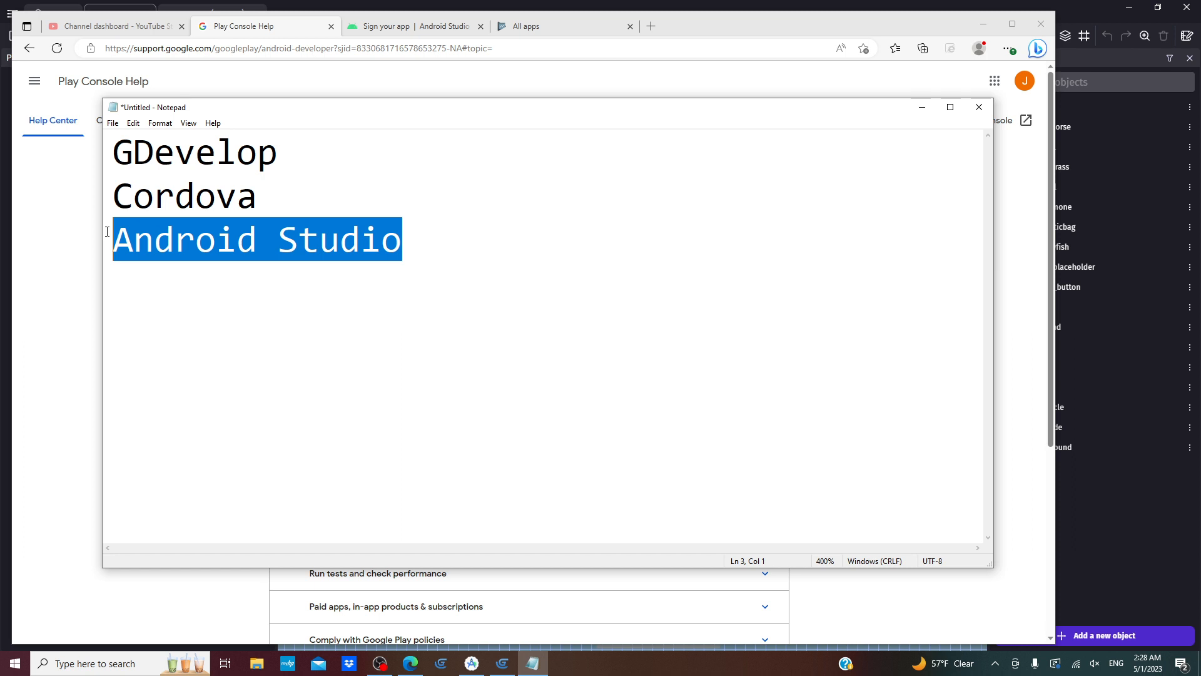
- Select the Android Studio line in the Notepad list
left_click(475, 249)
left_click_drag(475, 250, 111, 242)
left_click(396, 419)
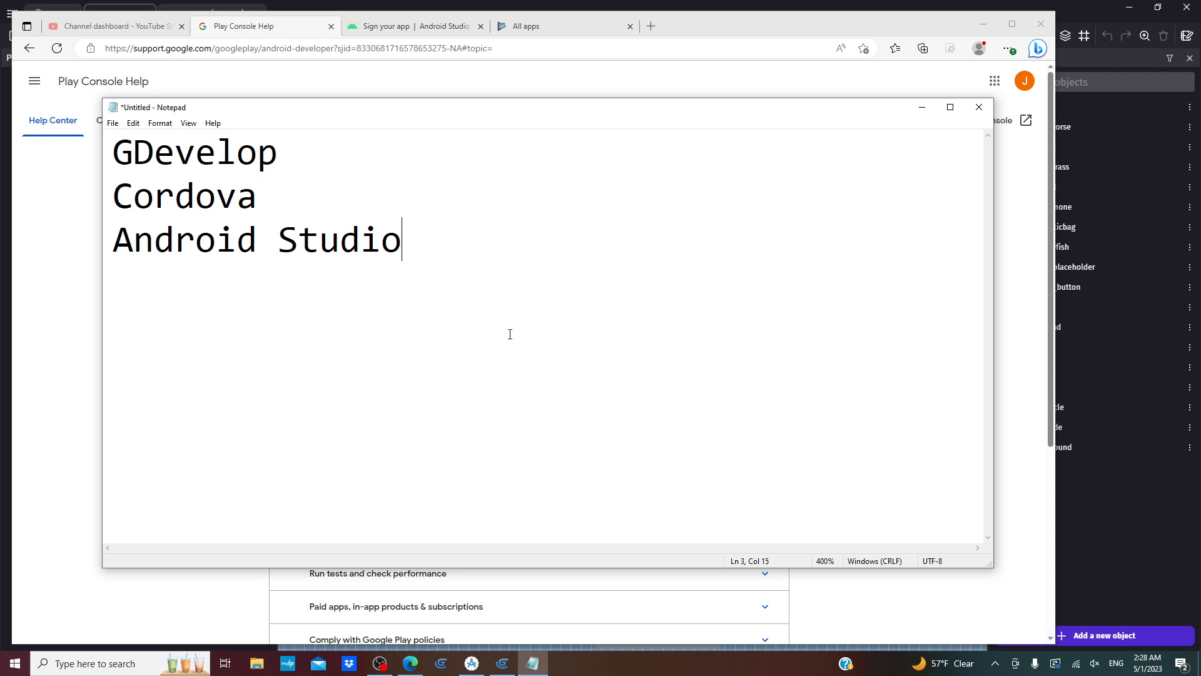
left_click_drag(502, 236, 53, 255)
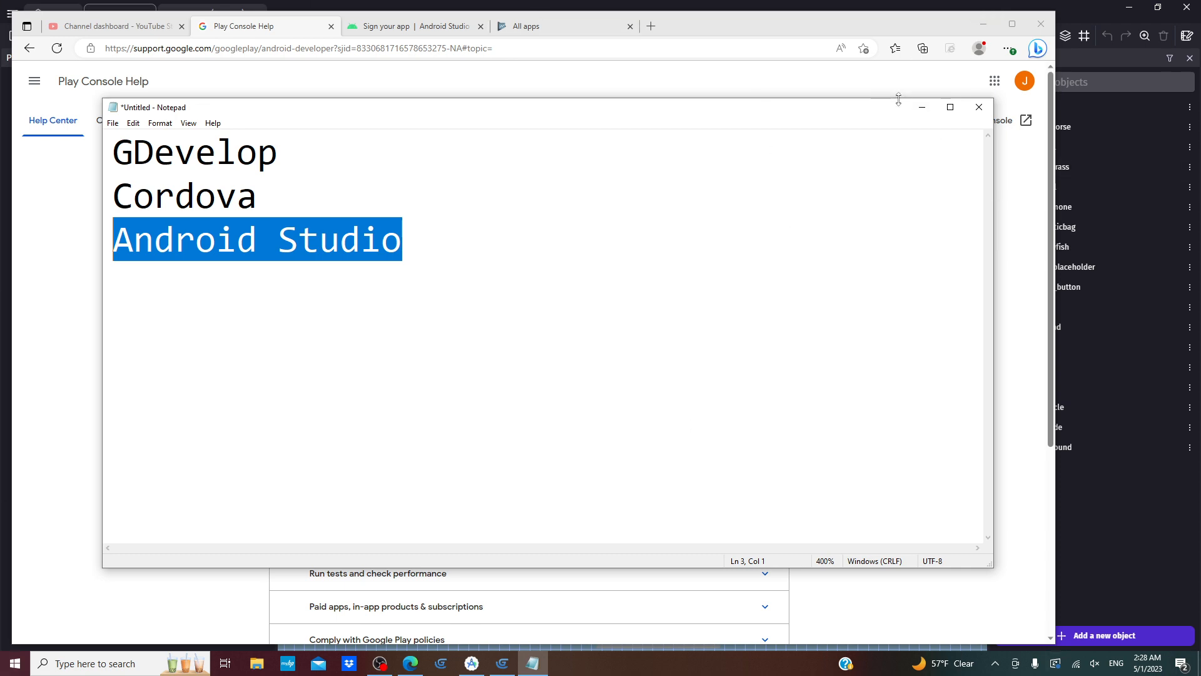
- Switch to GDevelop and review the PairsTutorial project's icons and thumbnail settings
left_click(1076, 13)
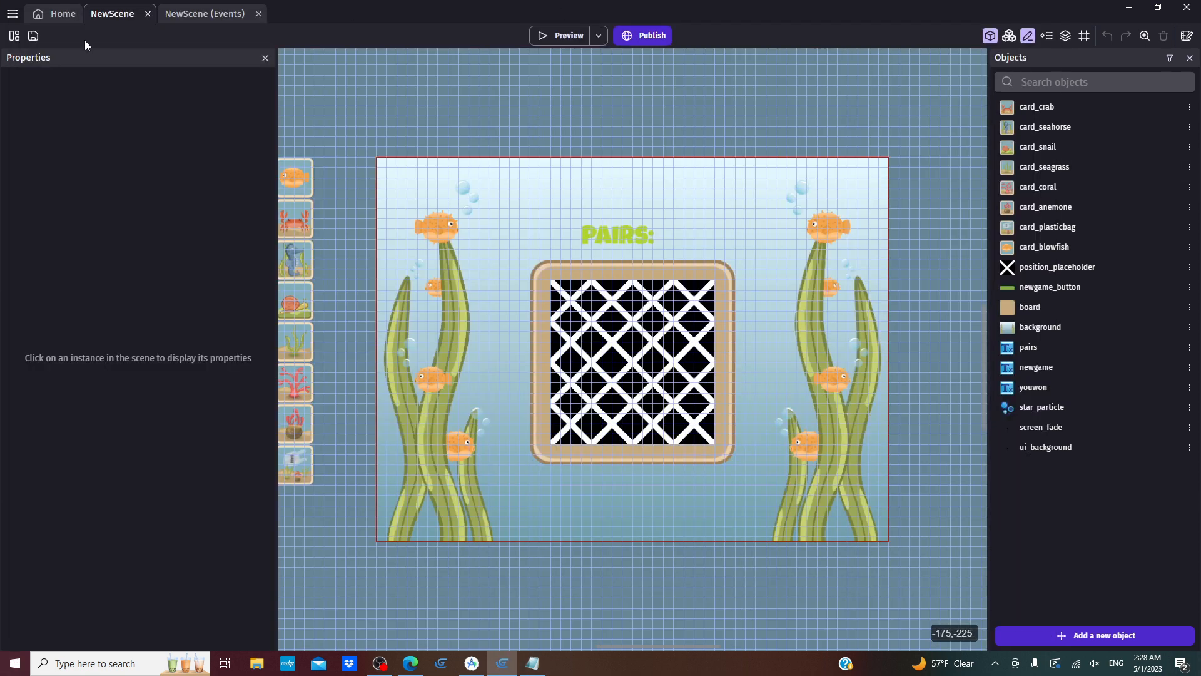
left_click(14, 36)
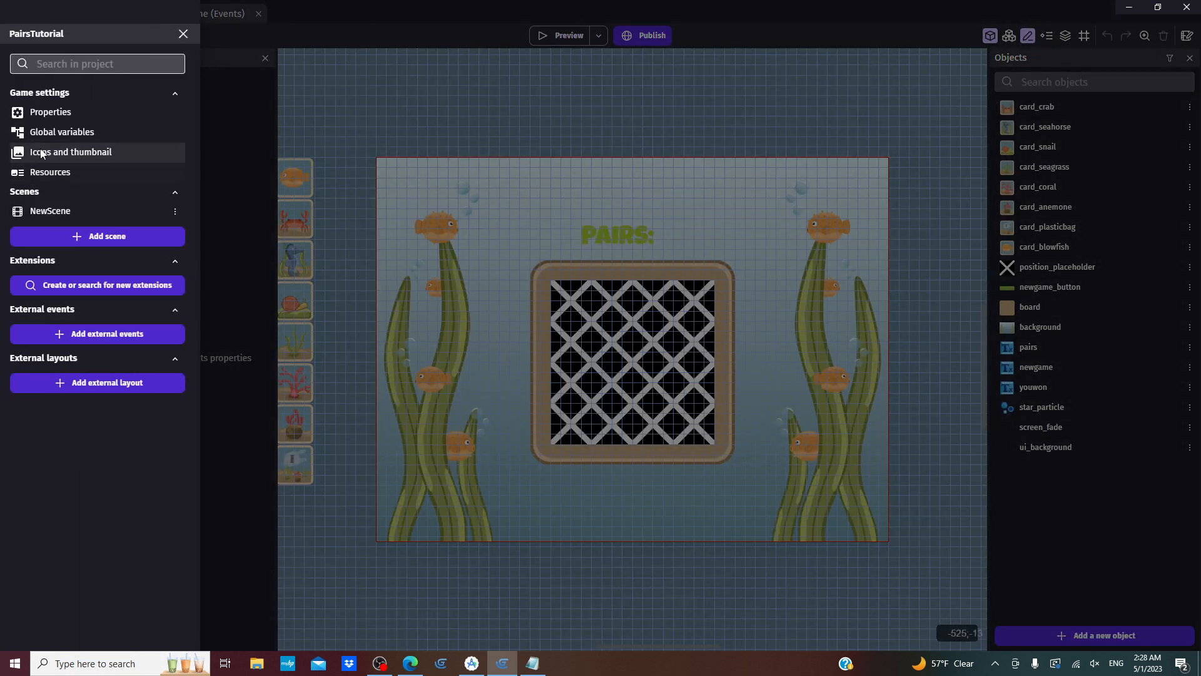
left_click(45, 153)
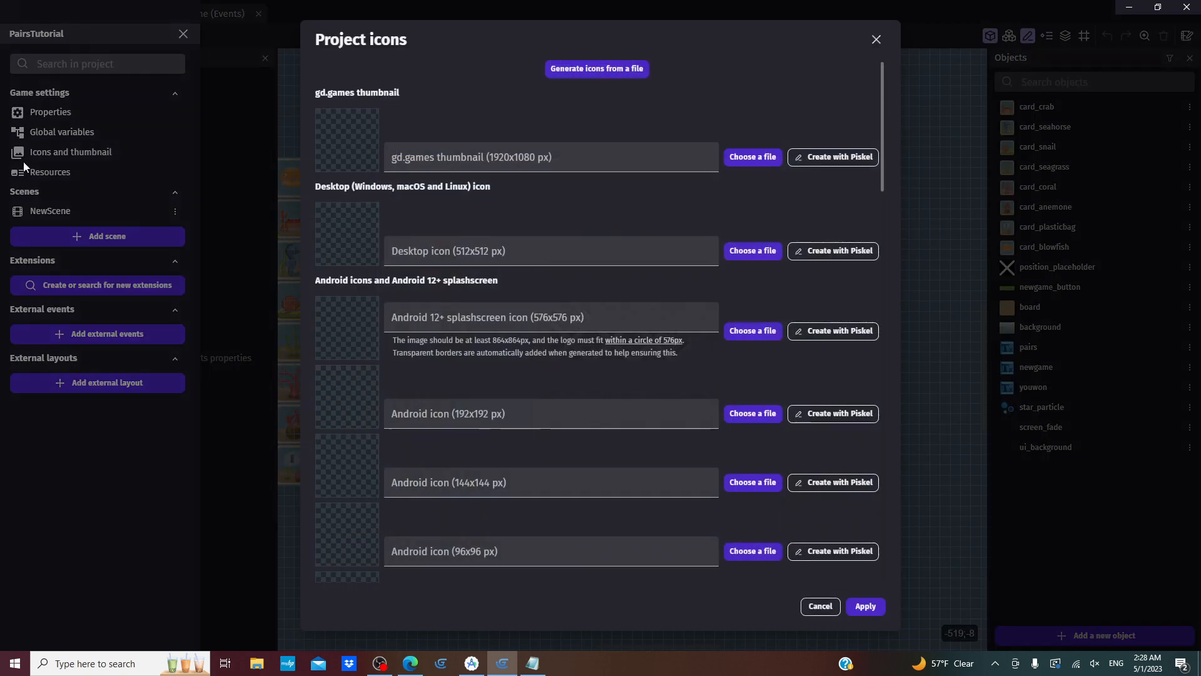
scroll(313, 233, "down", 1)
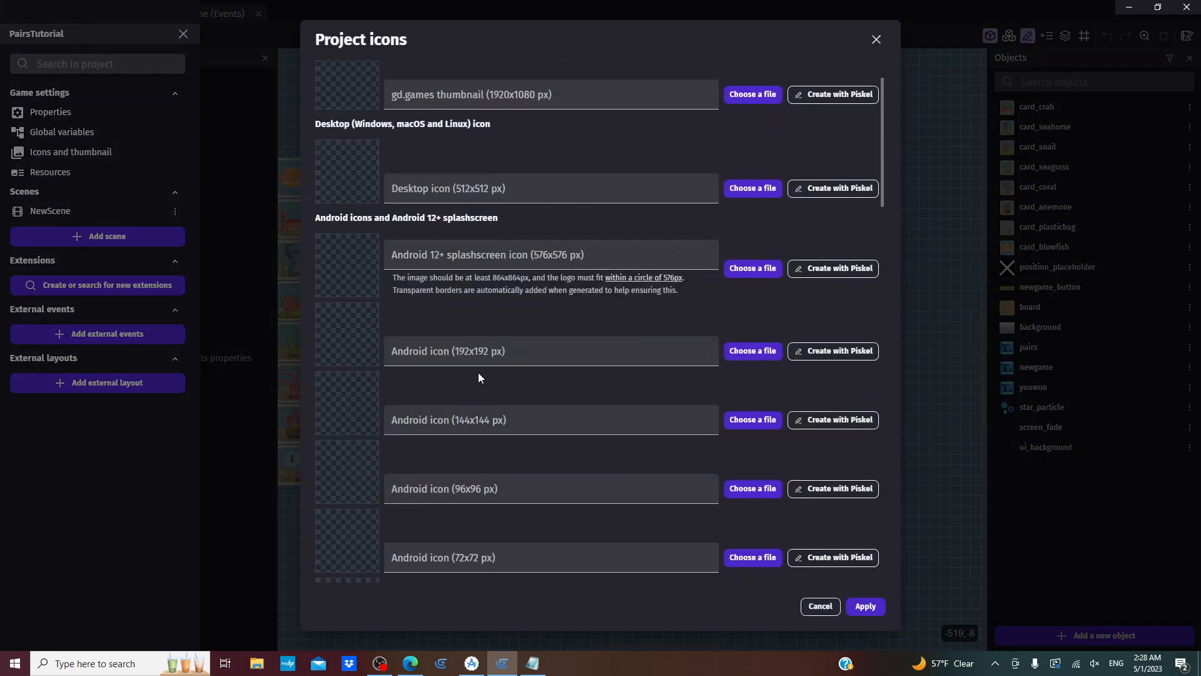
scroll(652, 378, "up", 1)
scroll(695, 335, "down", 4)
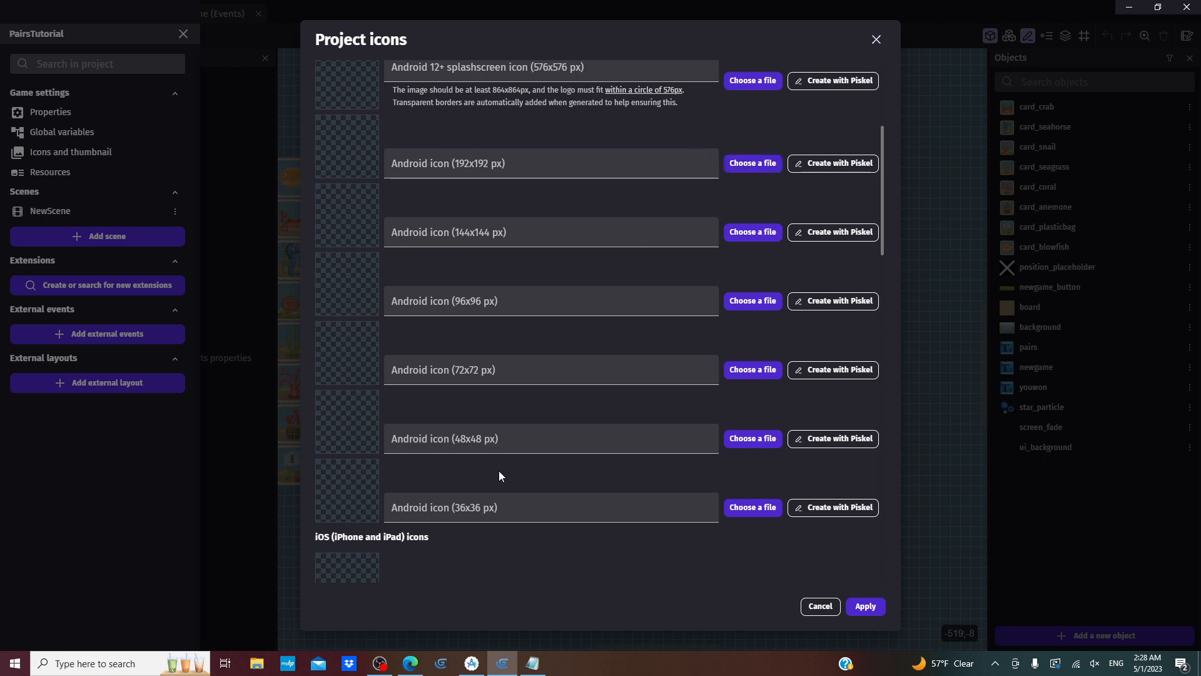
scroll(498, 471, "up", 4)
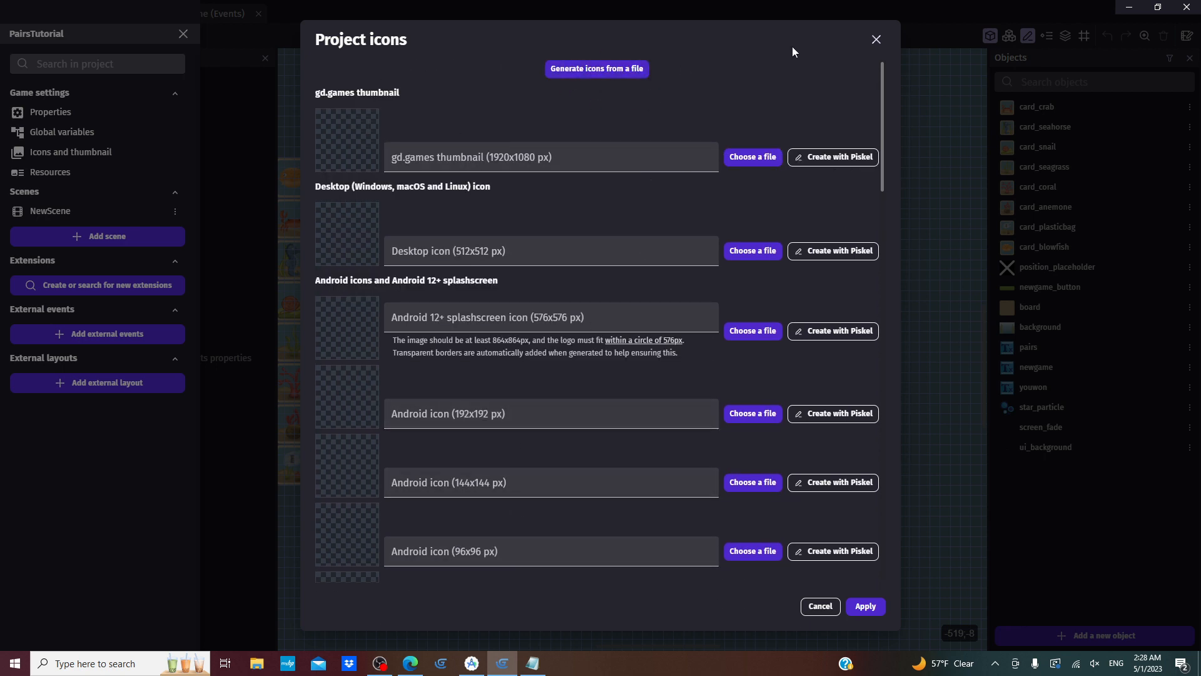
left_click(876, 40)
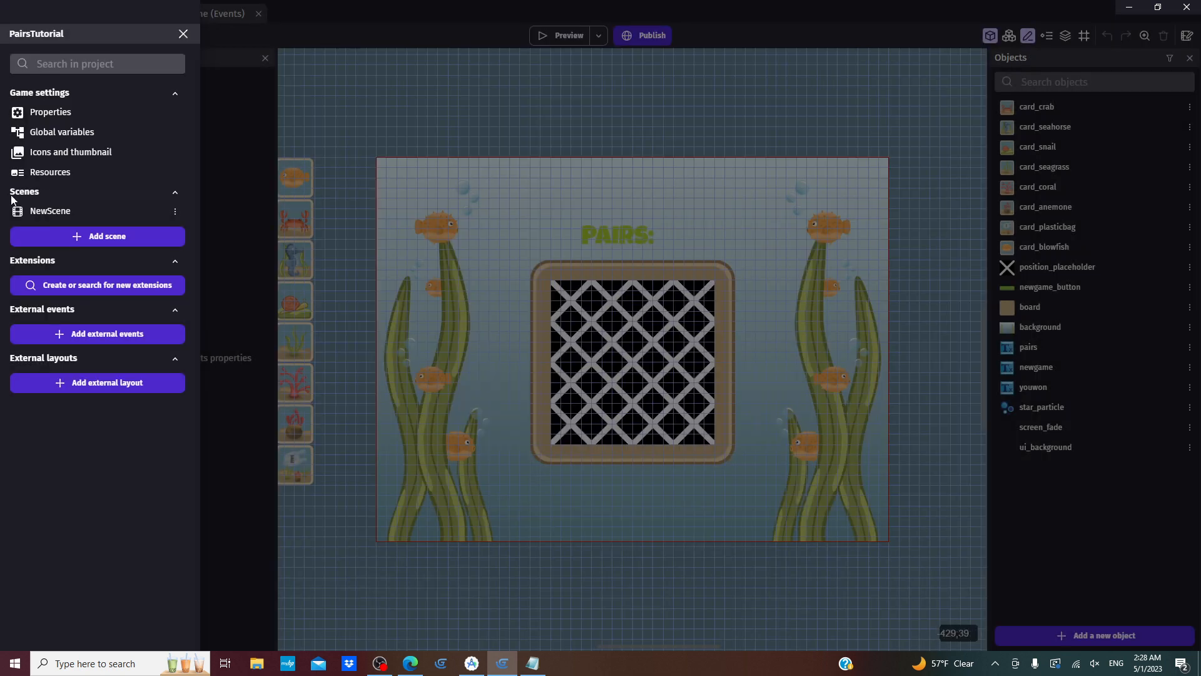
- Review the game properties, apply them, and close the project overview
left_click(81, 117)
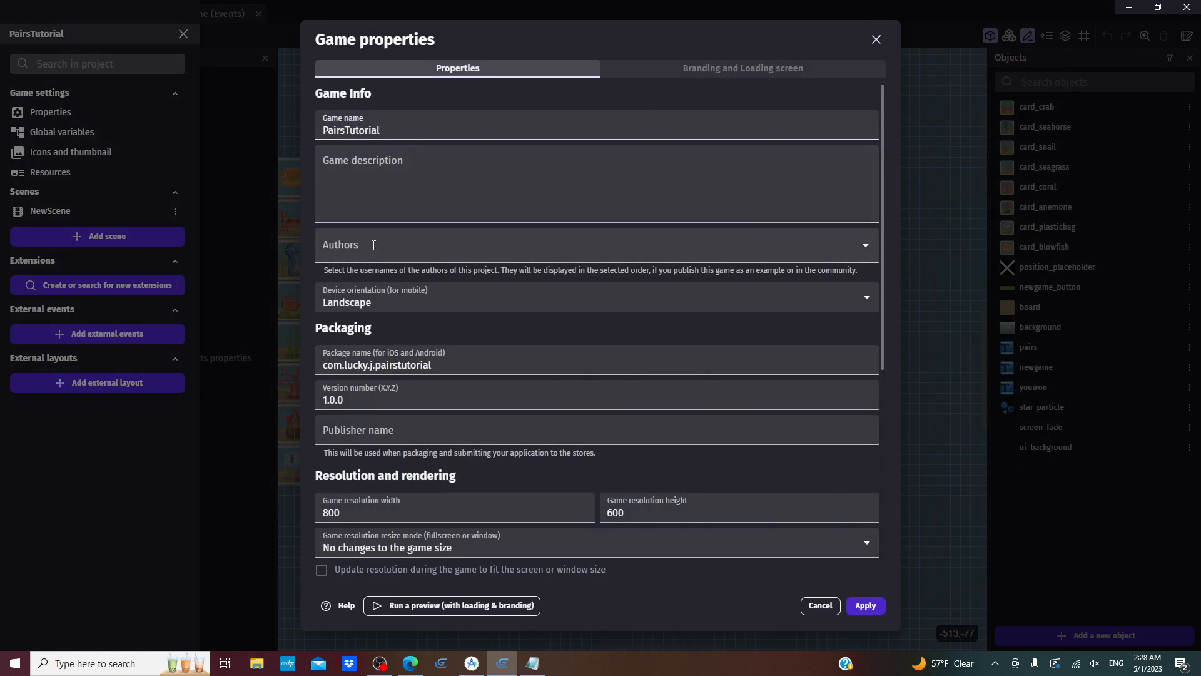
scroll(315, 250, "down", 2)
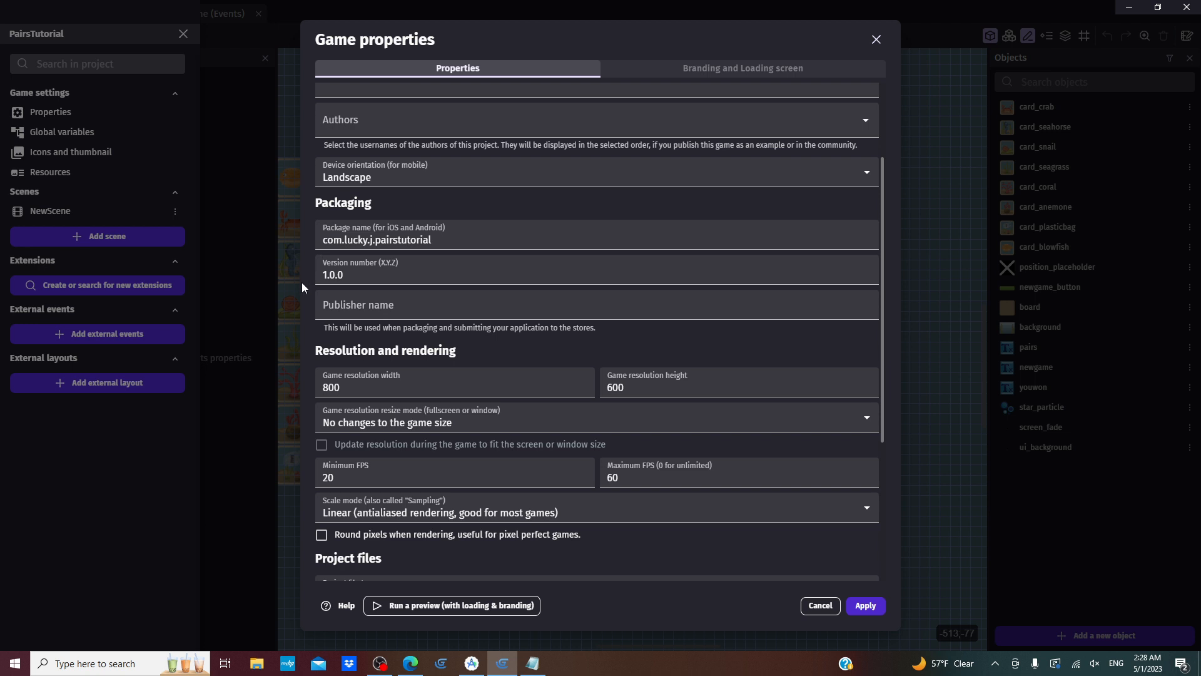
scroll(349, 312, "down", 3)
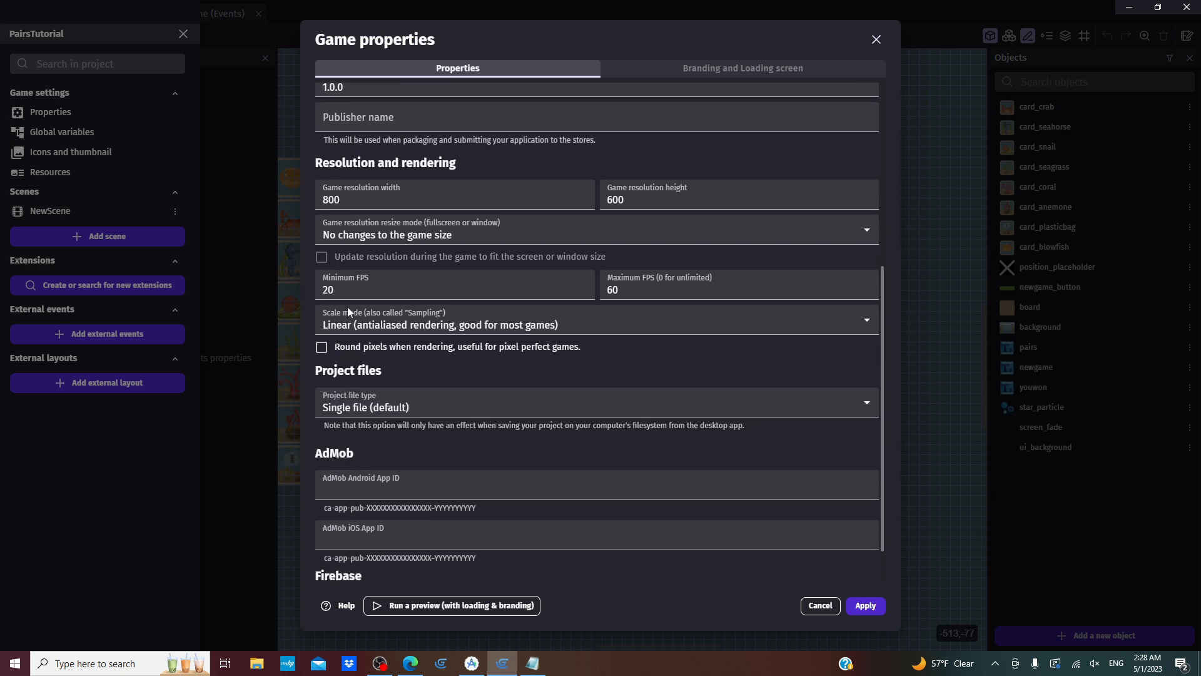
scroll(356, 363, "down", 1)
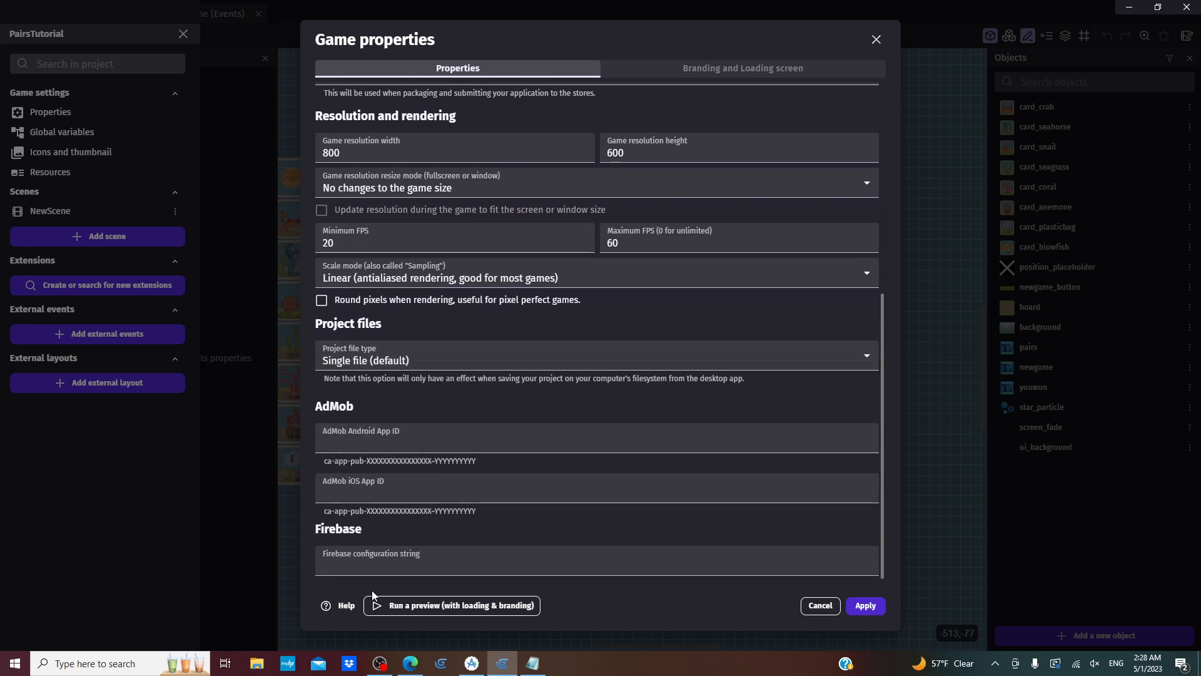
left_click(865, 605)
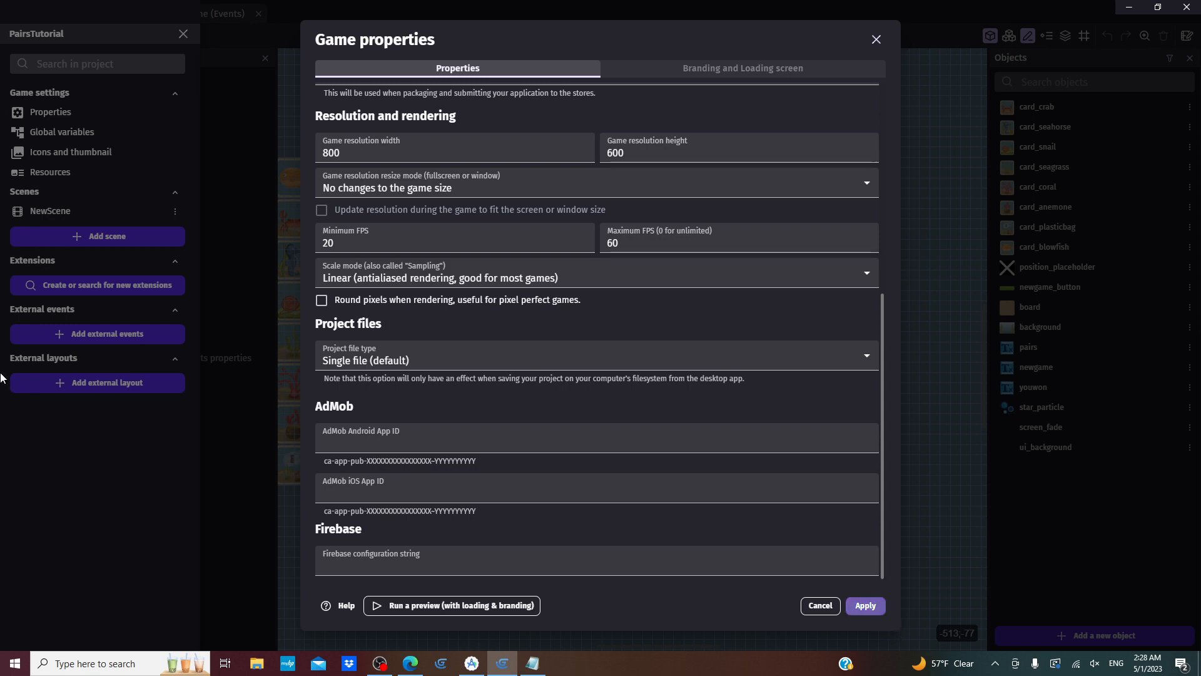
left_click(387, 77)
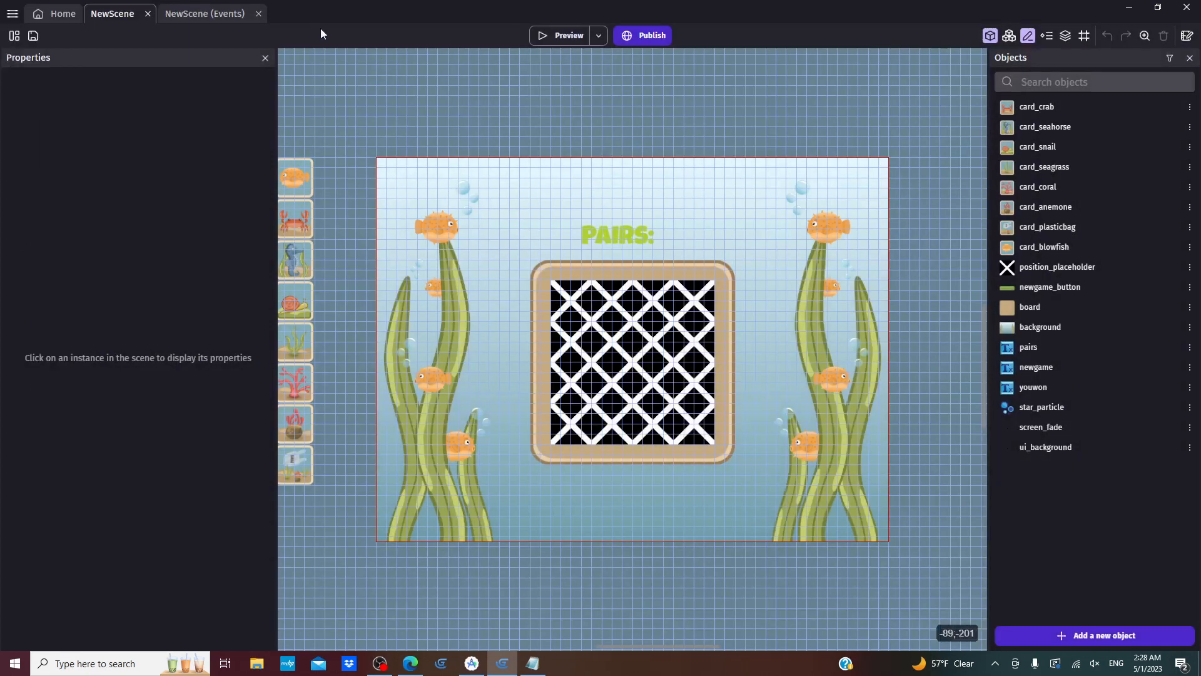
- Start a manual mobile build and begin choosing a different export folder
left_click(644, 35)
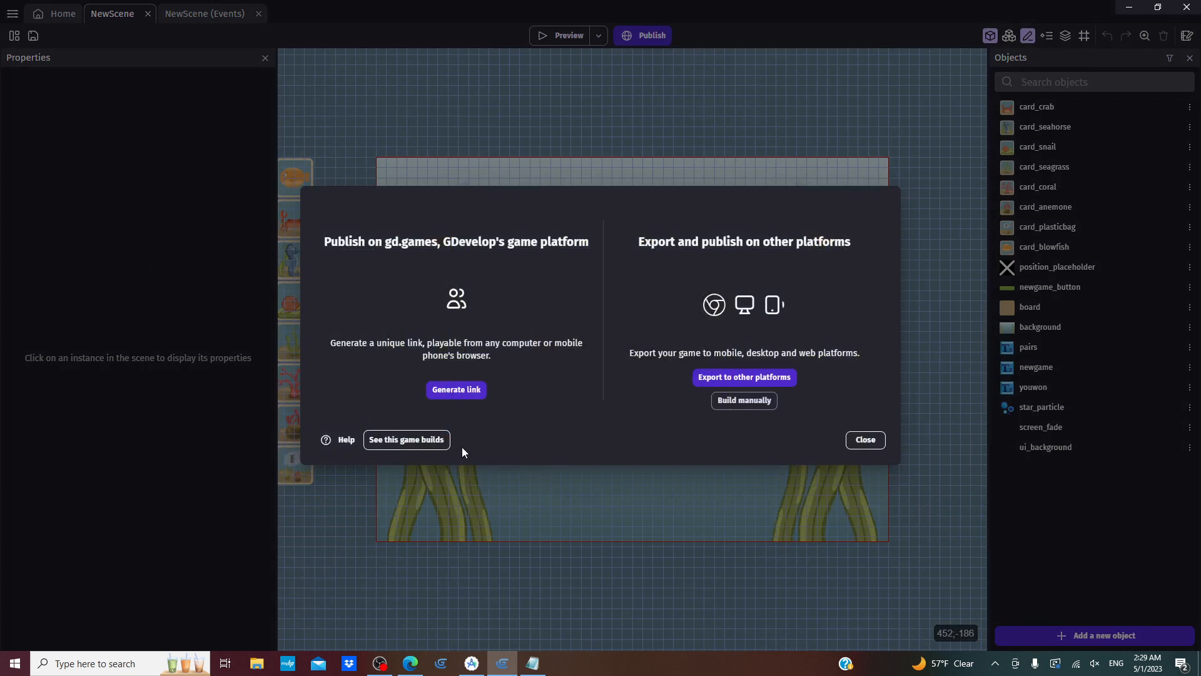
left_click(745, 401)
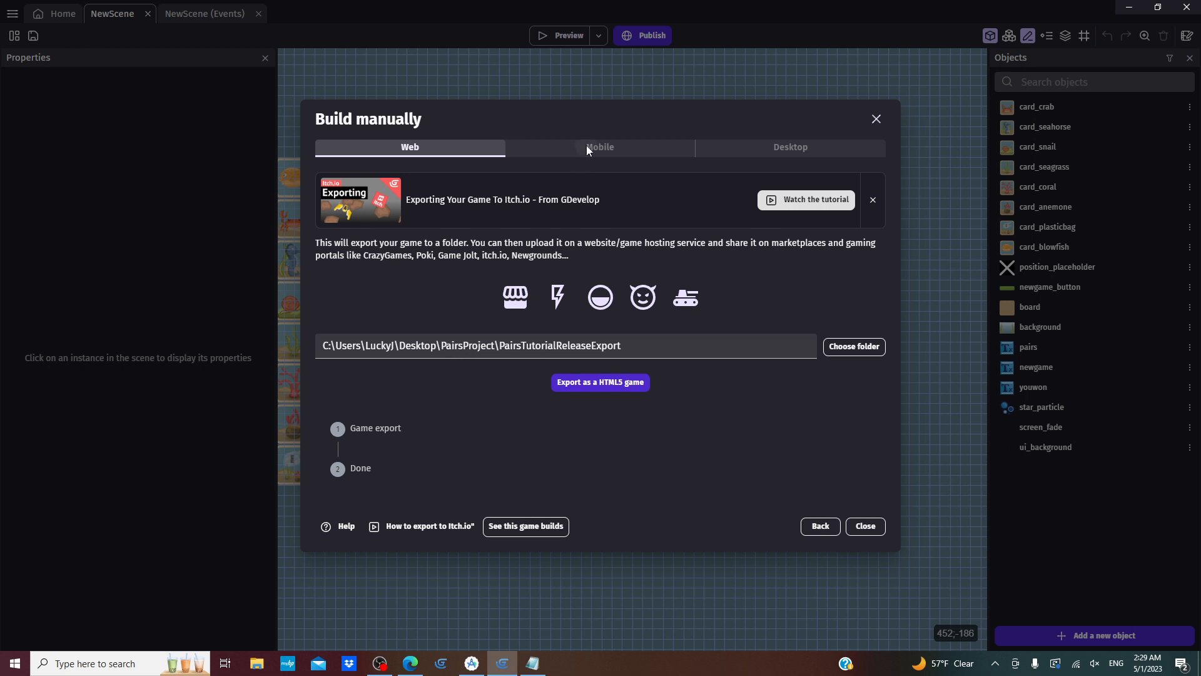
left_click(587, 146)
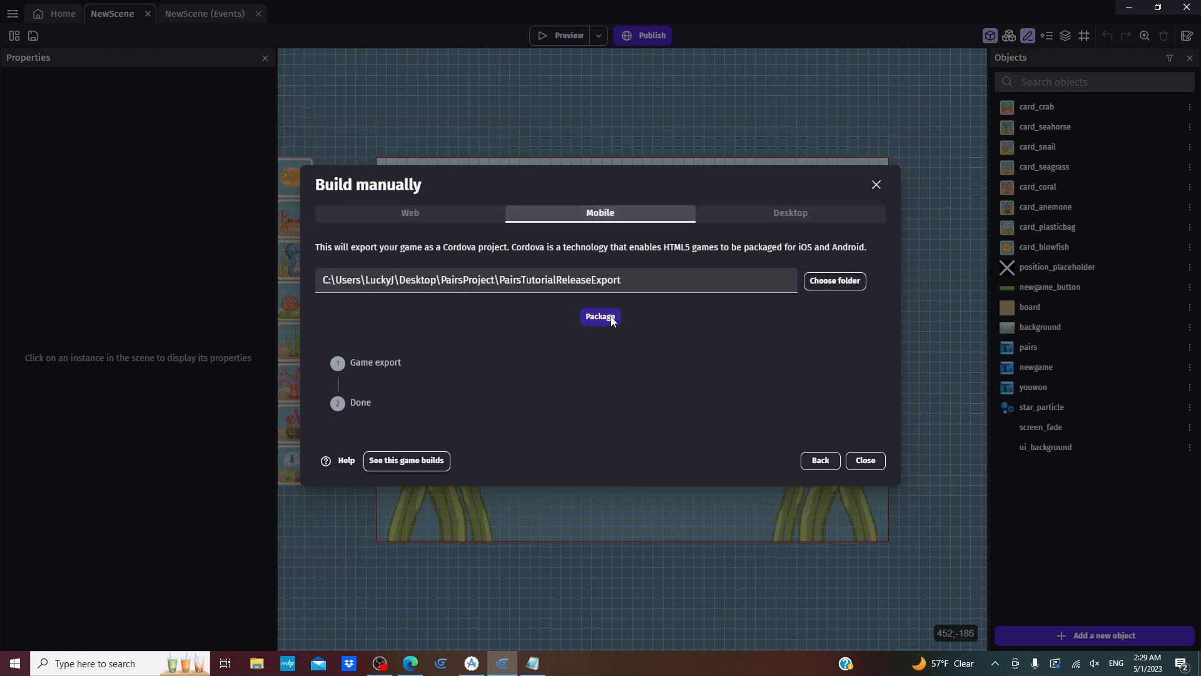
left_click(844, 287)
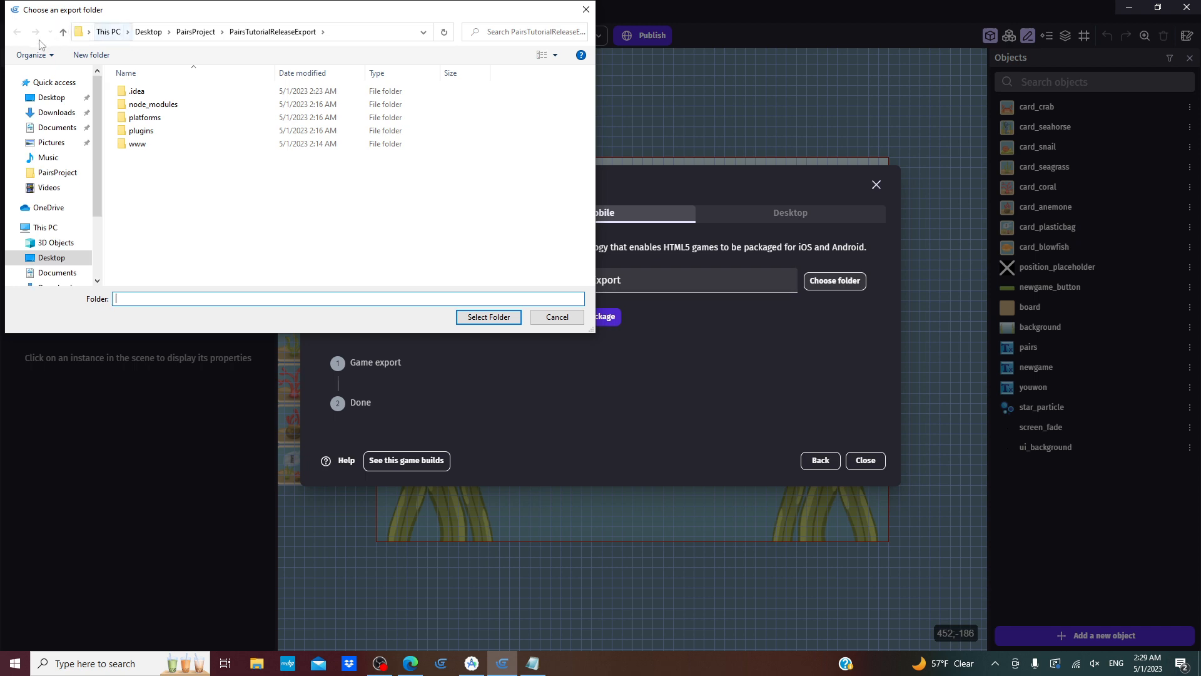
- Create a PairsExport folder inside PairsProject and select it as the export folder
left_click(62, 32)
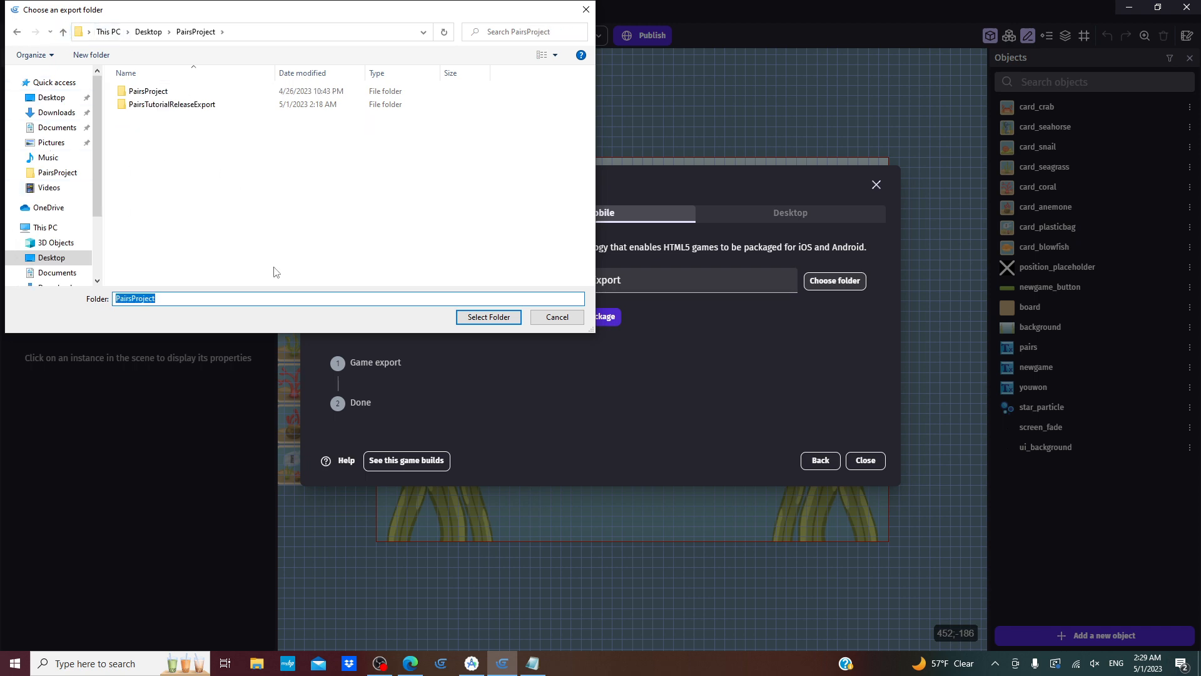
type("P")
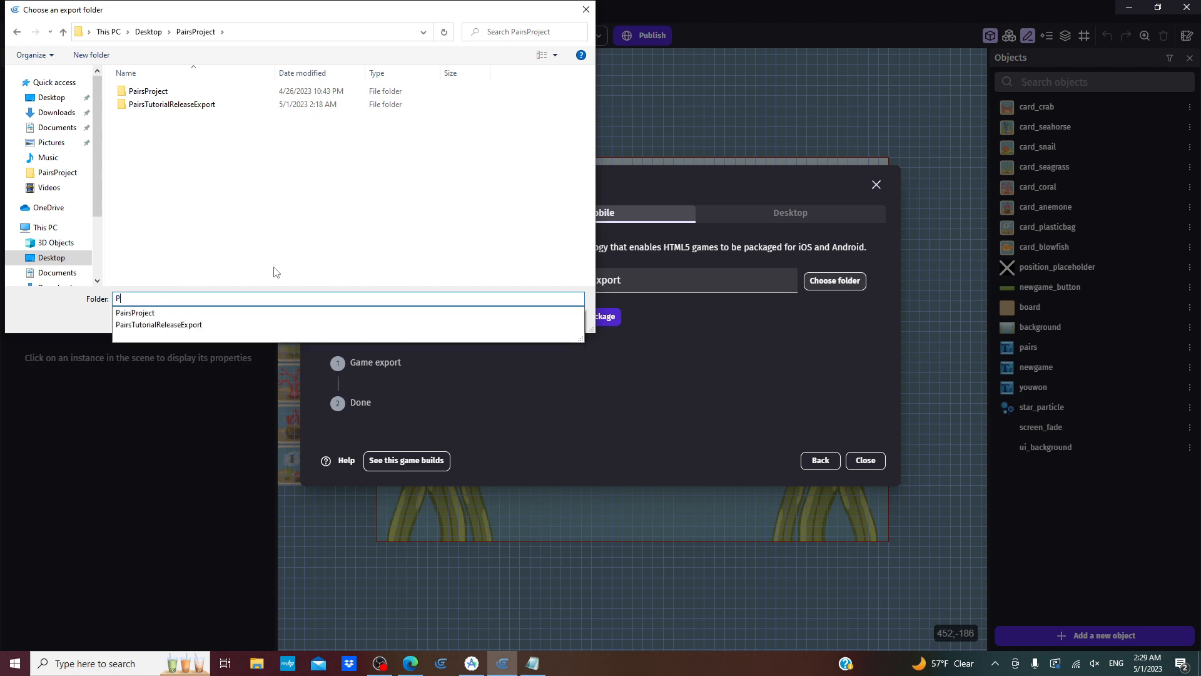
type("airsE")
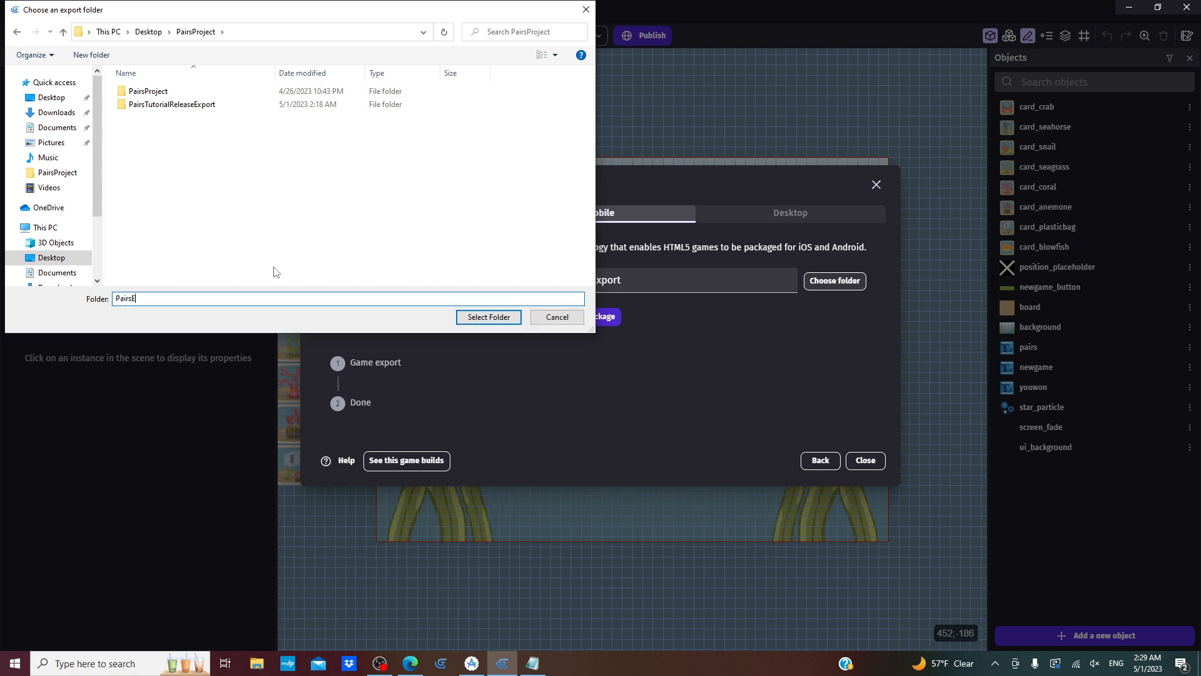
type("xport")
key("Return")
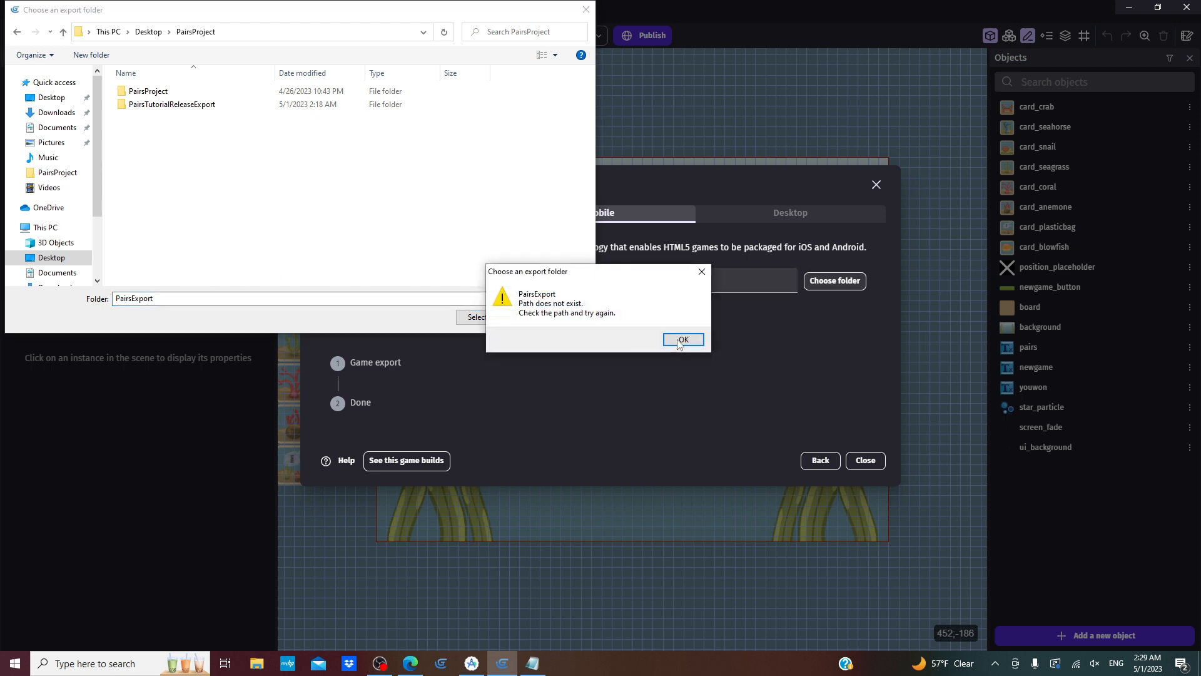
left_click(681, 344)
left_click(257, 32)
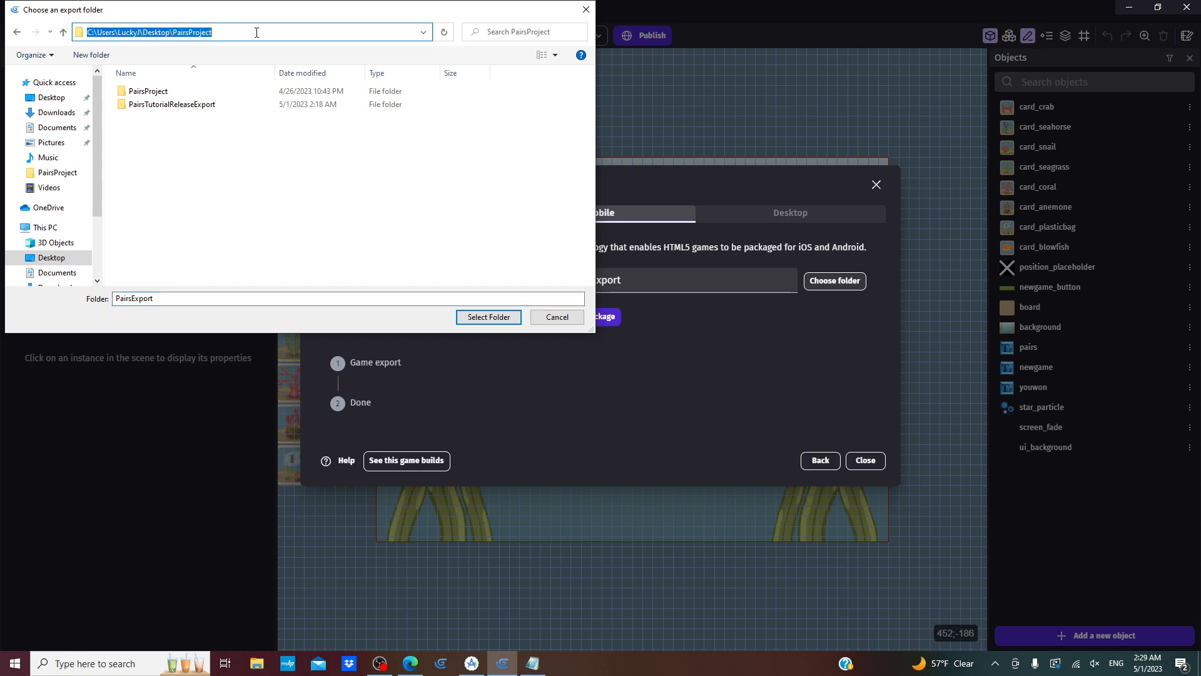
left_click(167, 208)
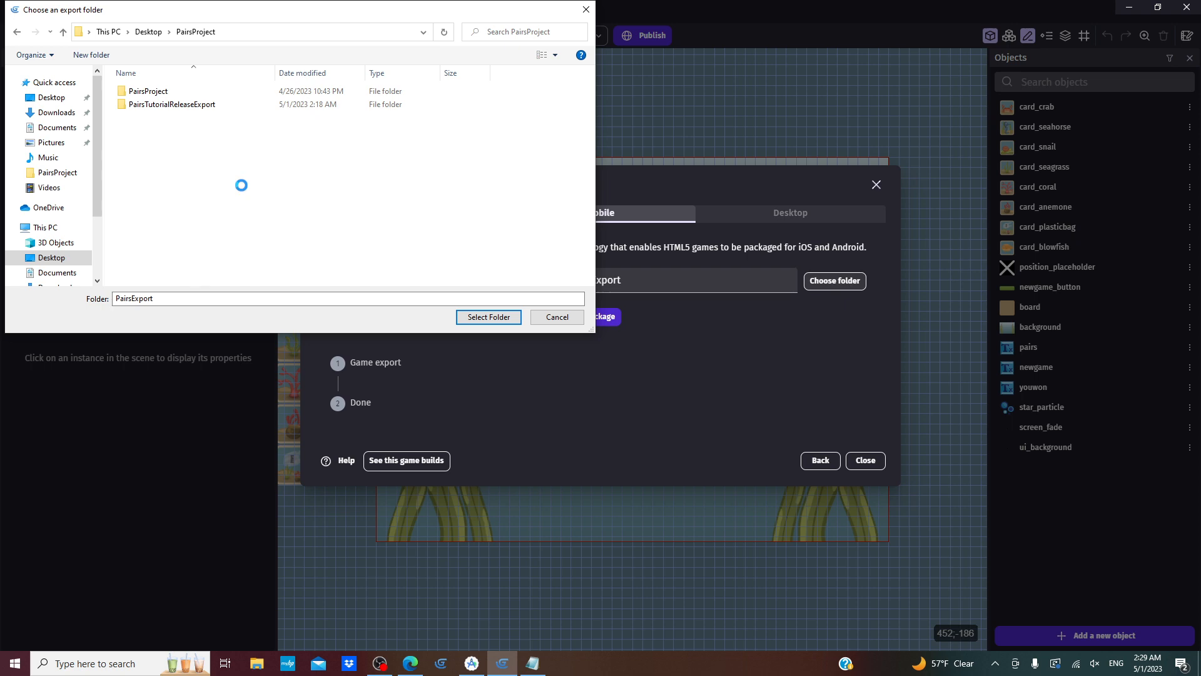
type("Pairs")
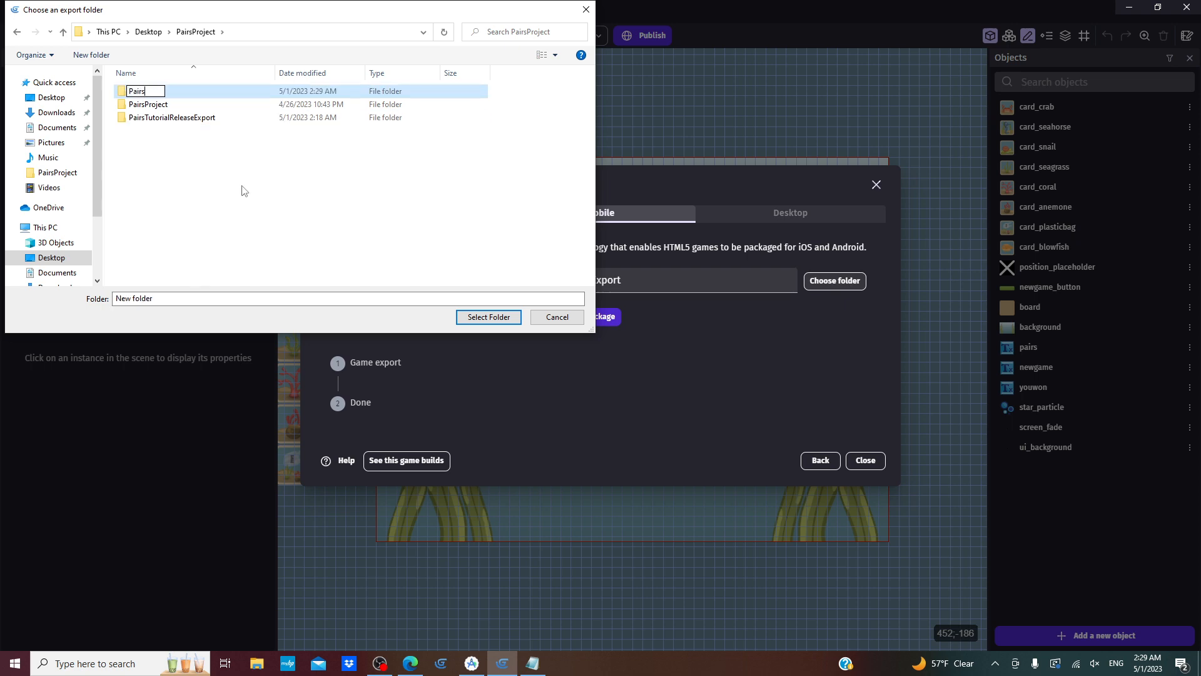
type("Export")
key("Return")
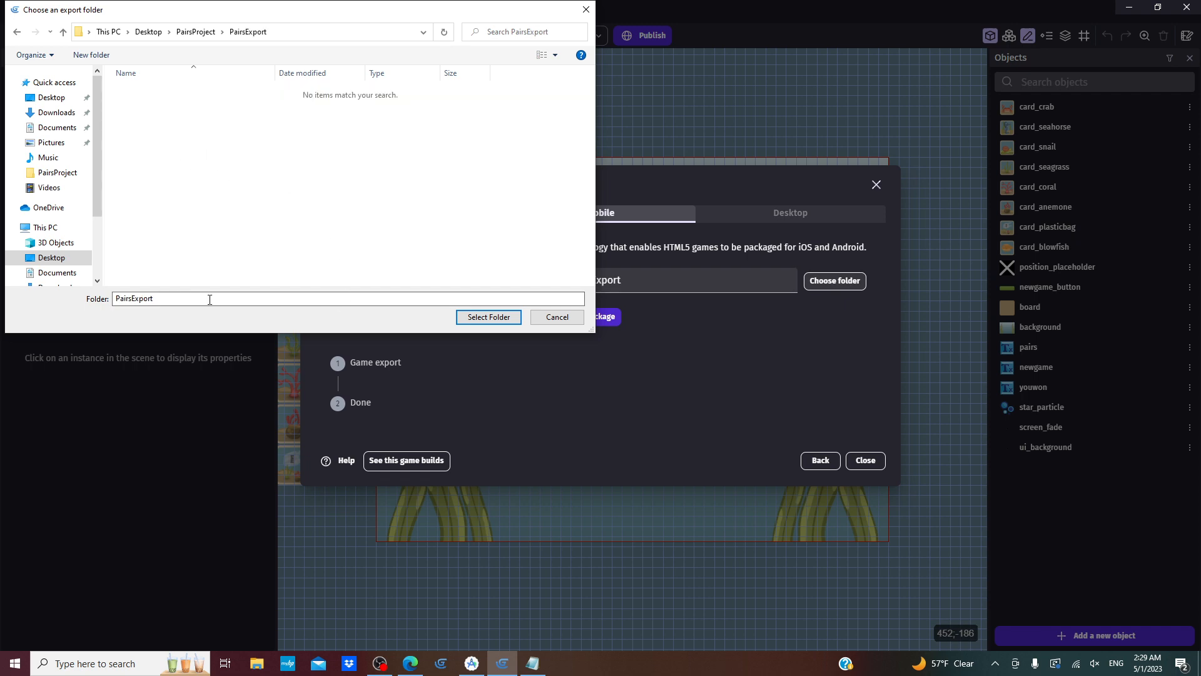
left_click(463, 316)
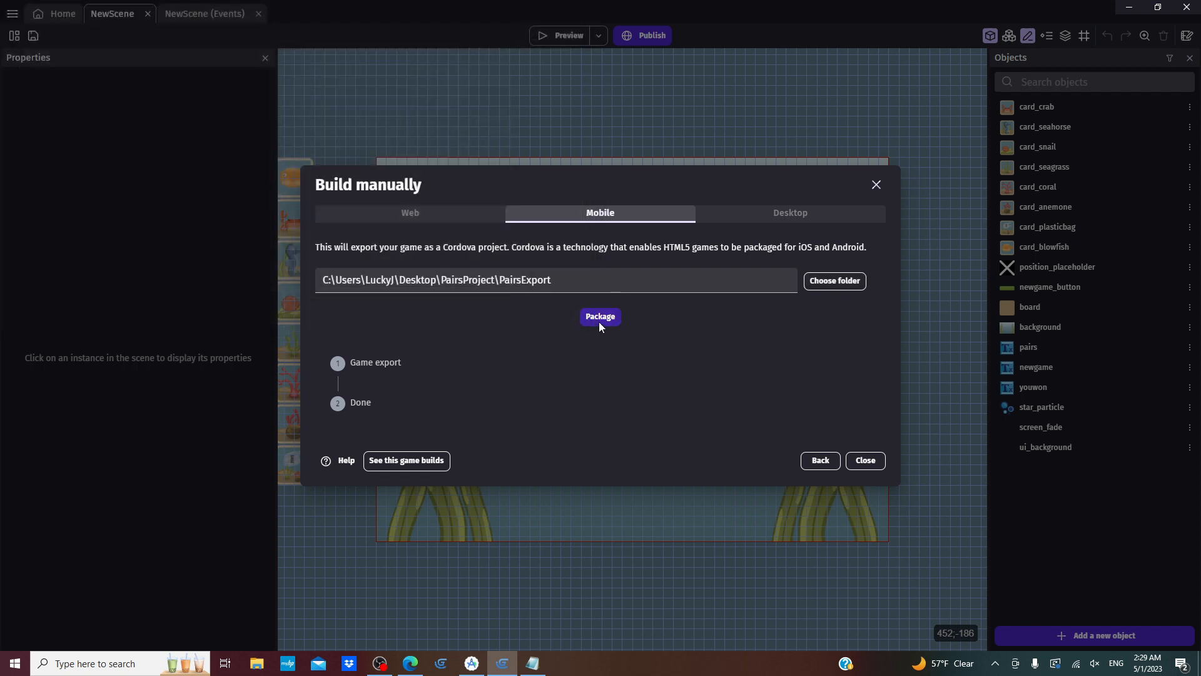
- Package the game for mobile, save the project, and minimize GDevelop and the browser
left_click(599, 321)
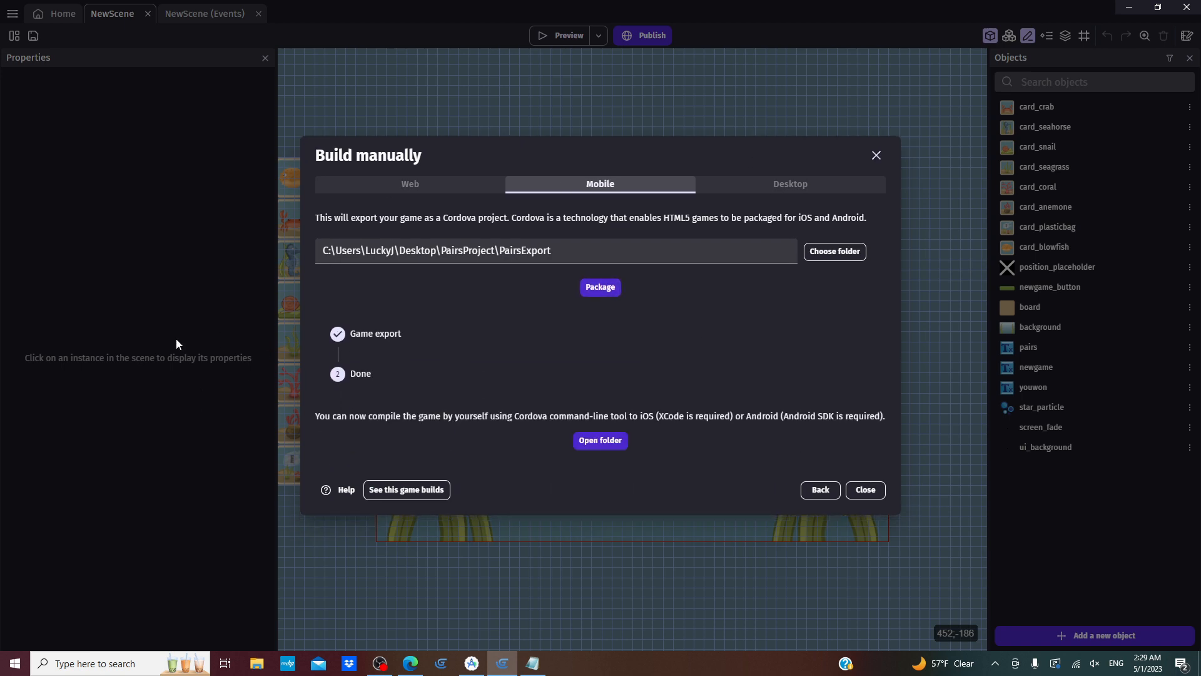
left_click(861, 490)
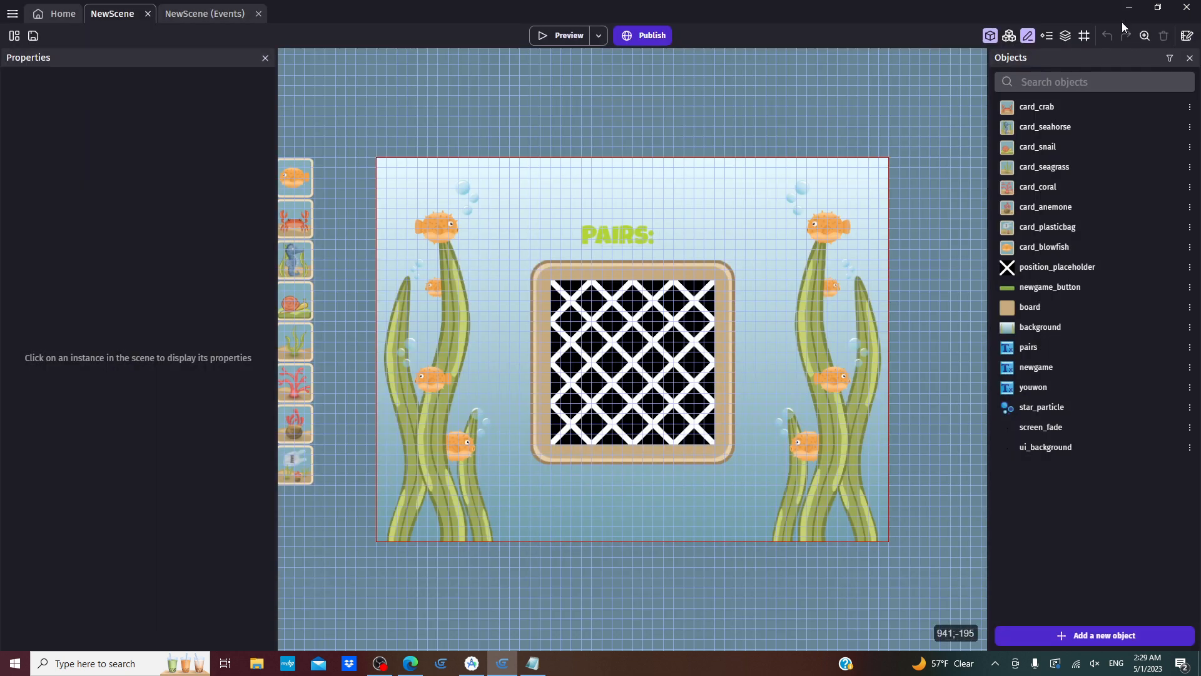
key("ctrl+s")
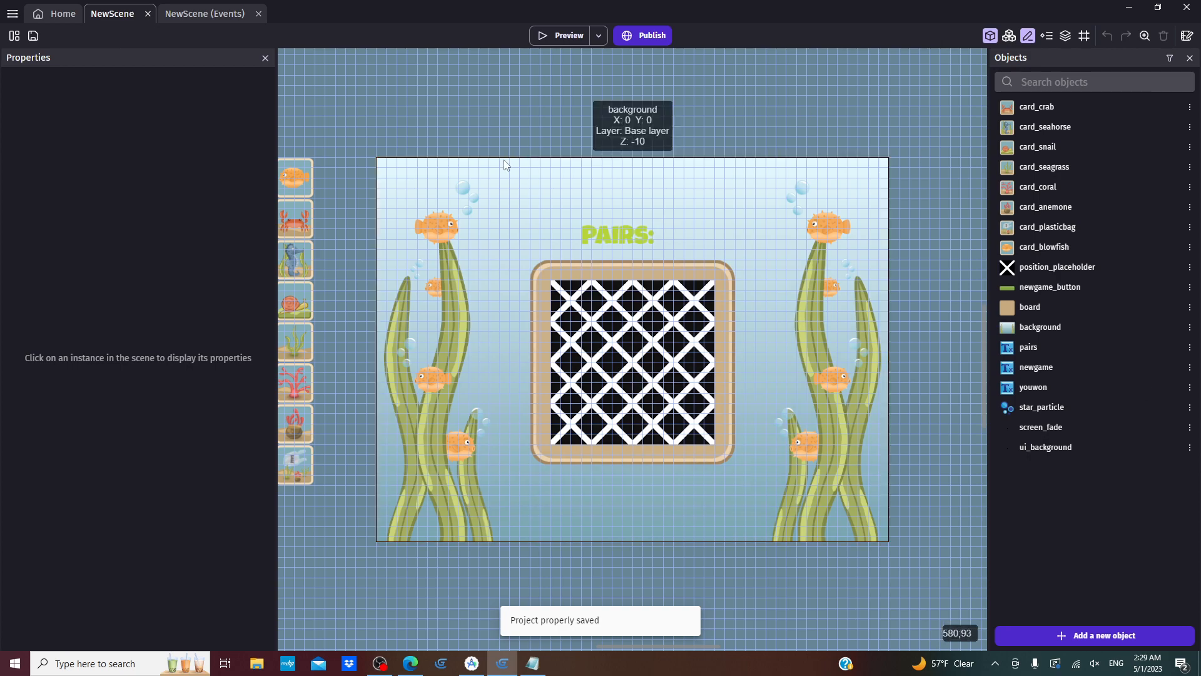
left_click(1126, 8)
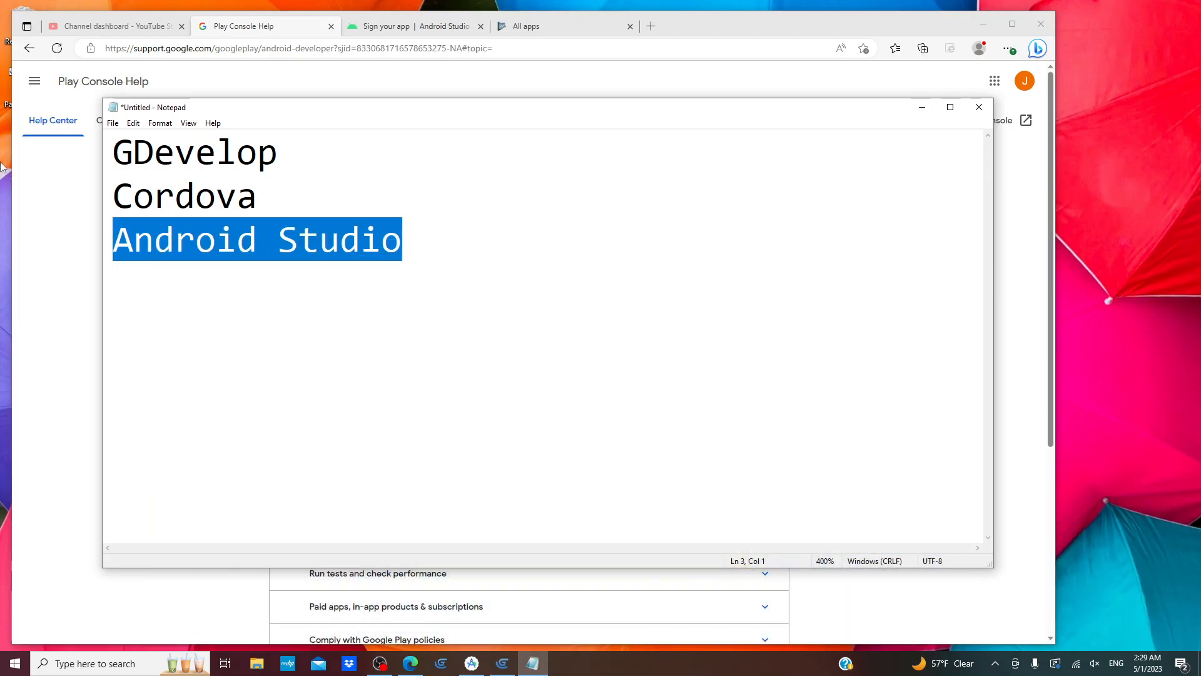
left_click(983, 25)
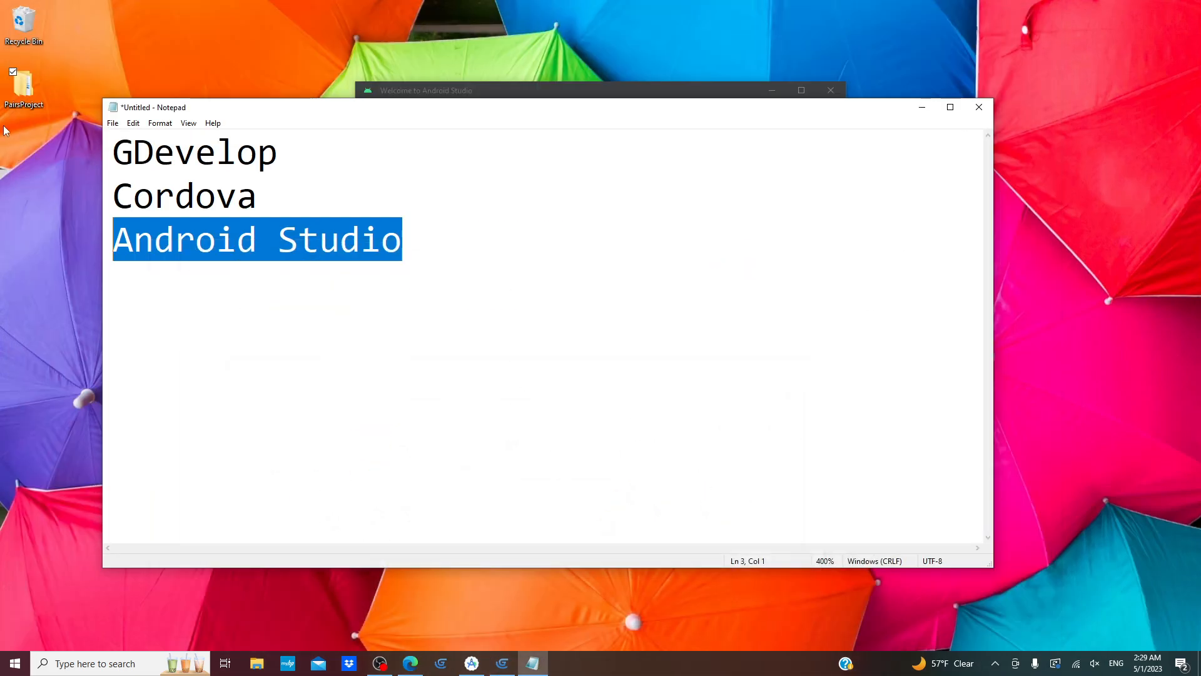
- Delete the old PairsTutorialReleaseExport folder from PairsProject and open PairsExport, selecting its path
double_click(25, 94)
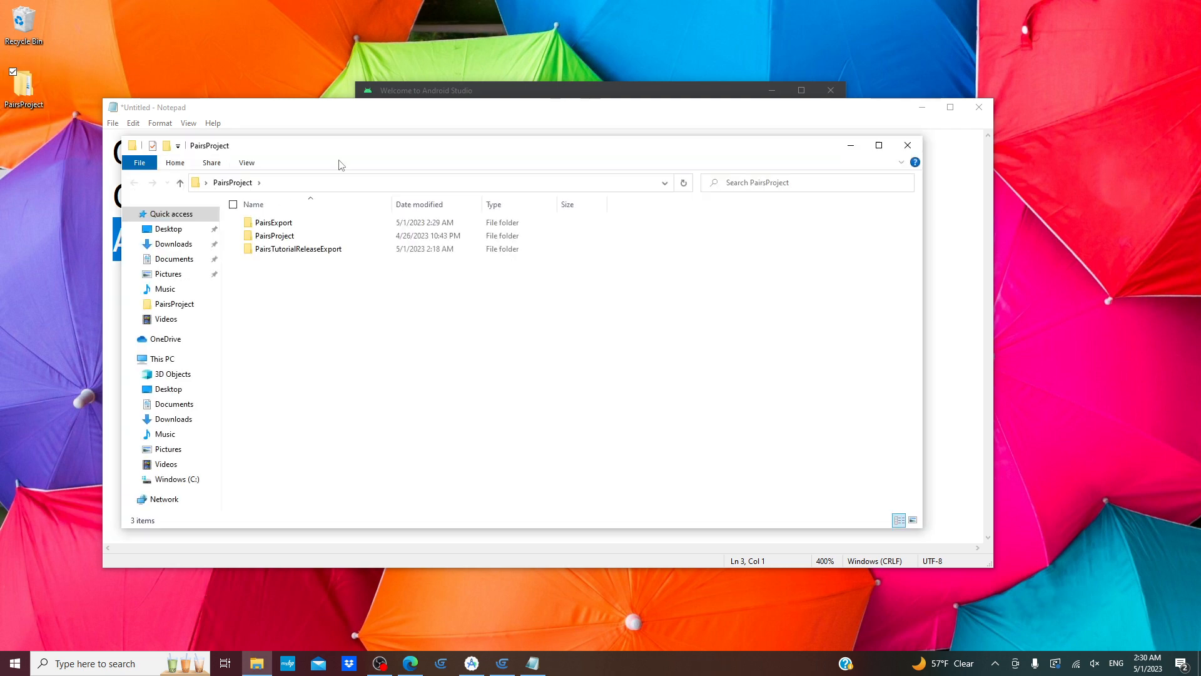
right_click(264, 251)
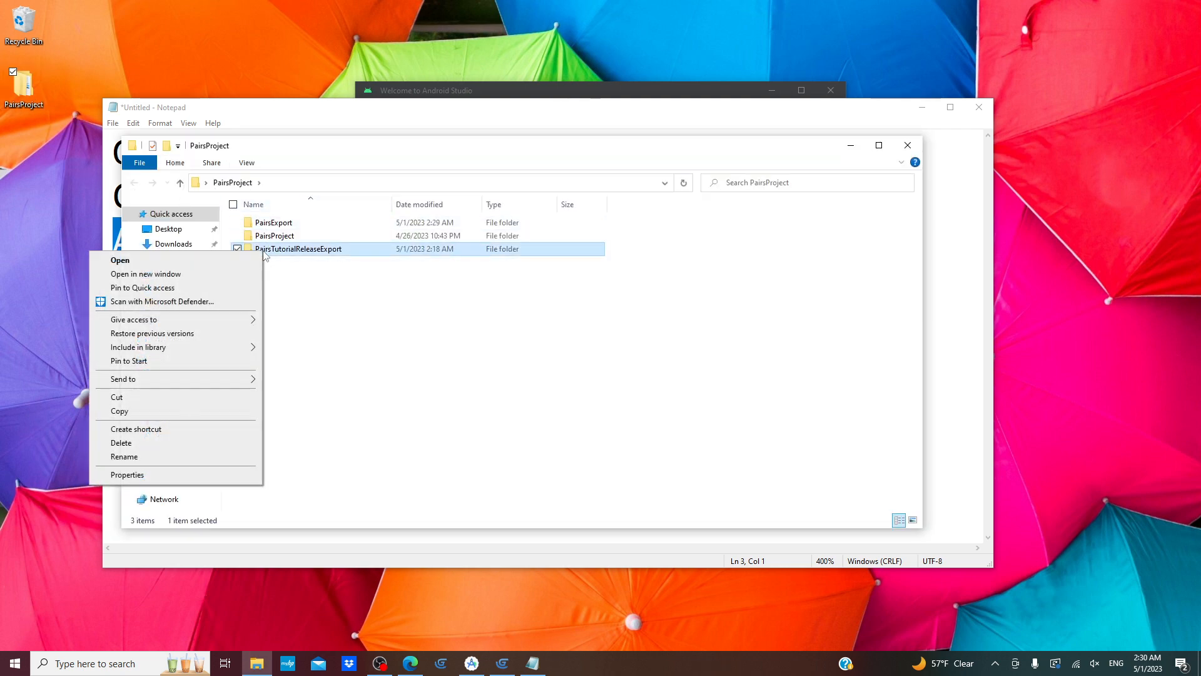
left_click(177, 443)
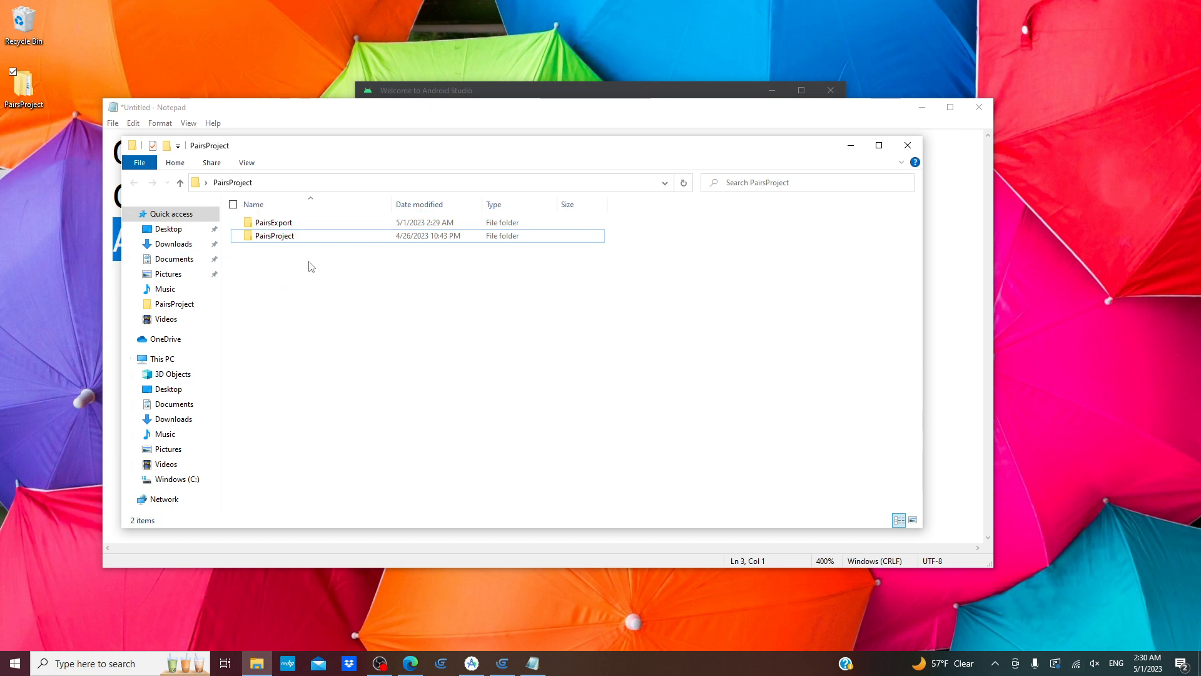
left_click(283, 224)
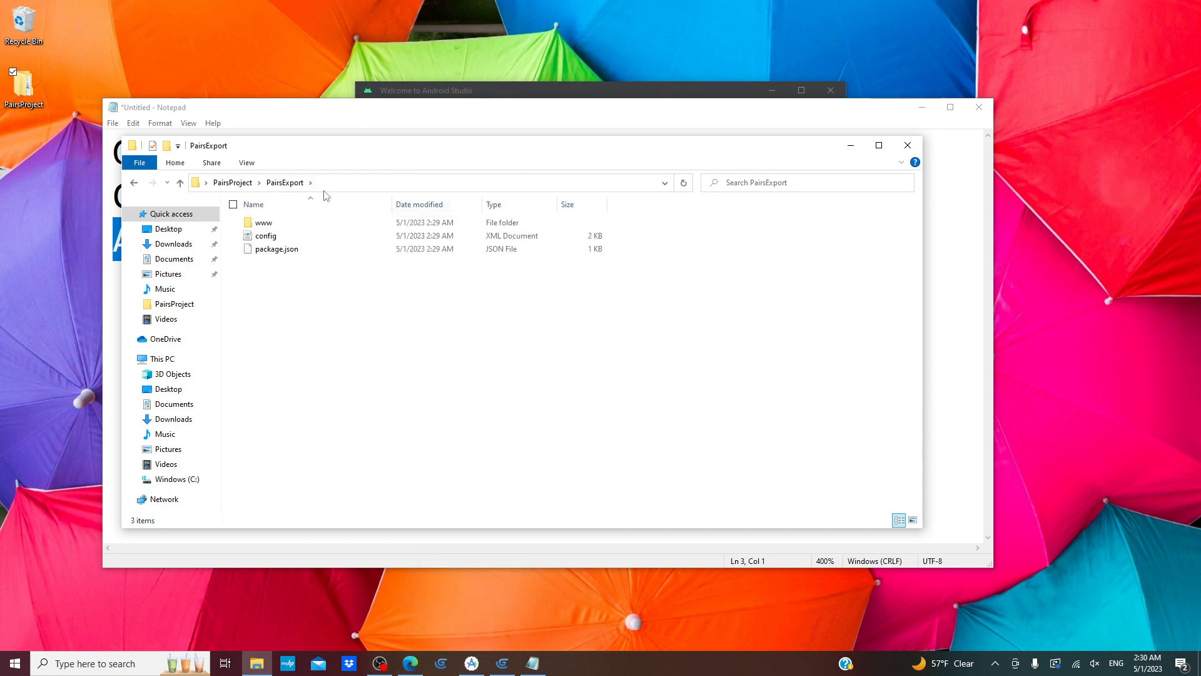
left_click(349, 183)
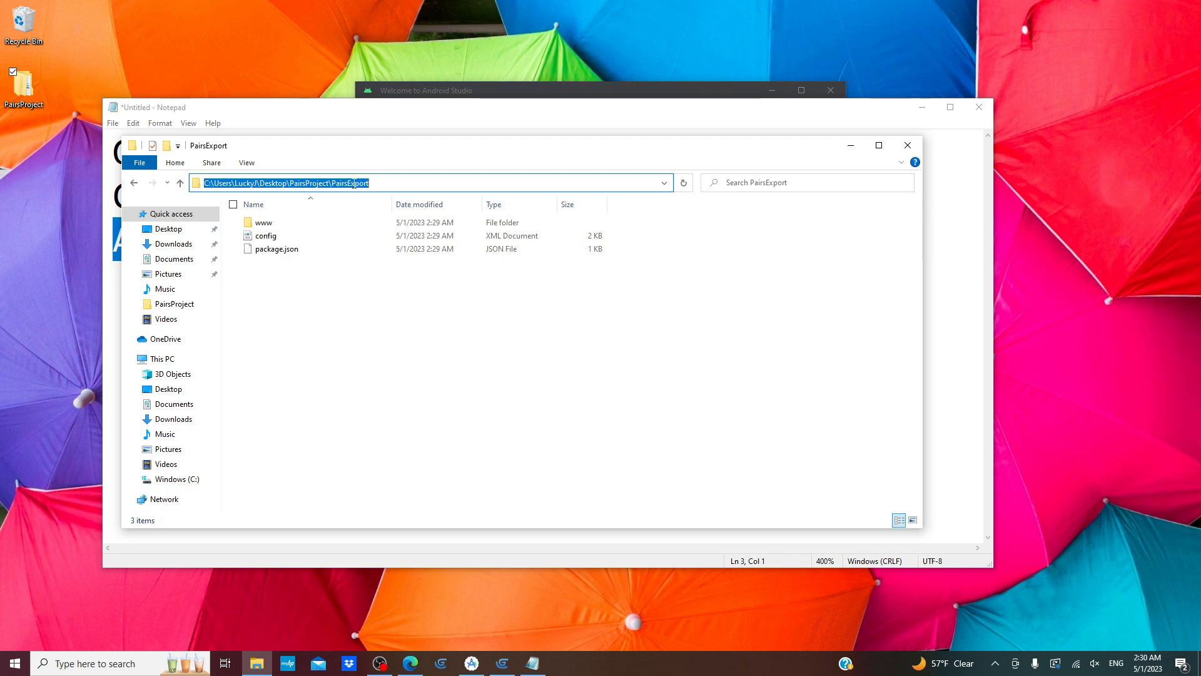
- Run cordova platform add android@11 from a command prompt in PairsExport, then close it
type("cmd")
key("Return")
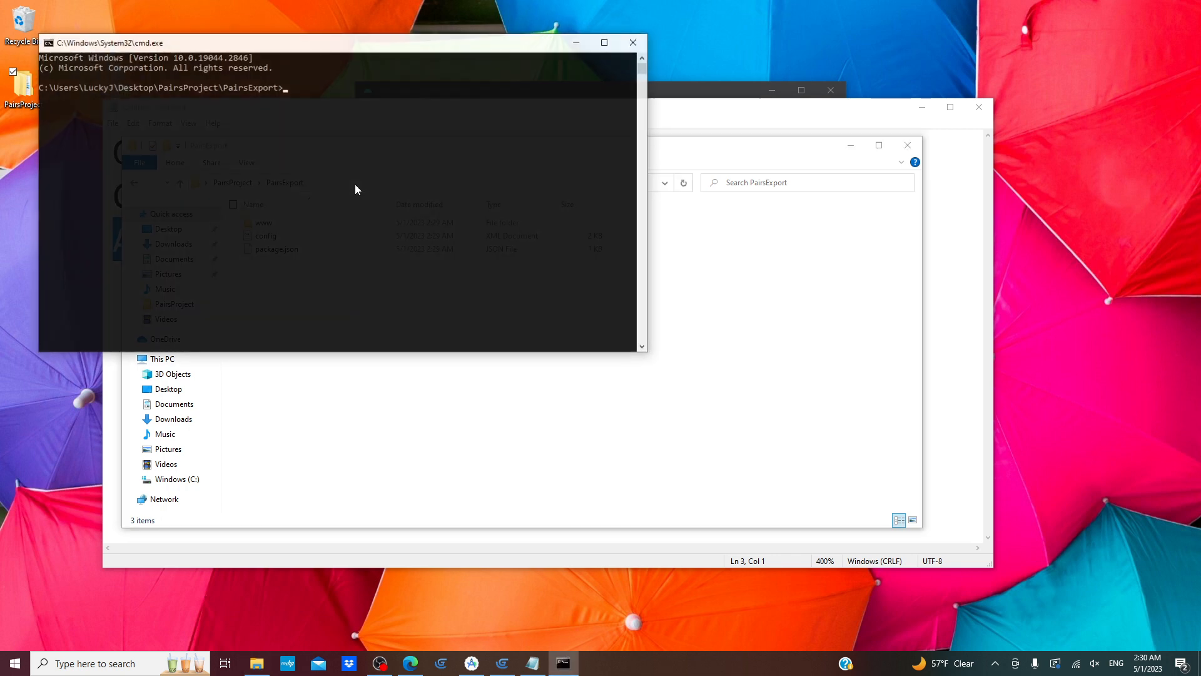
type("cord")
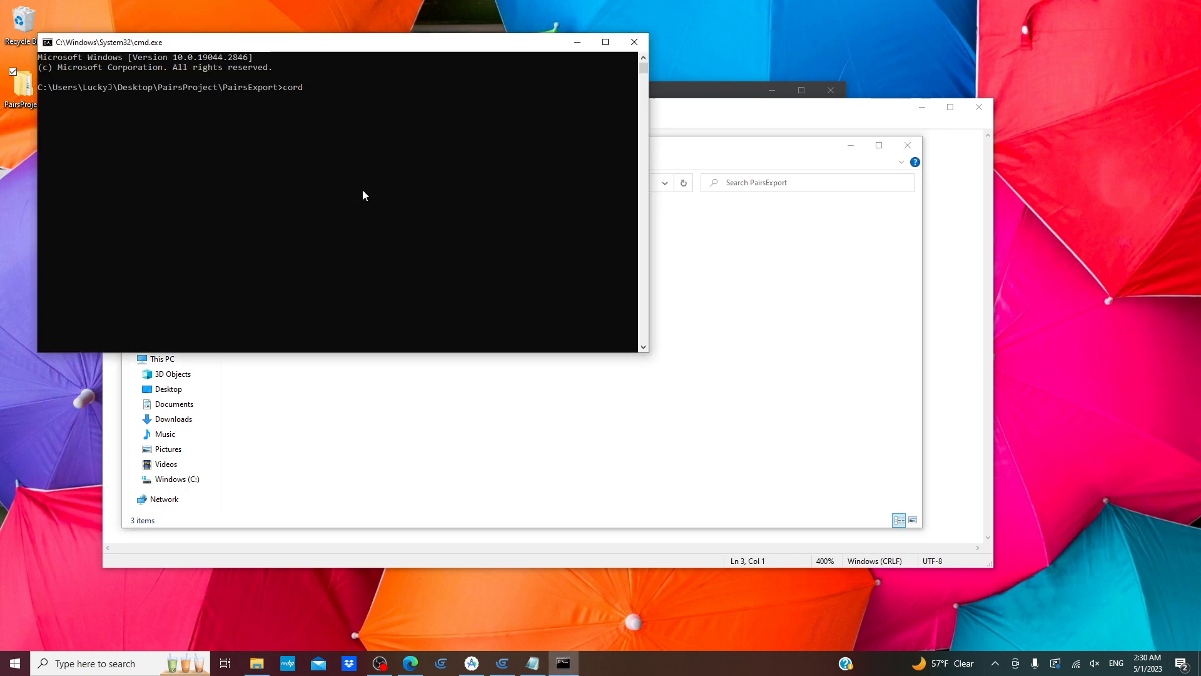
type("ova a")
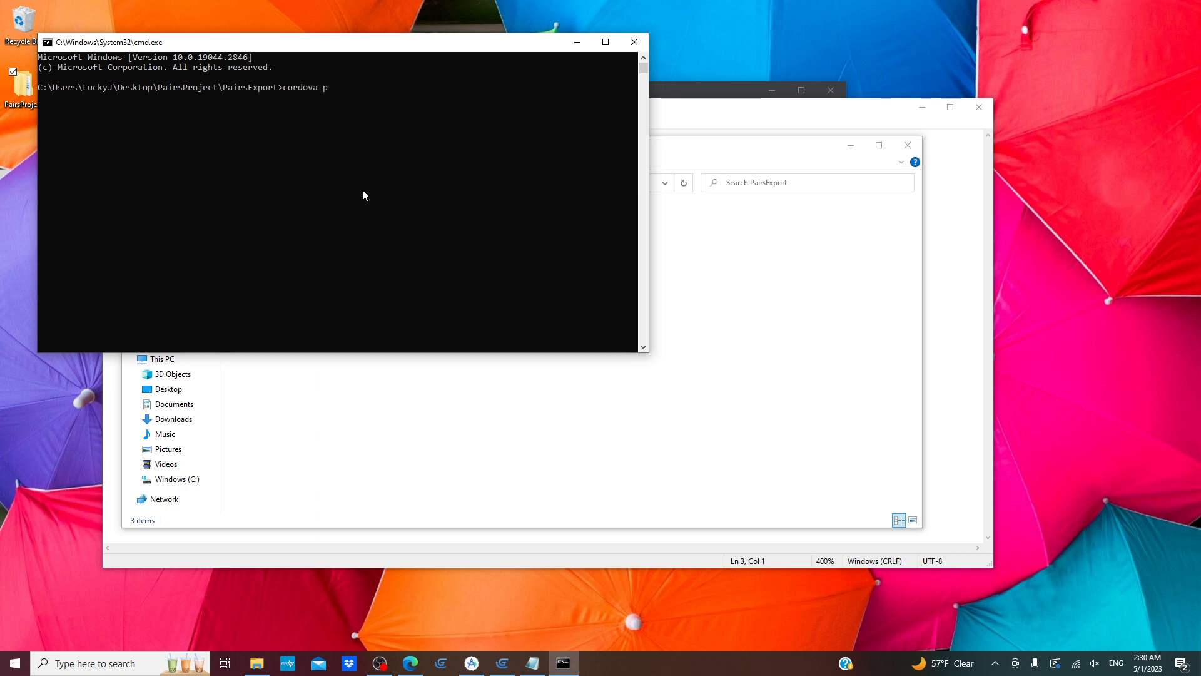
type("plat")
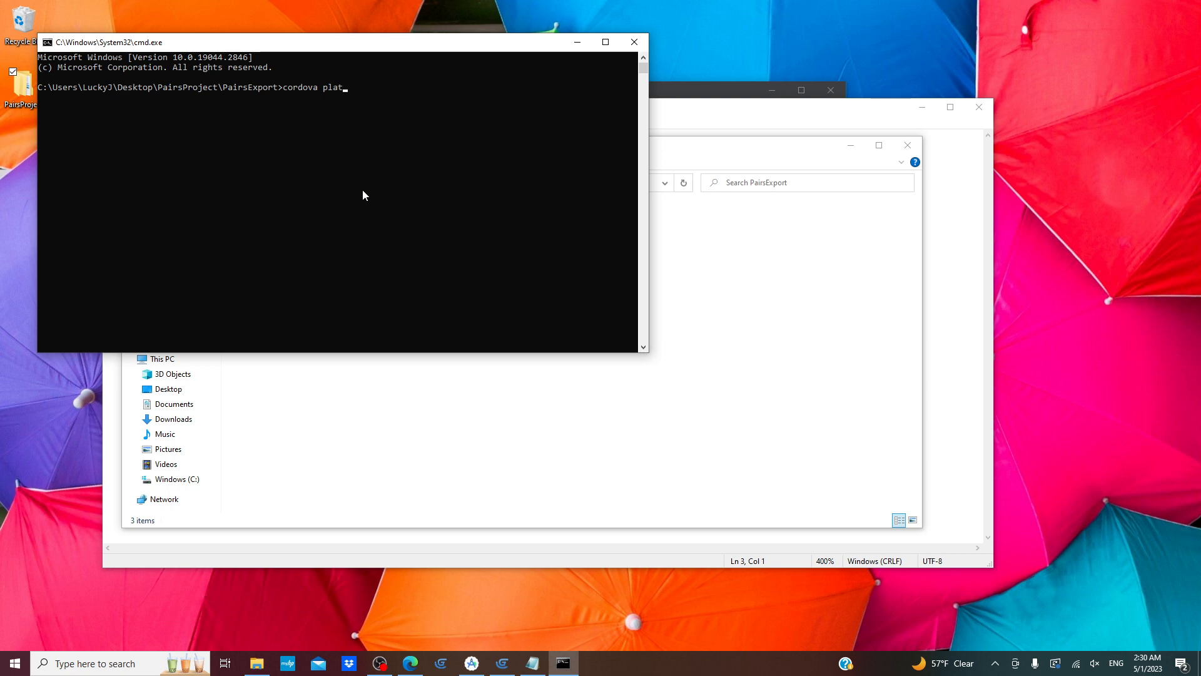
type("form add android@11")
key("Return")
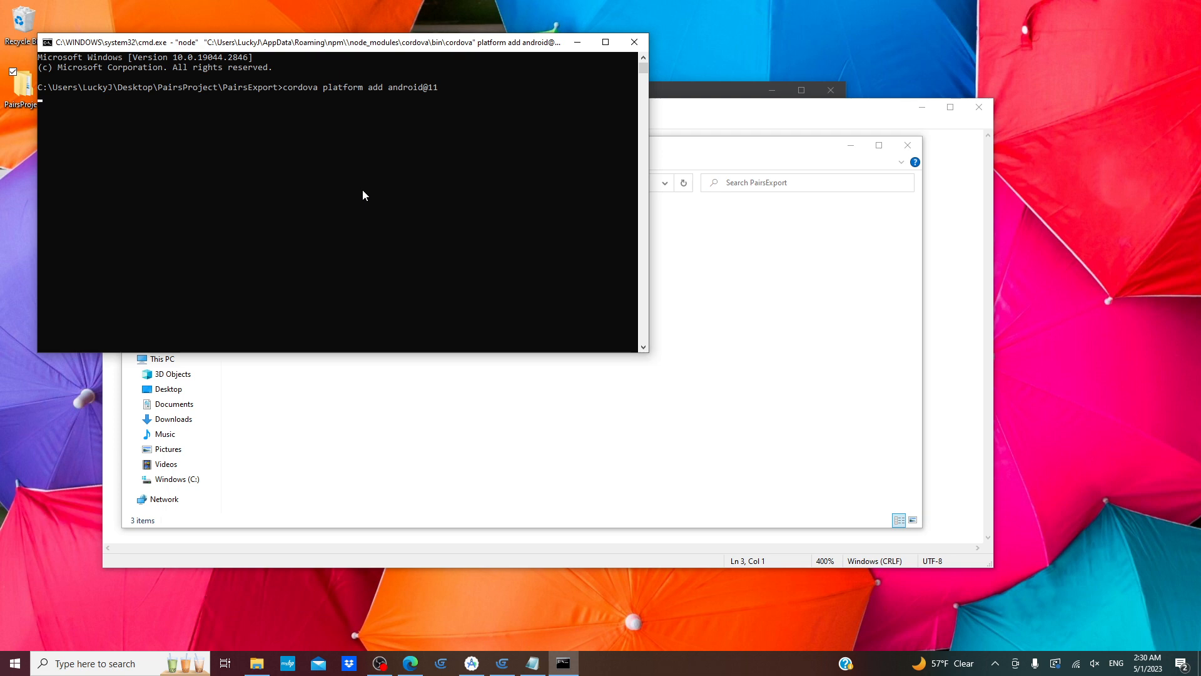
left_click(635, 42)
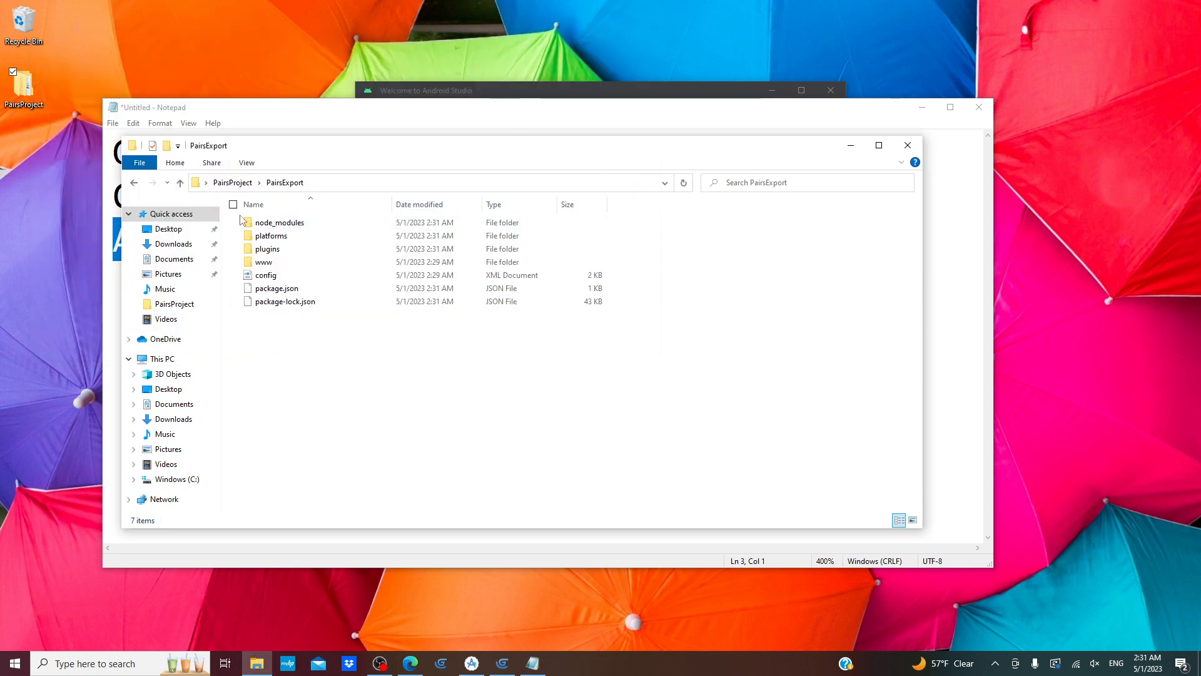
- Browse into platforms\android to inspect the generated project, then close File Explorer
double_click(272, 236)
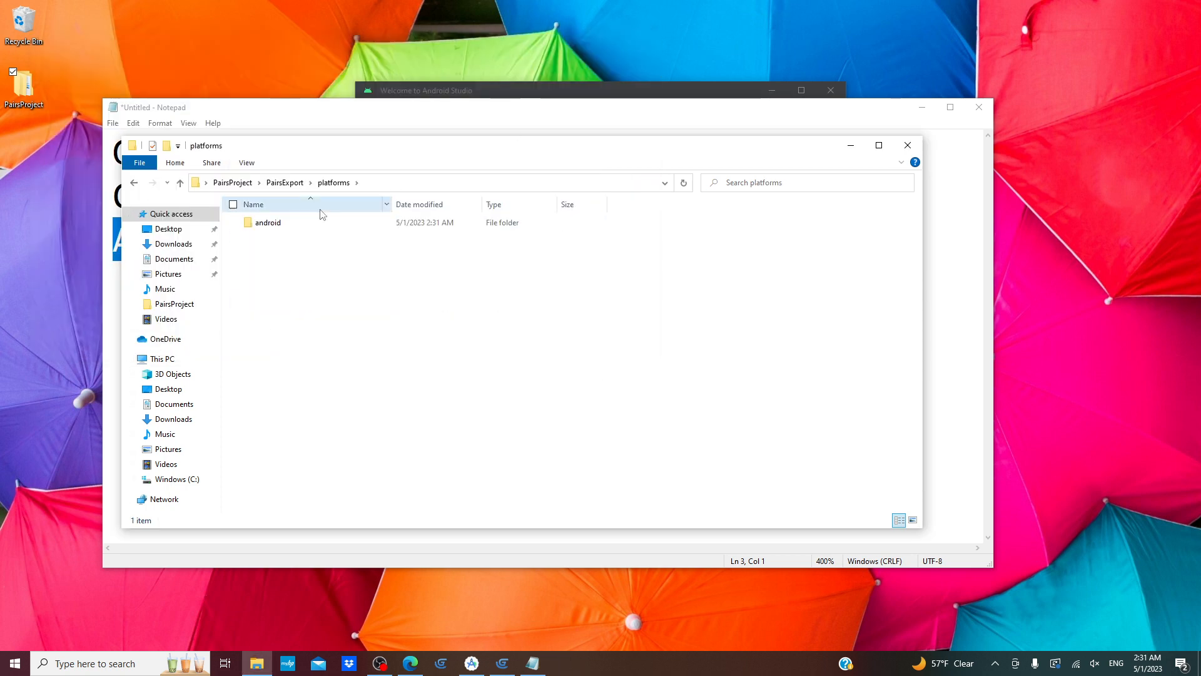
double_click(276, 226)
left_click(434, 183)
key("ctrl+c")
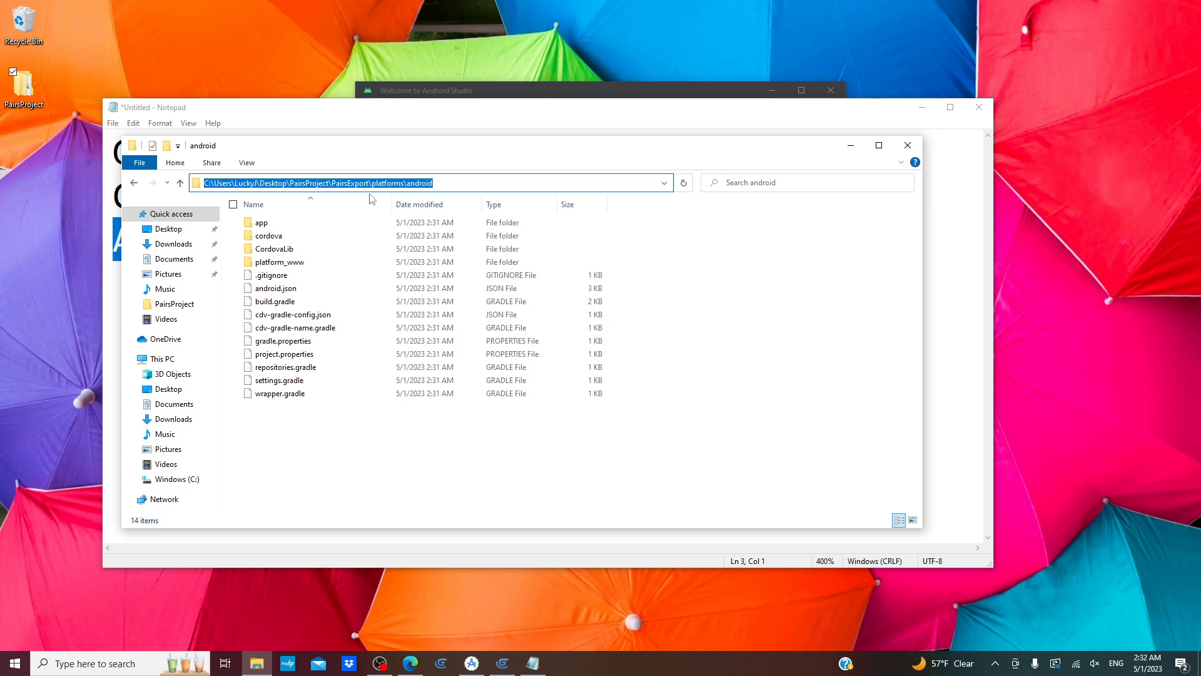
left_click(908, 145)
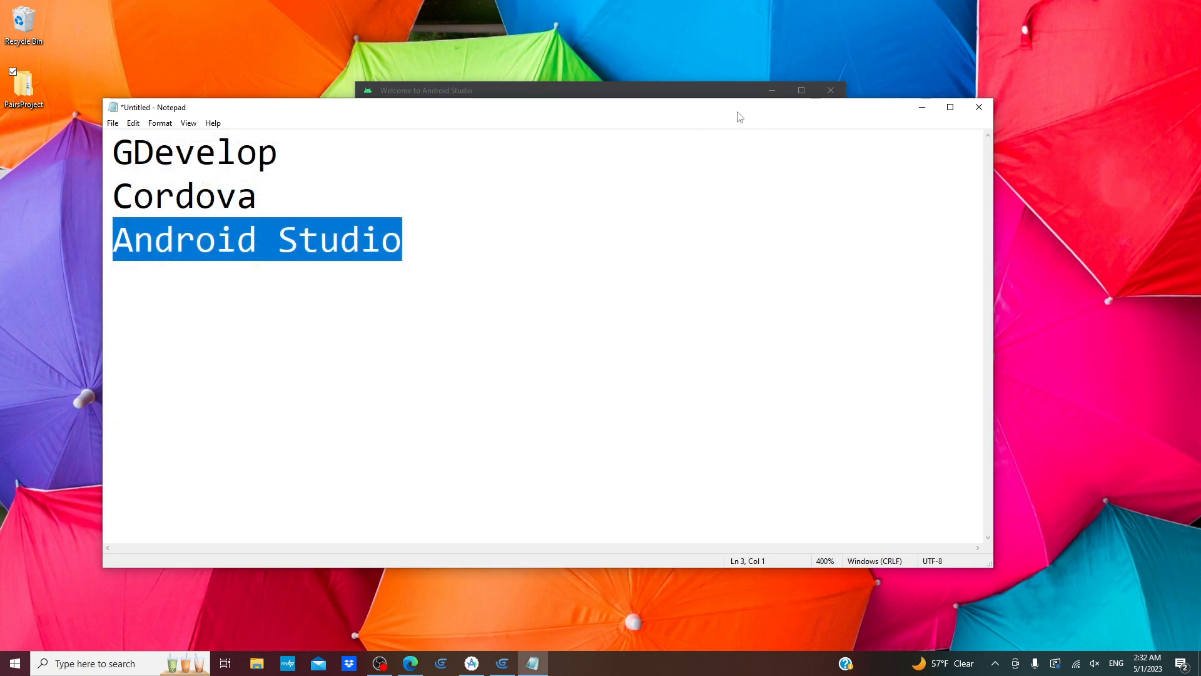
- Remove PairsTutorialReleaseExport from Android Studio's recent projects list
left_click(688, 95)
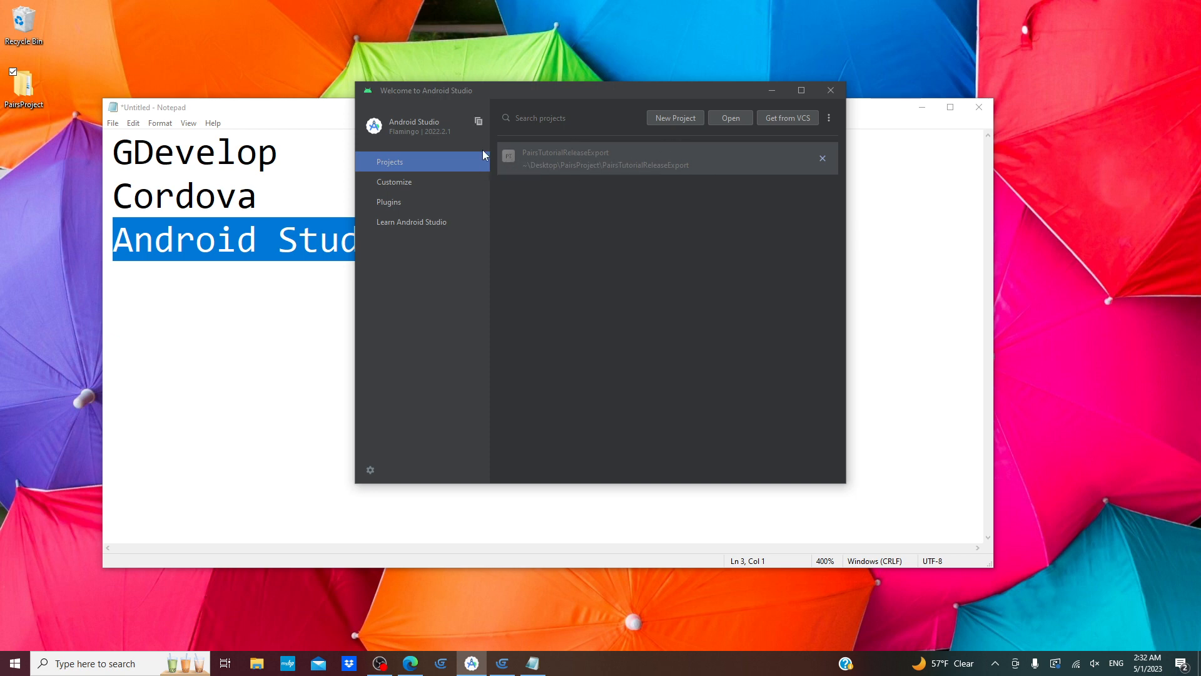
right_click(564, 159)
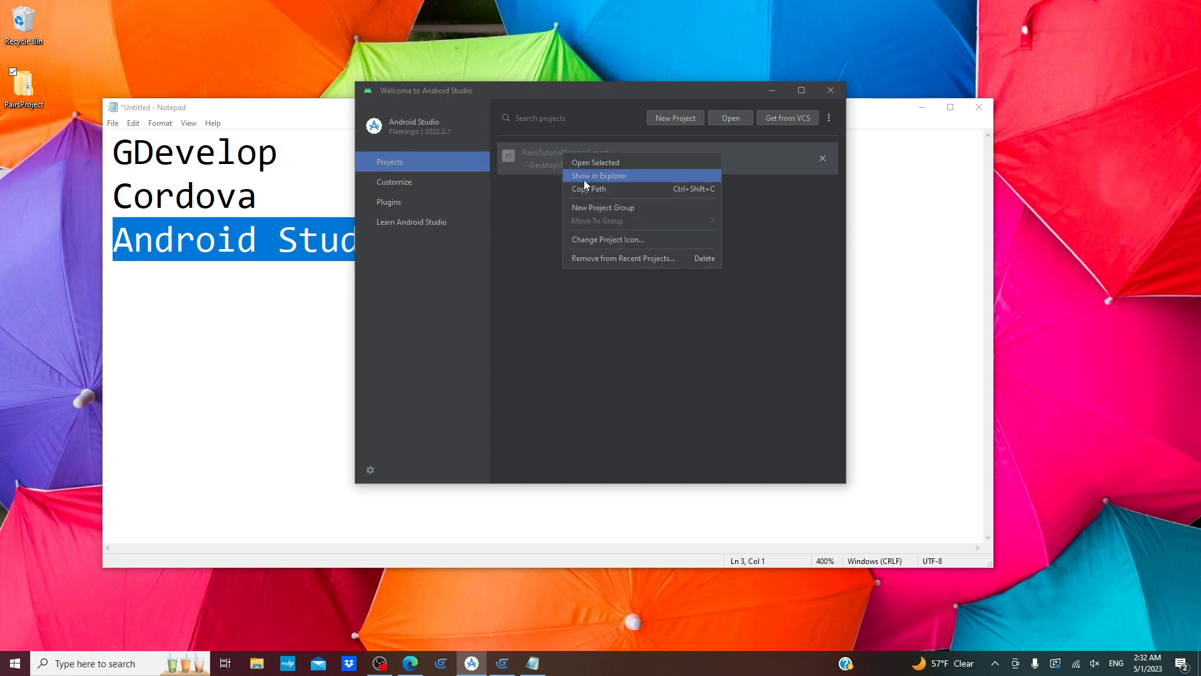
left_click(622, 258)
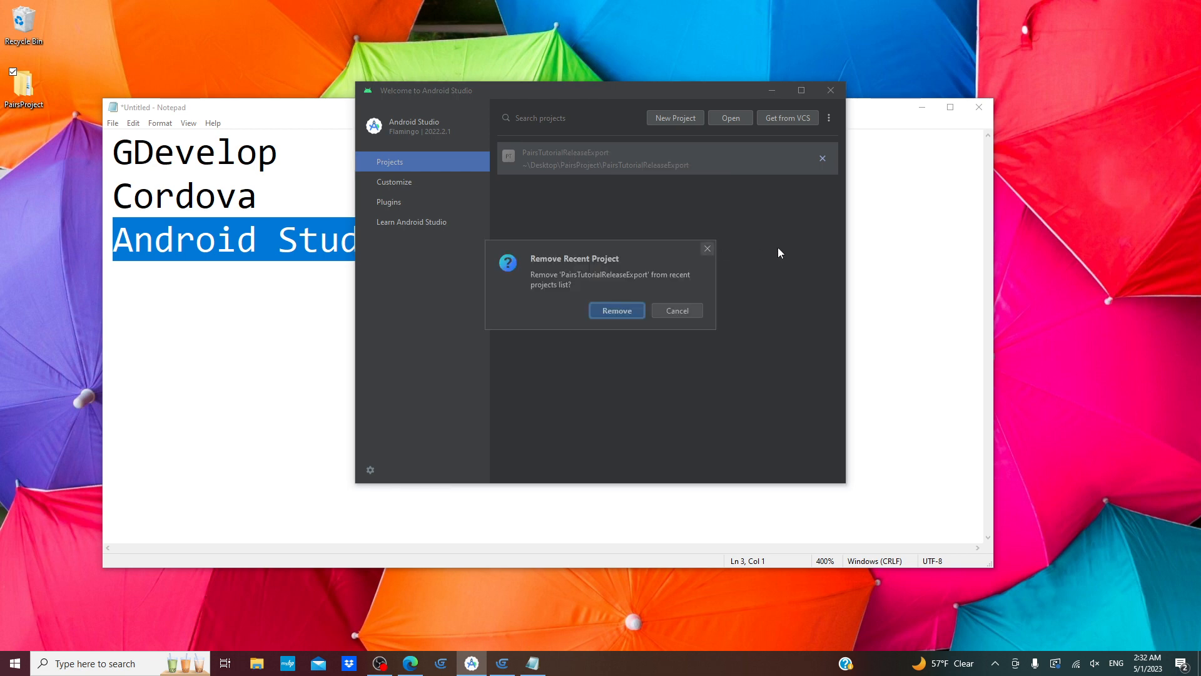
left_click(616, 313)
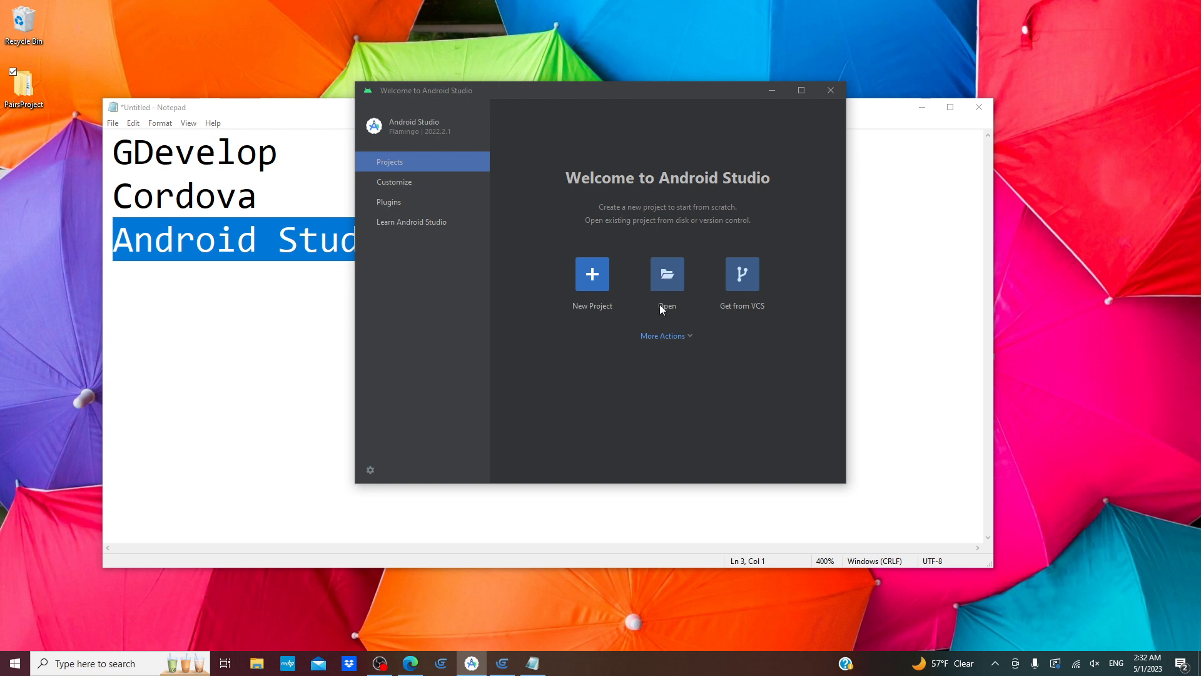
- Open the pasted platforms\android folder path as a project and trust it
left_click(661, 275)
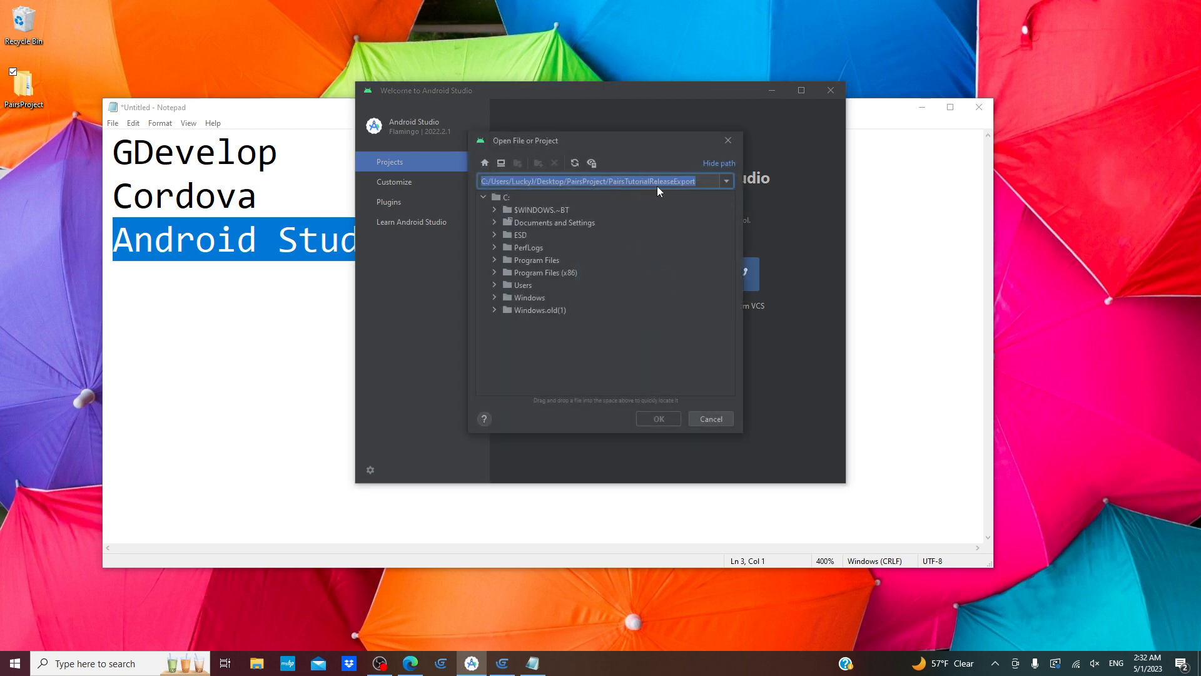
key("ctrl+v")
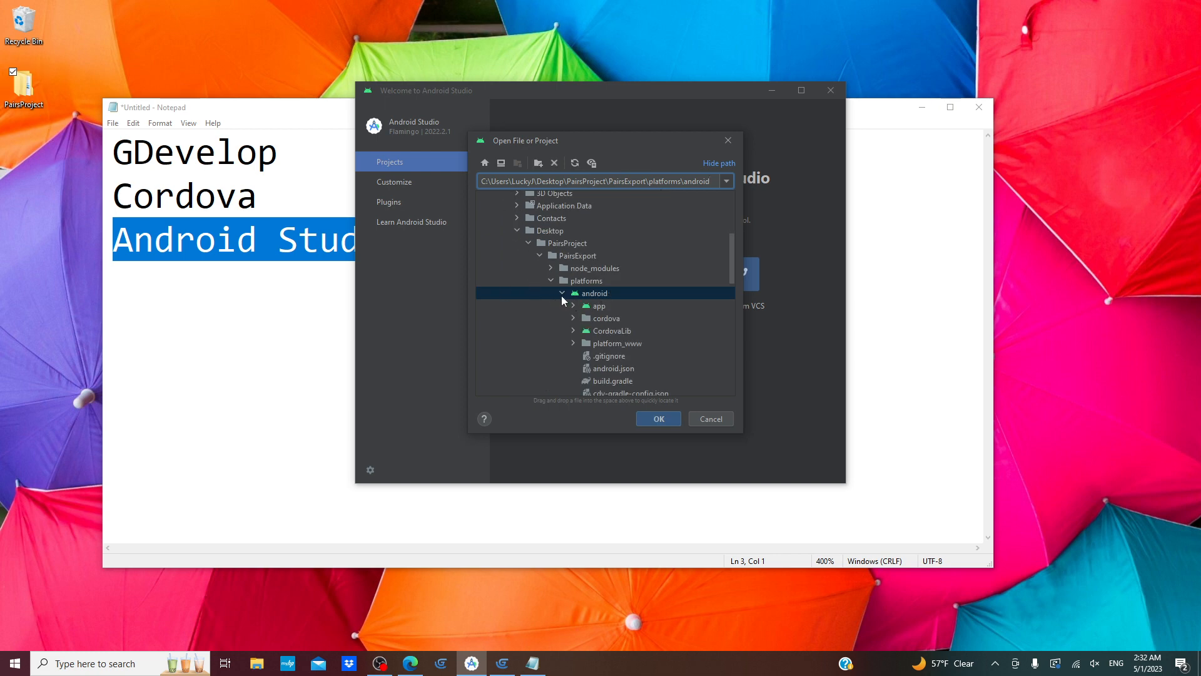
left_click(652, 419)
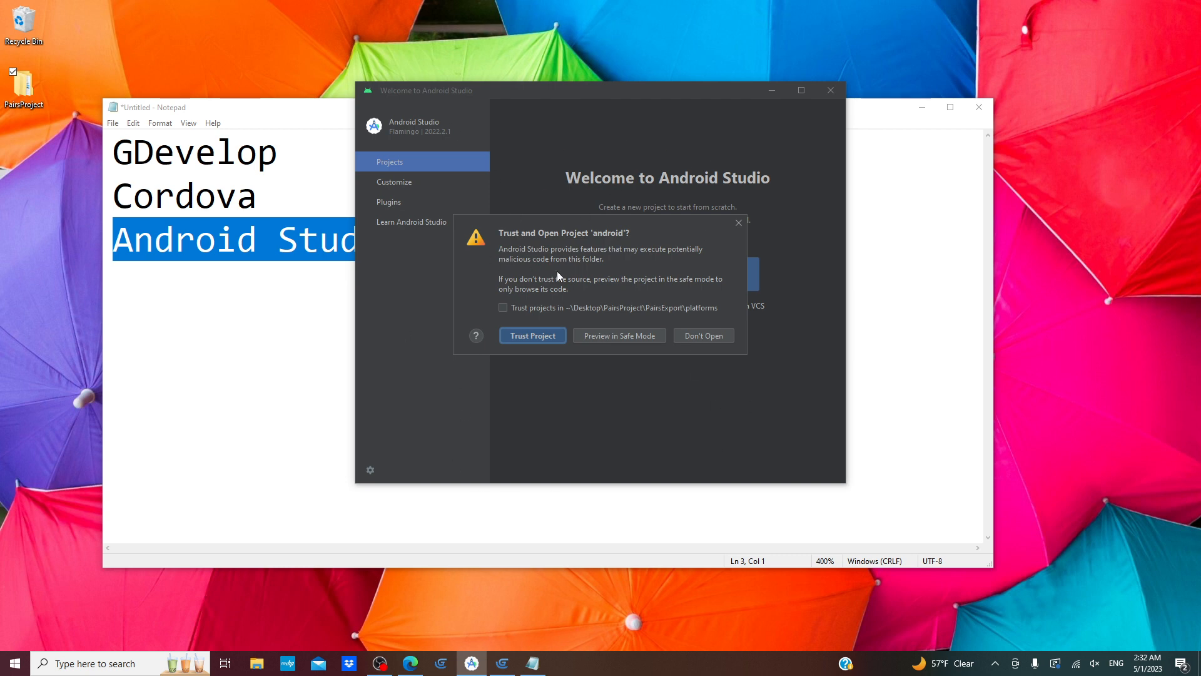
left_click(539, 336)
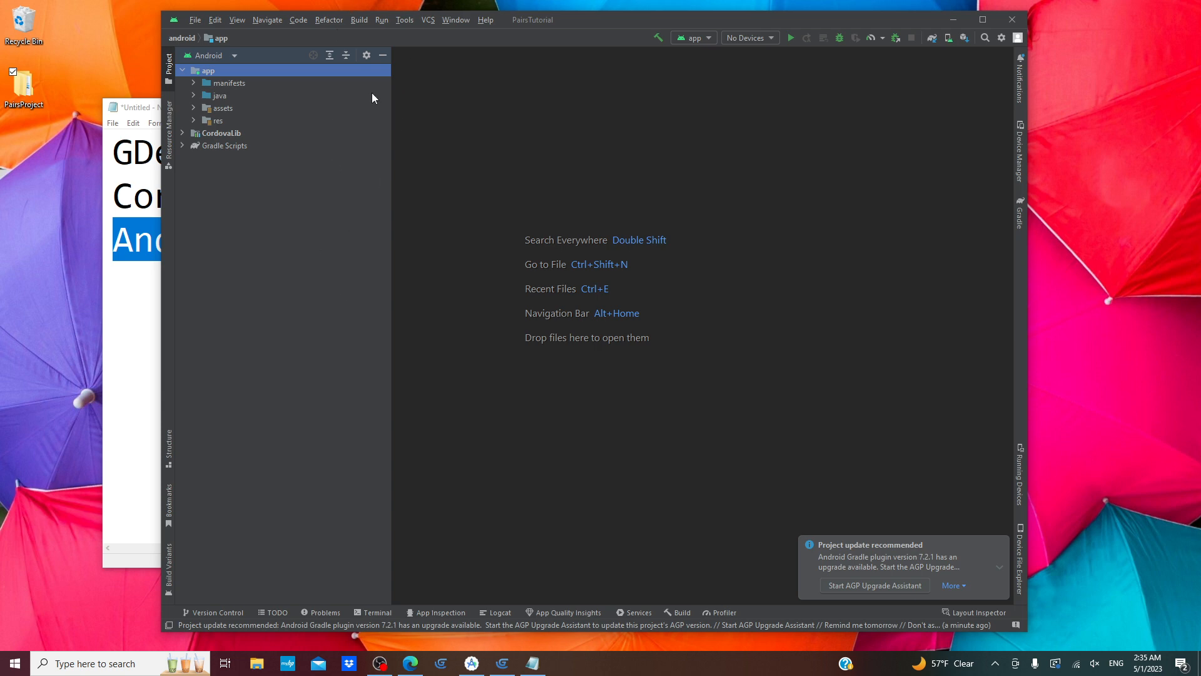
left_click(359, 20)
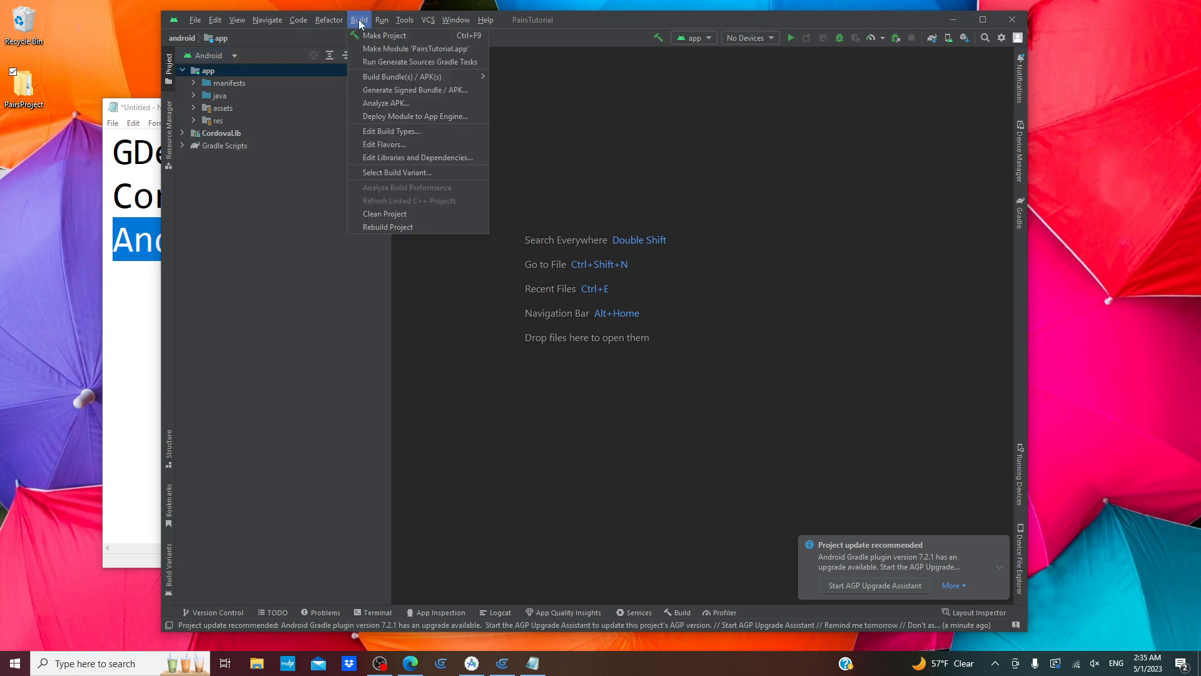
mouse_move(377, 80)
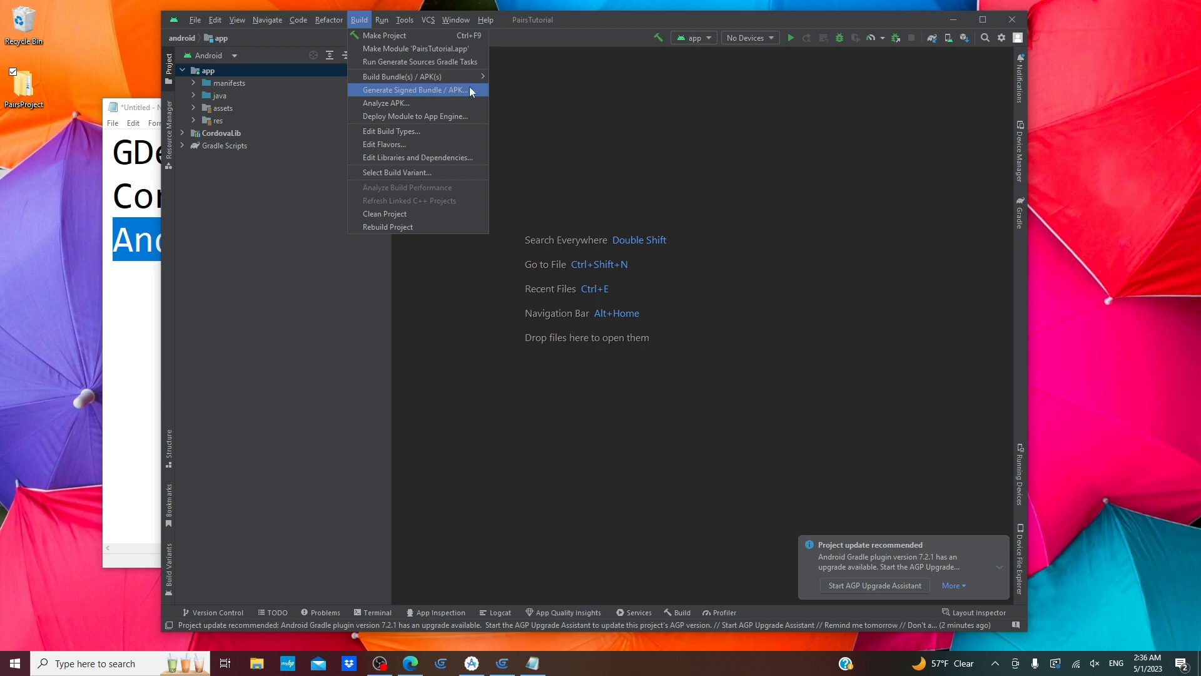
left_click(409, 669)
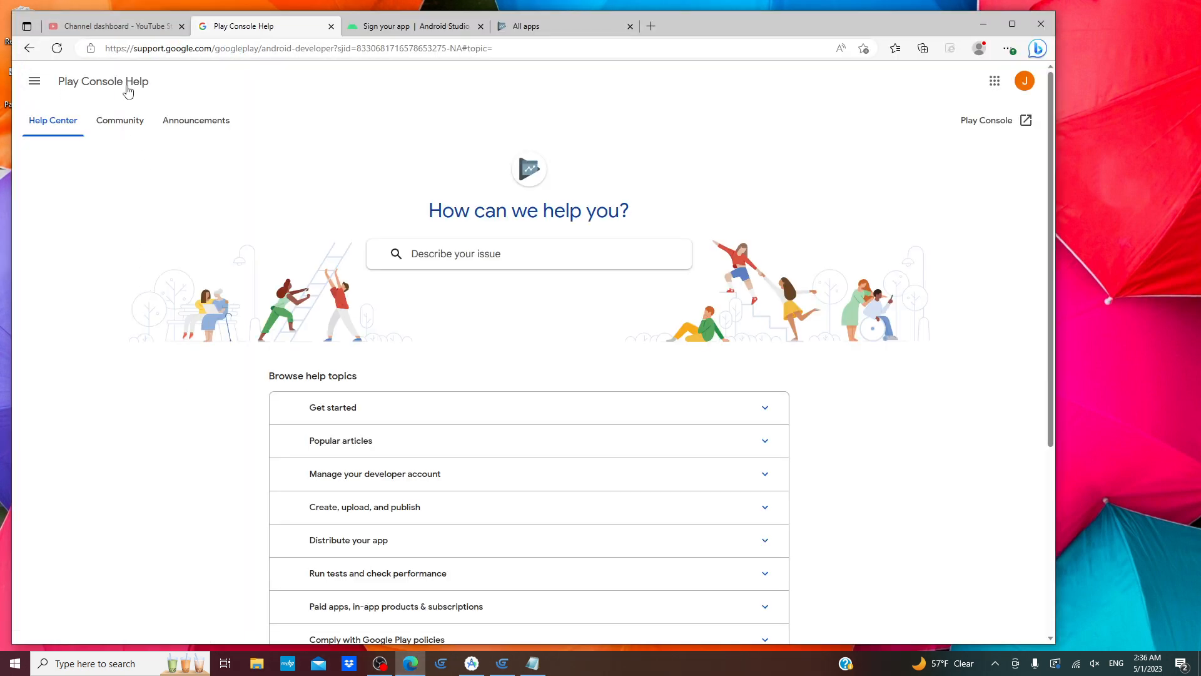
- Expand Create, upload, and publish and open the Use Play App Signing article
scroll(234, 393, "down", 3)
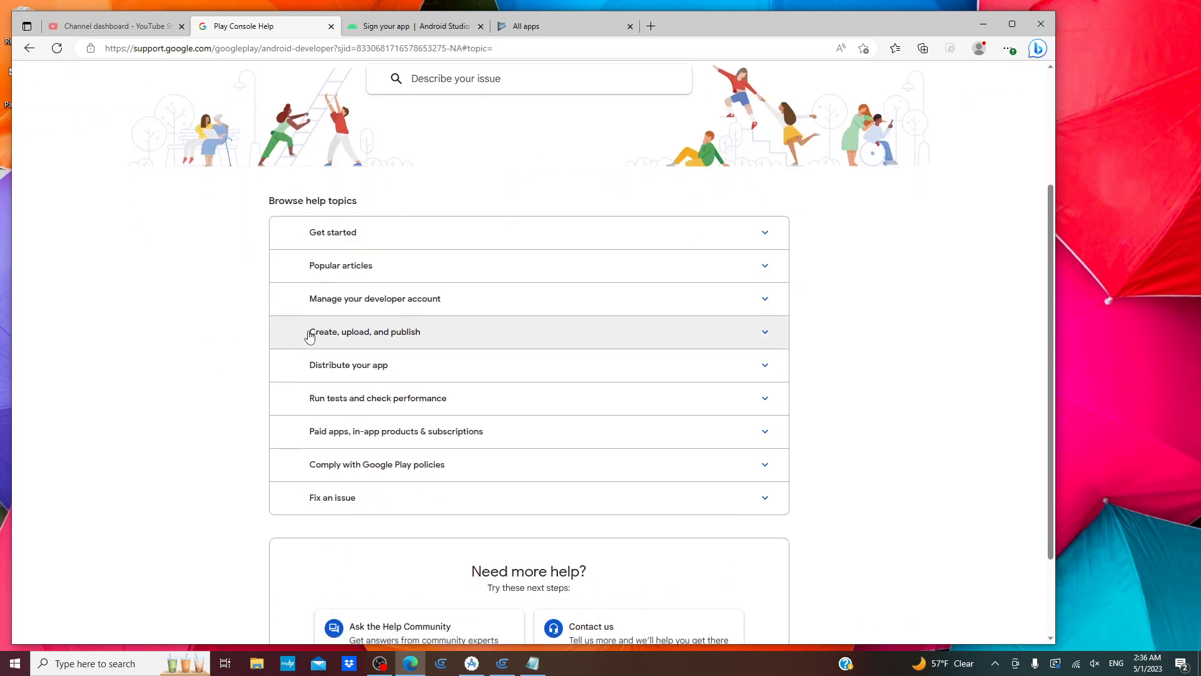
left_click(359, 346)
scroll(294, 331, "down", 4)
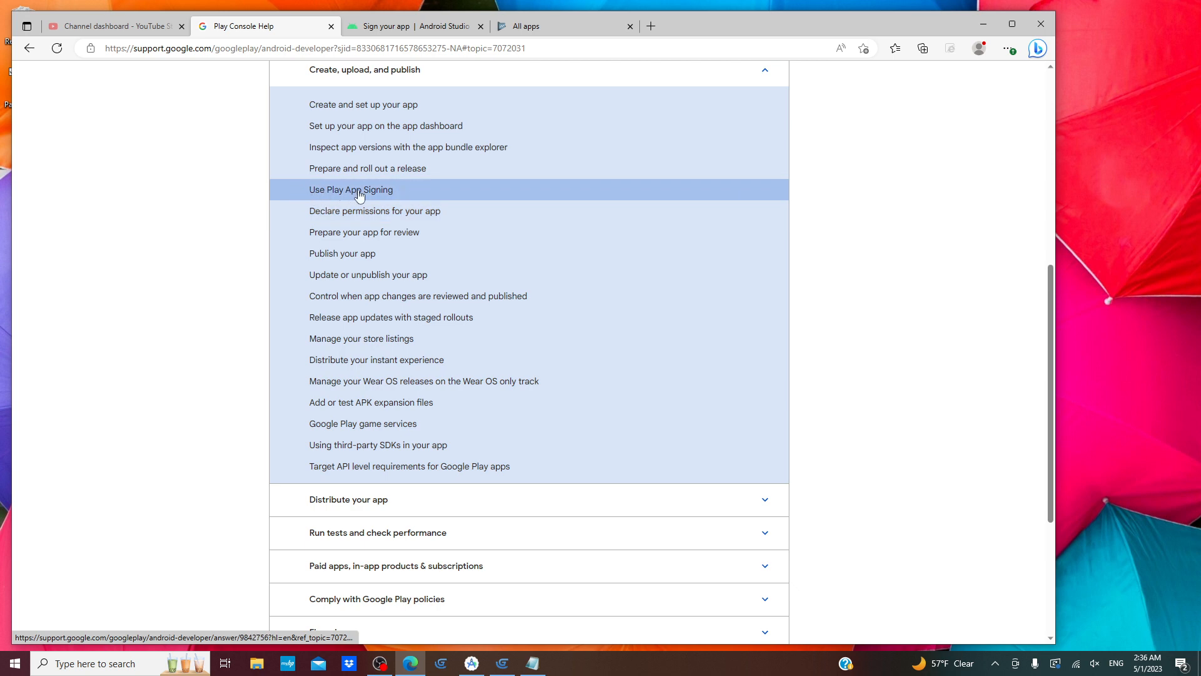
left_click(338, 255)
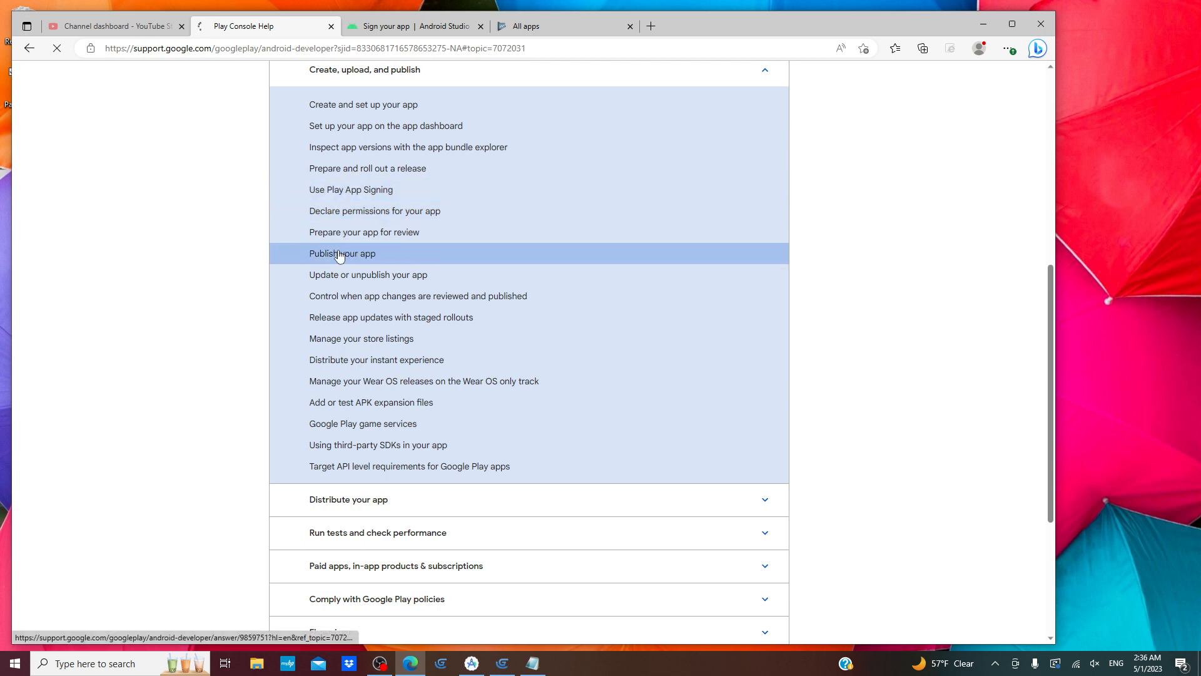
- Read through the Use Play App Signing article and return to its top
scroll(147, 404, "down", 6)
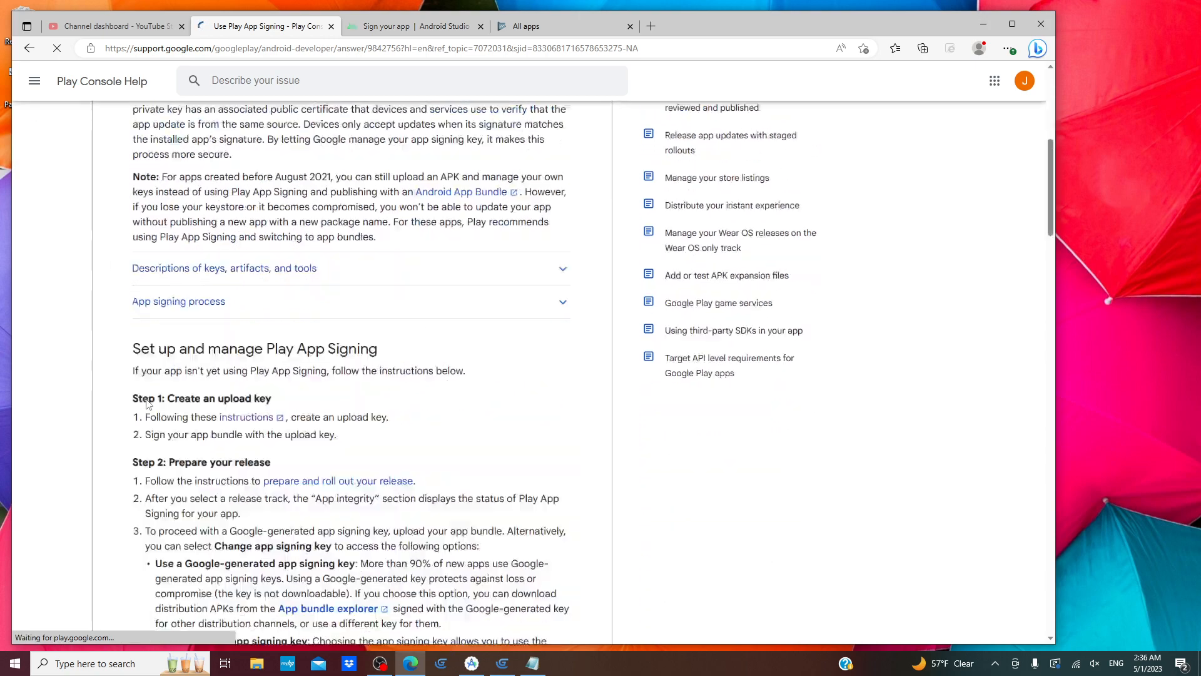
scroll(147, 403, "down", 12)
scroll(288, 371, "up", 10)
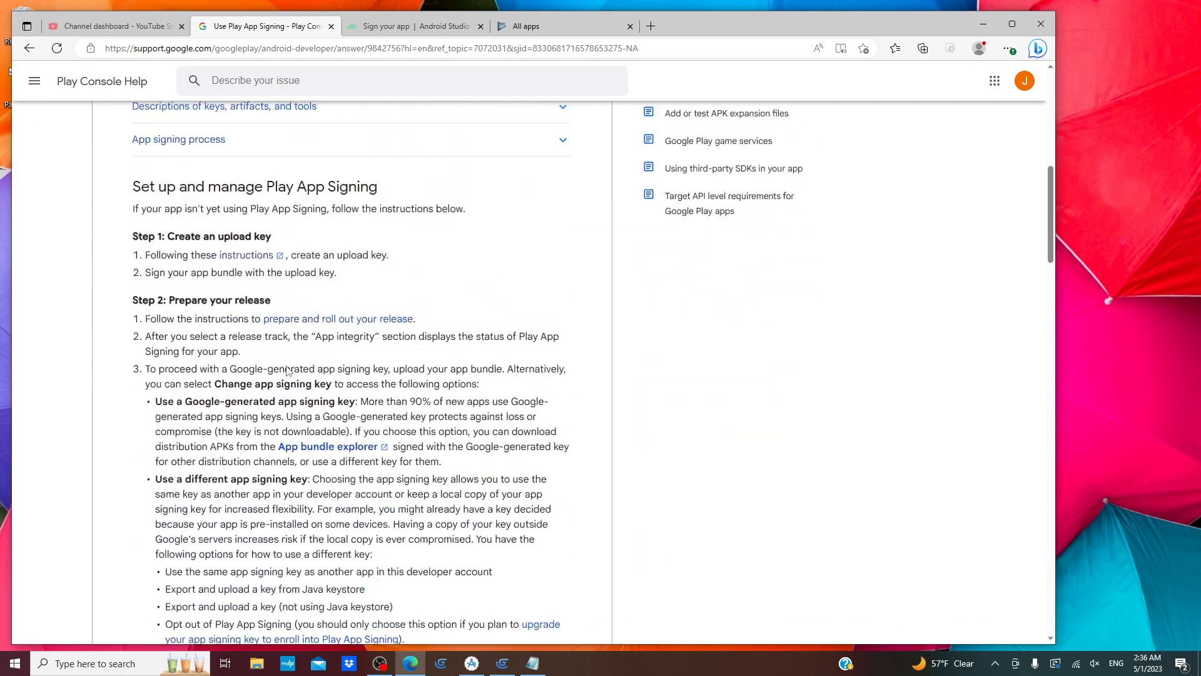
scroll(288, 371, "up", 12)
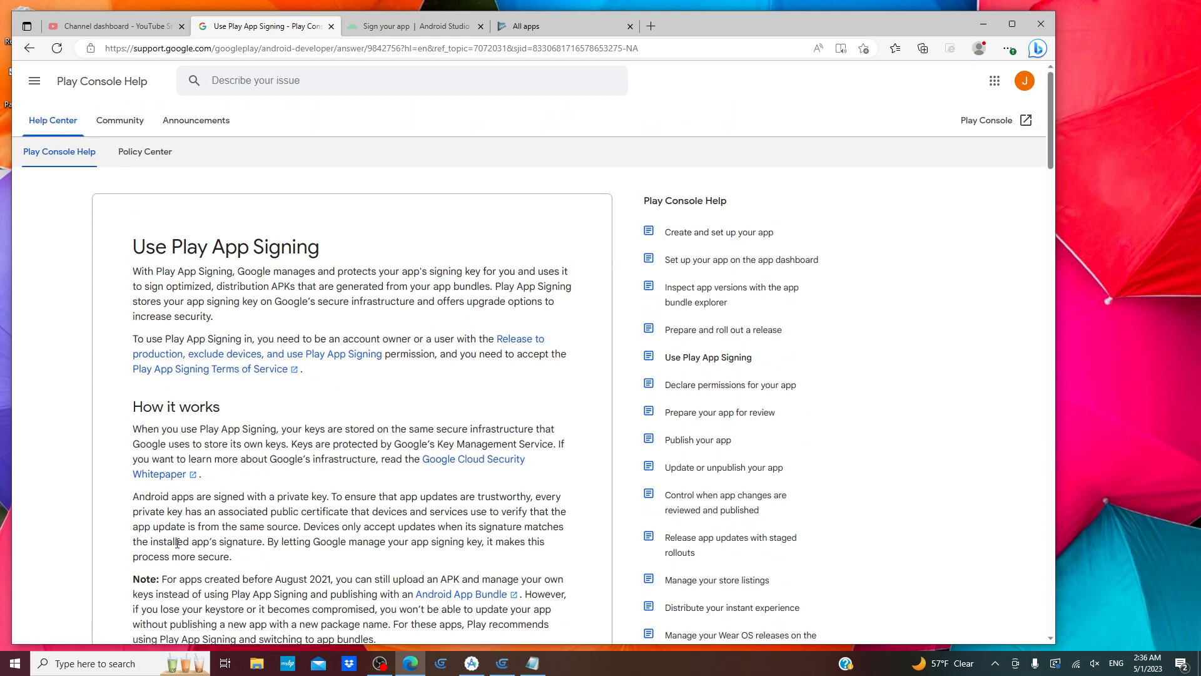
scroll(255, 385, "down", 15)
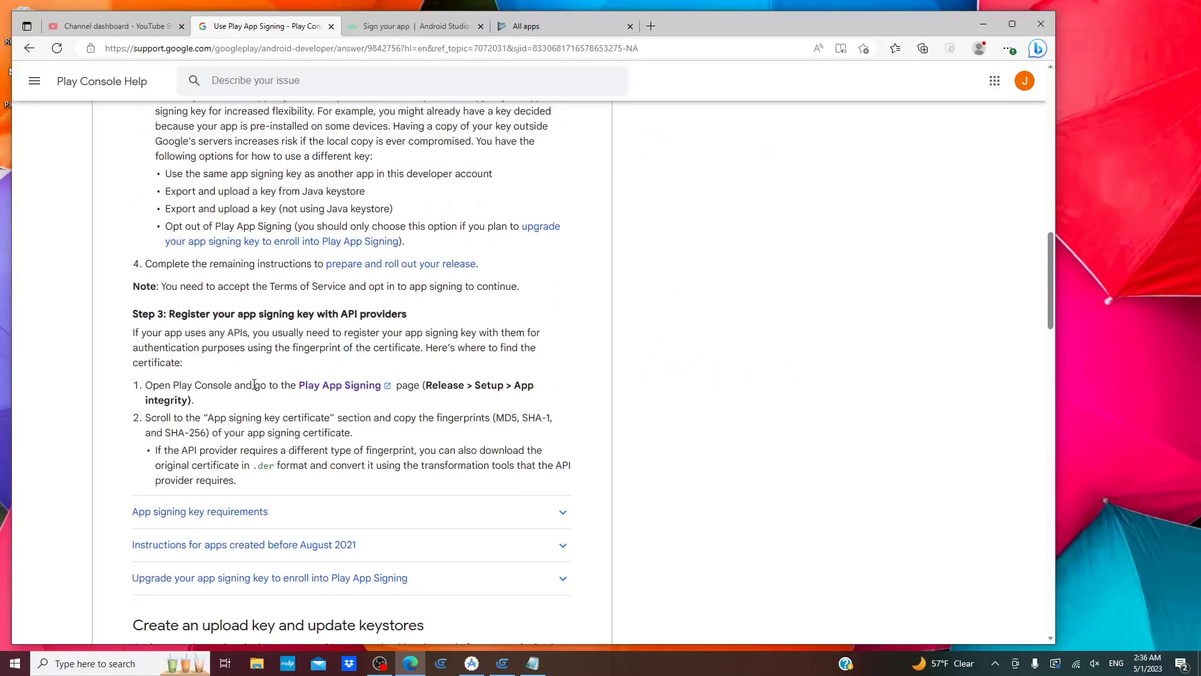
scroll(241, 470, "down", 6)
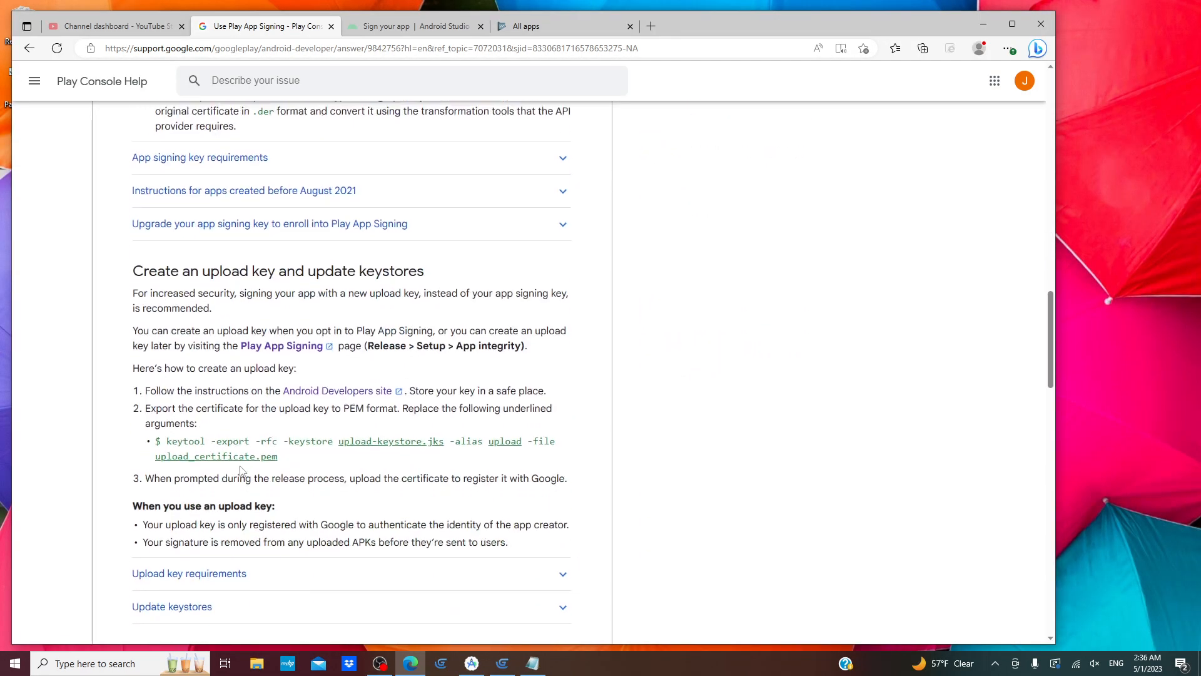
scroll(241, 471, "down", 4)
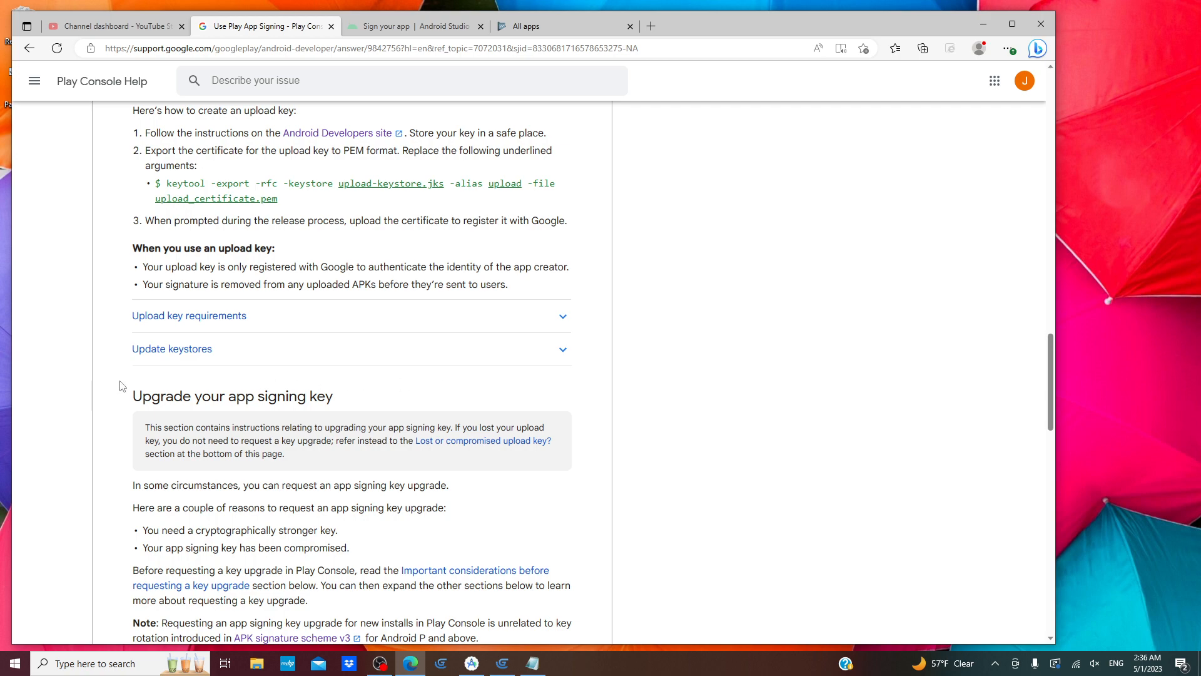
scroll(95, 501, "down", 6)
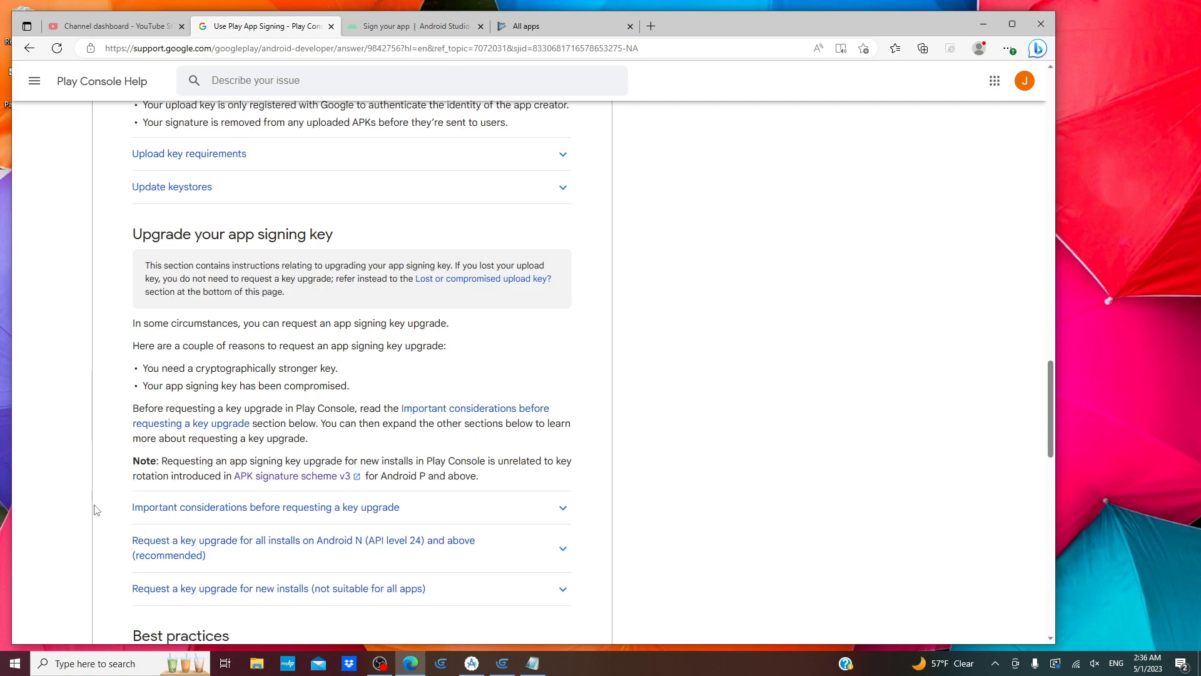
scroll(97, 526, "down", 6)
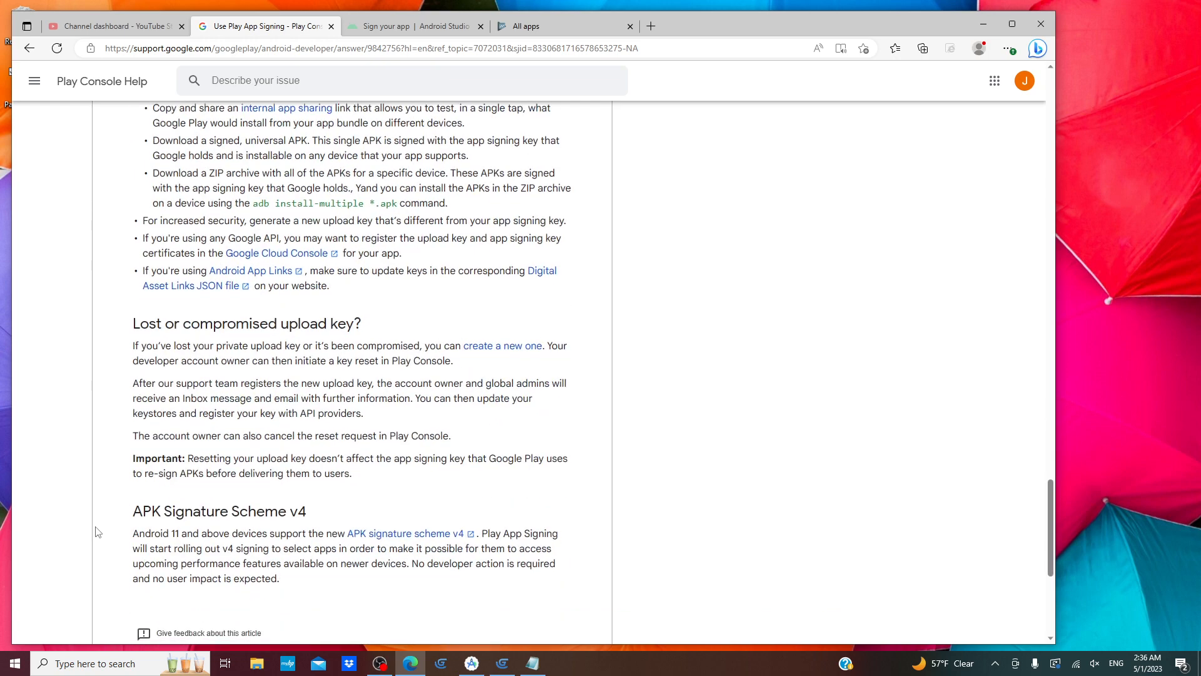
scroll(97, 532, "up", 5)
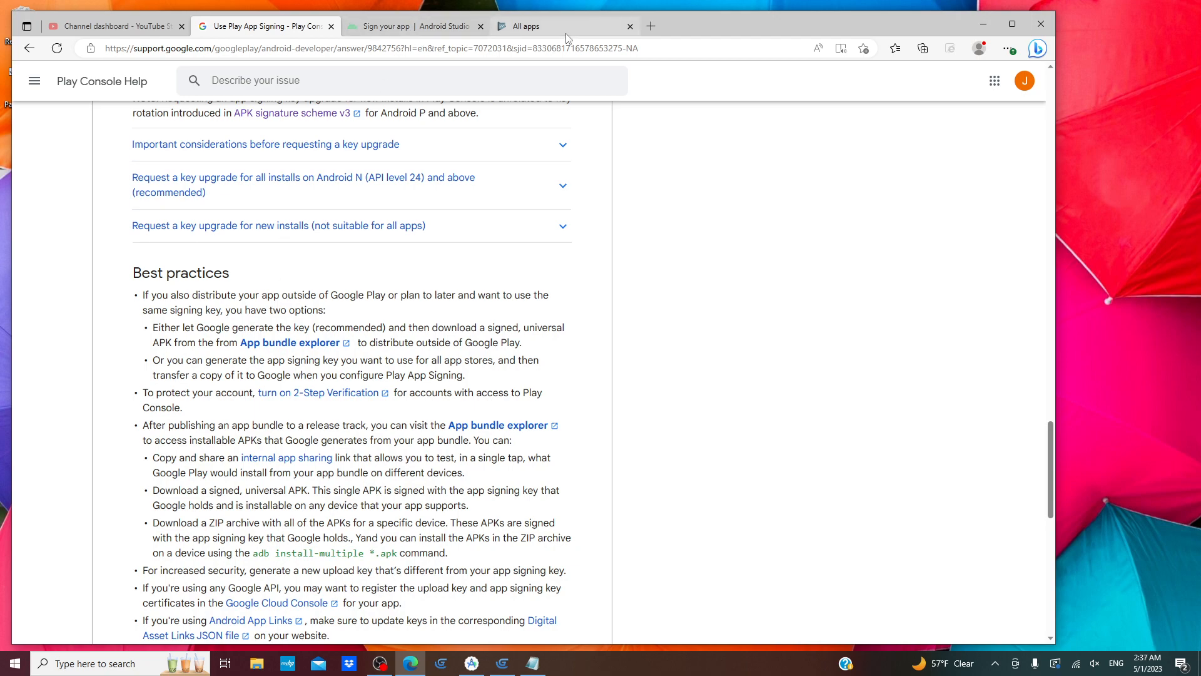
scroll(170, 333, "up", 8)
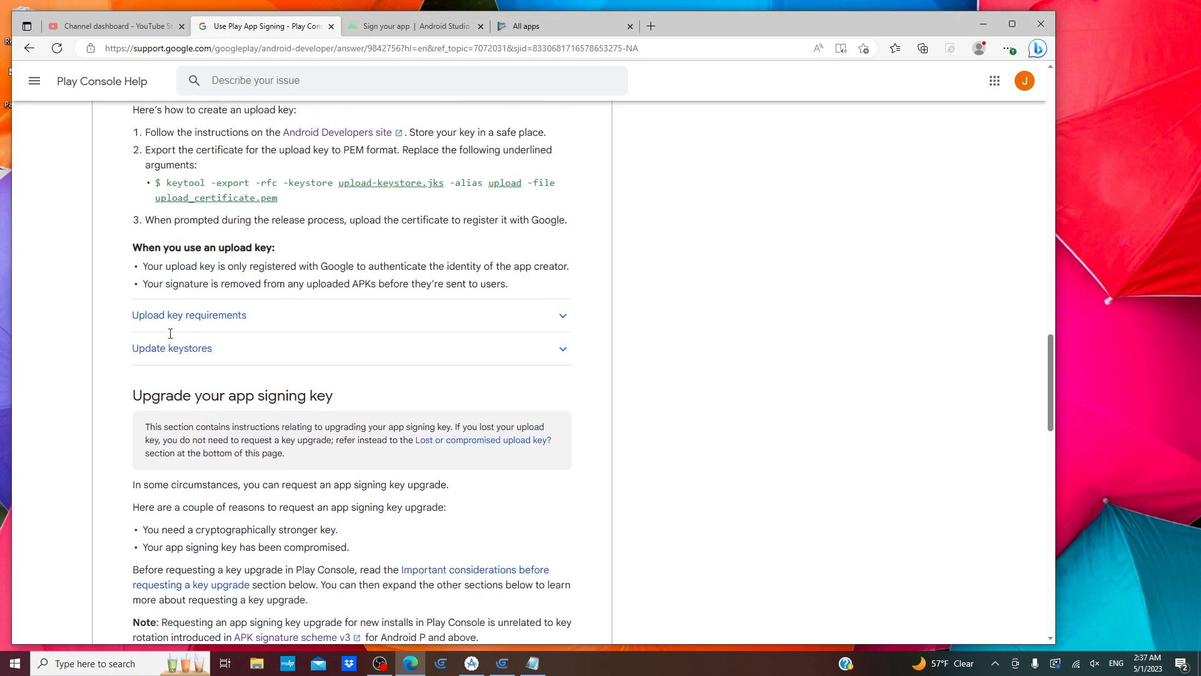
scroll(170, 333, "up", 20)
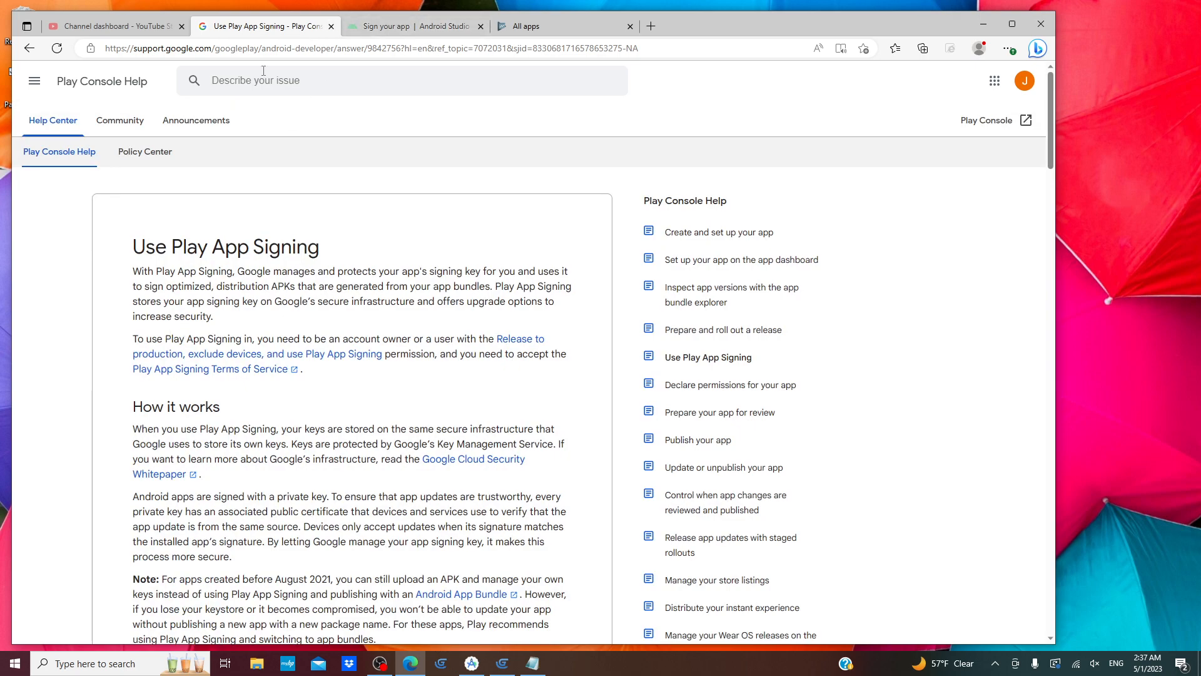
scroll(225, 229, "down", 15)
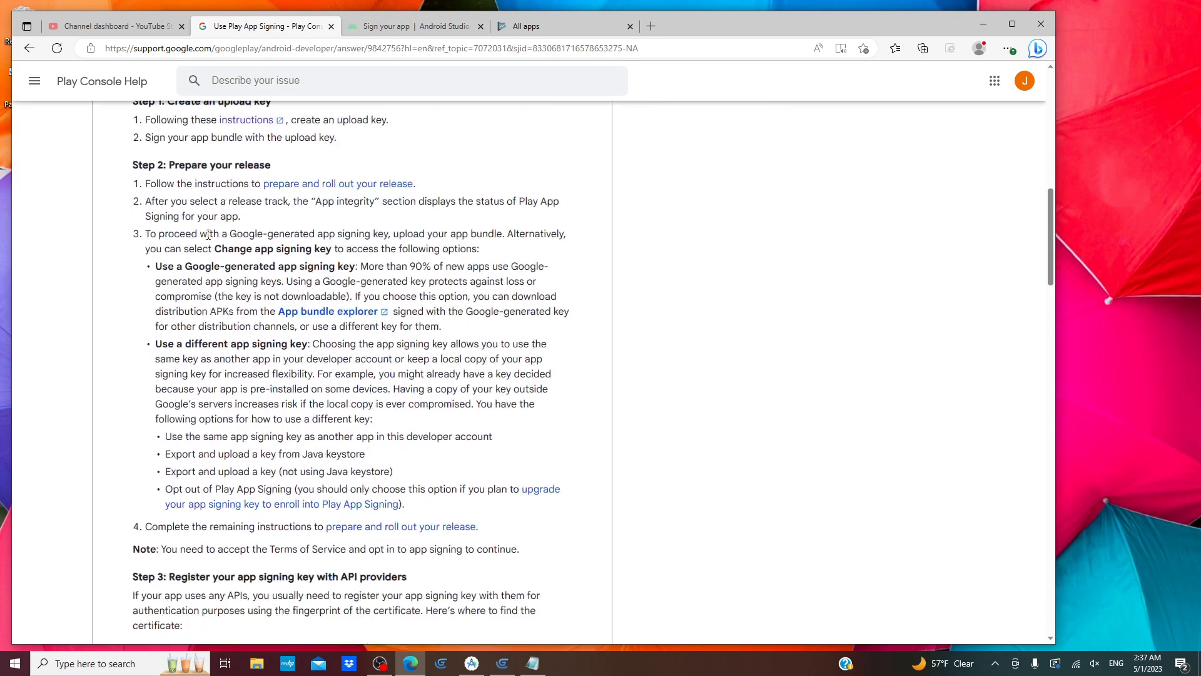
scroll(172, 398, "up", 15)
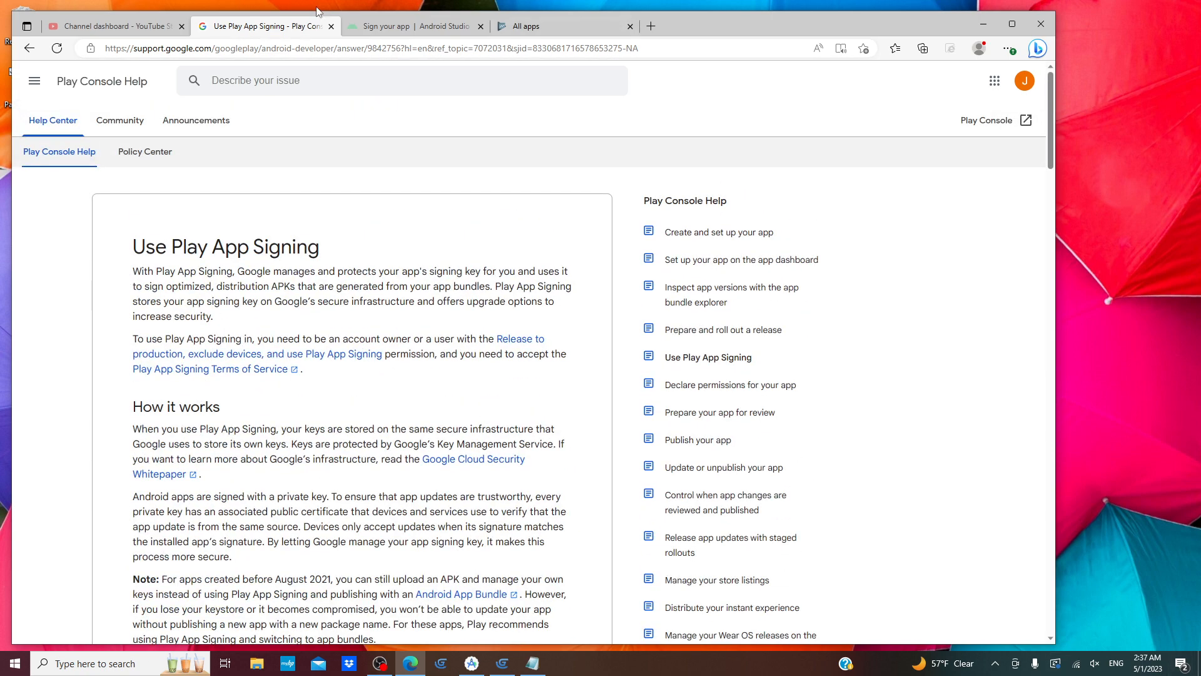
mouse_move(401, 32)
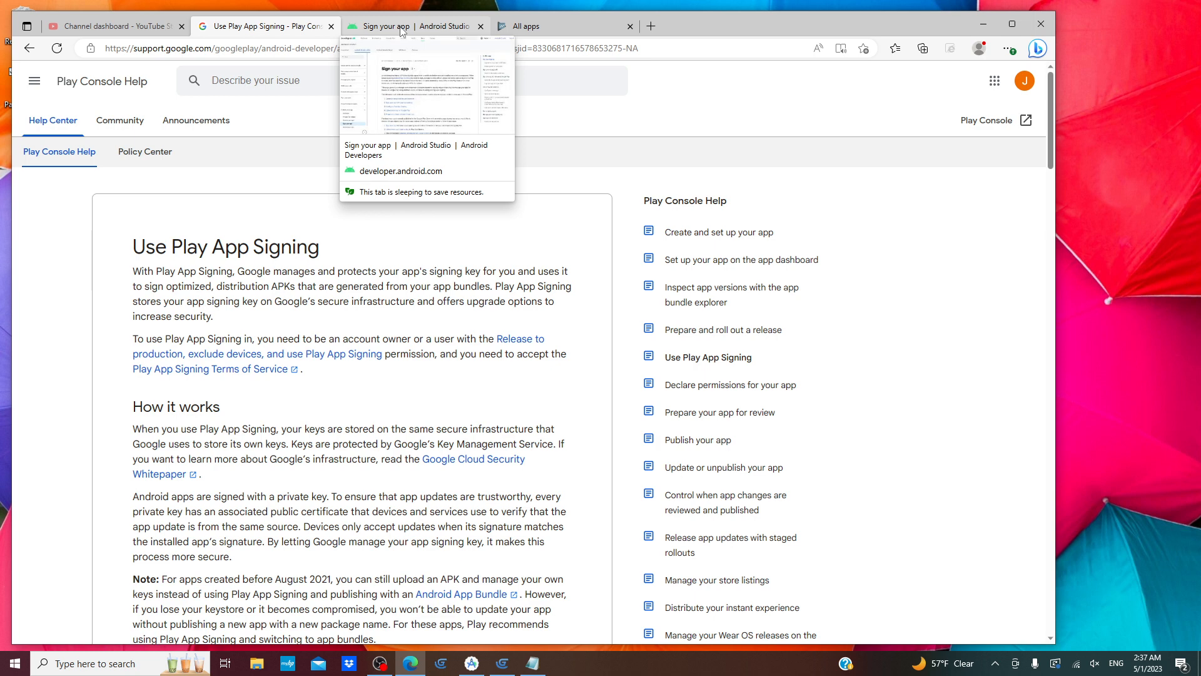
left_click(401, 30)
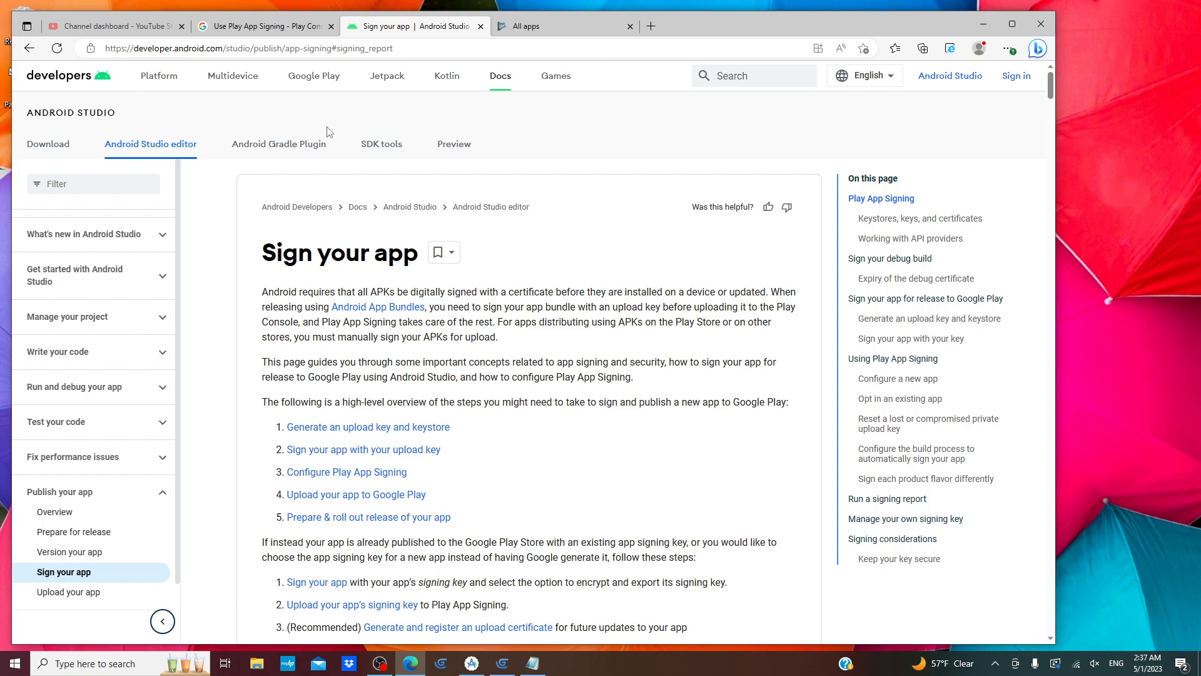
scroll(312, 305, "down", 15)
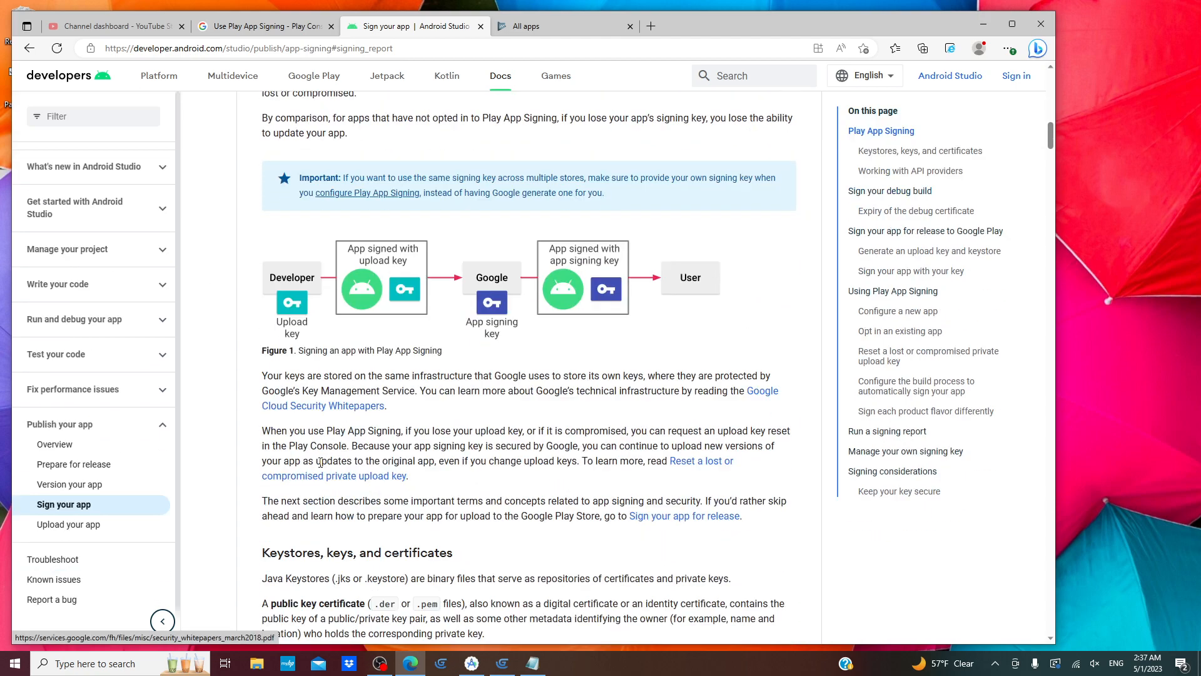
scroll(319, 472, "down", 3)
scroll(319, 472, "up", 8)
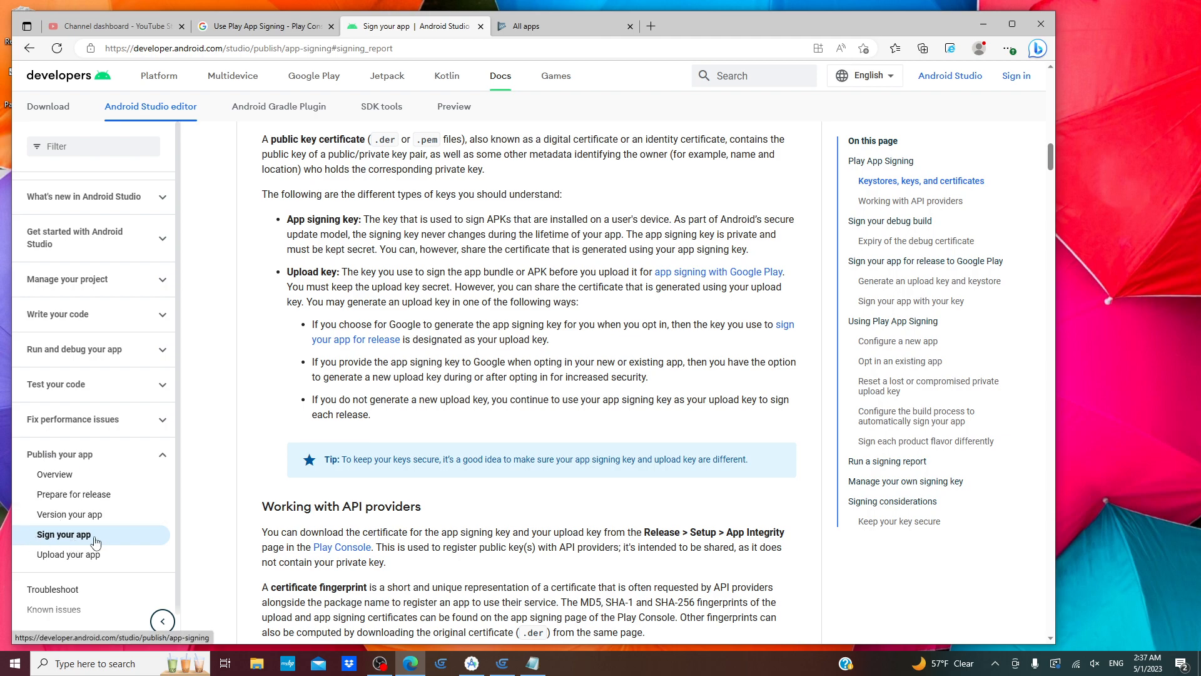
scroll(306, 464, "down", 10)
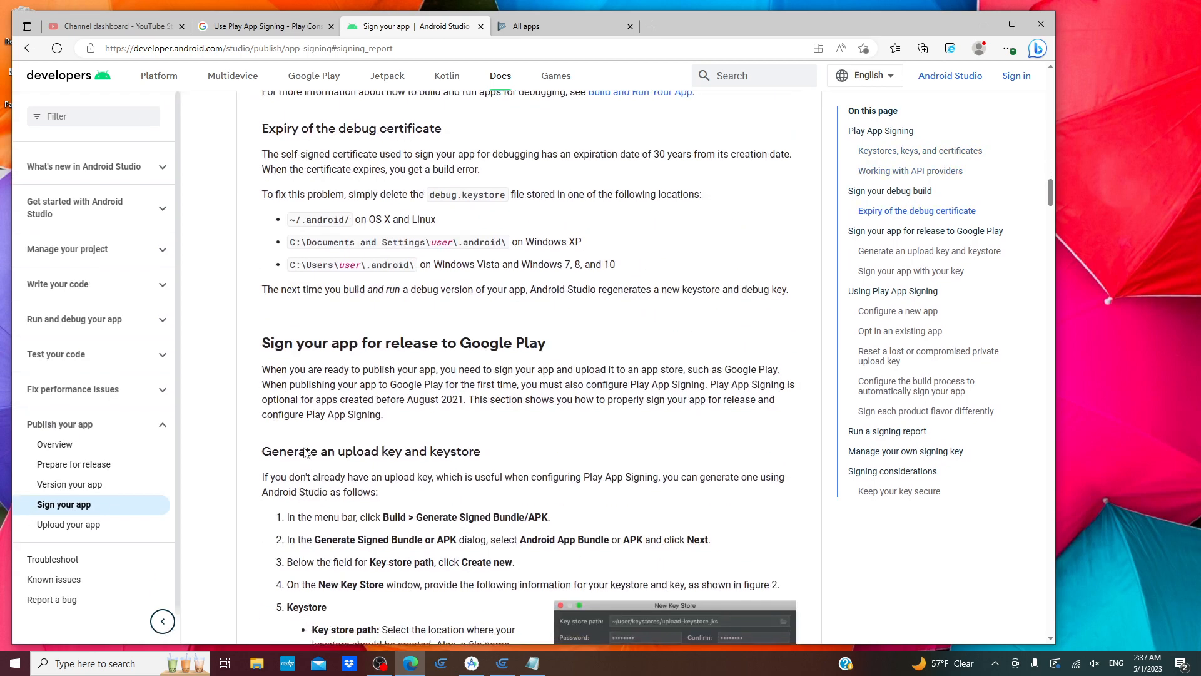
scroll(306, 463, "up", 15)
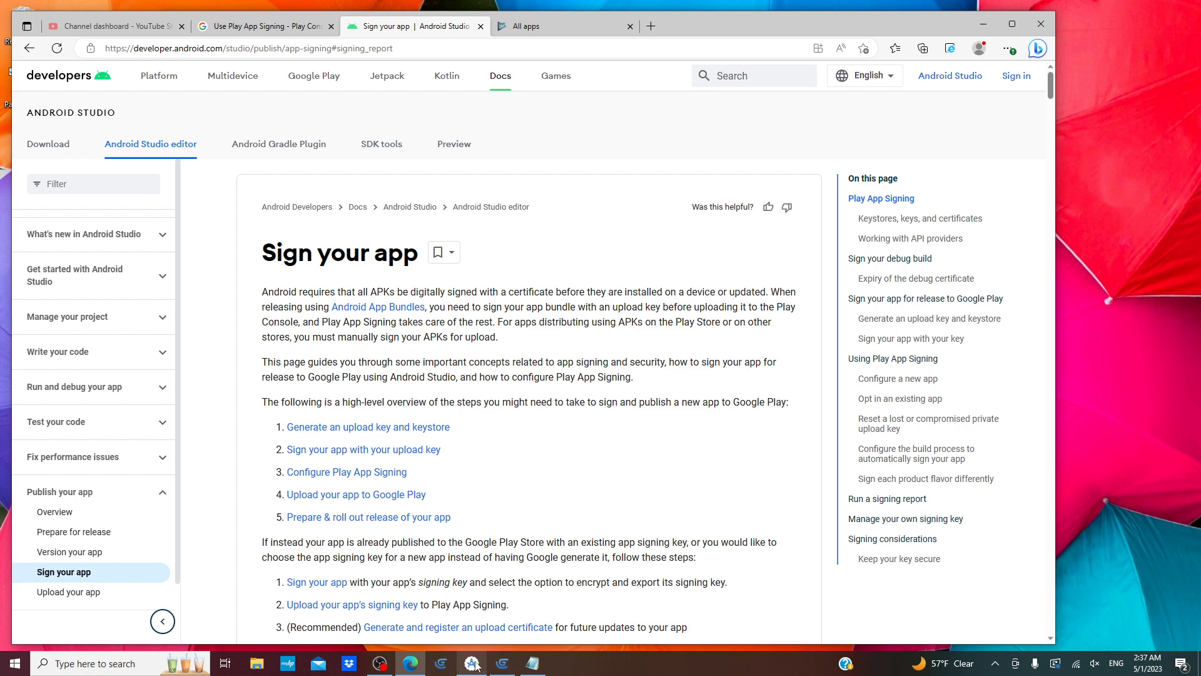
left_click(261, 24)
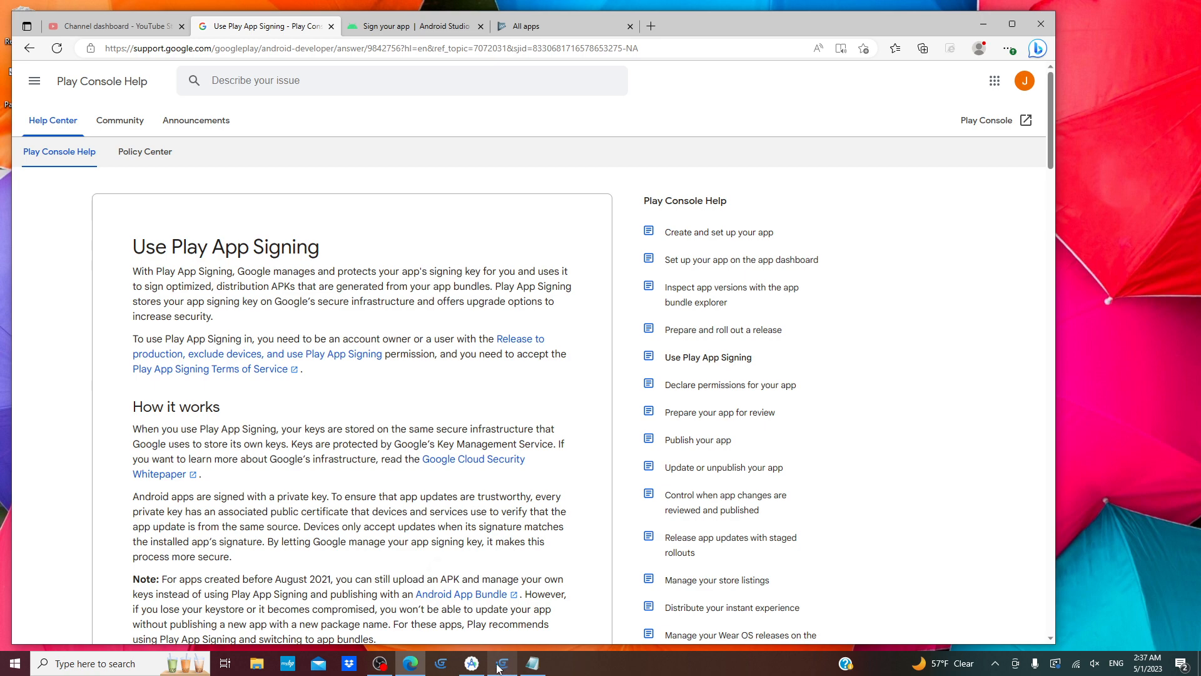
- Bring GDevelop forward and quit it, confirming the quit prompt
mouse_move(496, 668)
left_click(501, 607)
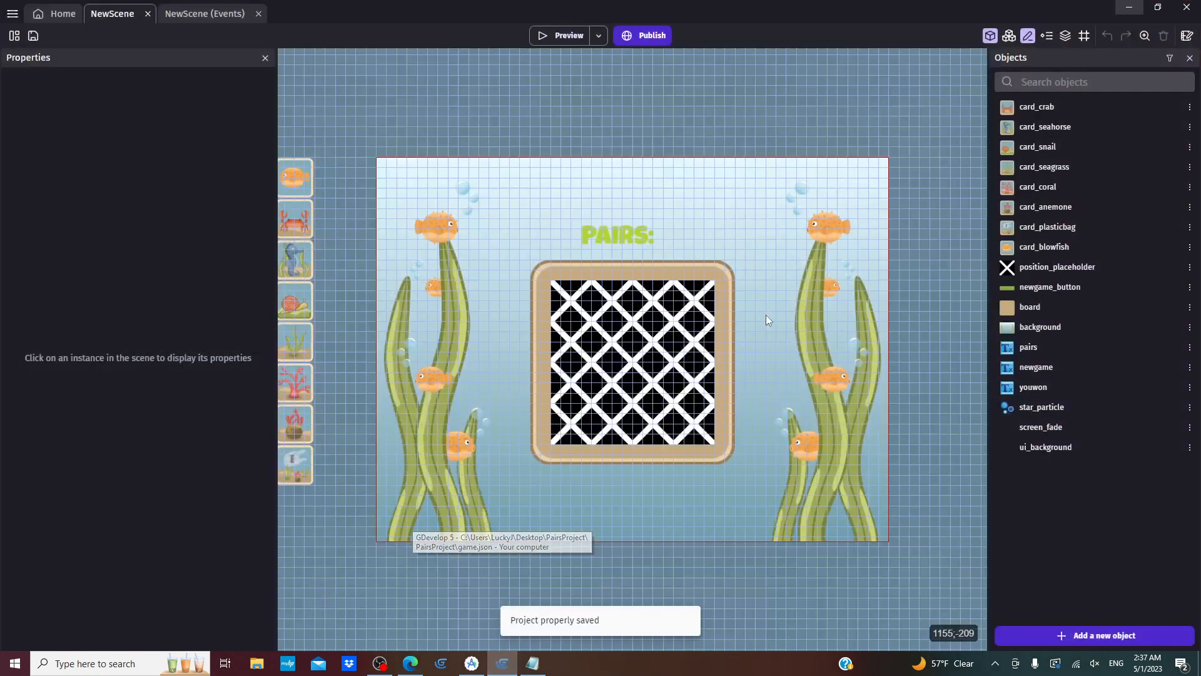
left_click(1187, 7)
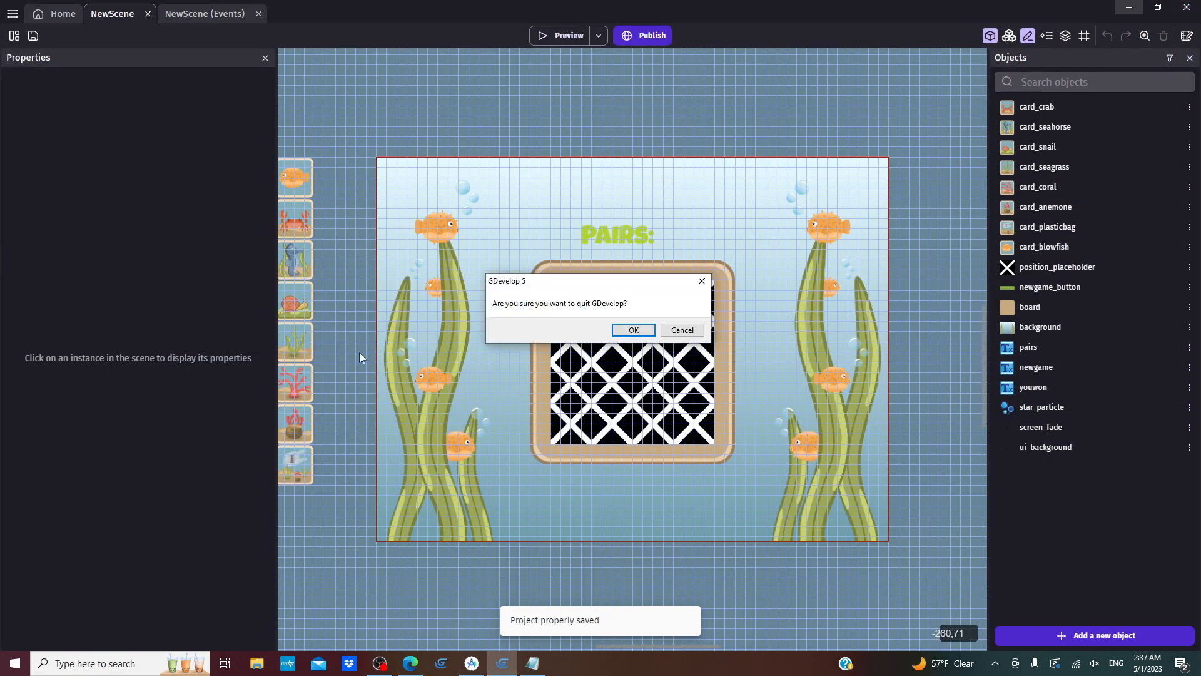
left_click(634, 332)
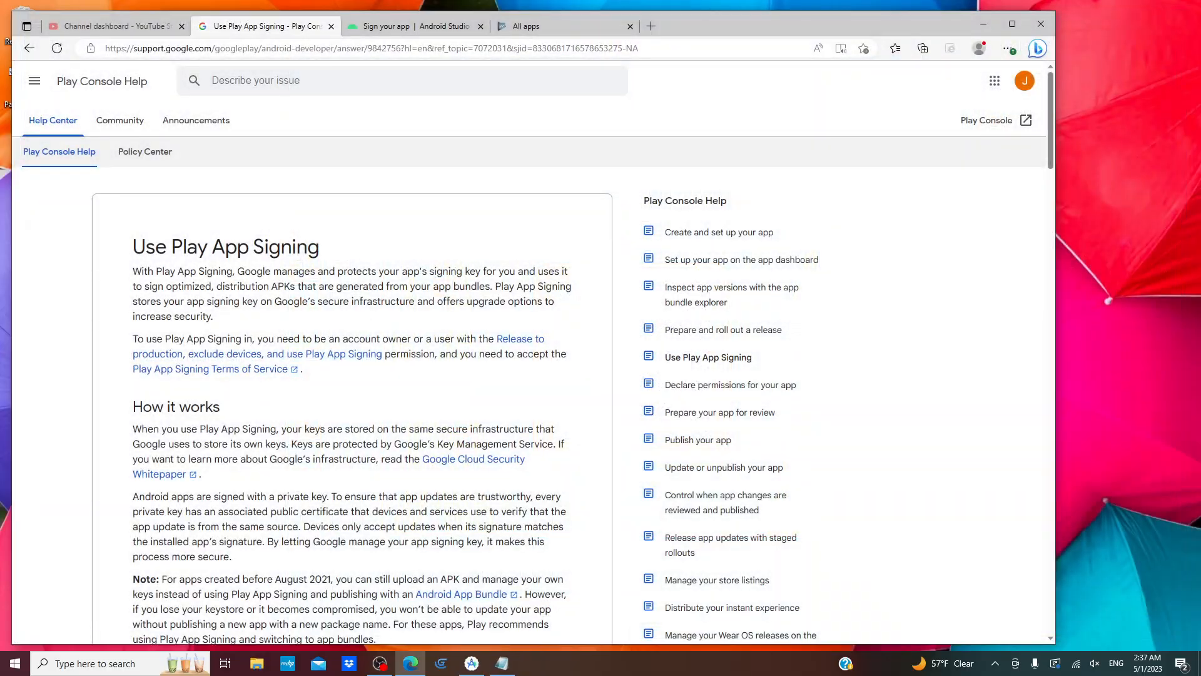
- Bring the PairsTutorial Android Studio window in front of the help article
left_click(471, 665)
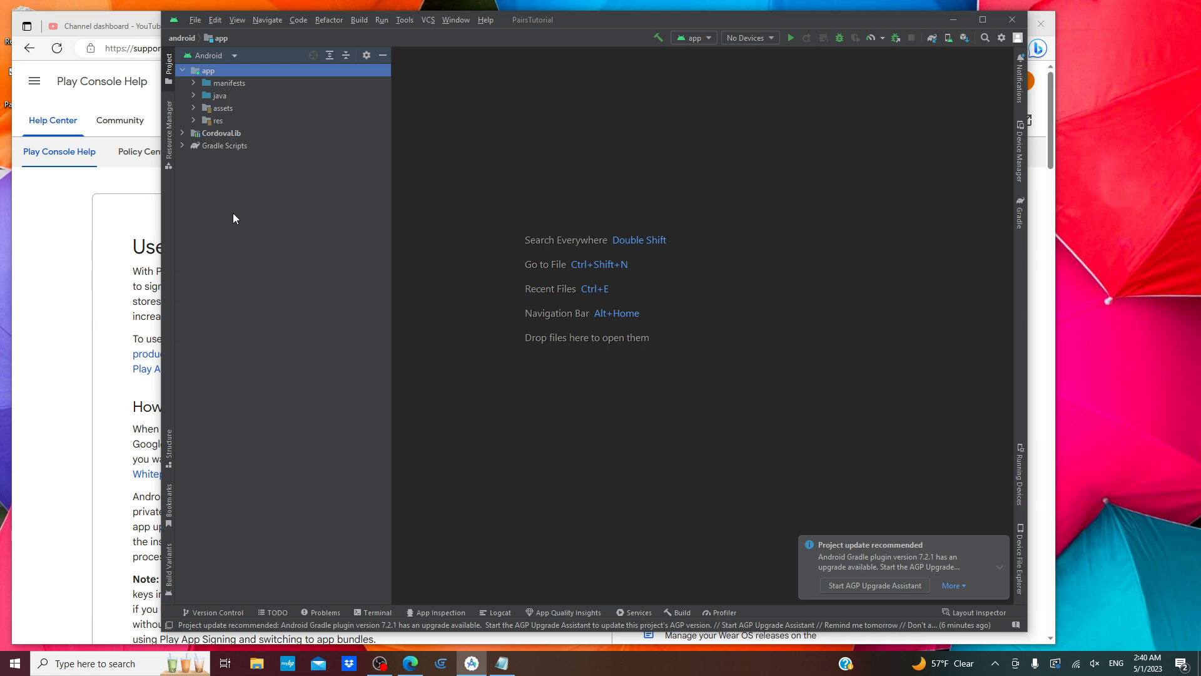
- Adjust the Project panel so the PairsTutorial app module's manifests, java, assets and res folders show
left_click_drag(246, 241, 191, 235)
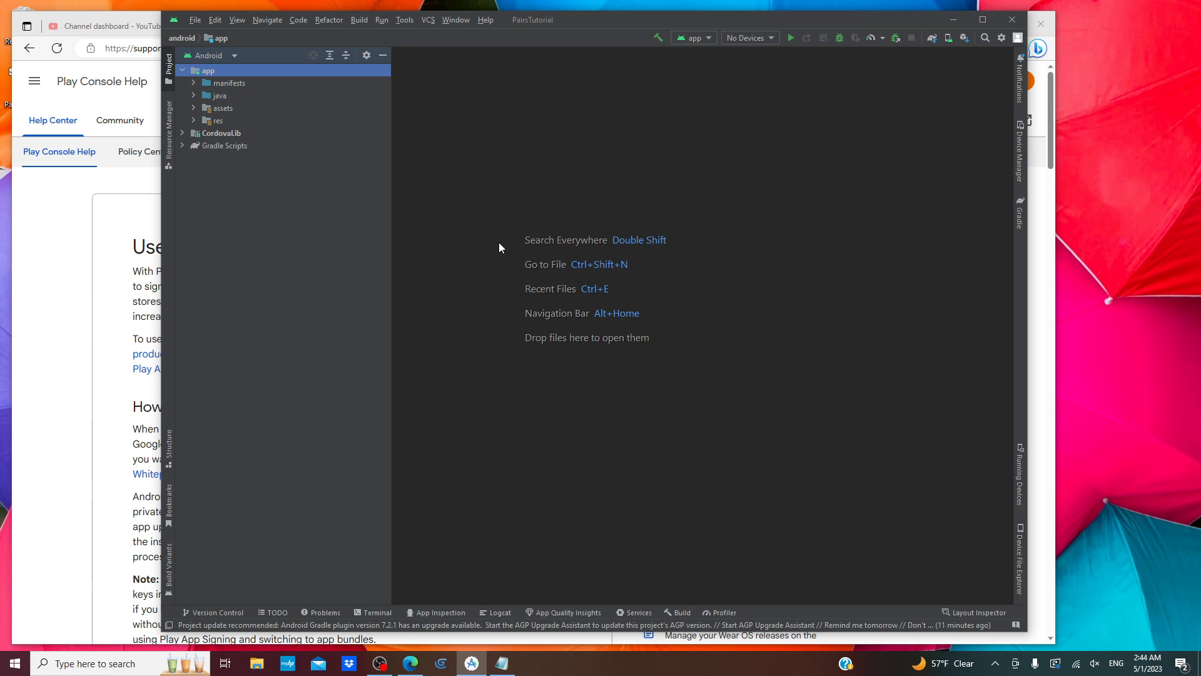
- Start a signed Android App Bundle from the Build menu and choose to create a new key store
left_click(358, 21)
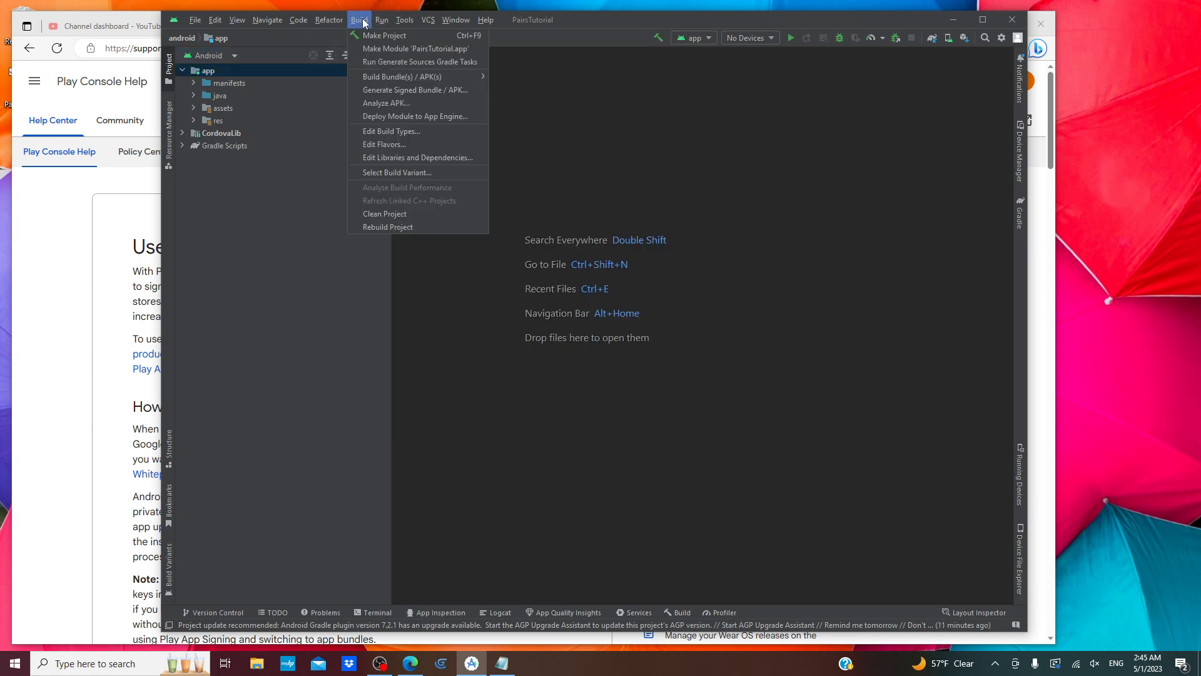
left_click(435, 93)
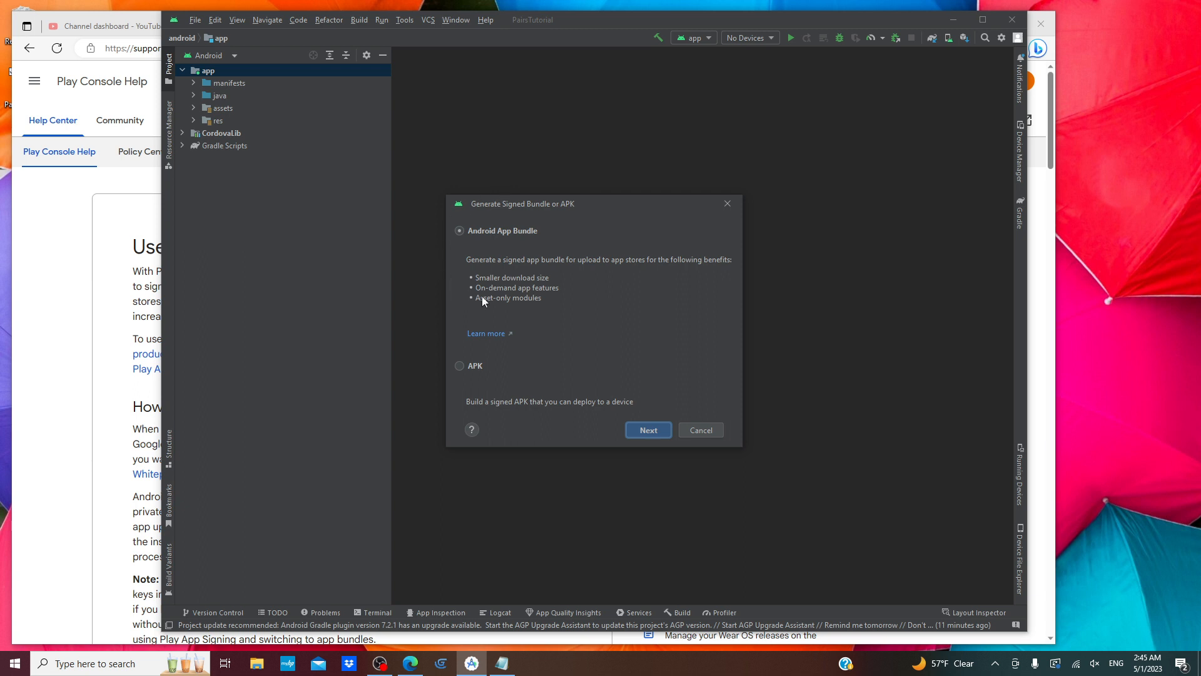
left_click(644, 430)
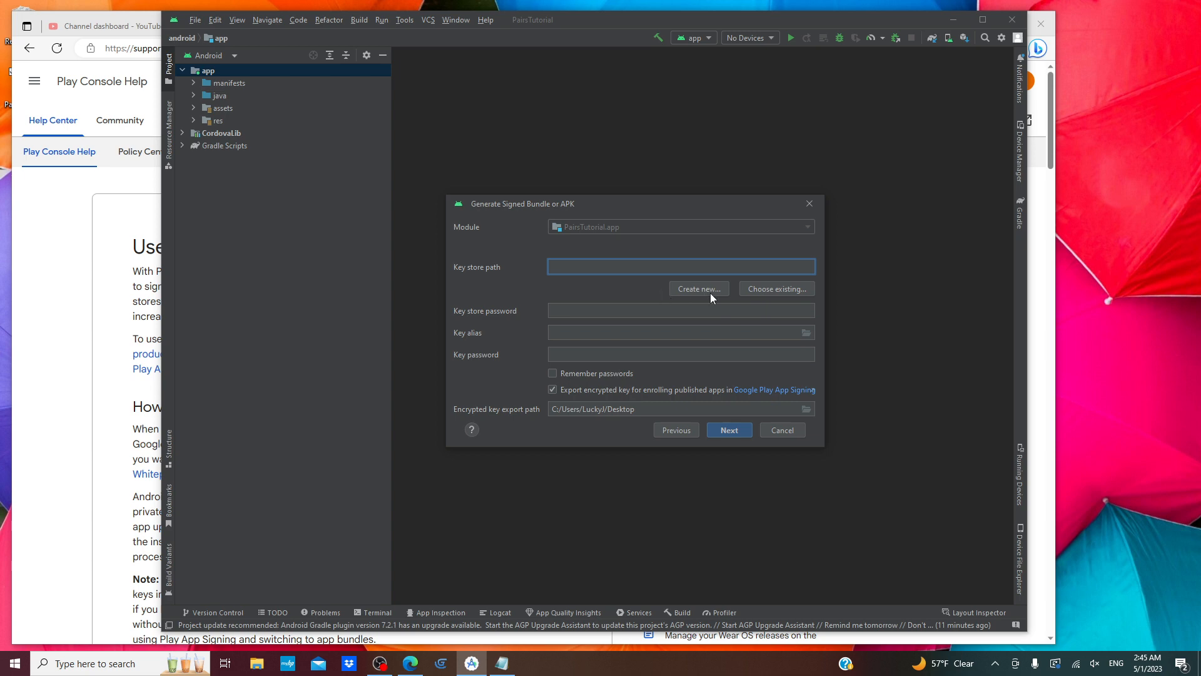
left_click(686, 289)
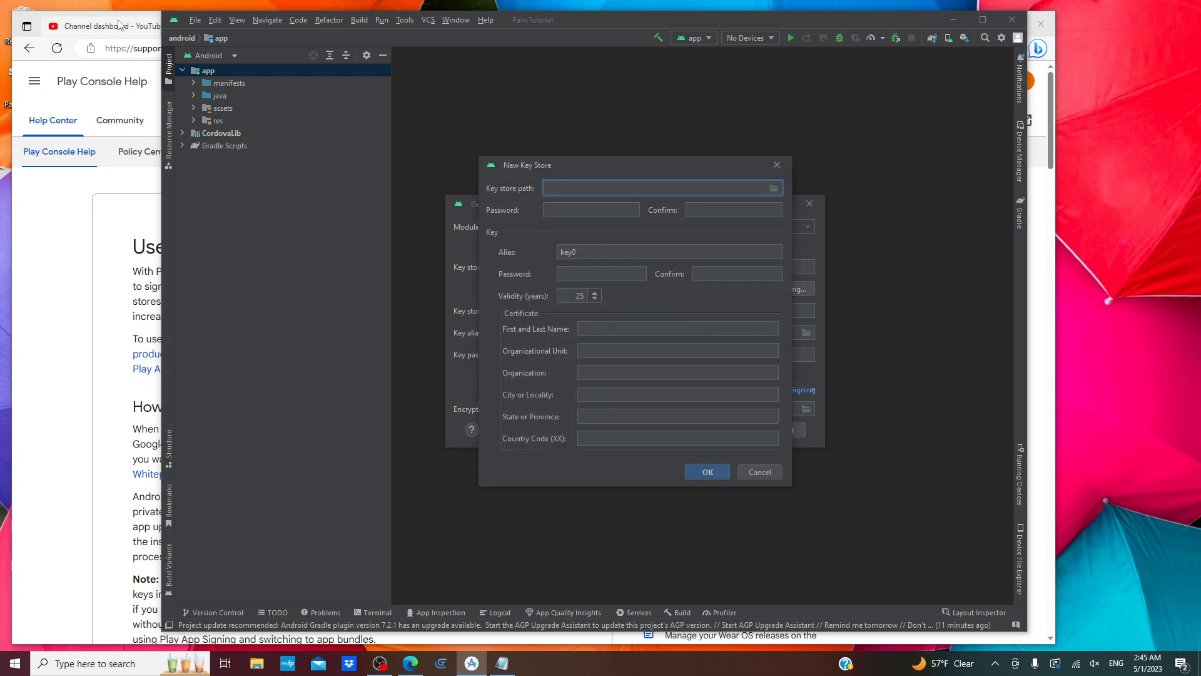
- Create a PairProjectKeys folder on the Desktop, open it and copy its full path
left_click(61, 397)
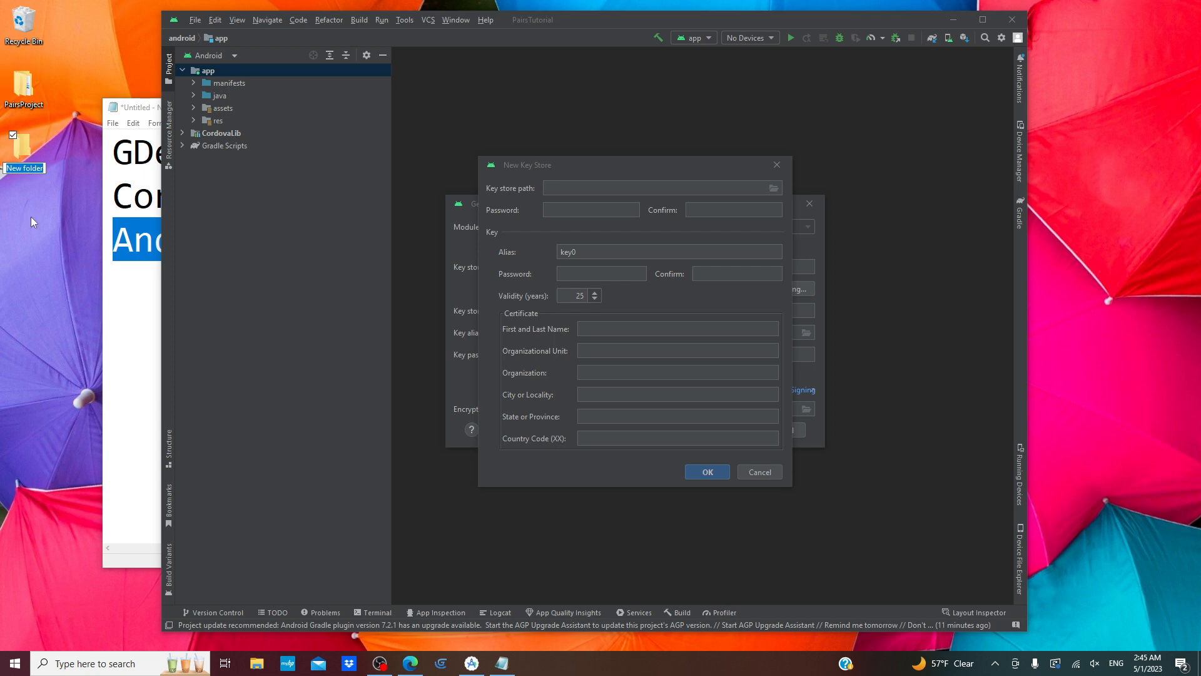
type("PairProjectKeys")
key("Return")
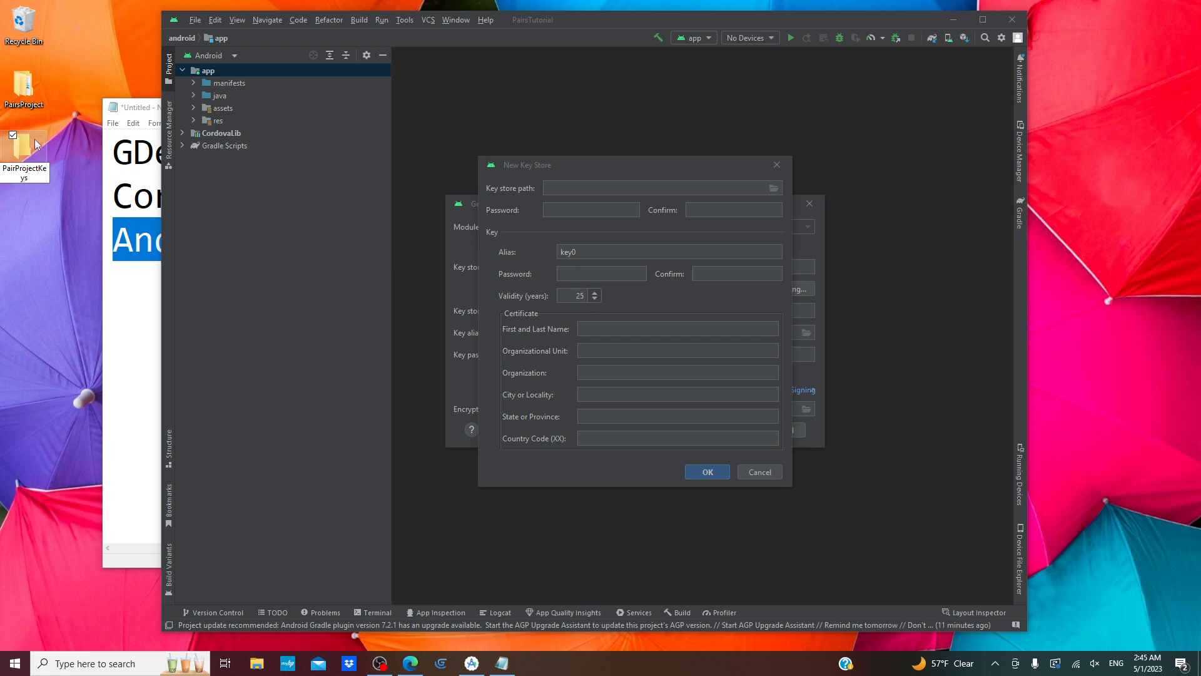
double_click(32, 149)
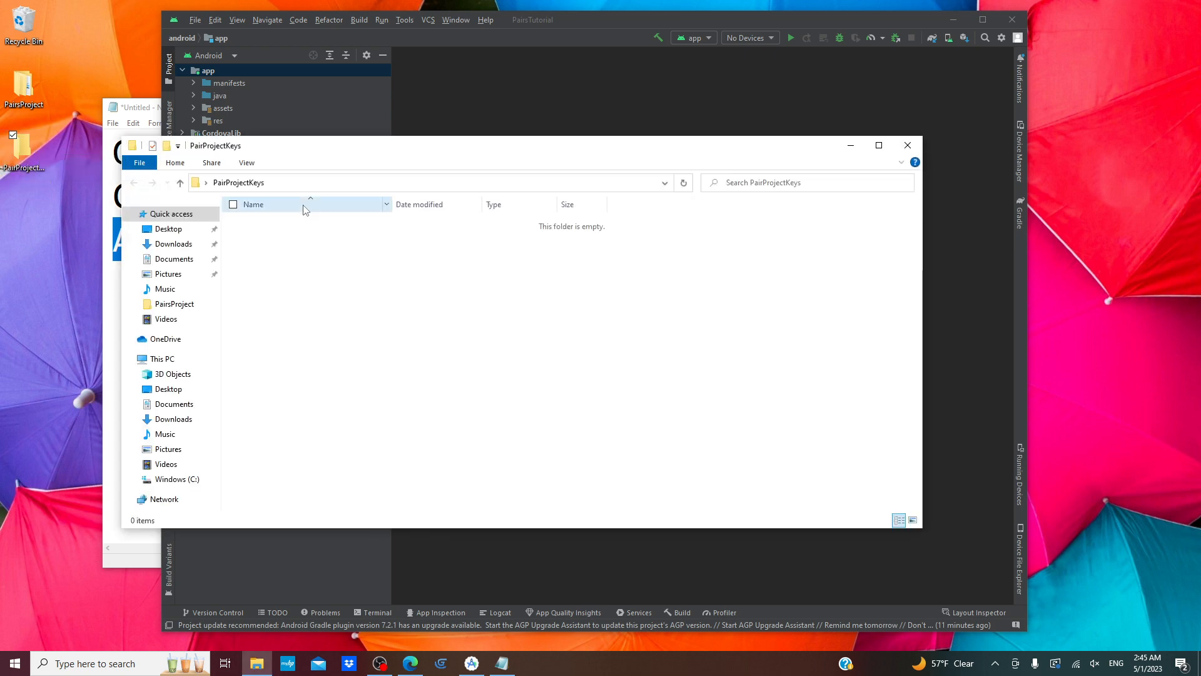
left_click(310, 184)
key("ctrl+c")
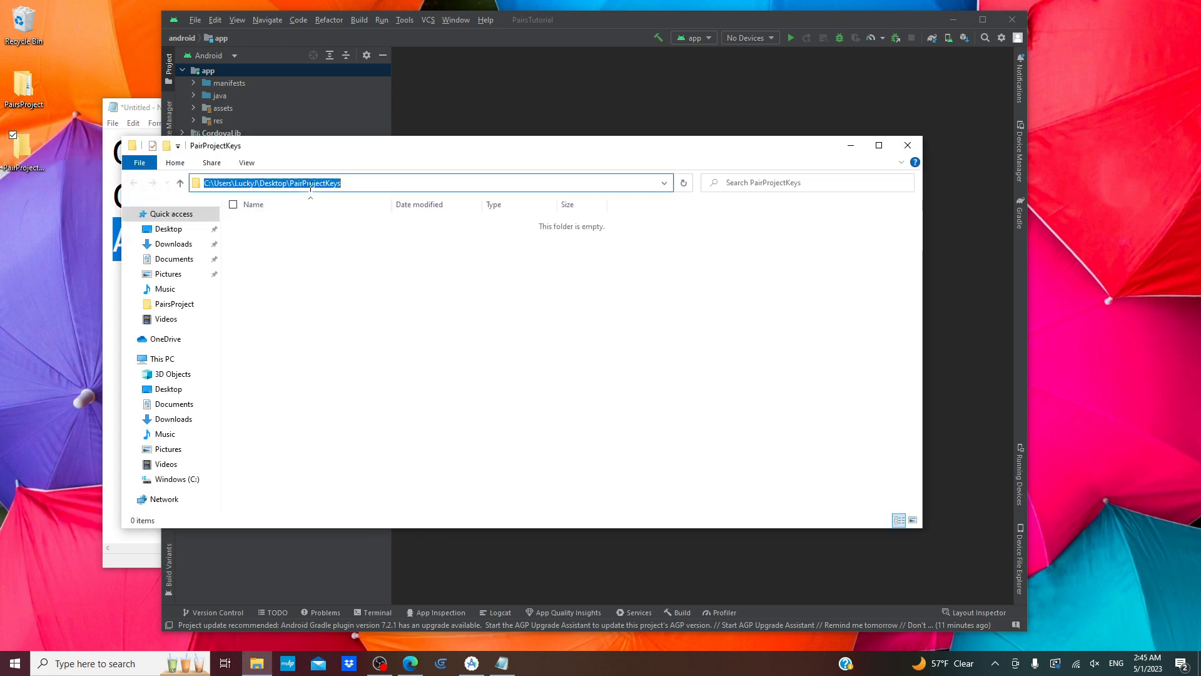
left_click(614, 22)
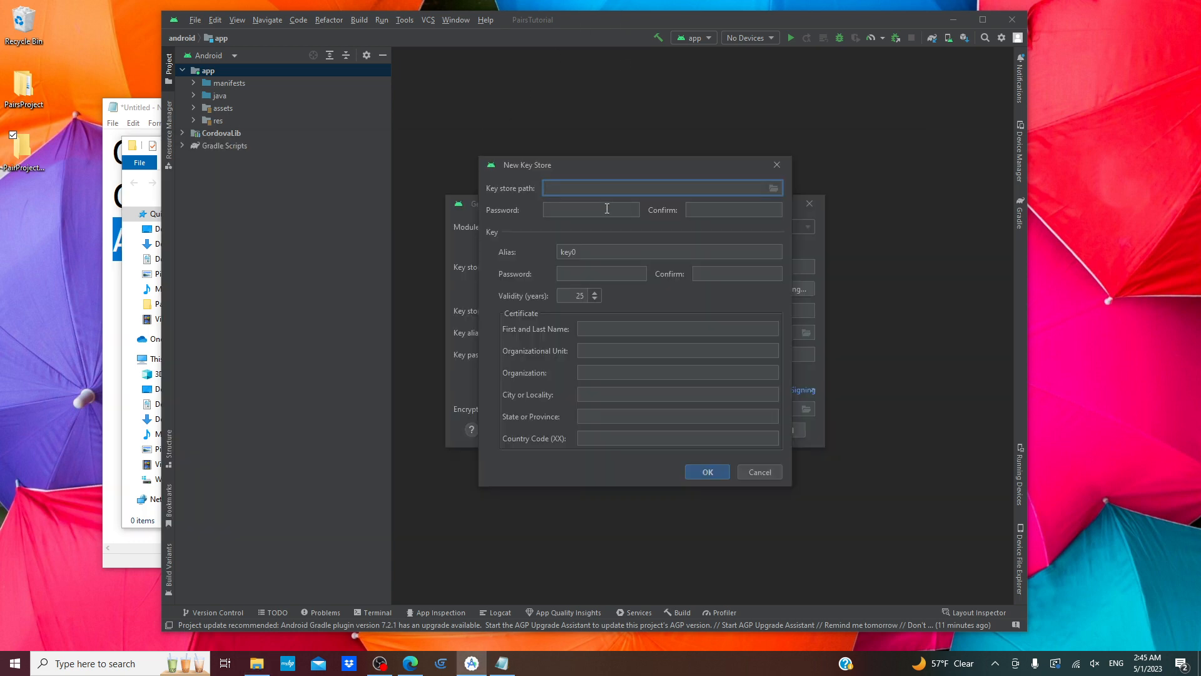
- Set the key store path to pairsuploadkey.jks inside the pasted PairProjectKeys folder path
key("ctrl+v")
type("pai")
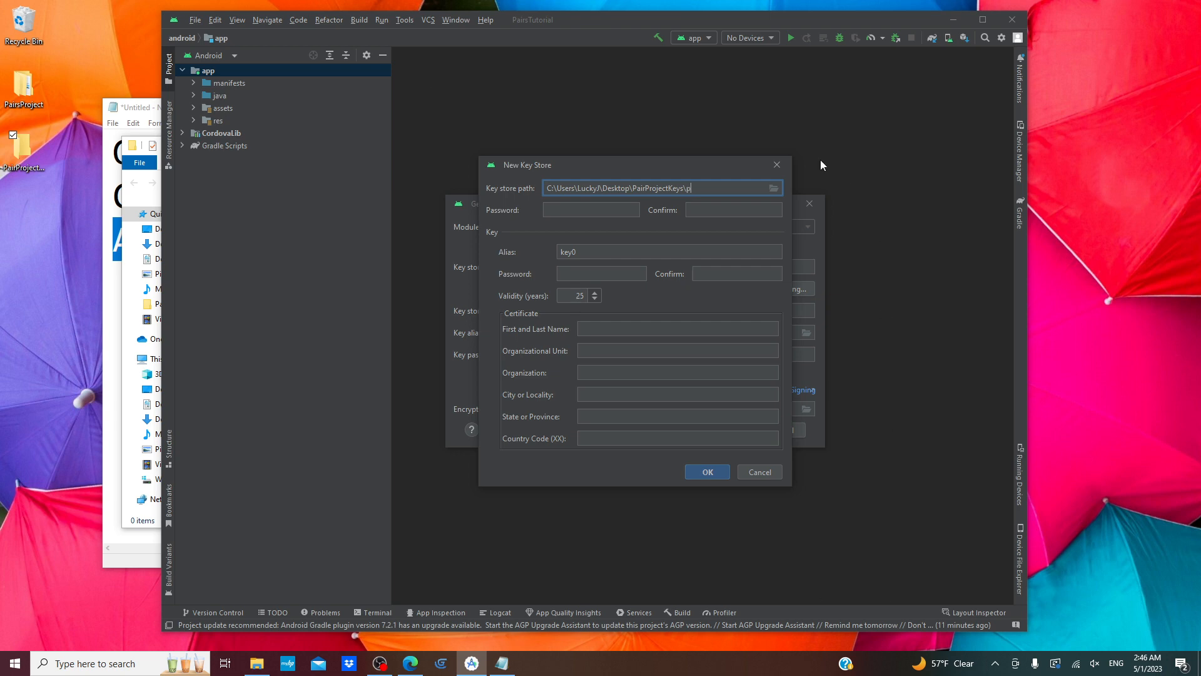
type("rsuploadkey")
type(".jks")
left_click(614, 211)
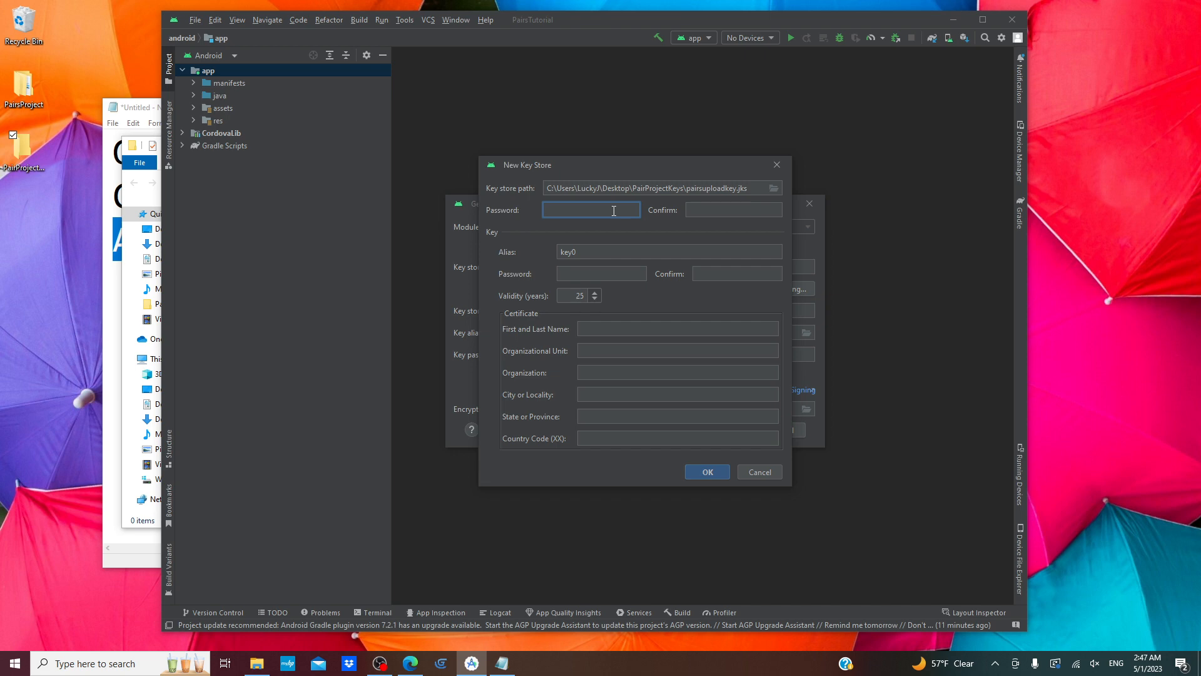
- Enter and confirm the key store password
type("******")
key("Tab")
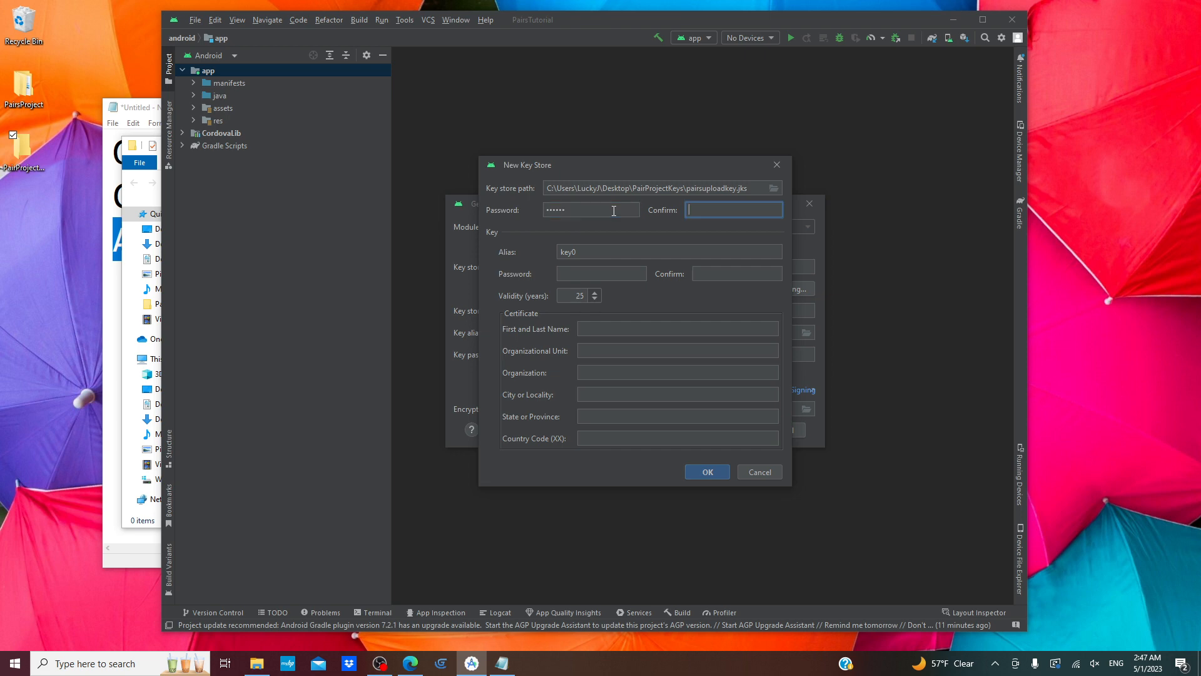
type("******")
- Rename the key alias from key0 to pairsuploadkey
double_click(600, 252)
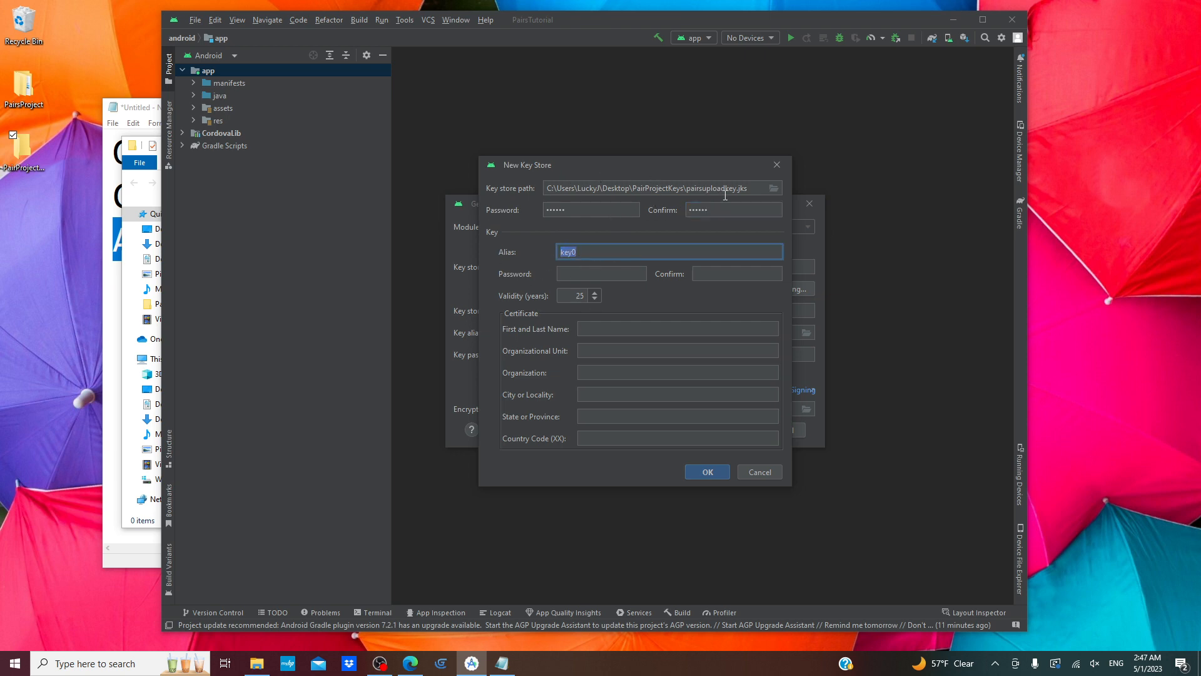
left_click_drag(734, 188, 688, 188)
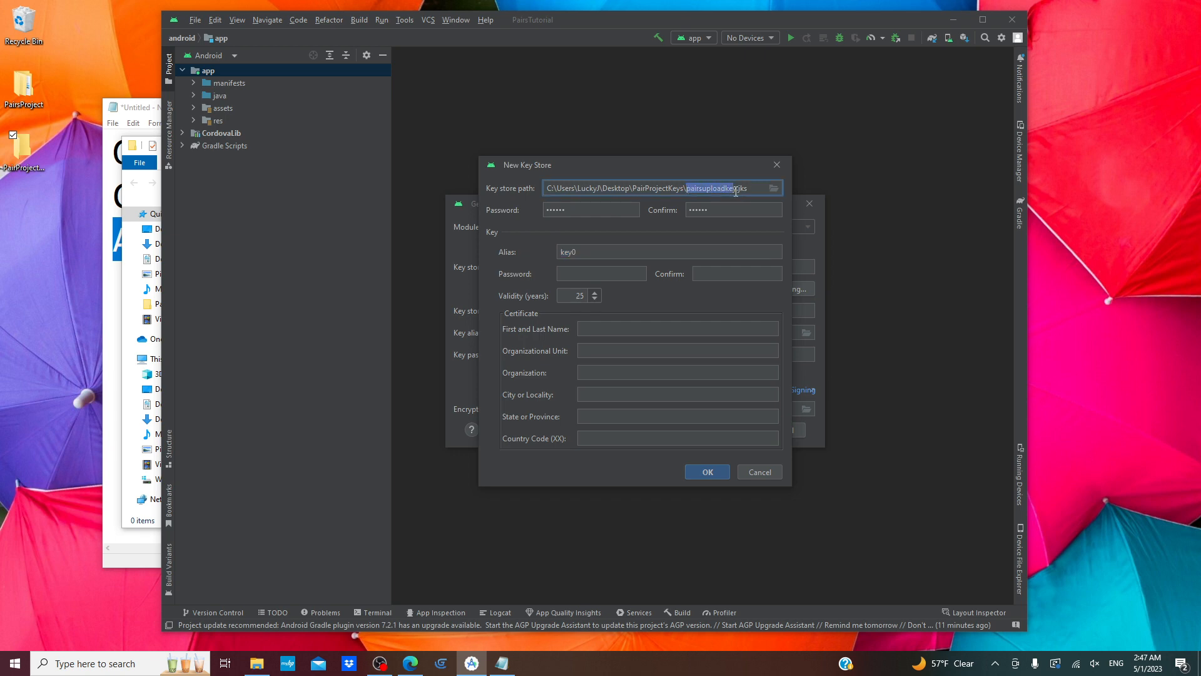
left_click_drag(738, 188, 687, 187)
left_click(613, 257)
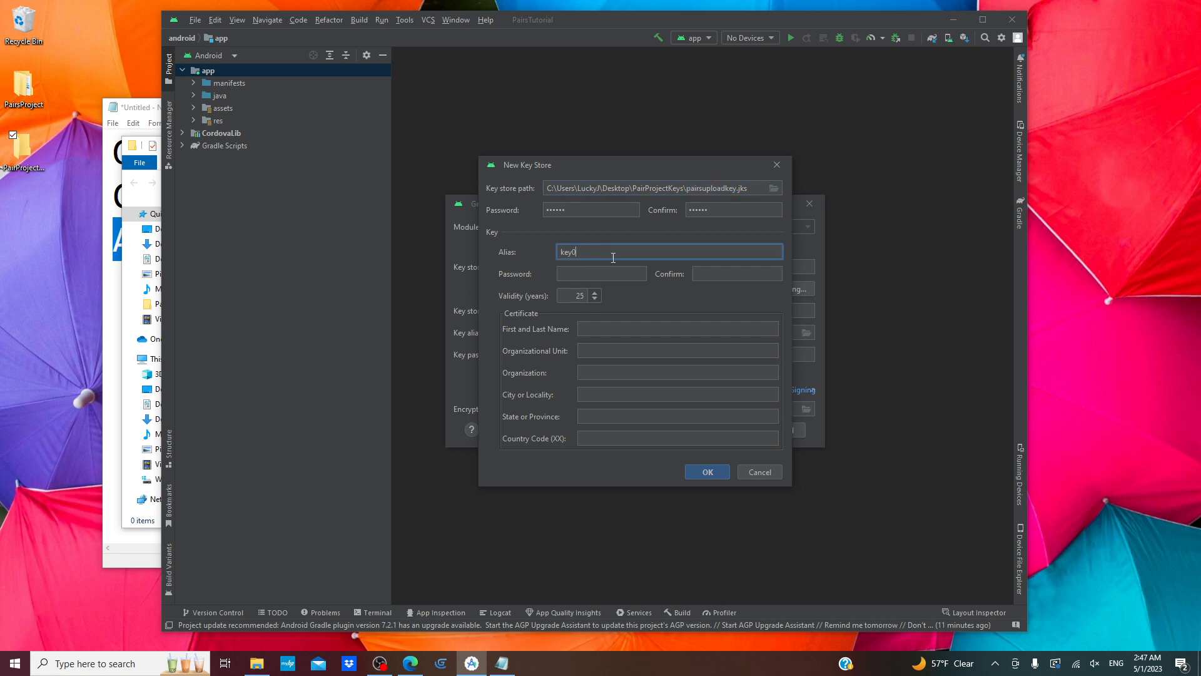
key("BackSpace")
key("BackSpace")
key("BackSpace")
key("BackSpace")
type("pairsuploadkey")
left_click(585, 272)
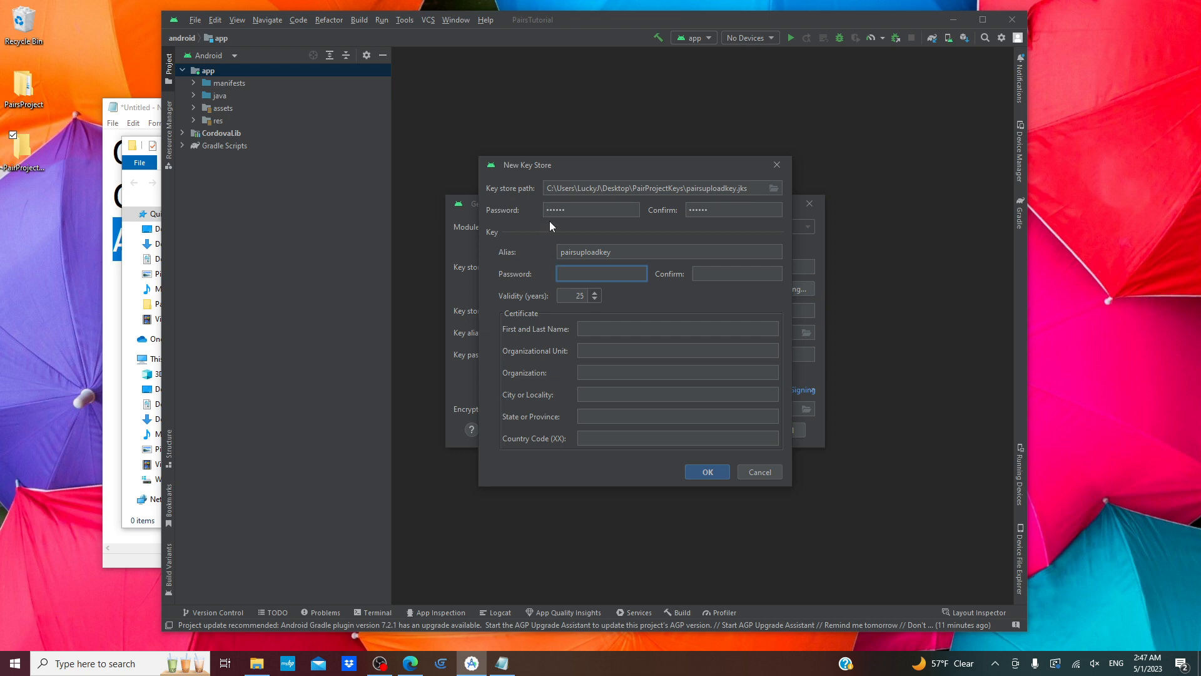
- Enter and confirm the key password and change the validity from 25 to 100 years
type("••••")
key("Tab")
type("•••••")
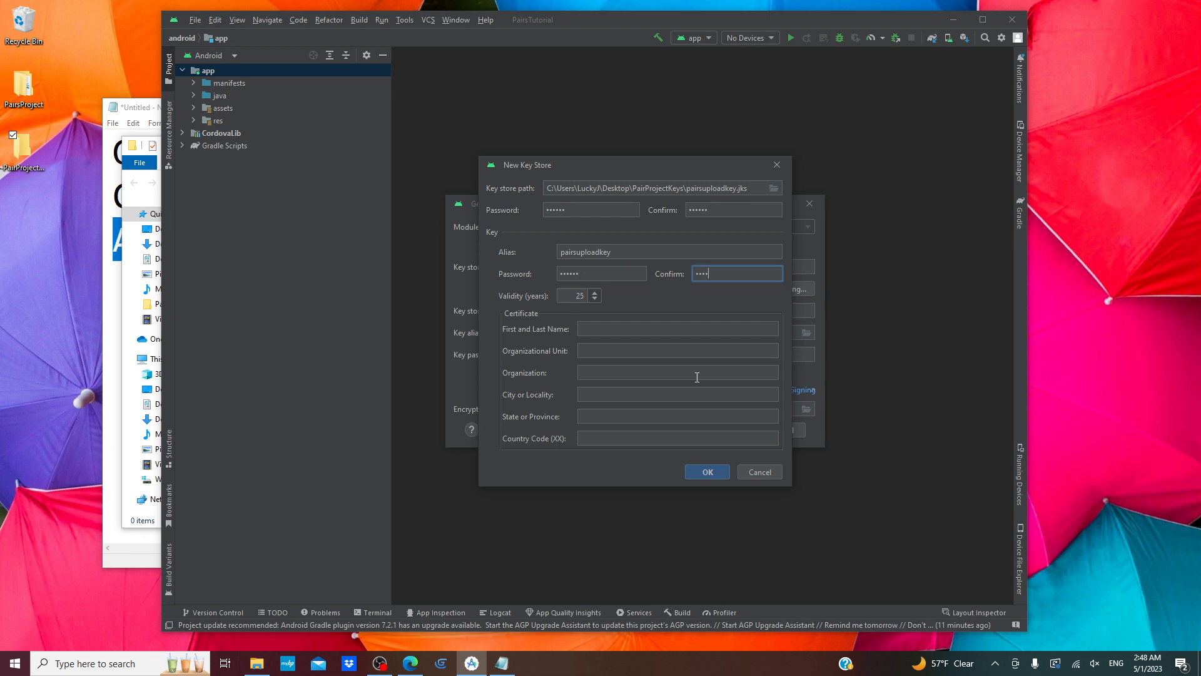
type("•")
double_click(579, 296)
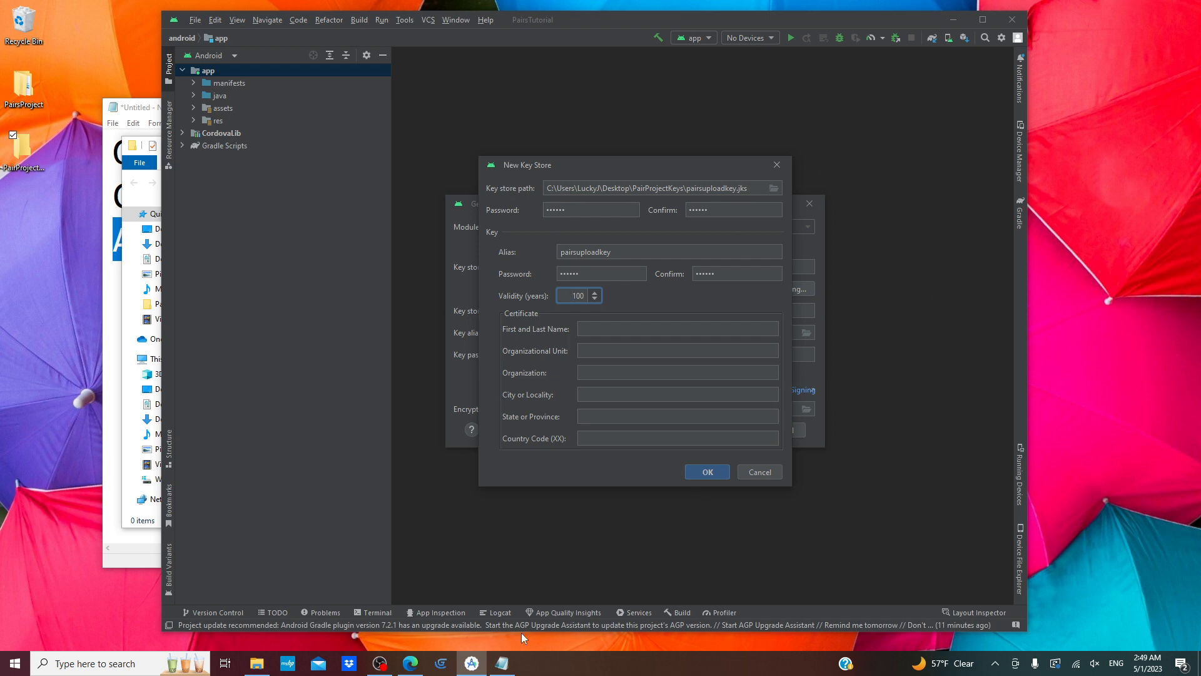
- Fill the certificate name, city and state with placeholders and country code 'vv'
left_click(603, 327)
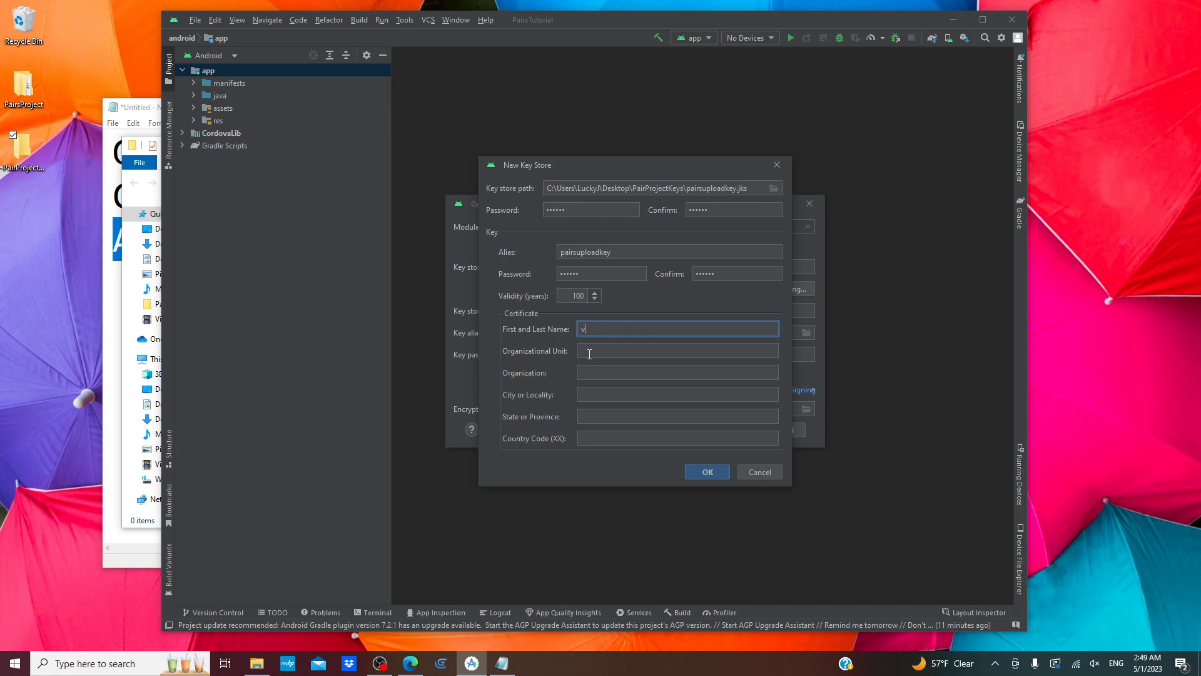
left_click(589, 355)
left_click(600, 371)
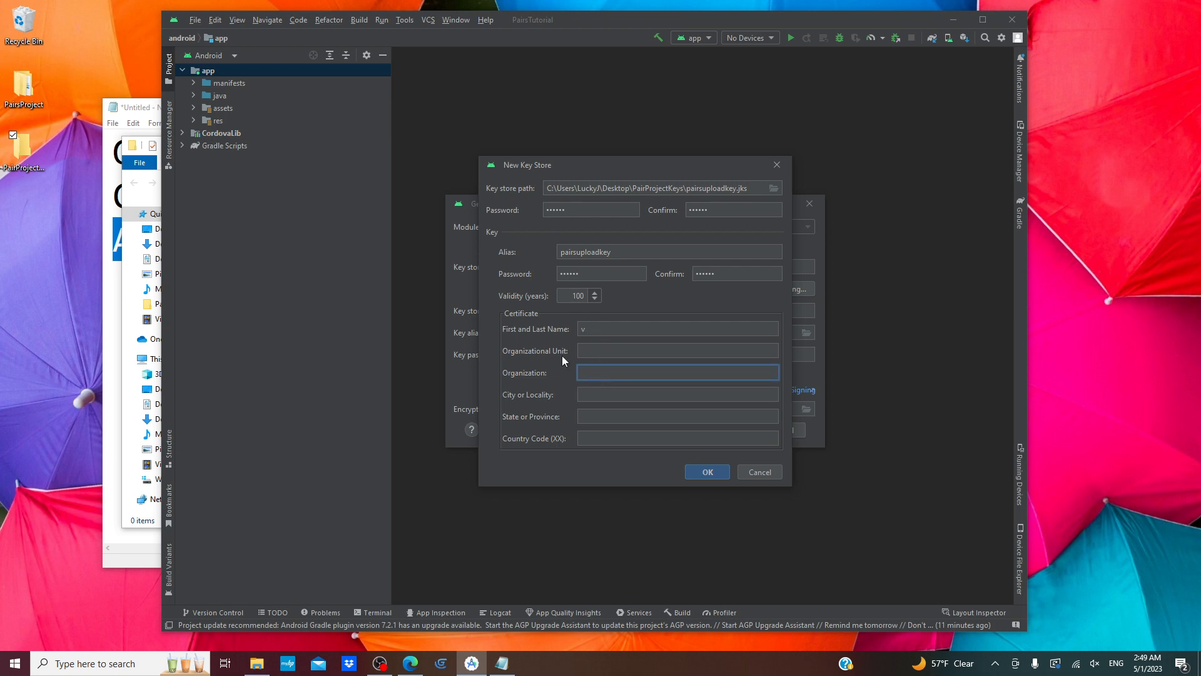
left_click(592, 393)
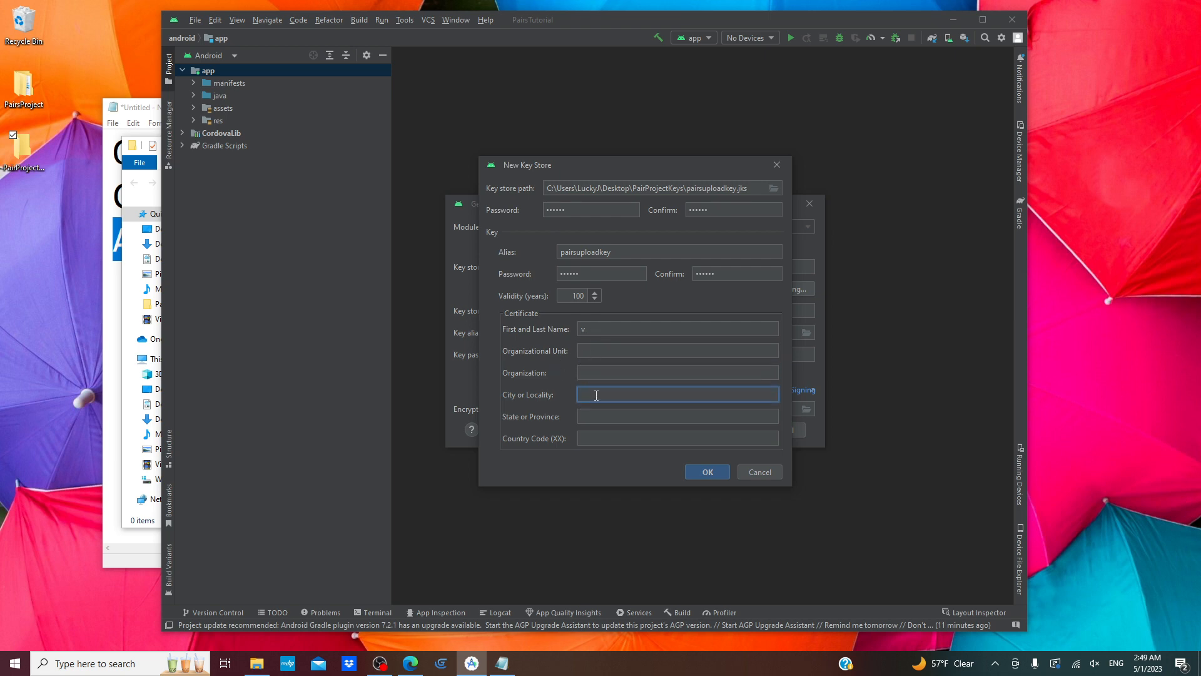
left_click(594, 417)
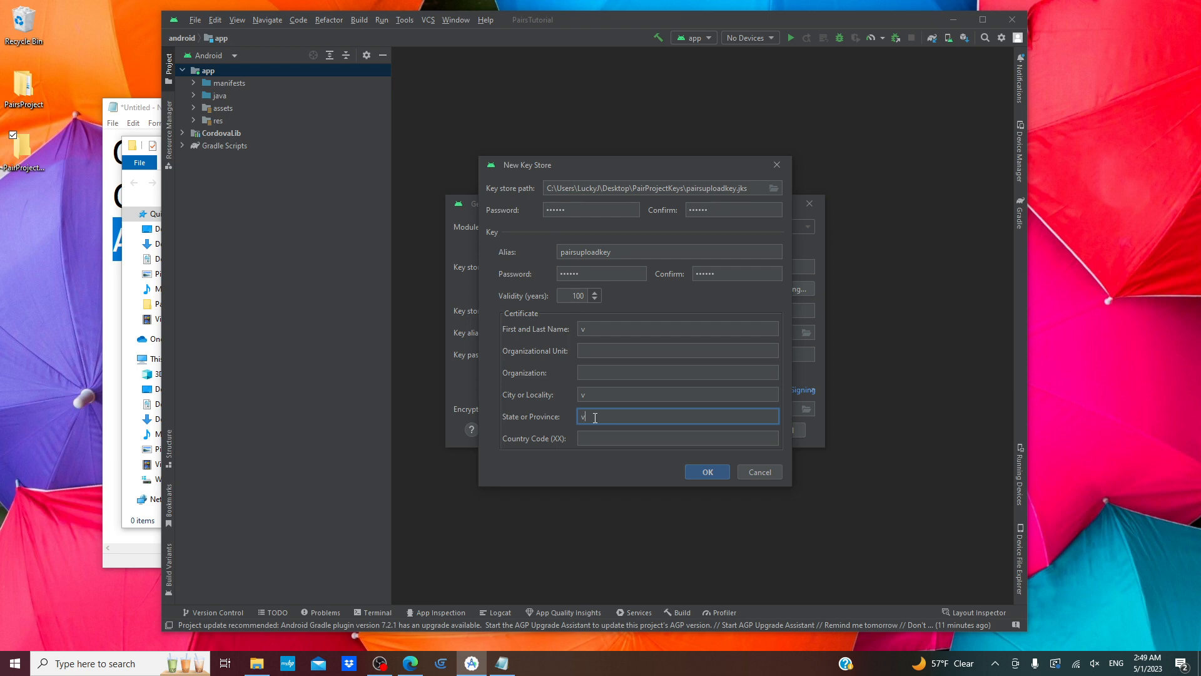
left_click(591, 437)
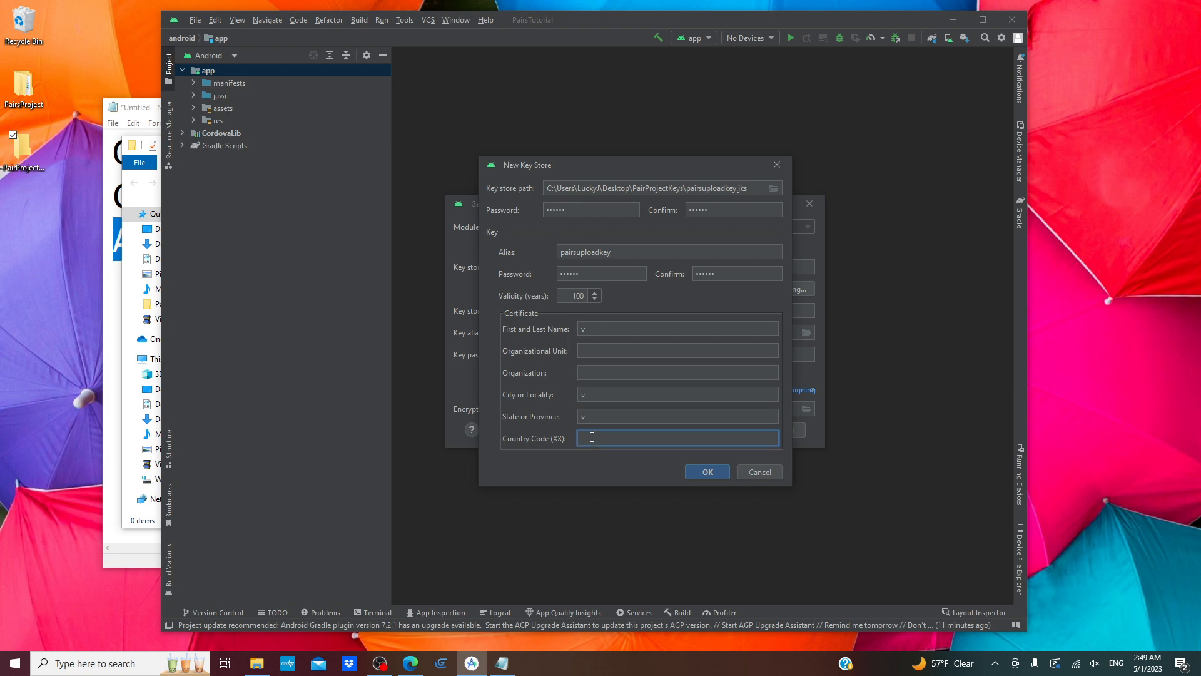
type("vv")
- Create the key store, verify pairsuploadkey.jks is in PairProjectKeys, then cancel the signing wizard
left_click(714, 476)
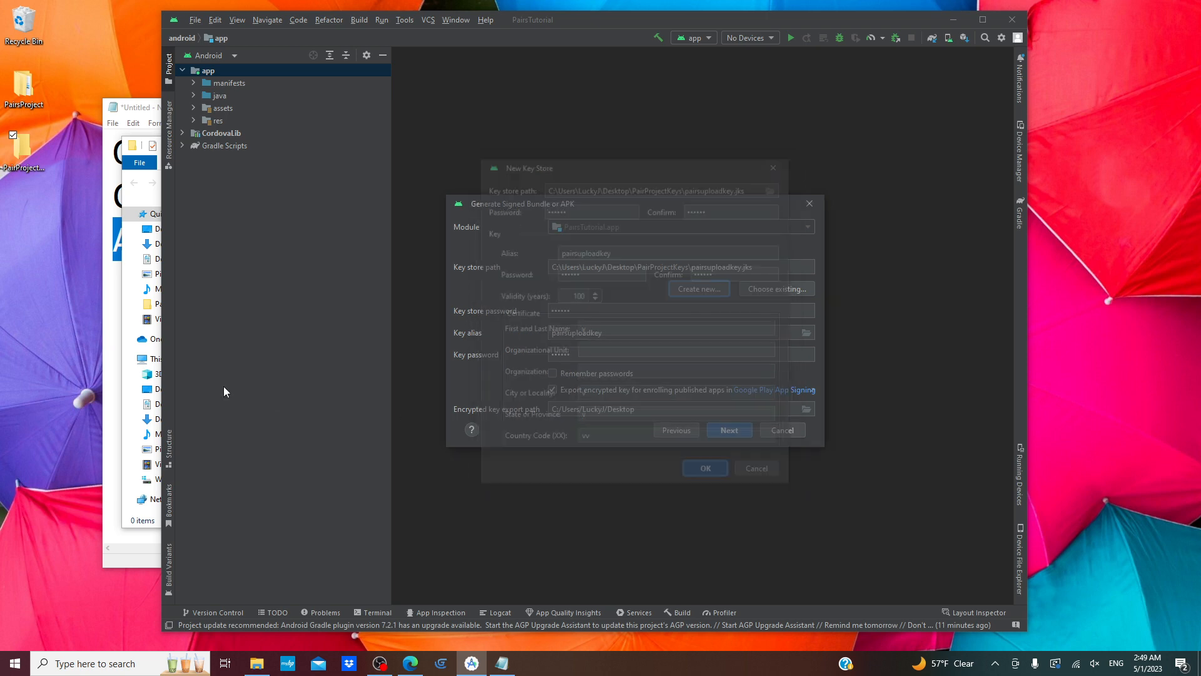
double_click(25, 150)
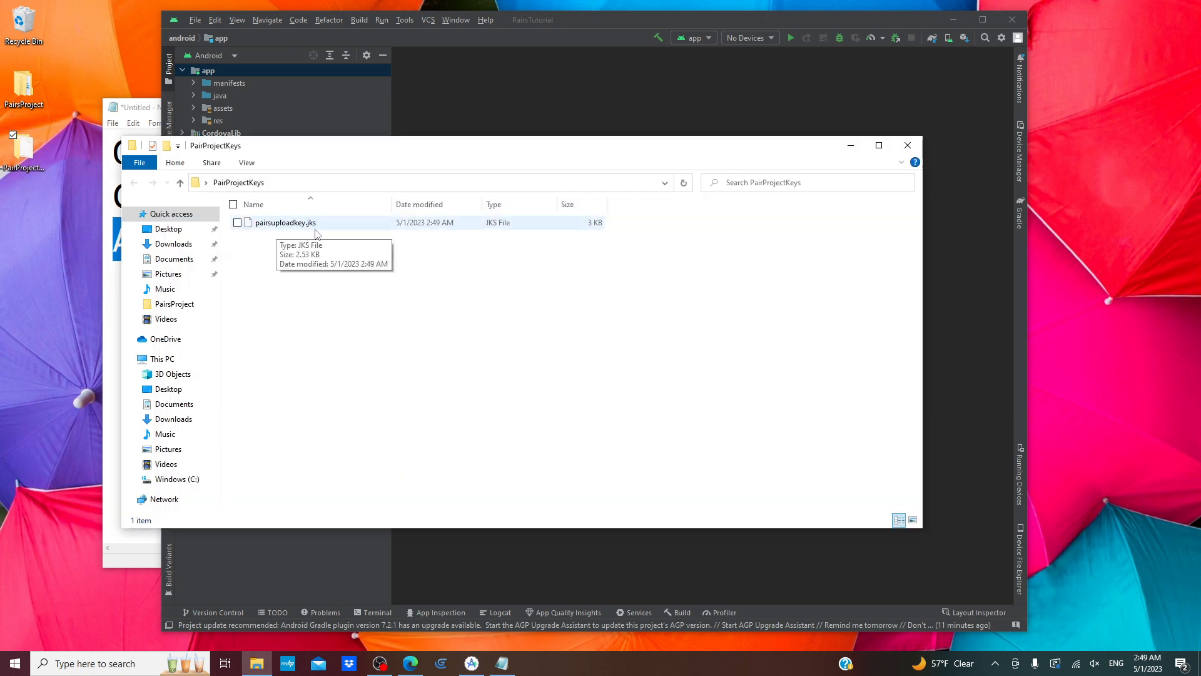
left_click(907, 145)
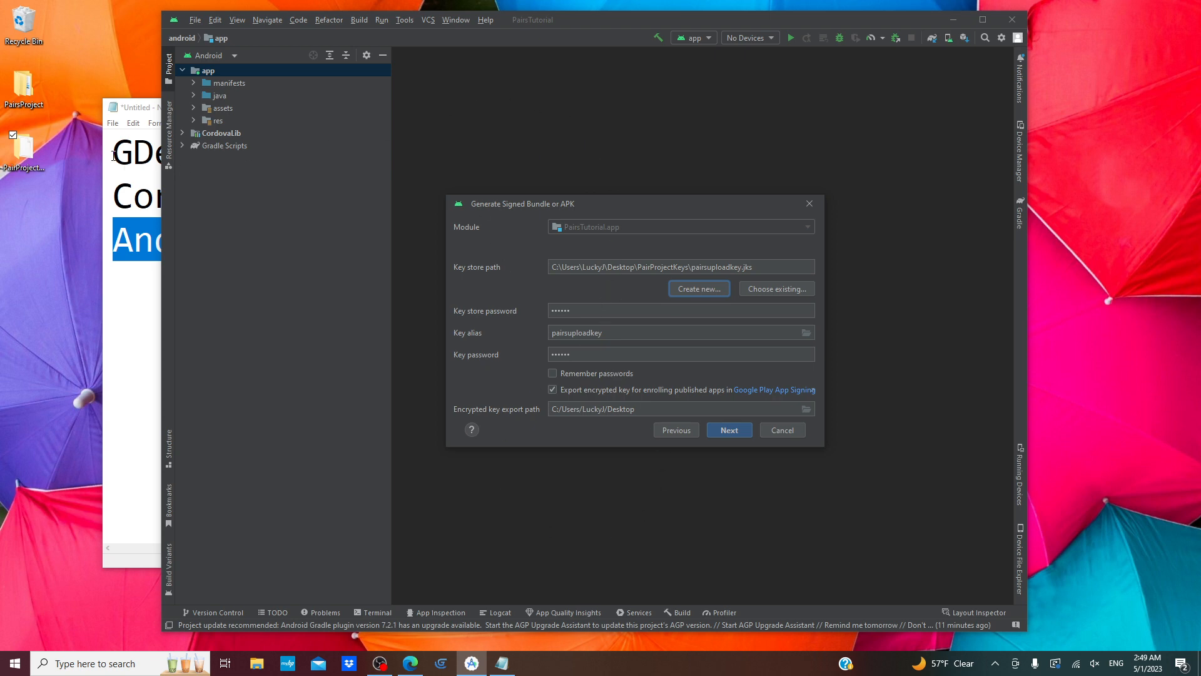
double_click(28, 156)
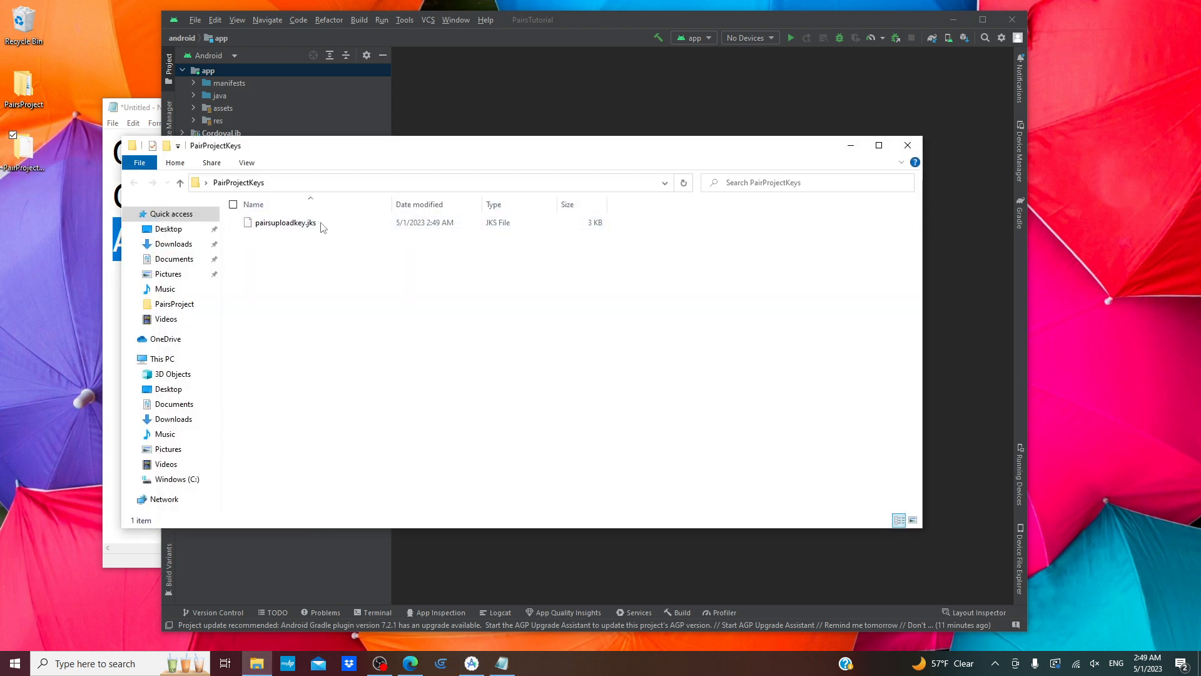
left_click(908, 145)
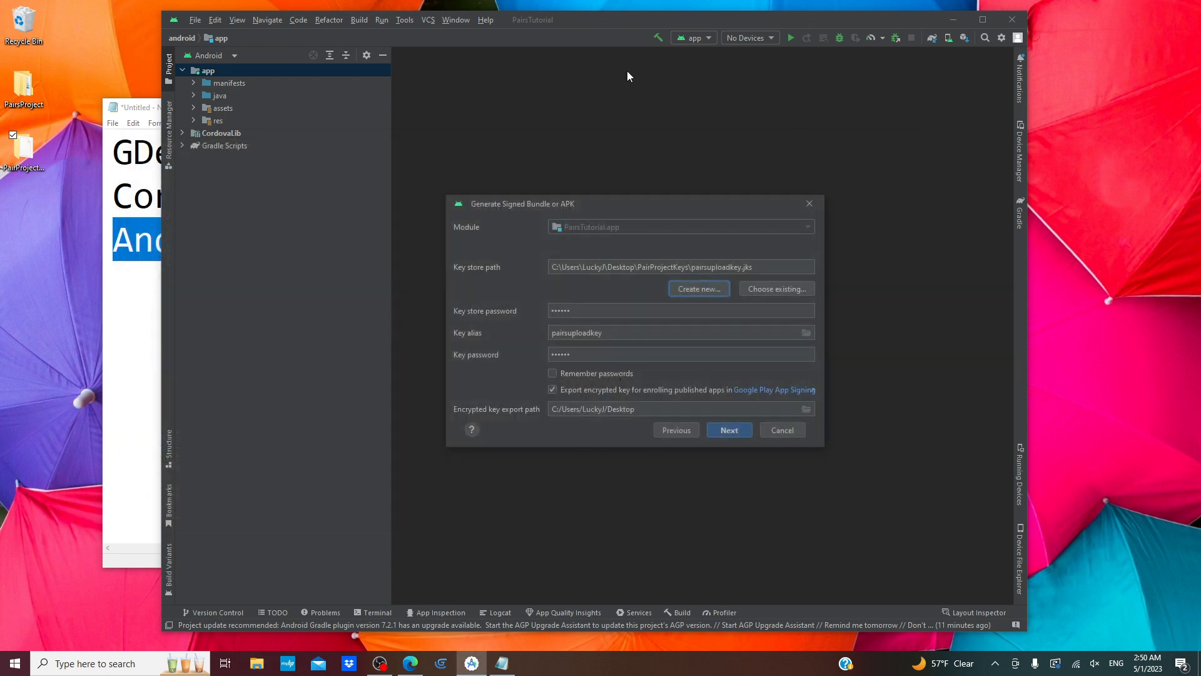
left_click(786, 433)
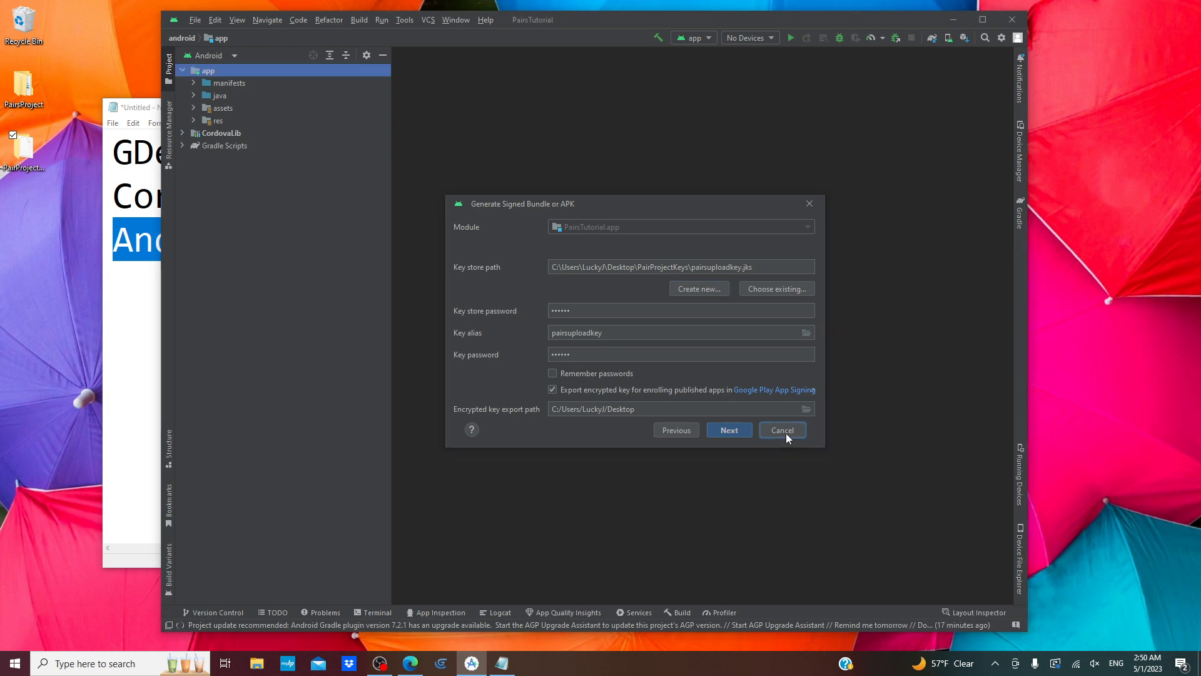
double_click(23, 156)
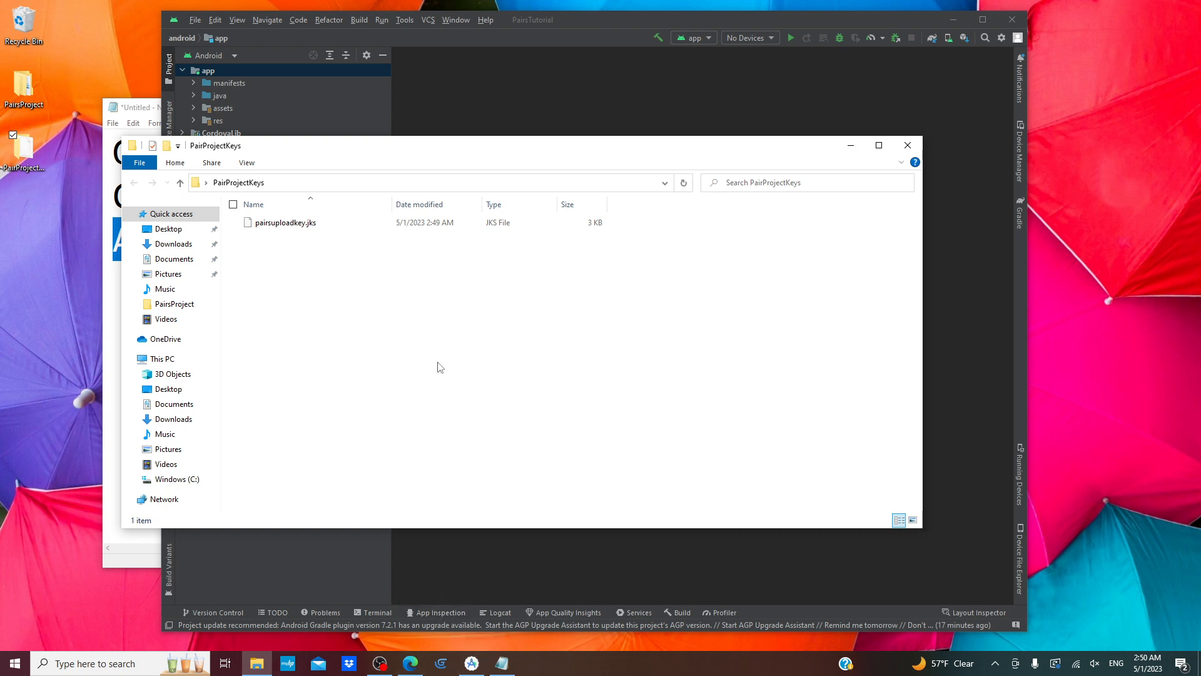
left_click(907, 145)
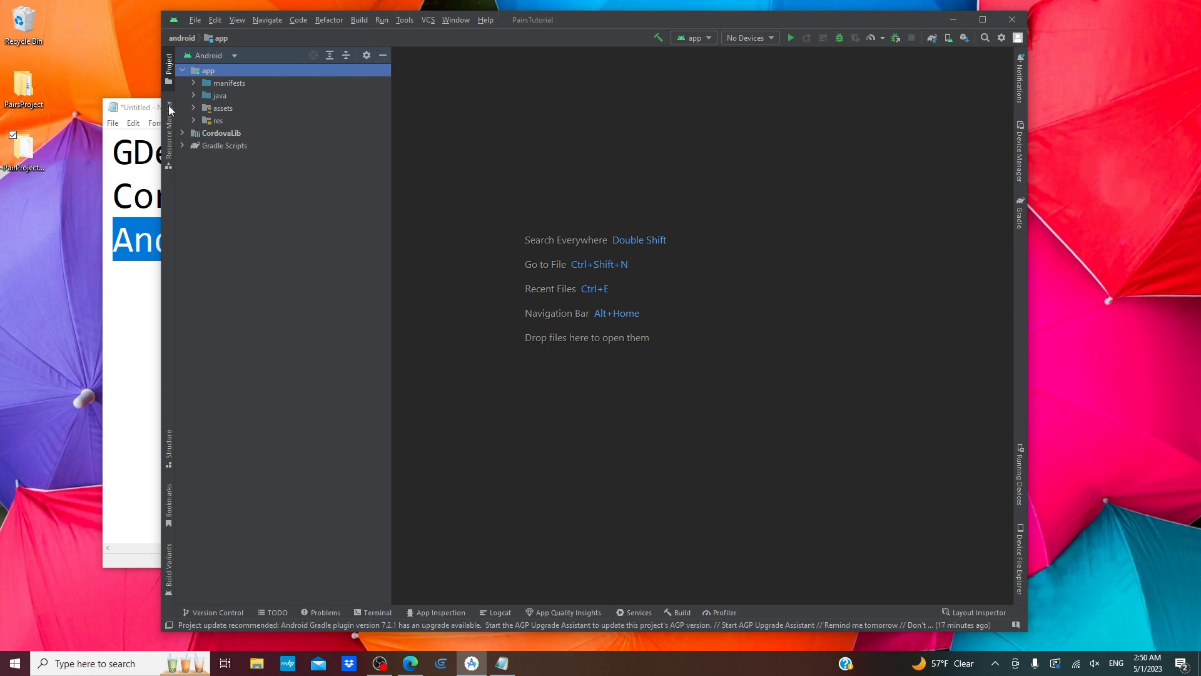
left_click(26, 152)
key("Return")
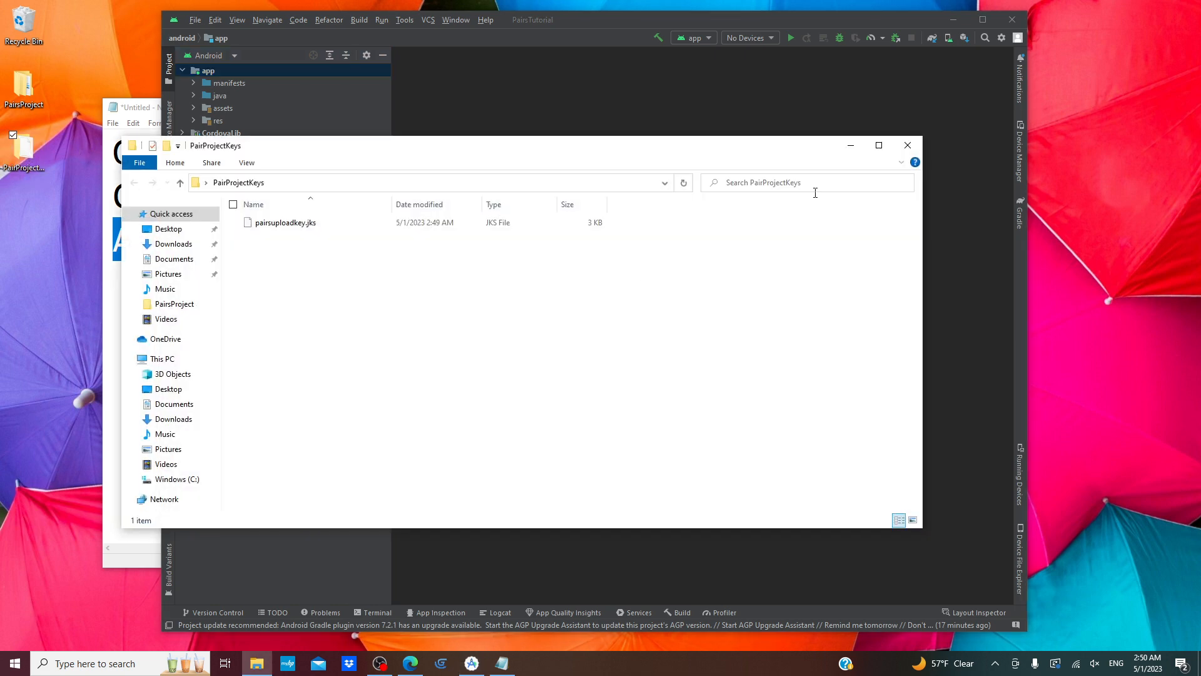
left_click(909, 148)
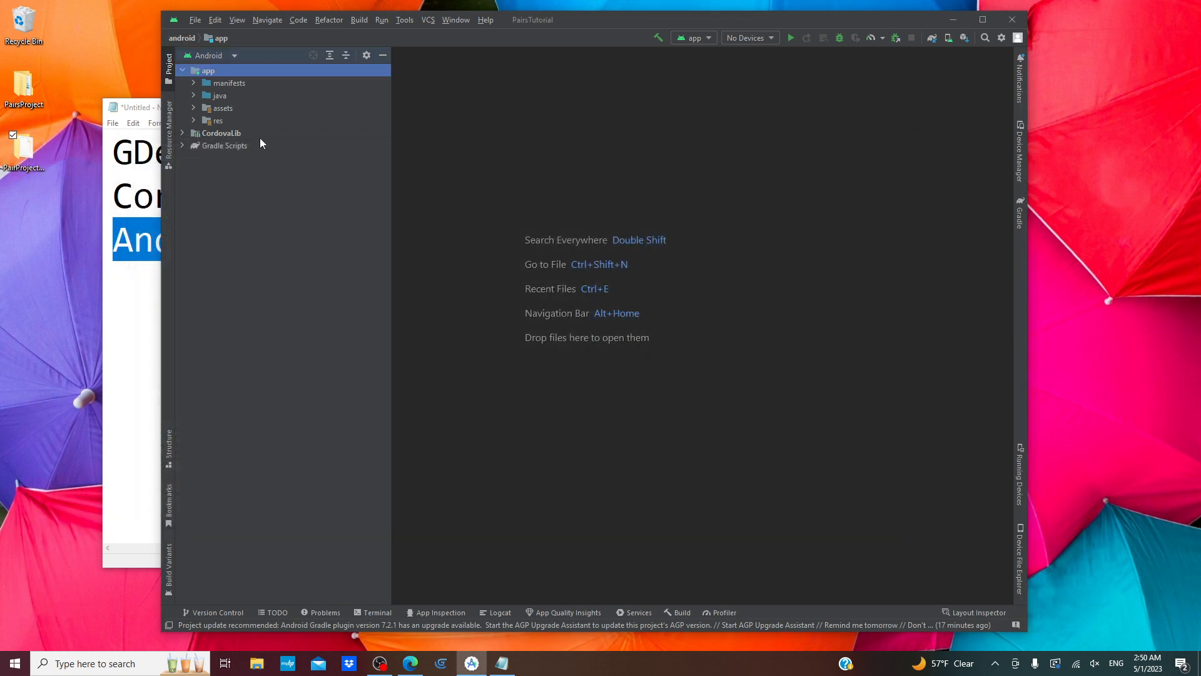
- Reopen Generate Signed Bundle with Android App Bundle selected and advance to the key store page
left_click(360, 21)
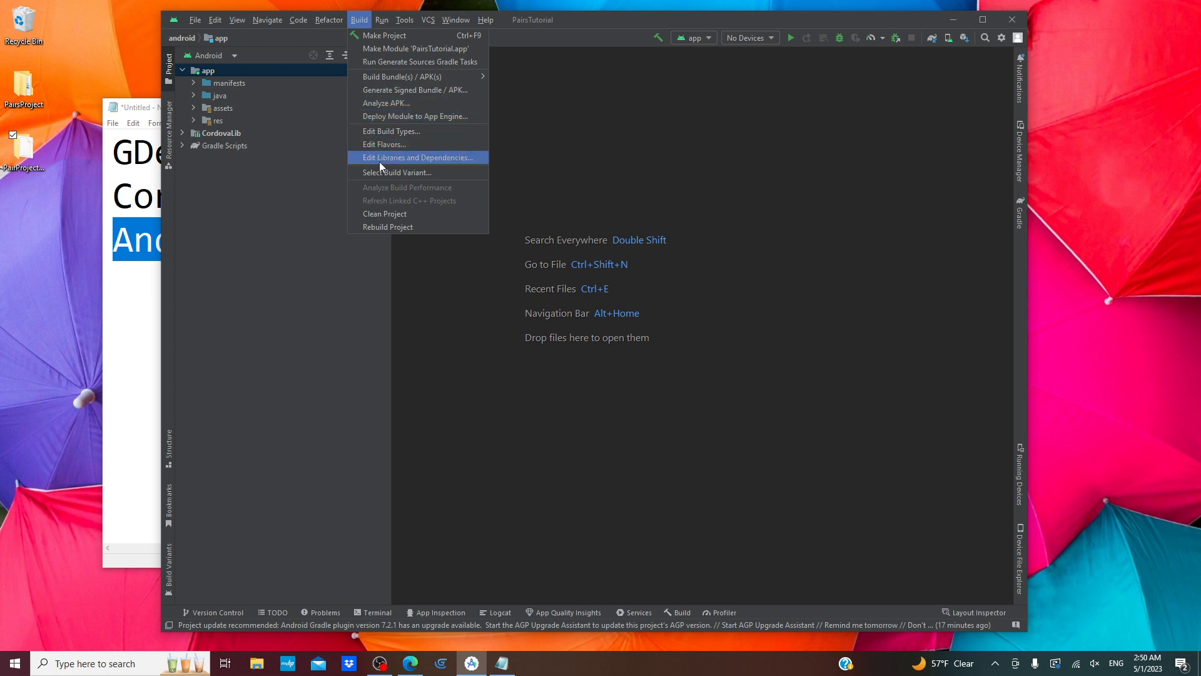
left_click(382, 91)
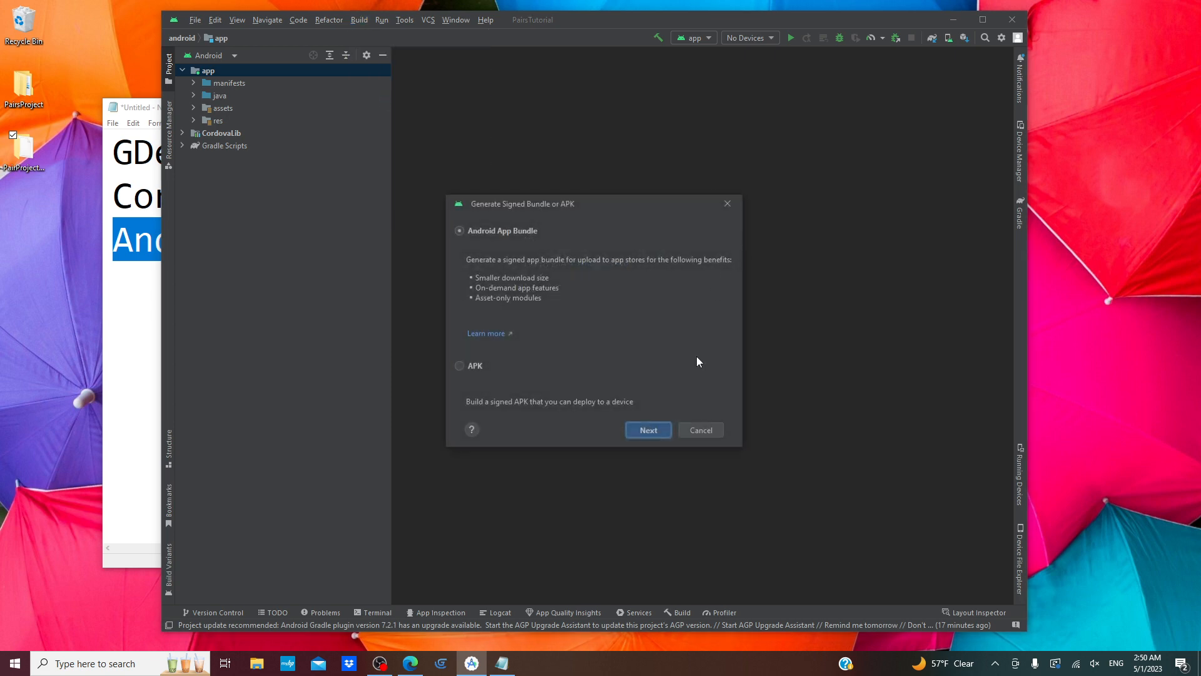
left_click(648, 431)
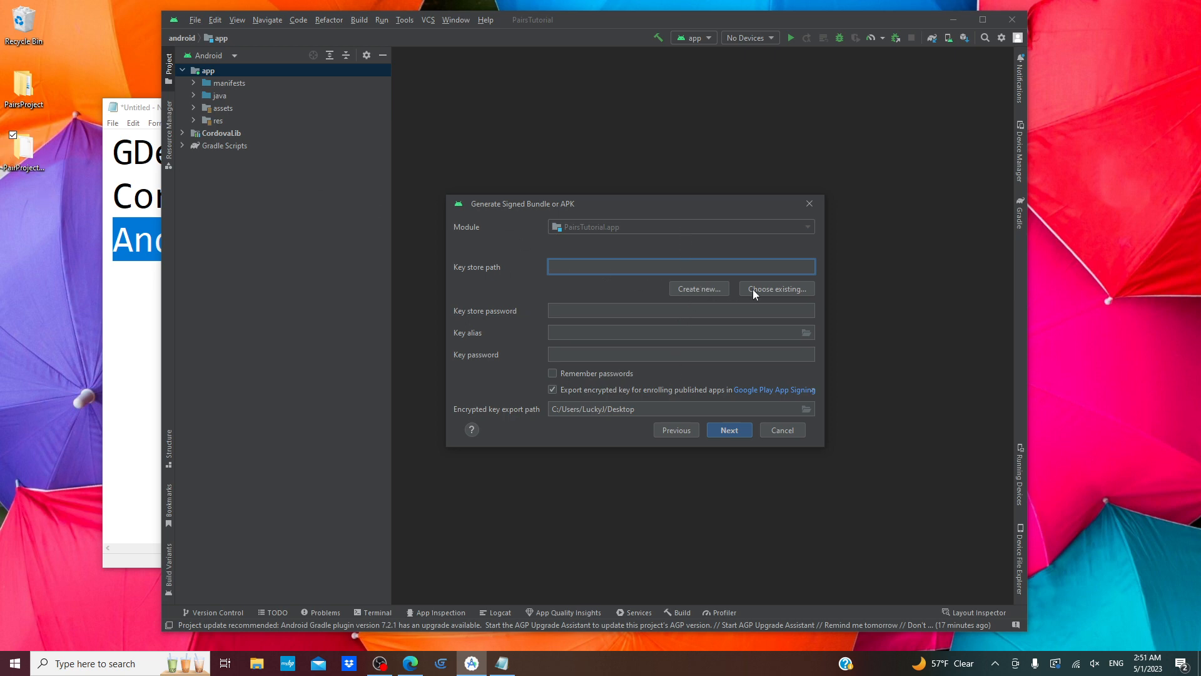
- Point the key store path at the existing pairsuploadkey.jks in the Desktop PairProjectKeys folder
left_click(779, 291)
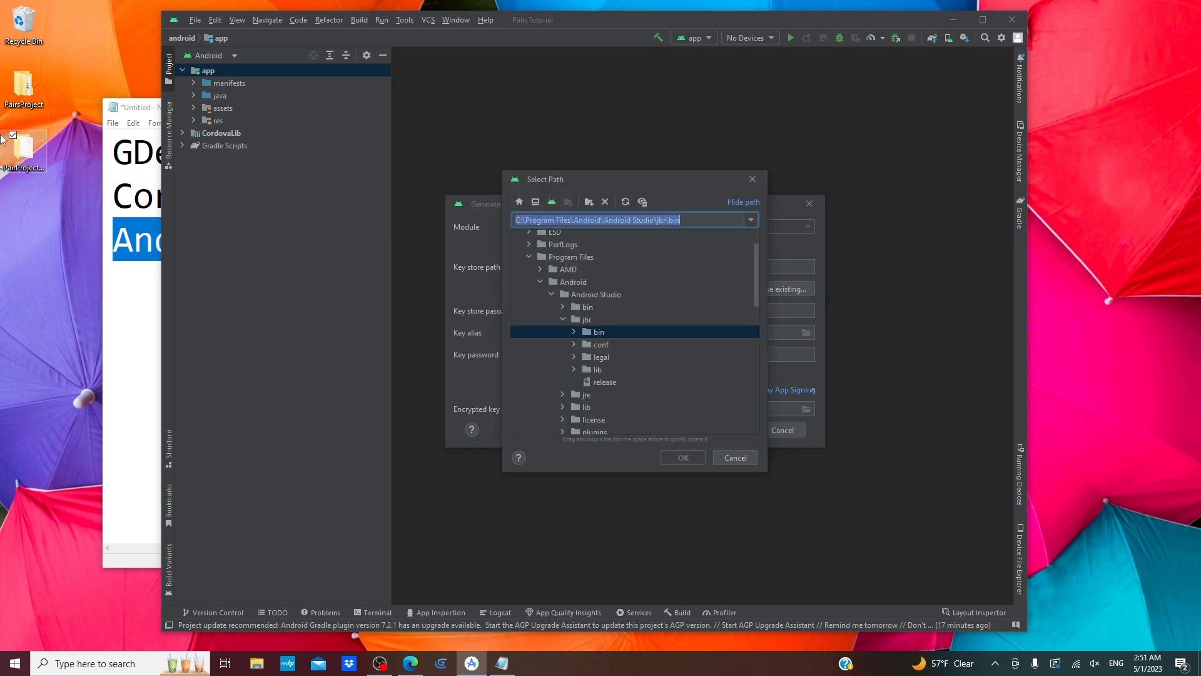
double_click(24, 150)
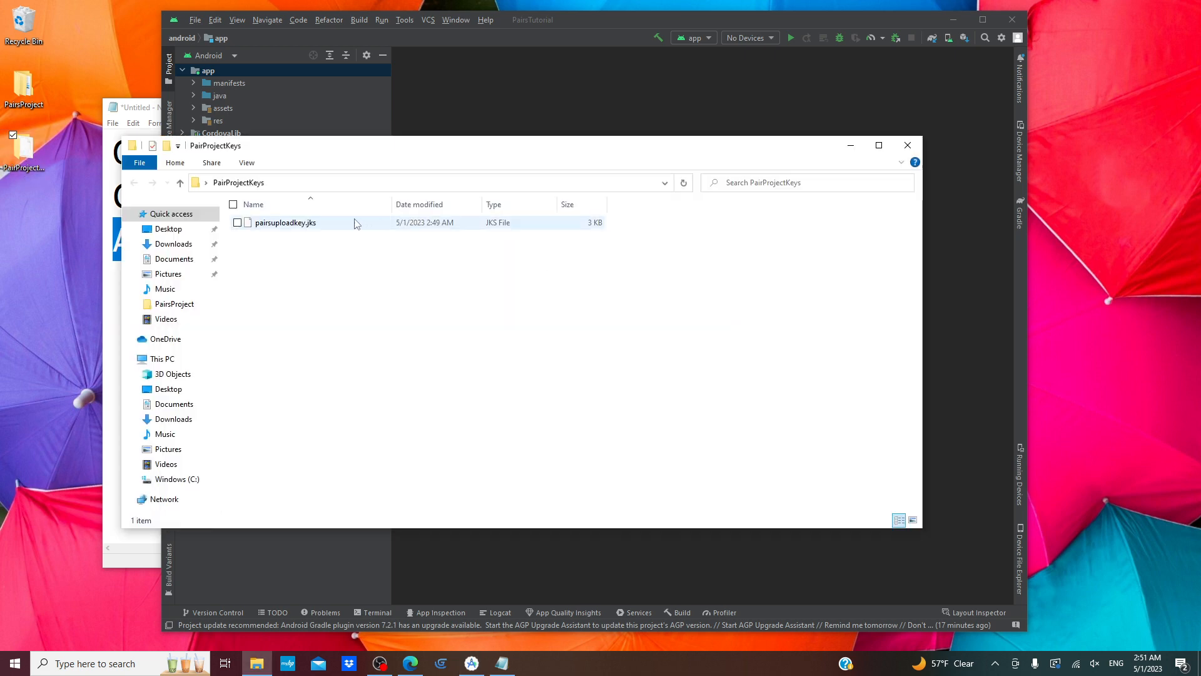
left_click(332, 184)
key("ctrl+c")
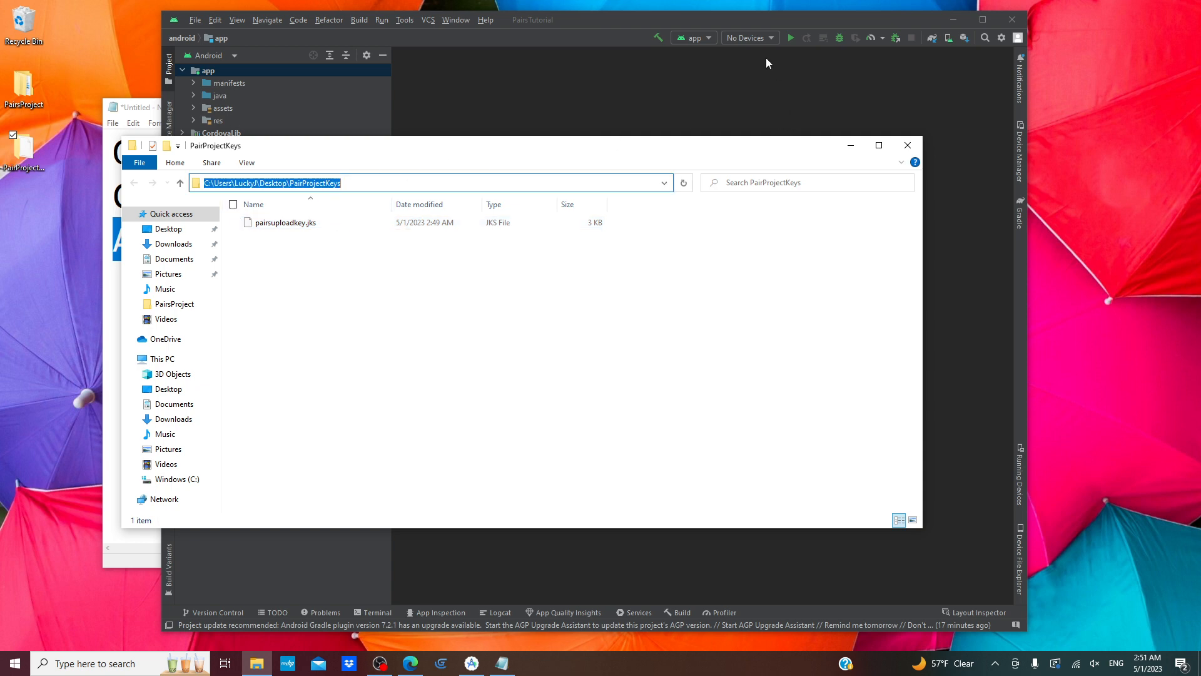
left_click(612, 27)
key("ctrl+v")
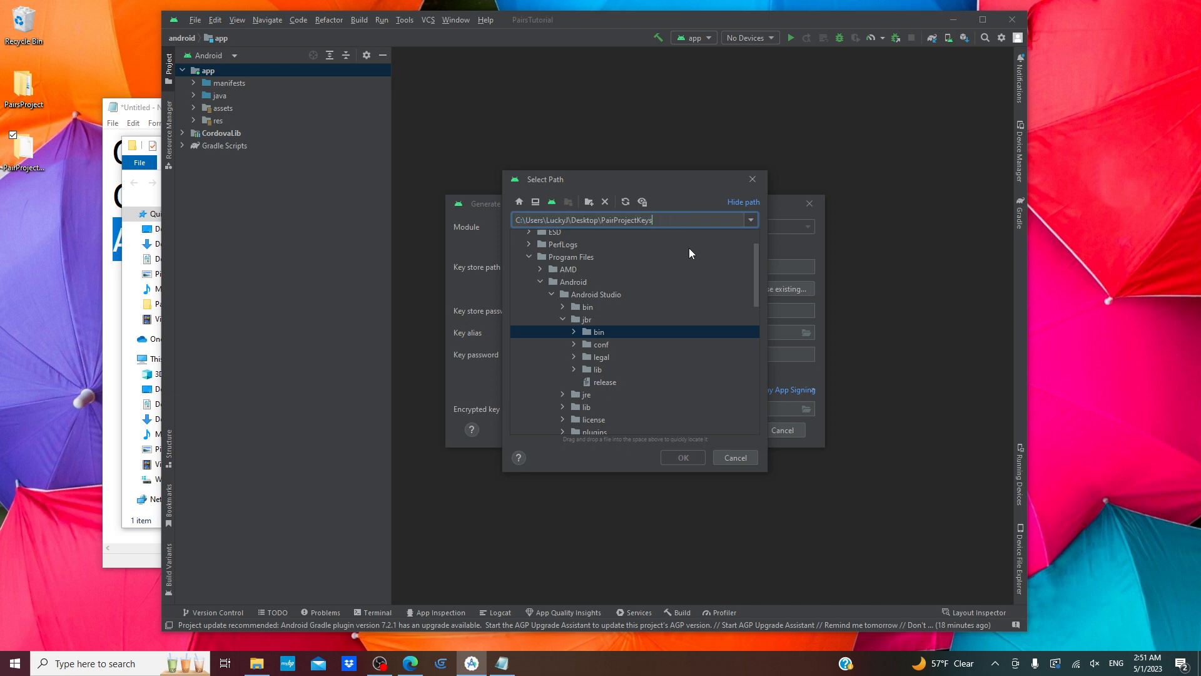
left_click(564, 332)
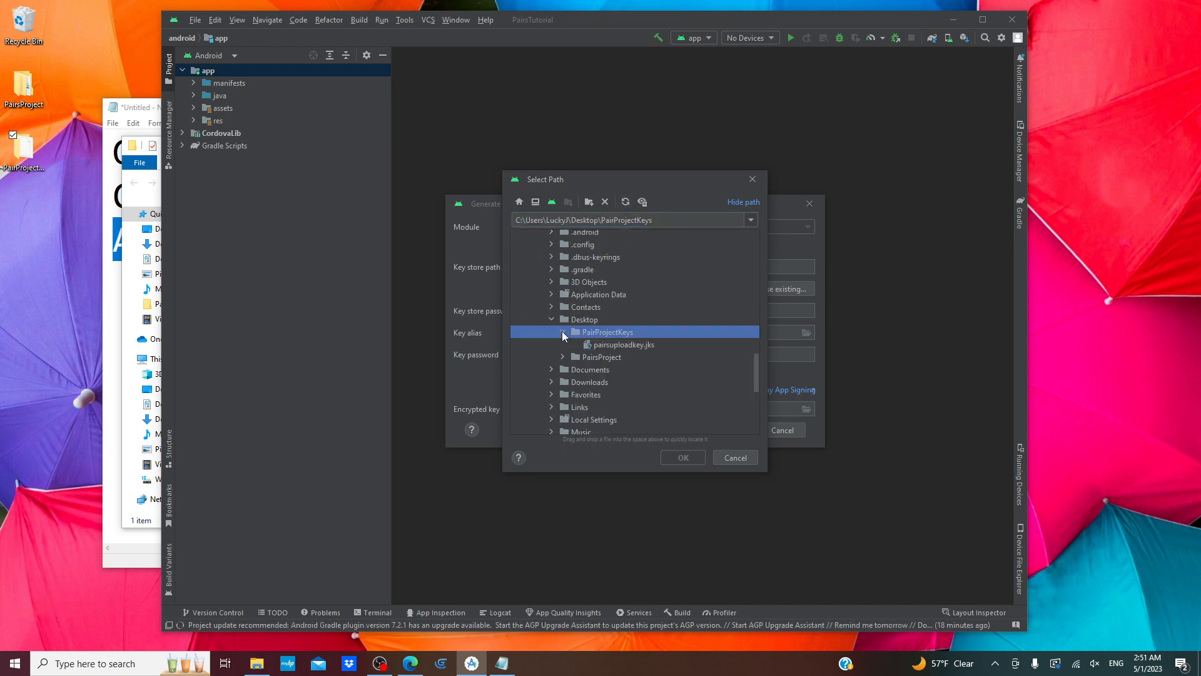
left_click(607, 344)
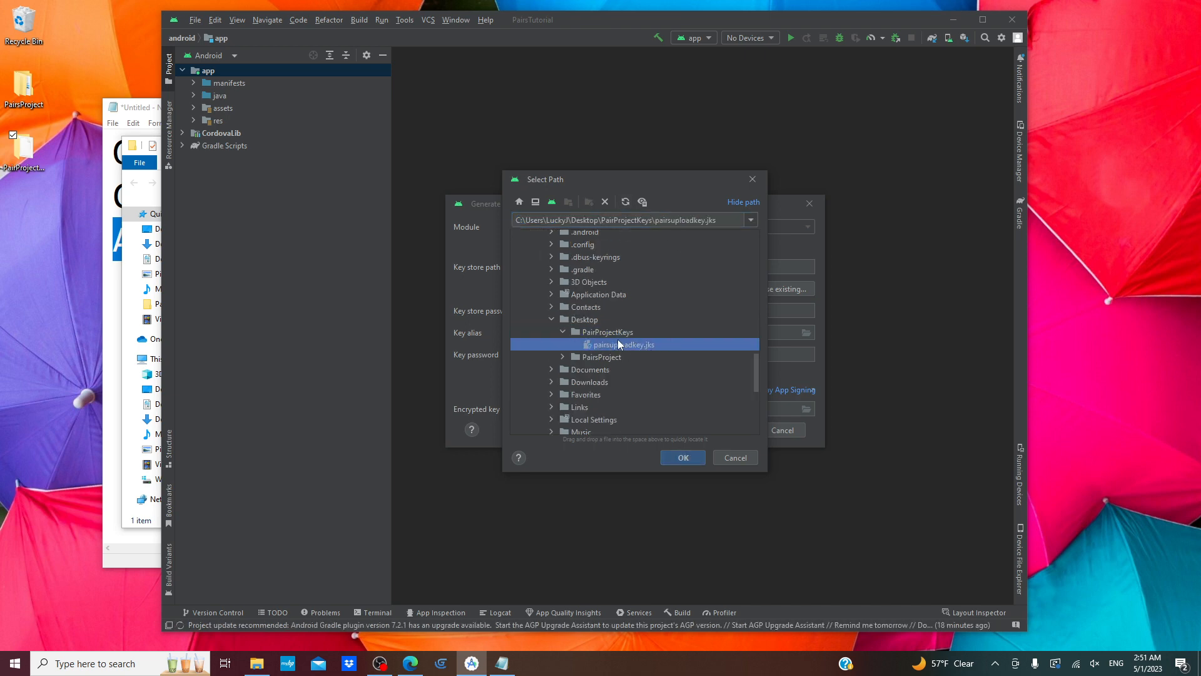
left_click(682, 459)
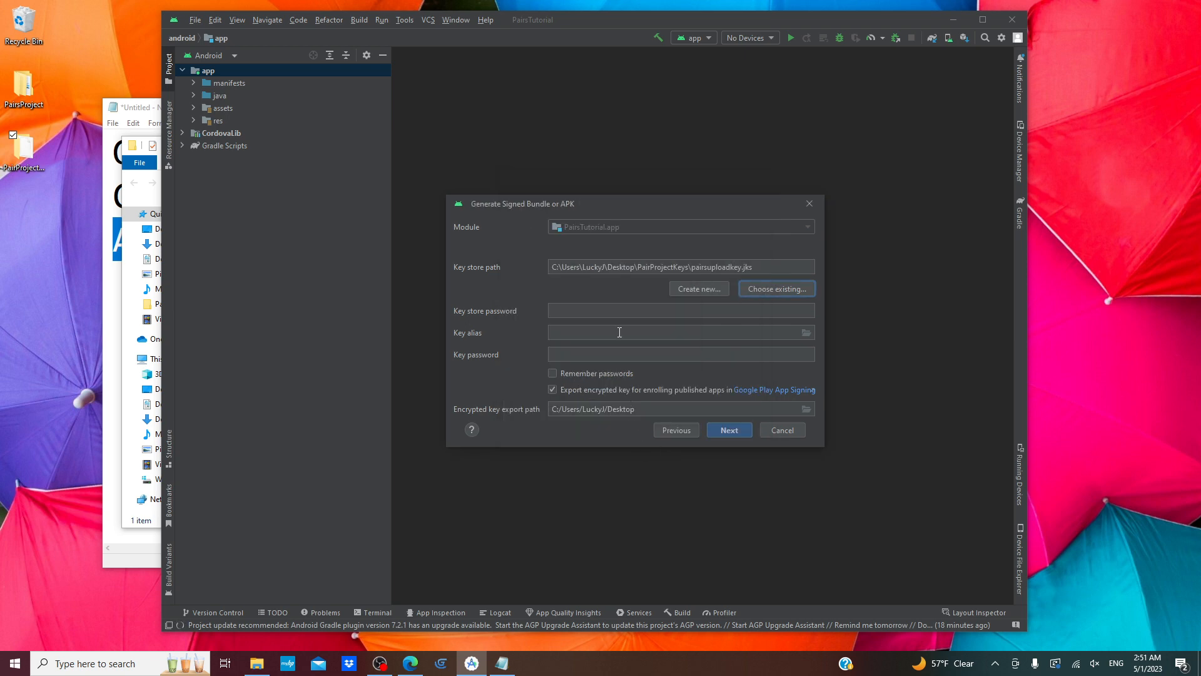
left_click(570, 311)
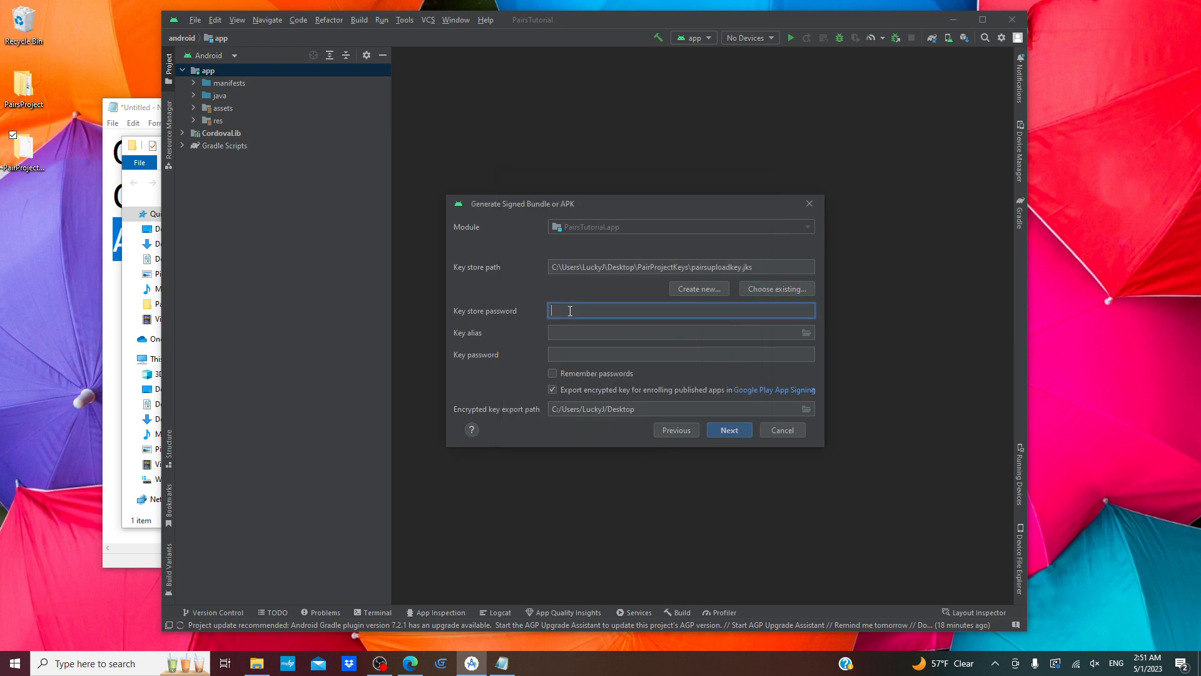
- Enter the key store password, key alias pairsuploadkey, and the key password
type("•••••")
left_click(581, 335)
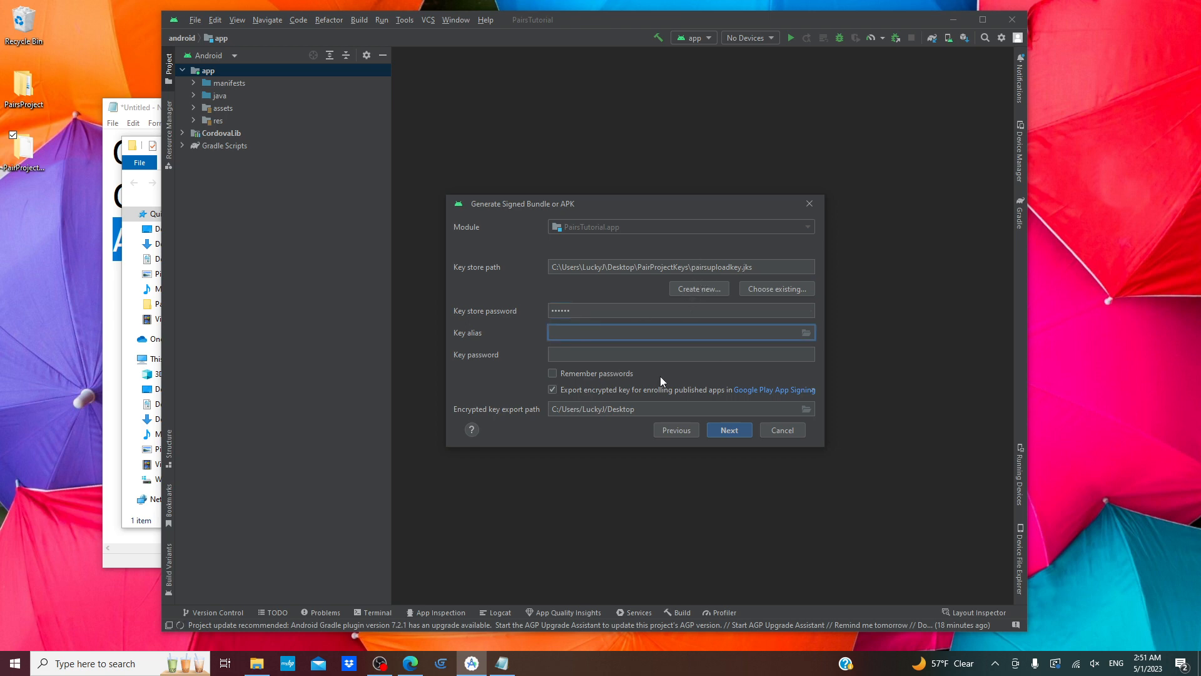
type("pairsuploadkey")
left_click(605, 353)
type("****")
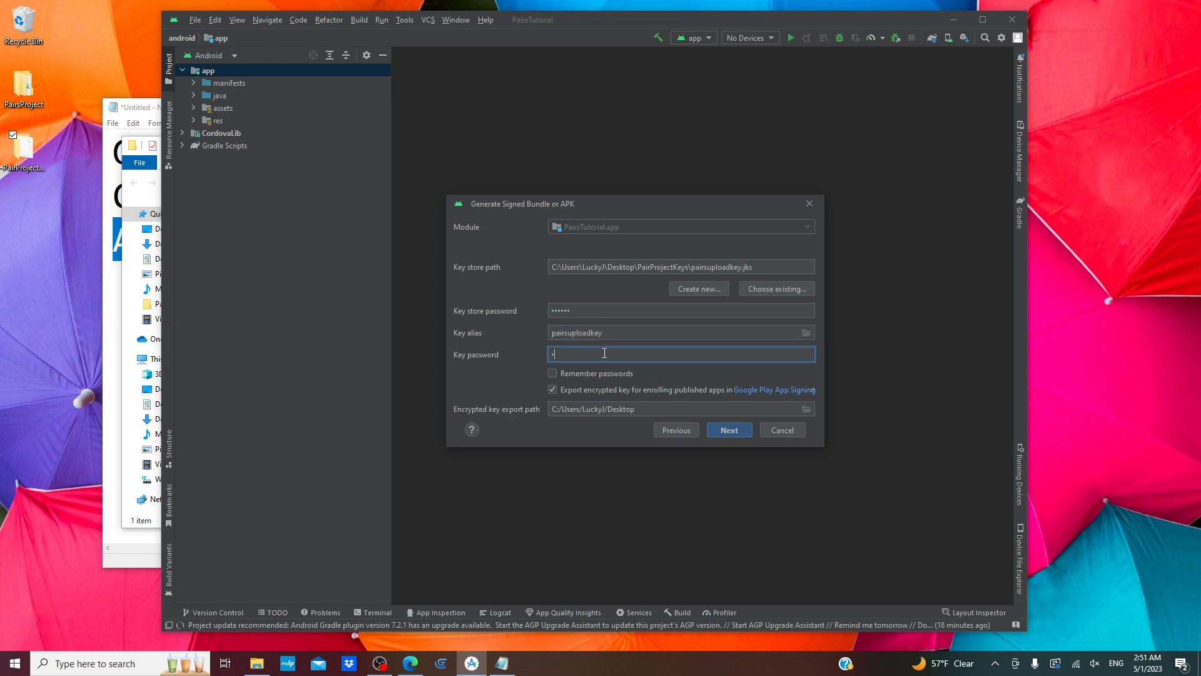
type("**")
- Leave 'Export encrypted key for enrolling published apps' unchecked after toggling it on and off
left_click(552, 390)
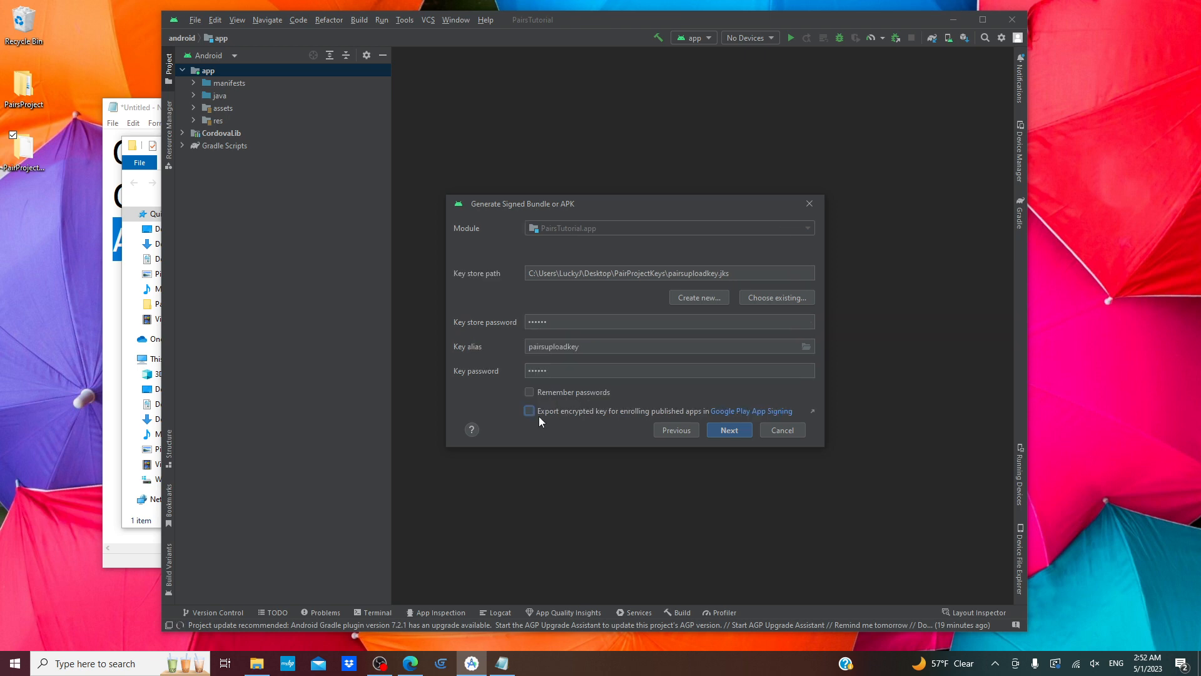
left_click(530, 411)
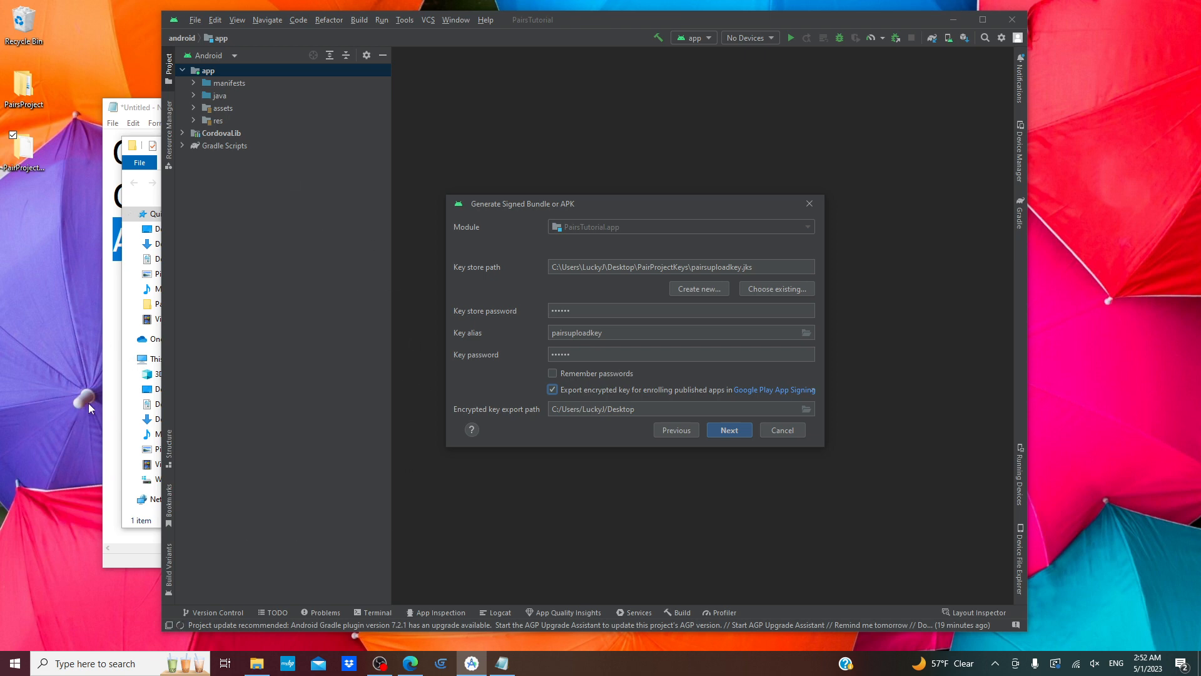
left_click(553, 389)
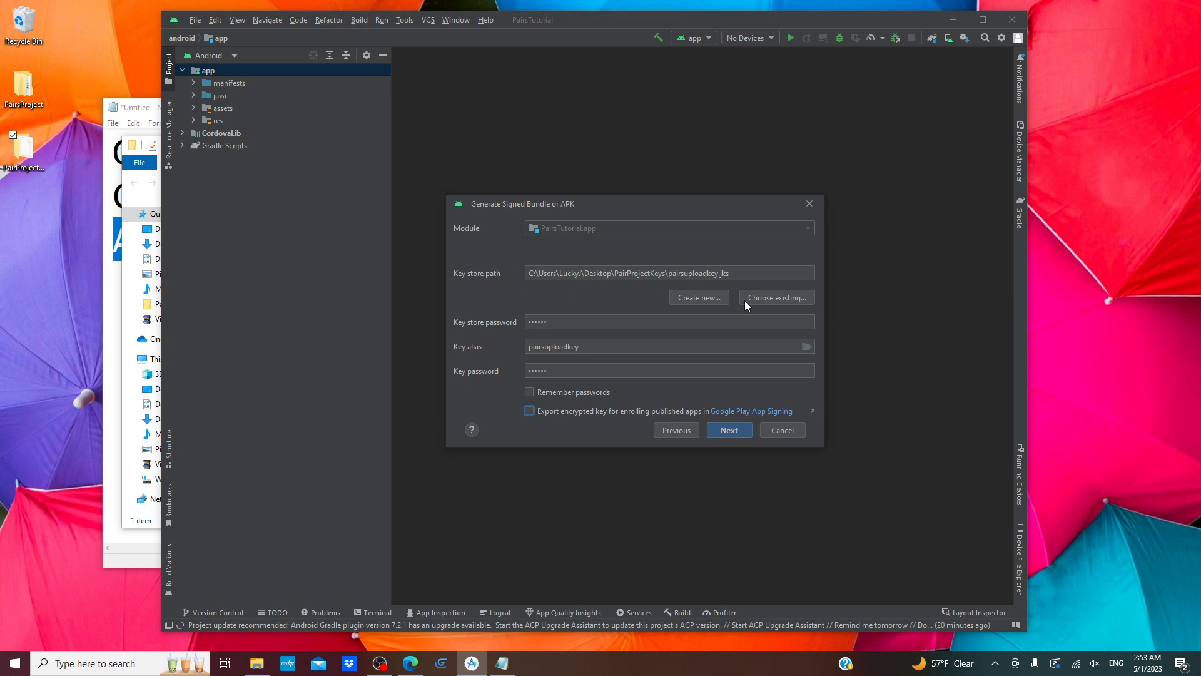
left_click(13, 133)
- In the PairProjectKeys folder, add a new text document named README beside pairsuploadkey.jks
double_click(23, 150)
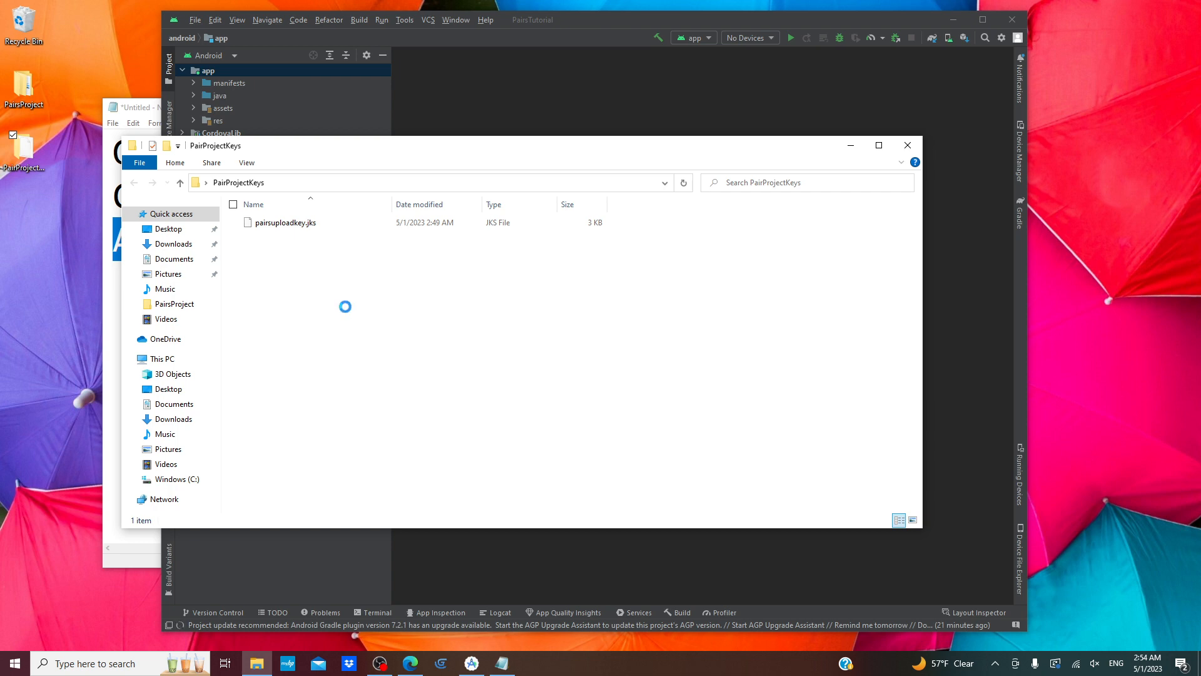
right_click(346, 307)
mouse_move(240, 473)
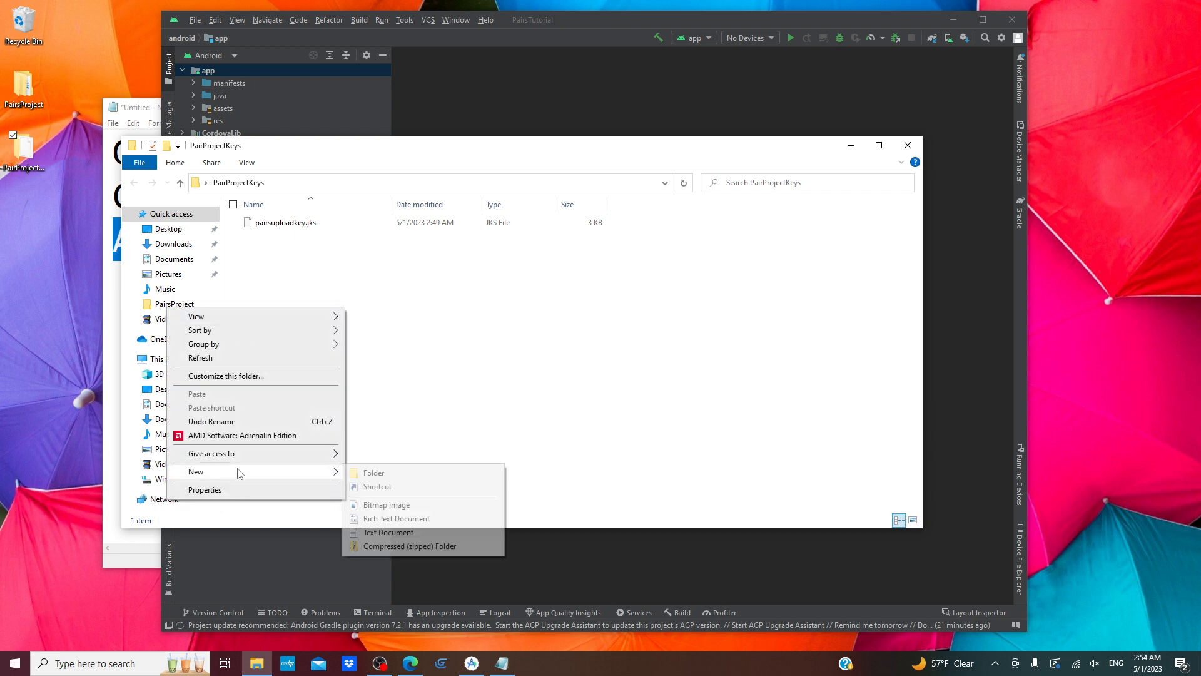
left_click(384, 533)
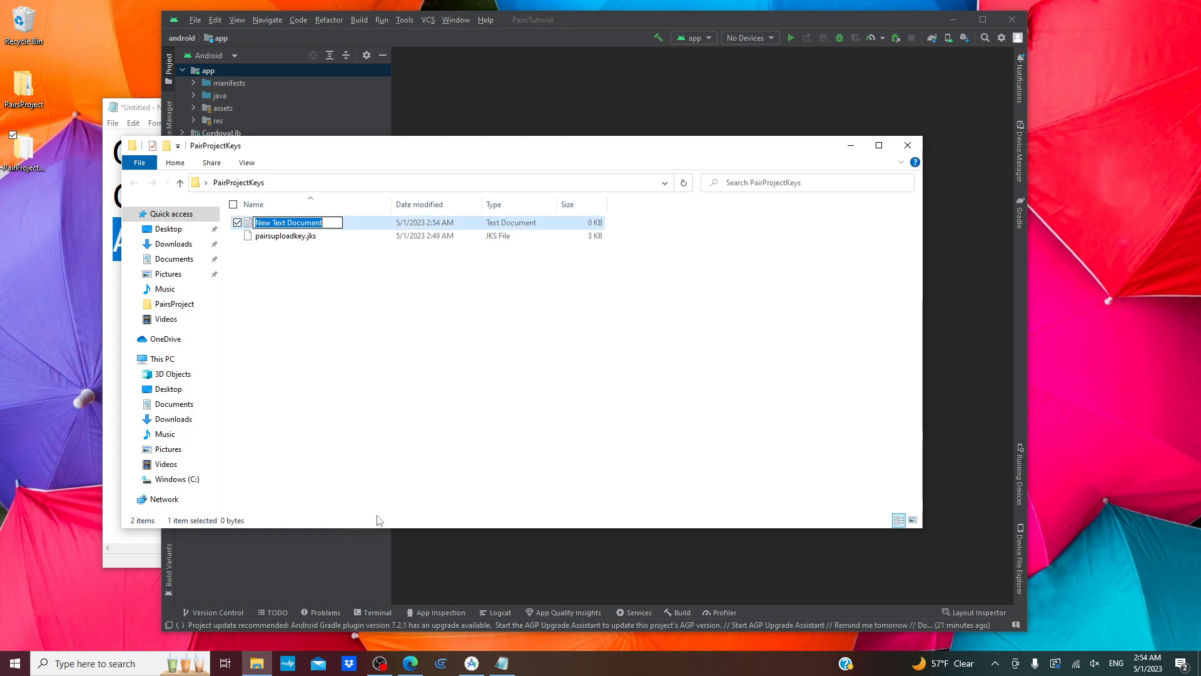
type("READ")
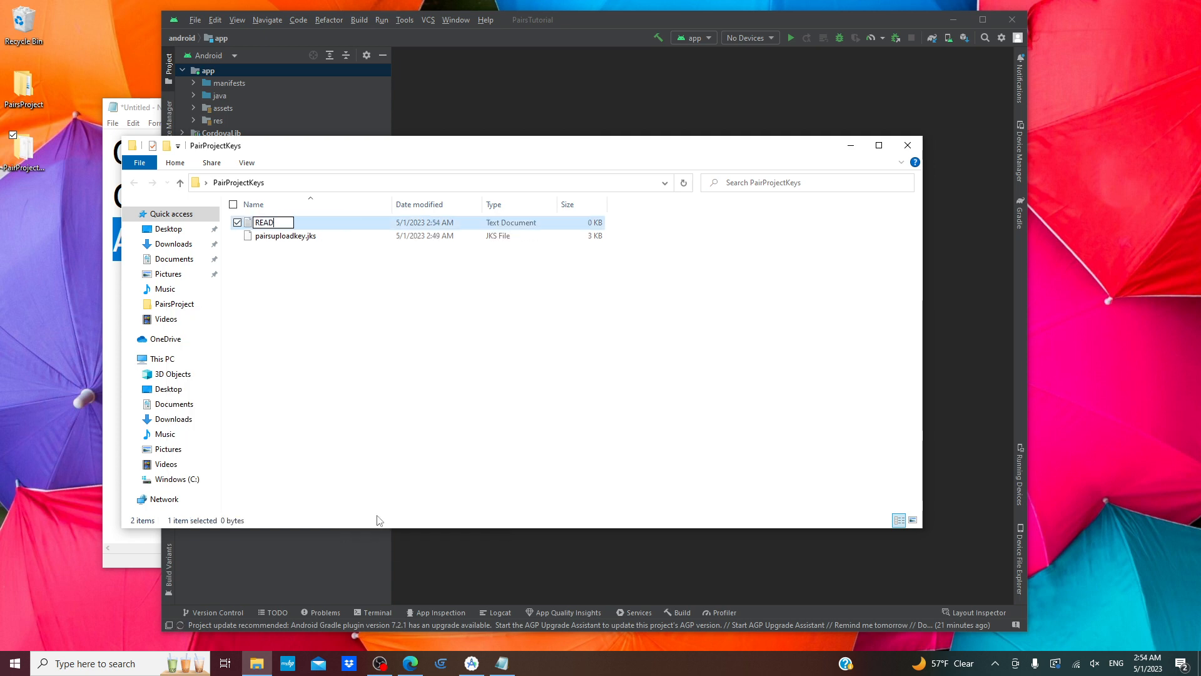
type("ME")
key("Return")
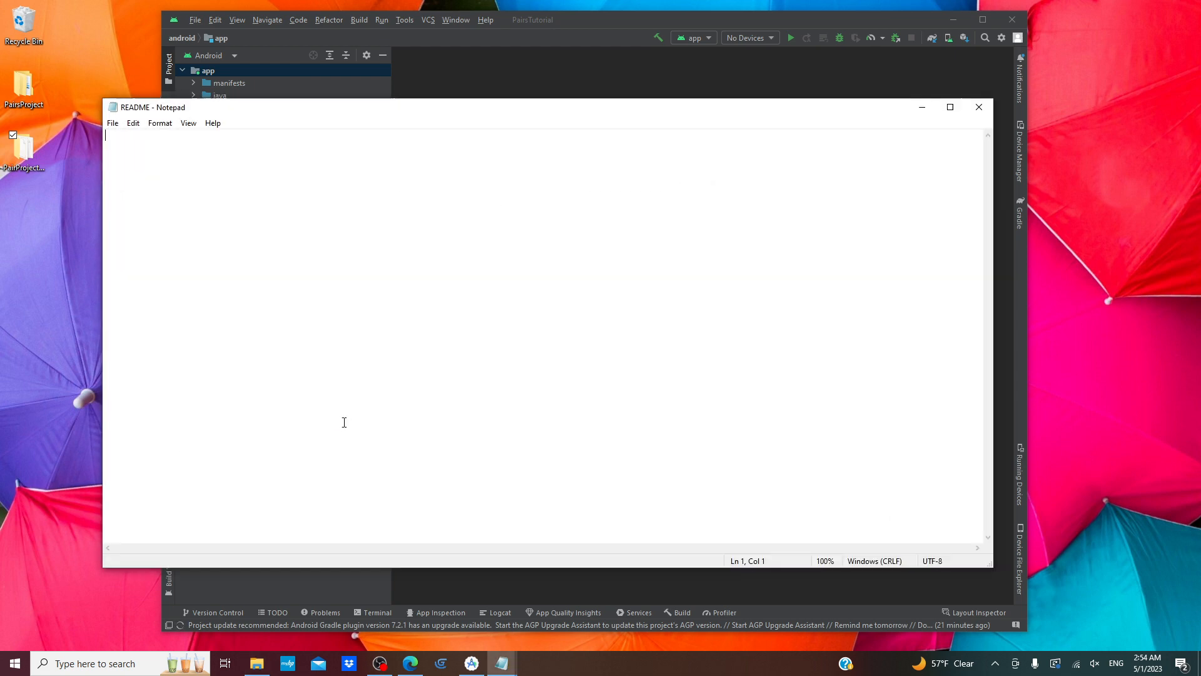
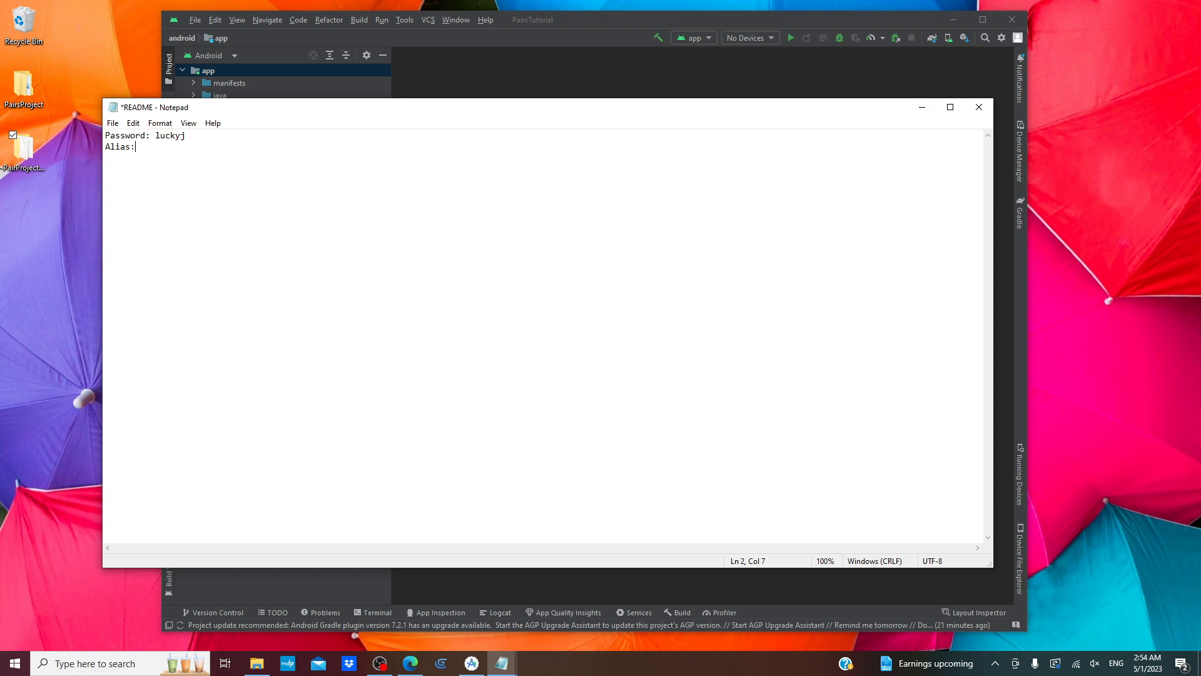
- Write the key password and 'Alias: pairsuploadkey' into README, then save and close it
left_click(625, 17)
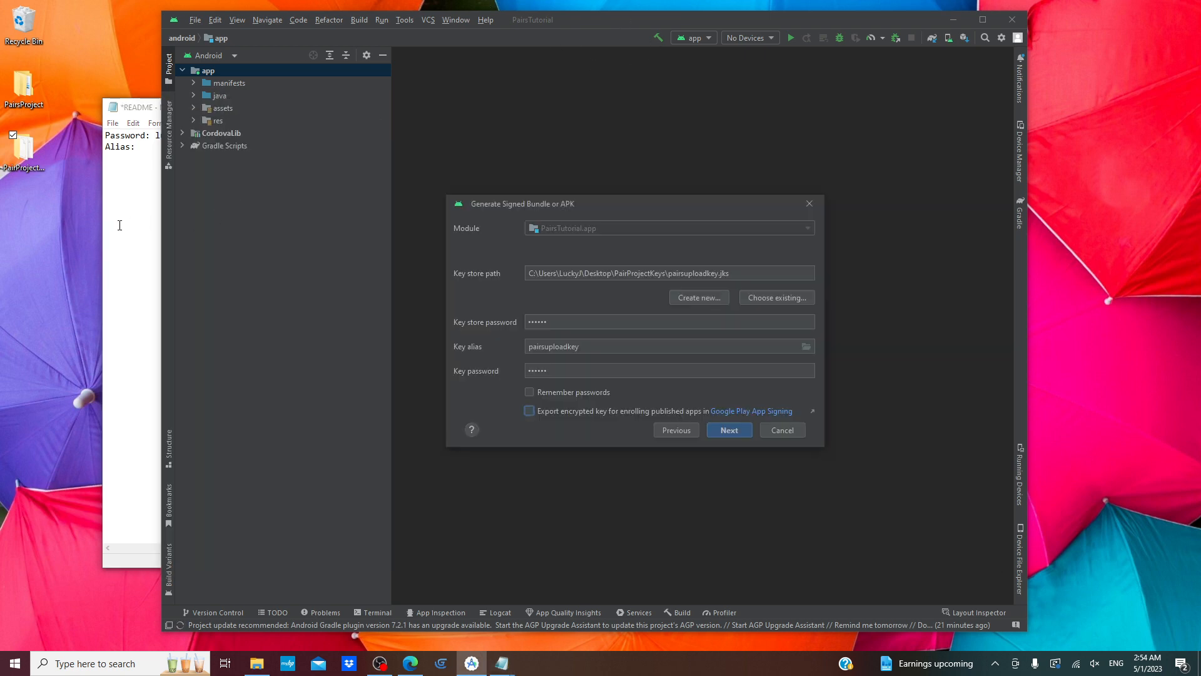
left_click(157, 147)
type("pa")
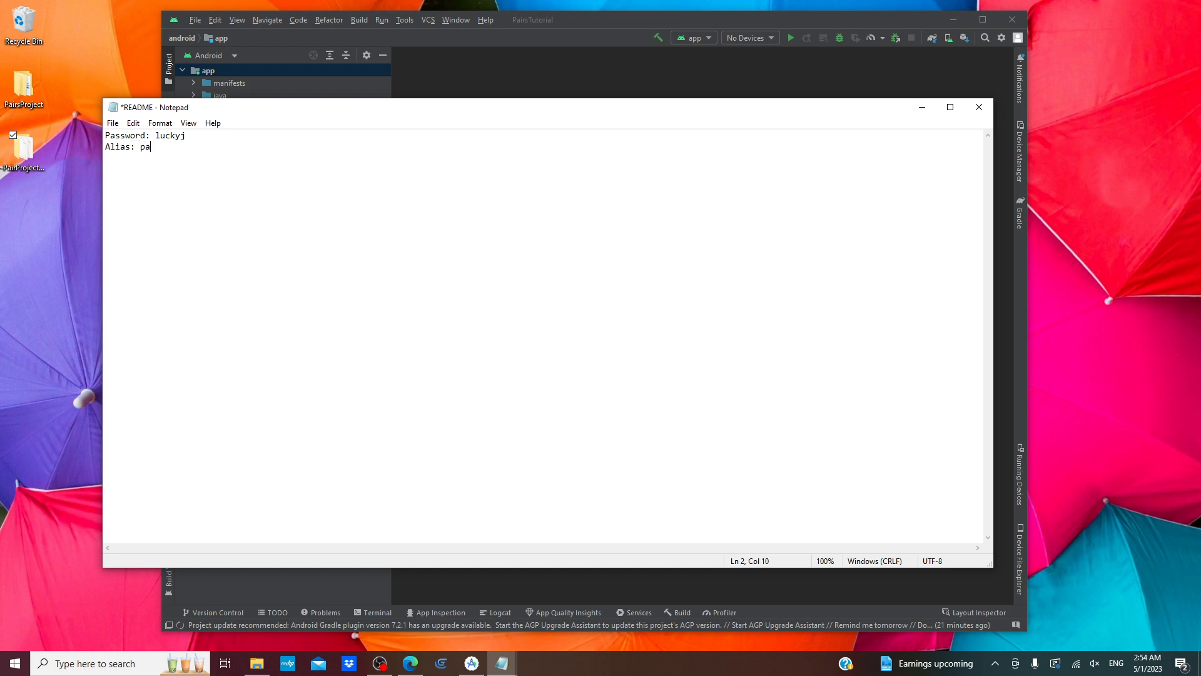
type("irsuploadkey")
key("ctrl+s")
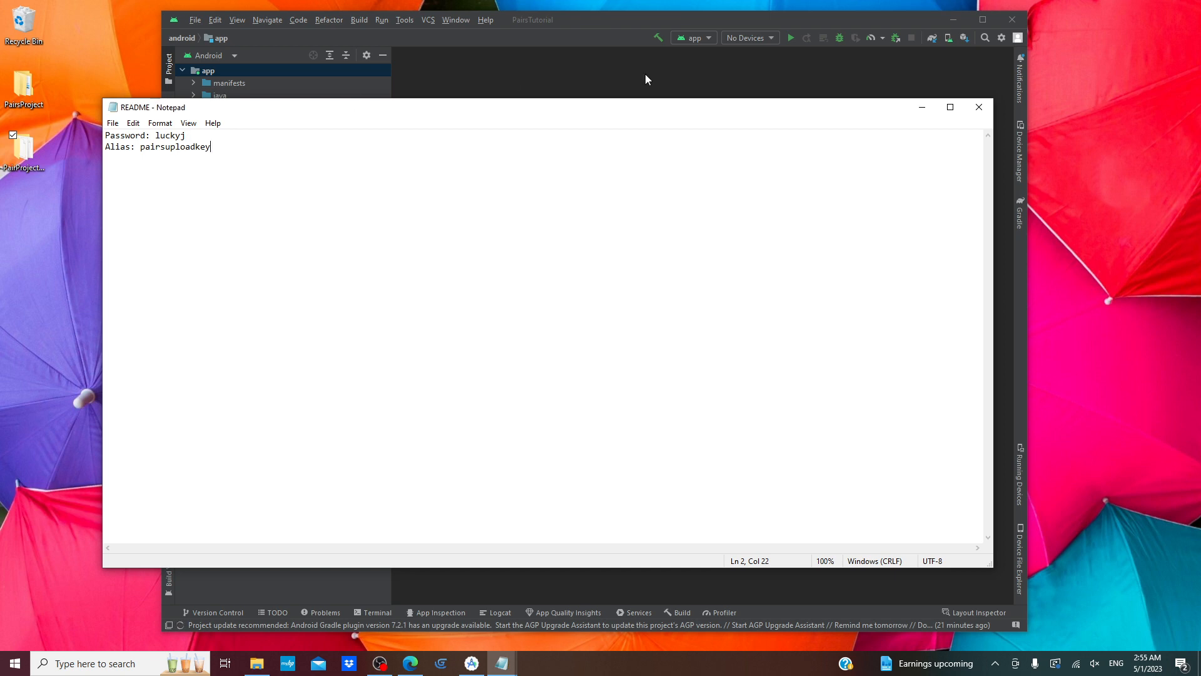
left_click(979, 107)
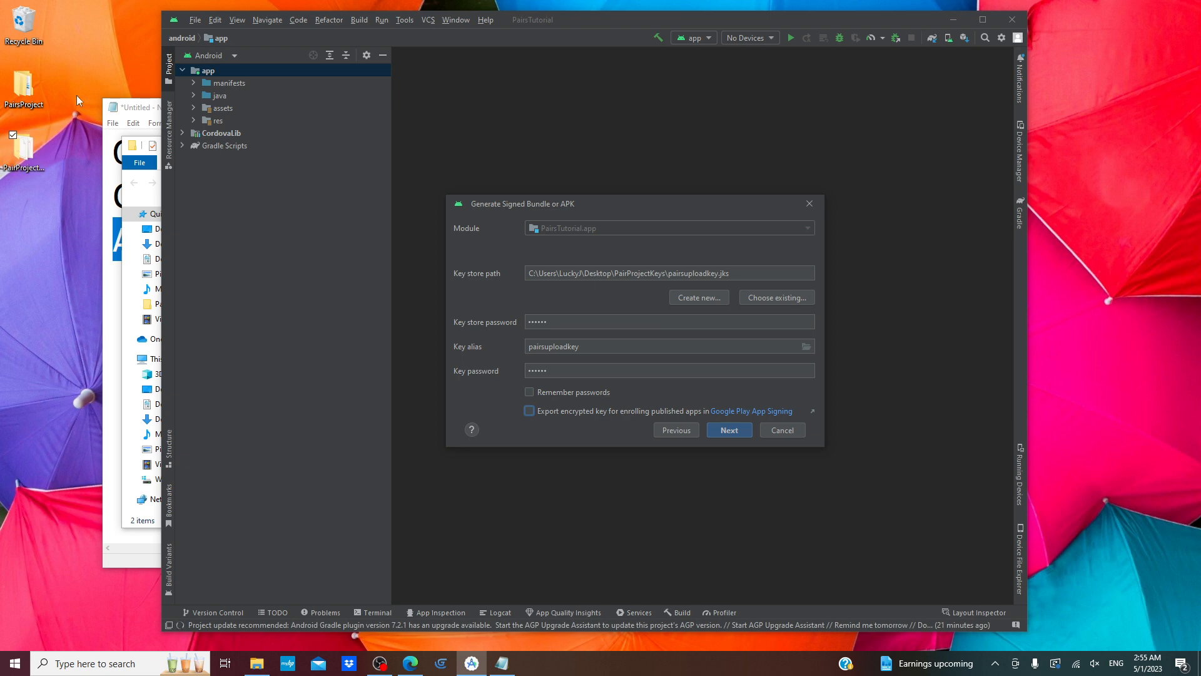
- Open README in PairProjectKeys to review the saved password and alias
left_click(28, 162)
left_click(30, 89)
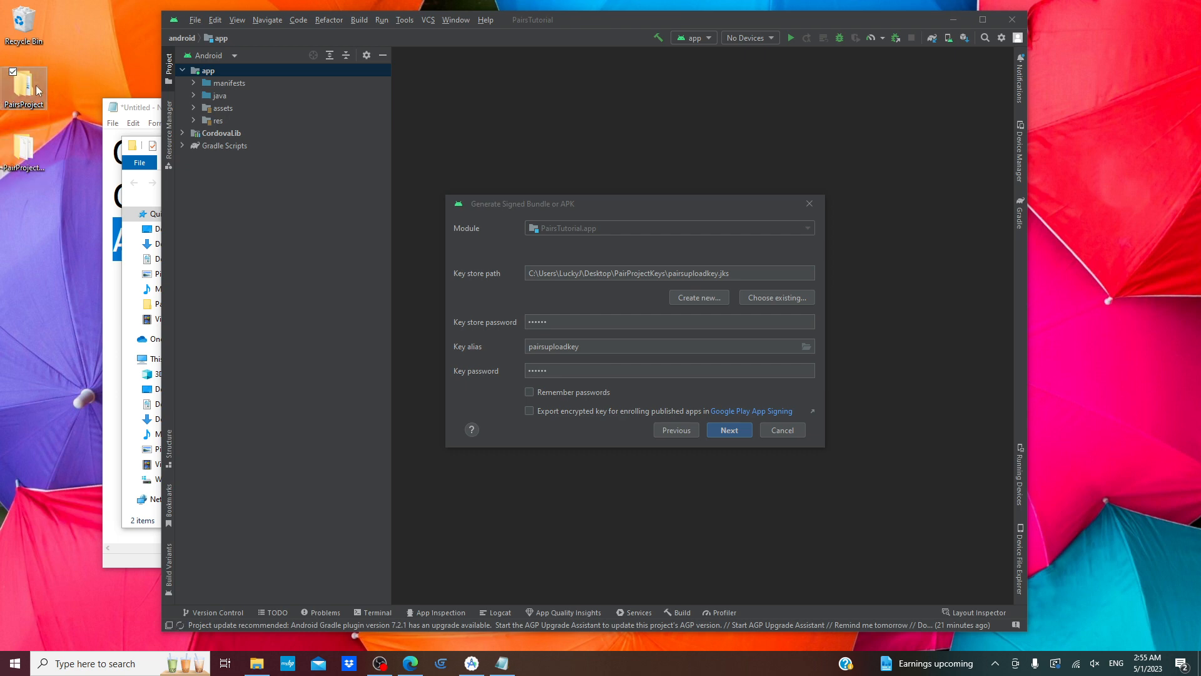
mouse_move(29, 153)
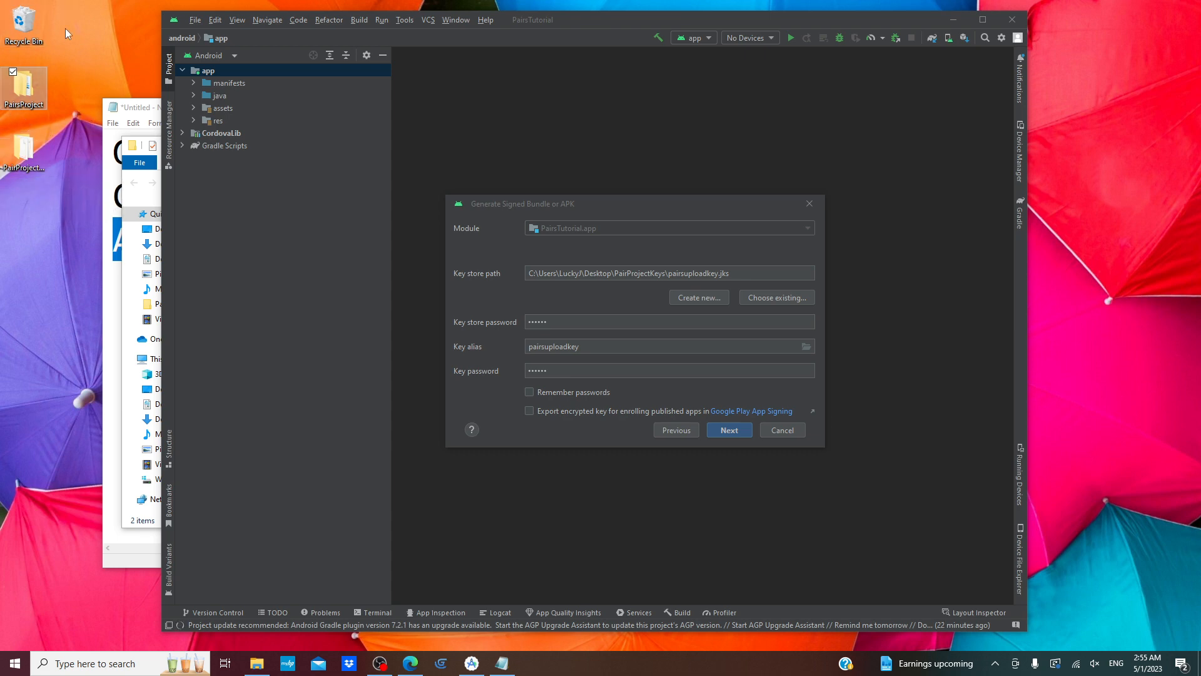
double_click(12, 138)
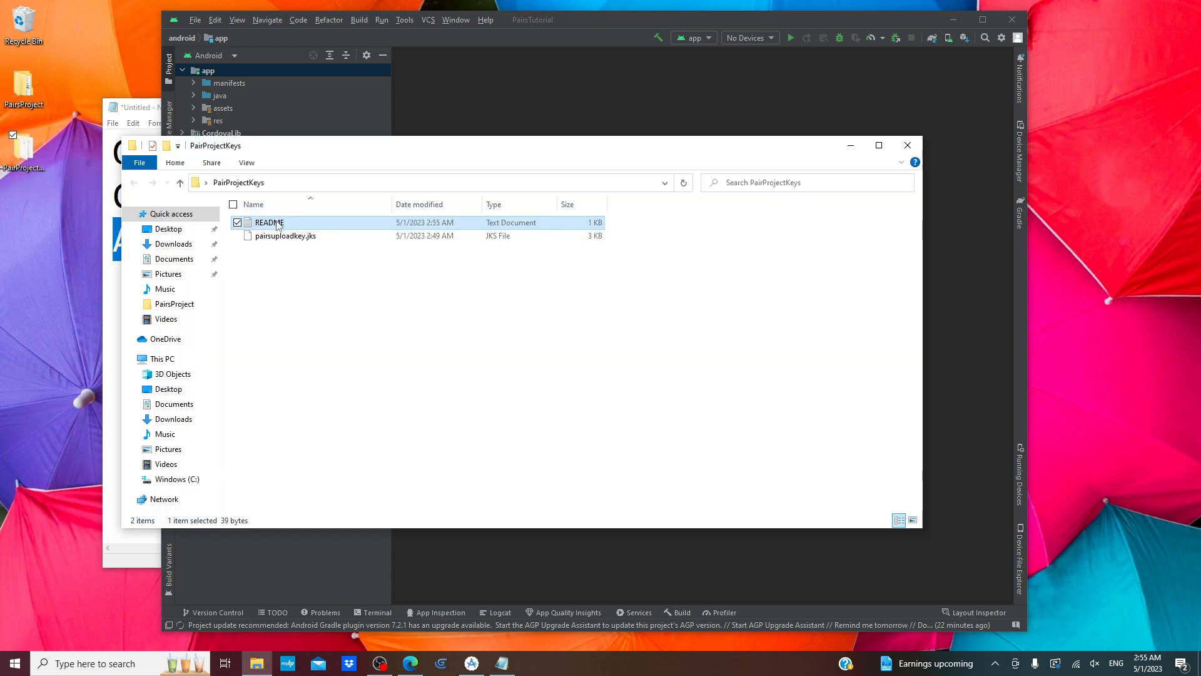
key("Return")
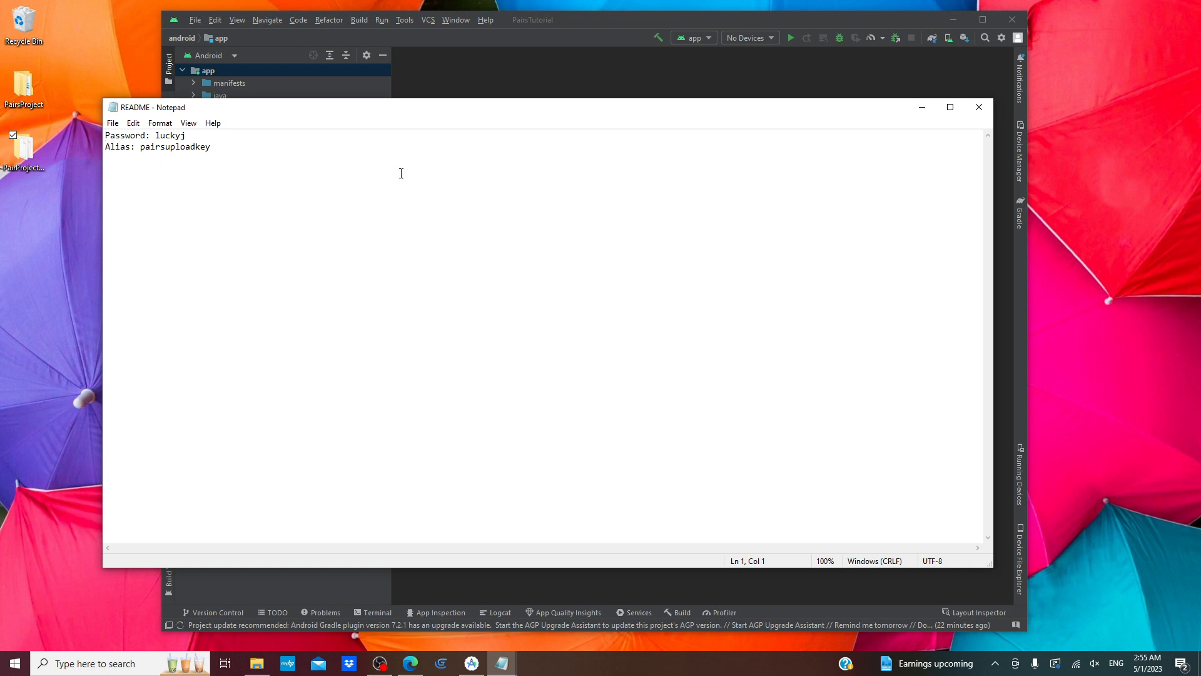
- Close Notepad and the PairProjectKeys window, returning to the Edge browser
left_click(979, 107)
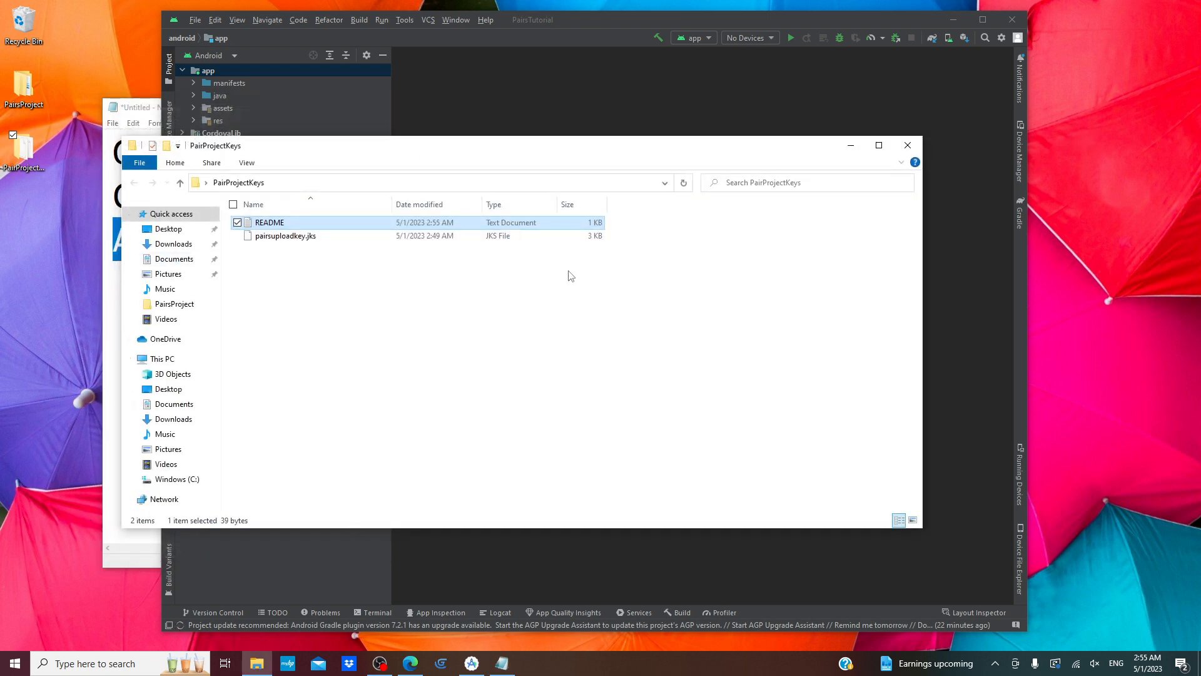
left_click(907, 146)
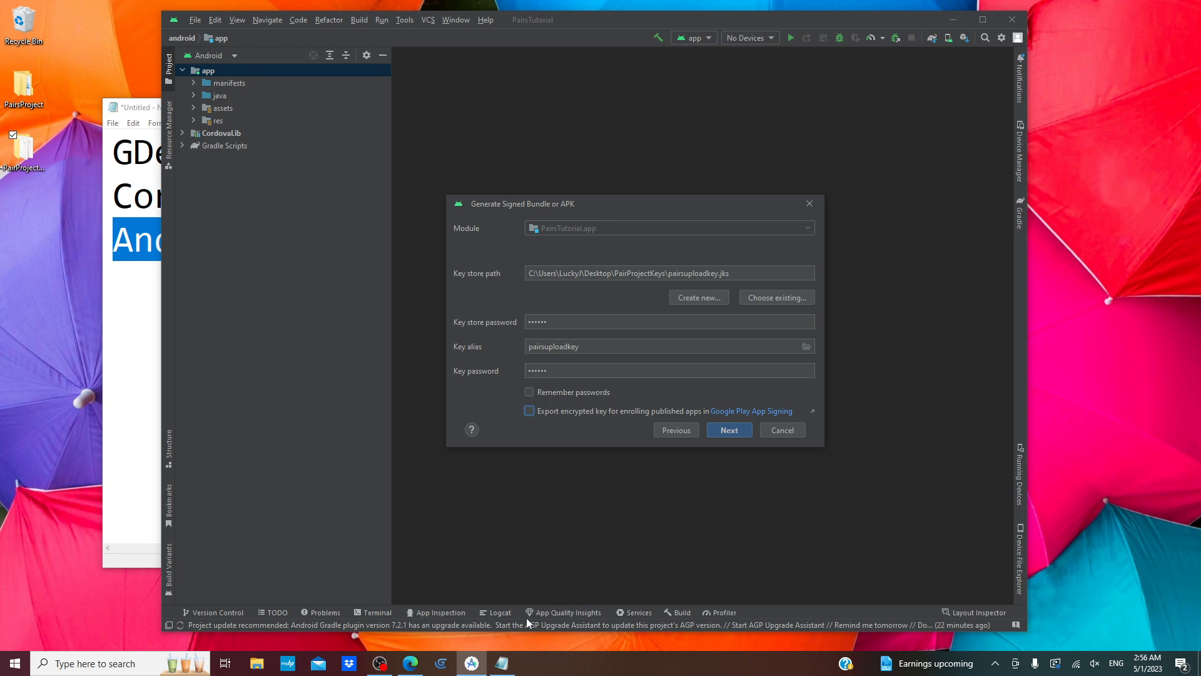
left_click(410, 666)
- From All apps, create 'Pairs Tutorial' as a free game, ticking the policy and US export declarations
left_click(525, 26)
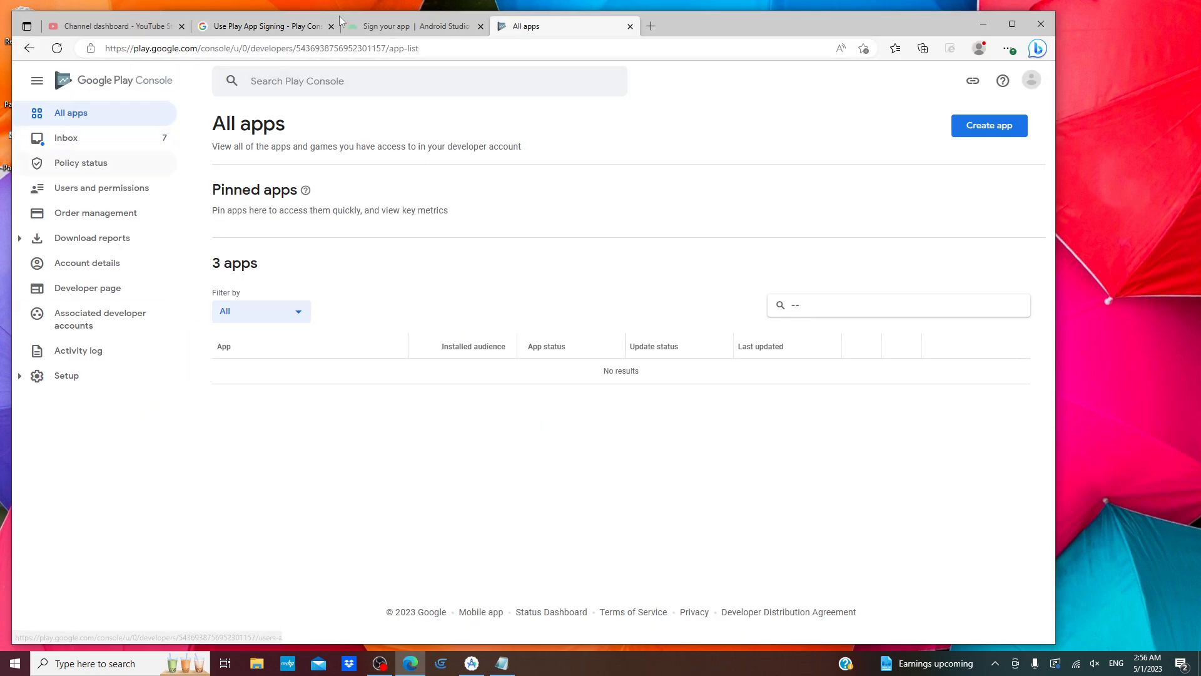
left_click(991, 134)
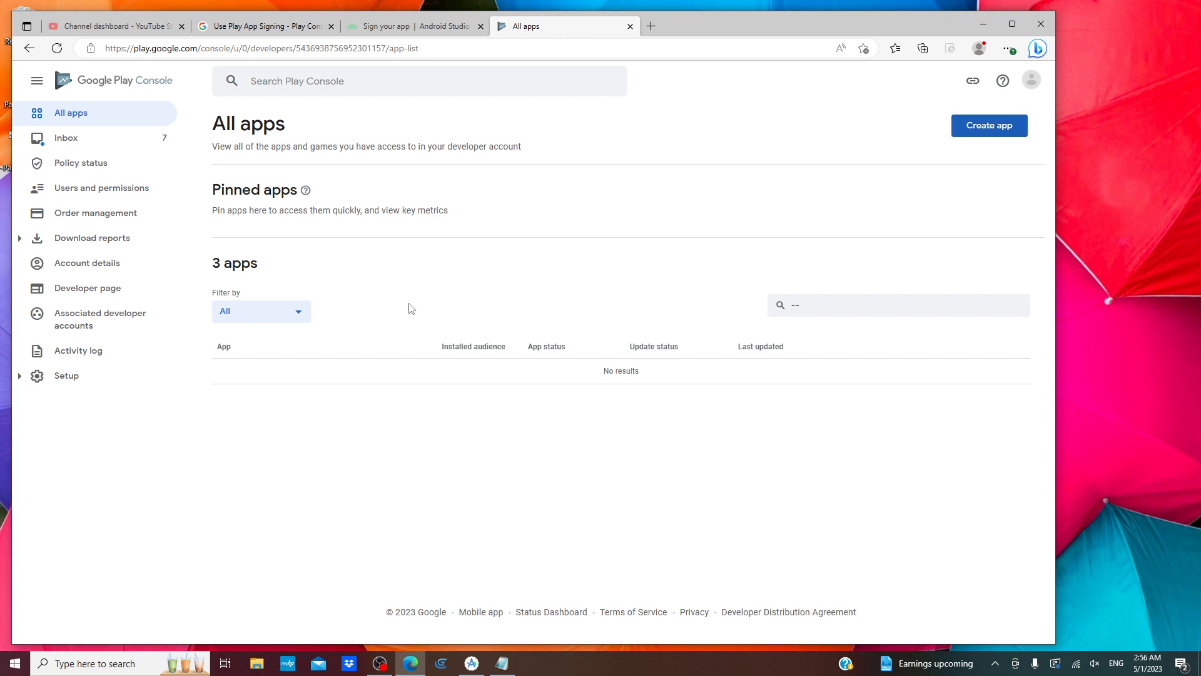
left_click(456, 205)
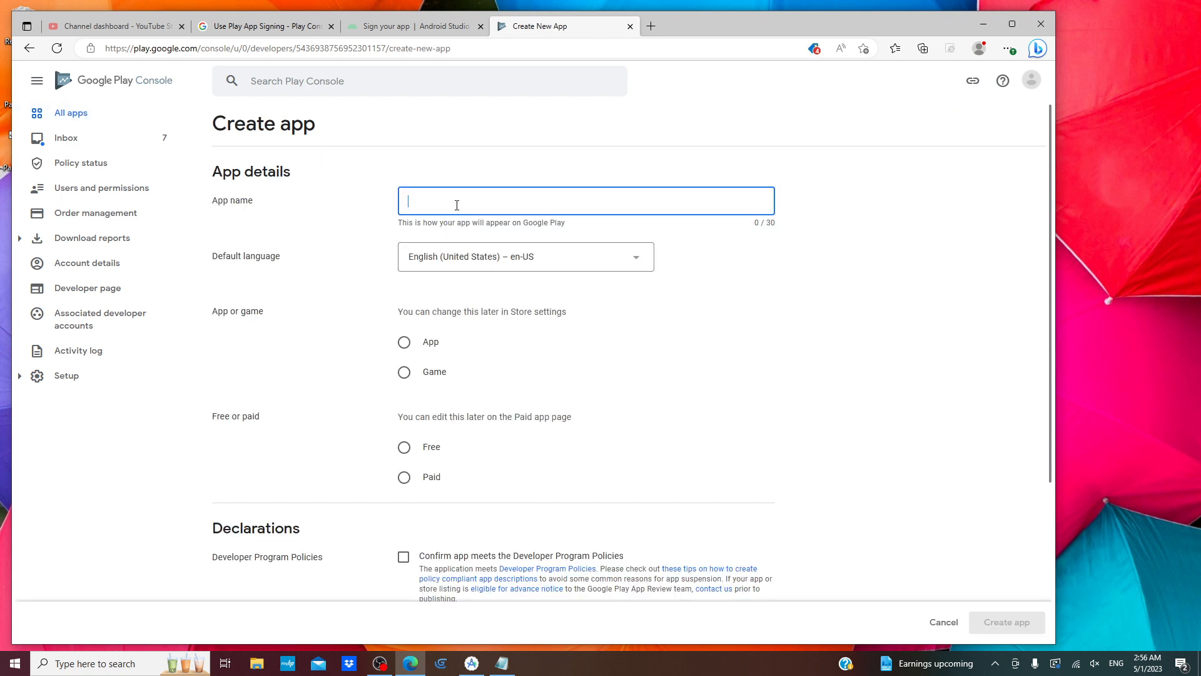
type("PairsTutorial")
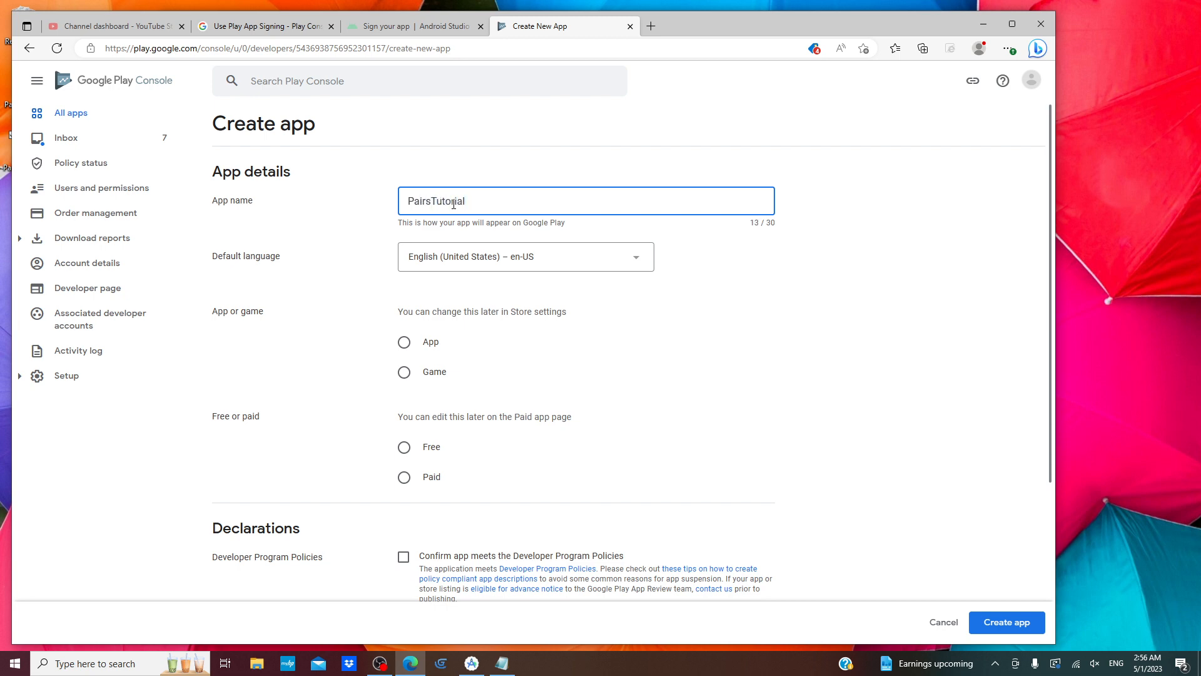
type("T")
left_click(404, 373)
scroll(337, 341, "down", 2)
left_click(405, 322)
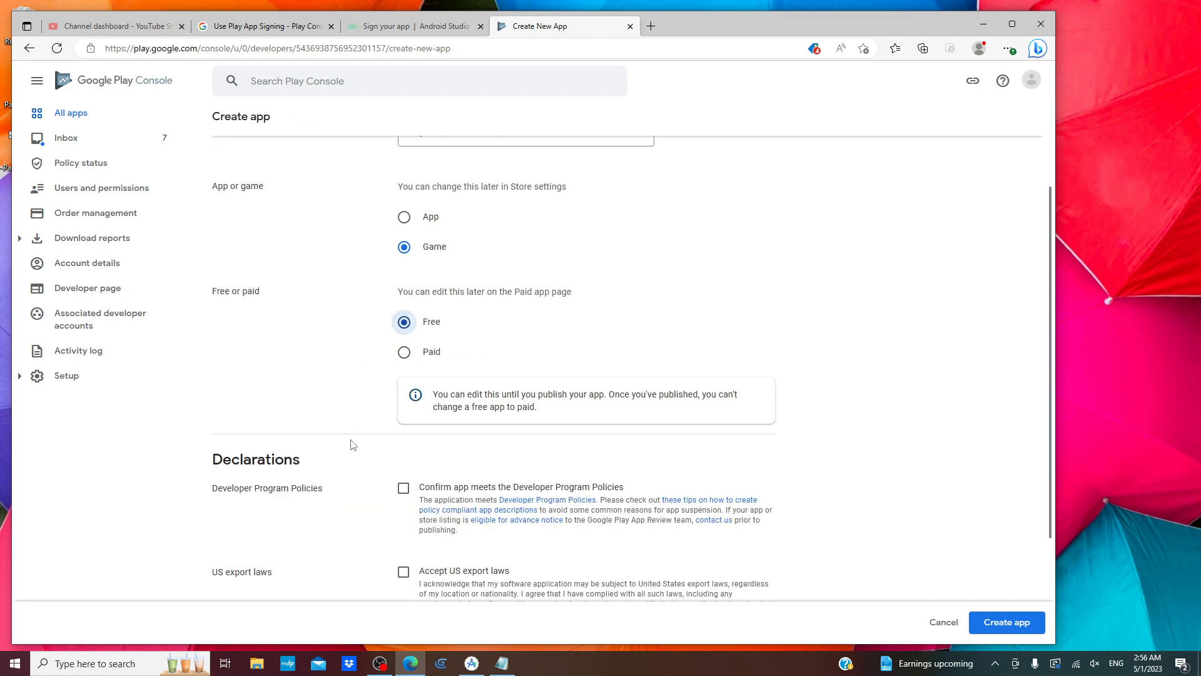
scroll(349, 445, "down", 2)
left_click(404, 363)
left_click(403, 447)
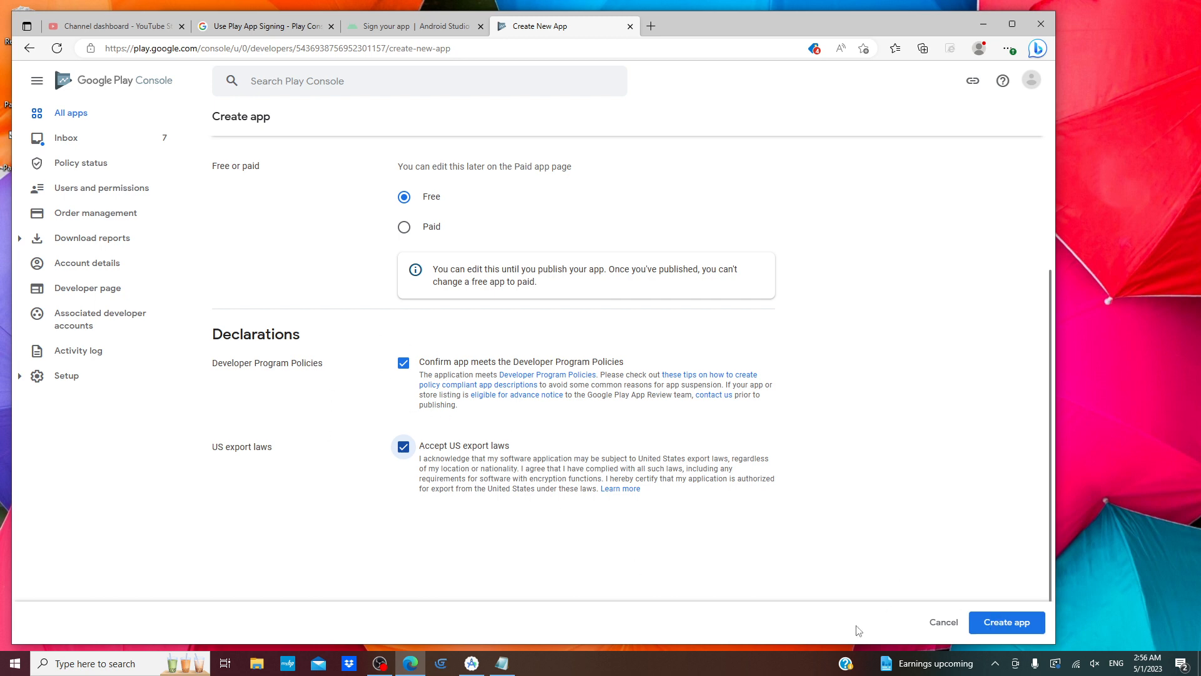
left_click(1009, 623)
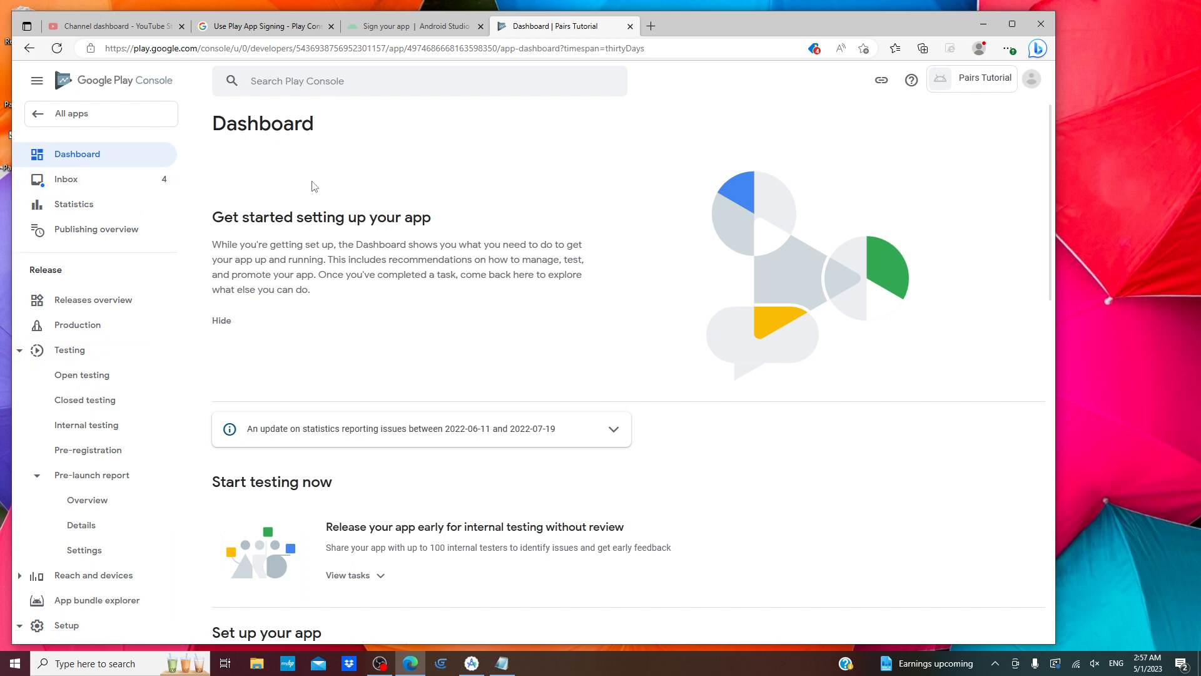
- Open the Internal testing track and create a new release, noting the Google Play signing note
scroll(56, 407, "down", 2)
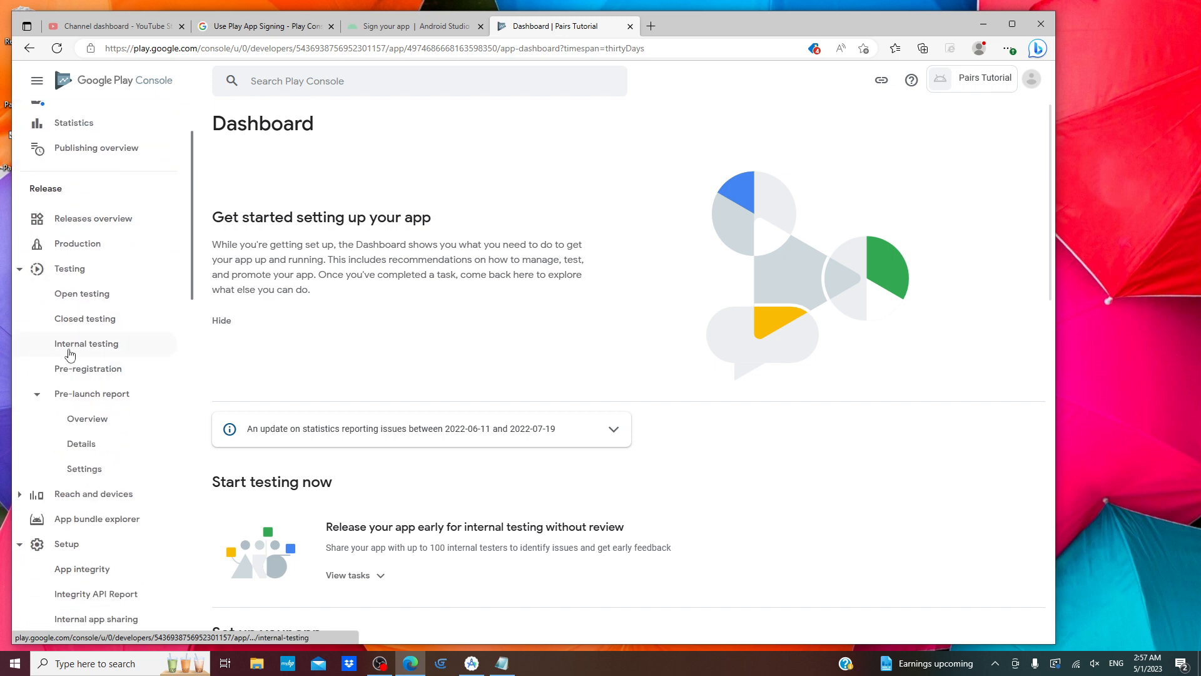
left_click(47, 346)
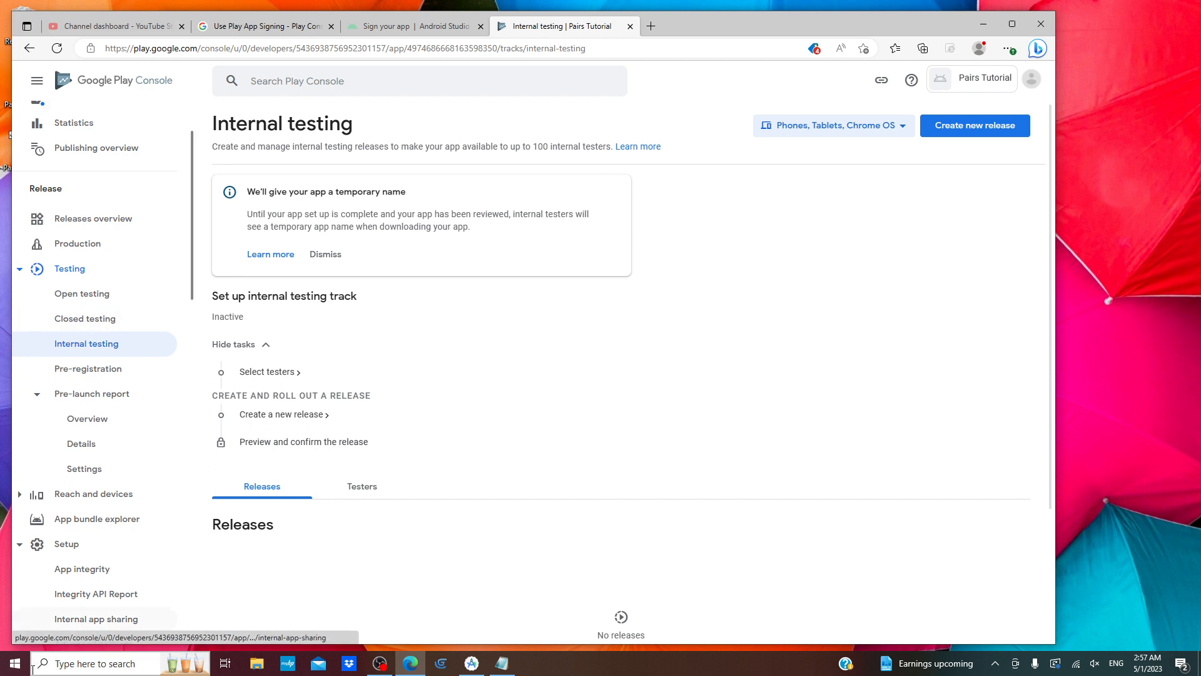
scroll(757, 325, "down", 3)
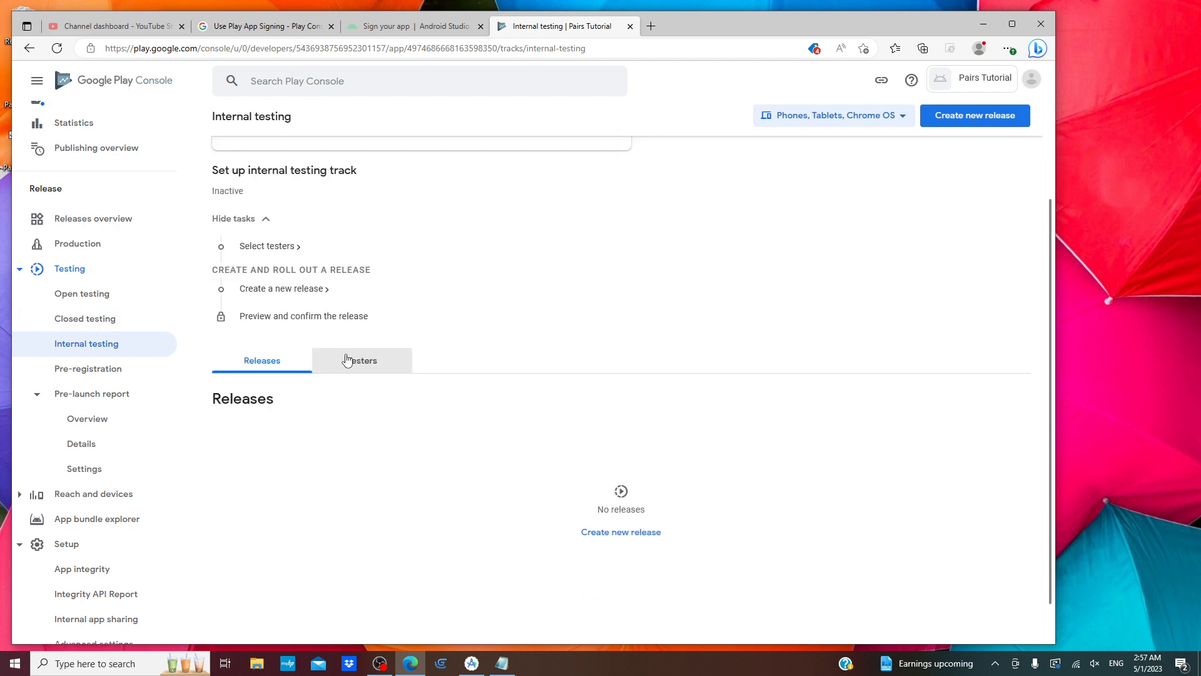
scroll(710, 414, "up", 3)
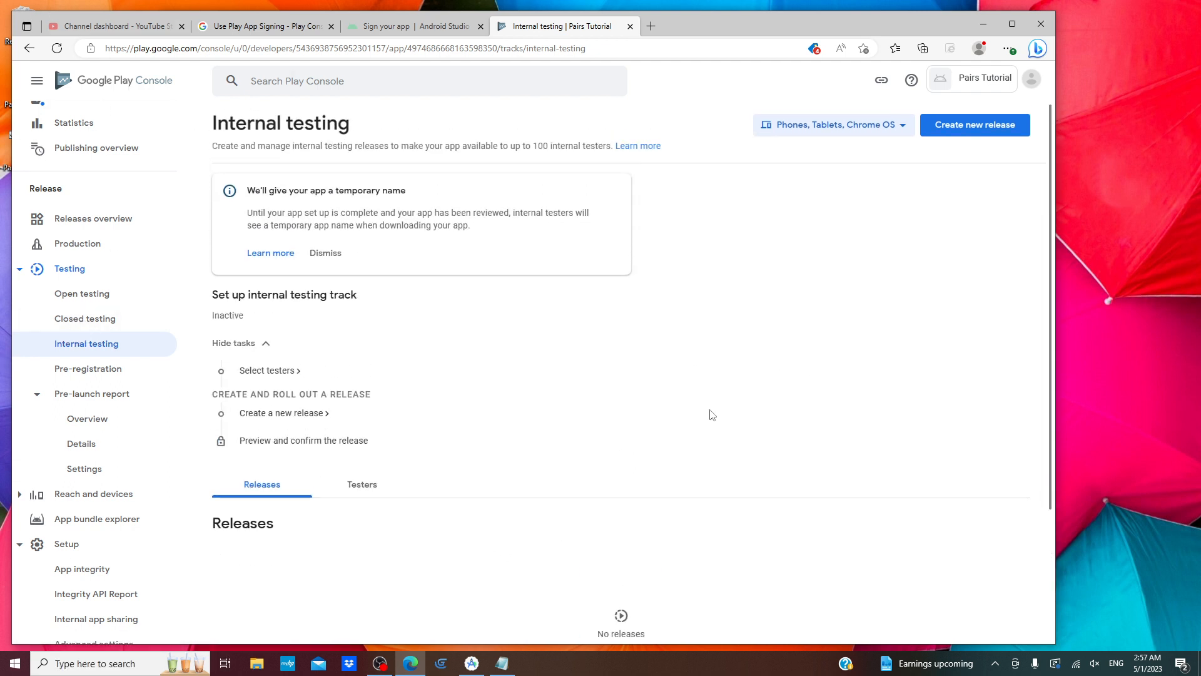
left_click(970, 137)
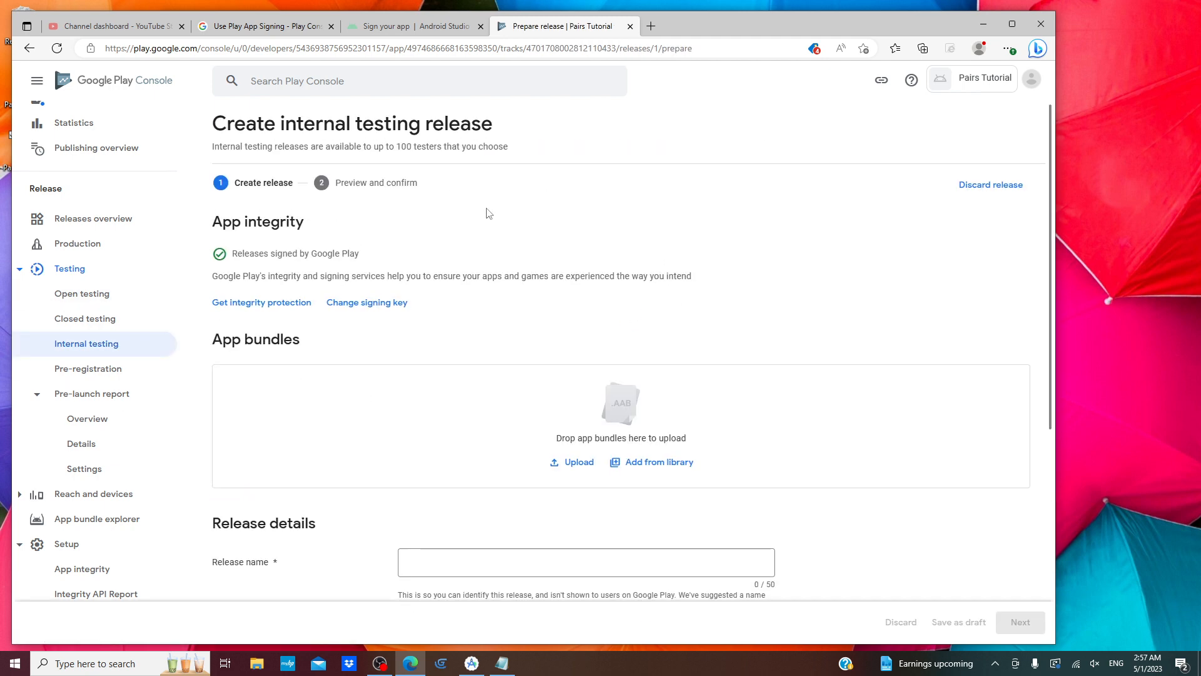
left_click_drag(228, 257, 370, 262)
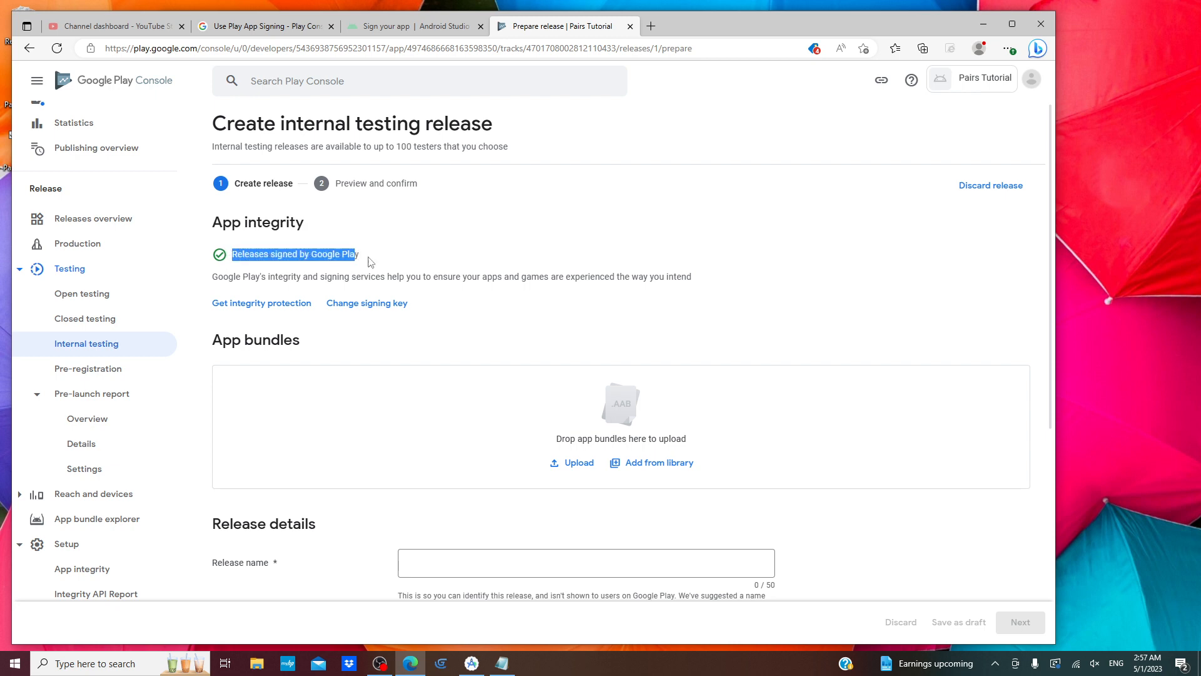
- Switch the app signing key to a Google-managed key and save it
left_click(382, 305)
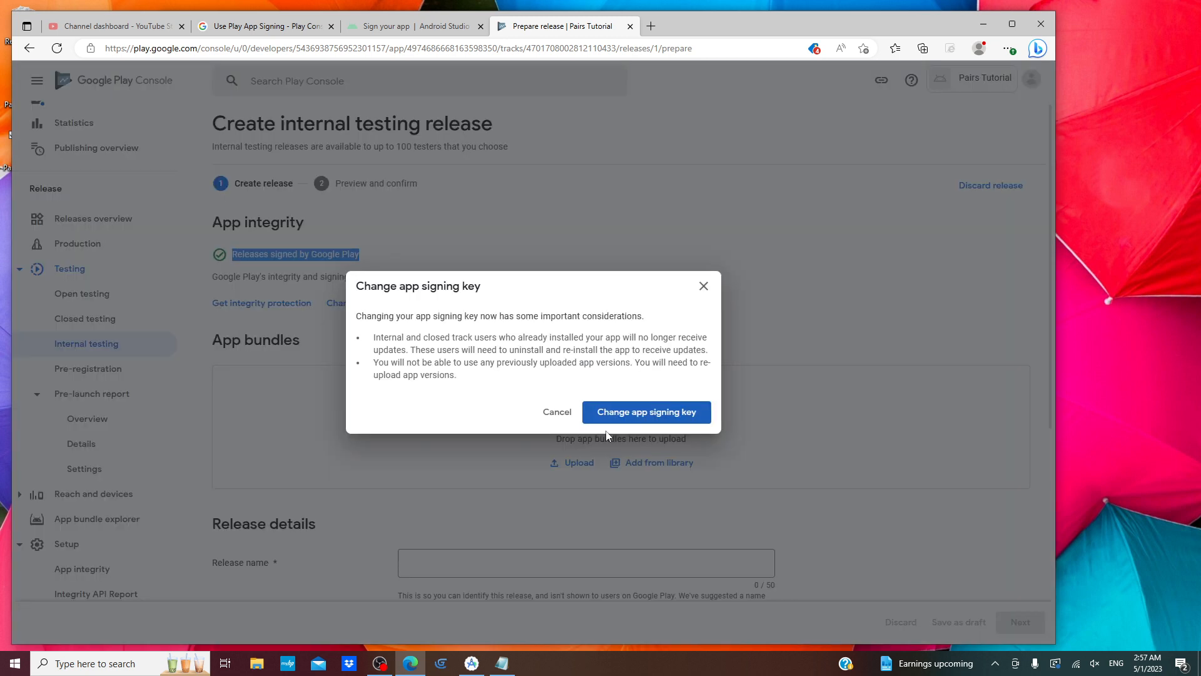
left_click(629, 418)
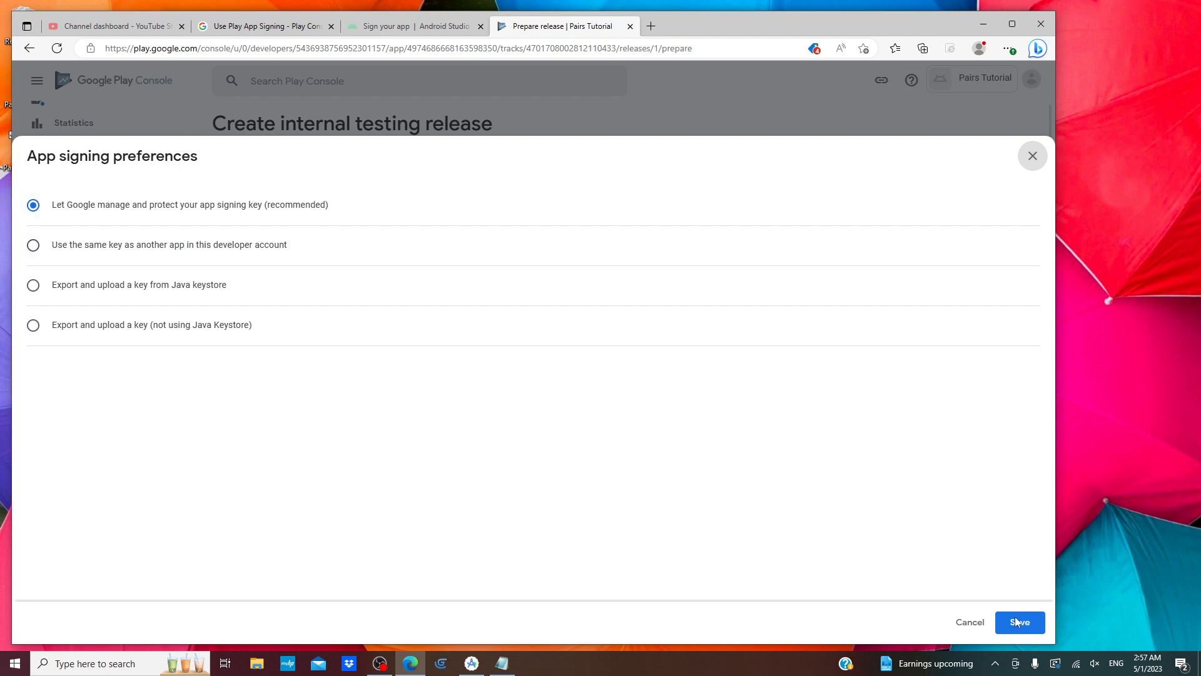
left_click(1029, 632)
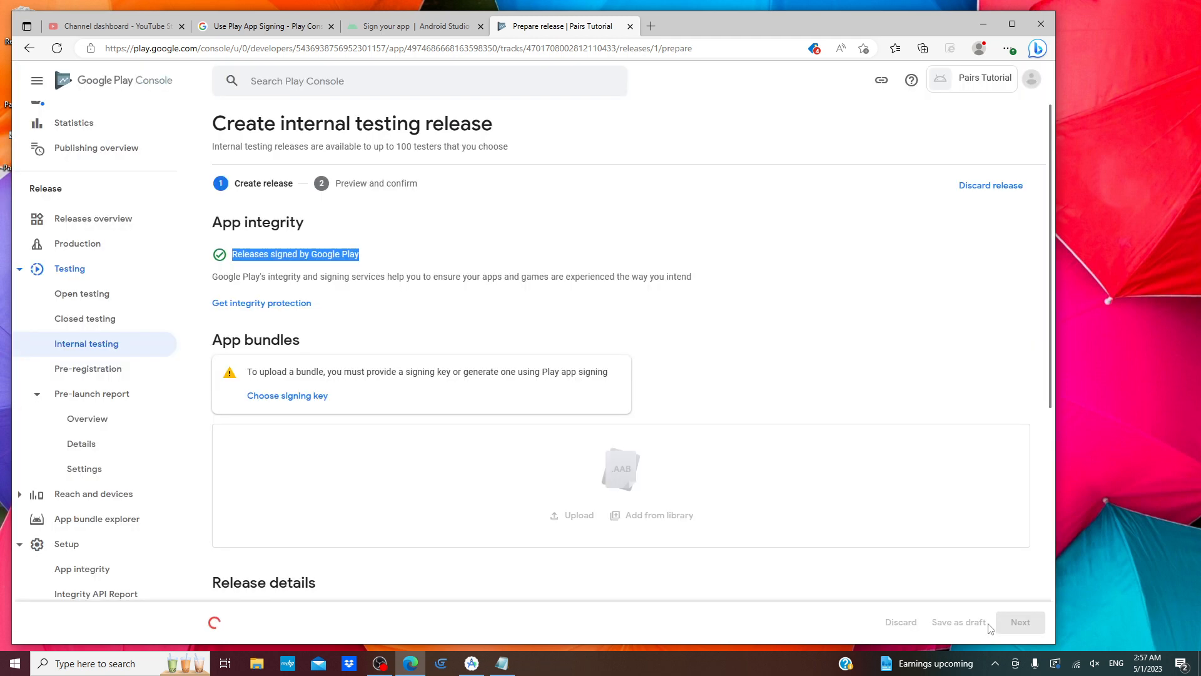
scroll(183, 421, "down", 3)
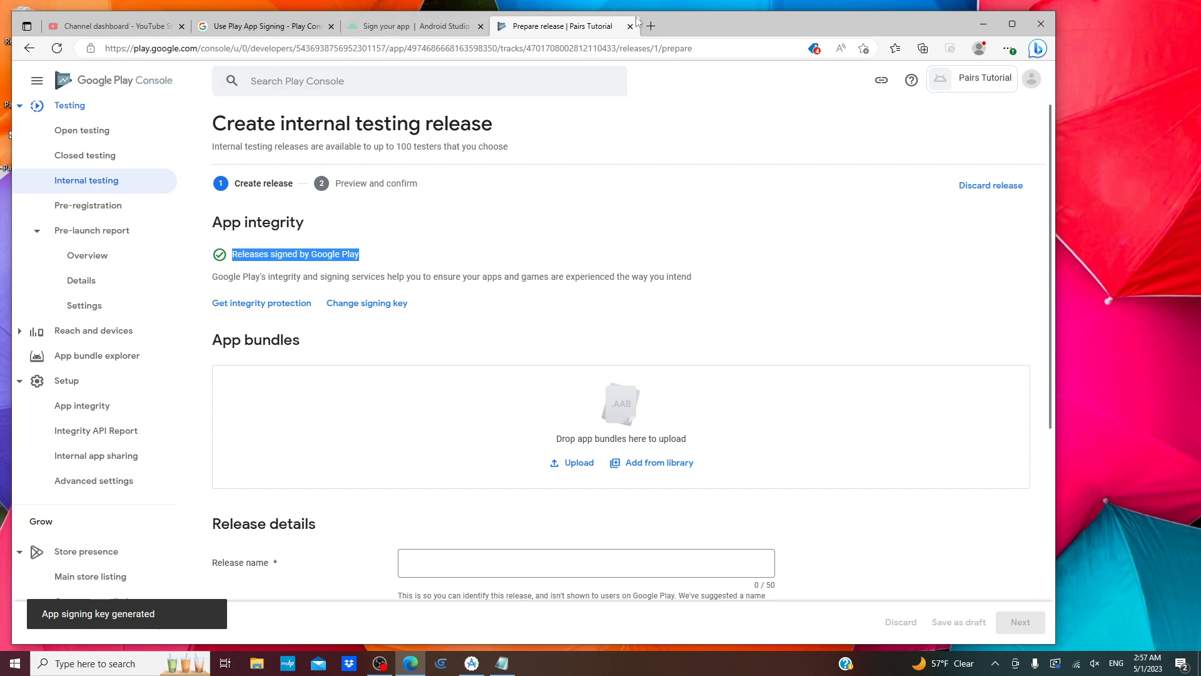
left_click_drag(705, 24, 879, 41)
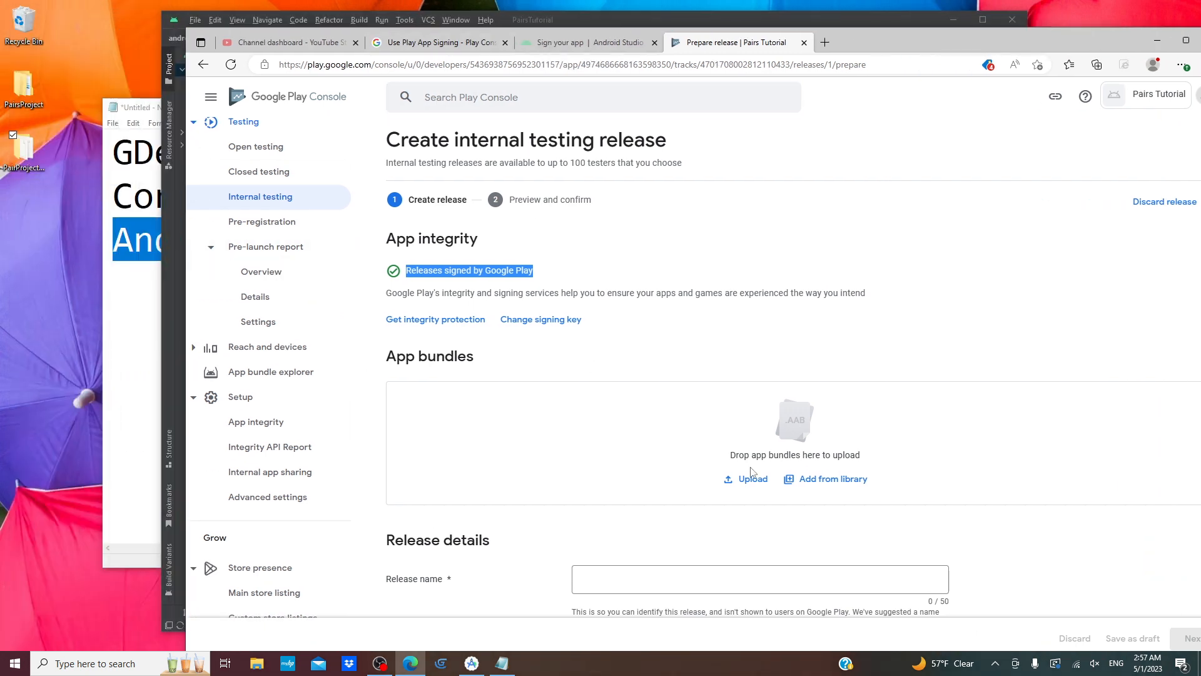
- Re-save Google-managed signing, then reopen the Change app signing key warning to review options
left_click(530, 320)
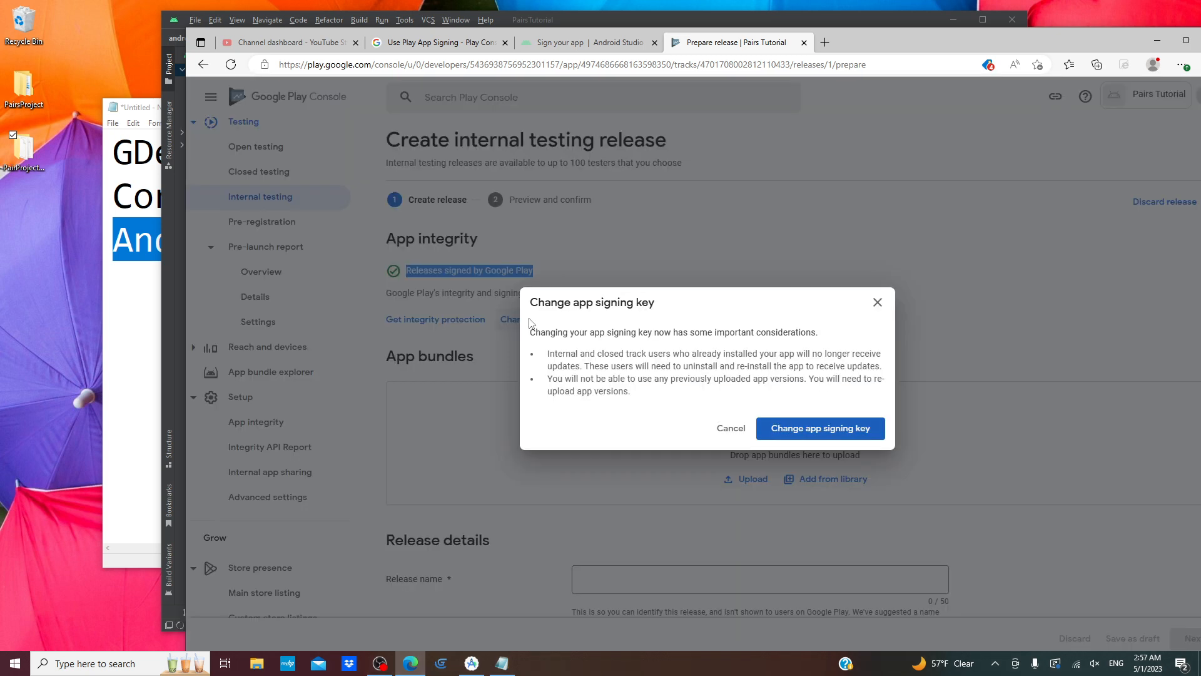
left_click(810, 429)
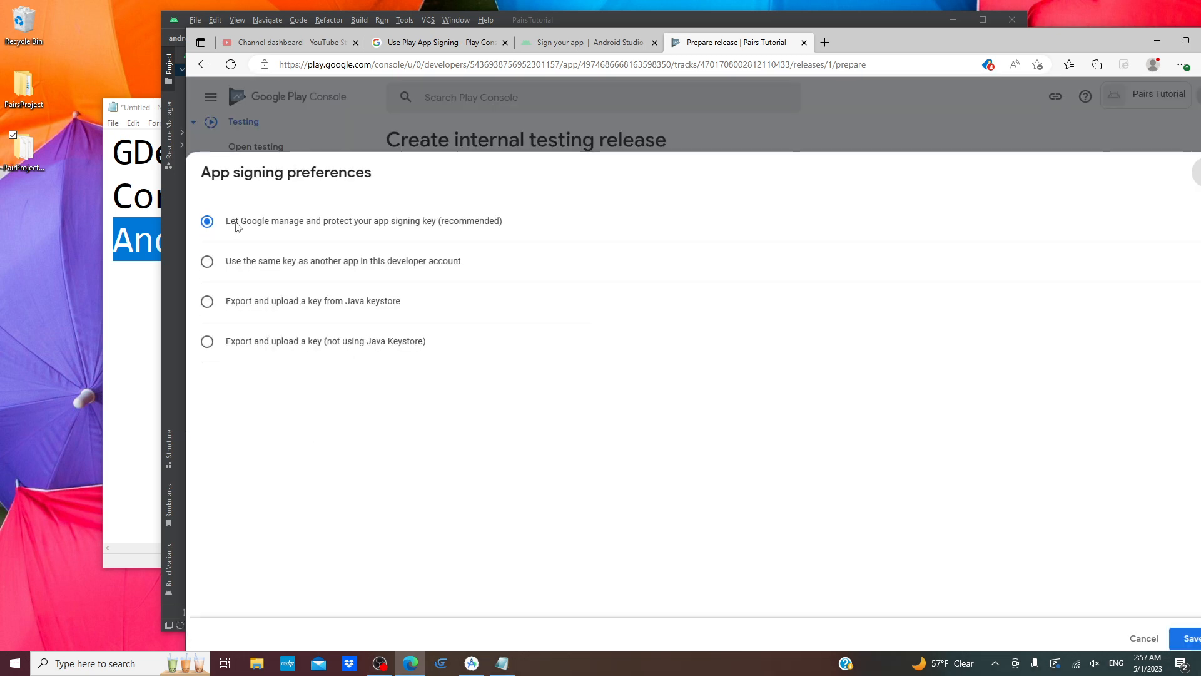
left_click(1179, 638)
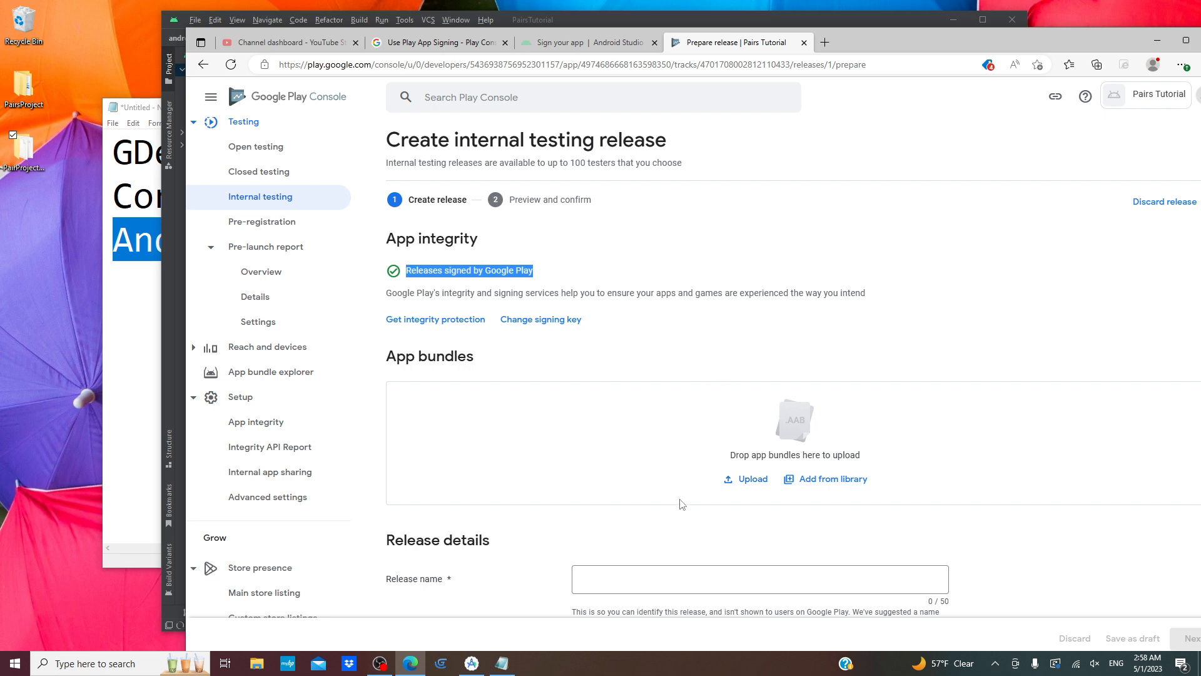
scroll(620, 462, "down", 2)
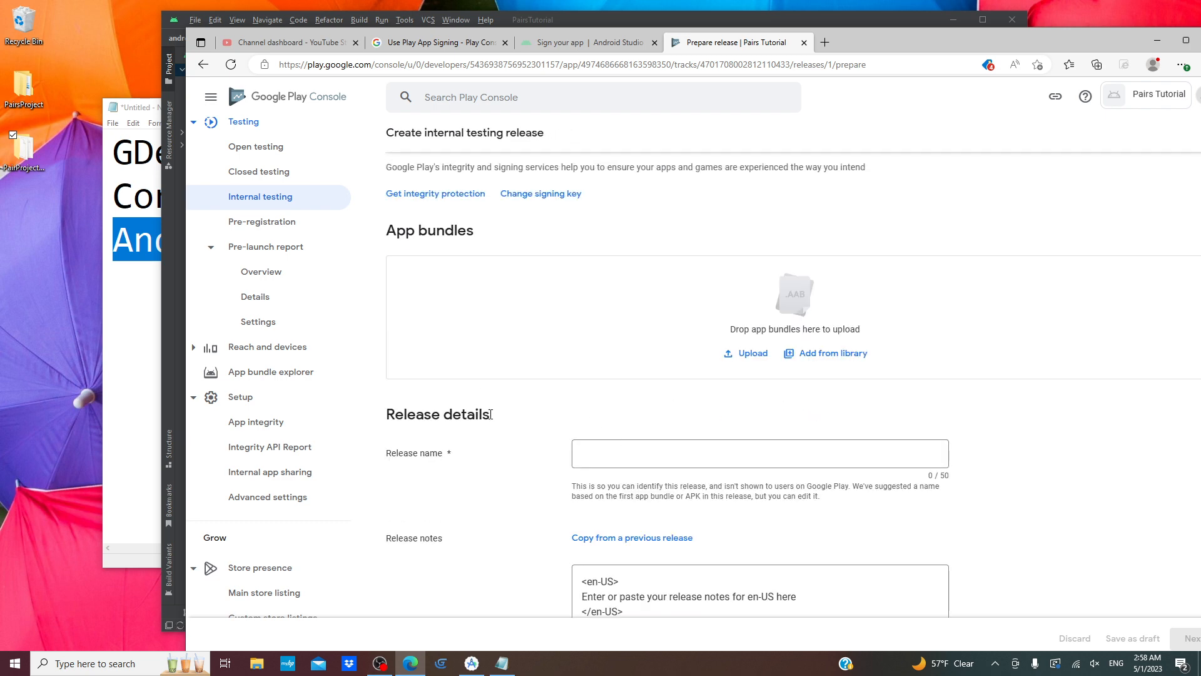
scroll(460, 476, "up", 2)
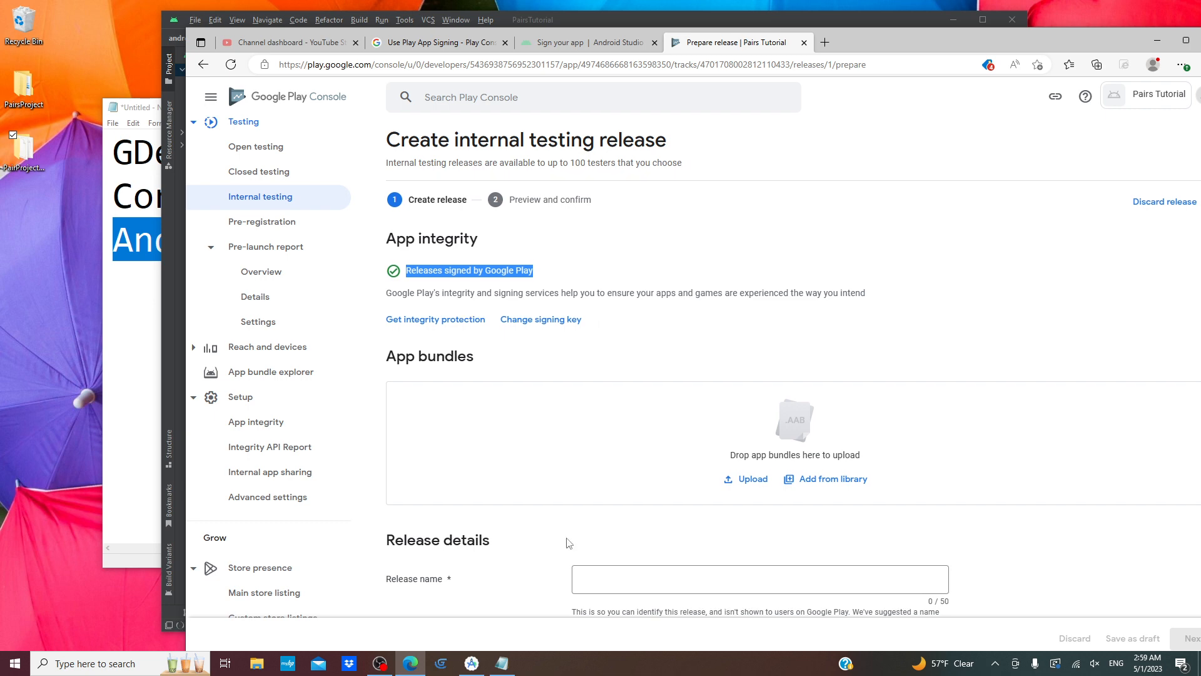
left_click(518, 322)
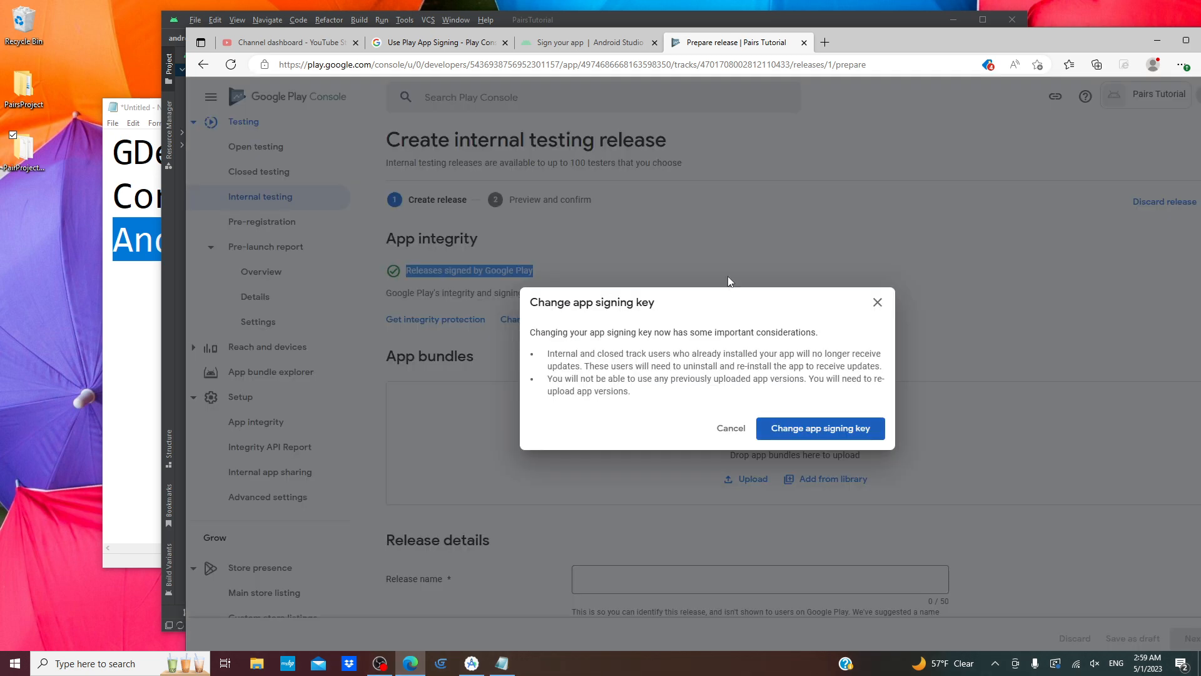
left_click(803, 433)
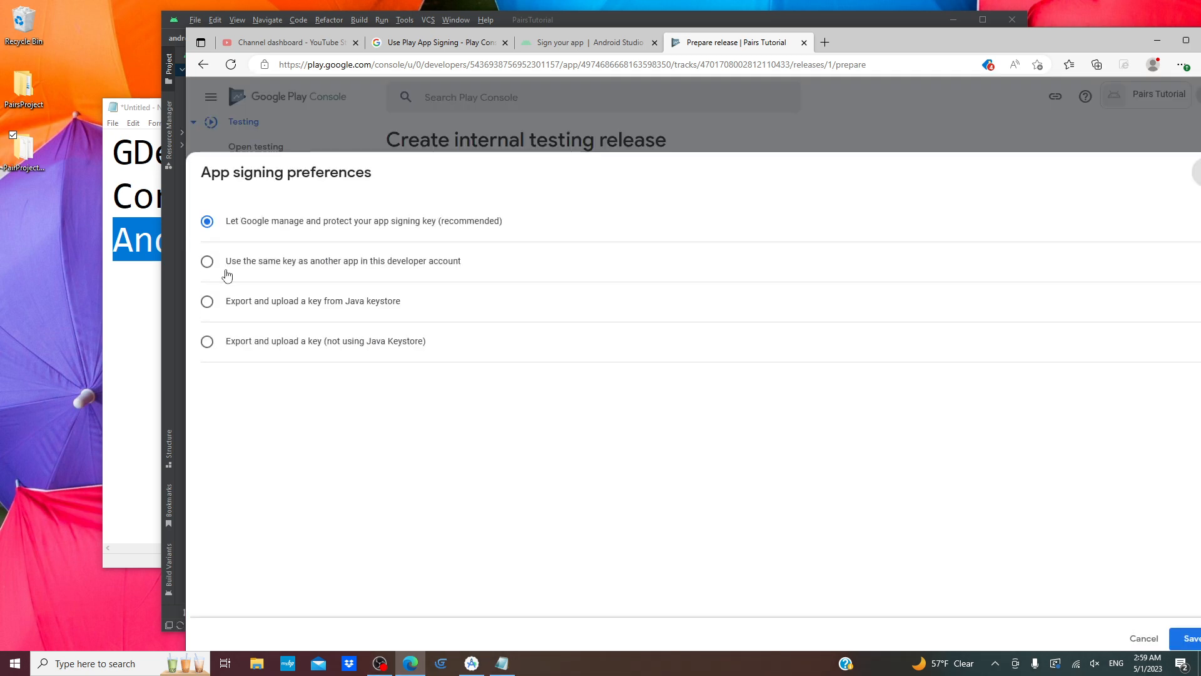
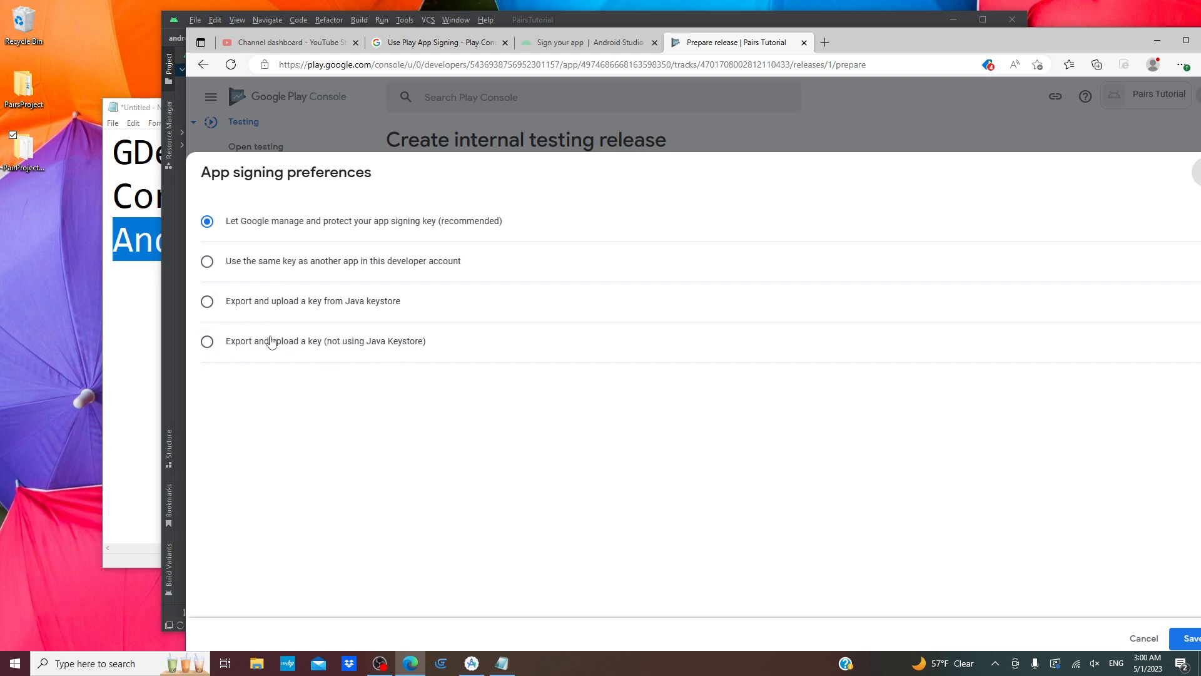
- Select 'Export and upload a key from Java keystore' in App signing preferences to reveal the PEPK instructions
left_click(209, 342)
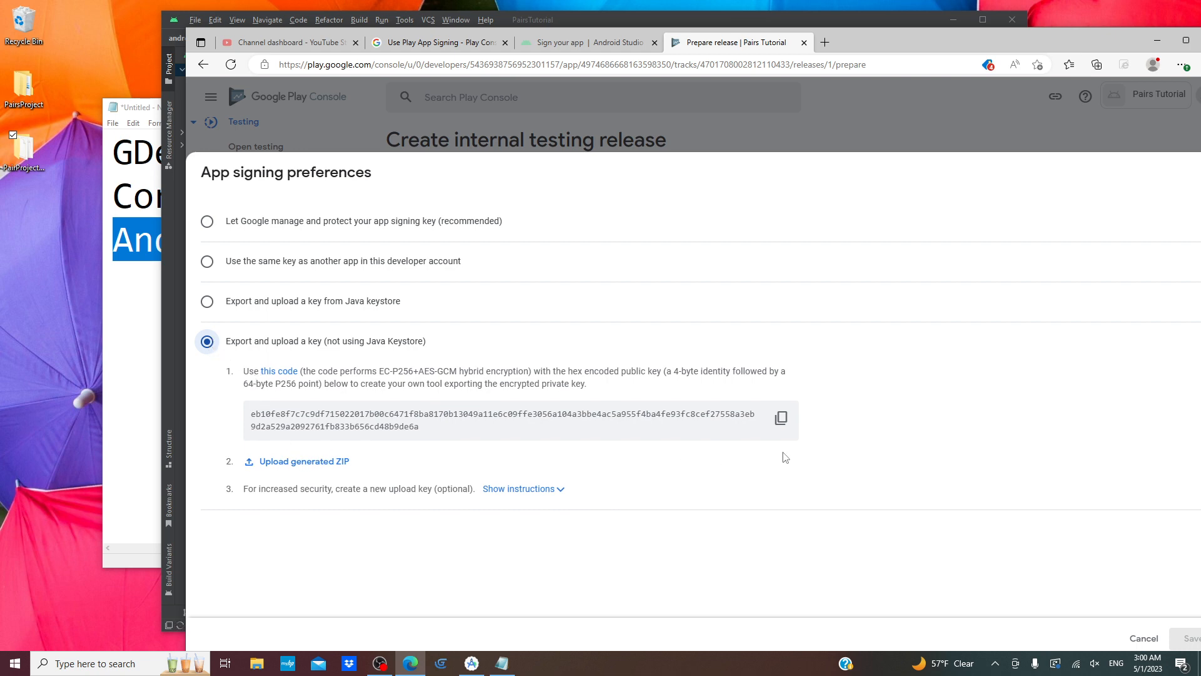
left_click(208, 305)
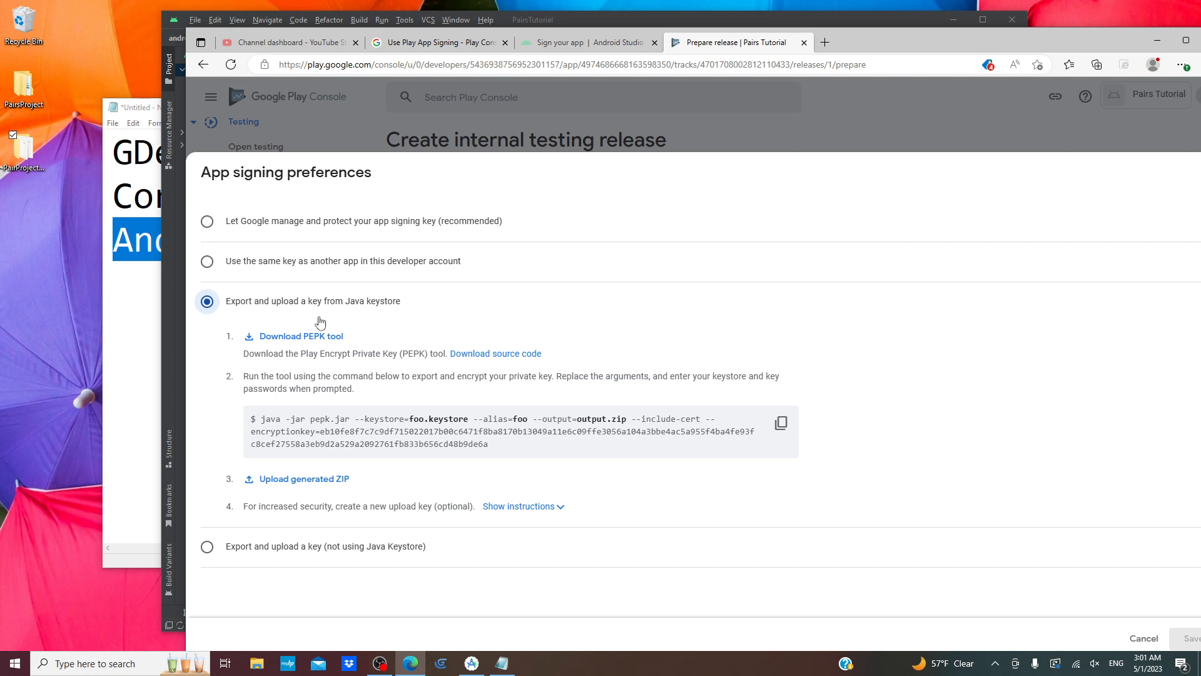
left_click(623, 17)
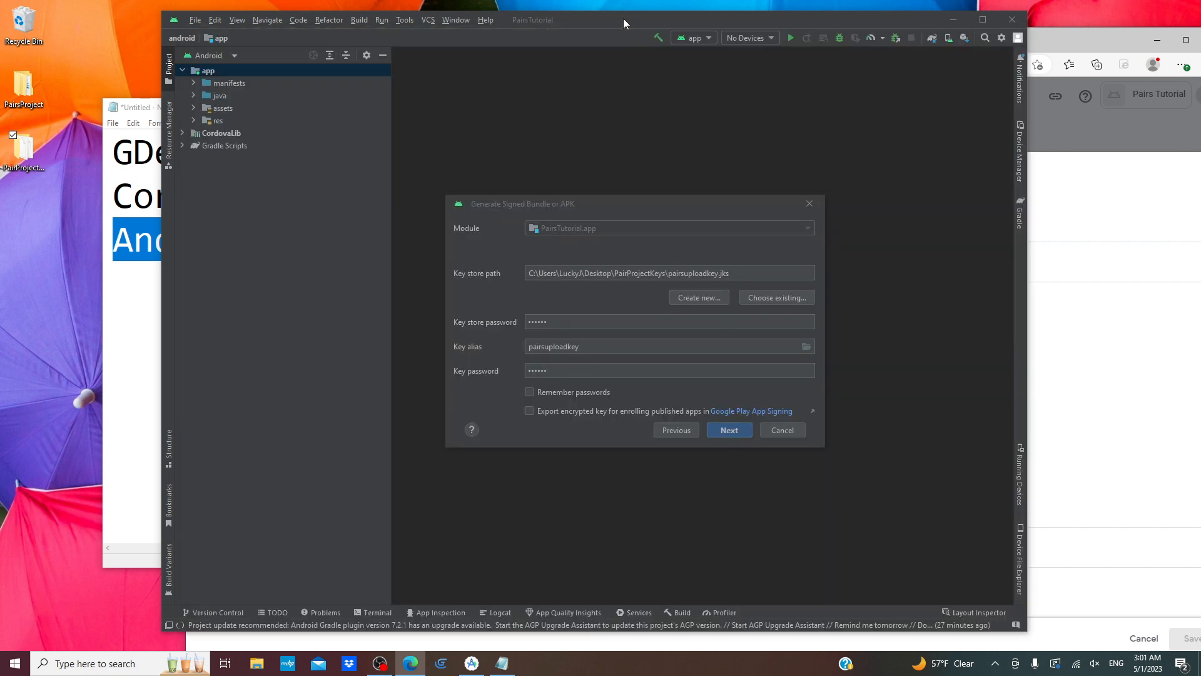
left_click(529, 410)
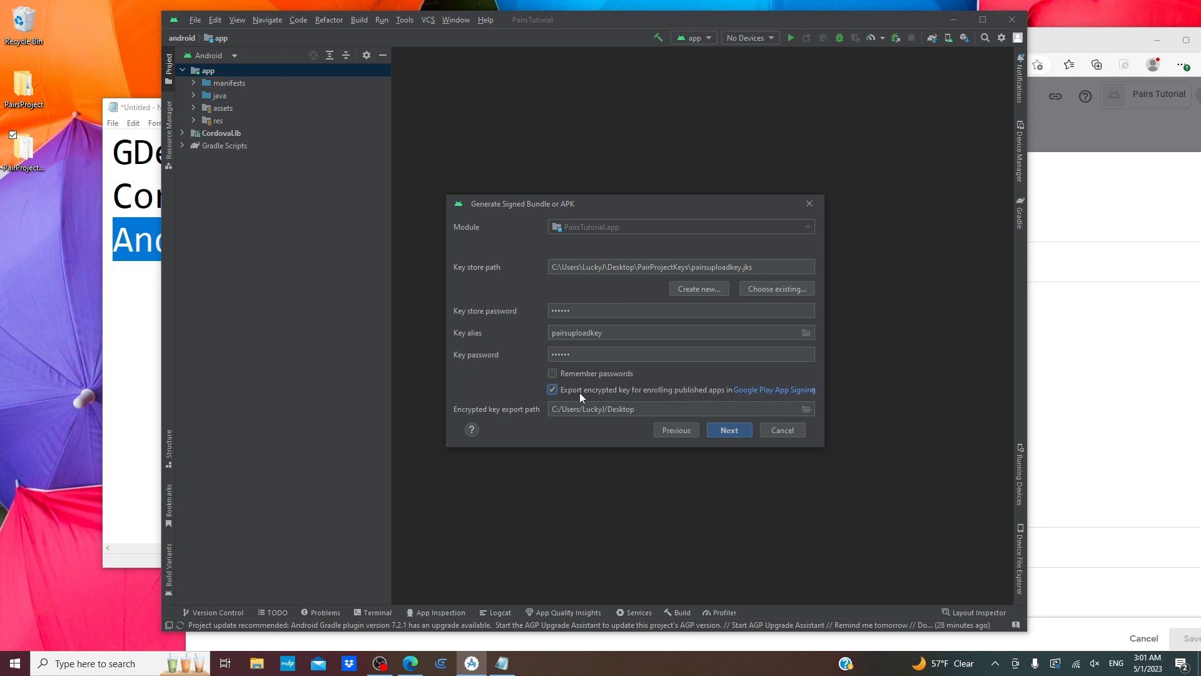
left_click(553, 390)
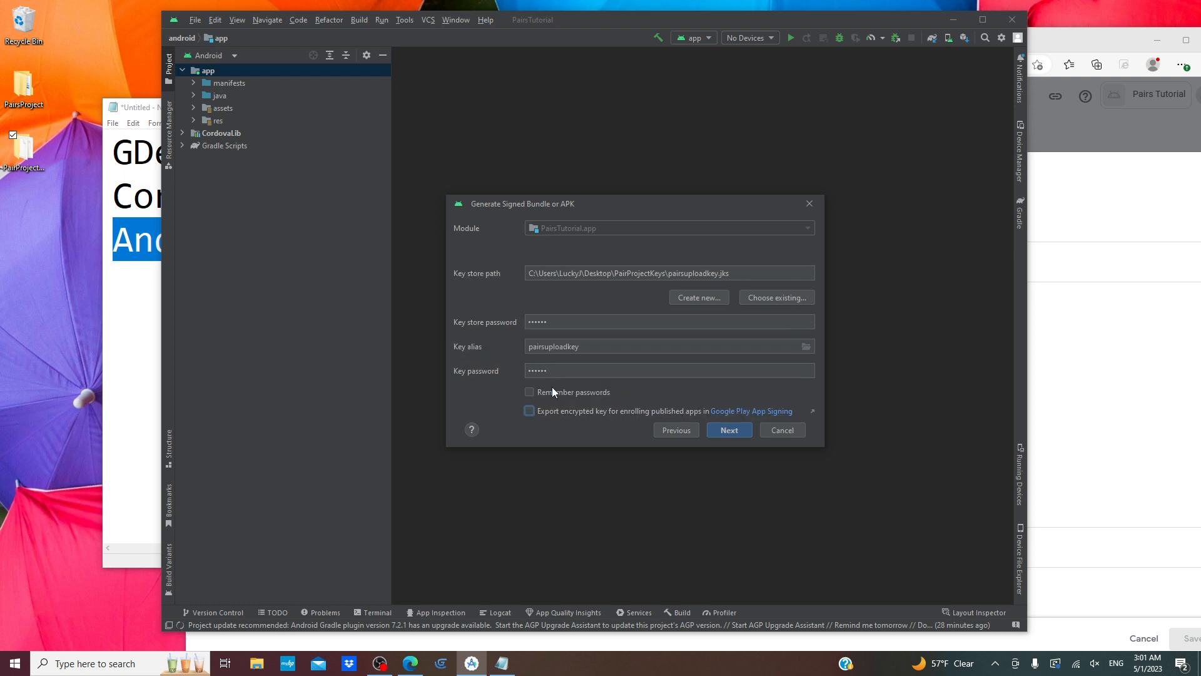
left_click(1090, 38)
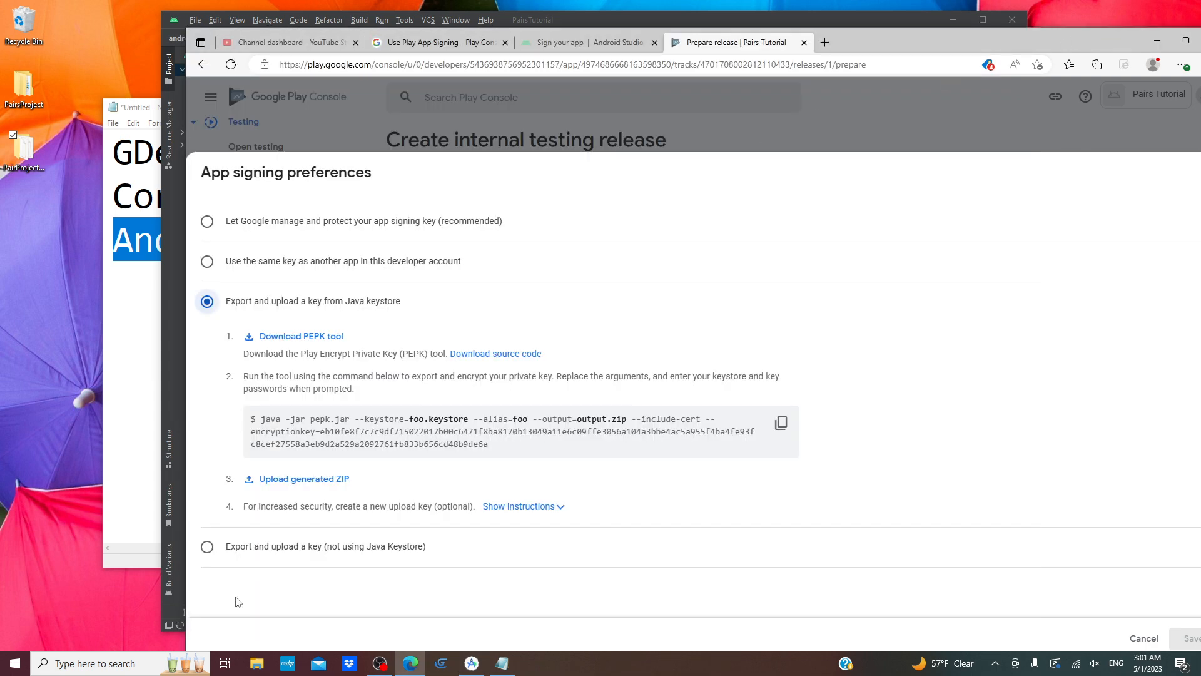
left_click(882, 19)
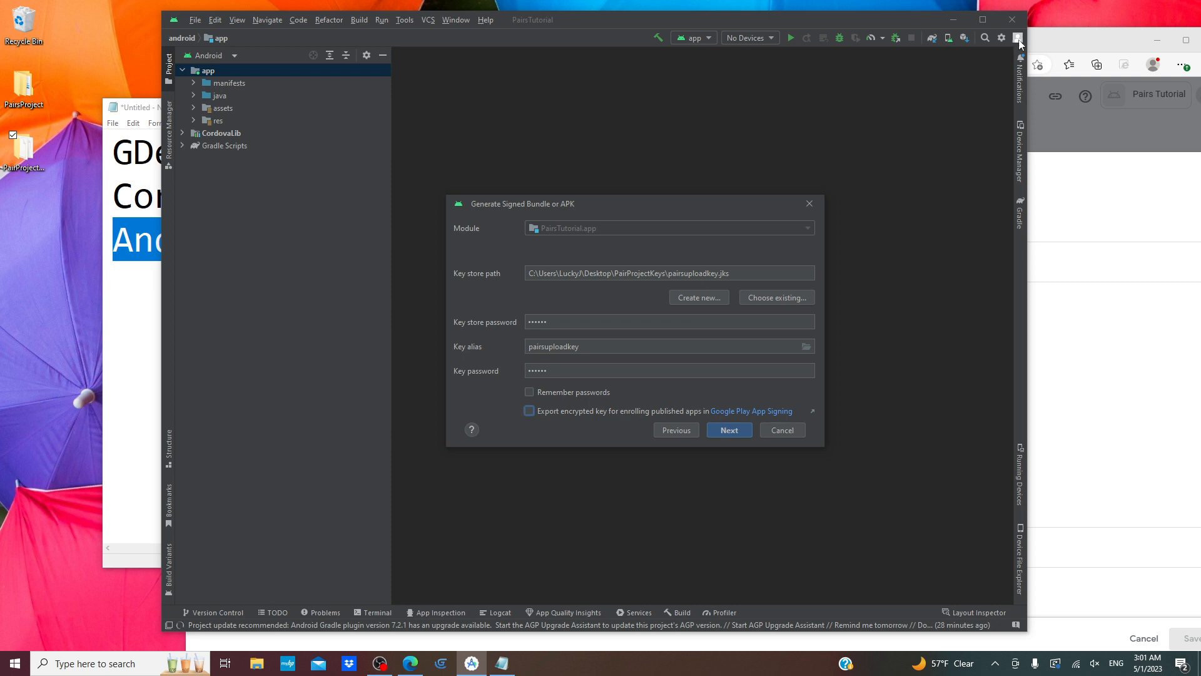
left_click(1113, 40)
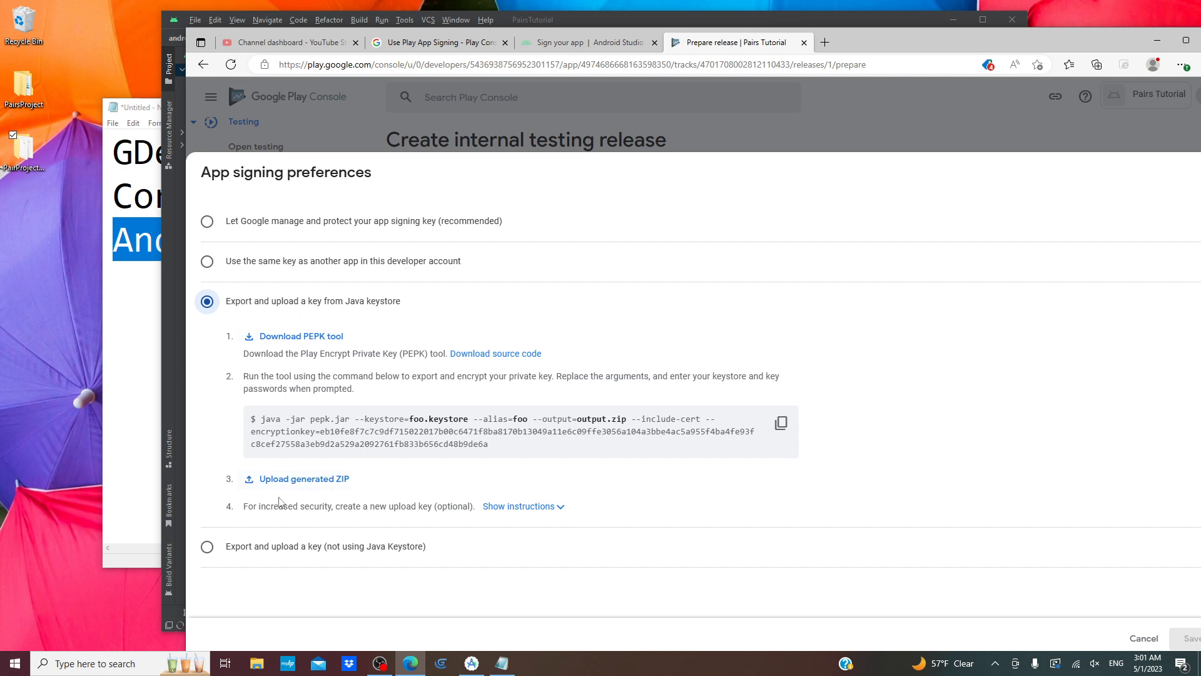
left_click(207, 548)
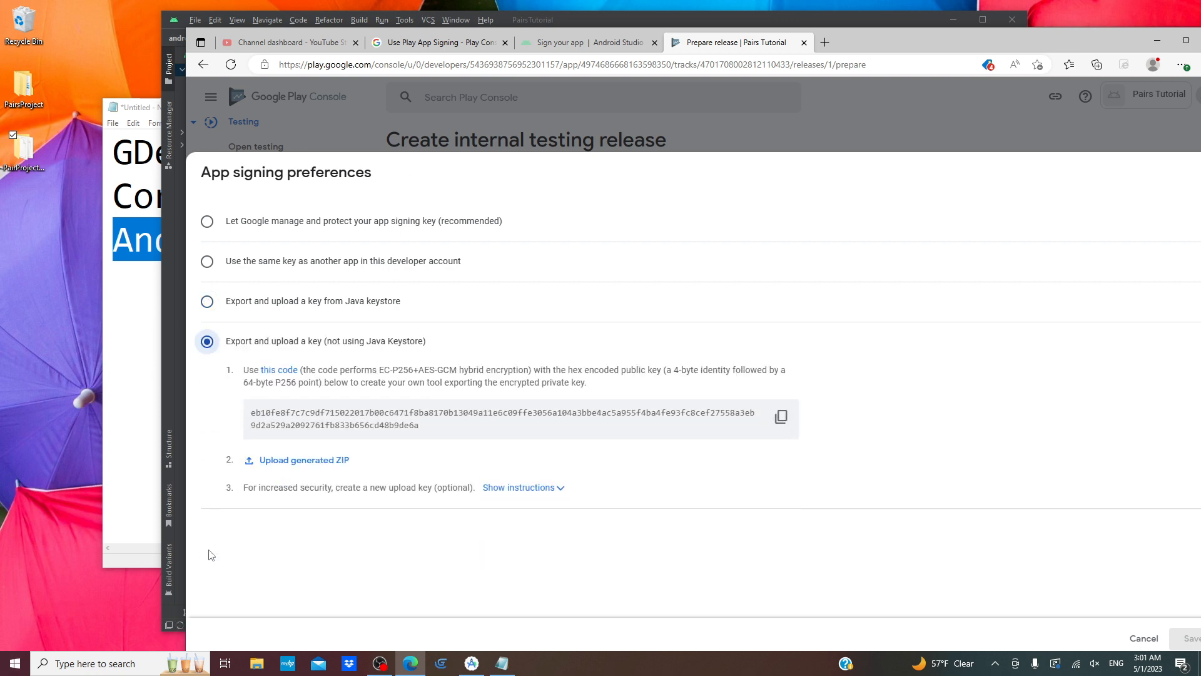
left_click(210, 306)
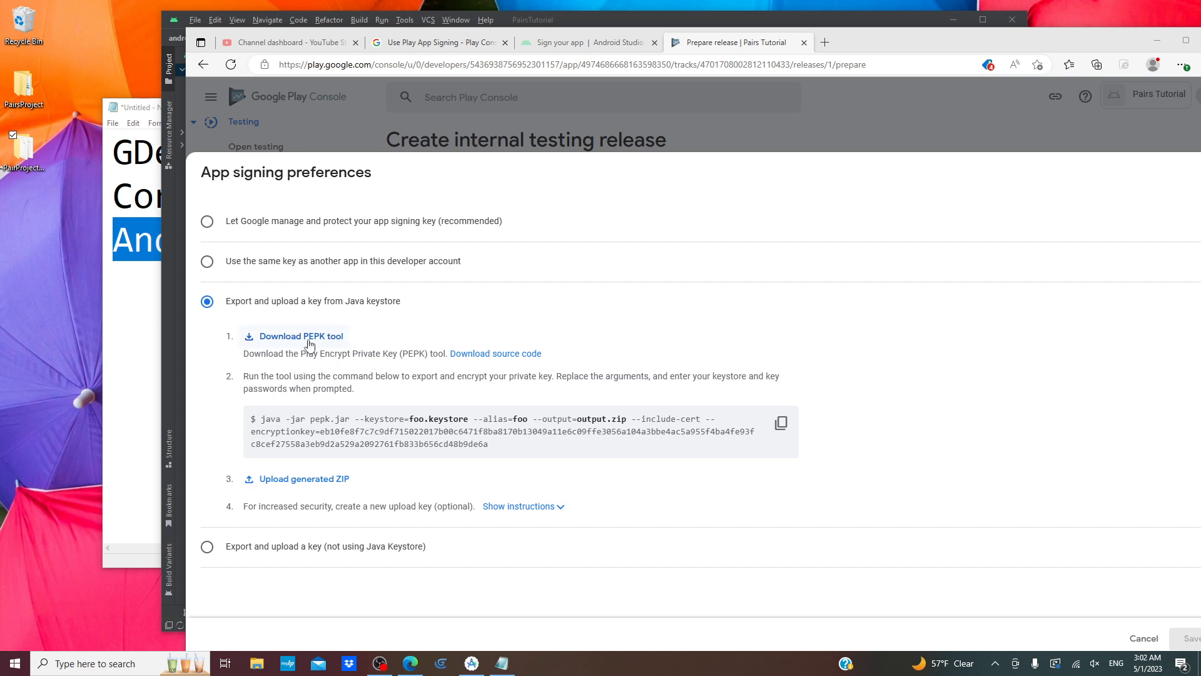
- Download the PEPK tool (pepk.jar) from Play Console and show it in its folder
left_click(283, 342)
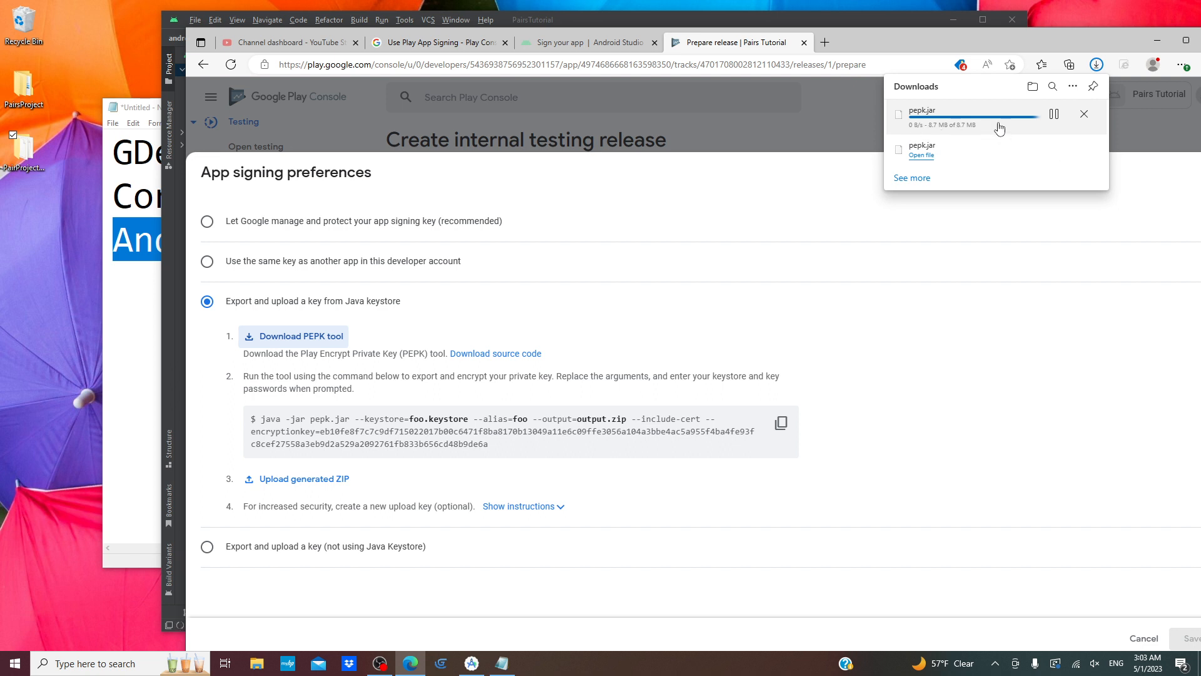
left_click(1053, 114)
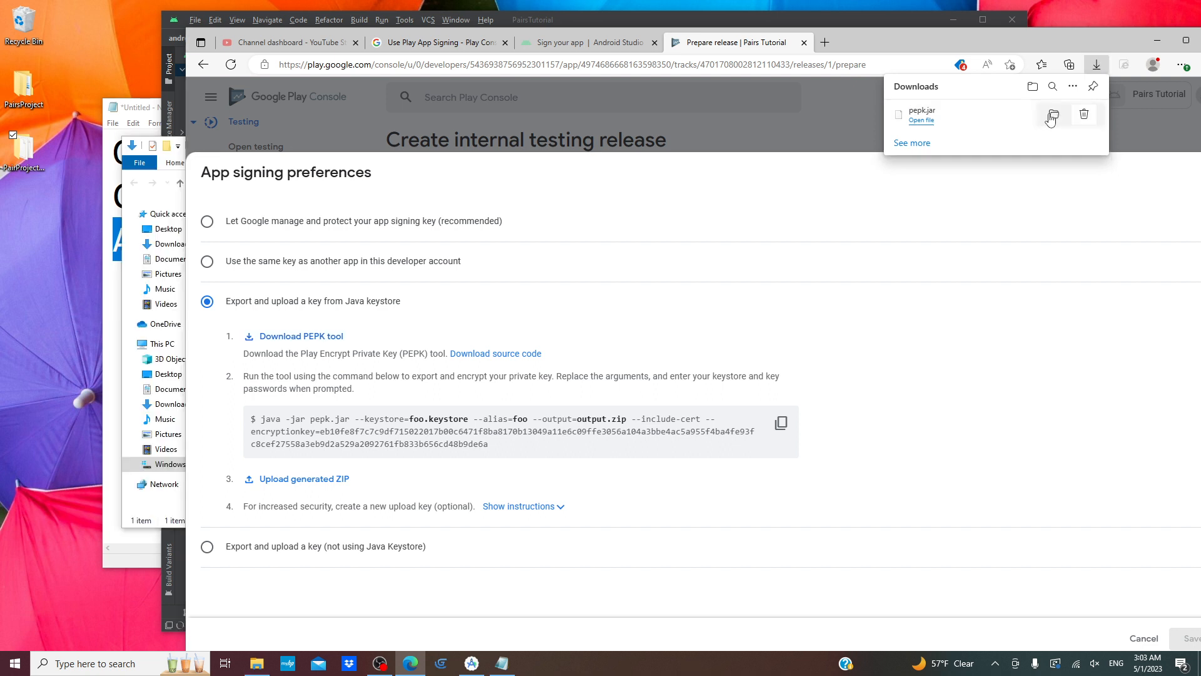
left_click(145, 199)
left_click_drag(306, 152, 468, 201)
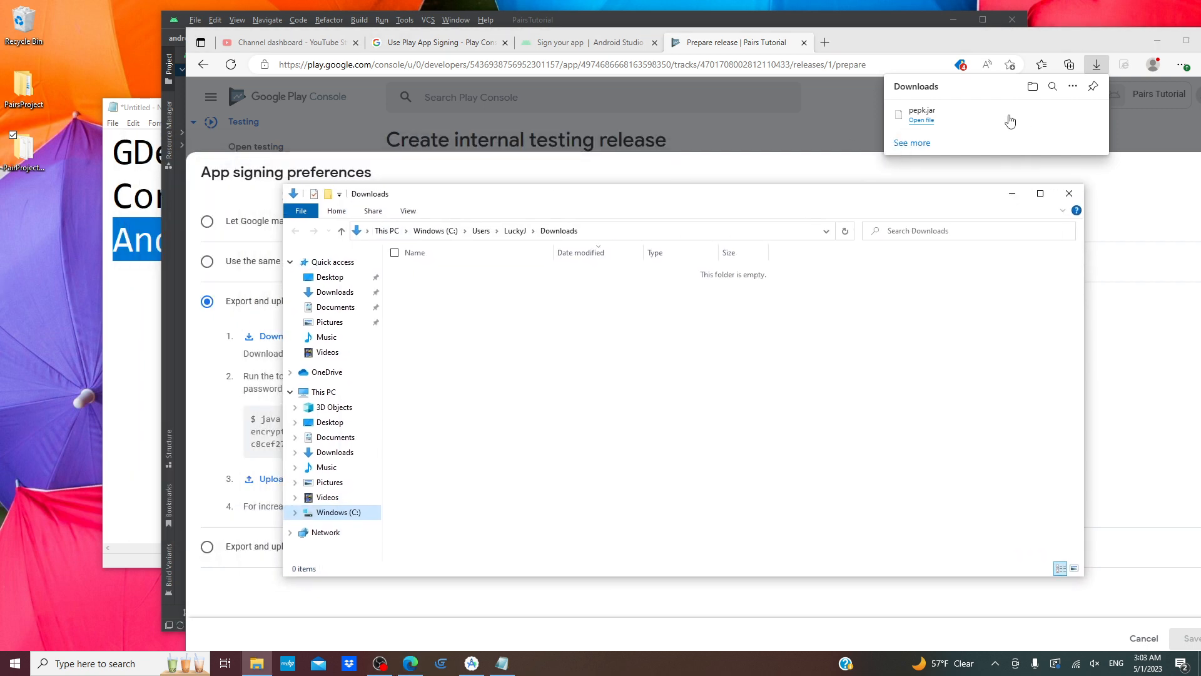
- Open the Downloads folder holding pepk.jar in File Explorer
left_click(1056, 115)
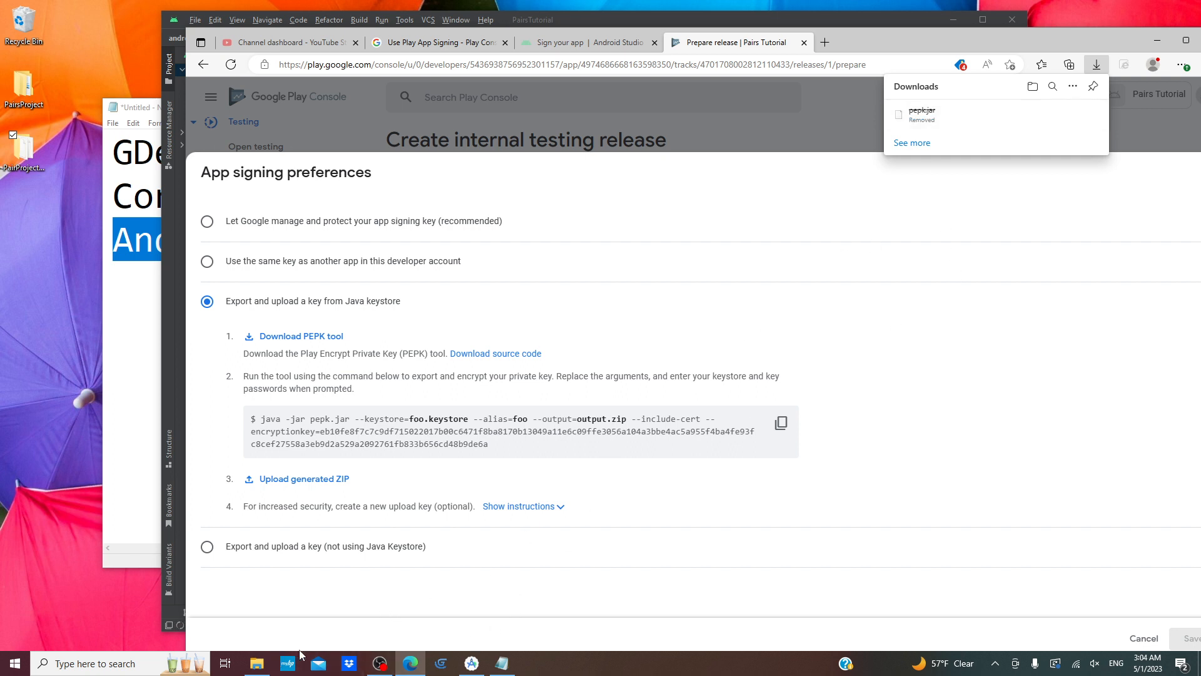
mouse_move(406, 667)
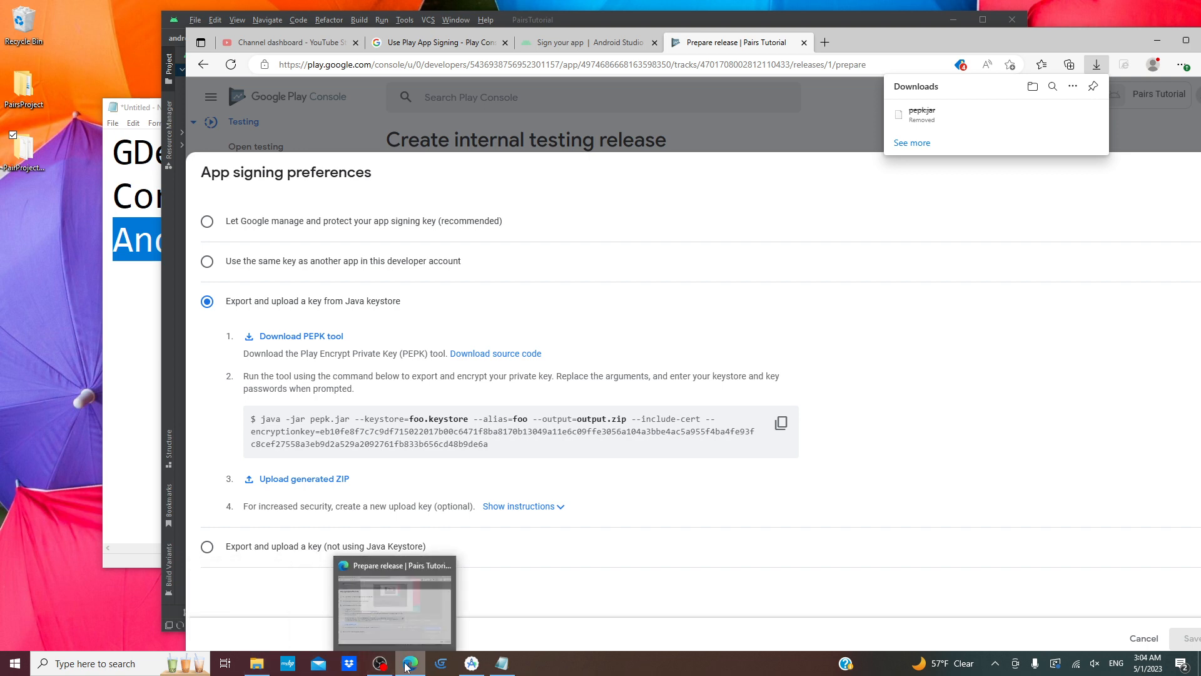
left_click(256, 663)
left_click_drag(462, 197, 531, 172)
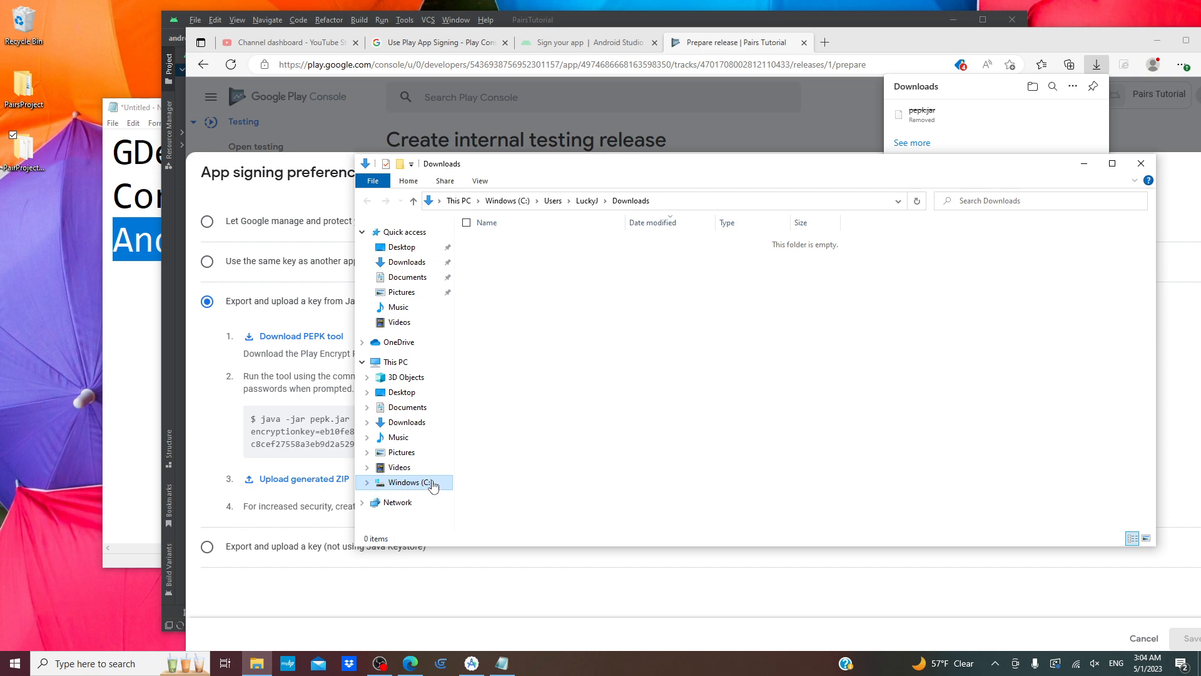
- In File Explorer, open C:\Program Files\Android
left_click(406, 483)
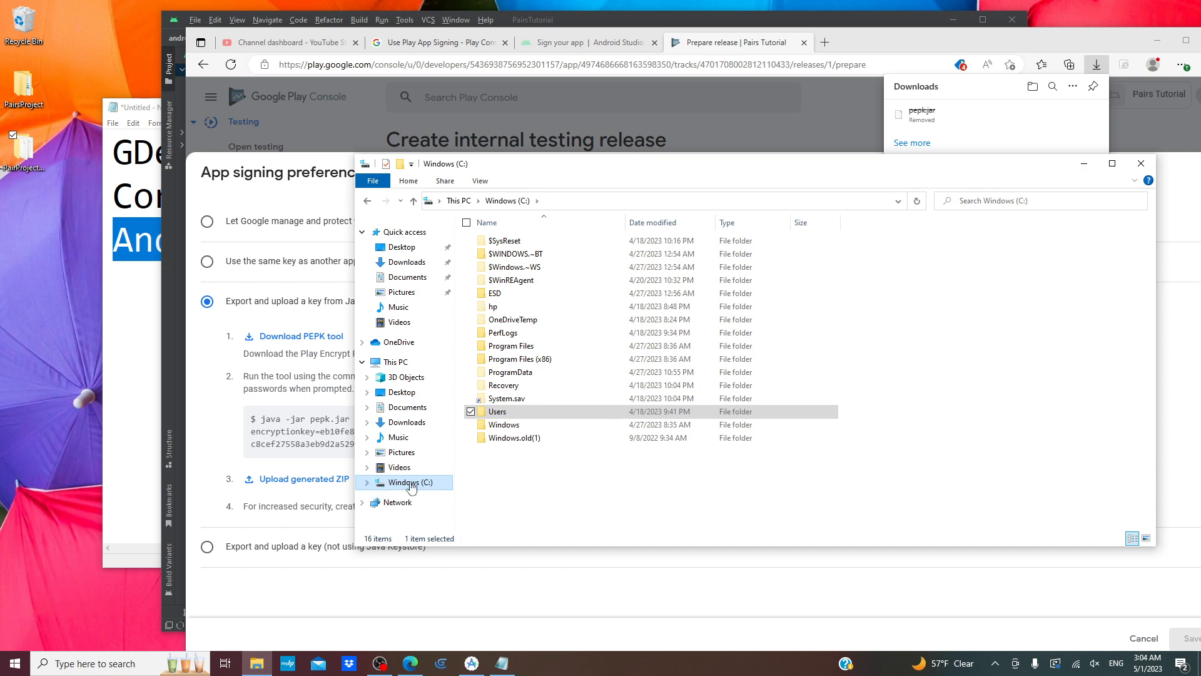
left_click(507, 348)
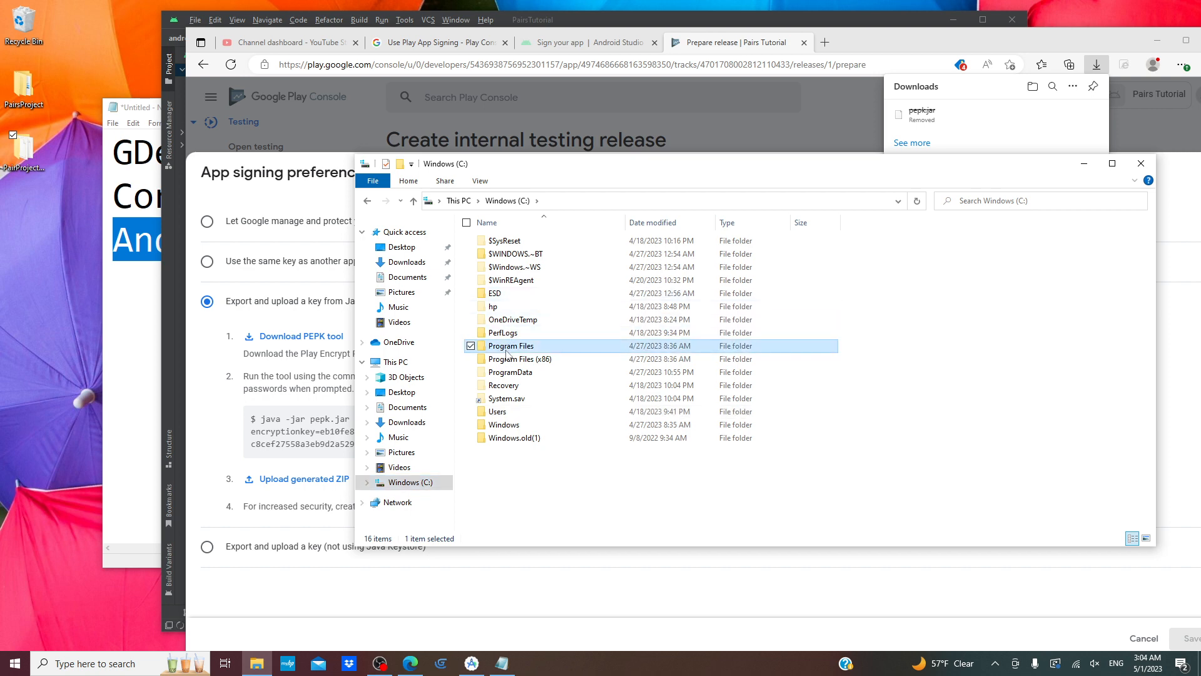
double_click(508, 349)
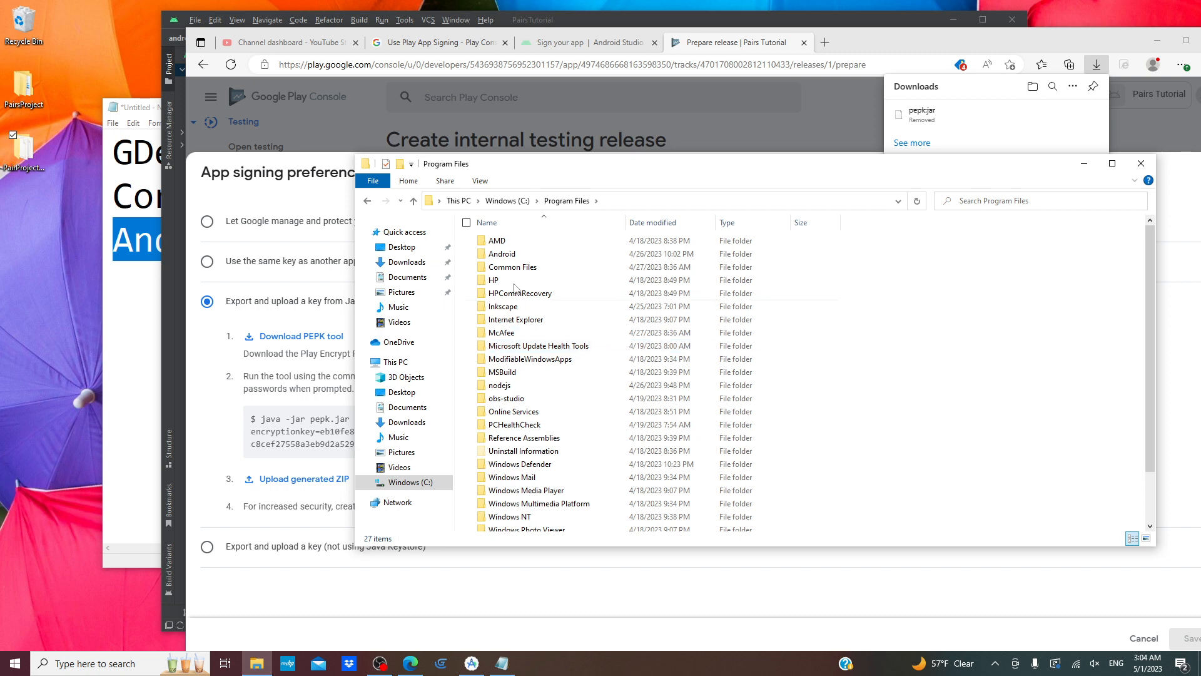
left_click(506, 255)
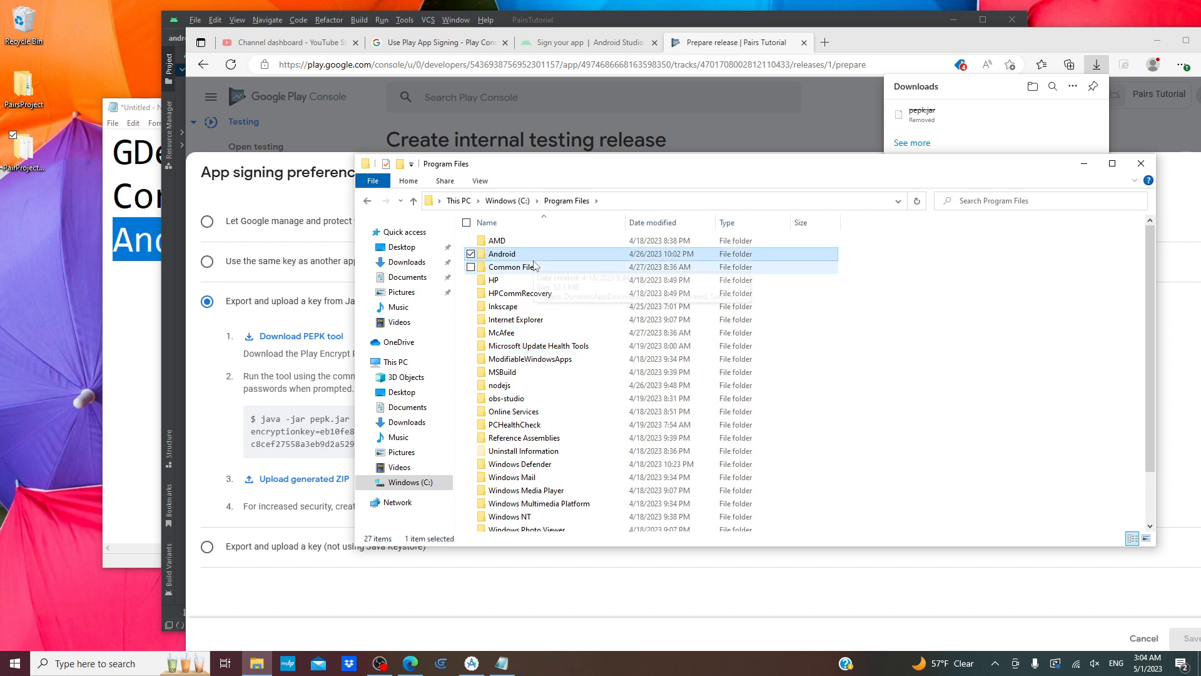
key("Return")
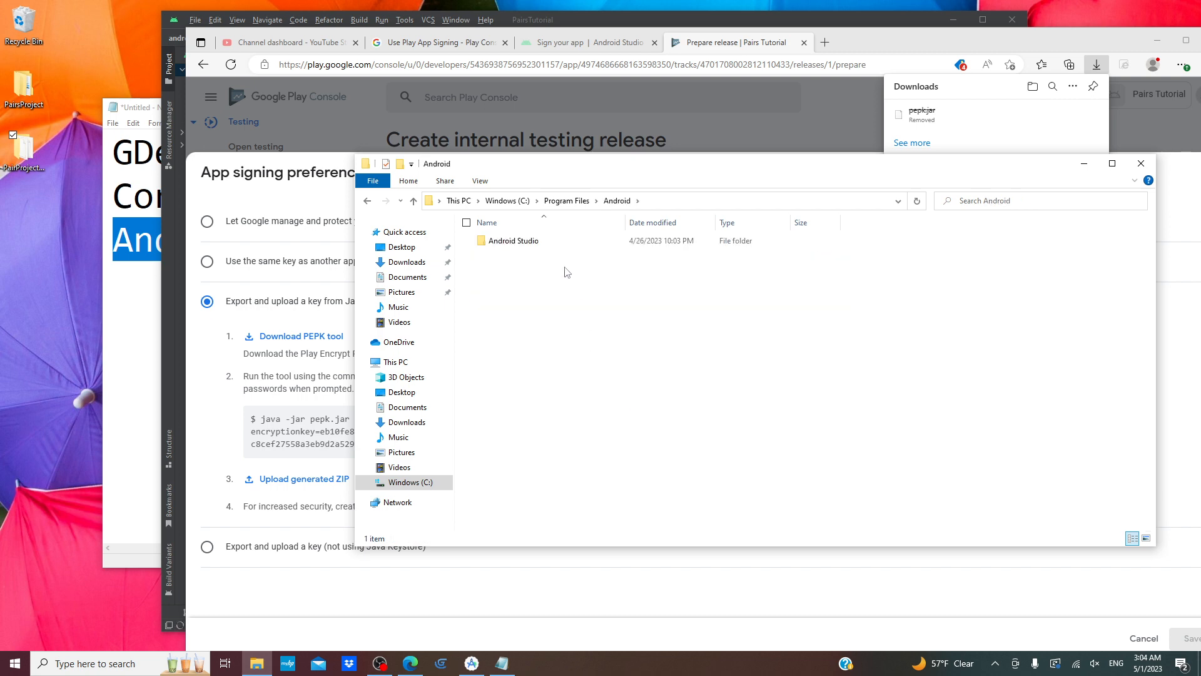
- Go into Android Studio\jbr\bin and drag pepk.jar into that folder
left_click(537, 244)
key("Return")
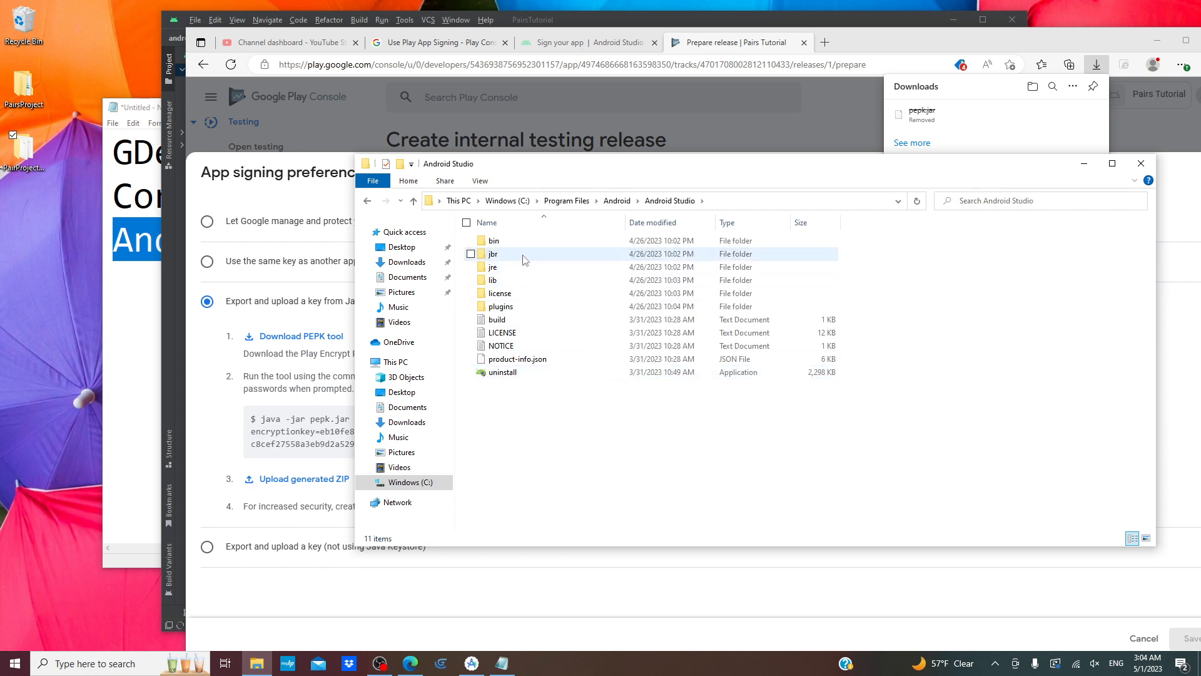
left_click(525, 257)
key("Return")
left_click(534, 245)
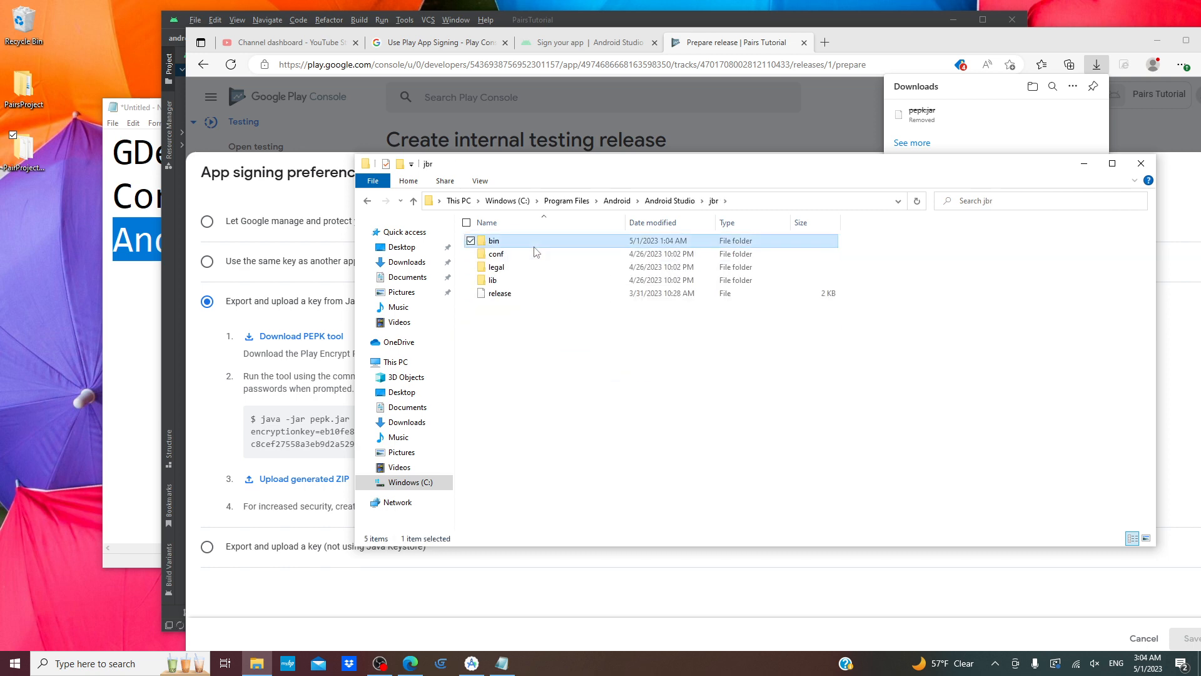
key("Return")
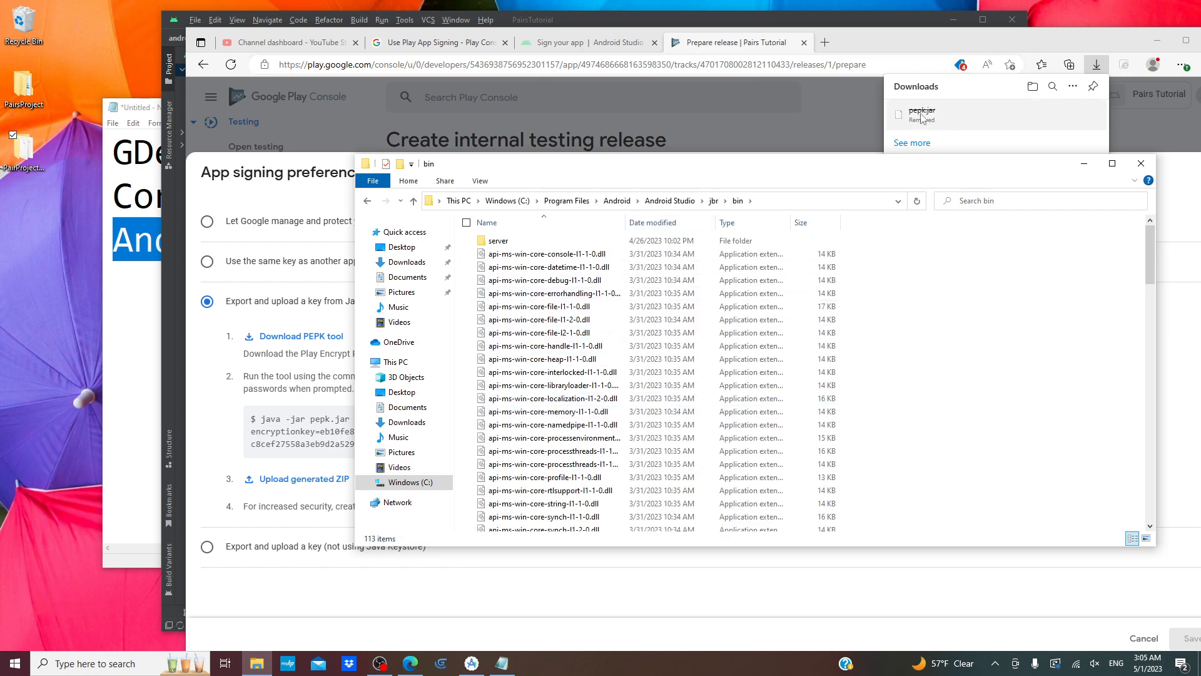
left_click_drag(908, 115, 878, 100)
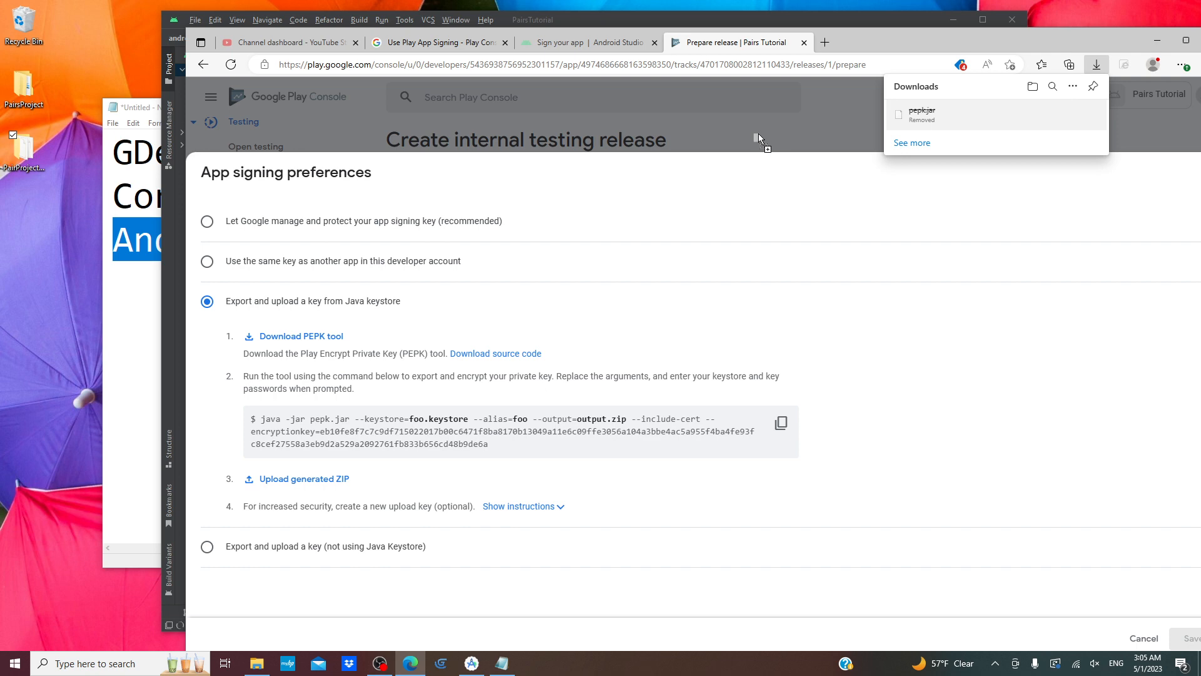
left_click_drag(759, 133, 418, 605)
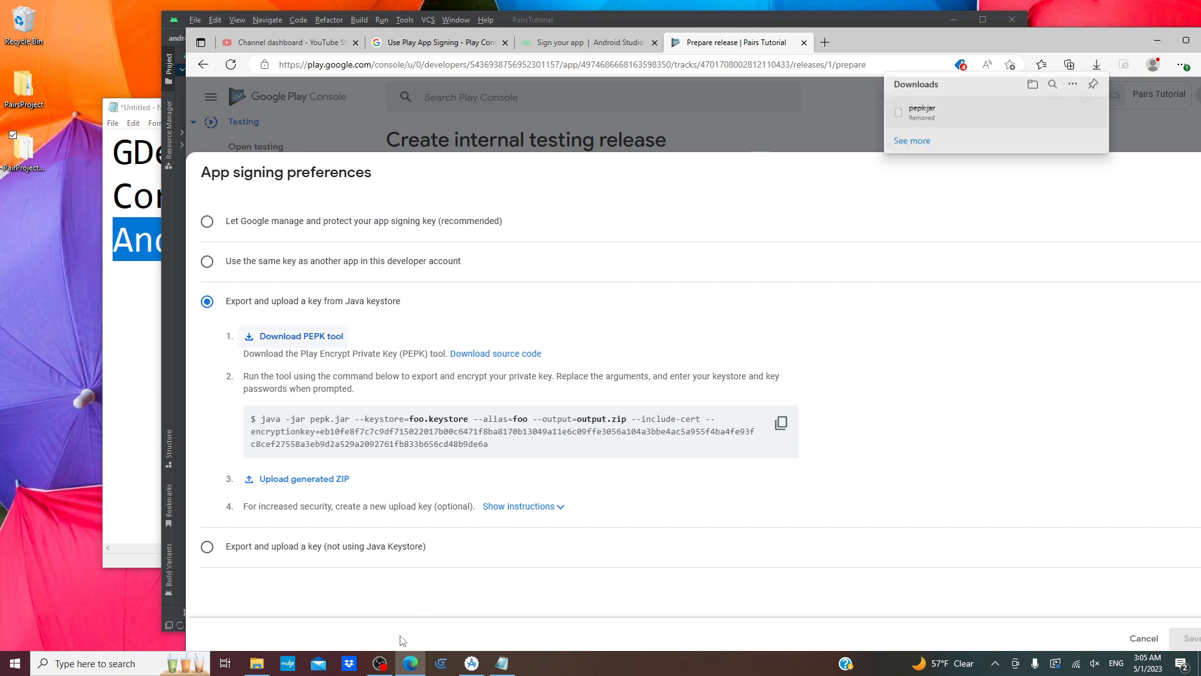
- Close the blocked blank tab and scroll the jbr\bin folder to confirm pepk.jar is there
left_click(257, 663)
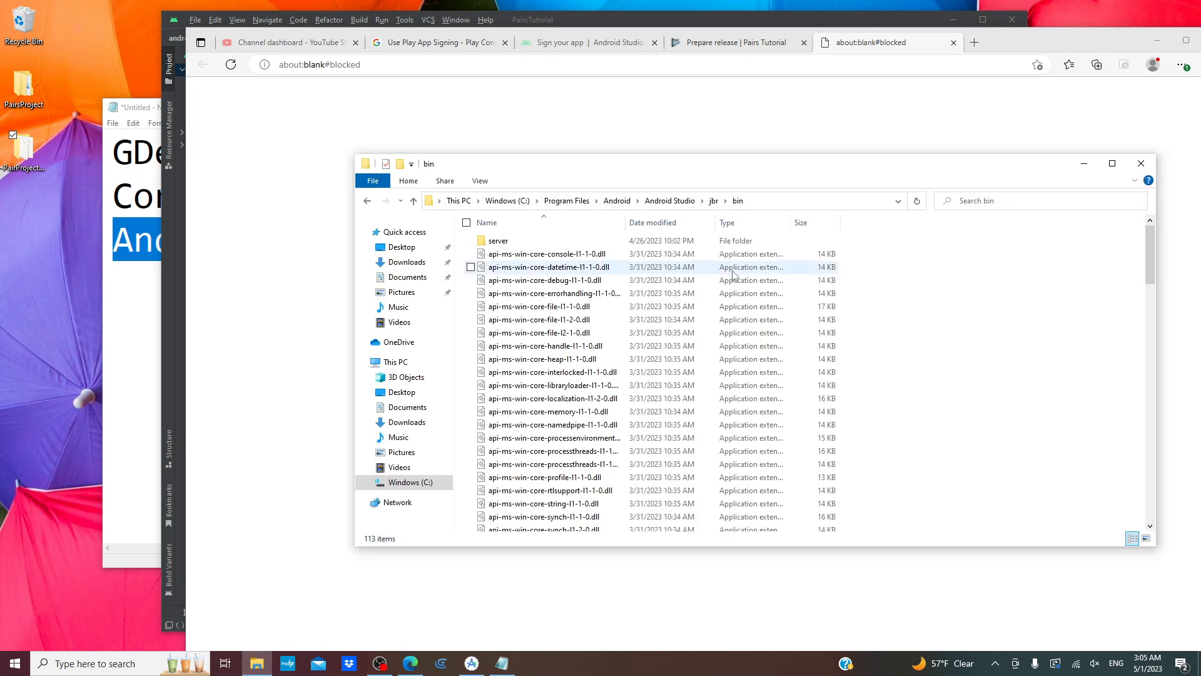
left_click(953, 42)
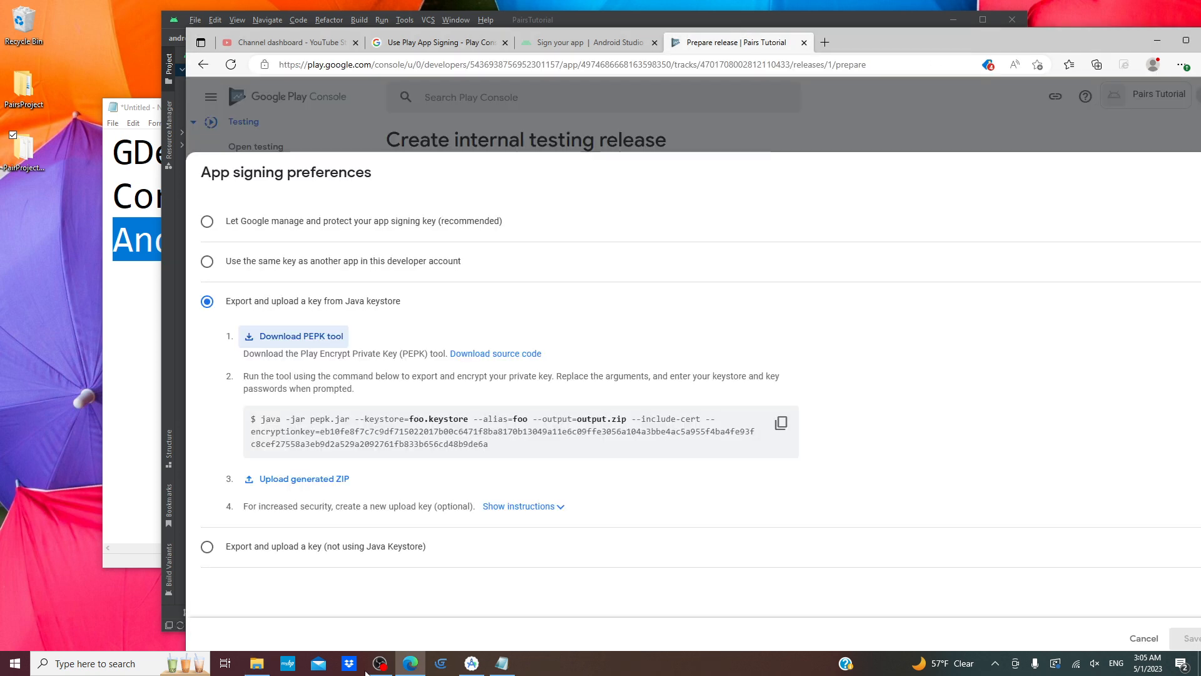
left_click(256, 664)
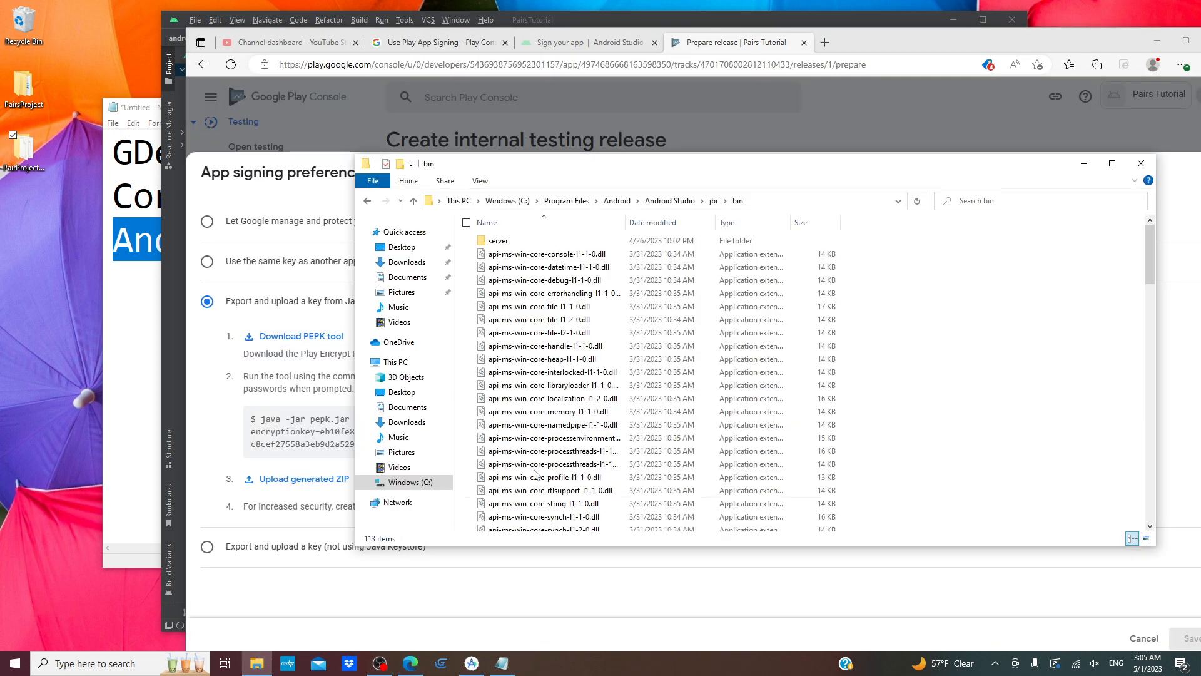
scroll(648, 354, "down", 8)
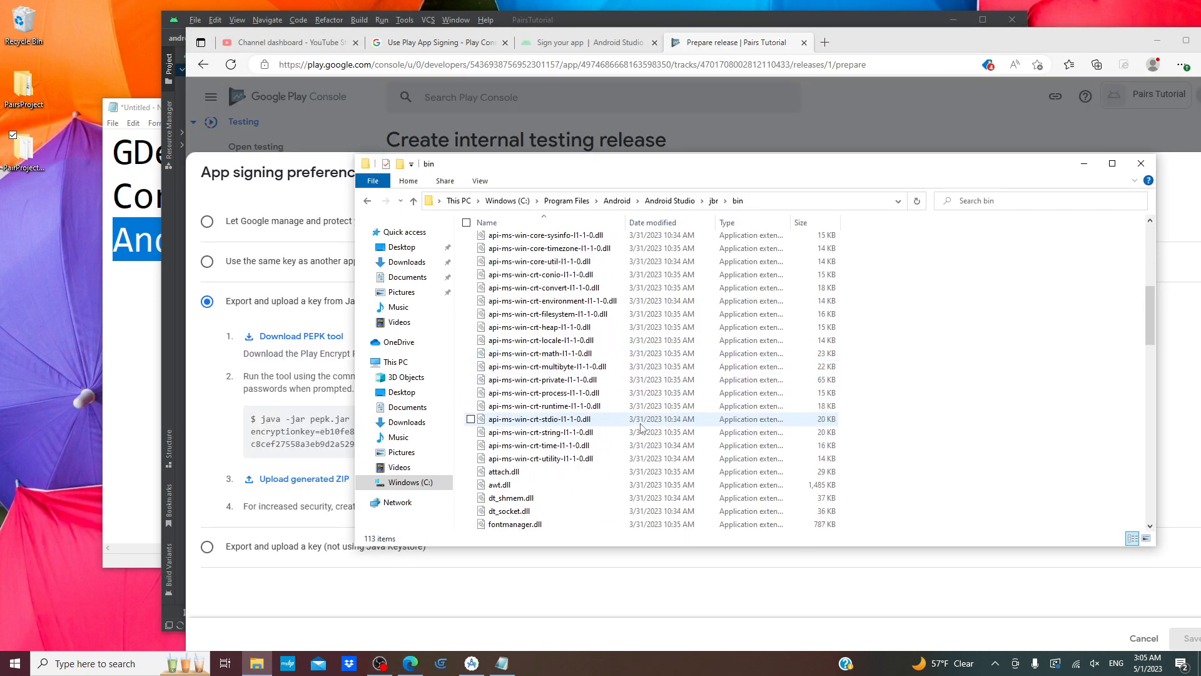
scroll(641, 427, "down", 14)
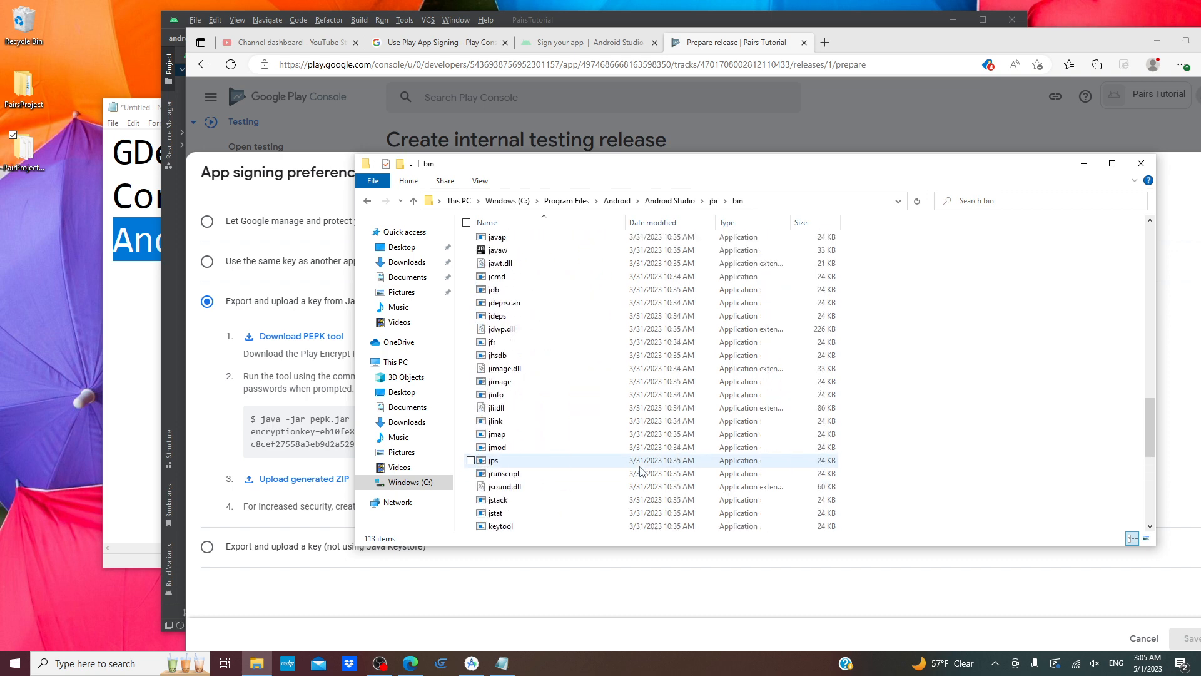
scroll(641, 471, "up", 1)
scroll(641, 470, "down", 11)
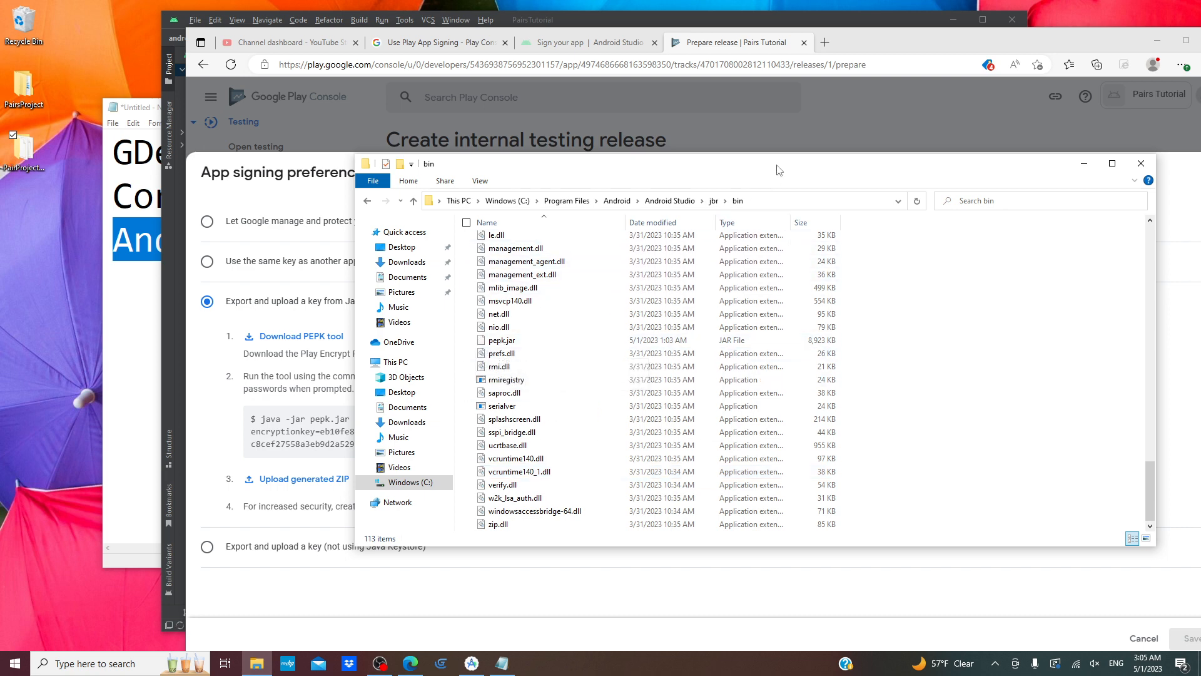
- Copy the PEPK export command from Play Console's app signing page
left_click_drag(779, 170, 530, 183)
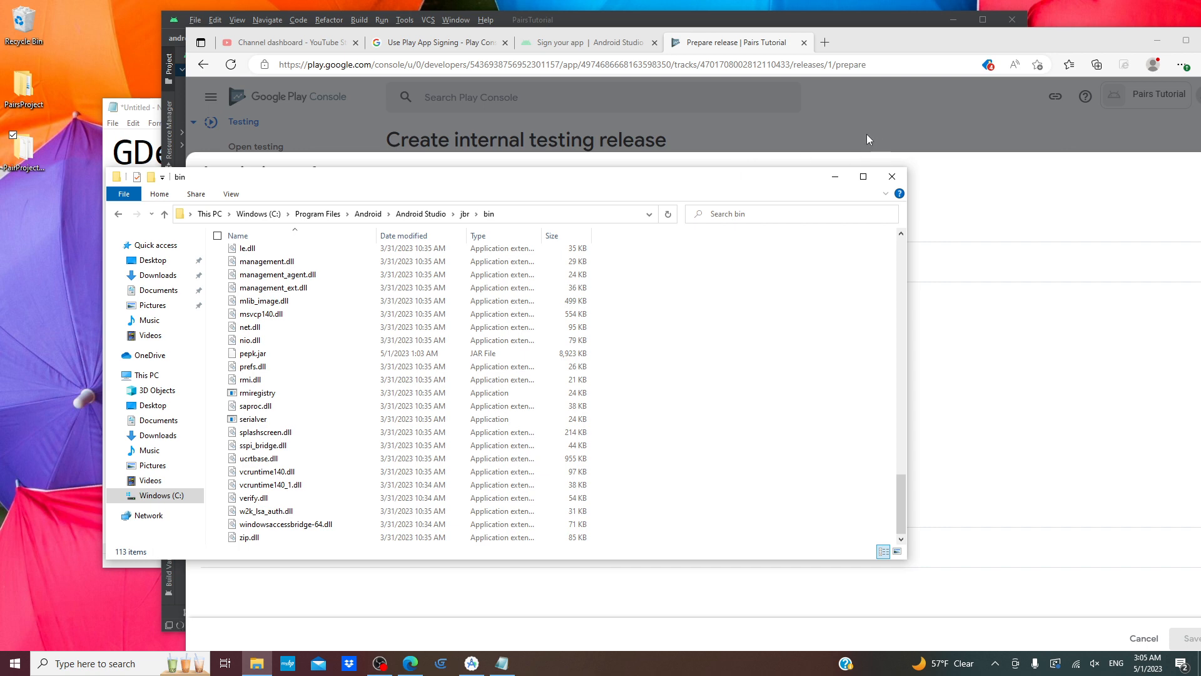
left_click(906, 50)
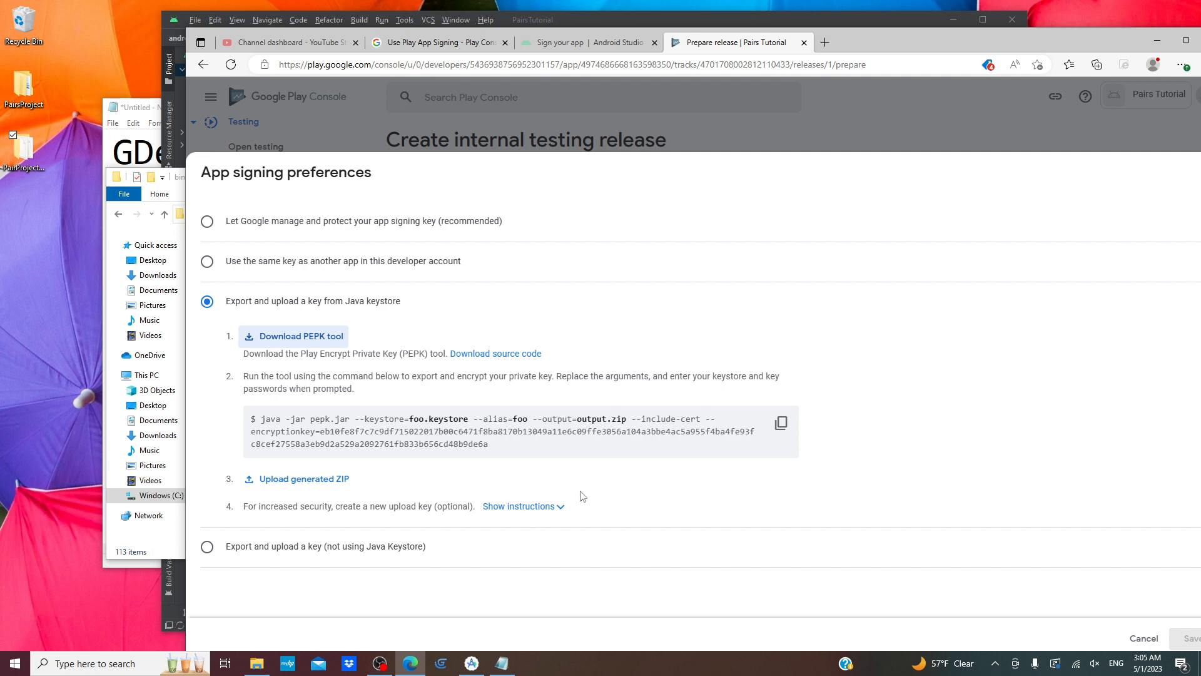
left_click(782, 425)
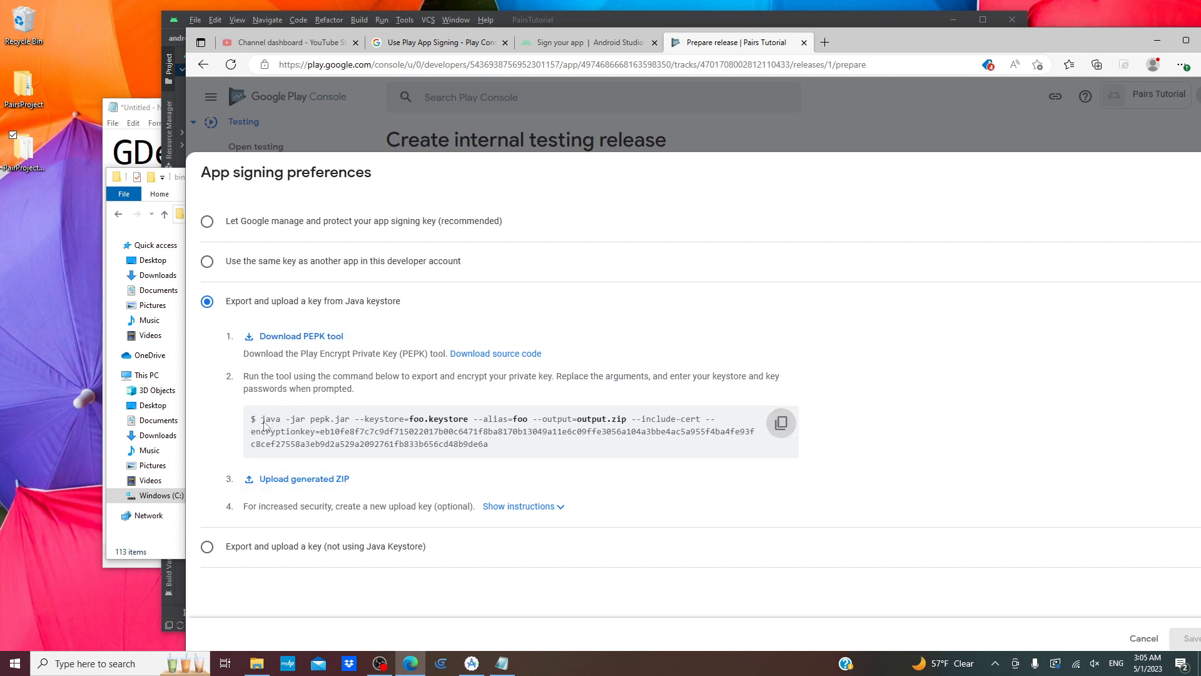
- Replace the old Notepad notes with the pasted PEPK command and delete its leading $
left_click(501, 663)
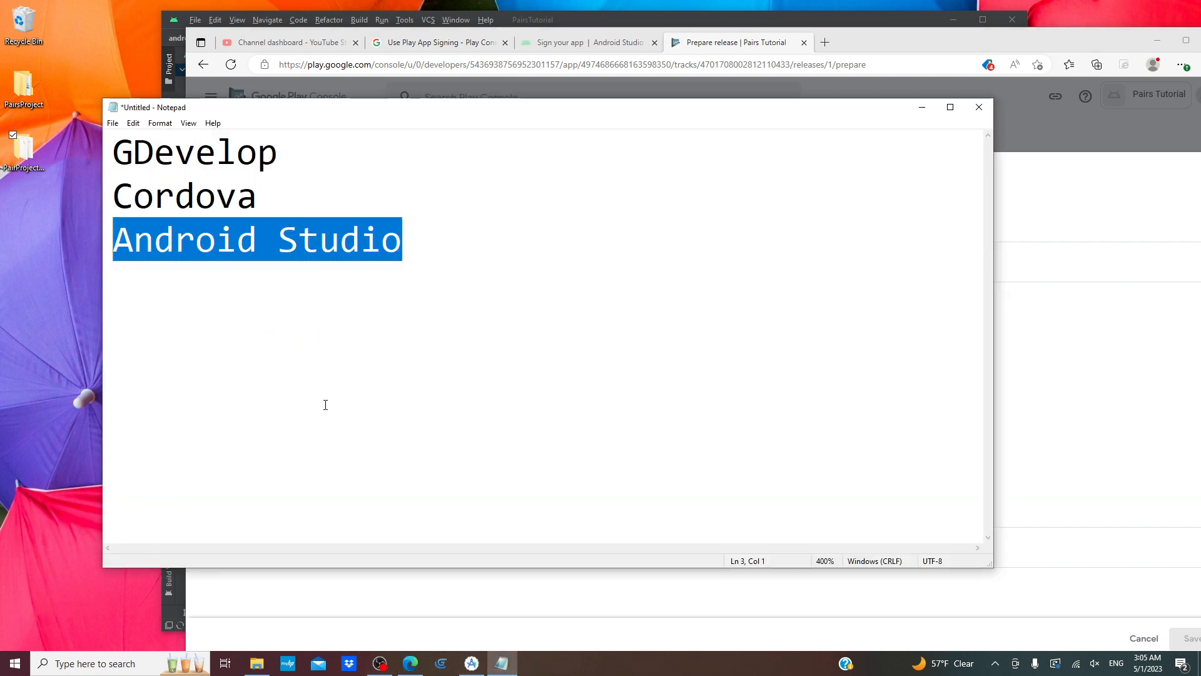
key("ctrl+a")
key("ctrl+v")
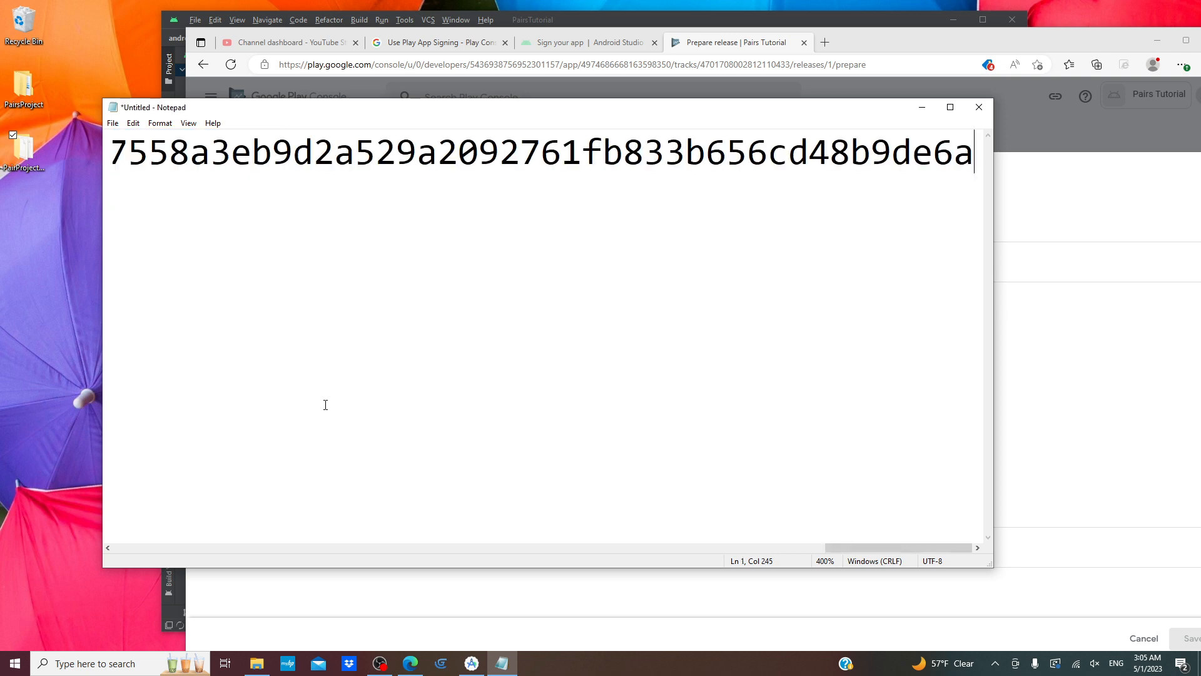
scroll(289, 364, "down", 7, "ctrl")
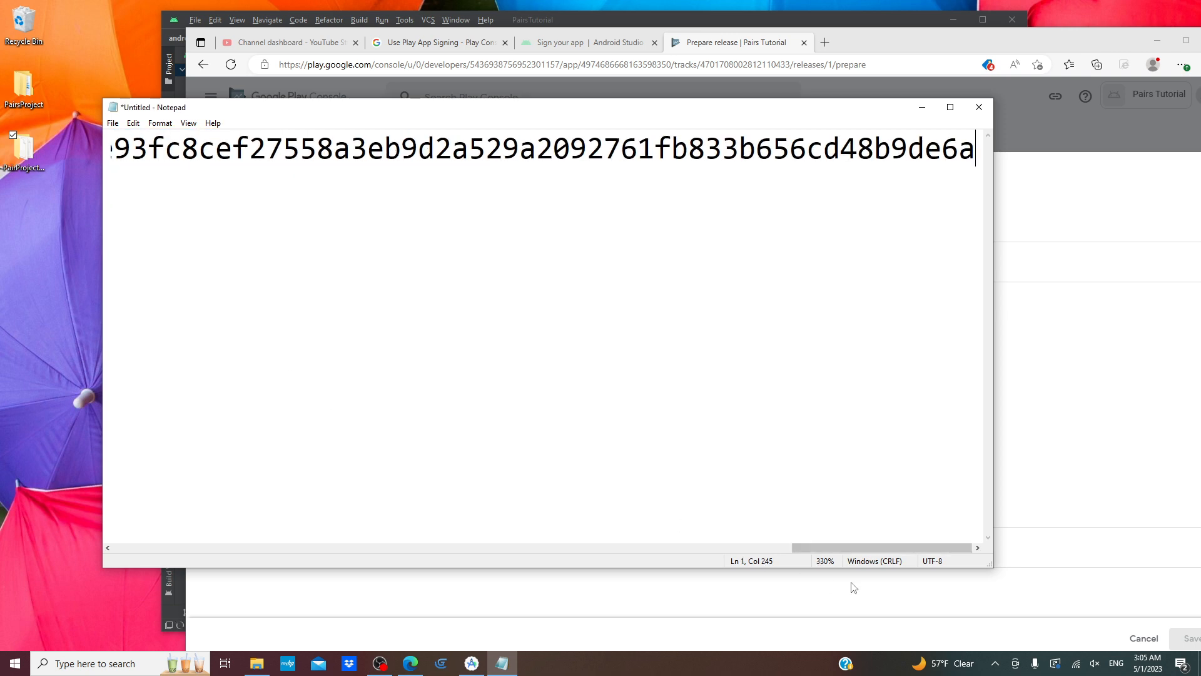
left_click_drag(856, 548, 134, 551)
left_click(146, 153)
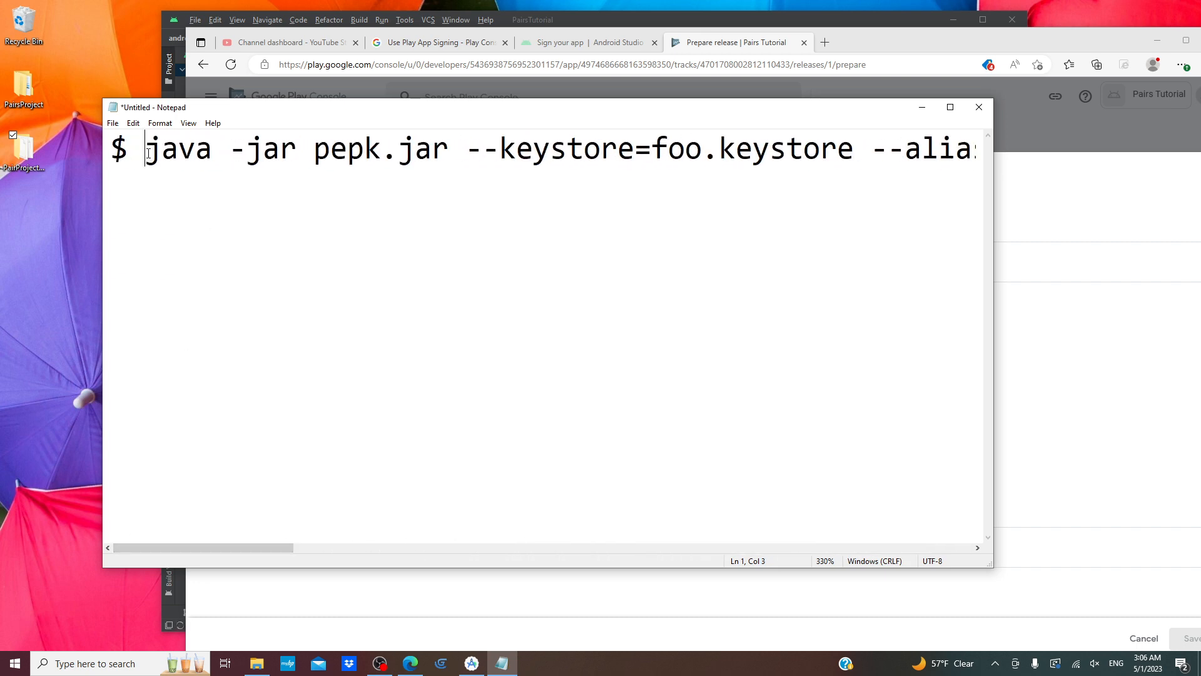
key("BackSpace")
key("BackSpace")
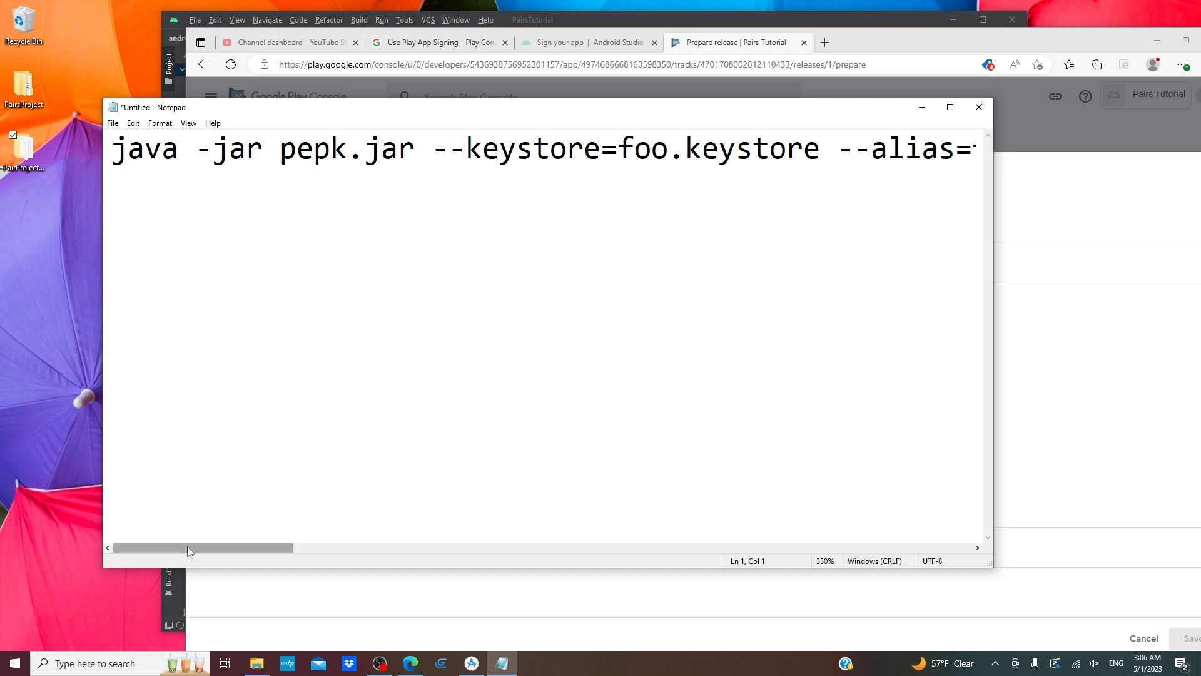
- Find the foo.keystore and output file values in the command, then open the PairProjectKeys folder
left_click_drag(187, 547, 252, 547)
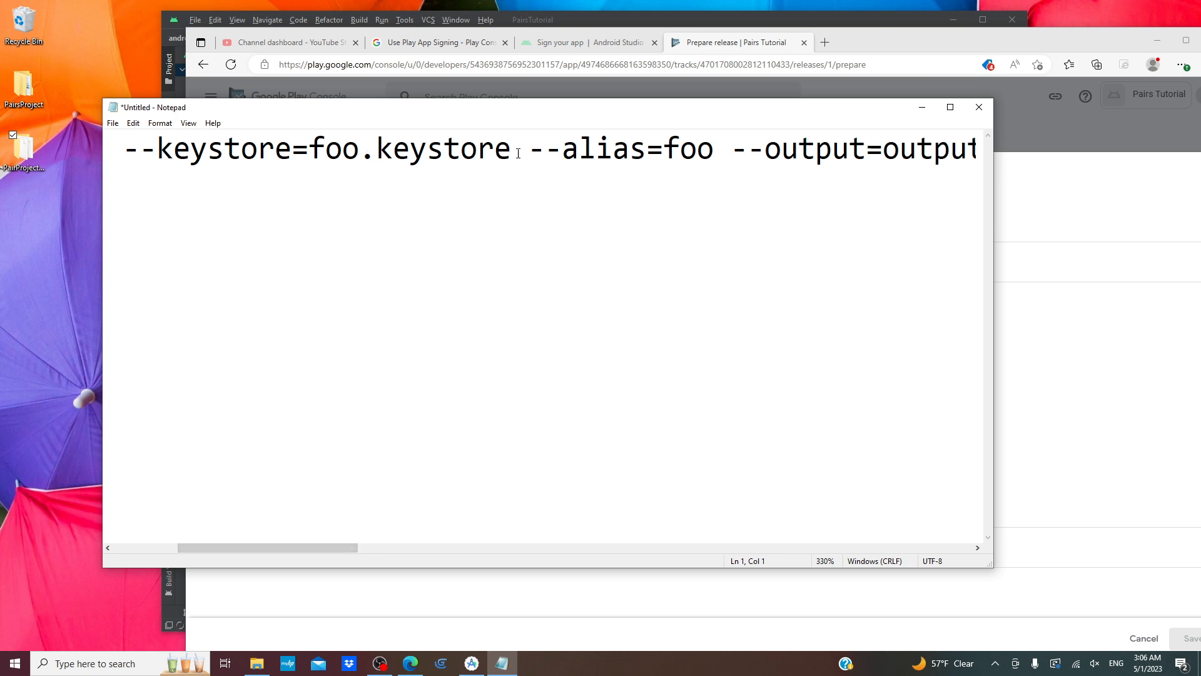
left_click_drag(518, 153, 316, 154)
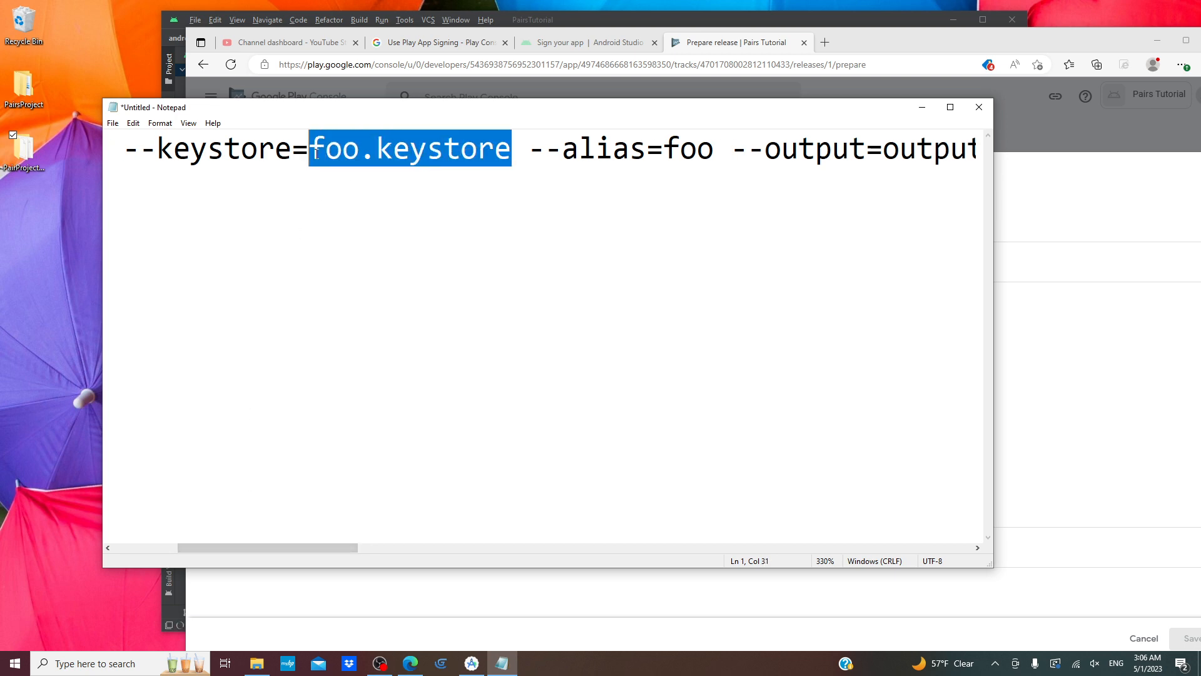
left_click_drag(295, 545, 373, 546)
left_click_drag(343, 150, 291, 150)
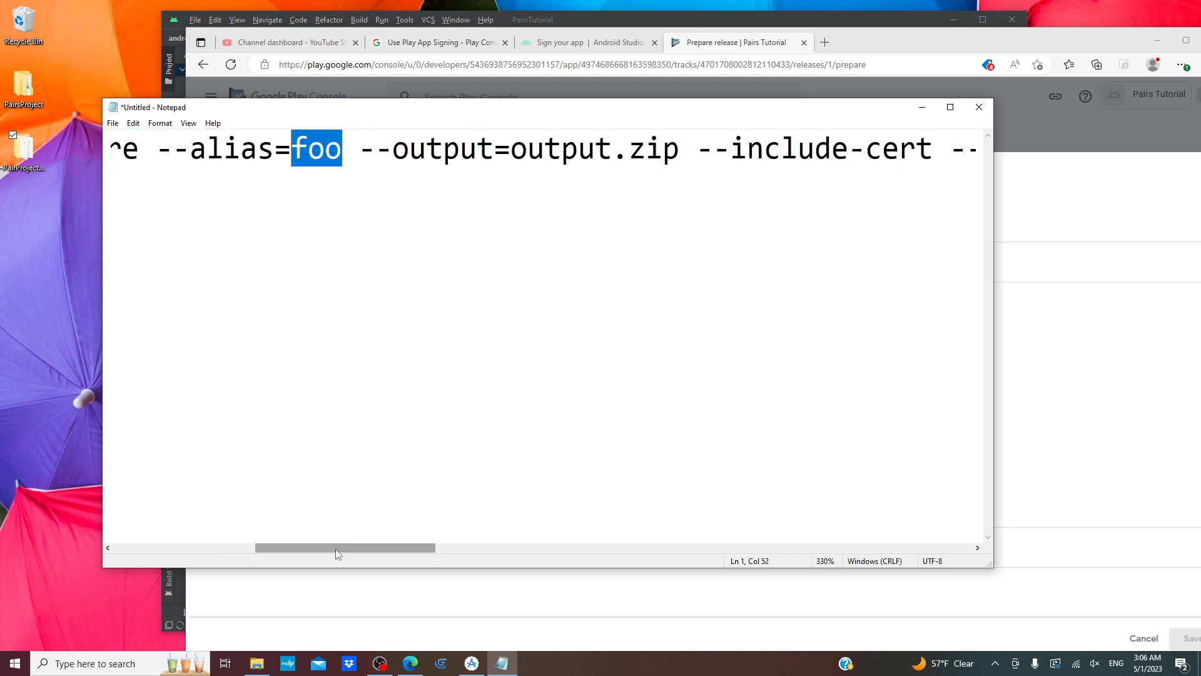
left_click_drag(335, 550, 381, 549)
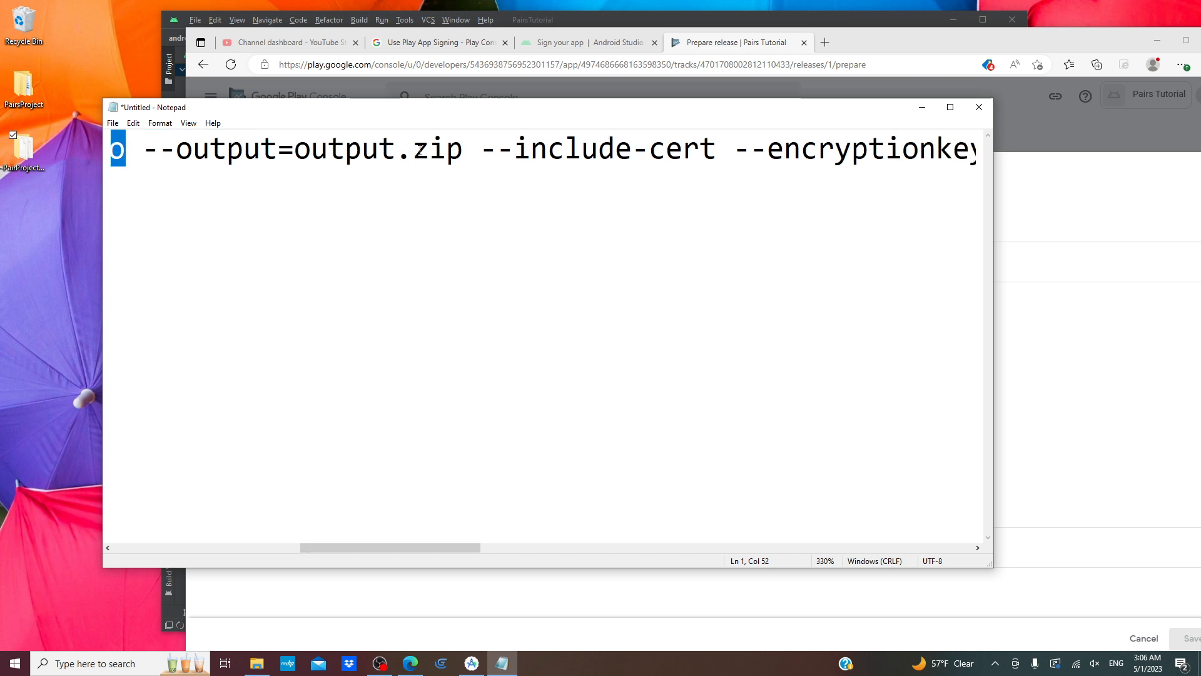
left_click_drag(396, 153, 312, 150)
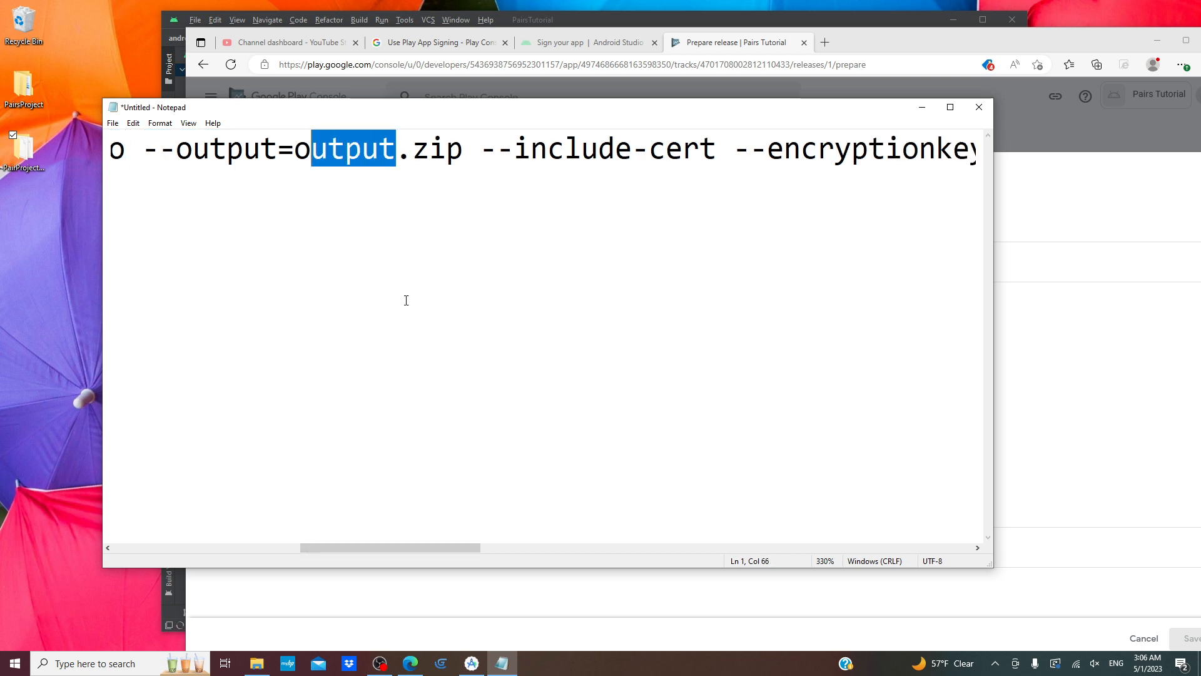
left_click_drag(434, 547, 3, 457)
left_click_drag(404, 550, 155, 523)
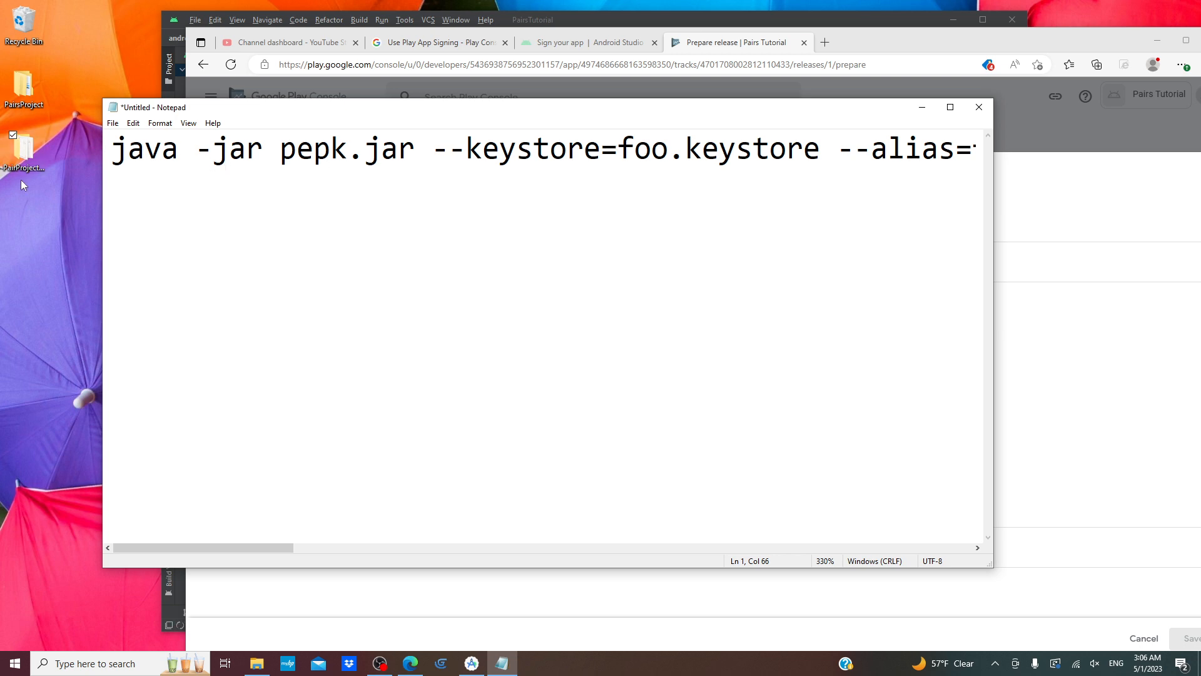
double_click(23, 150)
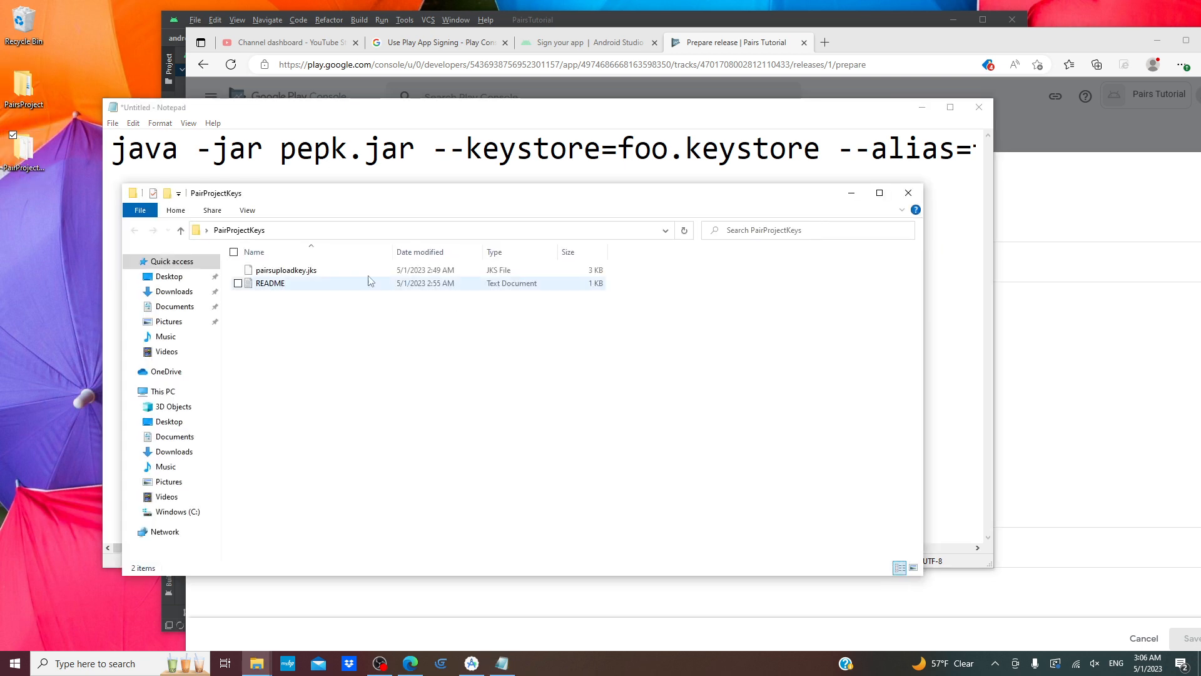
- Copy the name pairsuploadkey.jks and paste it over foo.keystore in the Notepad command
left_click(288, 274)
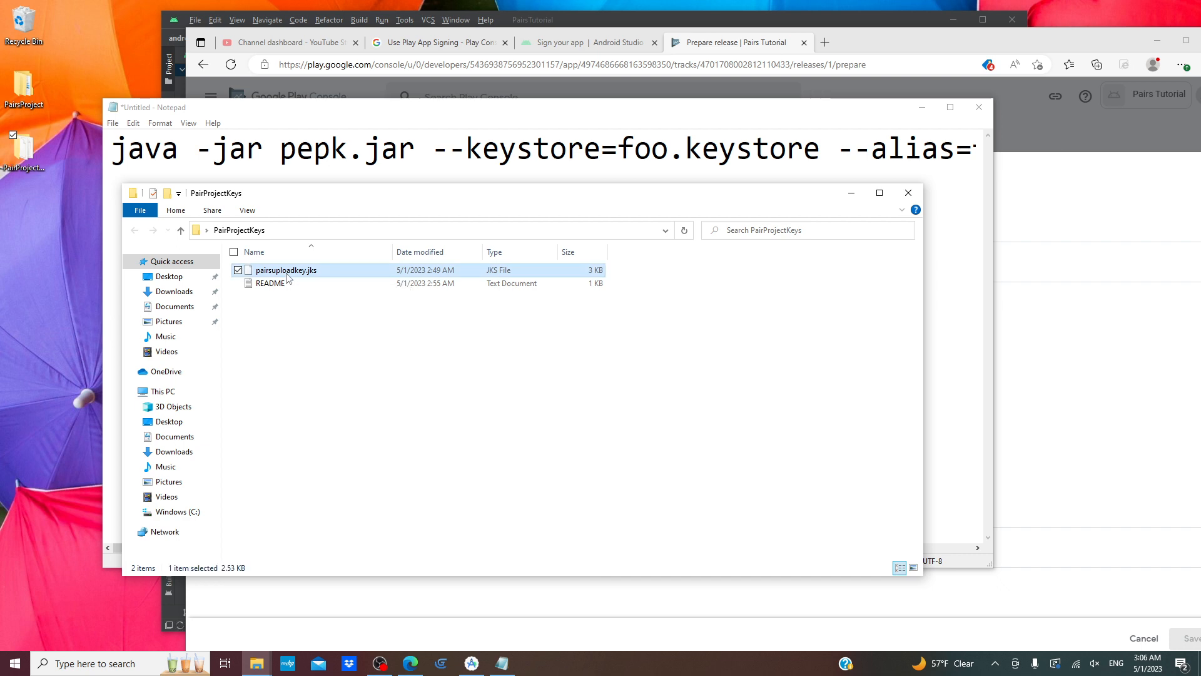
right_click(288, 279)
left_click(222, 437)
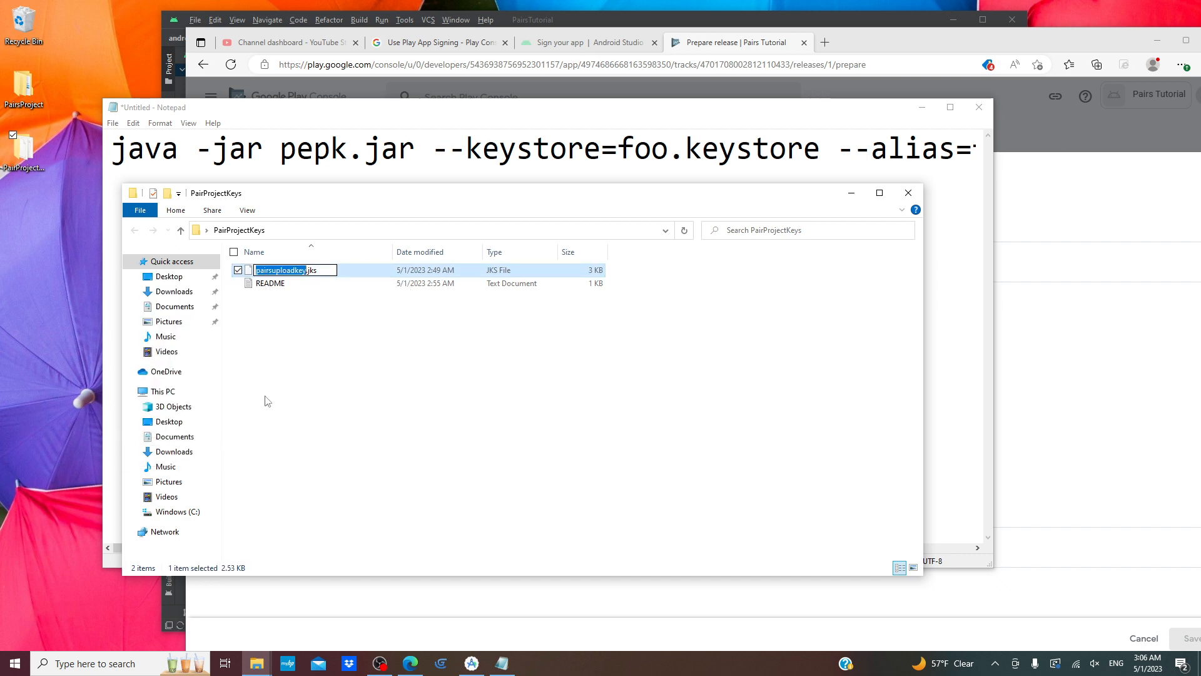
key("ctrl+a")
key("Escape")
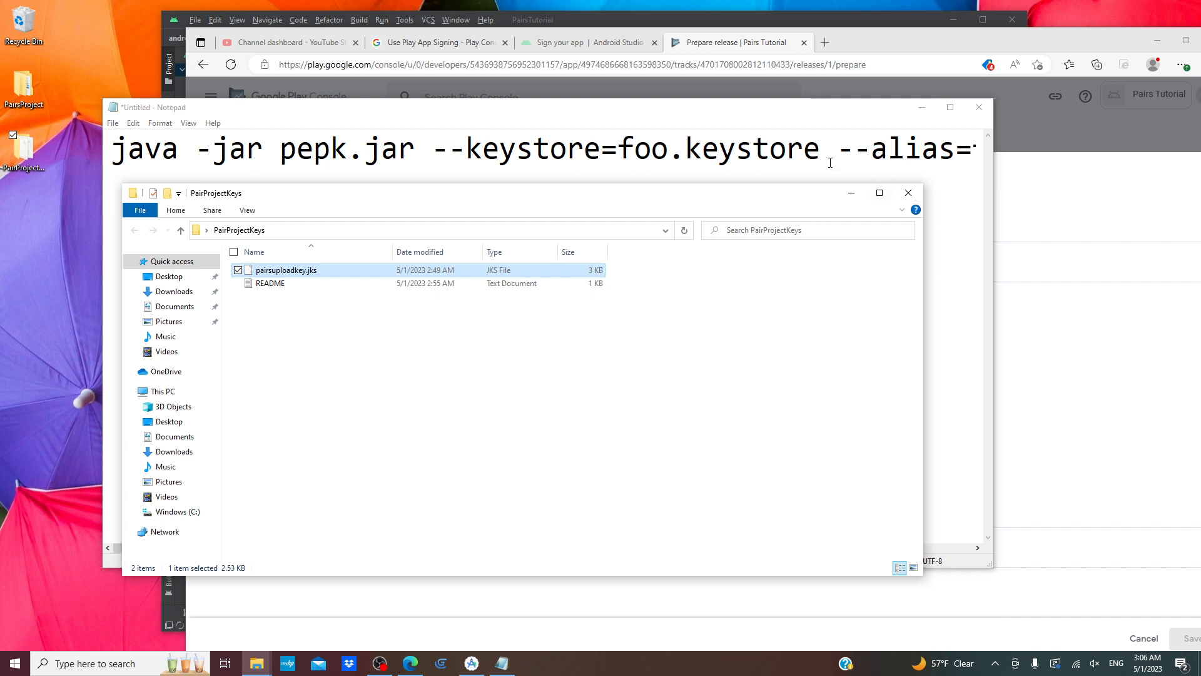
left_click_drag(822, 156, 623, 151)
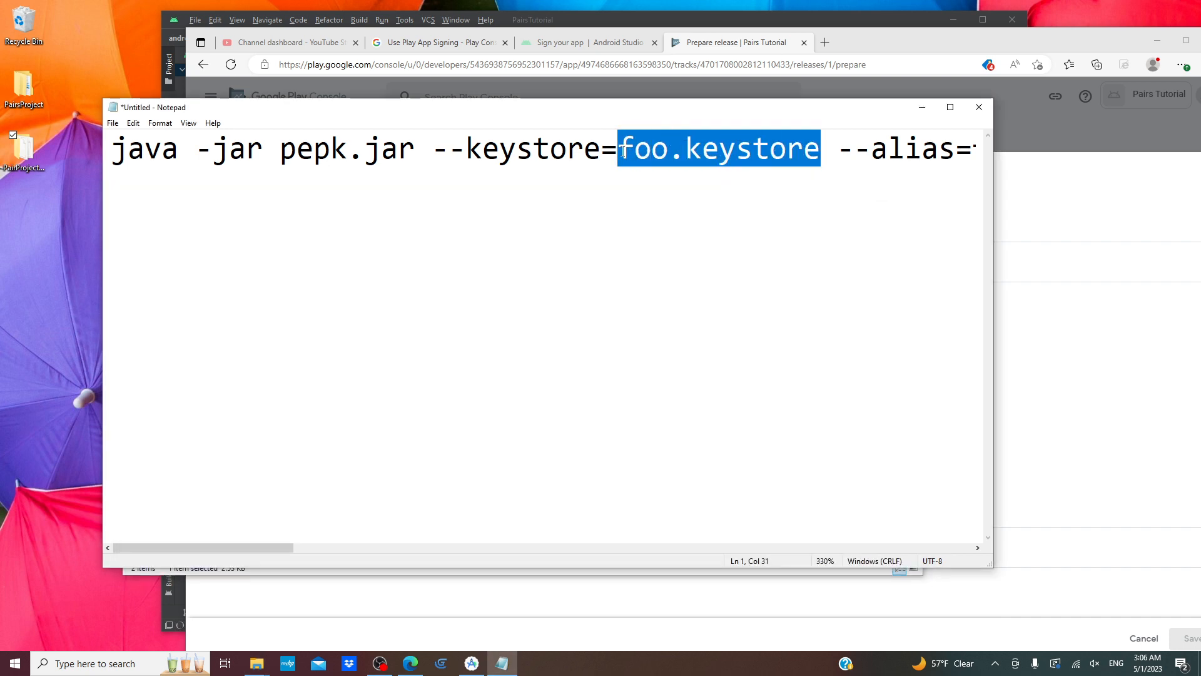
key("ctrl+v")
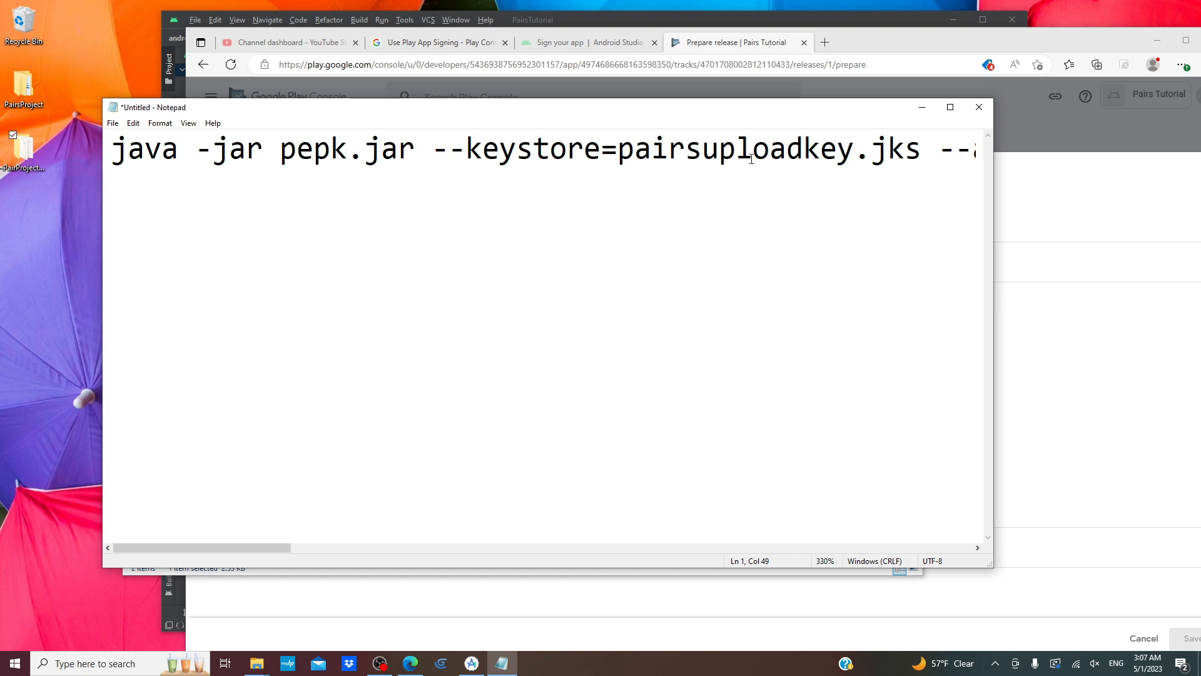
- Select the full PairProjectKeys folder path in Explorer's address bar
left_click(257, 664)
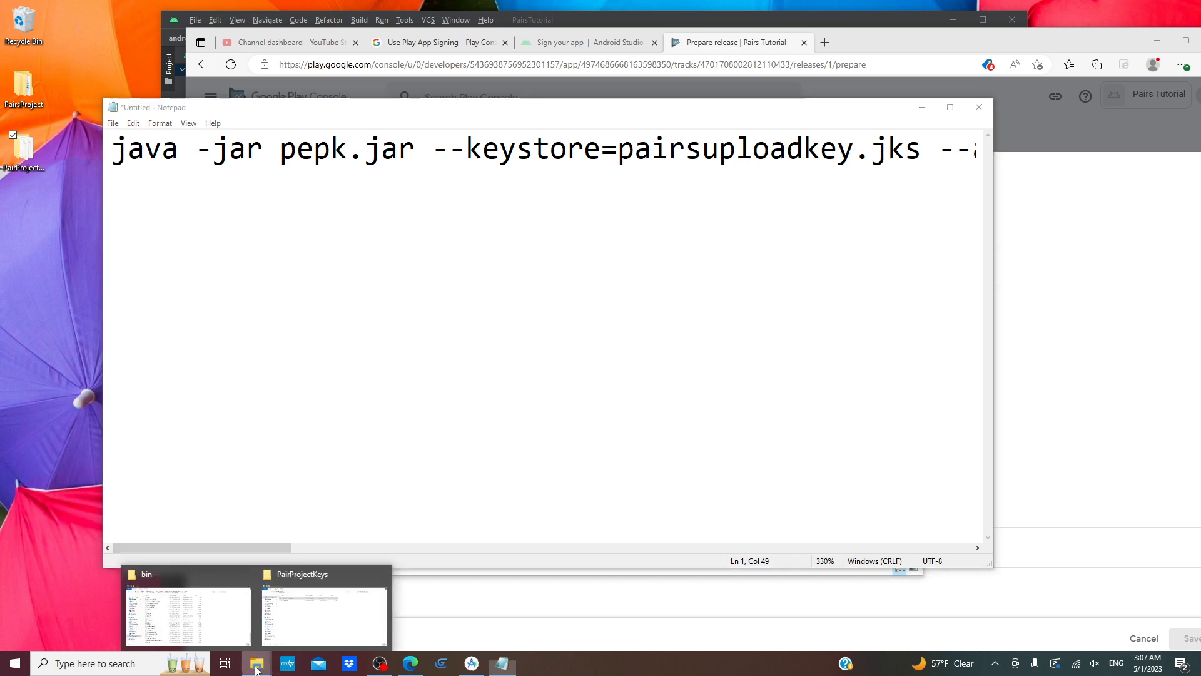
left_click(232, 575)
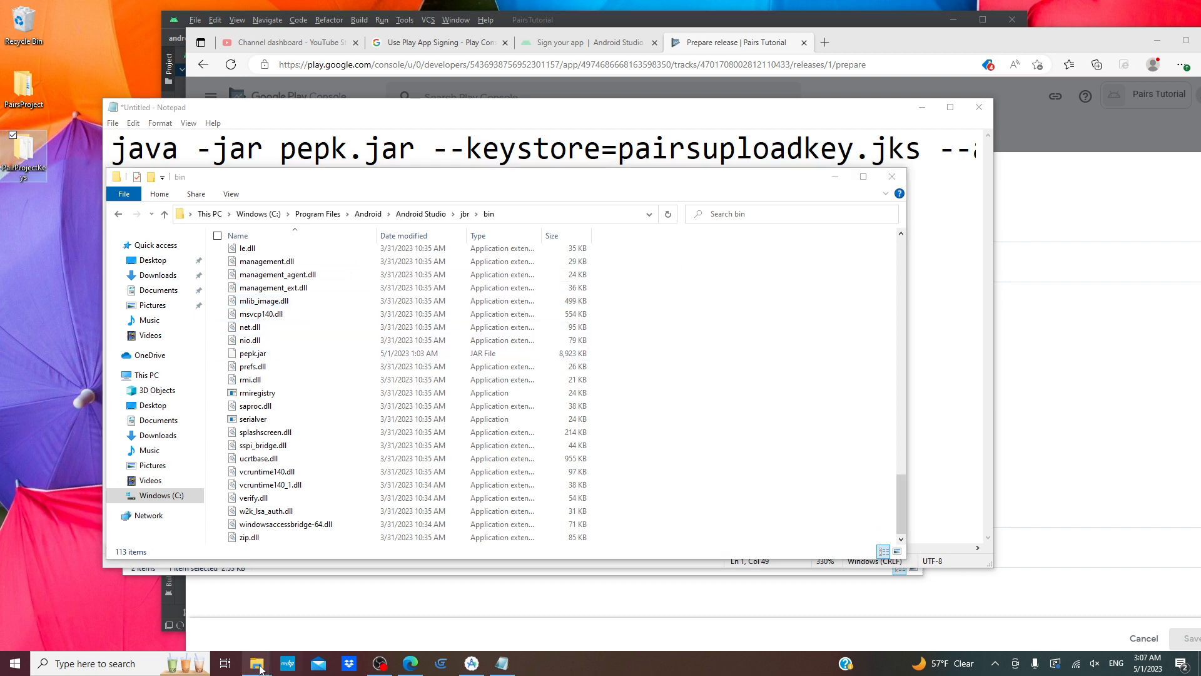
mouse_move(257, 663)
left_click(336, 574)
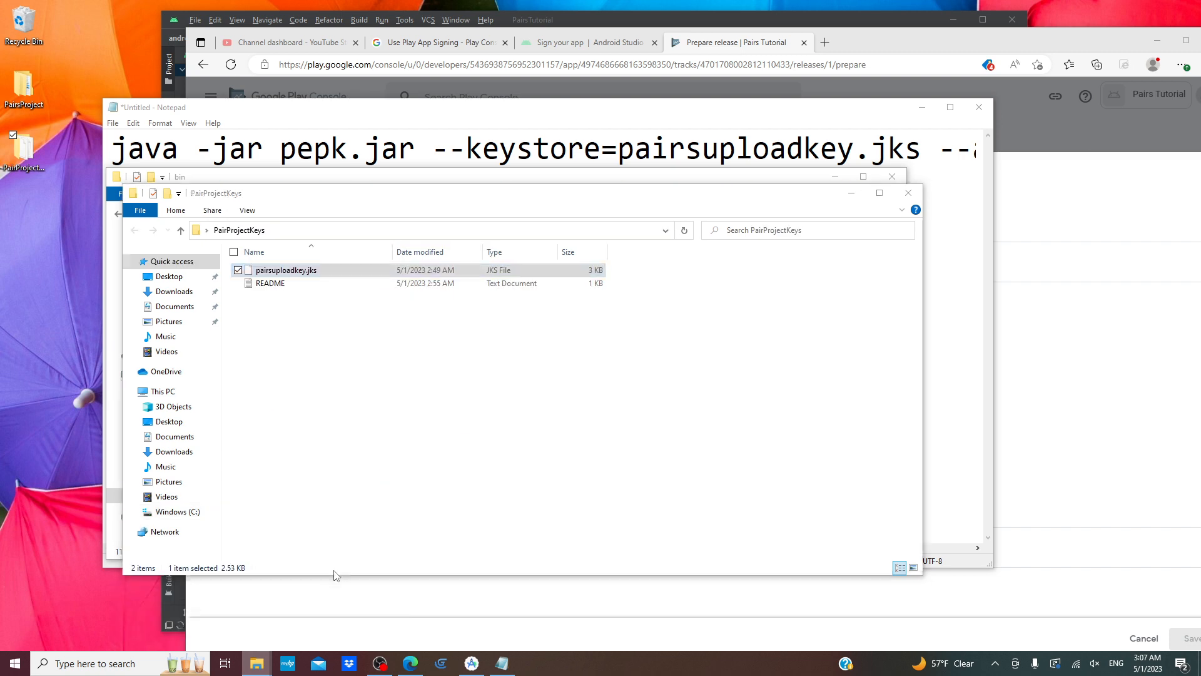
left_click(283, 230)
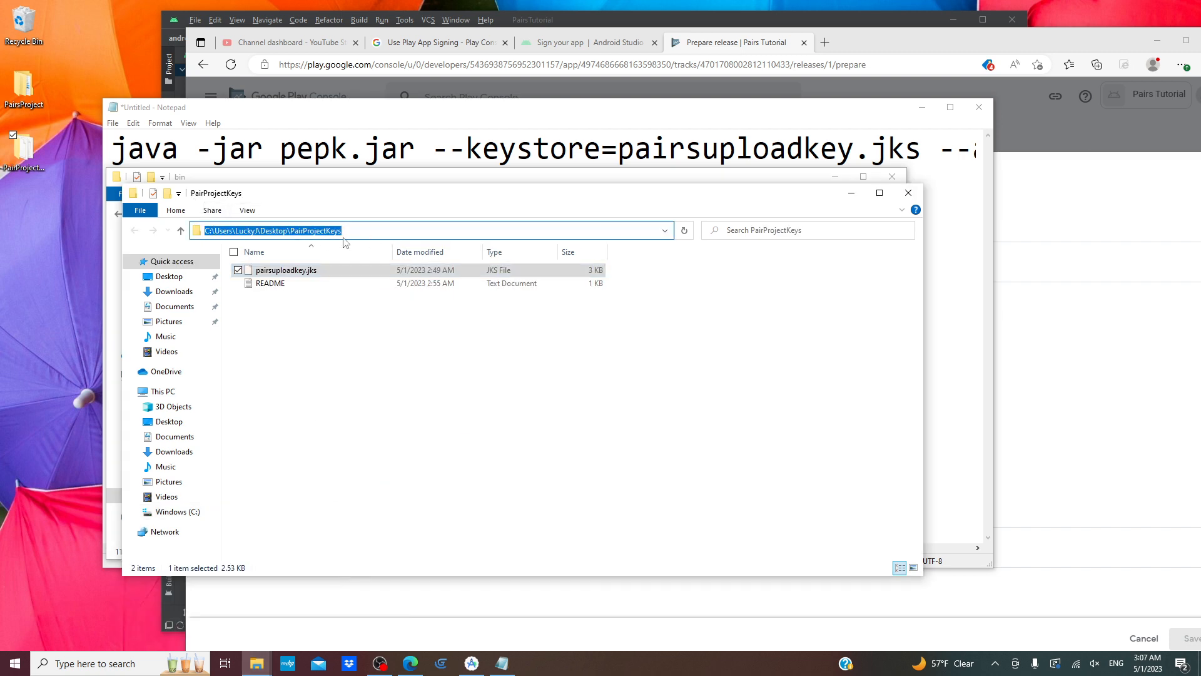
left_click(836, 127)
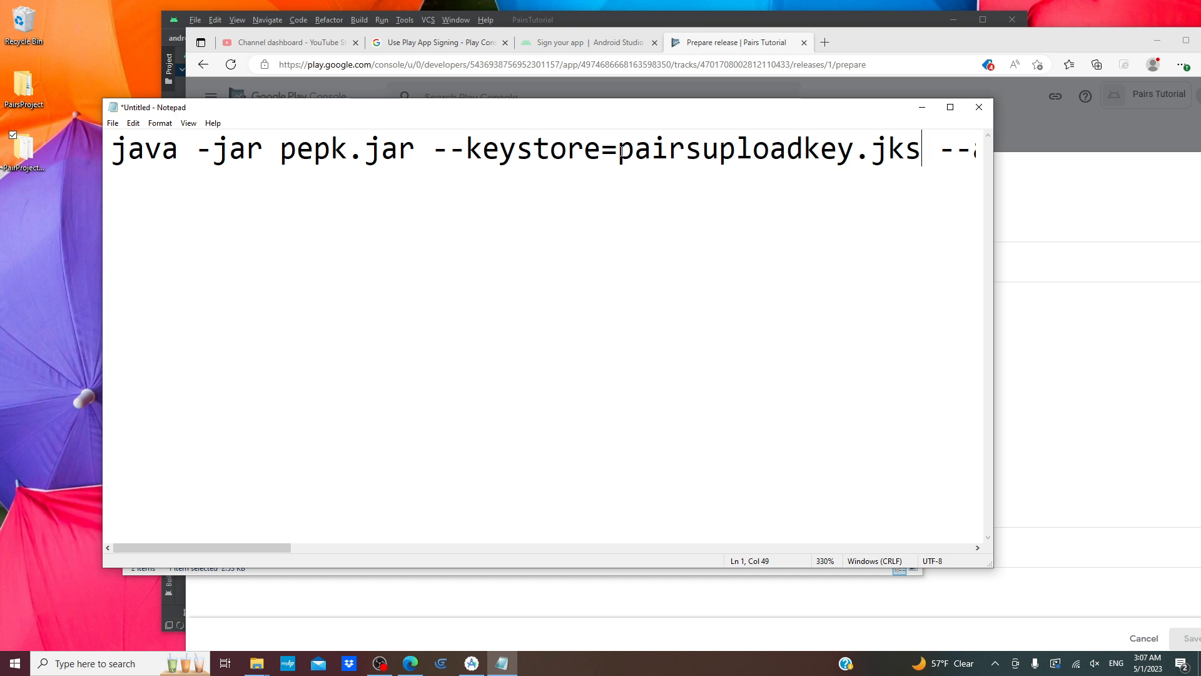
- Insert the PairProjectKeys folder path before pairsuploadkey.jks after --keystore=
left_click(619, 151)
type("\\")
key("Left")
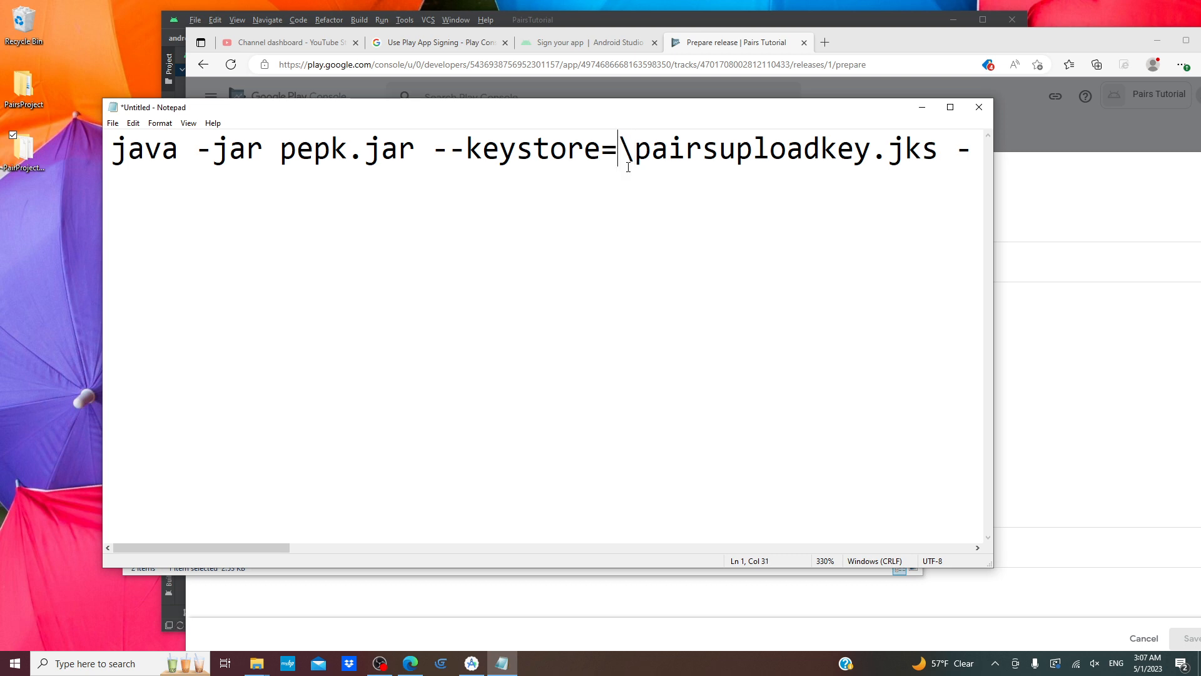
key("ctrl+v")
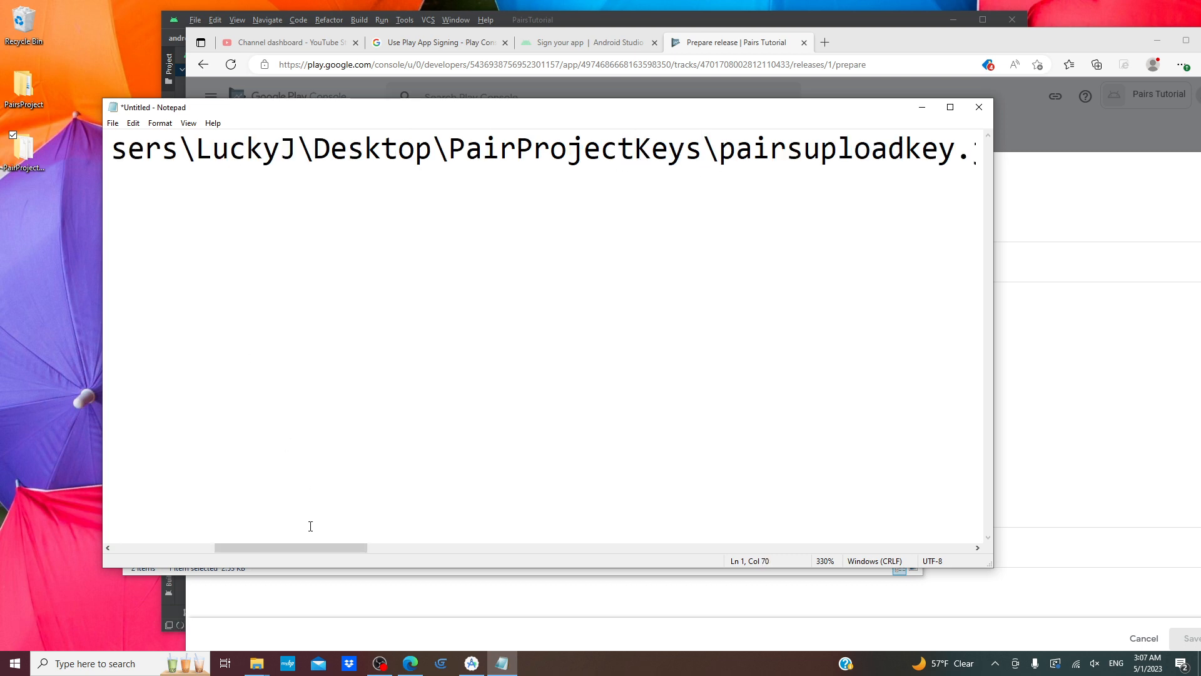
left_click_drag(297, 547, 211, 544)
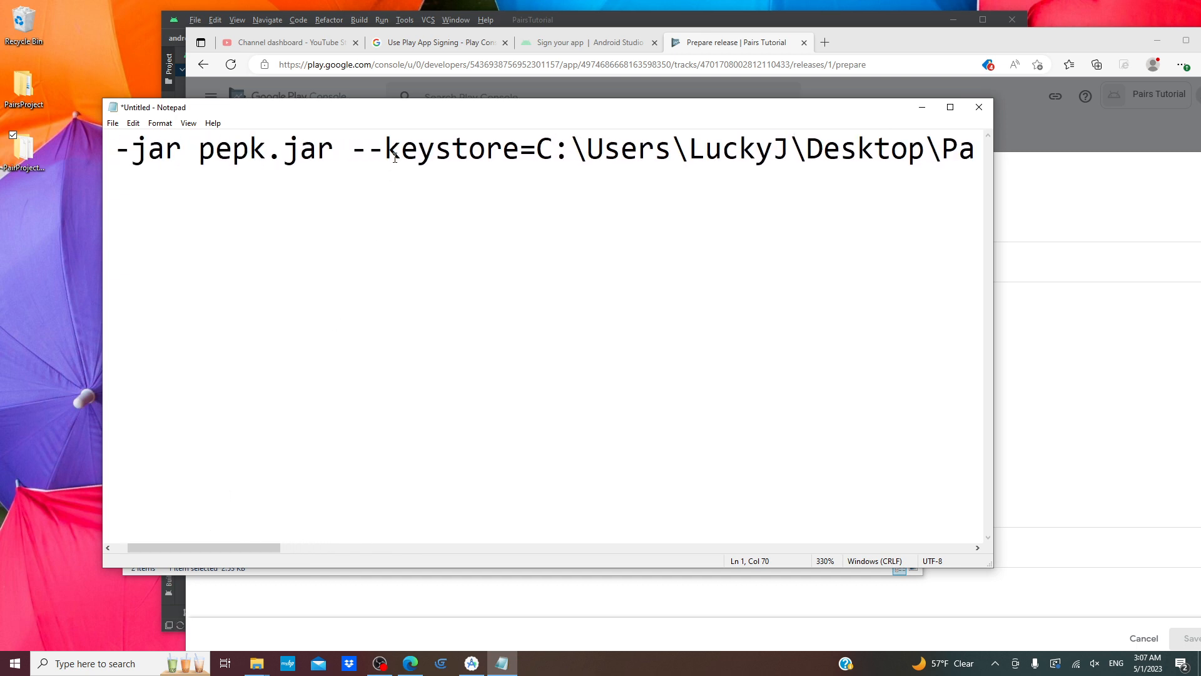
scroll(341, 335, "down", 6)
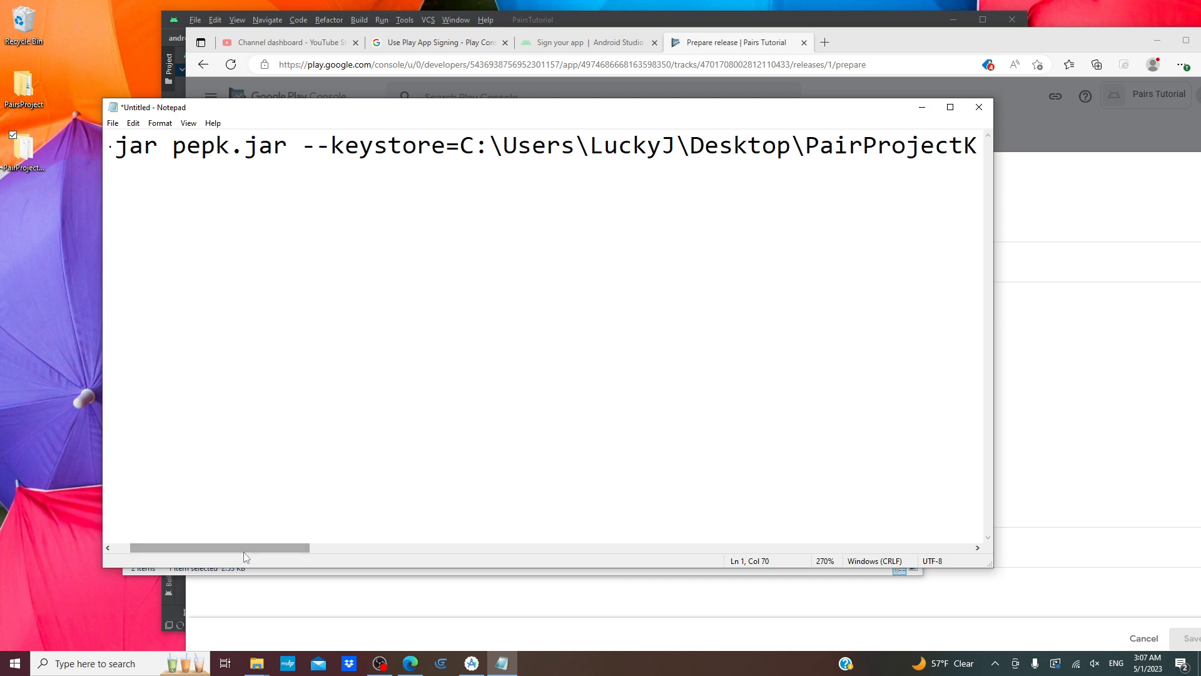
left_click_drag(245, 549, 408, 554)
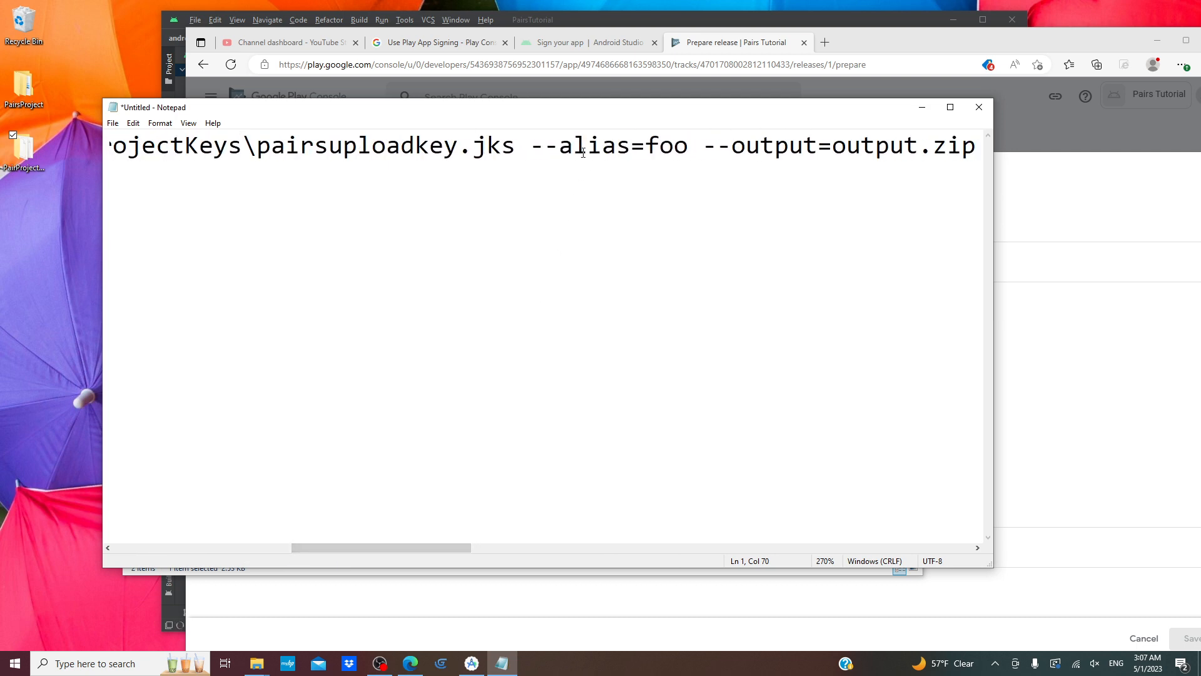
- Replace the alias value foo with pairsuploadkey
left_click_drag(455, 145, 264, 151)
left_click(688, 146)
key("BackSpace")
key("BackSpace")
key("BackSpace")
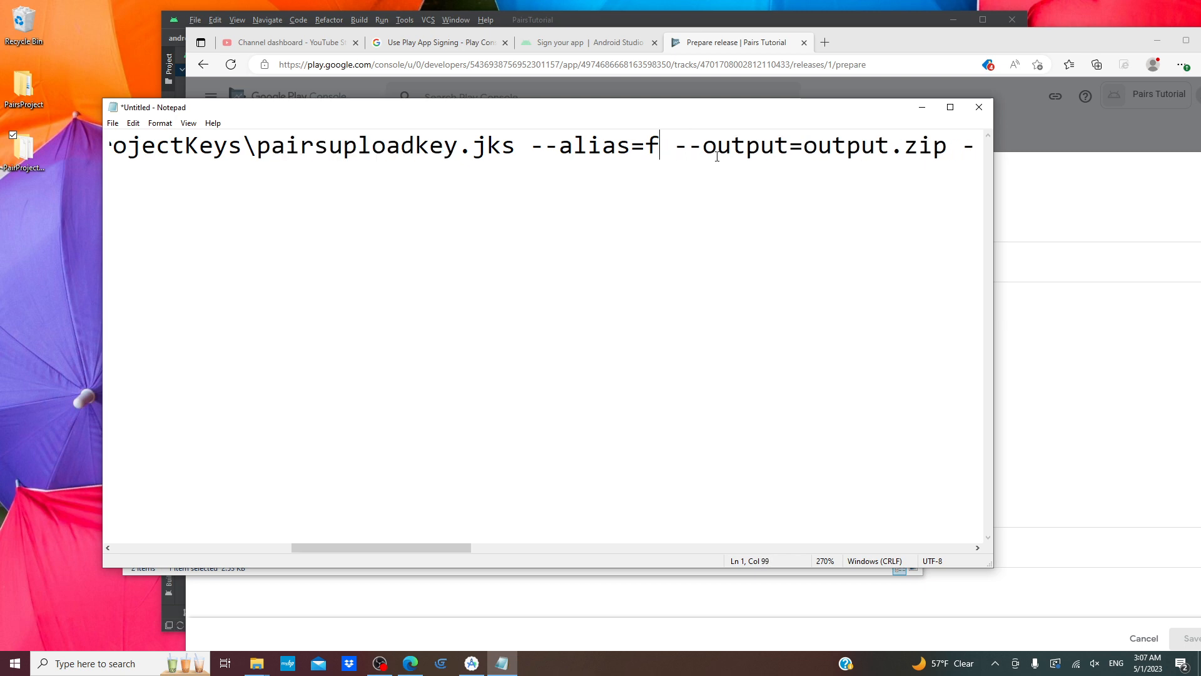
type("pairs")
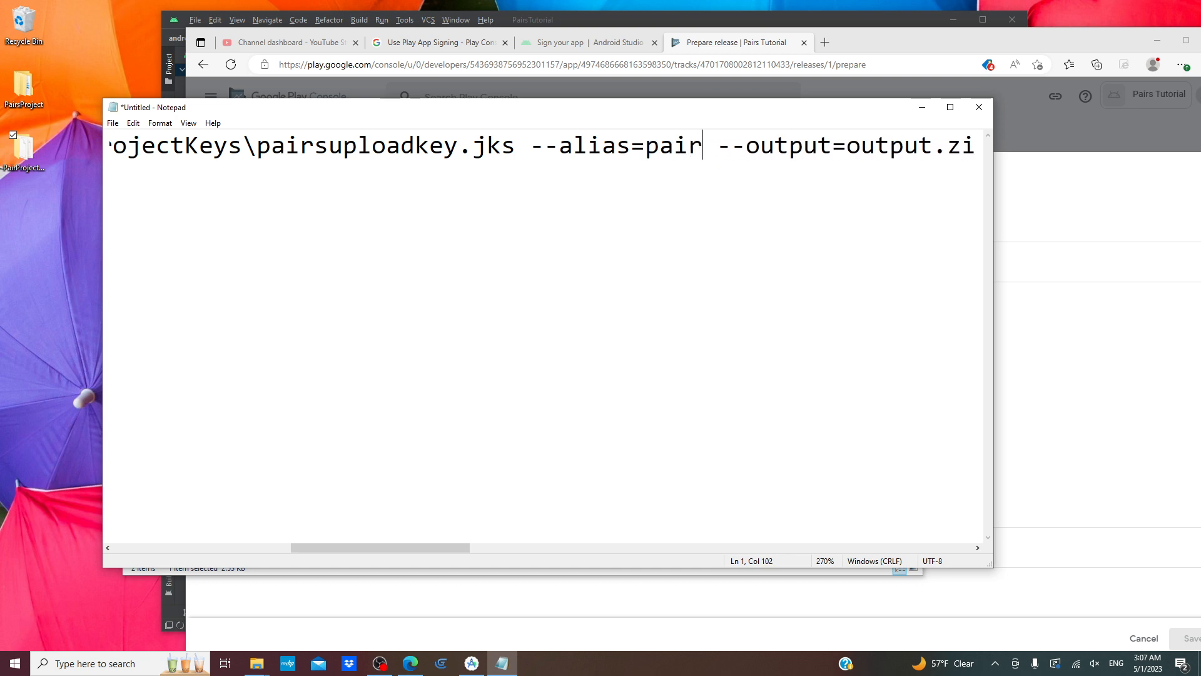
type("uploadkey")
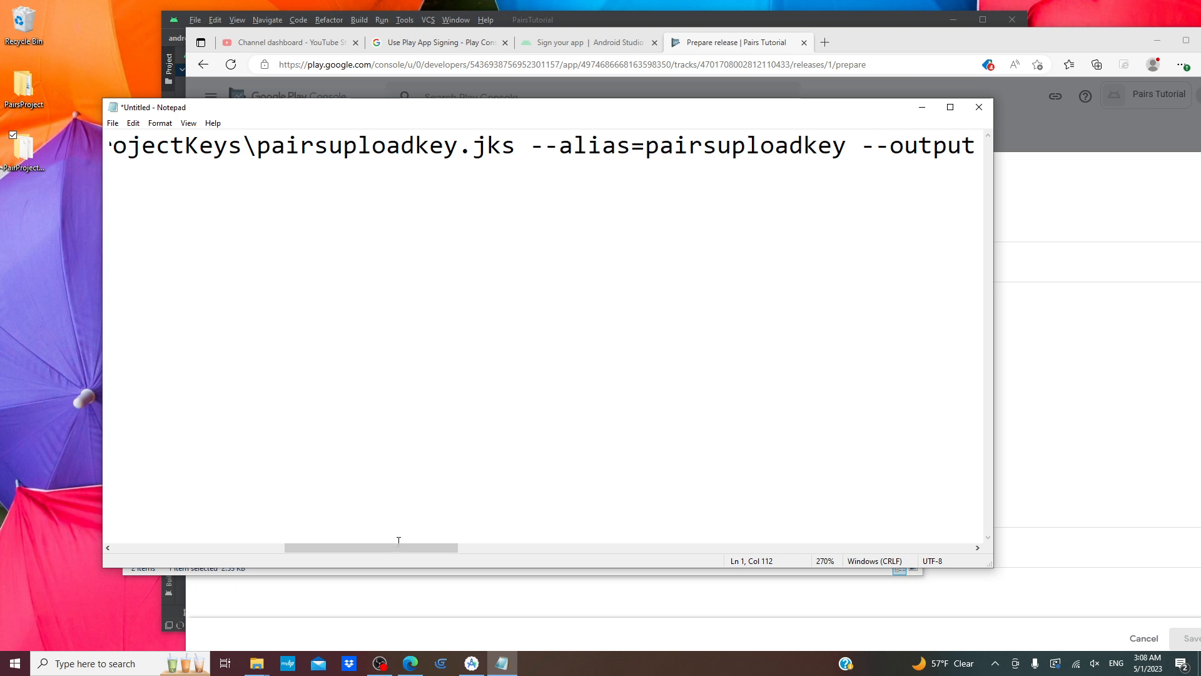
- Change the --output file name from output.zip to pairsuploadkey.zip, fixing a typo
left_click_drag(397, 548, 544, 546)
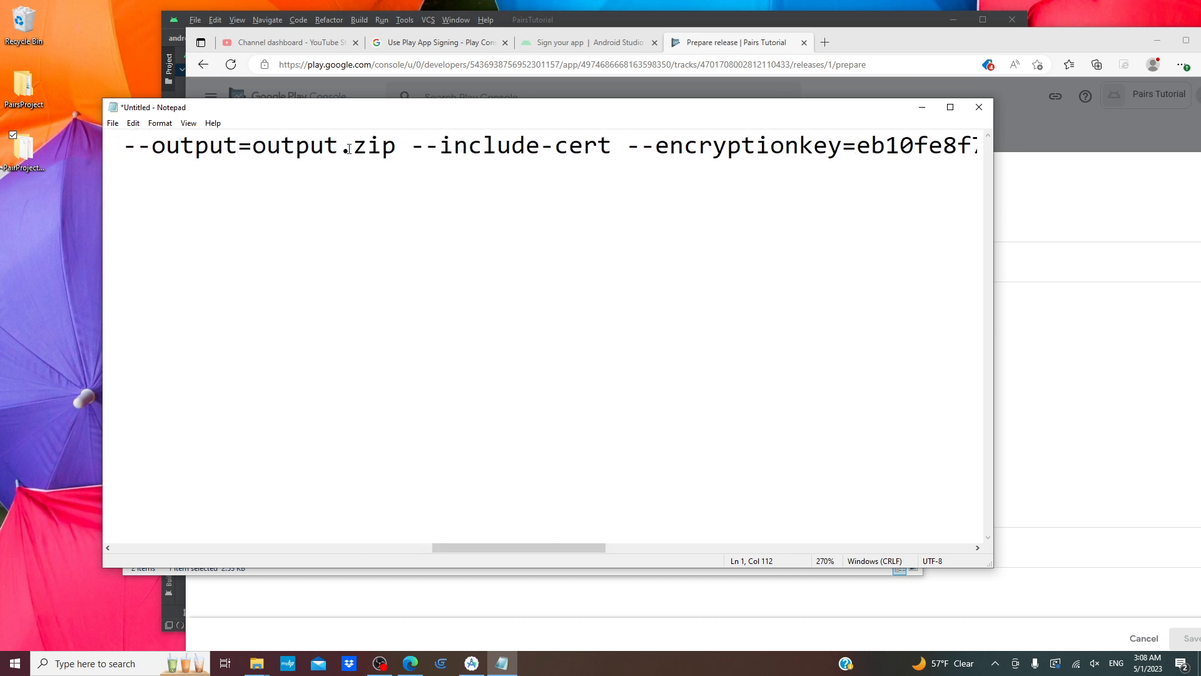
left_click_drag(396, 146, 345, 149)
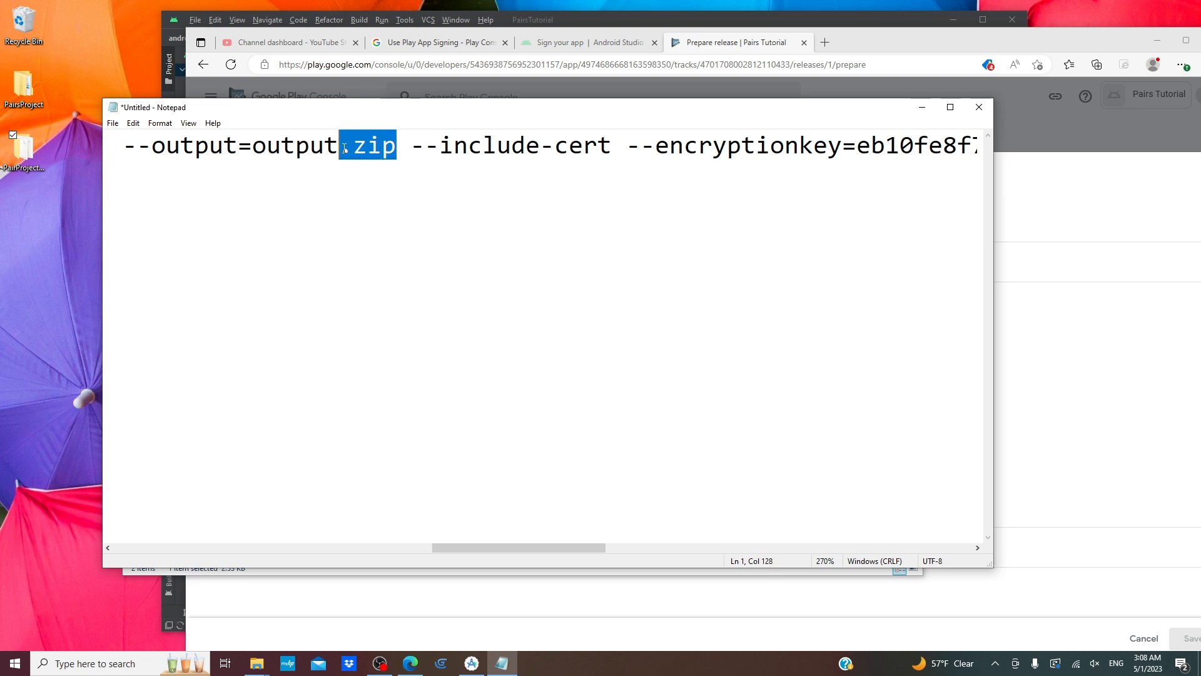
left_click(1061, 31)
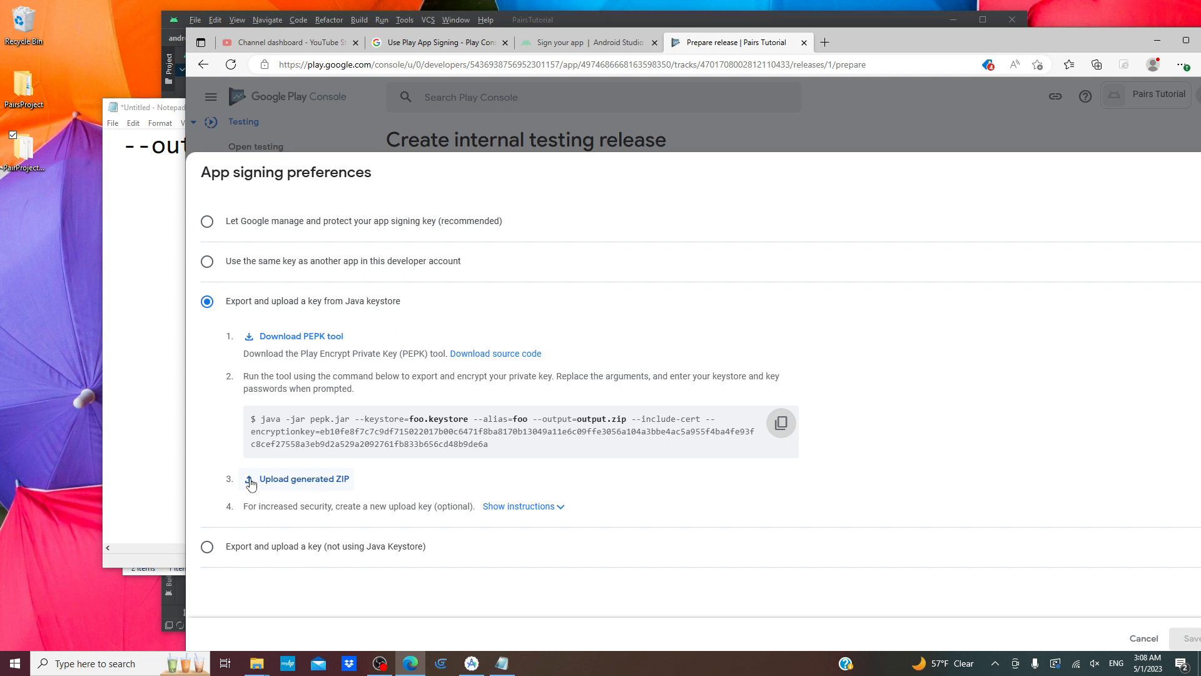
left_click(171, 567)
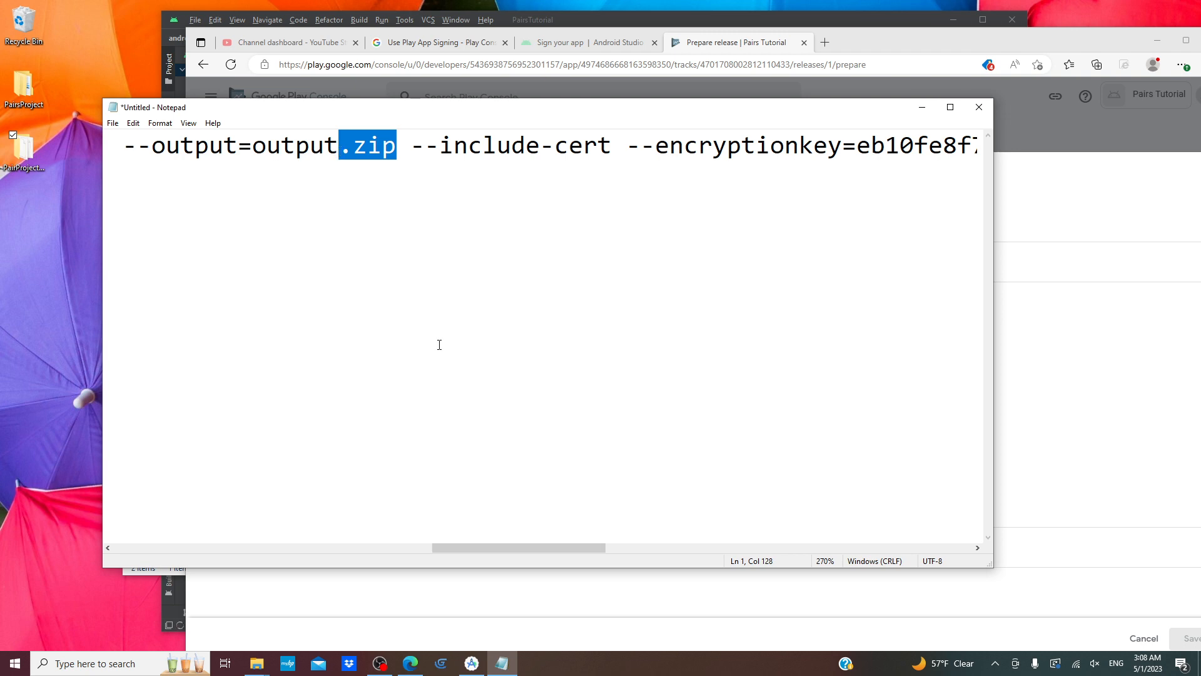
left_click_drag(531, 554, 438, 548)
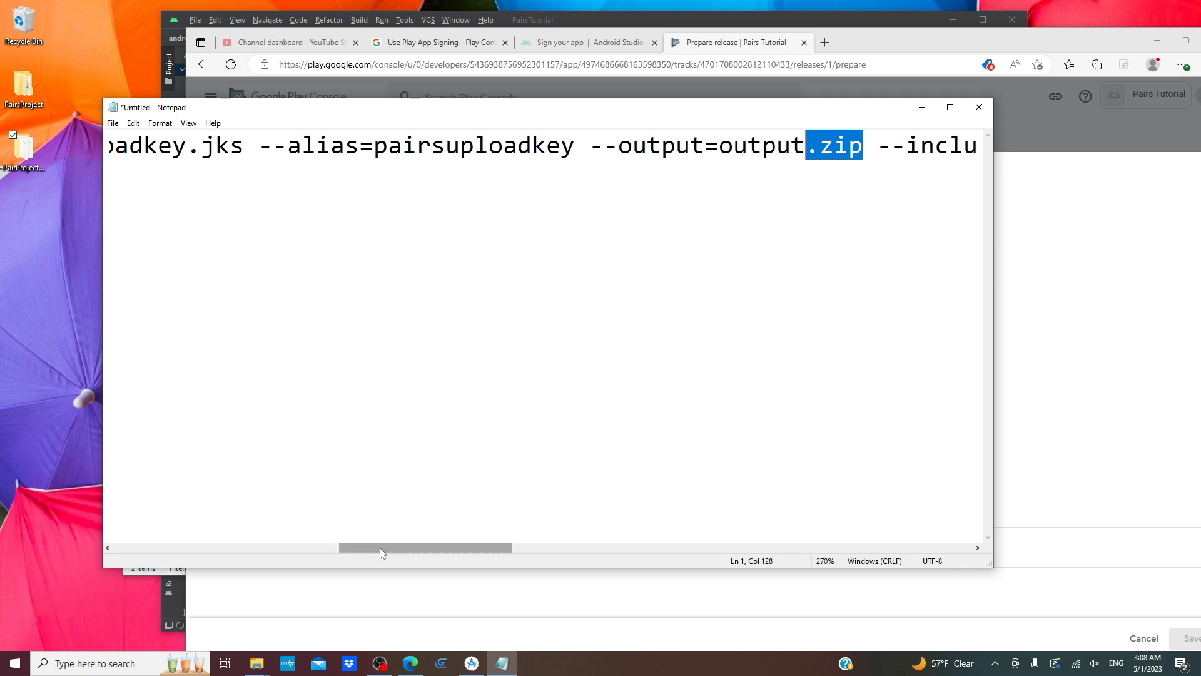
left_click_drag(381, 547, 431, 555)
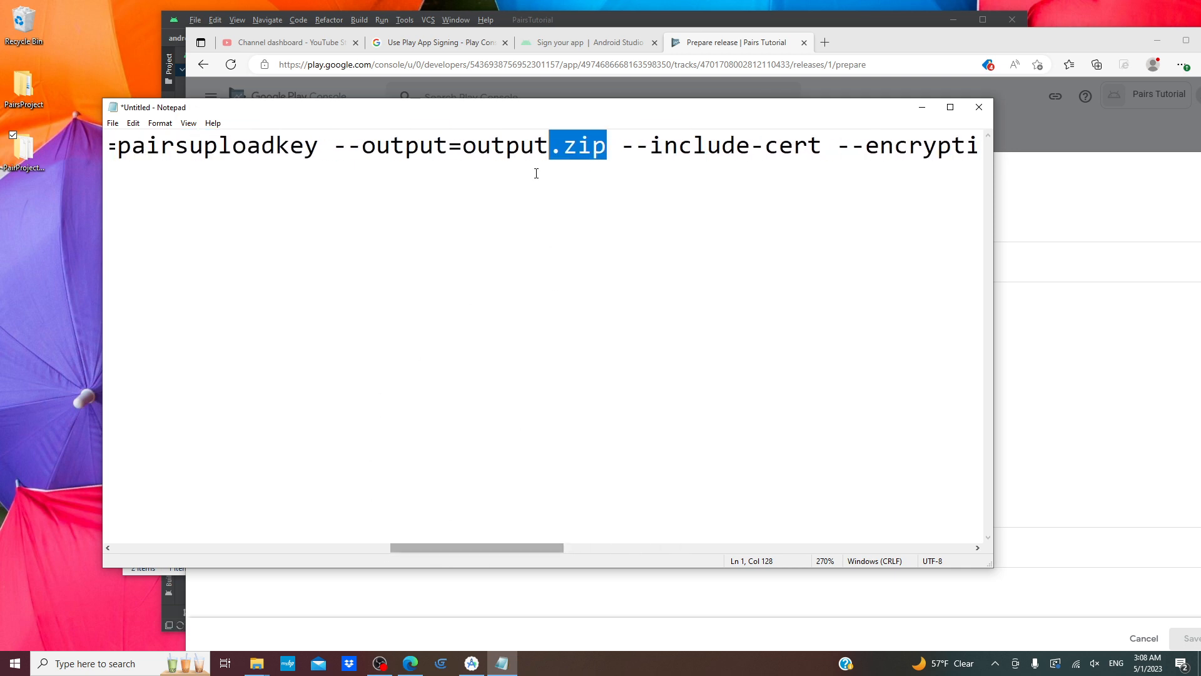
left_click_drag(552, 157, 469, 150)
type("p")
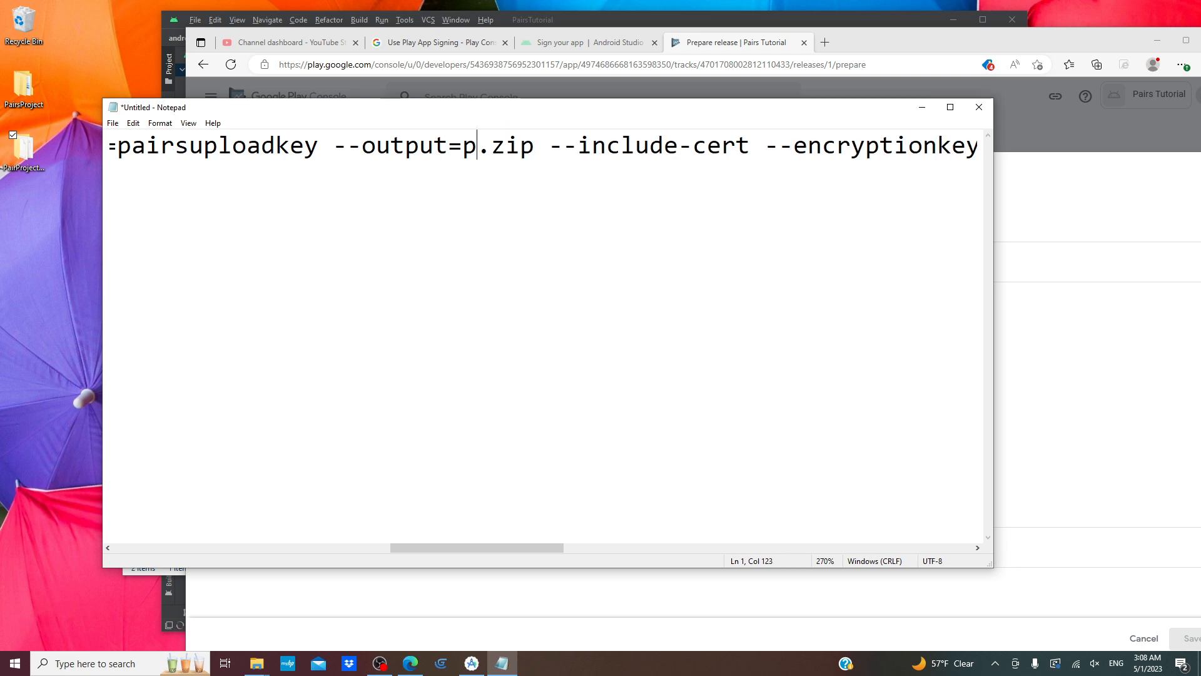
type("airsupla")
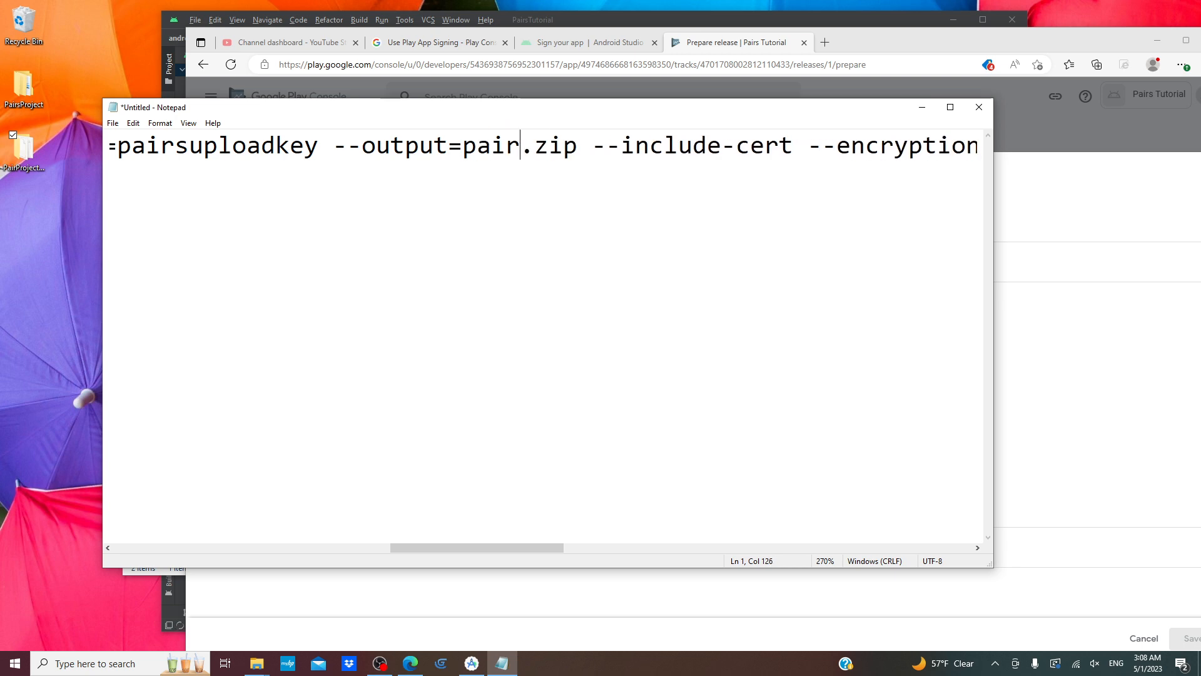
key("BackSpace")
type("oad")
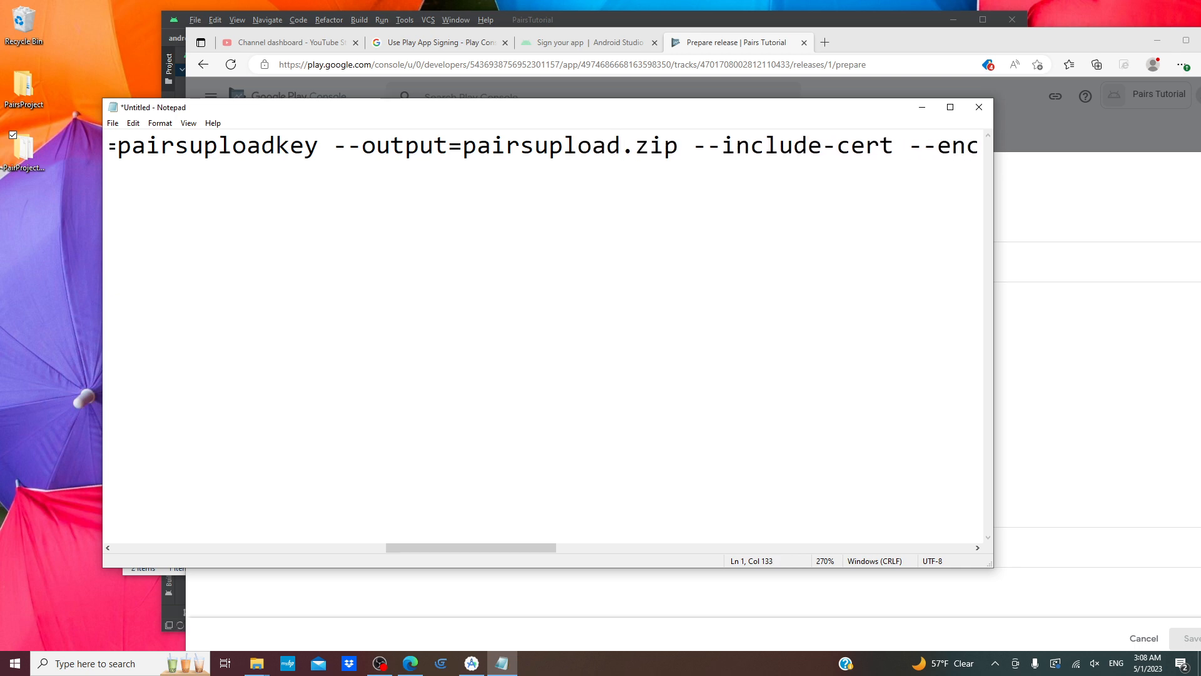
type("key")
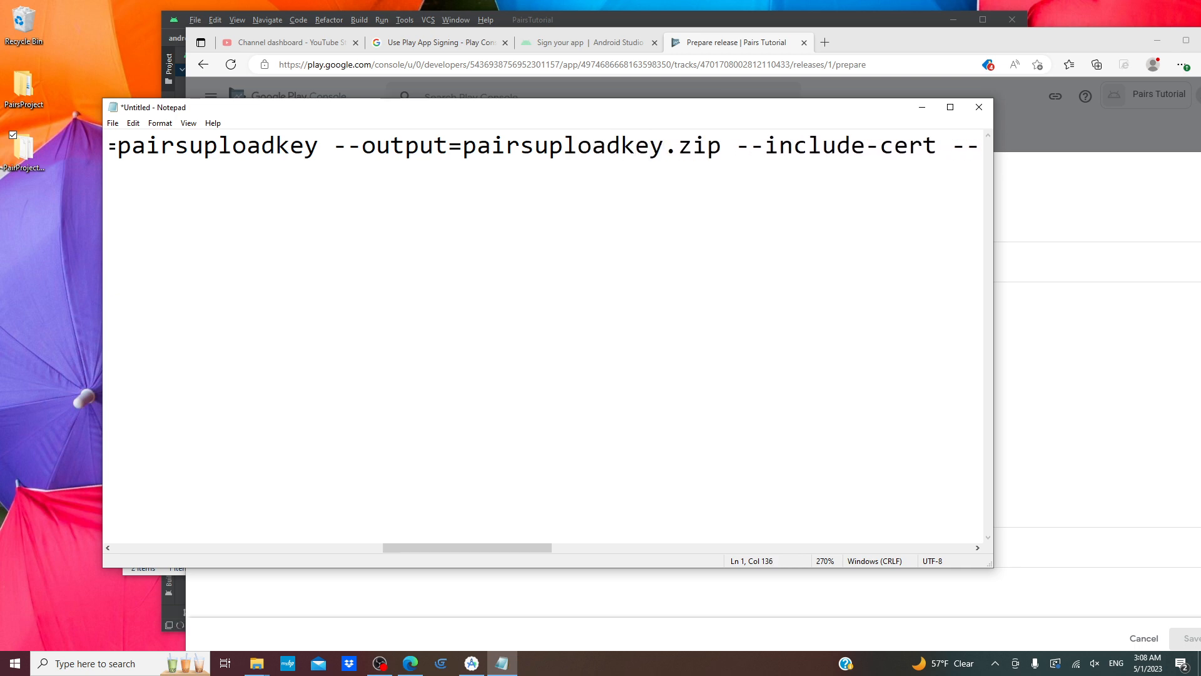
left_click_drag(443, 547, 309, 550)
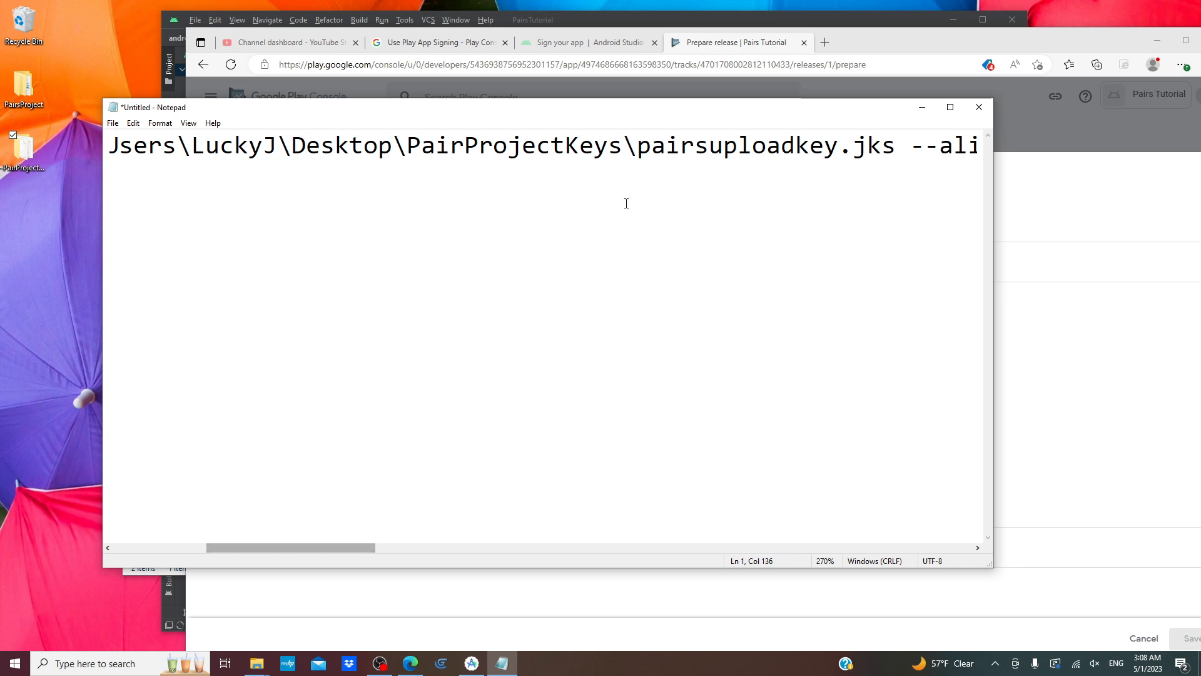
left_click_drag(838, 149, 764, 164)
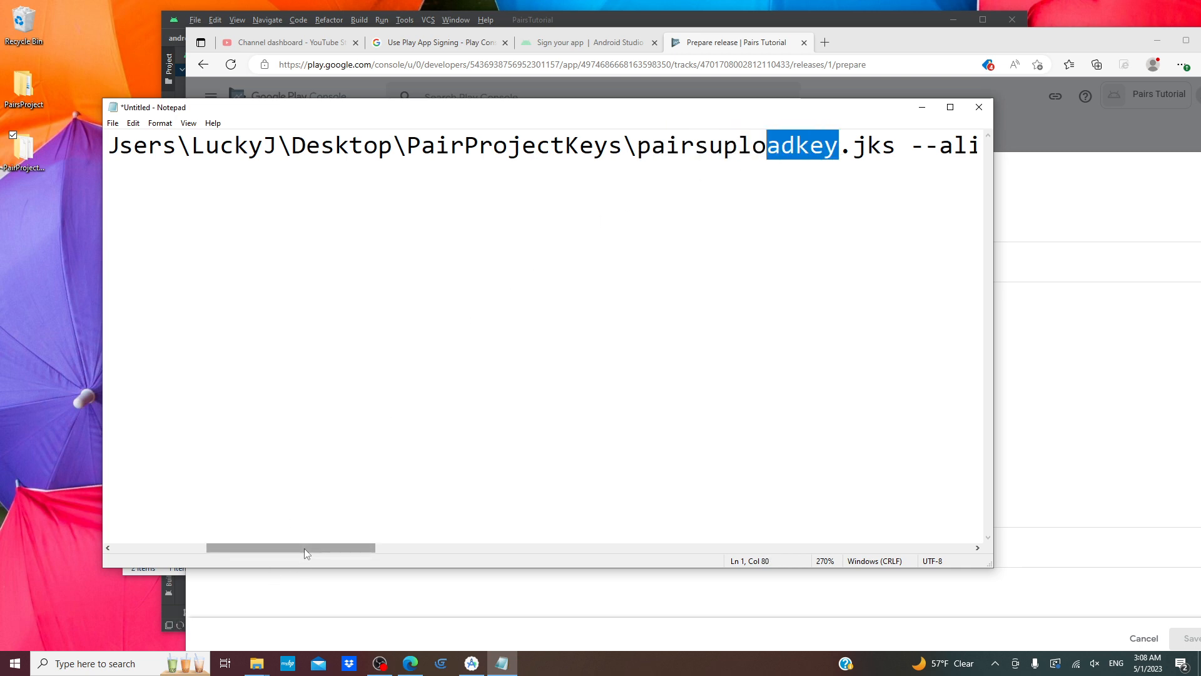
left_click_drag(305, 548, 285, 548)
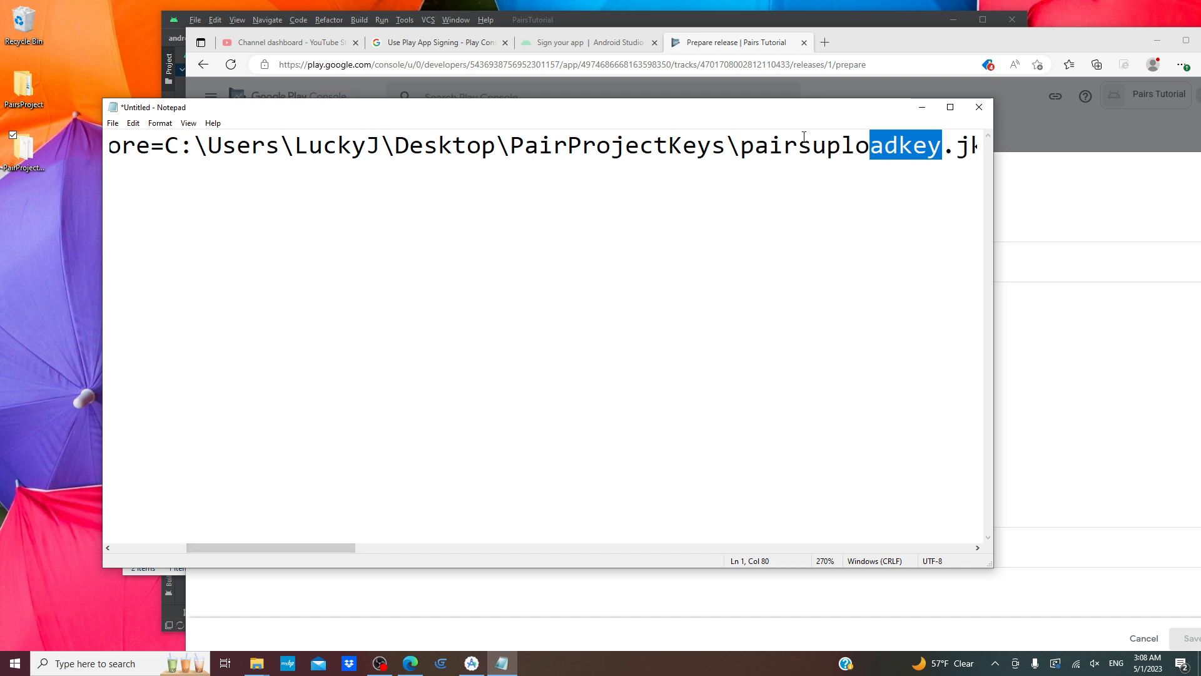
left_click_drag(740, 149, 170, 150)
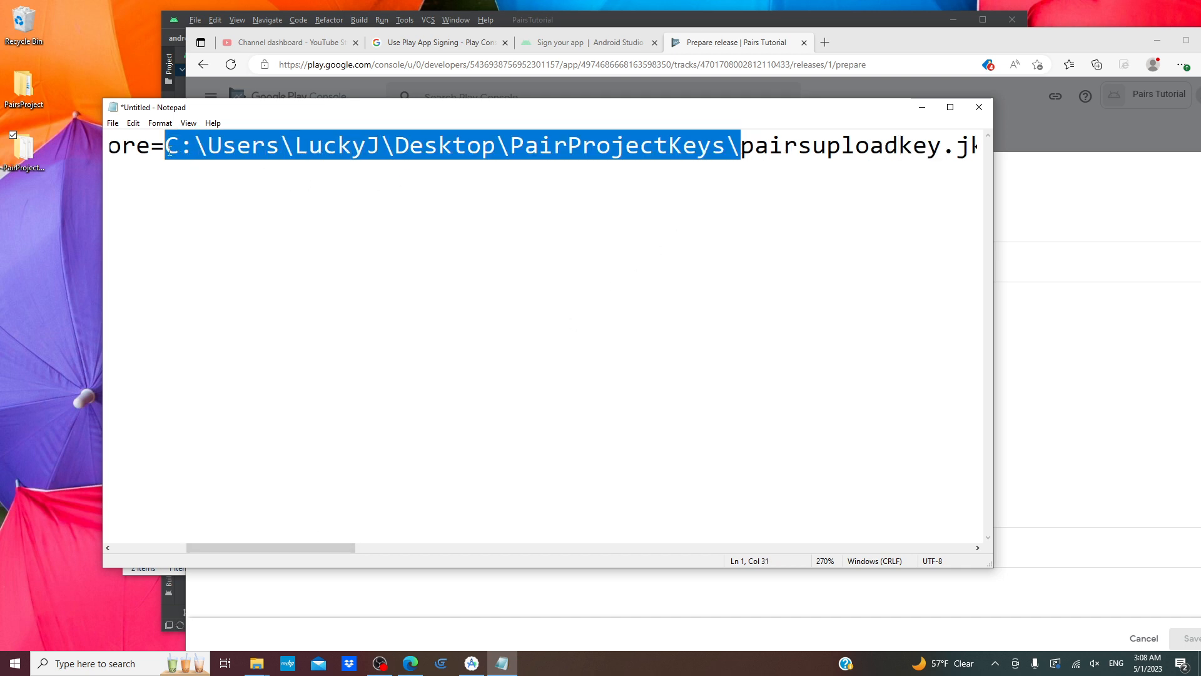
right_click(220, 143)
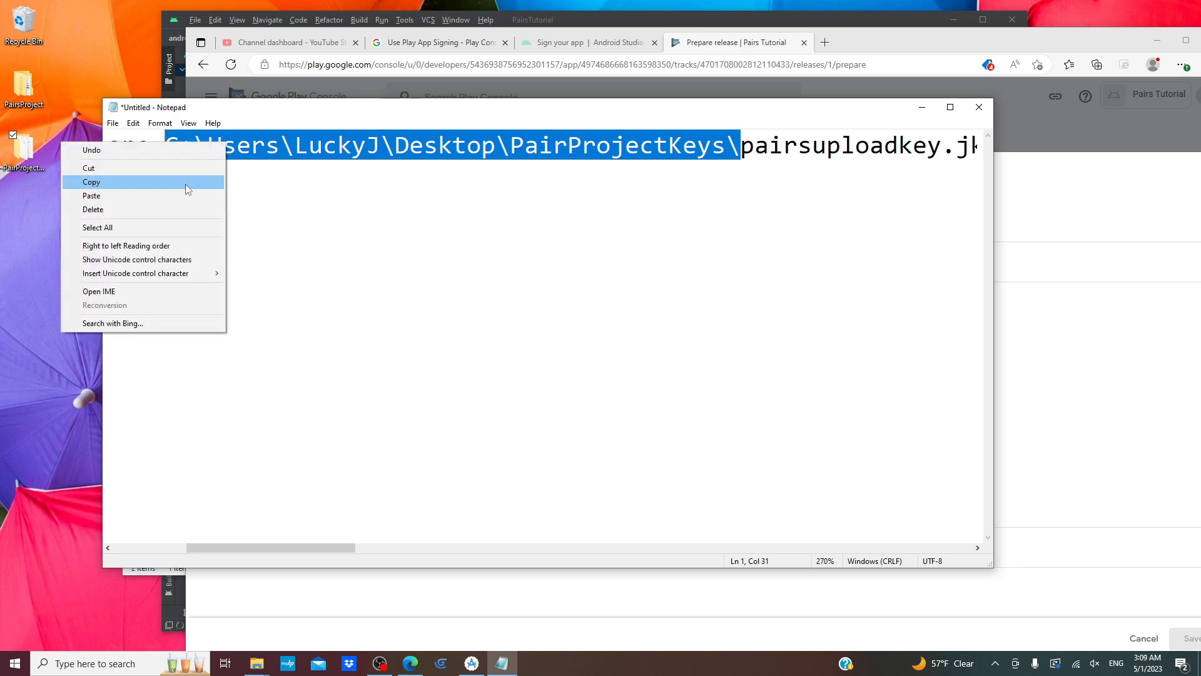
left_click(185, 182)
left_click_drag(263, 548, 415, 542)
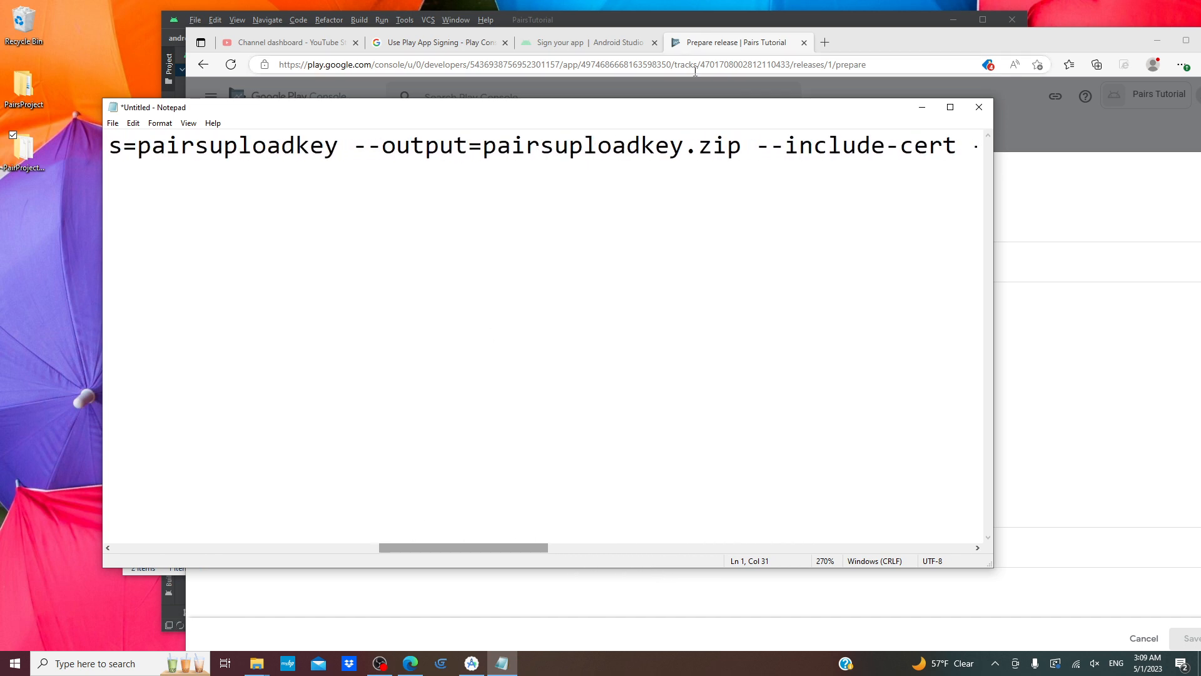
left_click(256, 663)
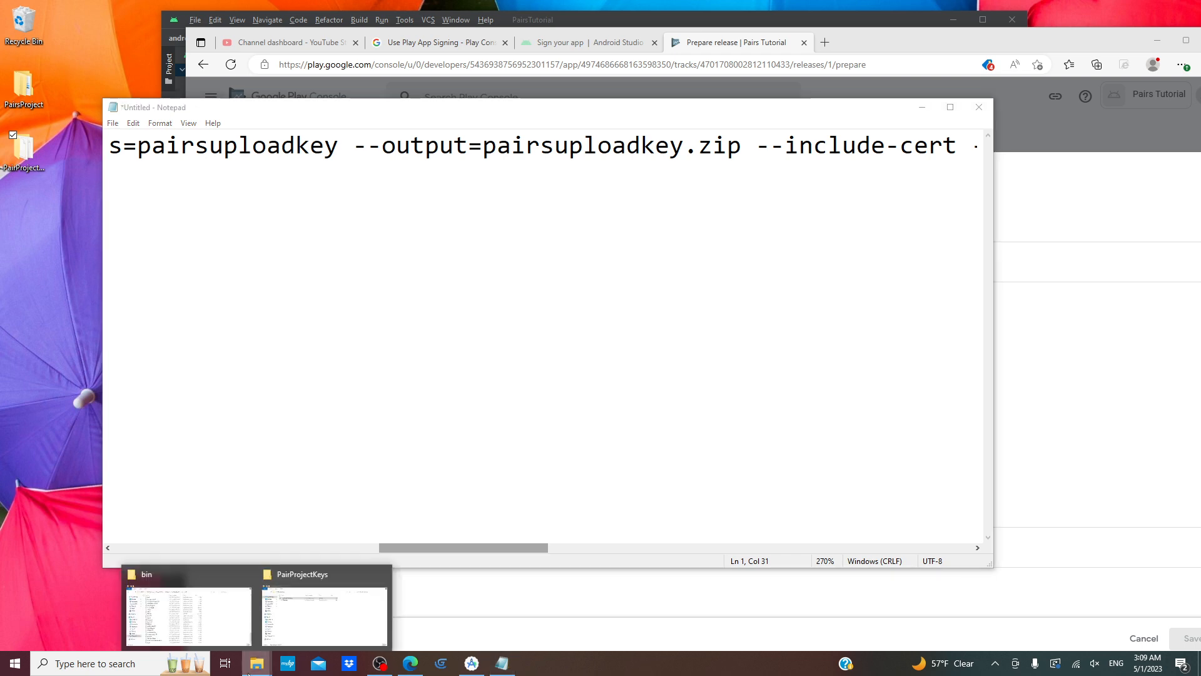
left_click(205, 575)
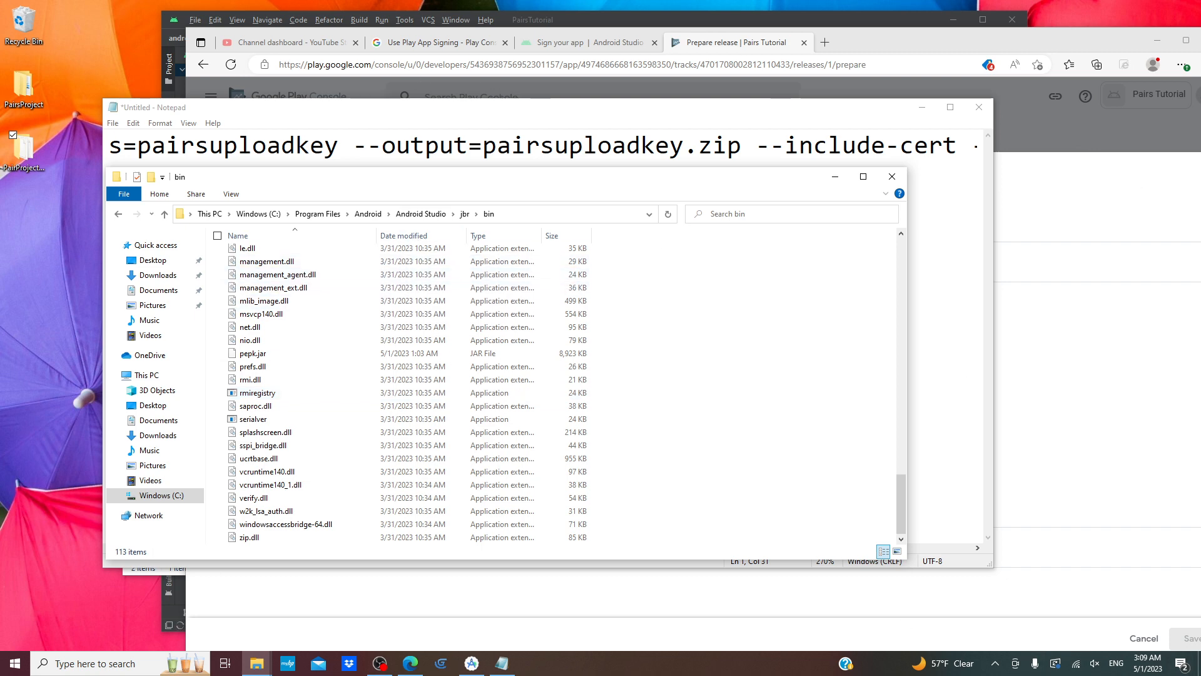
double_click(23, 150)
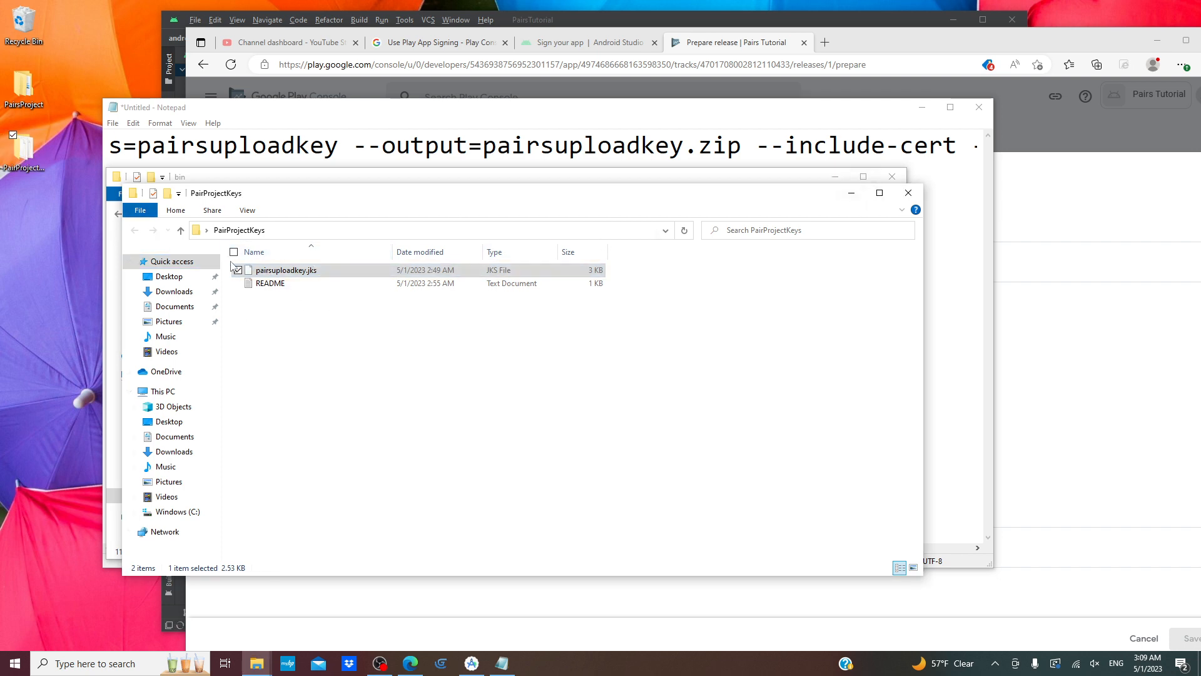
left_click(851, 195)
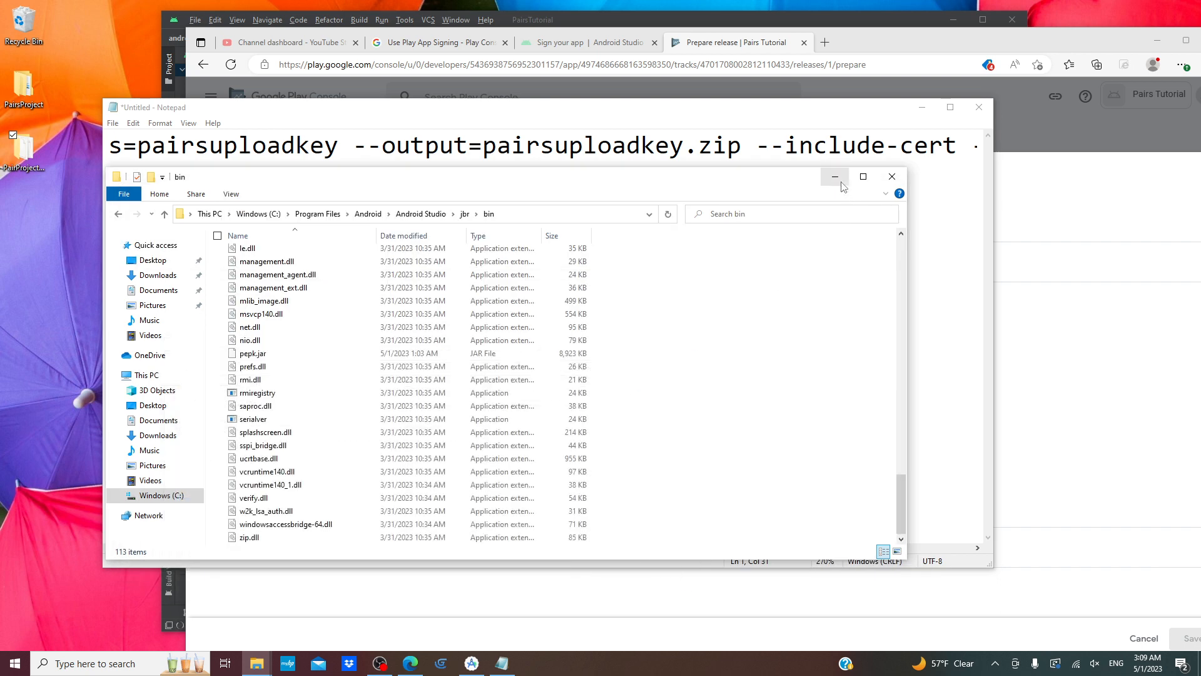
left_click(842, 181)
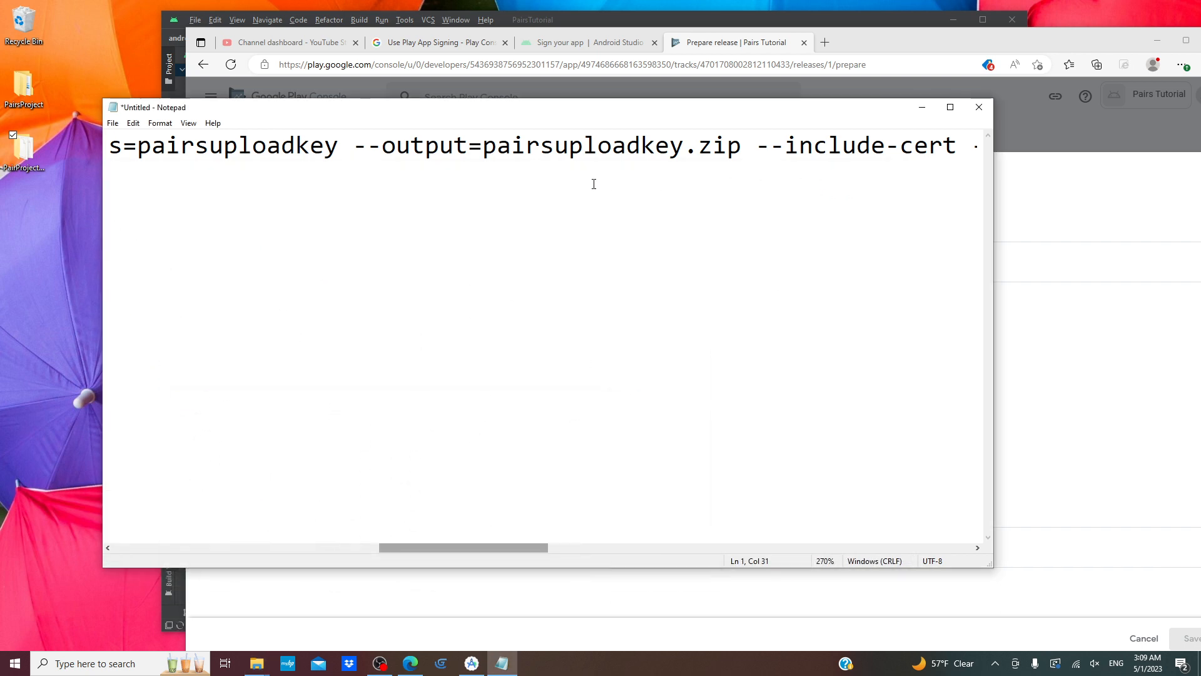
- Prefix the output name with the PairProjectKeys folder path and copy the whole command
left_click(481, 148)
key("ctrl+v")
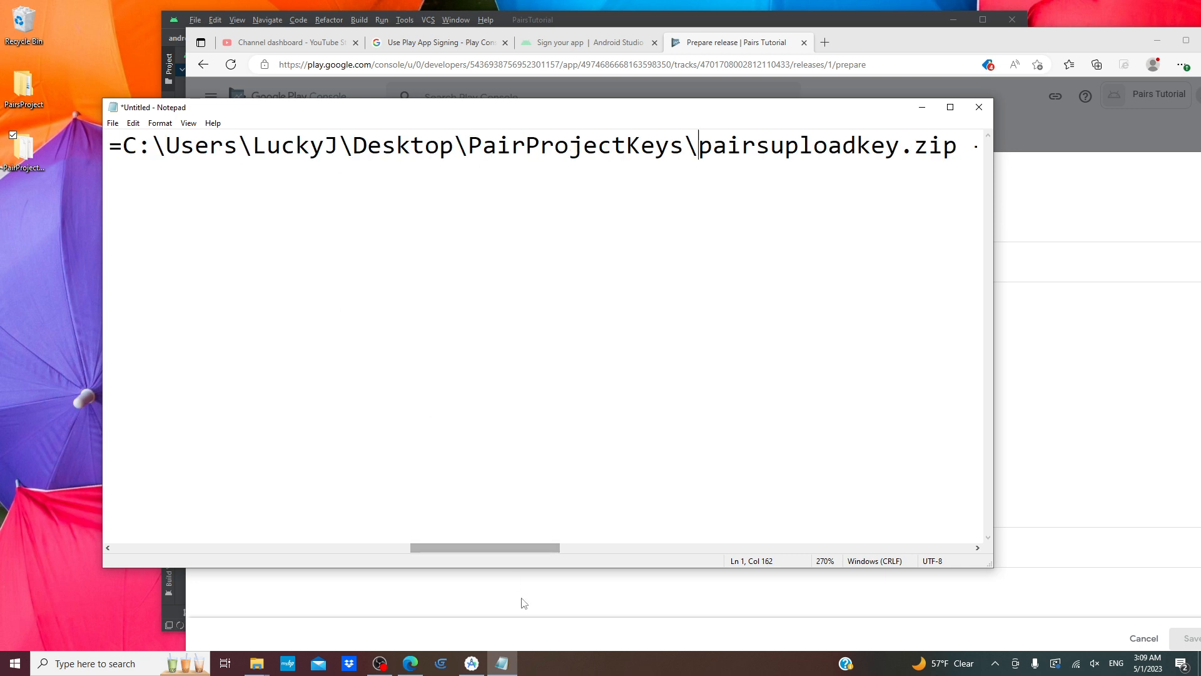
left_click_drag(478, 546, 153, 490)
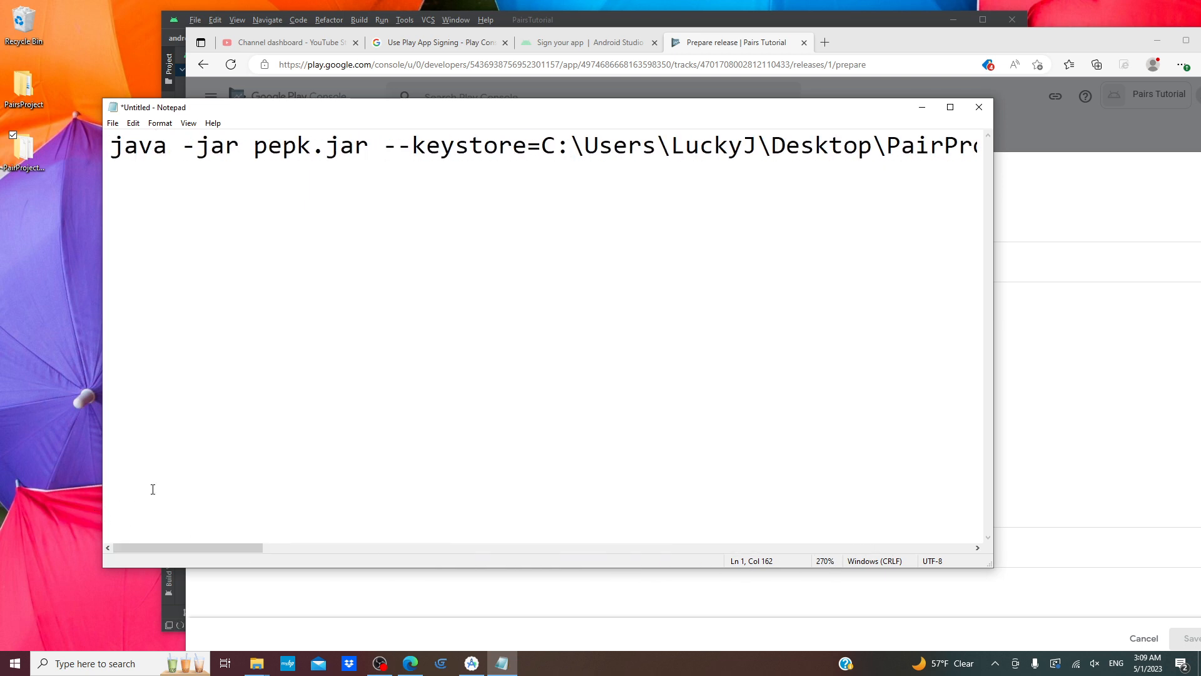
key("ctrl+a")
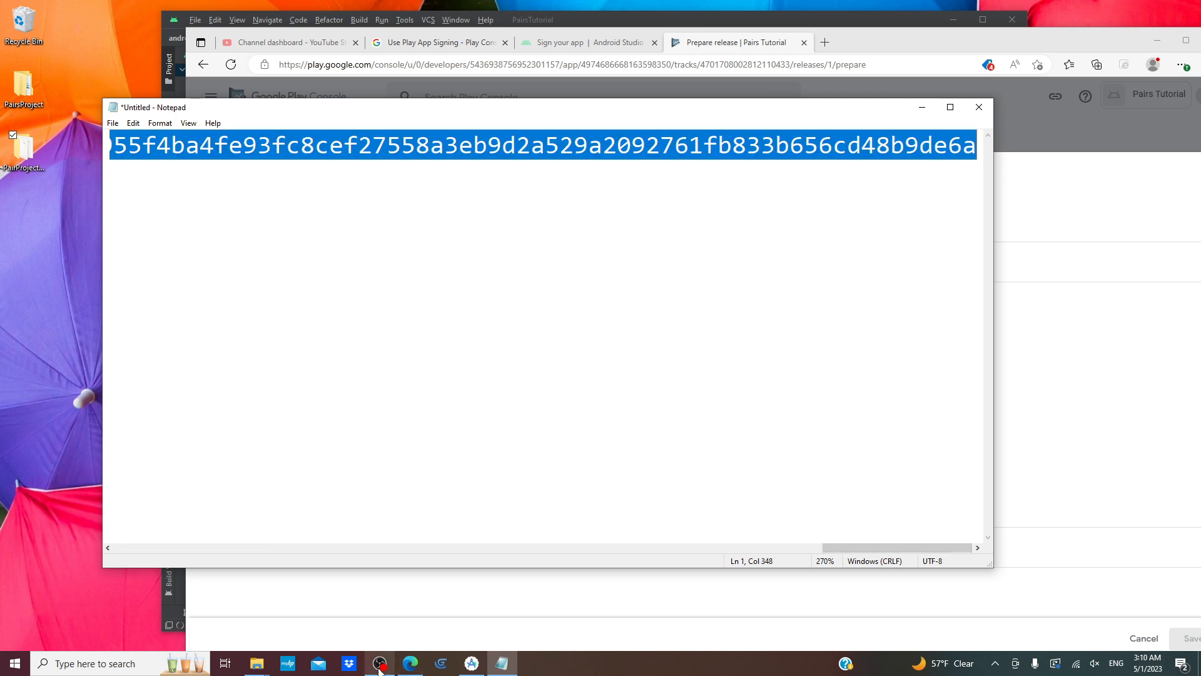
- Bring the jbr\bin folder window back to the front and move it higher
mouse_move(257, 670)
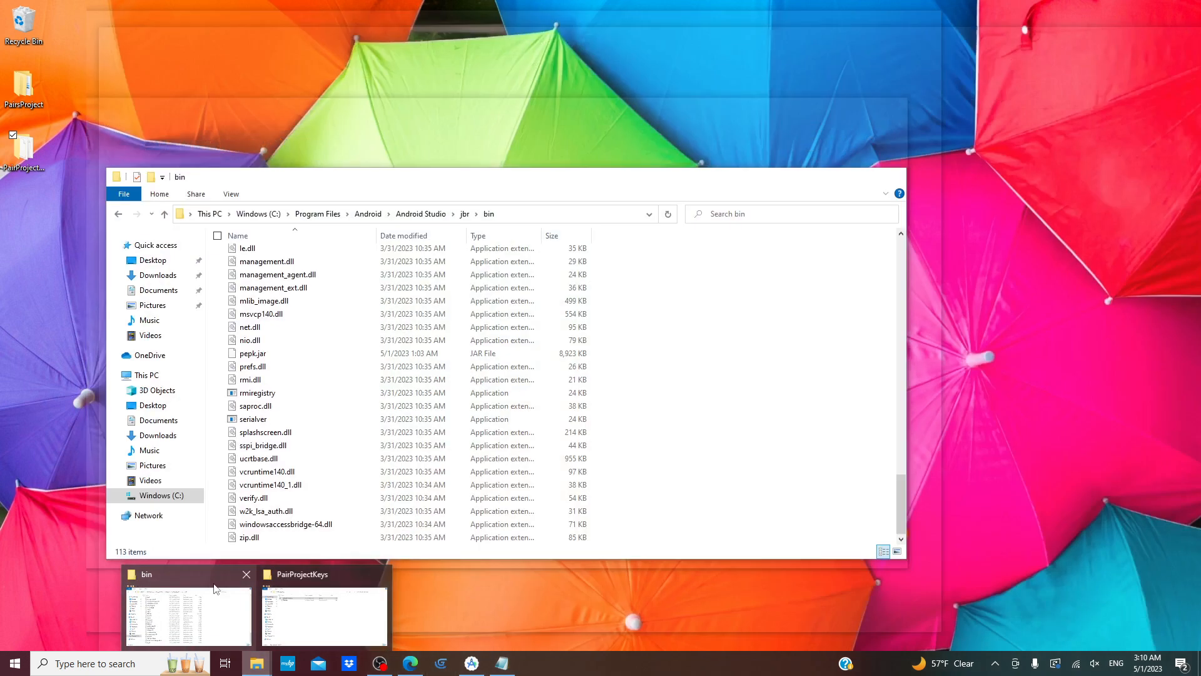
left_click(188, 607)
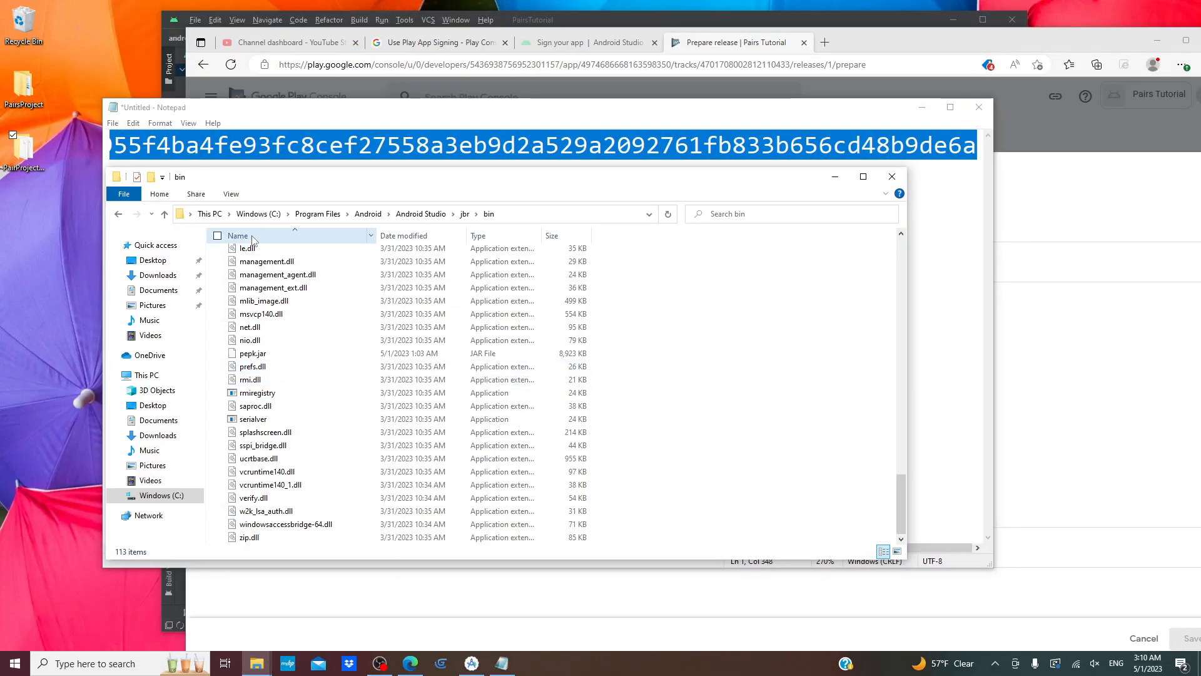
left_click_drag(337, 182, 358, 83)
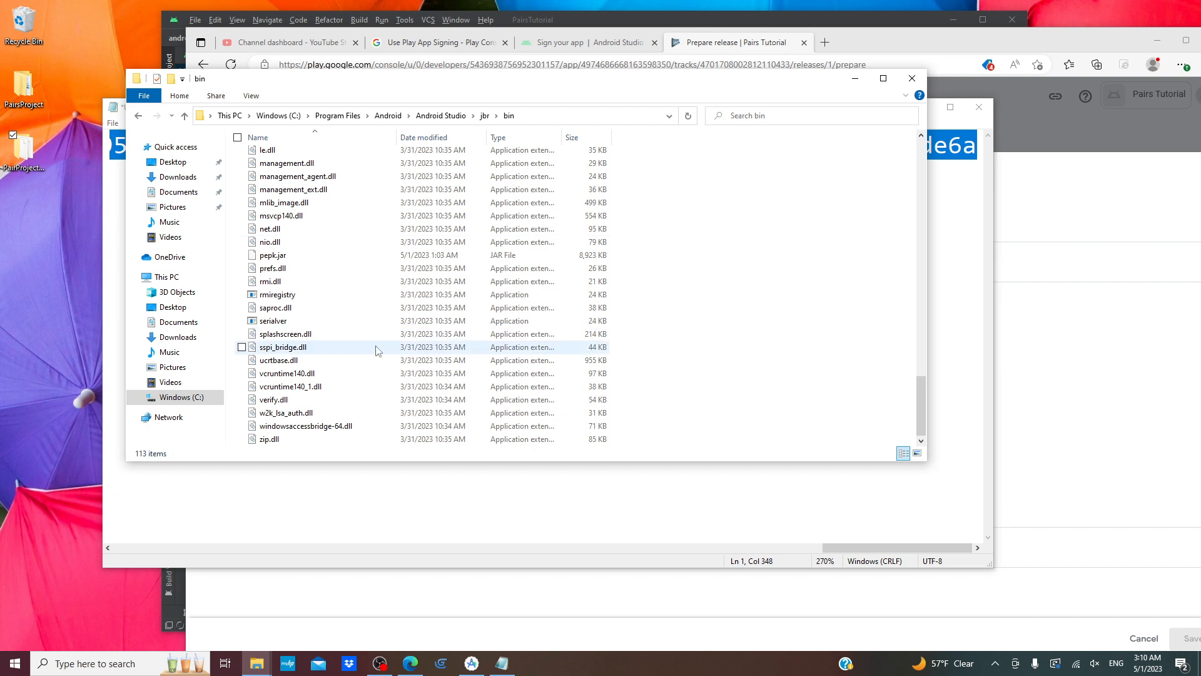
- Open a Command Prompt in the jbr\bin folder by typing cmd in the address bar
left_click(586, 118)
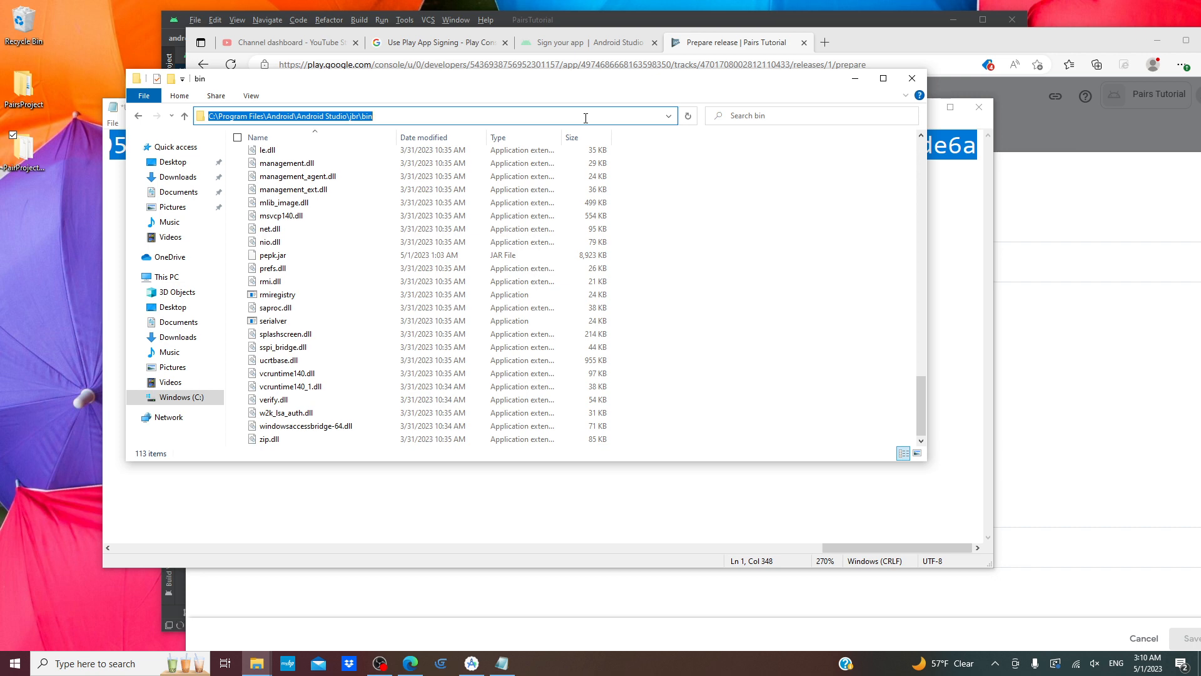
left_click(585, 118)
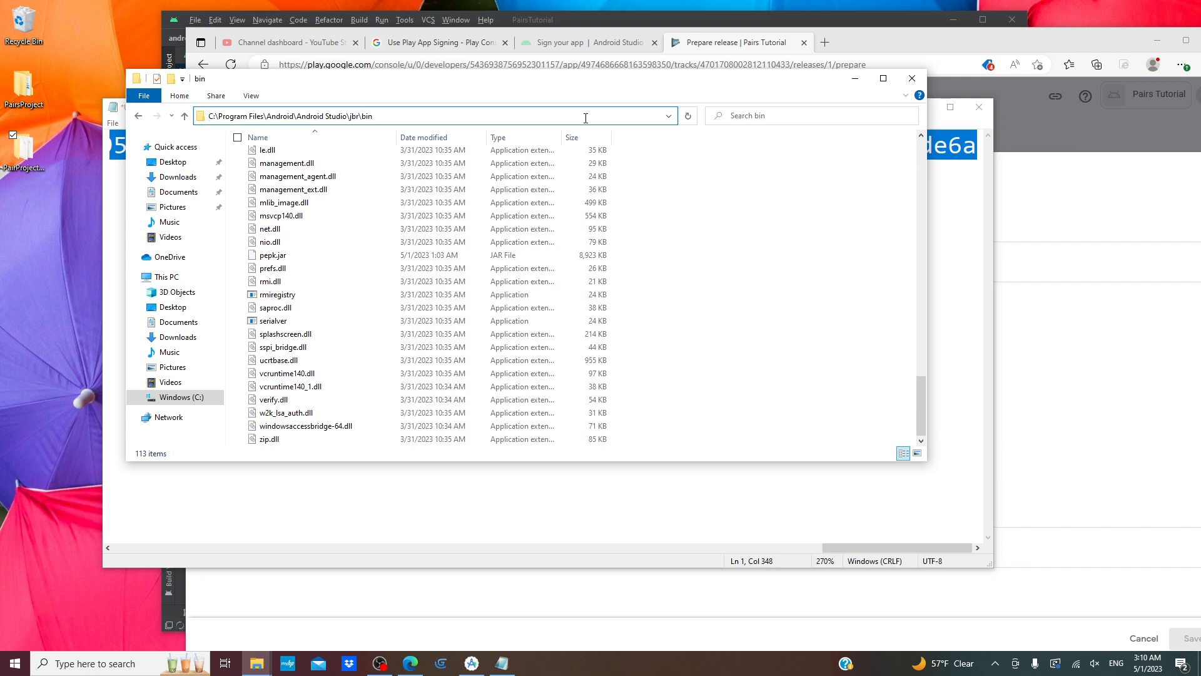
key("ctrl+a")
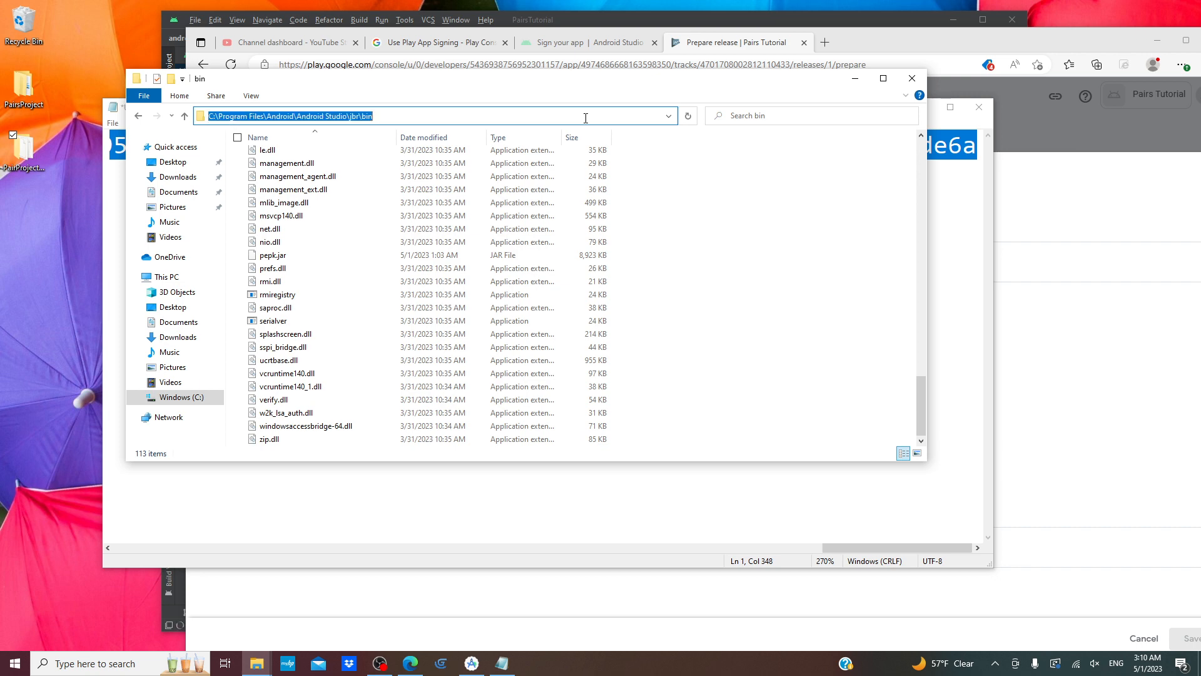
type("cmd")
key("Return")
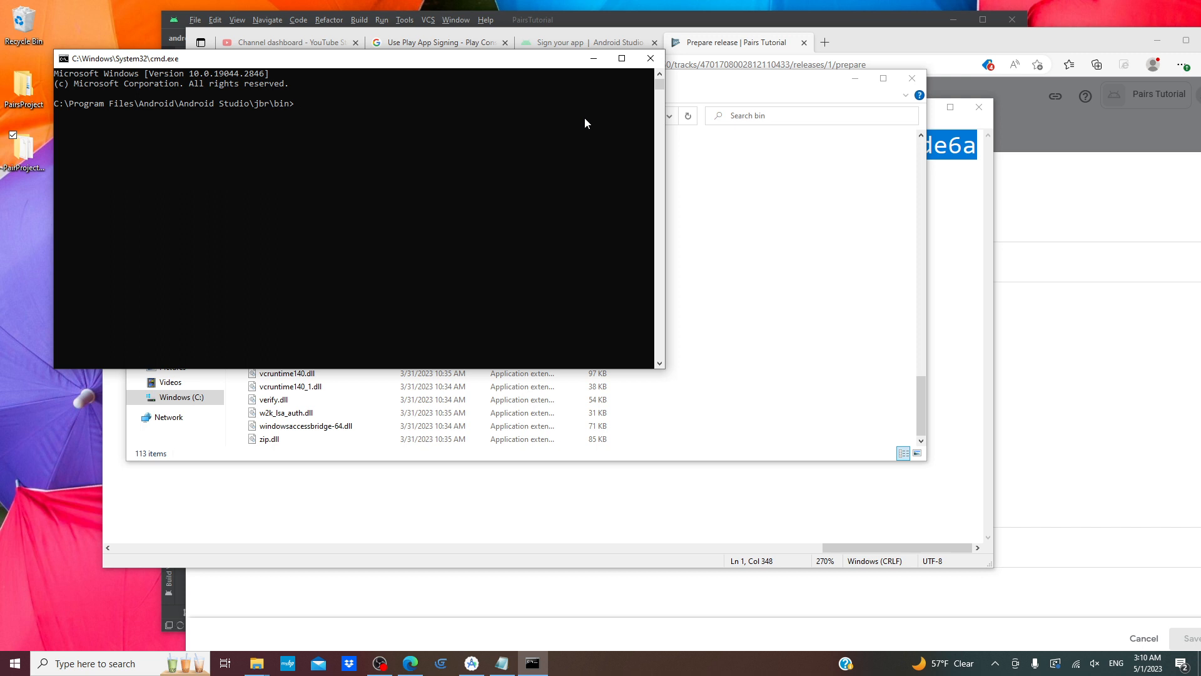
- Run the pasted PEPK command, enter both passwords, then open PairProjectKeys to check the zip
key("ctrl+v")
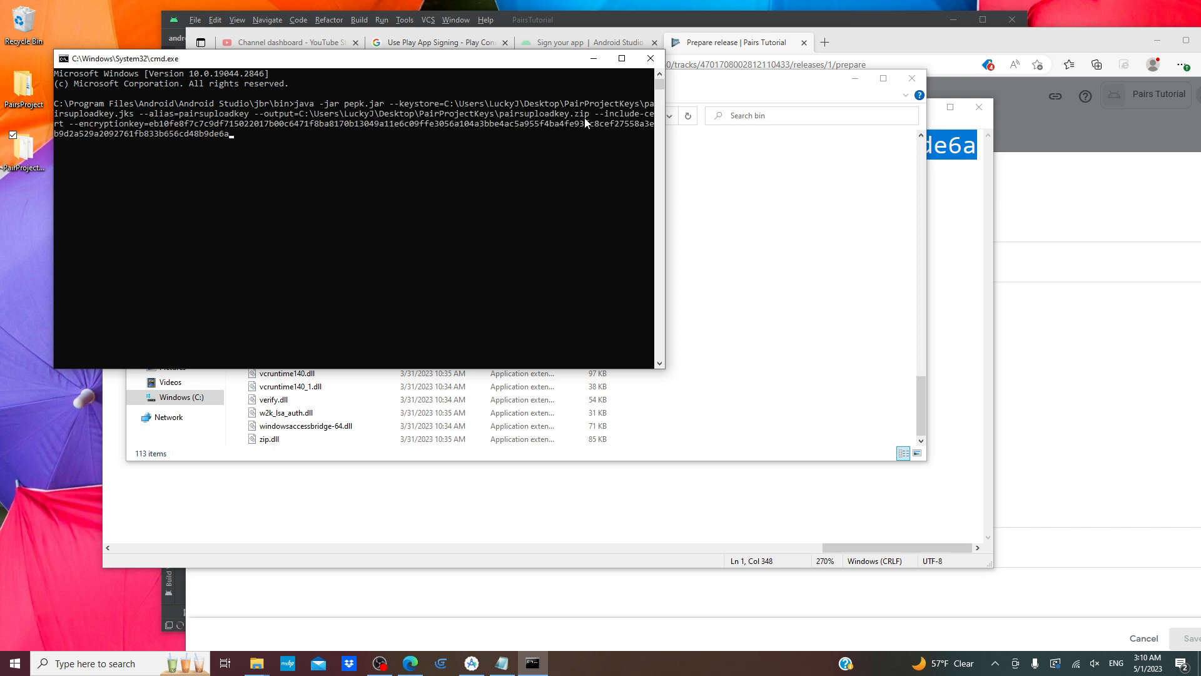
key("Return")
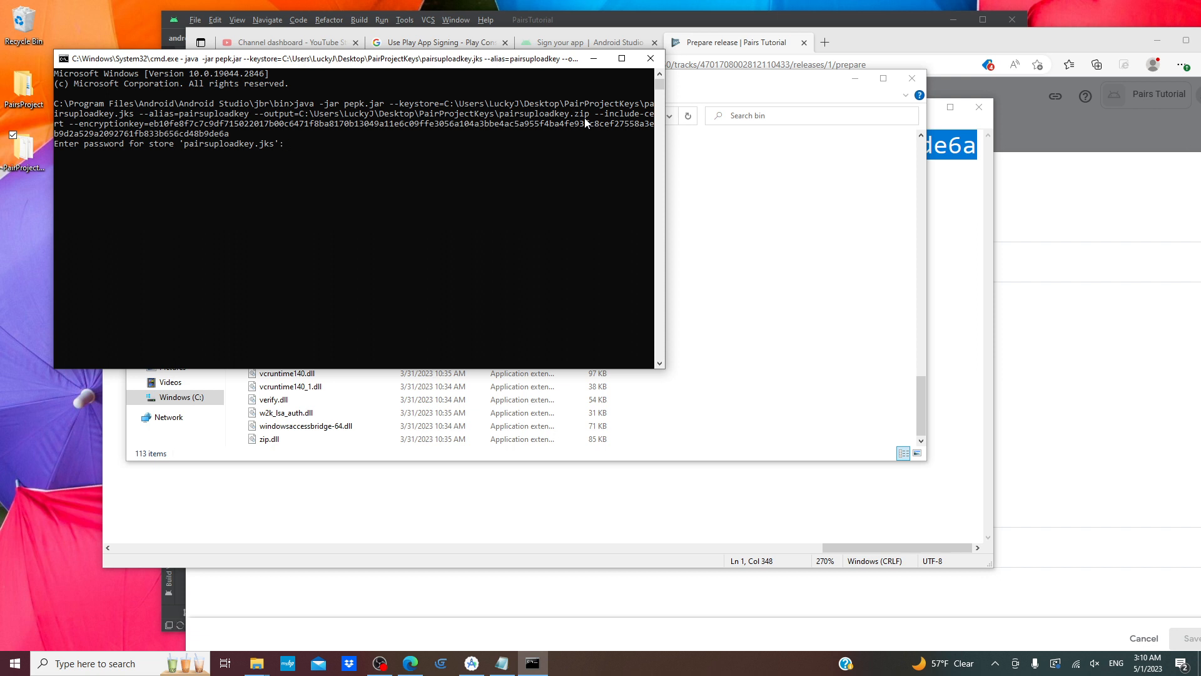
key("Return")
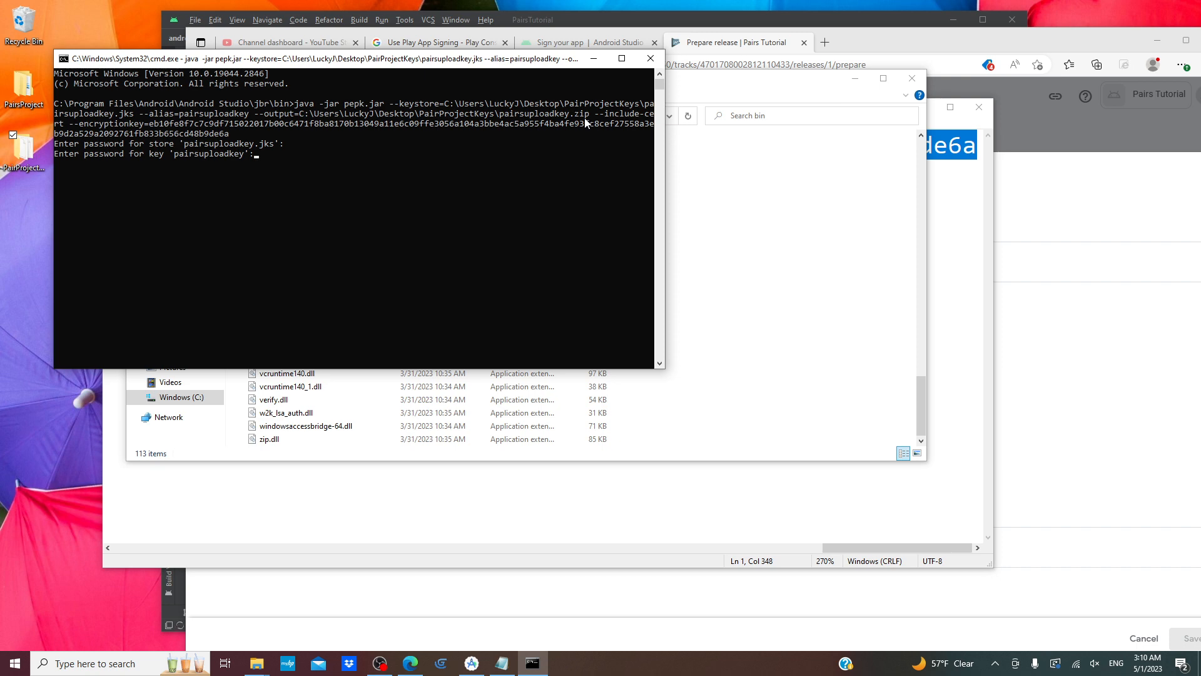
key("Return")
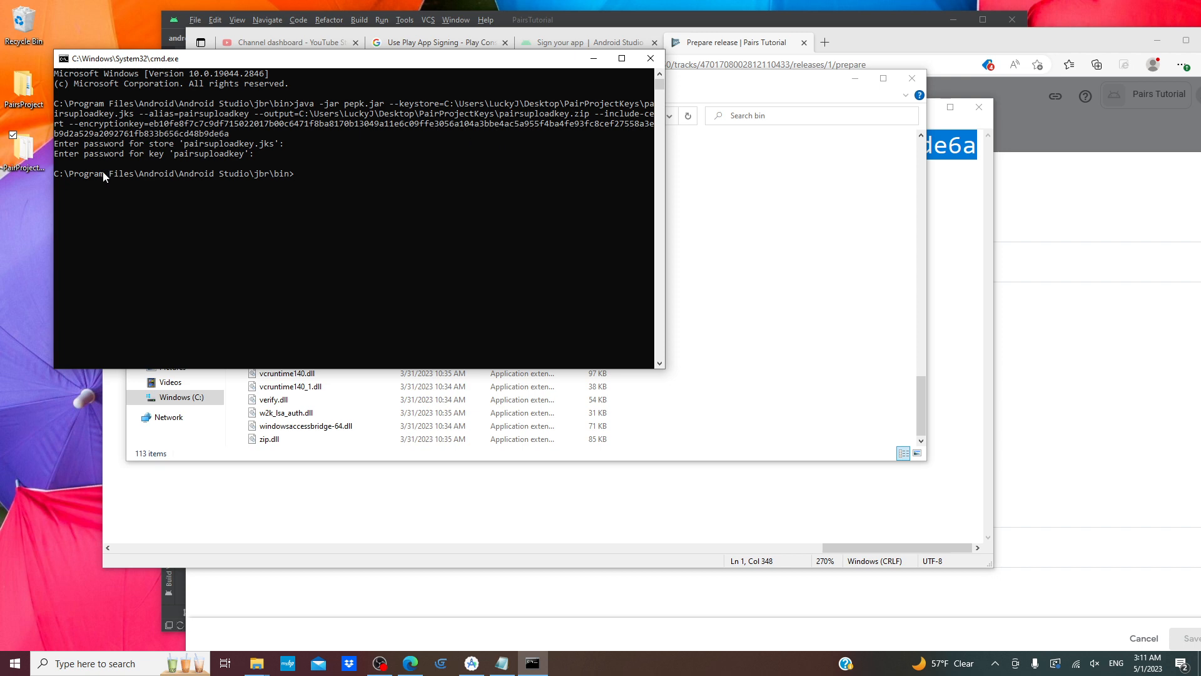
double_click(21, 157)
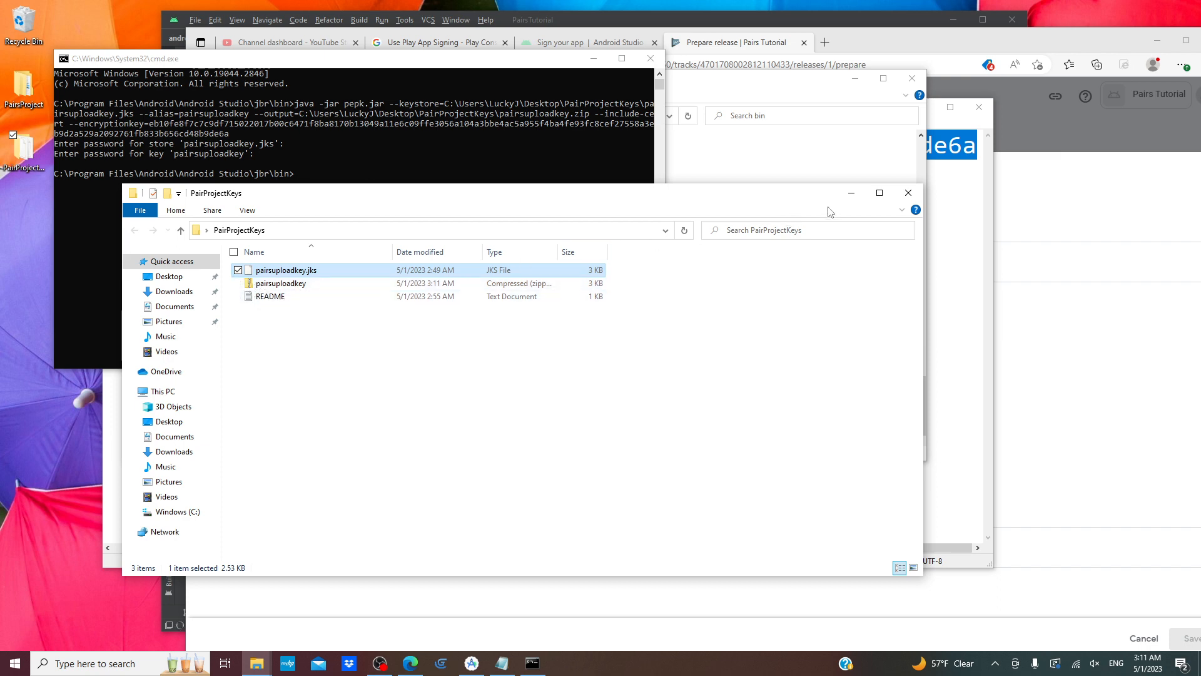
- Minimize the PairProjectKeys, Command Prompt and bin windows to bring back the App signing preferences dialog
left_click(852, 192)
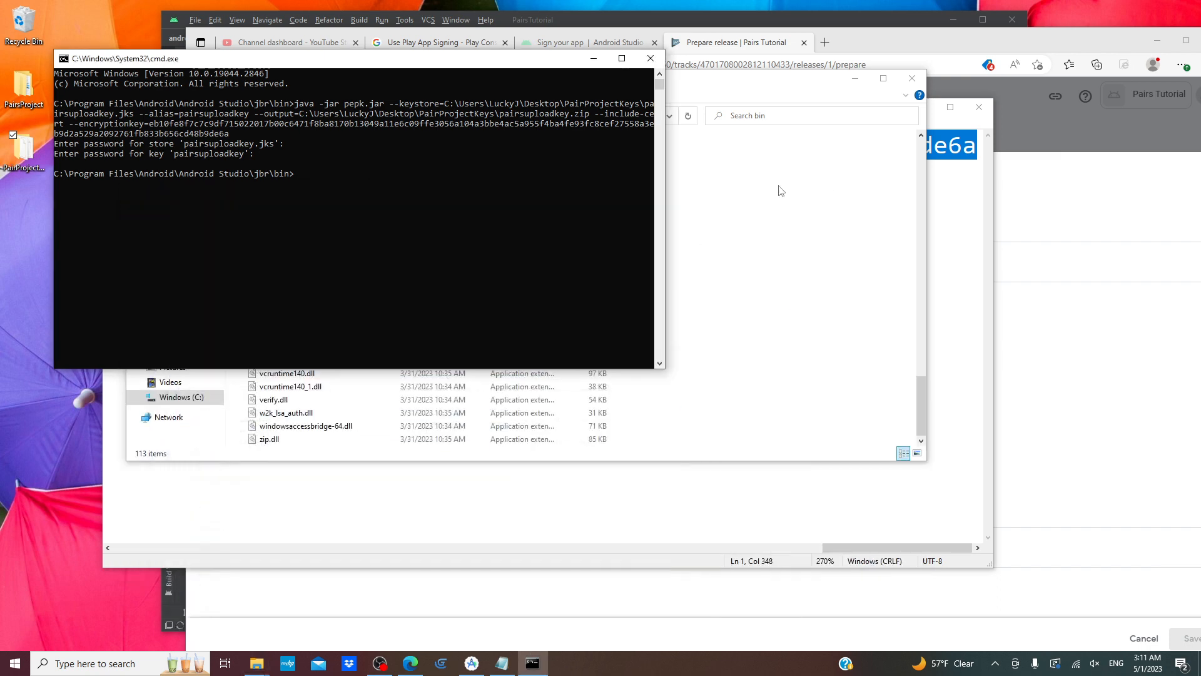
left_click(594, 58)
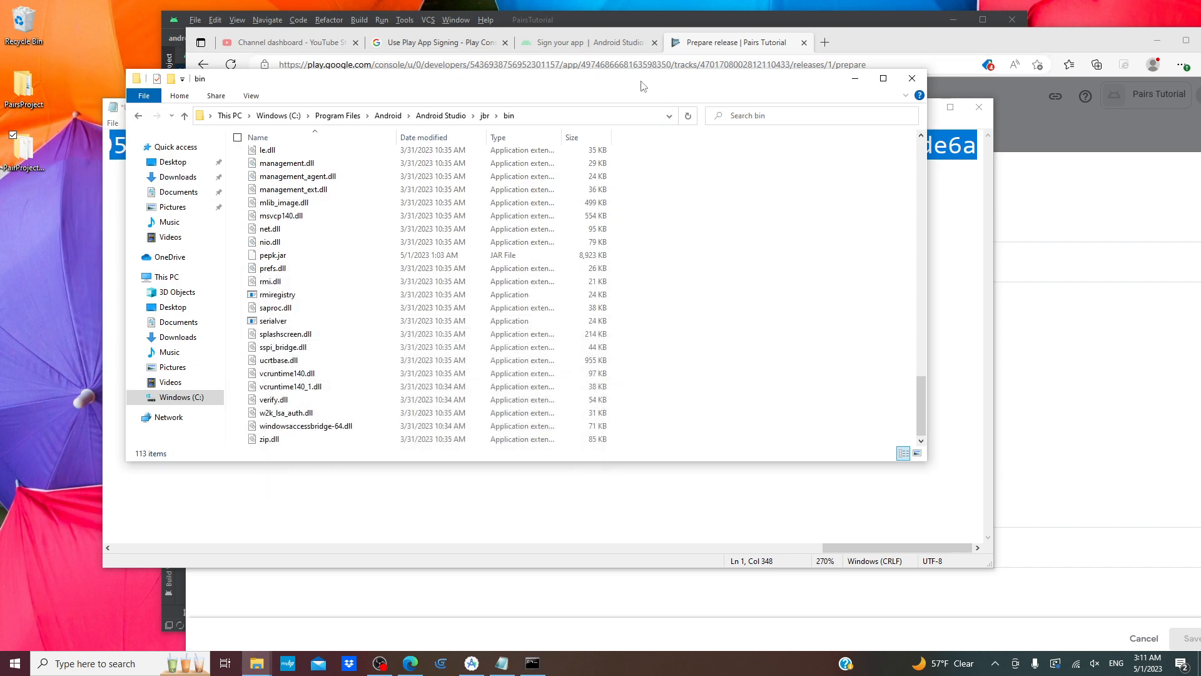
left_click(854, 85)
left_click(909, 44)
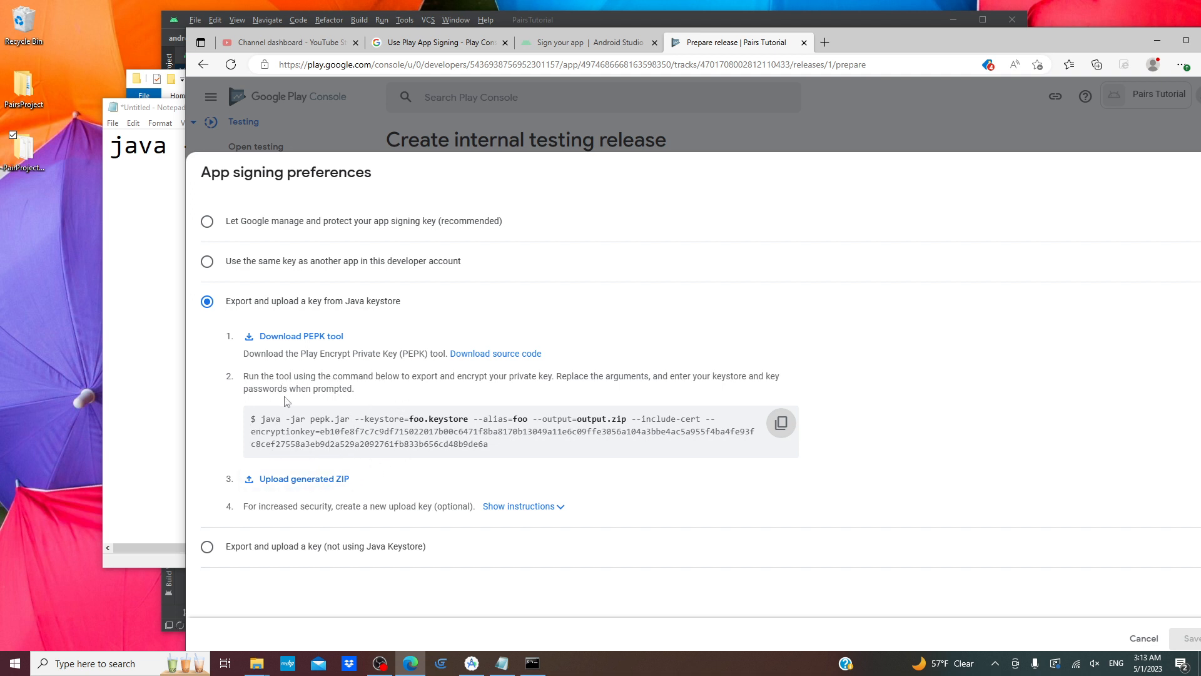
- Expand the step 4 instructions for creating a new upload key and scroll to the keytool PEM command
left_click(495, 507)
scroll(336, 440, "down", 2)
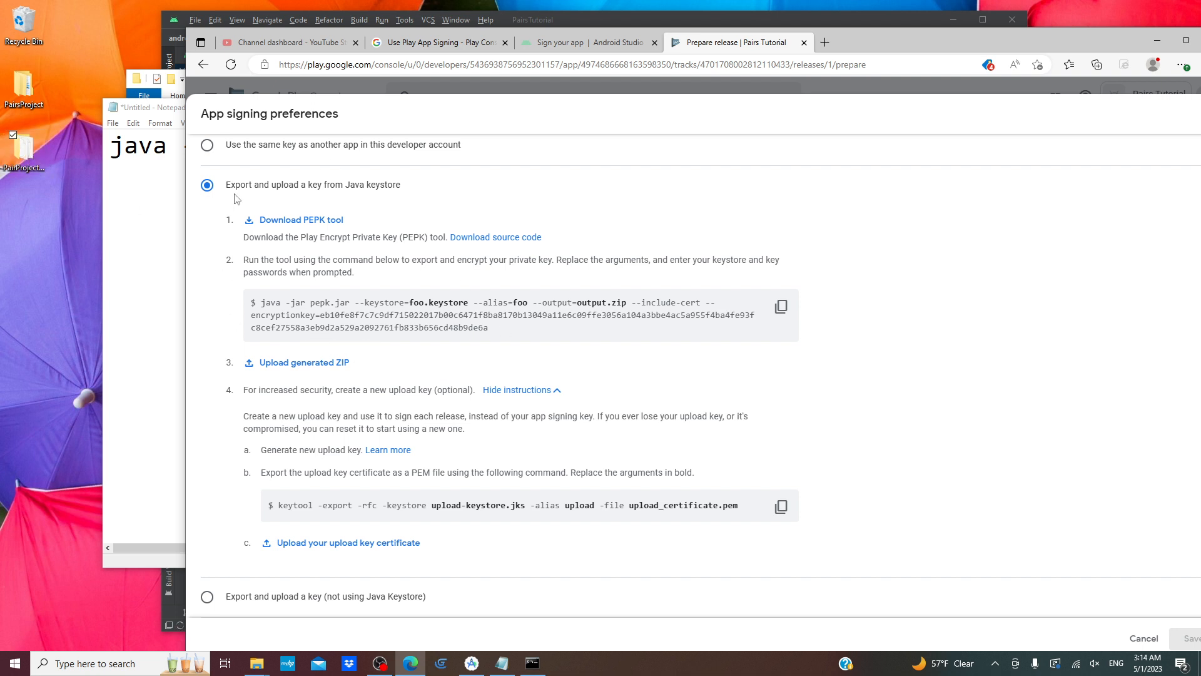
- Delete pairsuploadkey.zip from PairProjectKeys, keeping the .jks and README, and return to Play Console
double_click(29, 149)
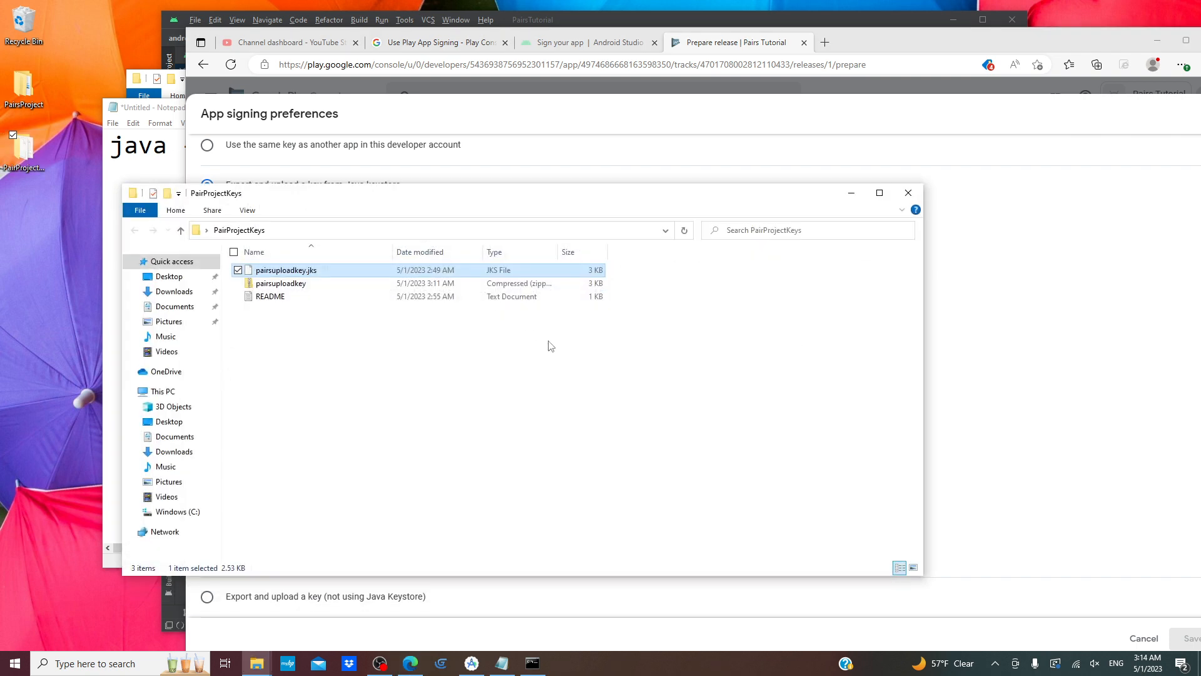
left_click(296, 288)
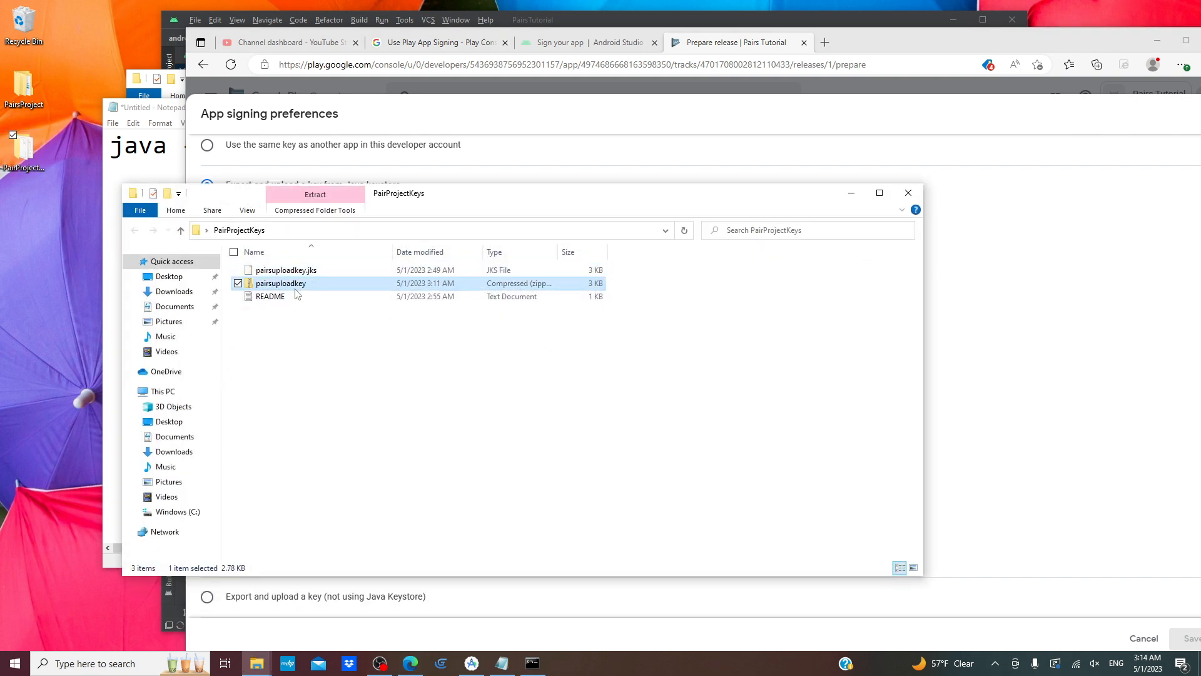
right_click(297, 294)
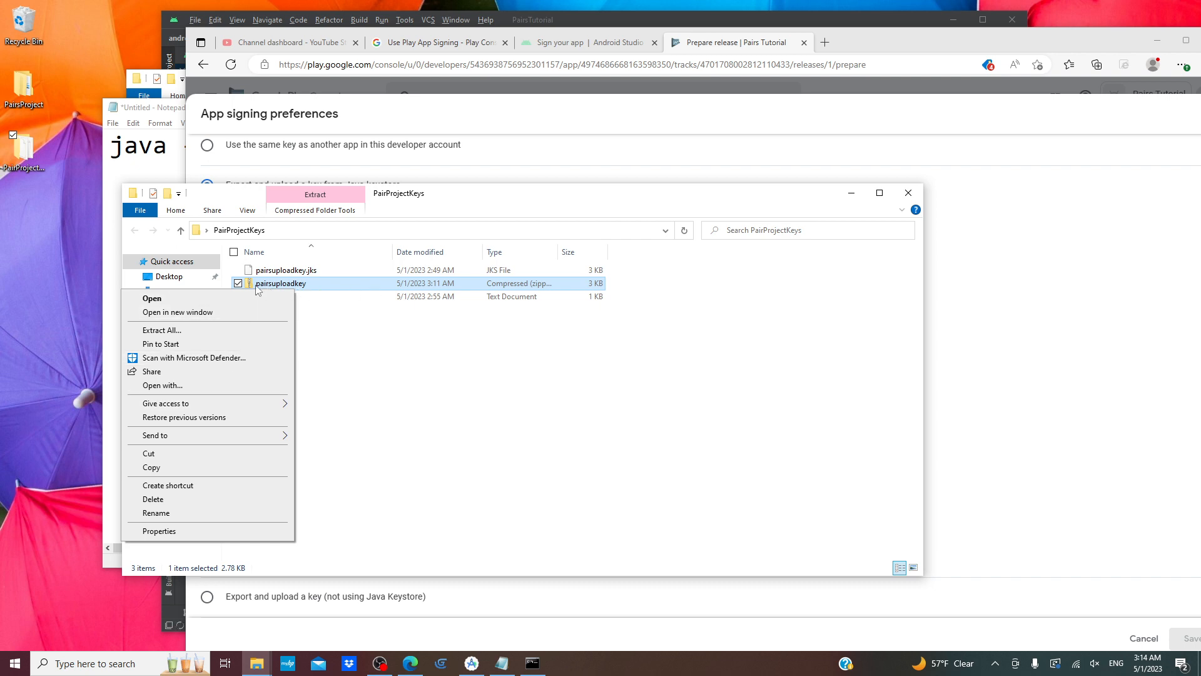
left_click(196, 504)
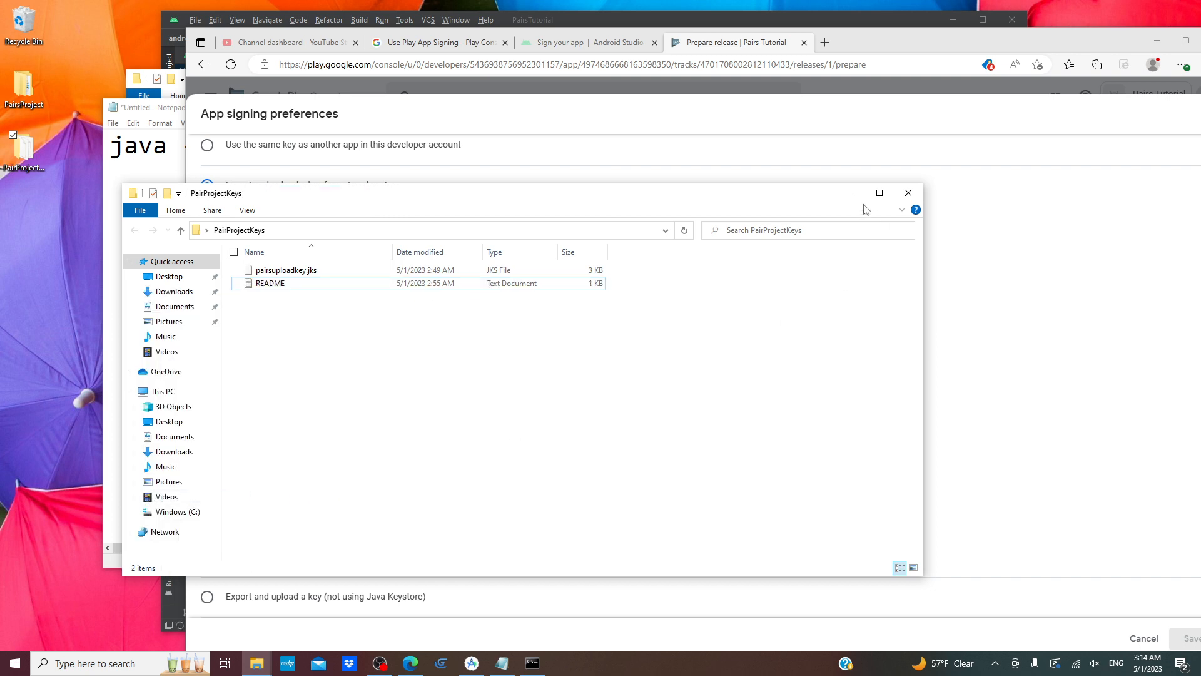
left_click(942, 118)
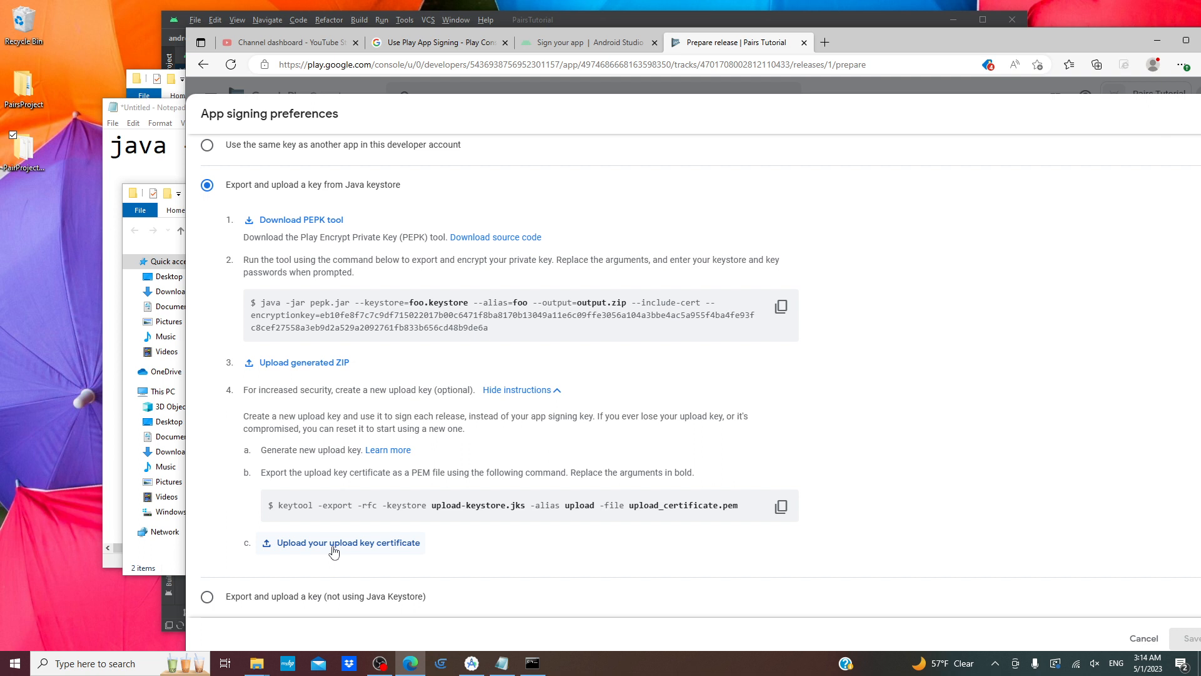
- Copy the keytool certificate export command into Notepad, replacing the old pepk text, and remove the leading $
left_click(780, 507)
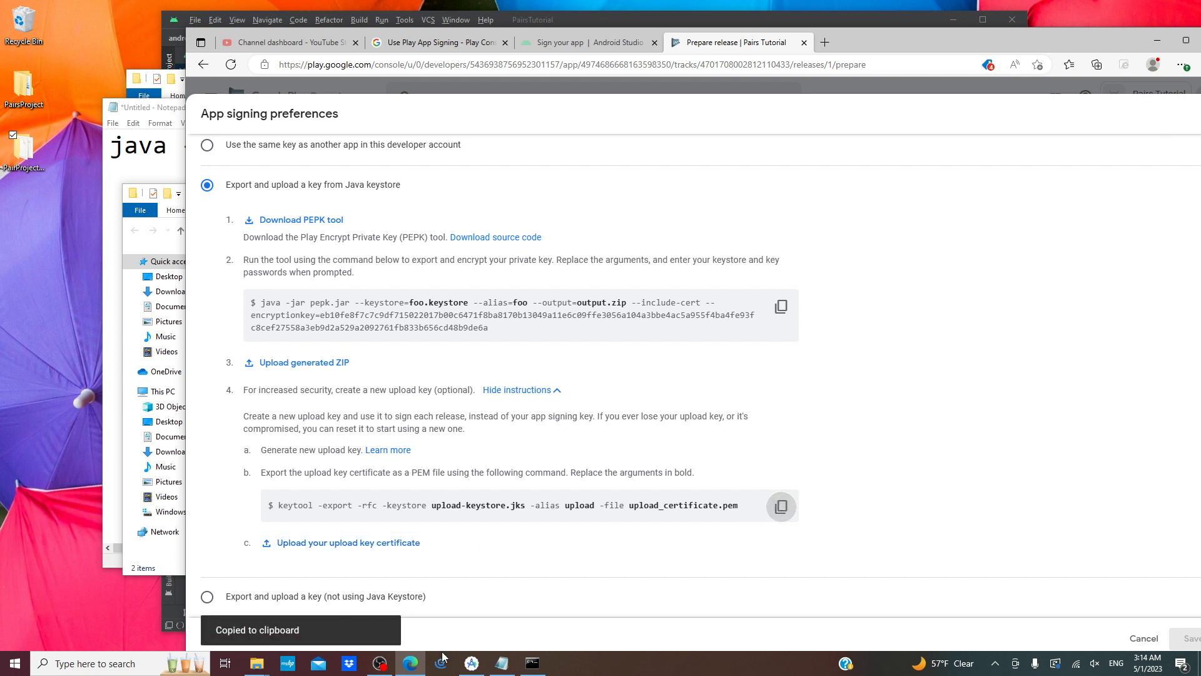
left_click(502, 663)
key("ctrl+a")
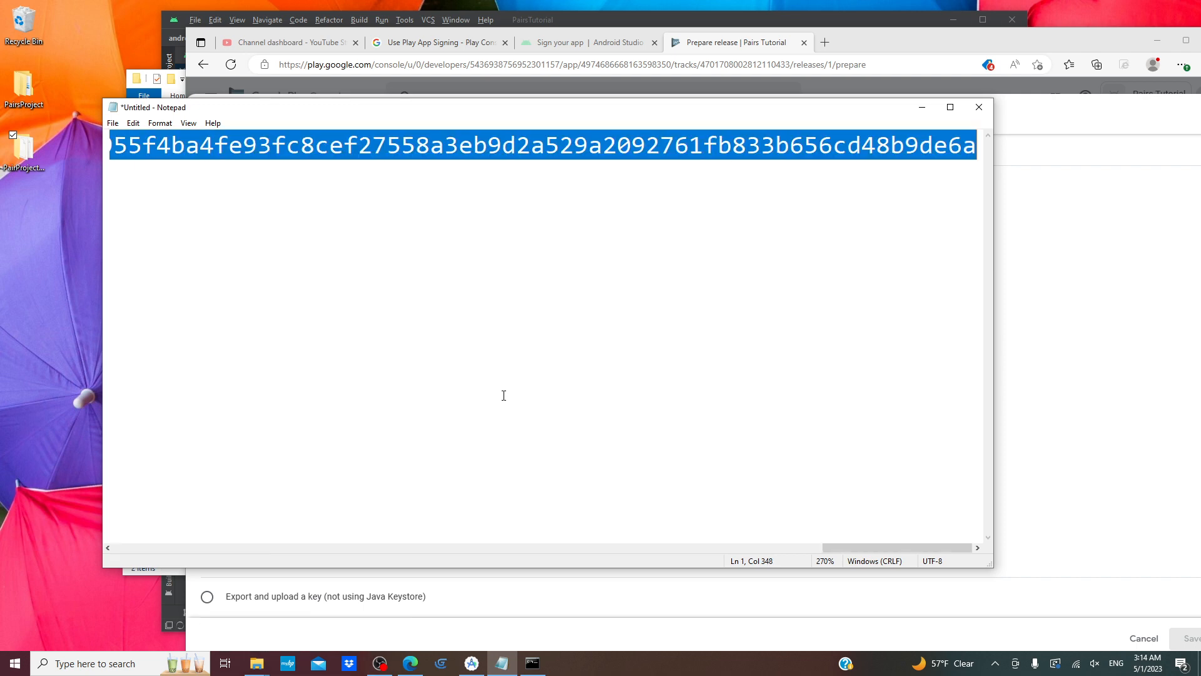
key("BackSpace")
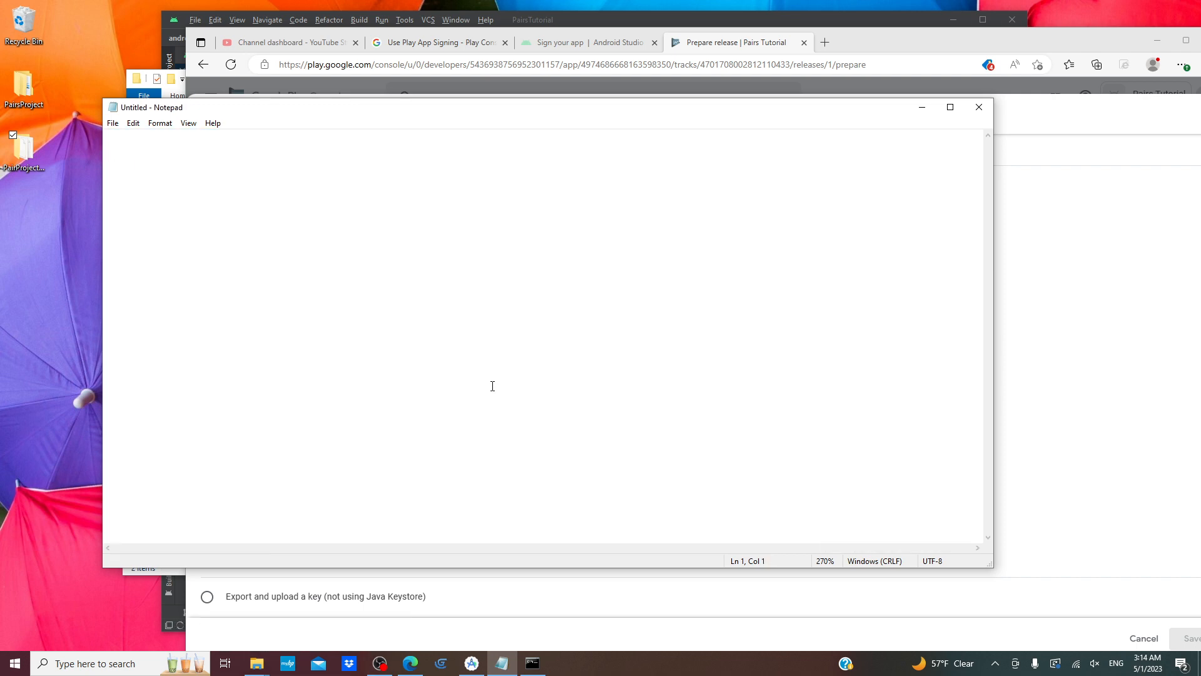
key("ctrl+v")
left_click_drag(542, 546, 103, 443)
left_click_drag(464, 548, 187, 401)
left_click_drag(139, 145, 80, 143)
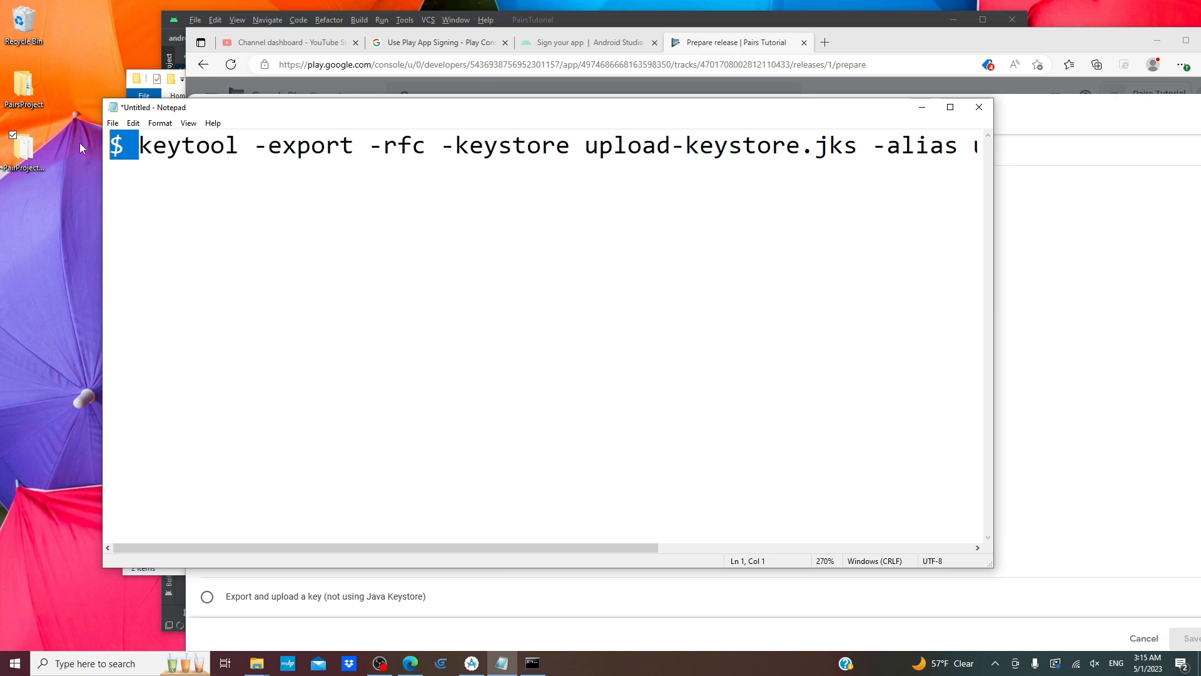
key("BackSpace")
key("ctrl+Right")
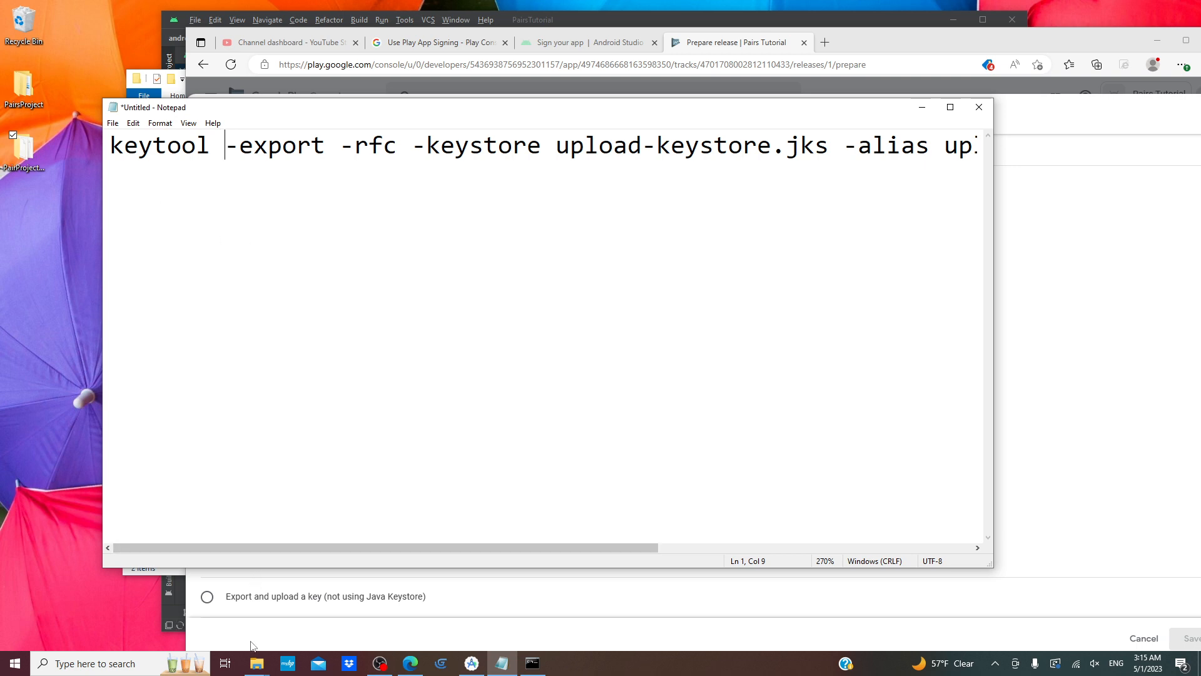
- Check the jbr bin folder and signing instructions, then select the command's upload-keystore placeholder
left_click(257, 663)
left_click(216, 588)
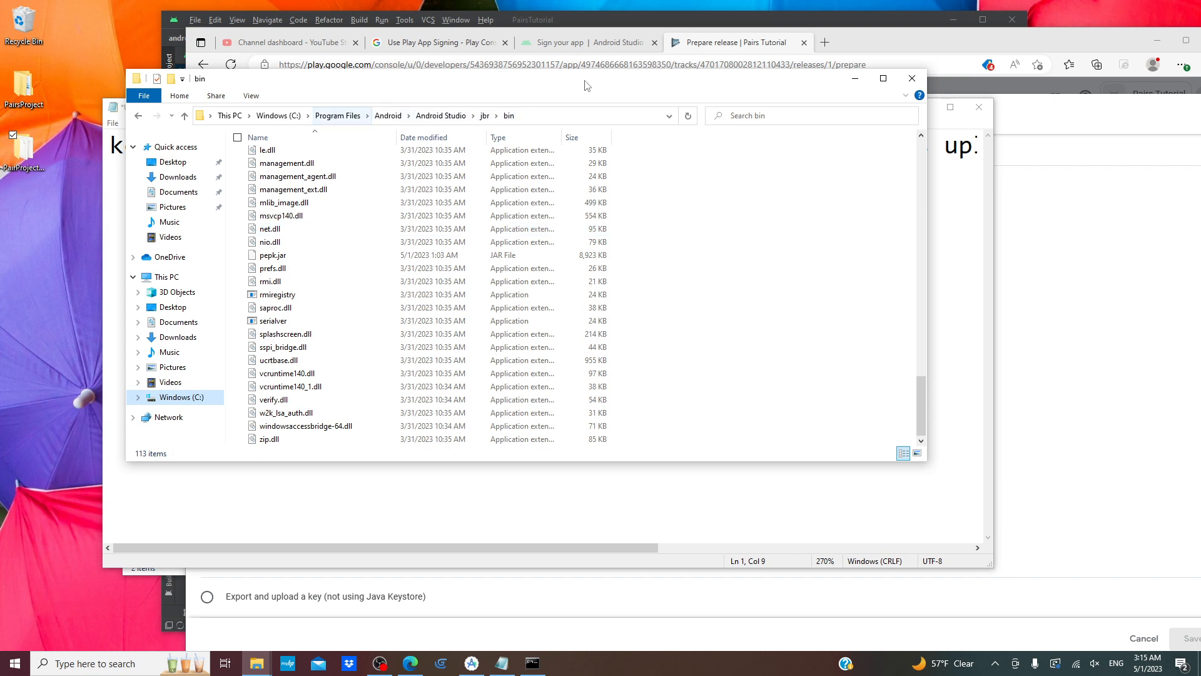
left_click(951, 35)
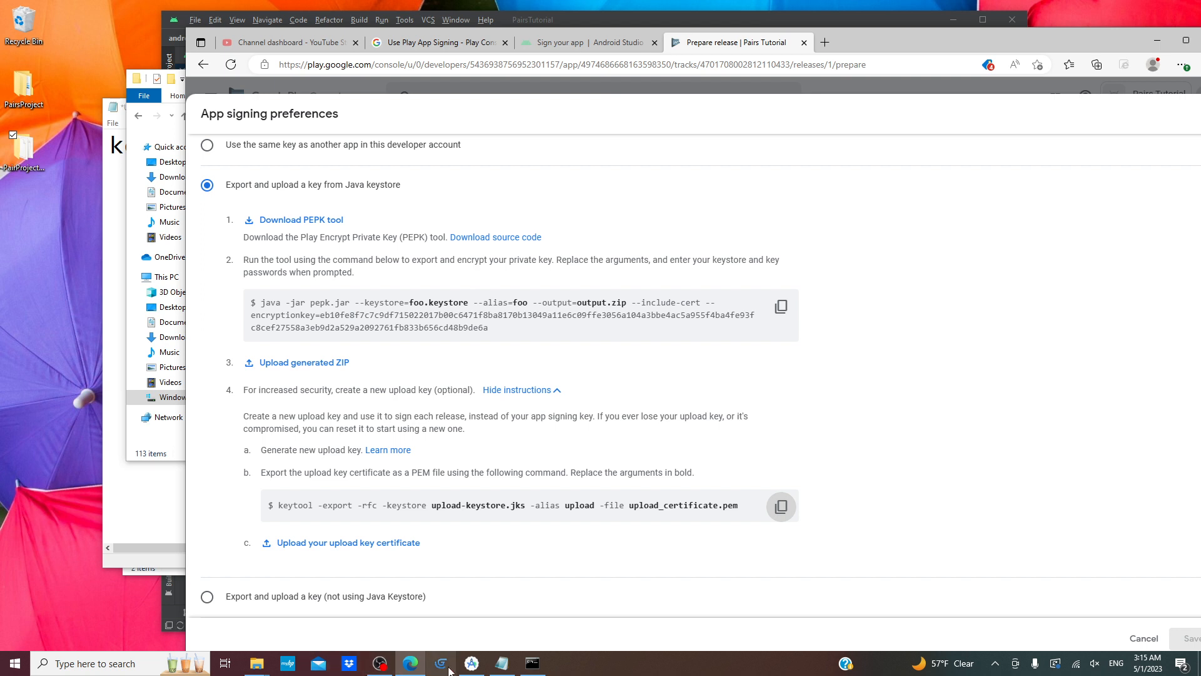
left_click(502, 662)
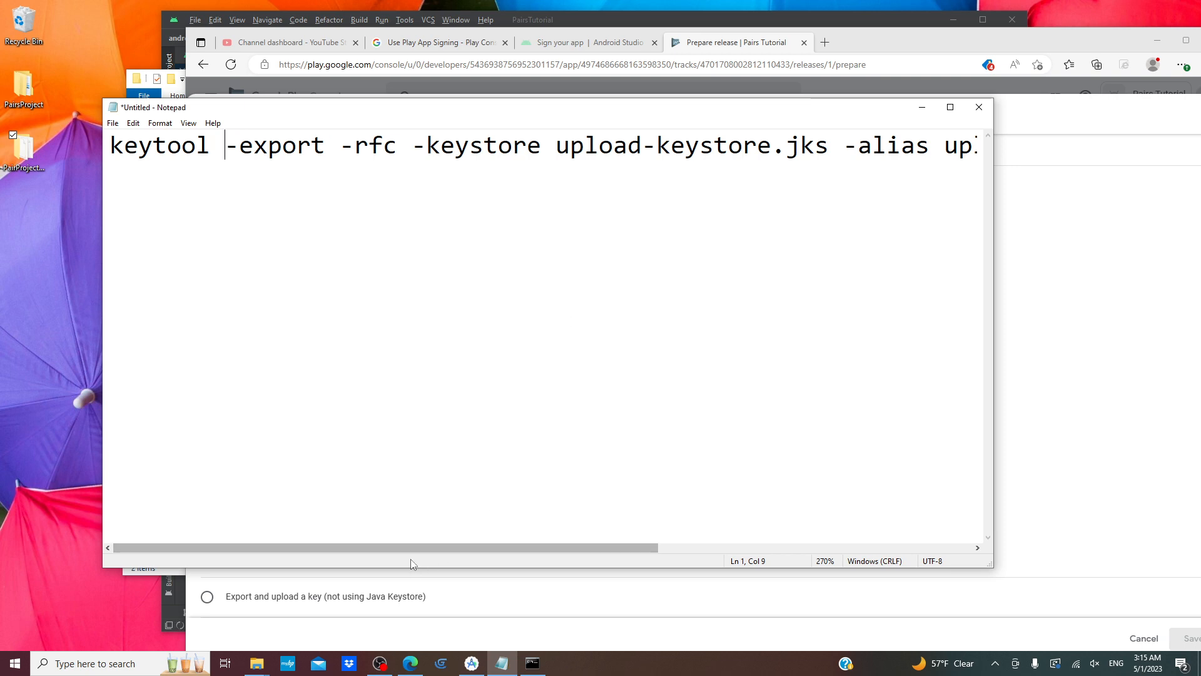
left_click_drag(401, 547, 519, 552)
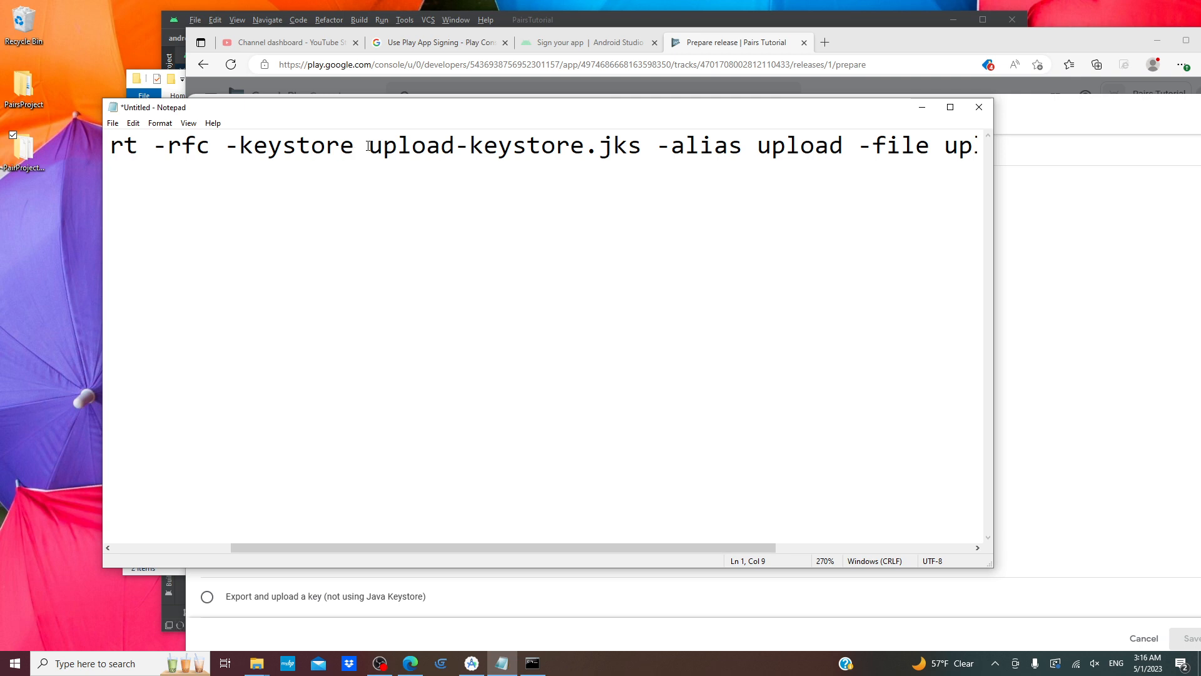
left_click_drag(368, 146, 585, 153)
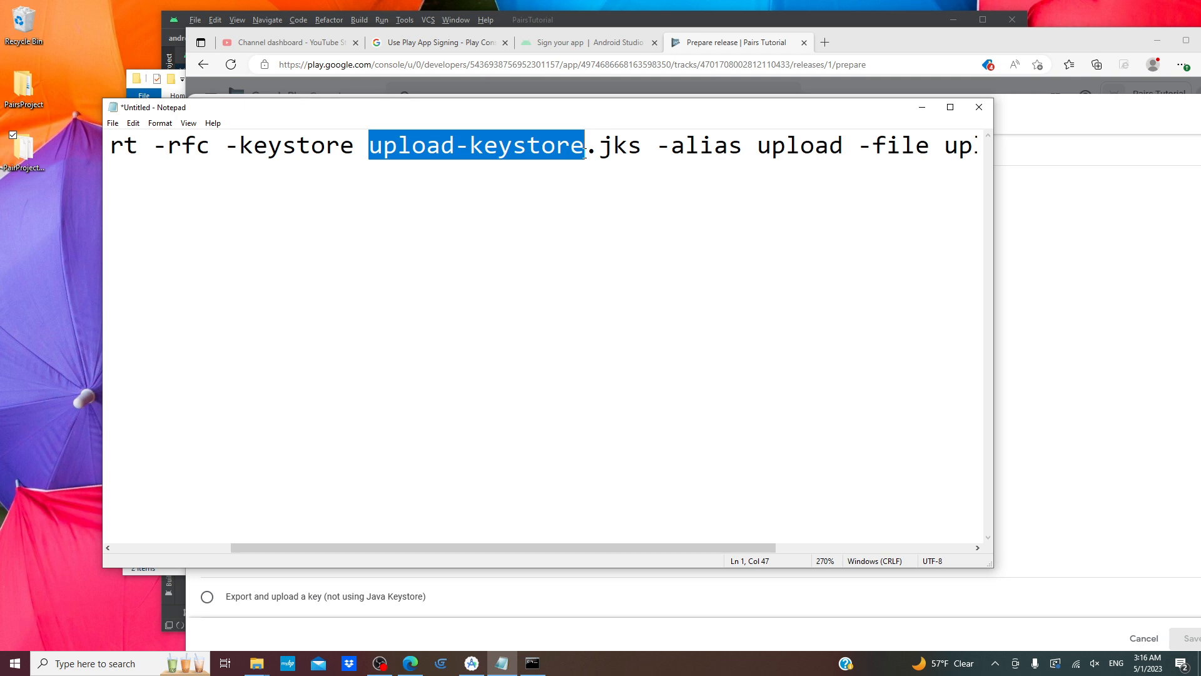
- Replace the upload-keystore placeholder with the pairsuploadkey.jks file name, preceded by a backslash
left_click(25, 152)
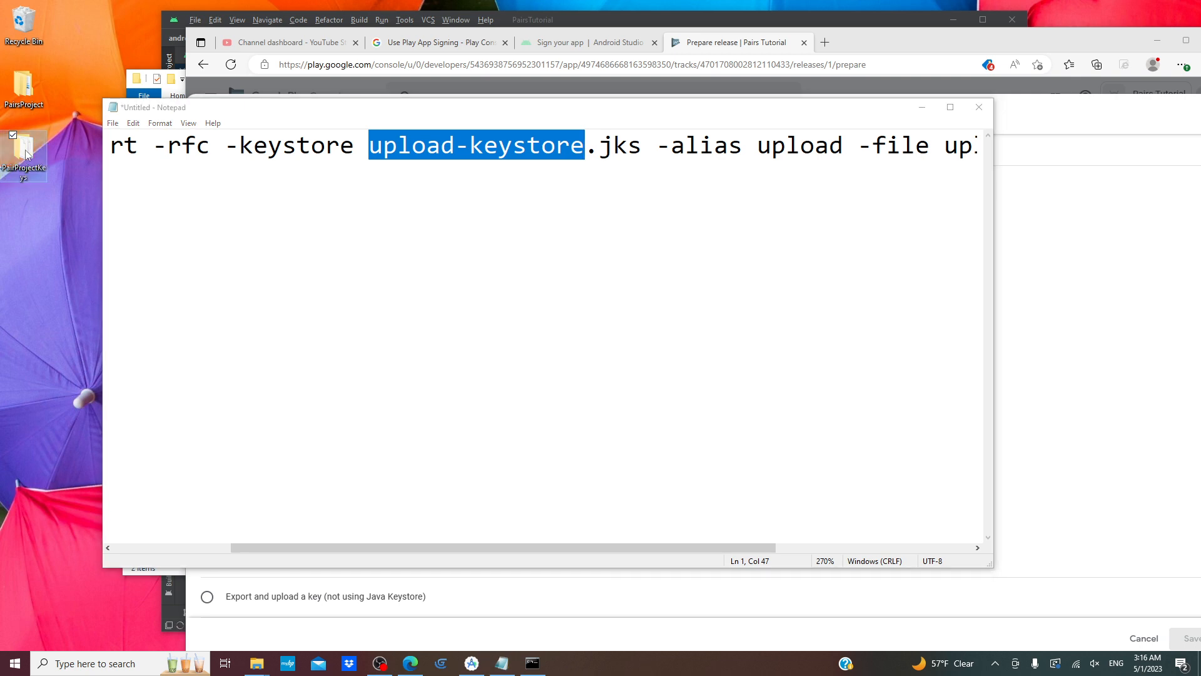
double_click(25, 152)
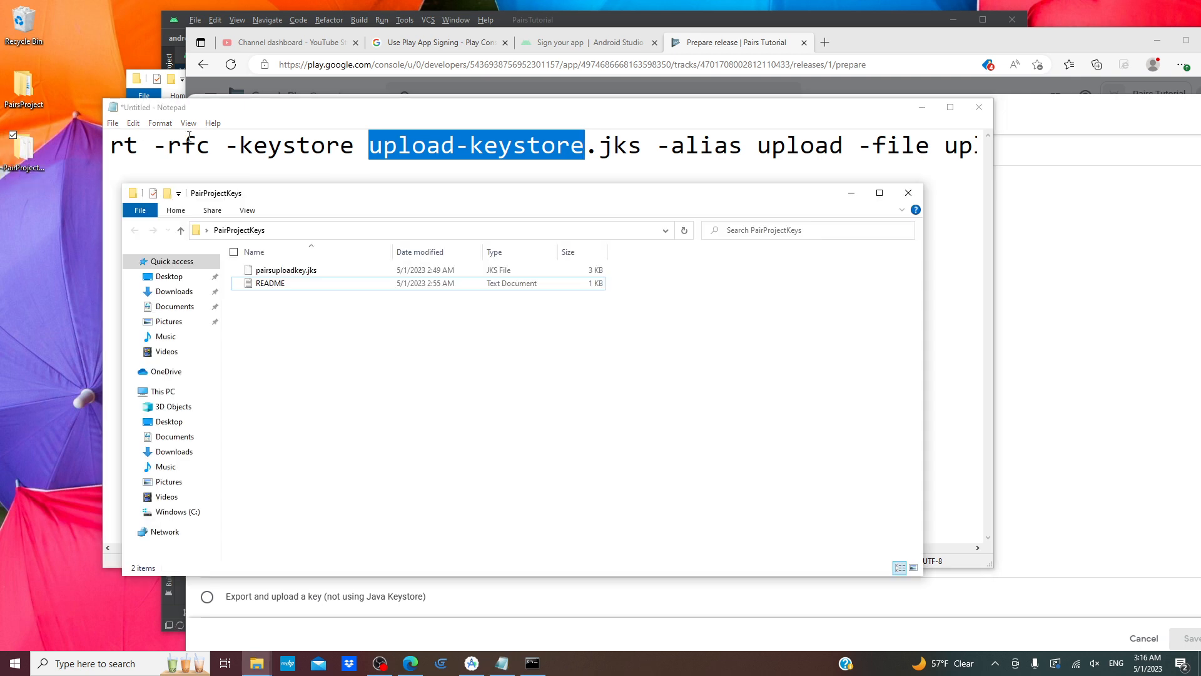
left_click(304, 273)
right_click(304, 275)
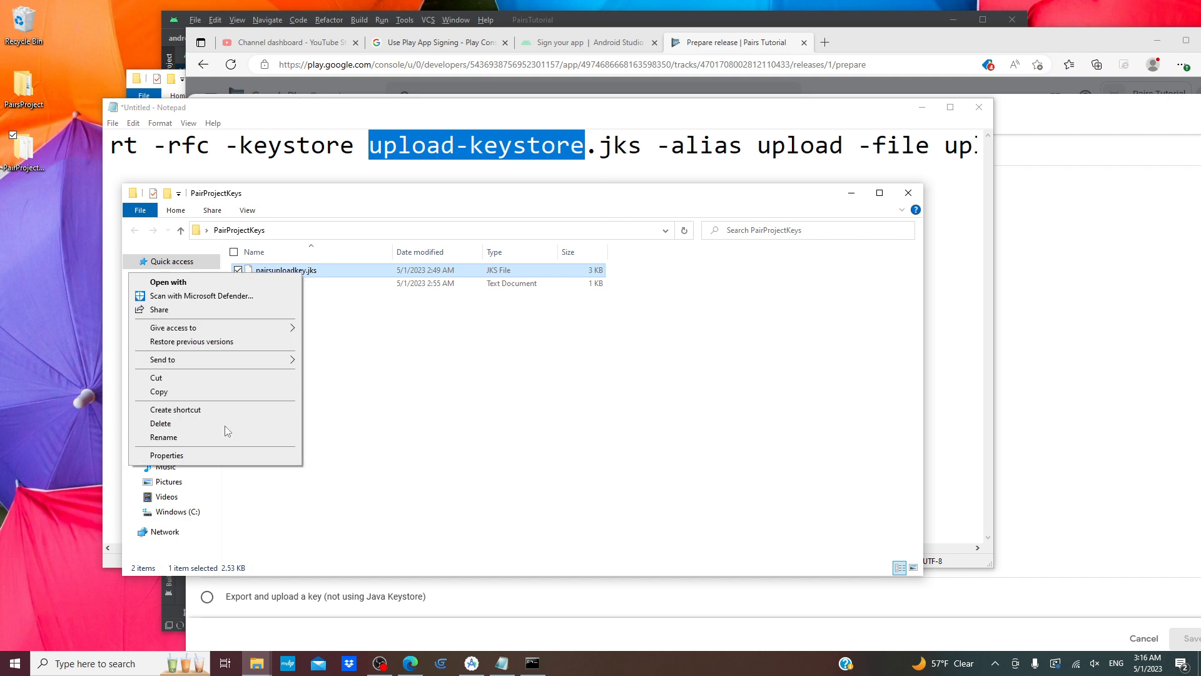
left_click(197, 443)
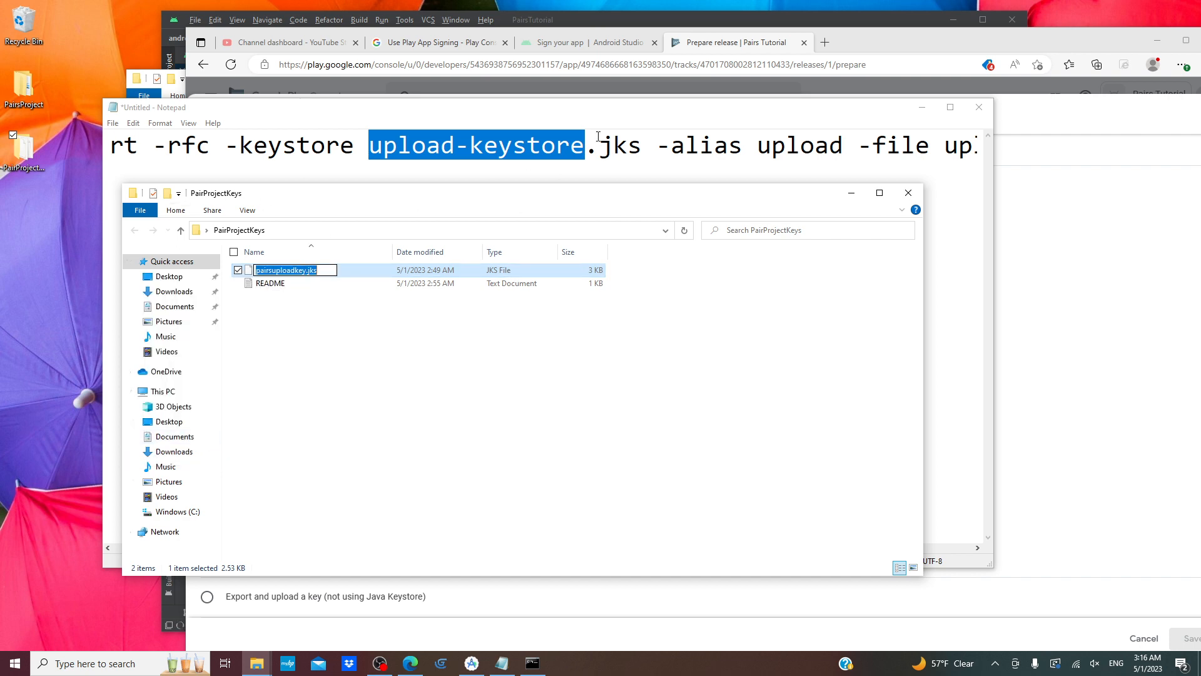
left_click(567, 149)
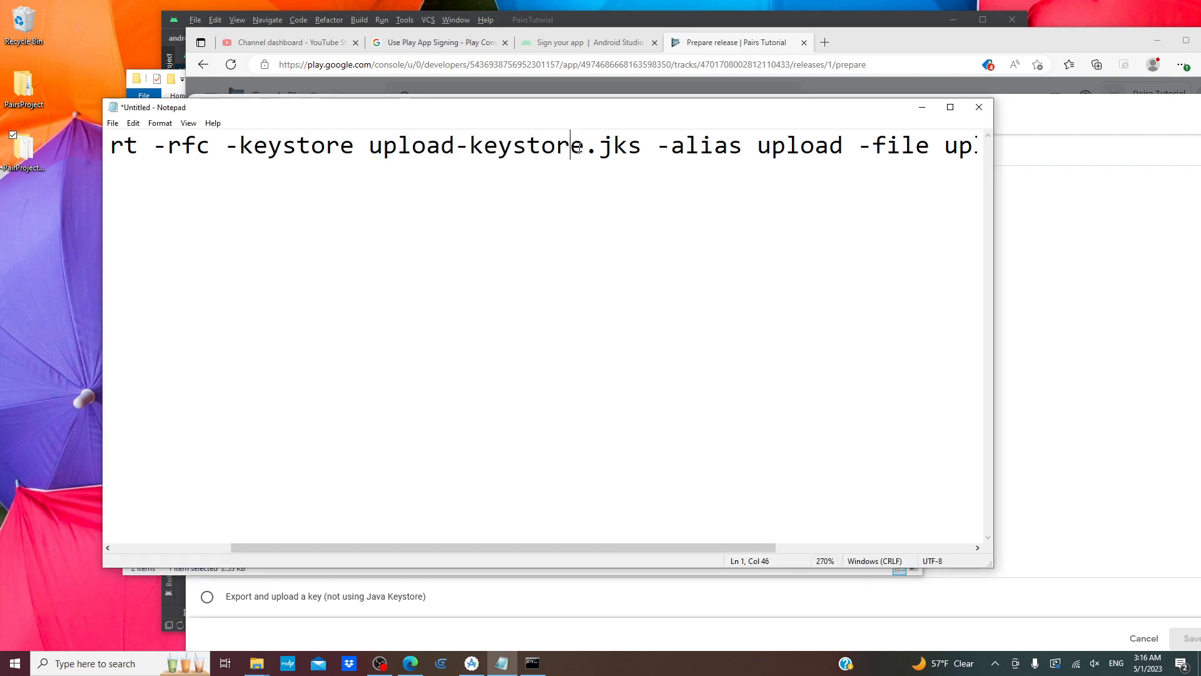
left_click_drag(586, 148, 368, 147)
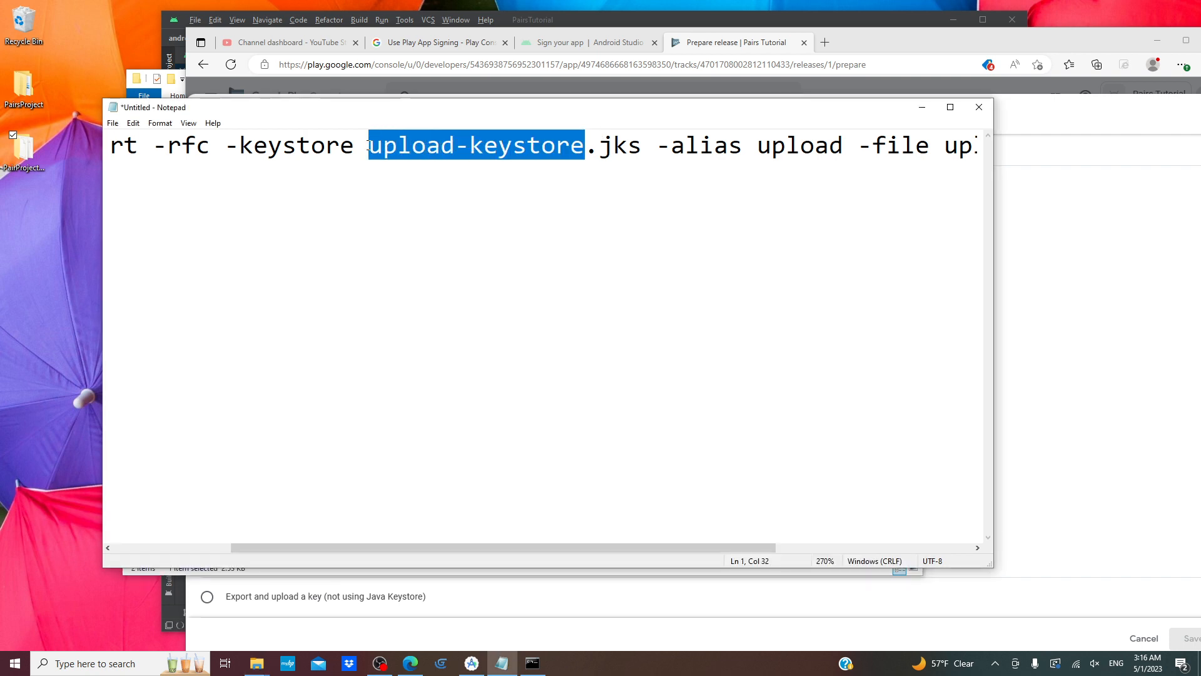
key("ctrl+v")
left_click(369, 149)
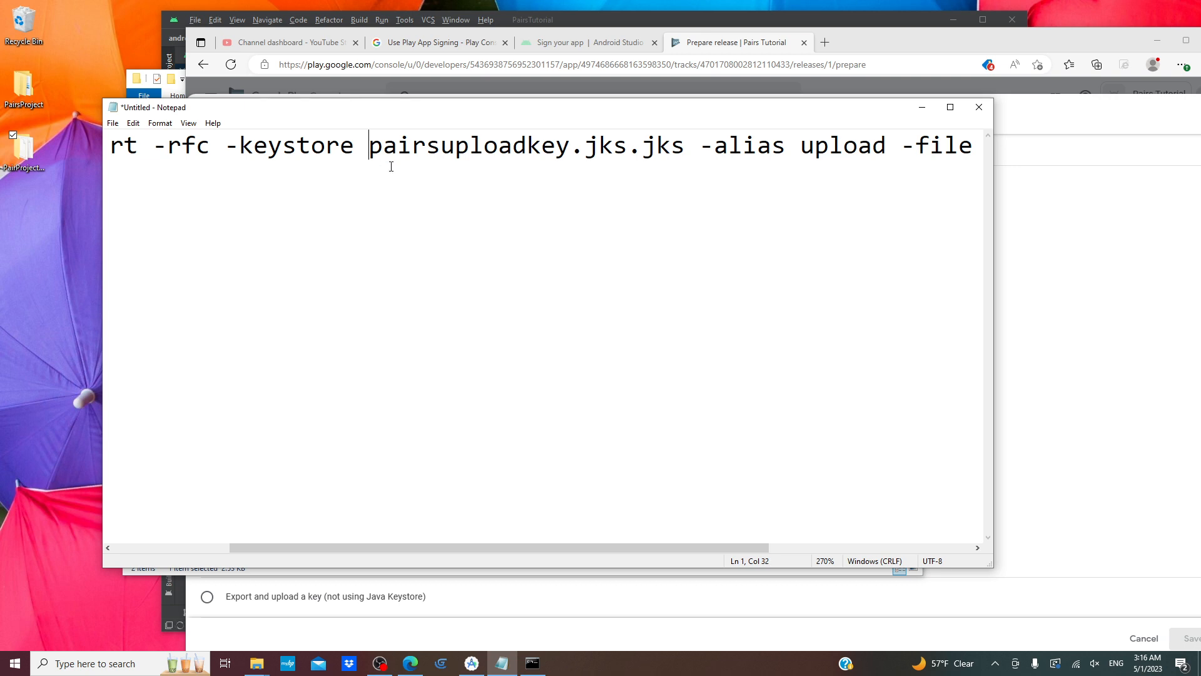
type("\\")
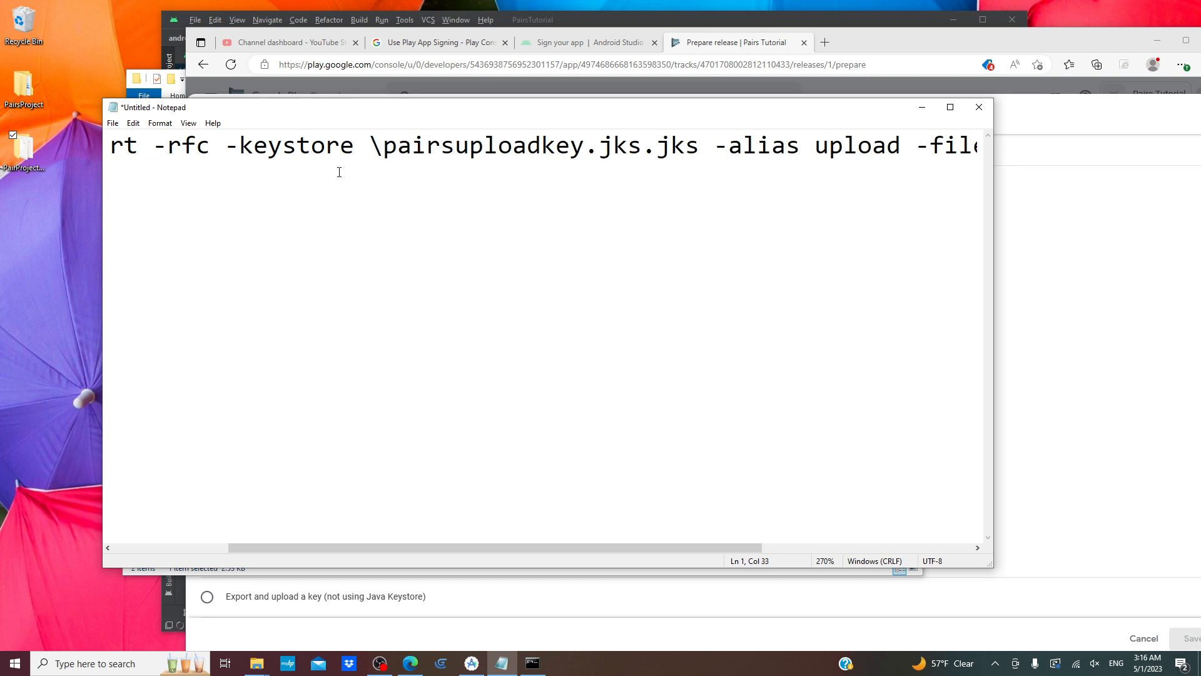
- Prefix the keystore name with the full PairProjectKeys folder path and remove the duplicated .jks
double_click(24, 151)
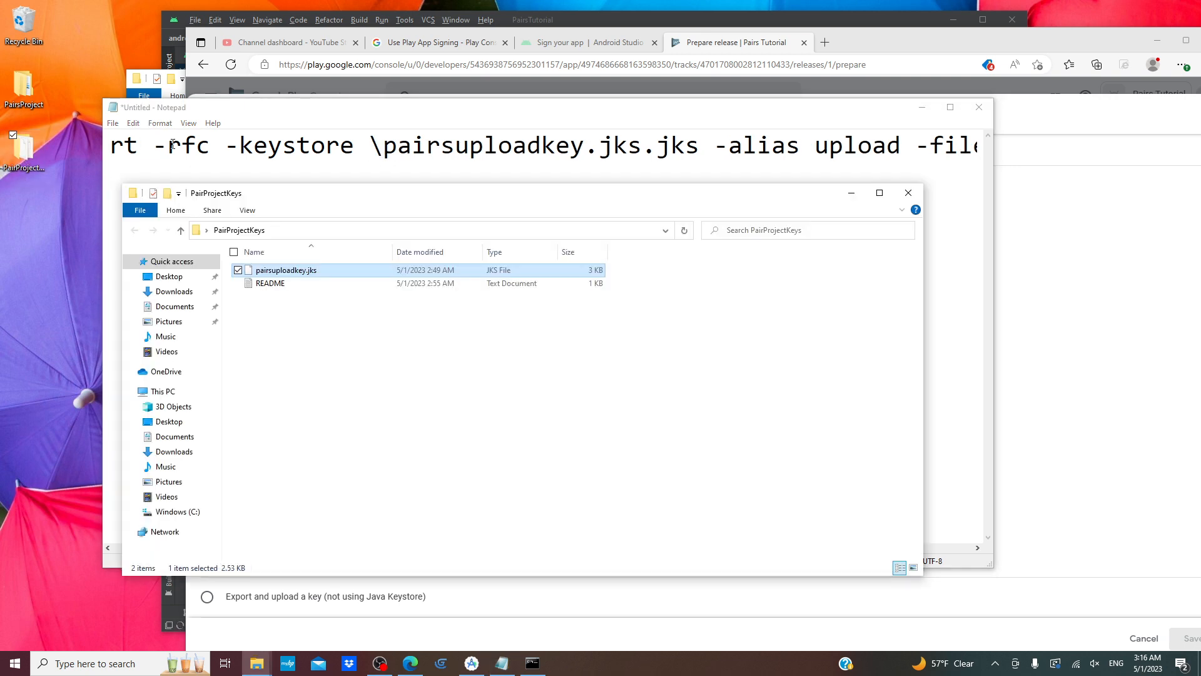
left_click(302, 231)
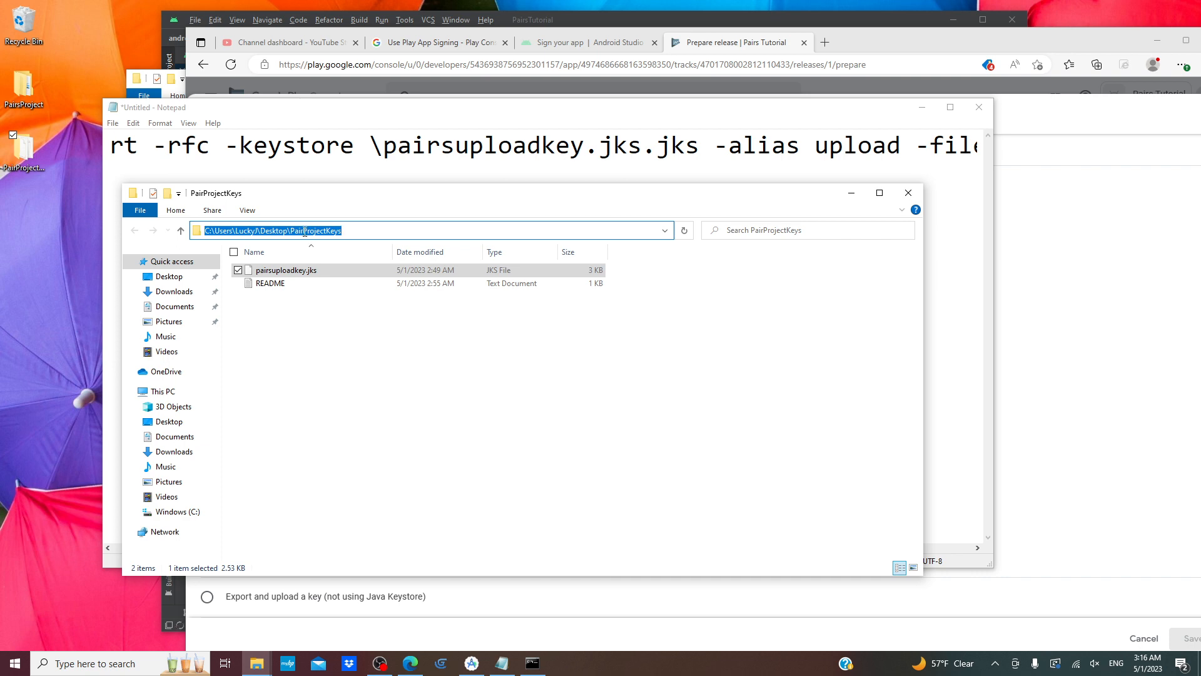
left_click(512, 120)
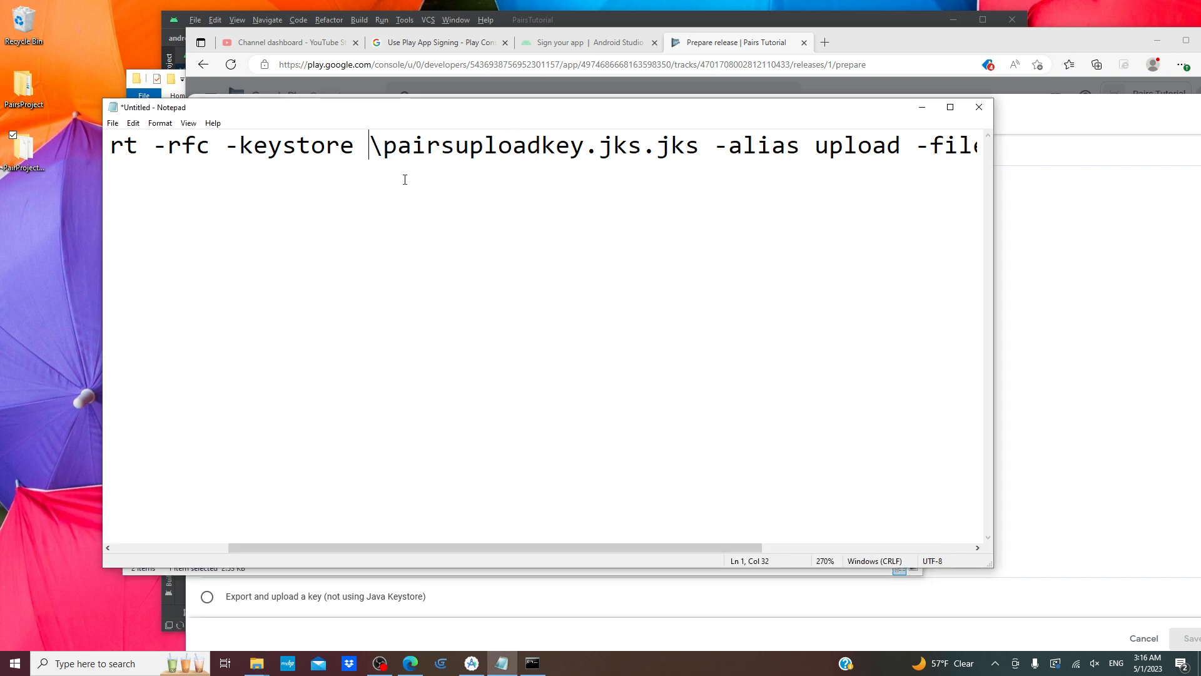
key("ctrl+v")
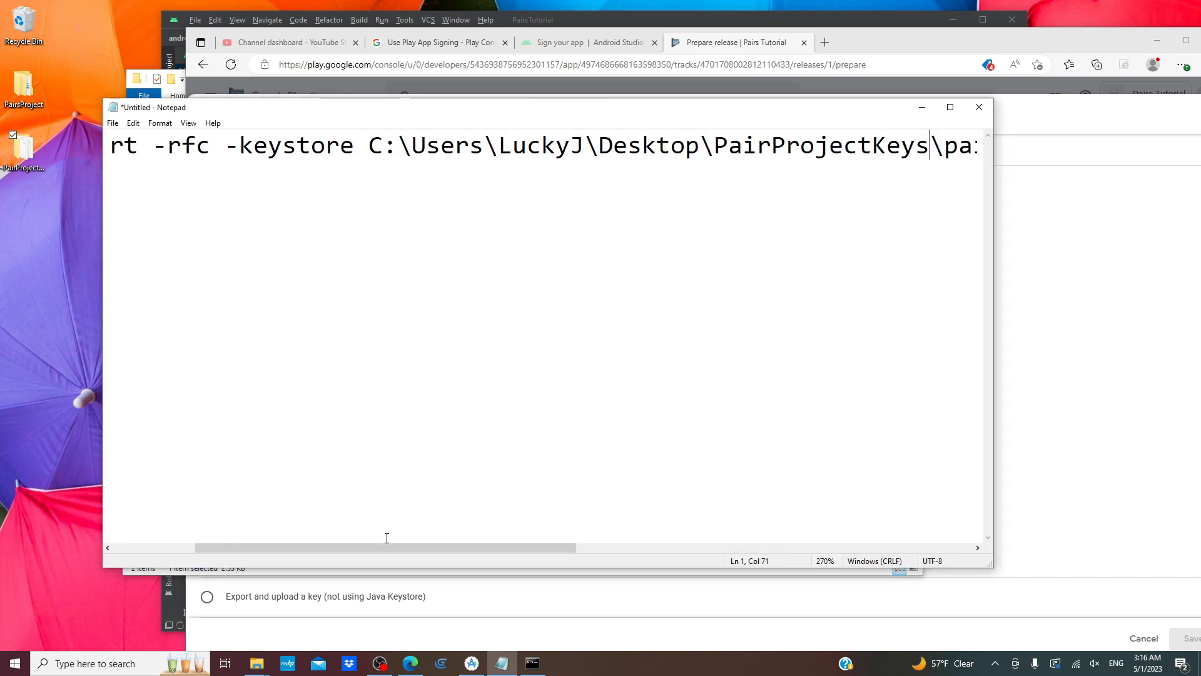
left_click_drag(374, 546, 598, 561)
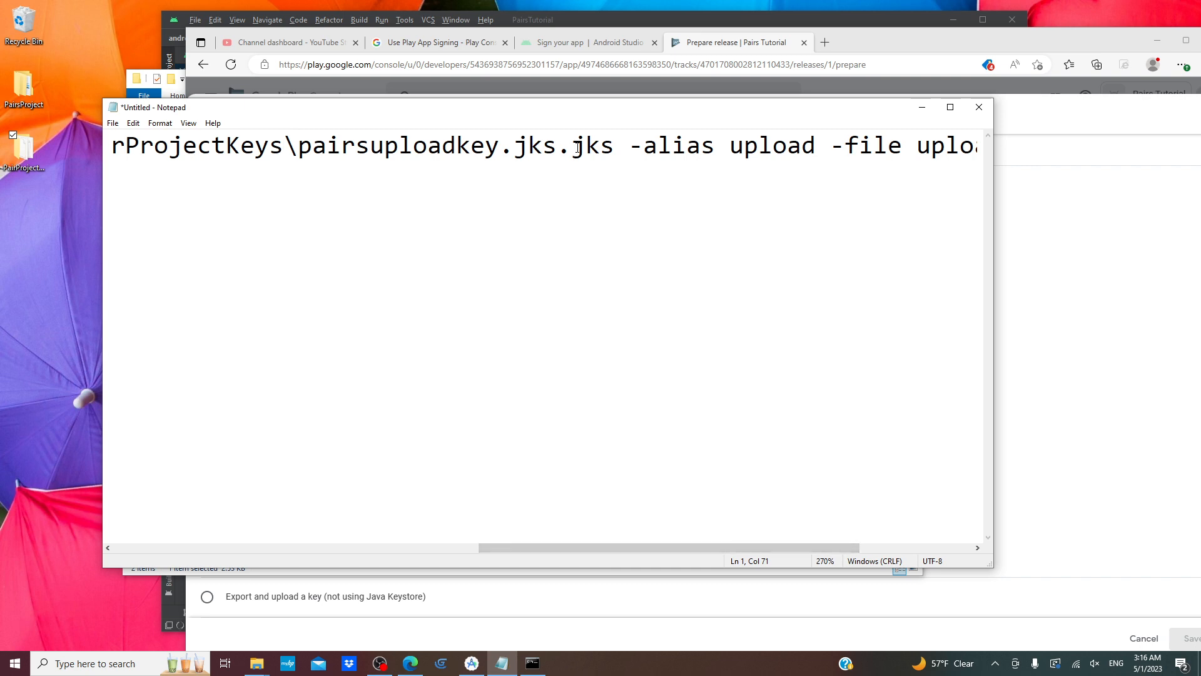
left_click(616, 143)
key("BackSpace")
key("BackSpace")
key("BackSpace")
key("BackSpace")
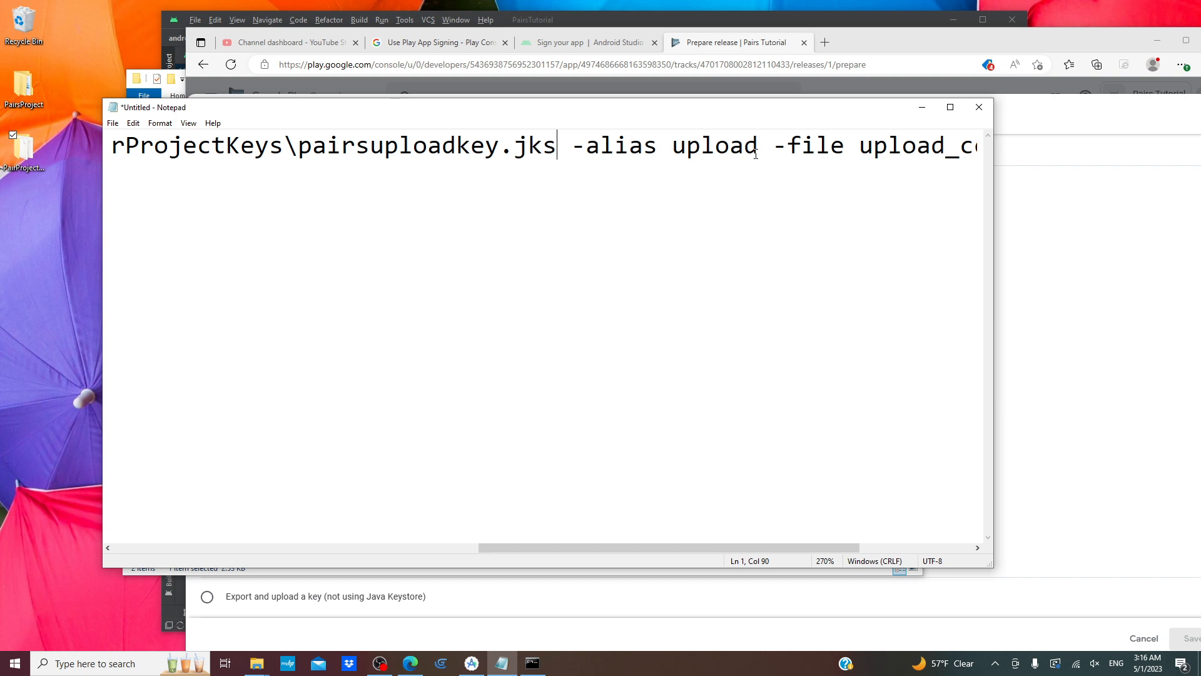
- Change the alias to pairsuploadkey and the output certificate name to pairsuploadkeycert.pem
left_click_drag(756, 146, 677, 141)
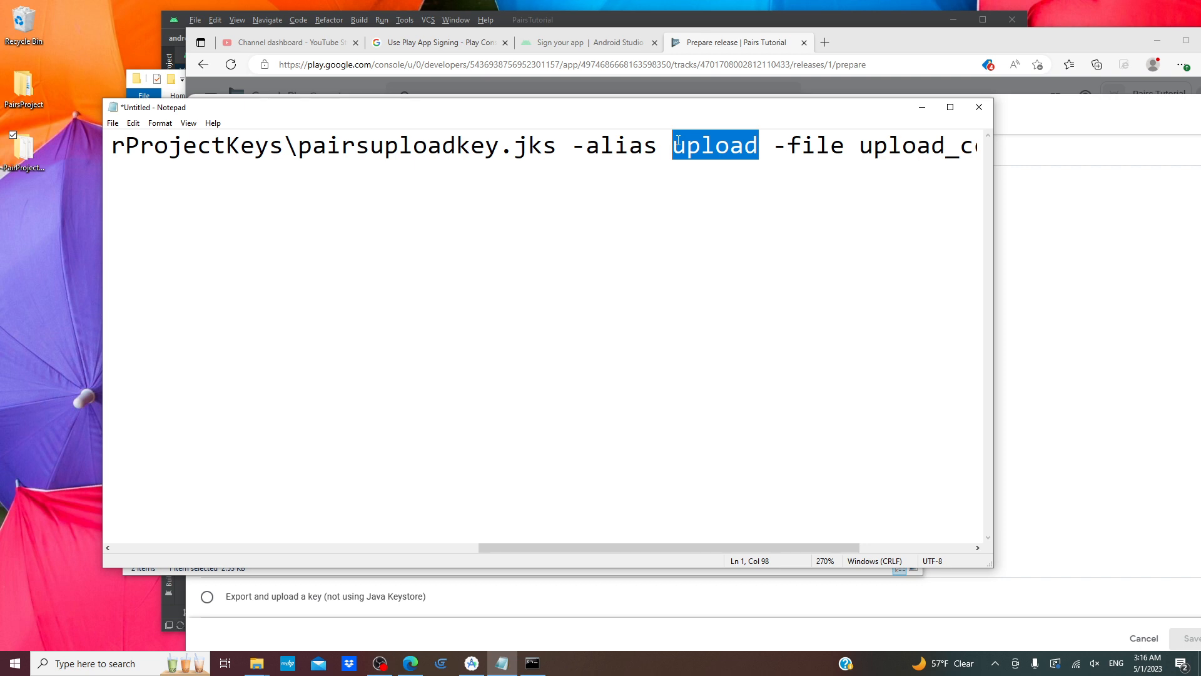
type("pairsupl")
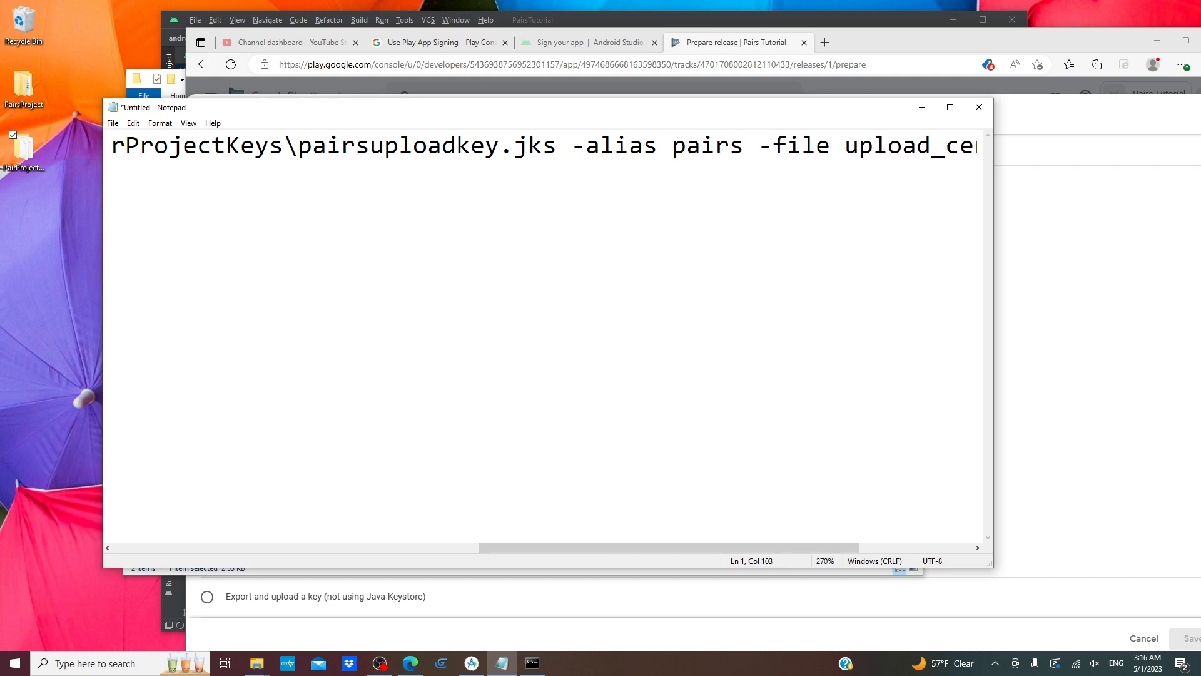
type("oadkey")
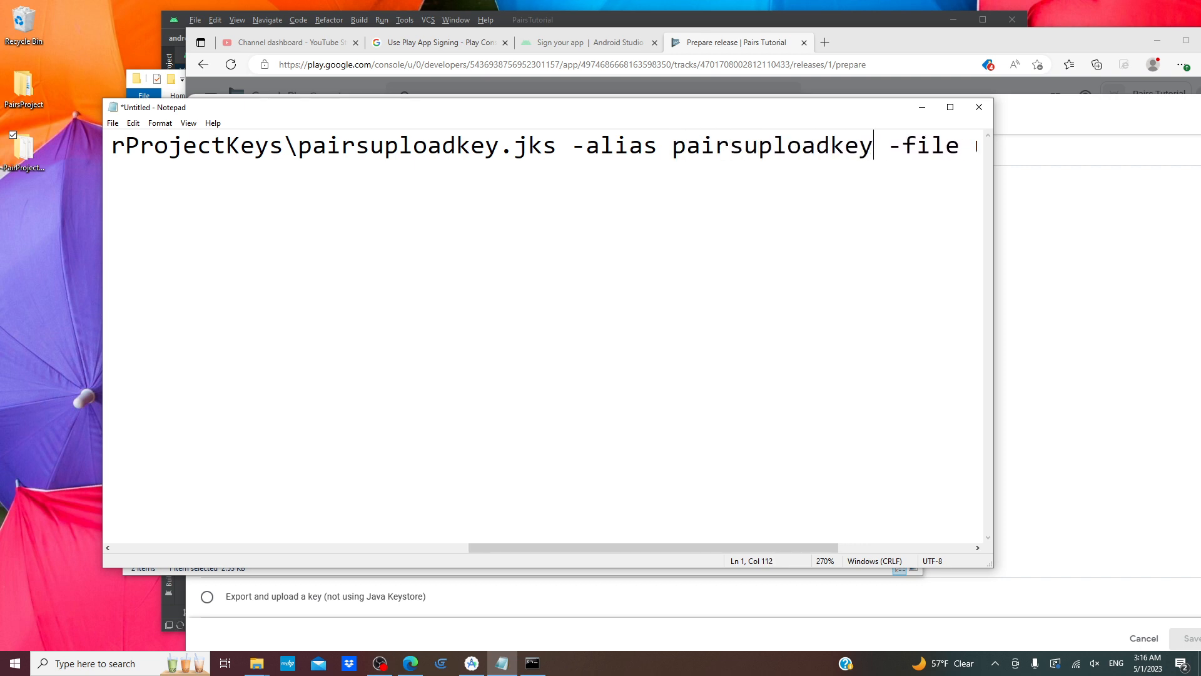
scroll(701, 247, "right", 5)
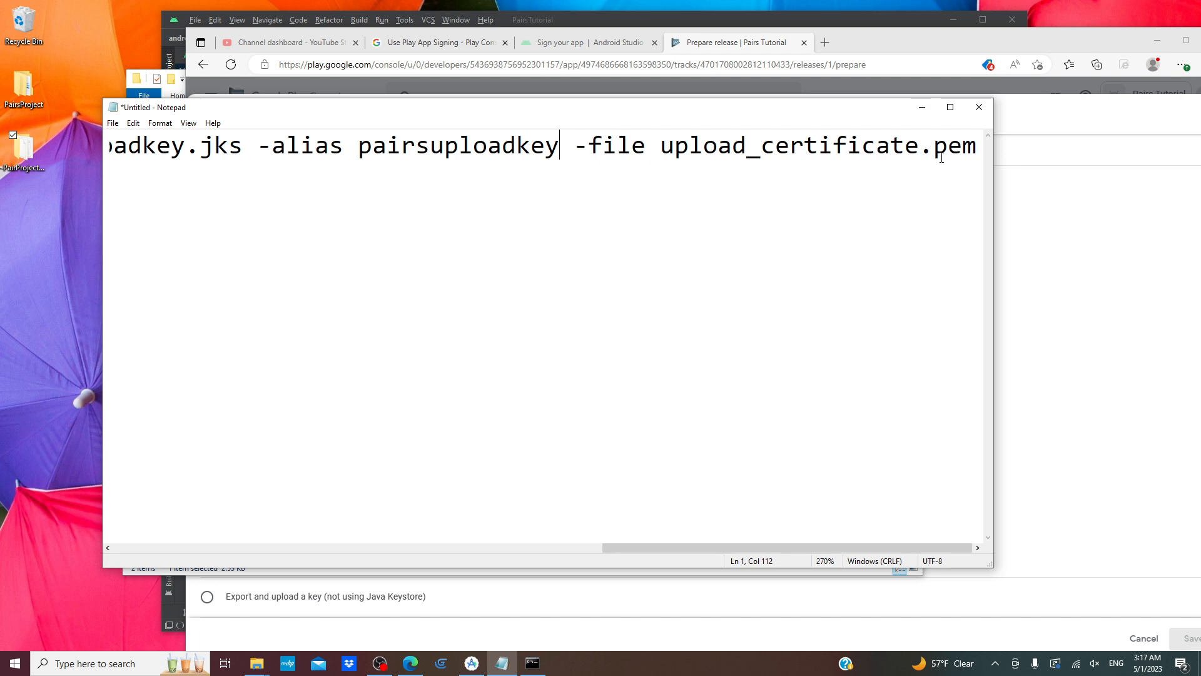
left_click_drag(924, 148, 978, 155)
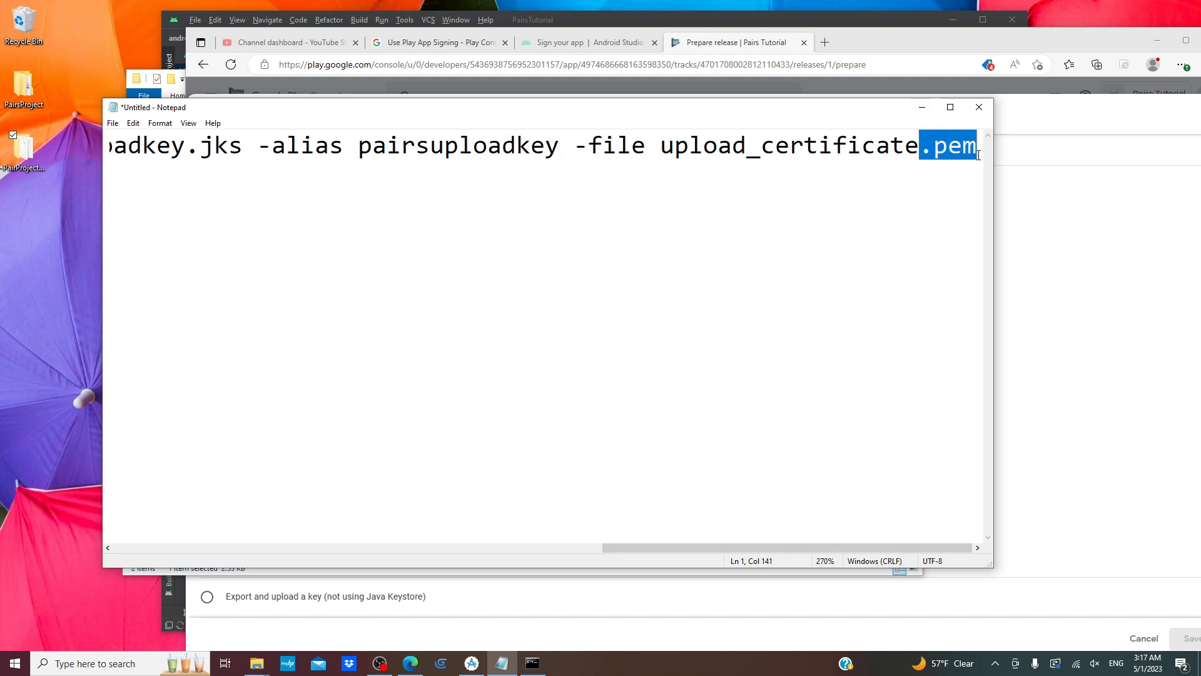
left_click(915, 148)
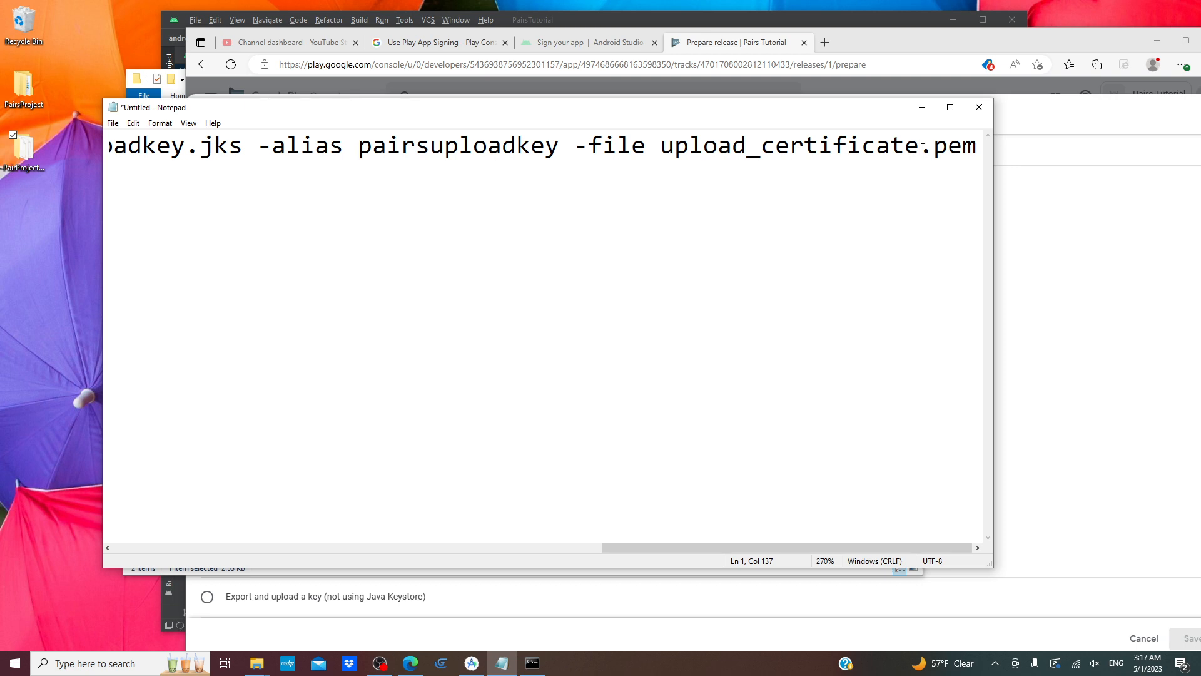
left_click_drag(918, 147, 595, 139)
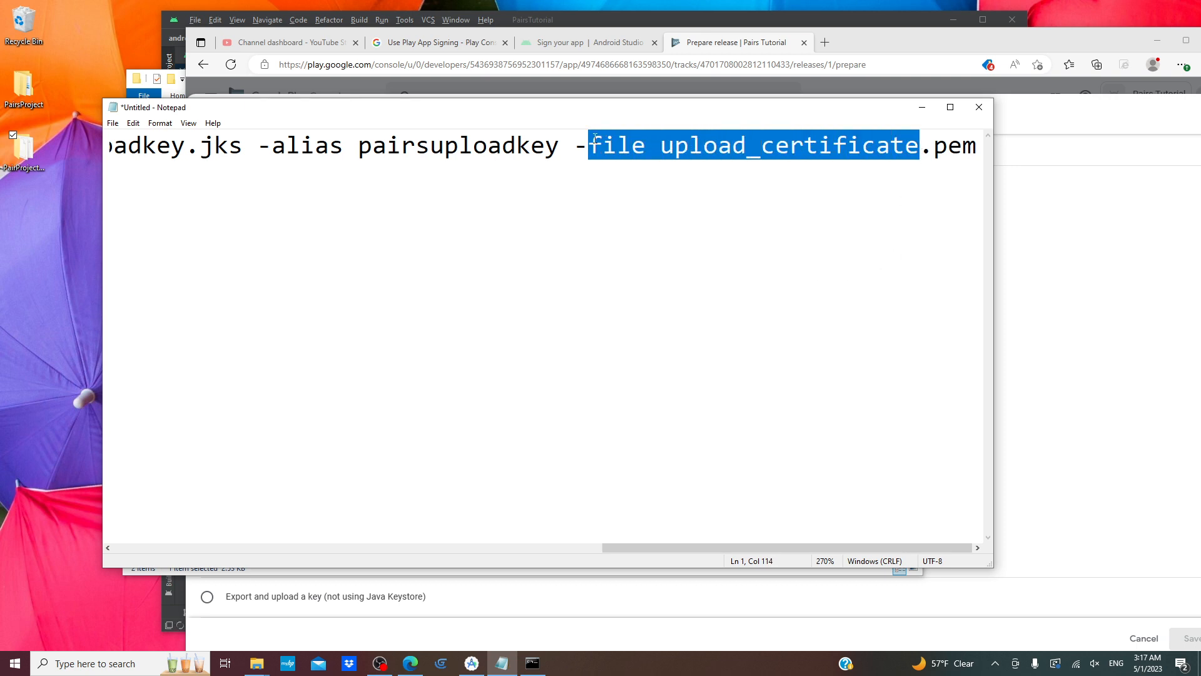
type("pairsup")
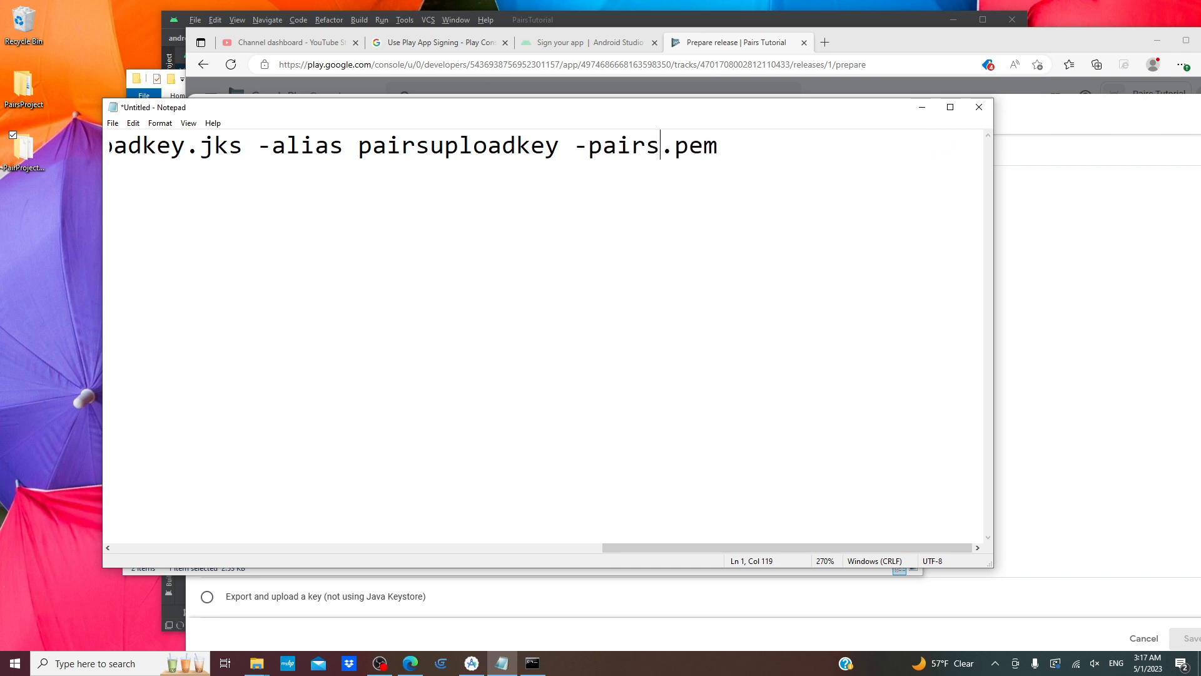
type("loadkey")
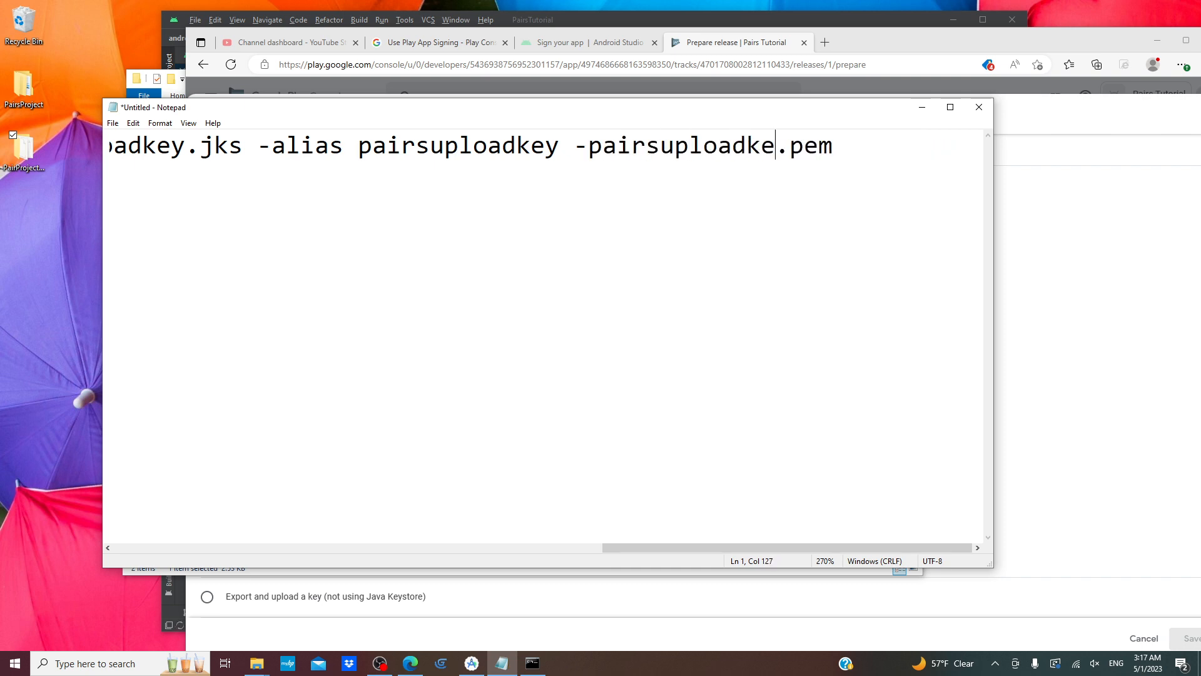
type("cert")
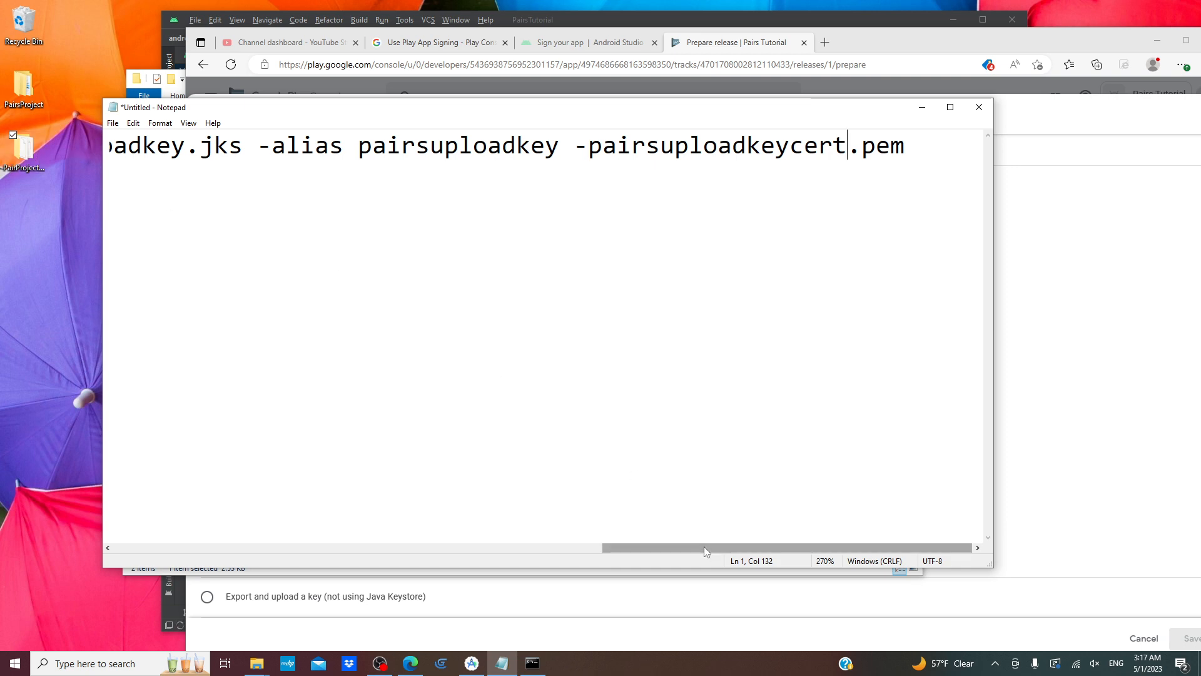
- Add the PairProjectKeys folder path before pairsuploadkeycert.pem and select the whole command for copying
left_click_drag(704, 547, 308, 517)
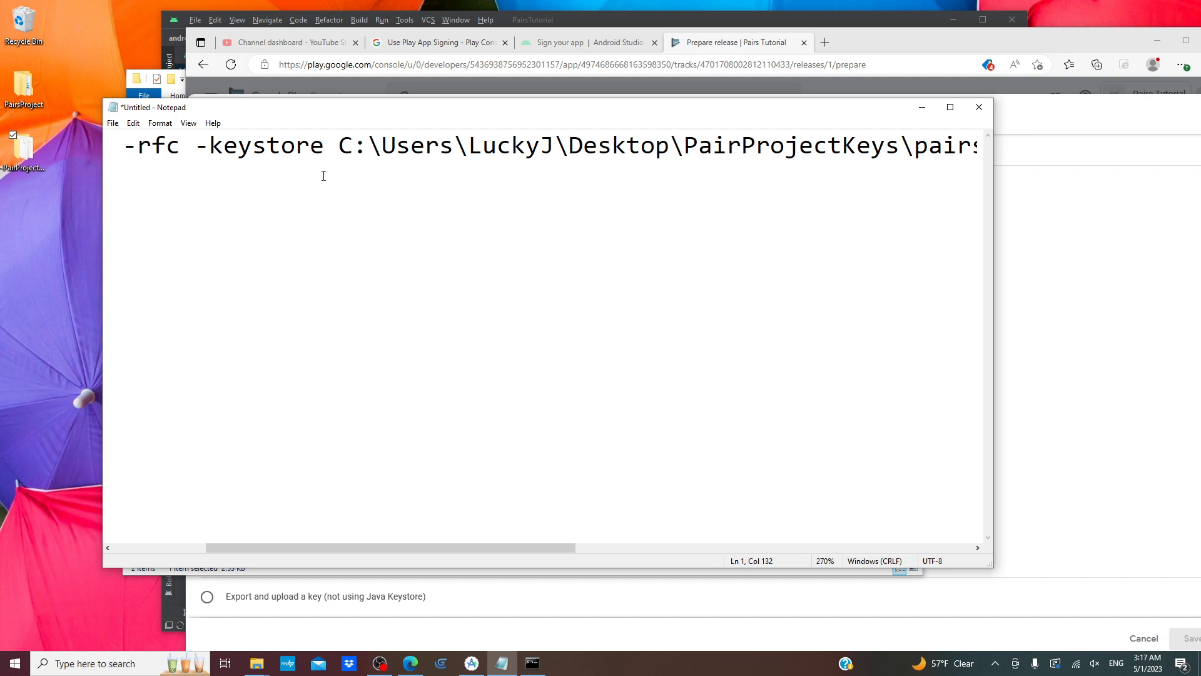
left_click(335, 146)
left_click_drag(335, 146, 911, 157)
key("ctrl+c")
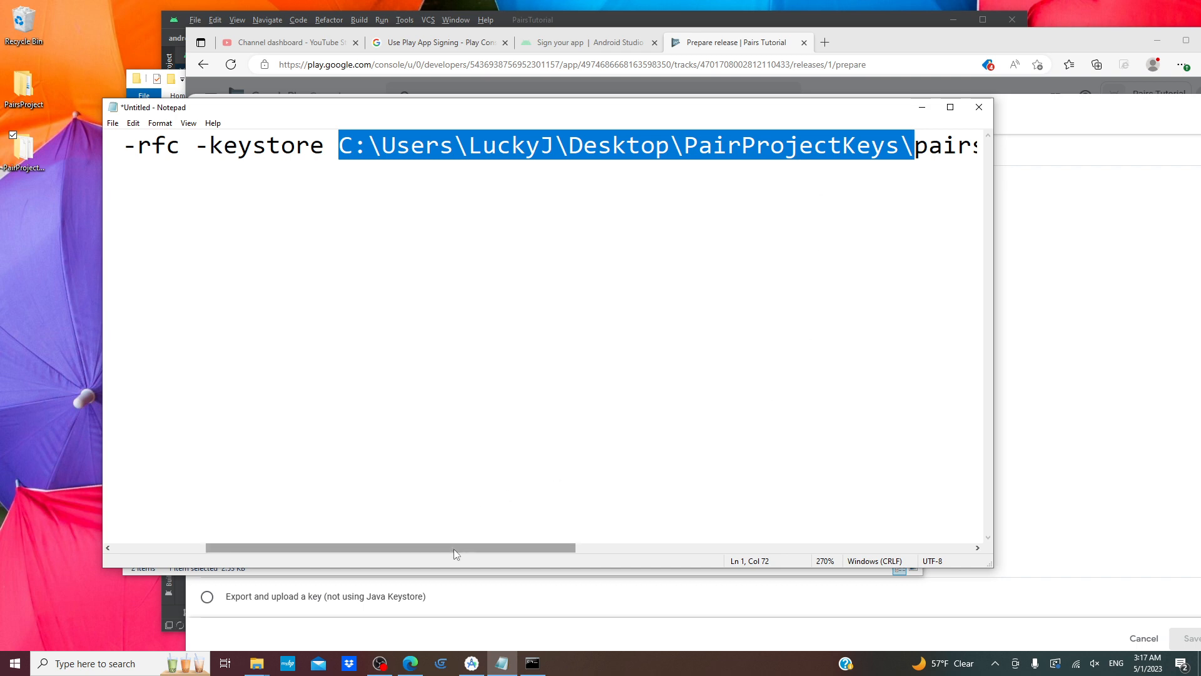
left_click_drag(457, 548, 856, 541)
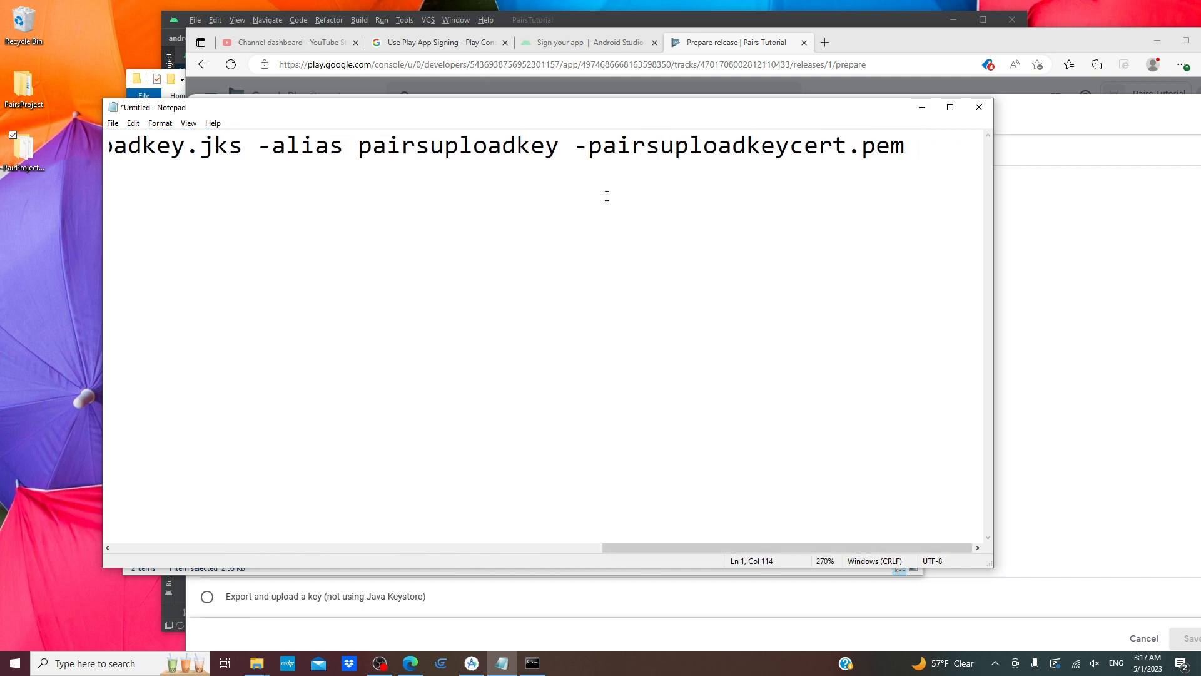
key("ctrl+v")
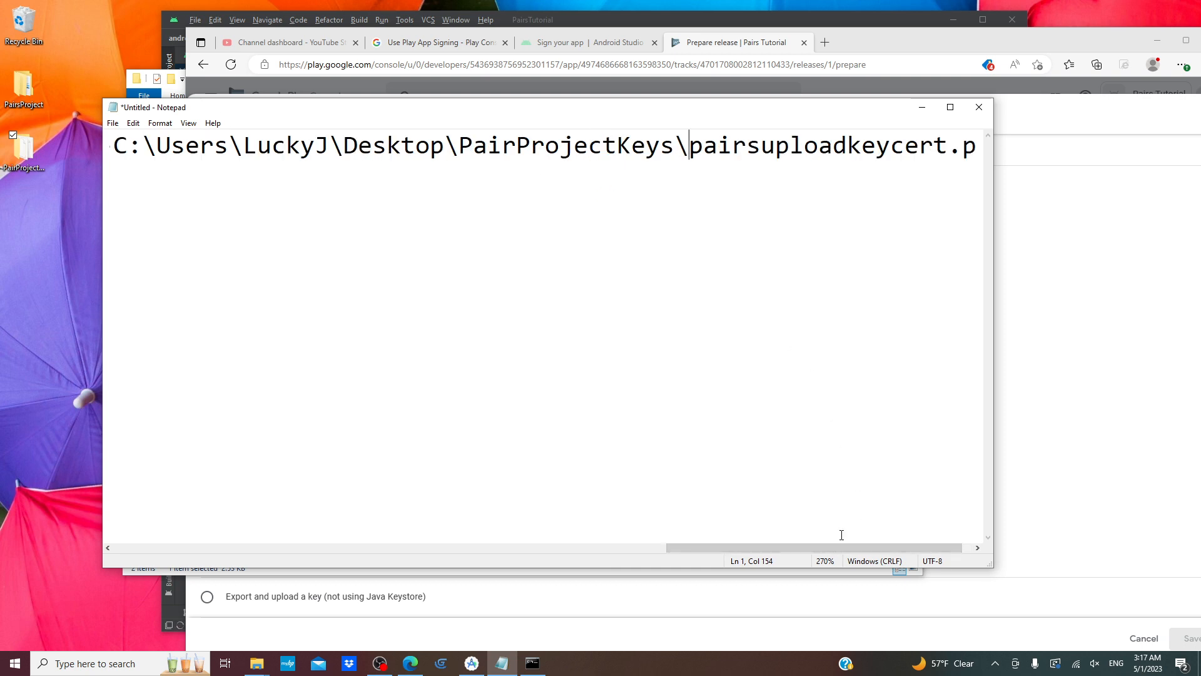
key("ctrl+a")
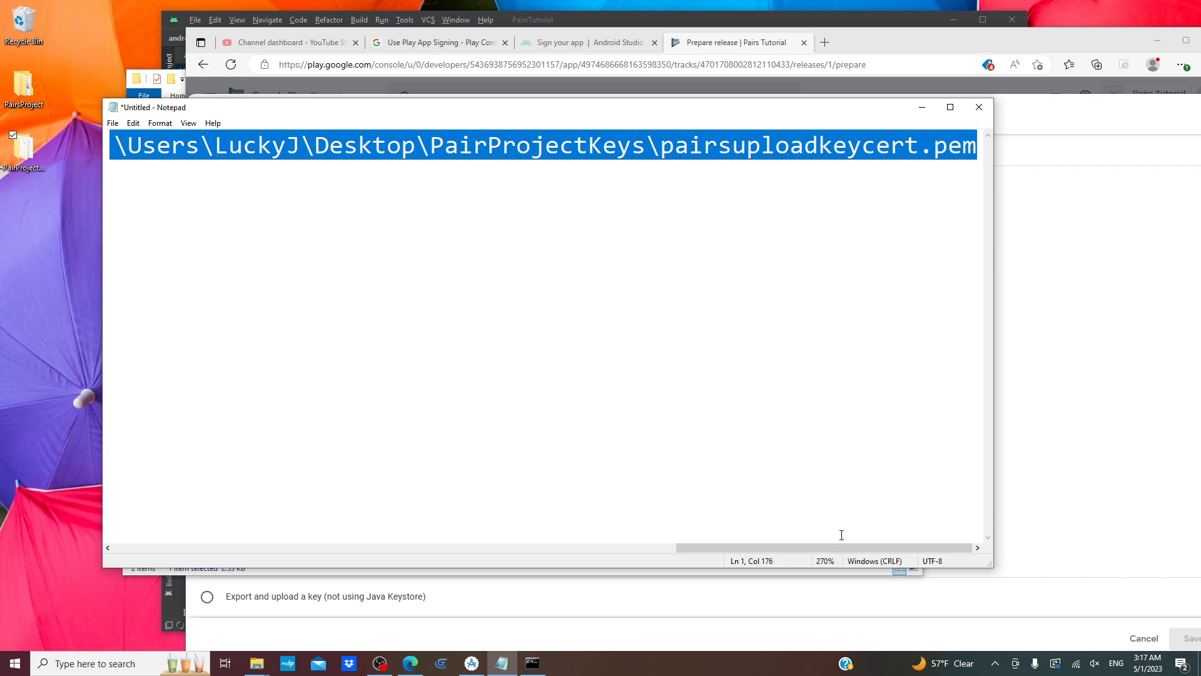
left_click(532, 662)
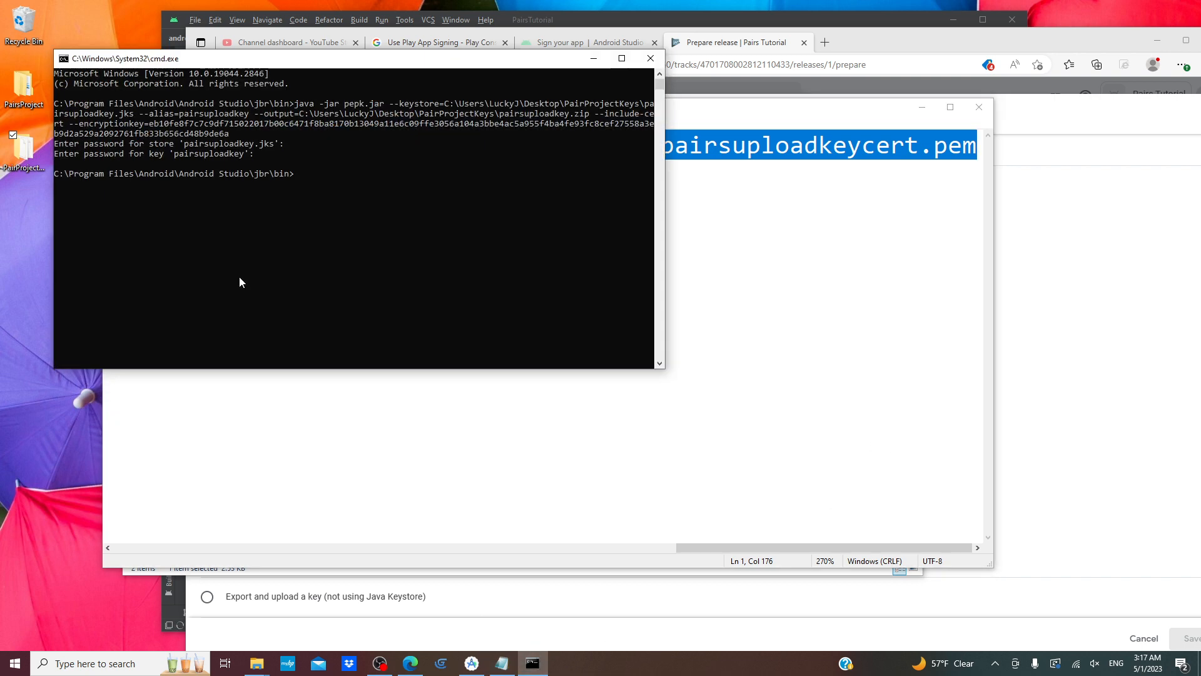
- Paste and run the keytool export command in Command Prompt, then review its output
left_click(257, 665)
left_click(213, 573)
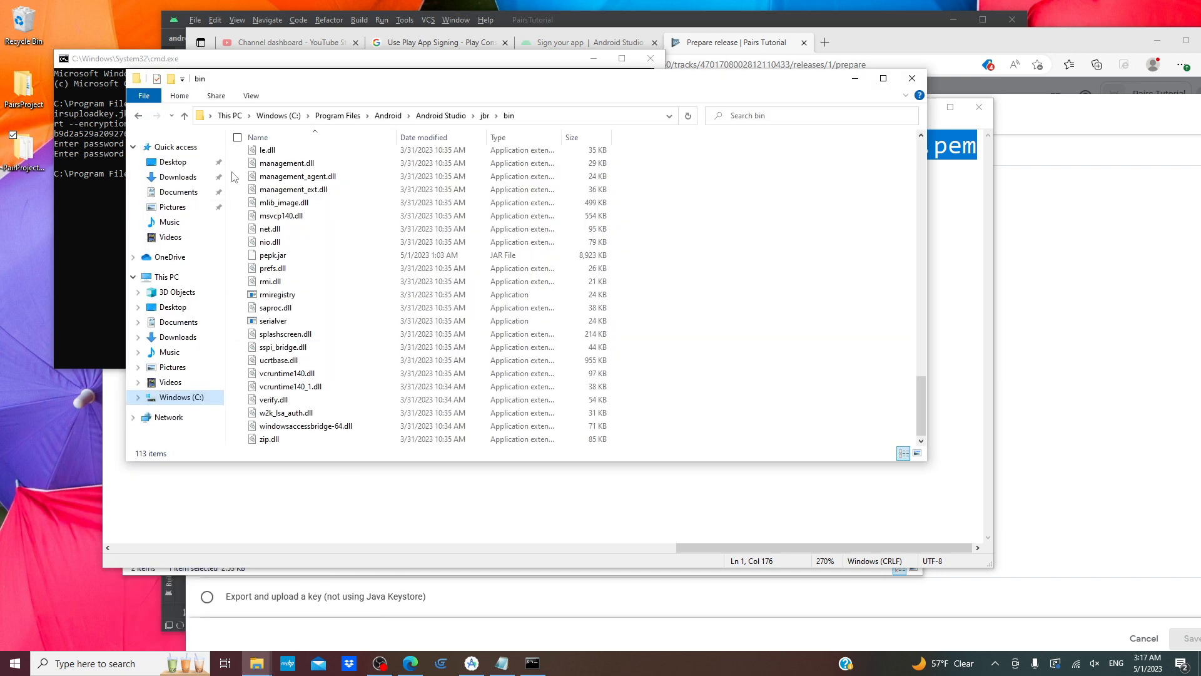
left_click(84, 261)
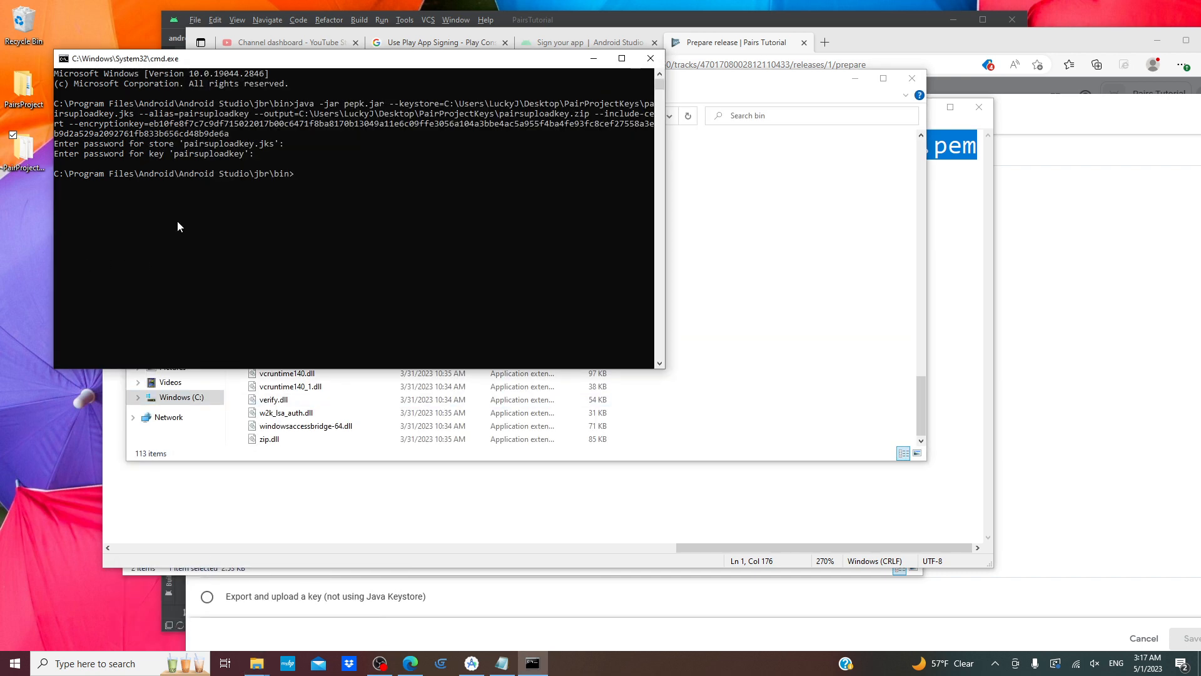
right_click(303, 173)
key("Return")
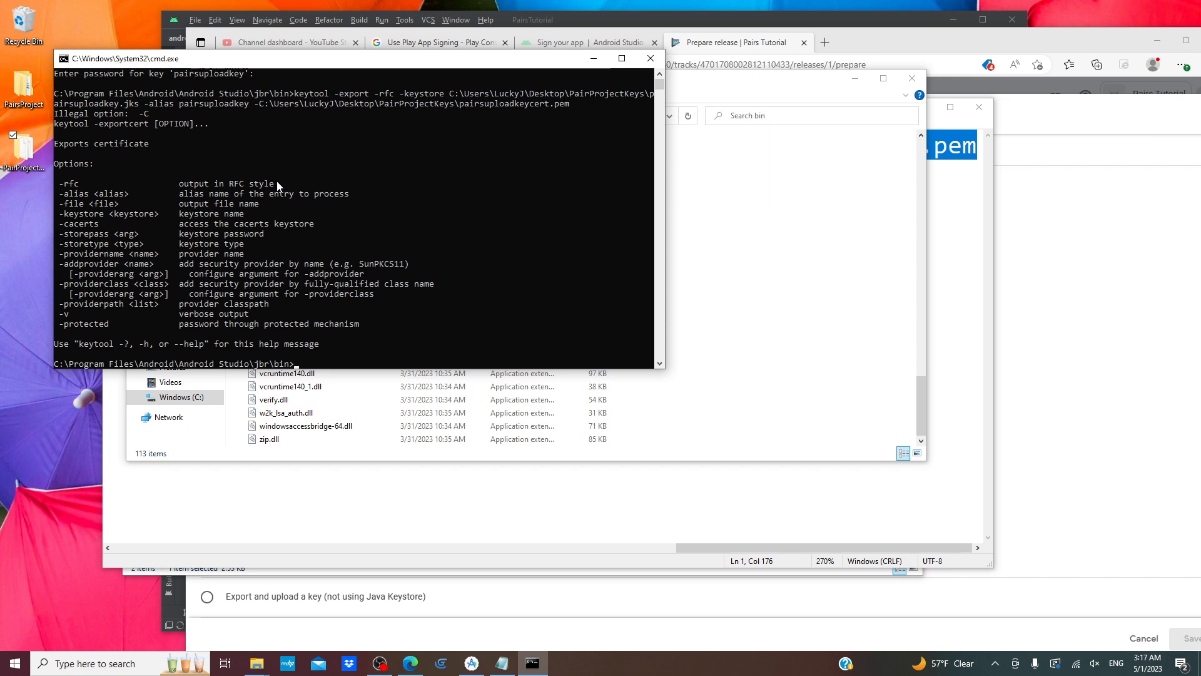
scroll(277, 186, "up", 1)
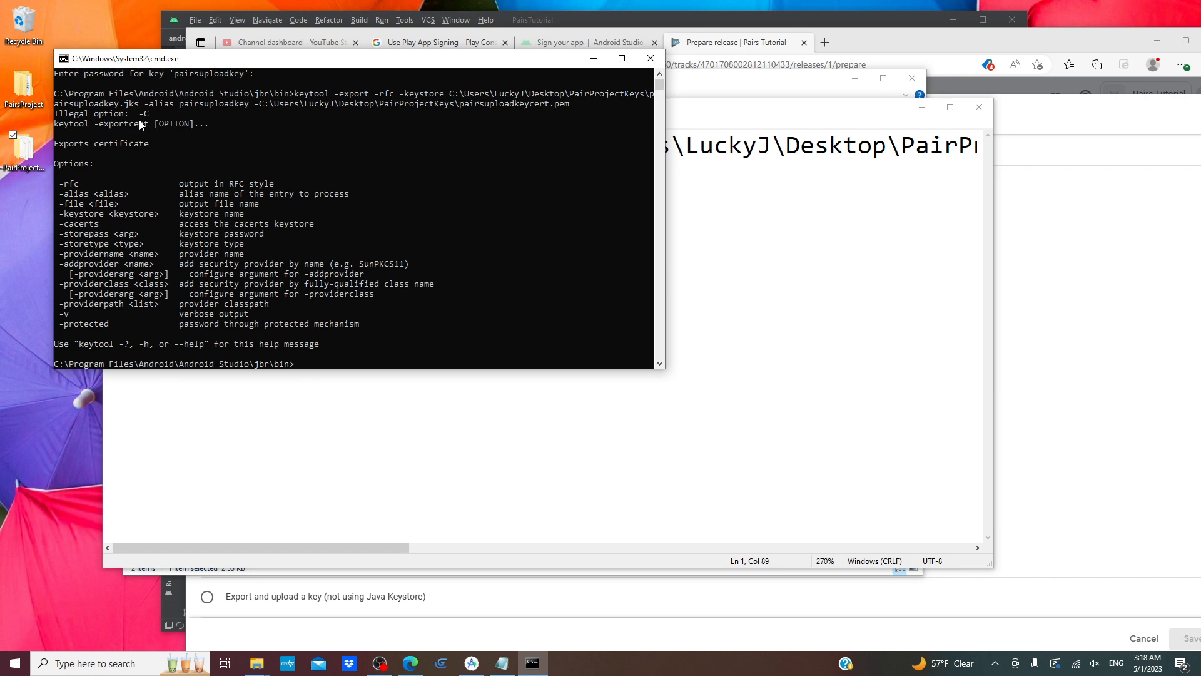
- Add the missing -file option in Notepad, rerun the corrected export, and enter the keystore password
left_click(769, 128)
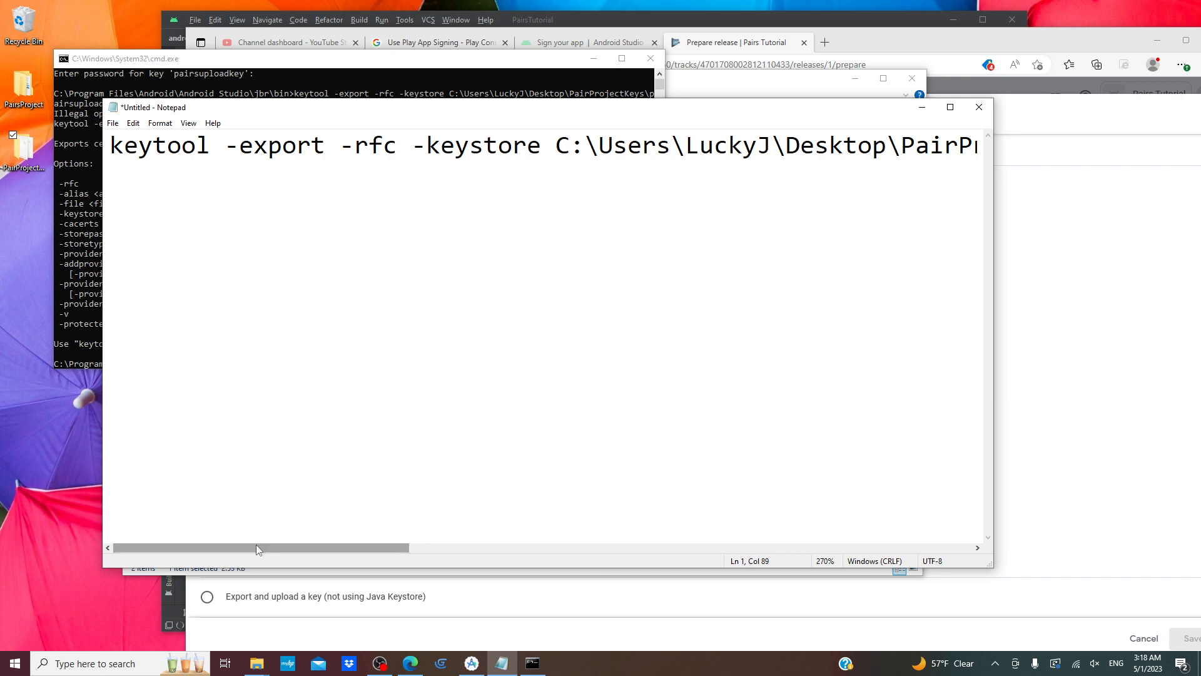
left_click_drag(256, 548, 627, 547)
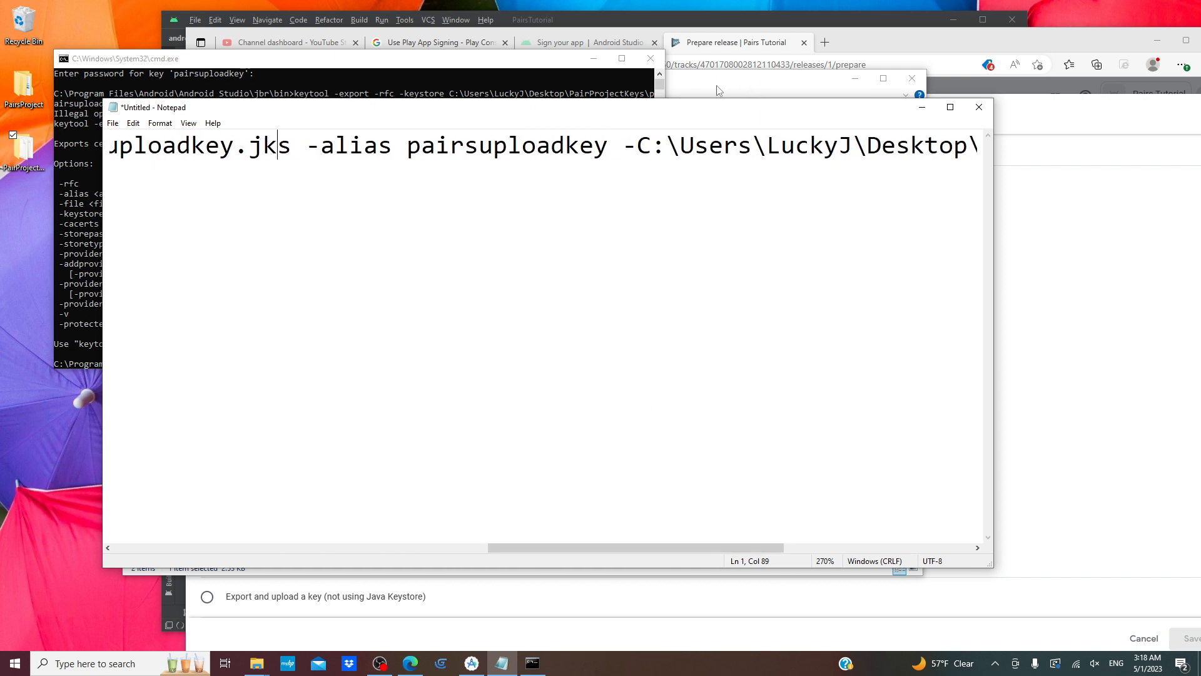
left_click(637, 146)
type("file")
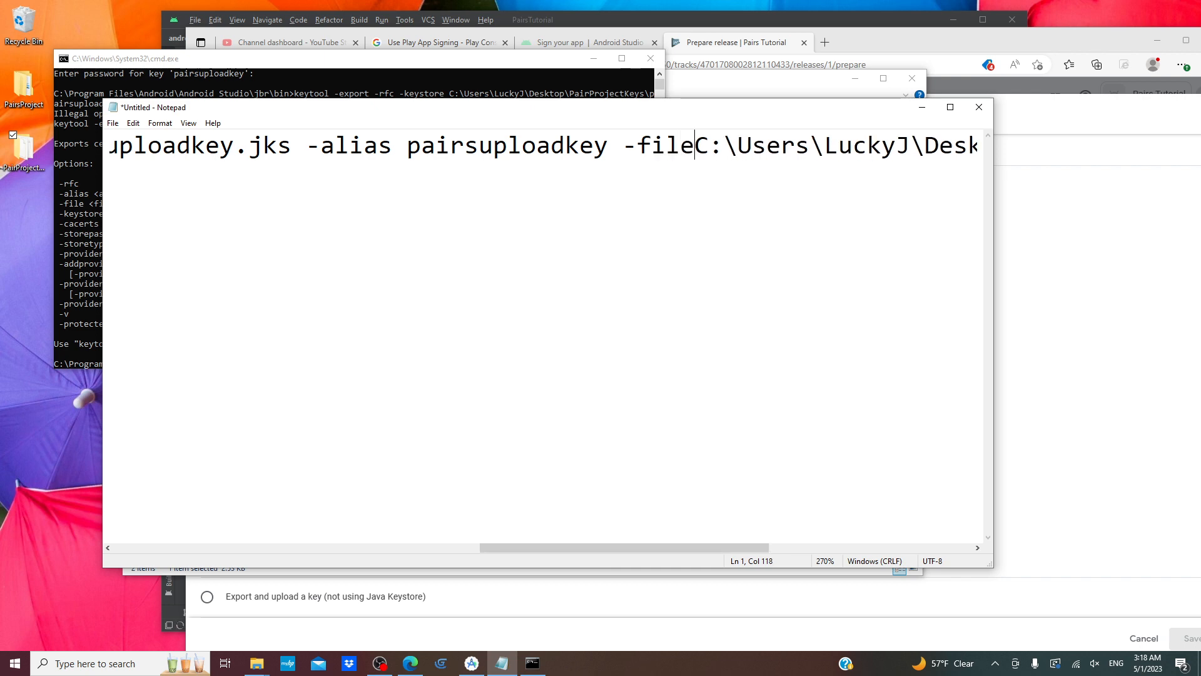
left_click_drag(605, 546, 798, 554)
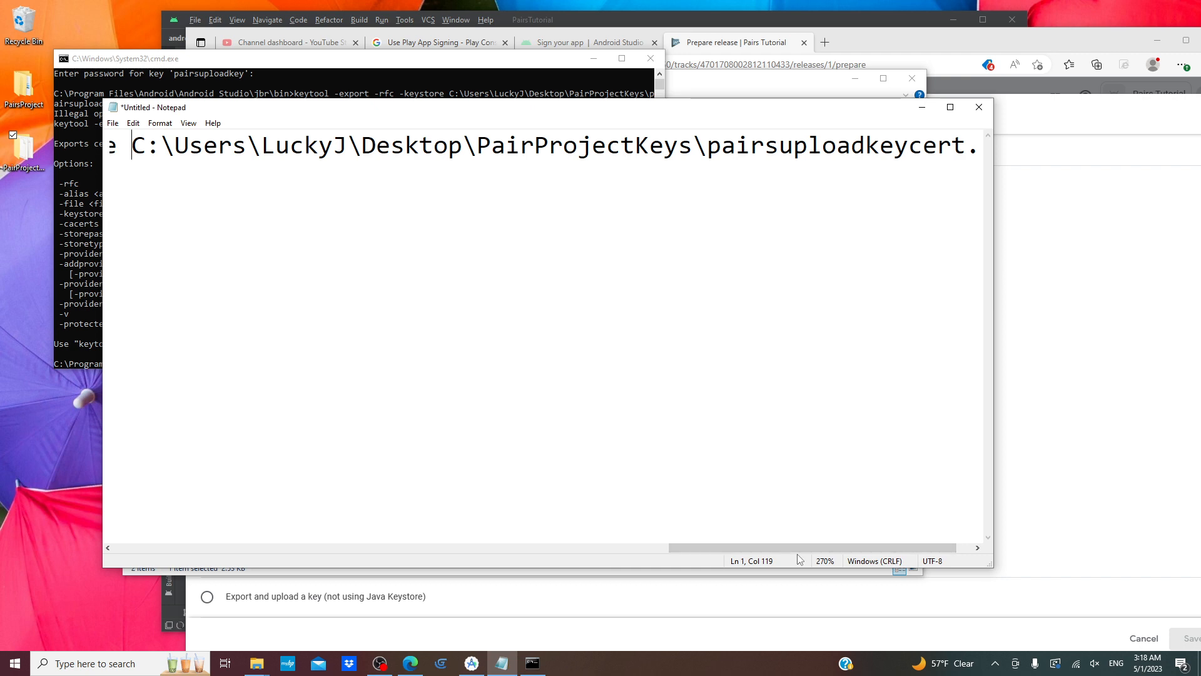
key("shift+End")
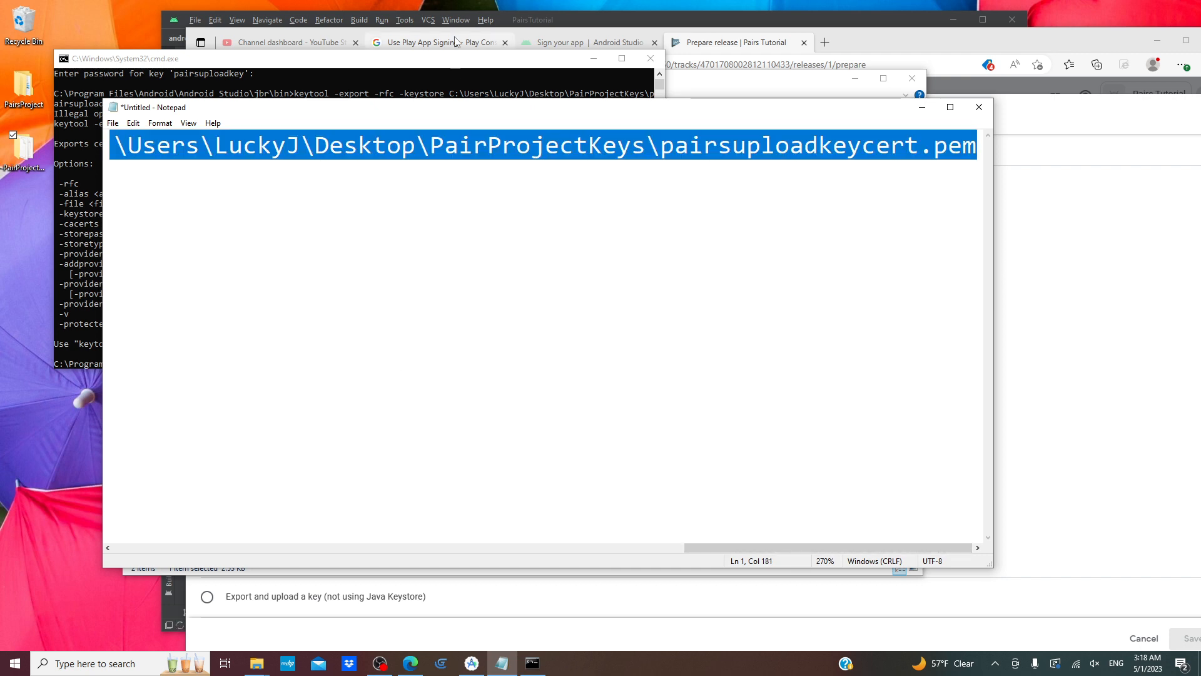
left_click(454, 68)
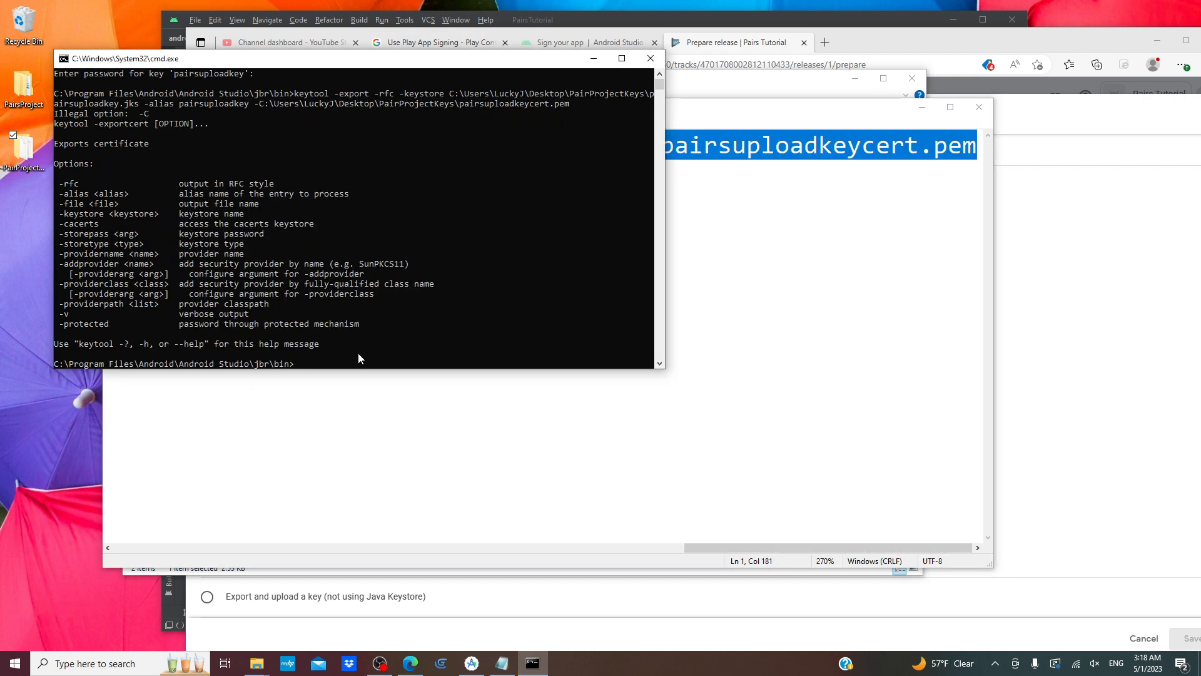
type("keytool -export -rfc -keystore C:\\Users\\LuckyJ\\Desktop\\PairProjectKeys\\pairsuploadkey.jks -alias pairsuploadkey -file C:\\Users\\LuckyJ\\Desktop\\PairProjectKeys\\pairsuploadkeycert.pem")
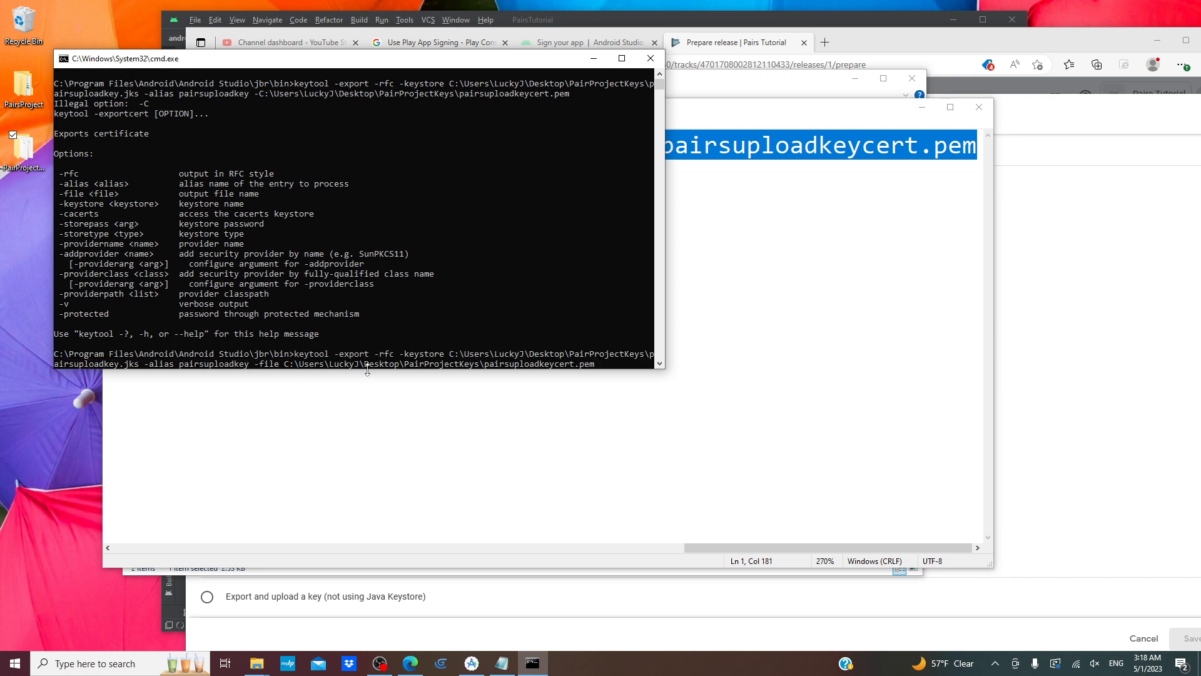
key("Return")
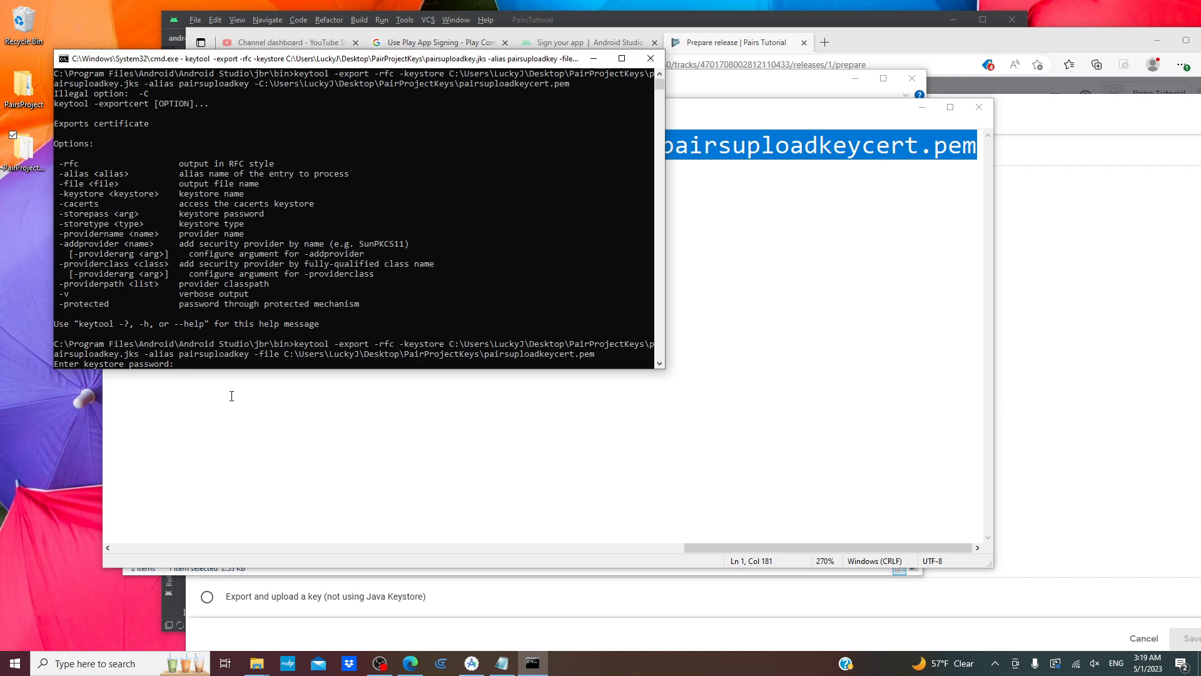
key("Return")
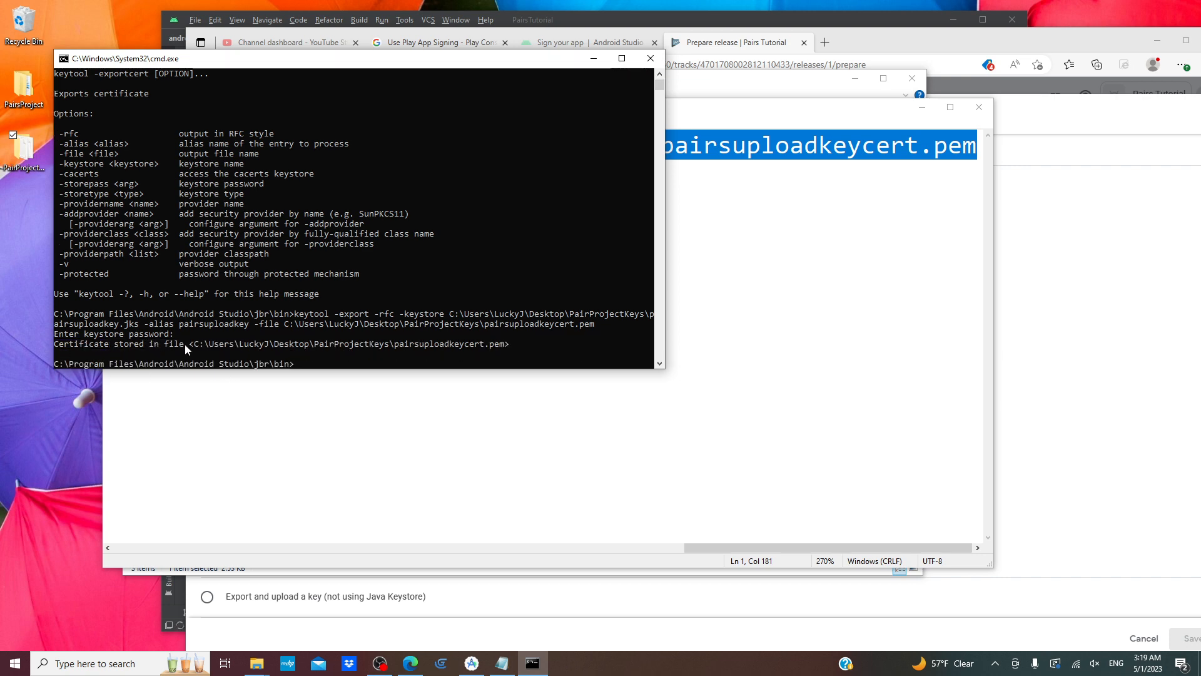
- Verify pairsuploadkeycert.pem sits in PairProjectKeys, then switch back to Play Console's App signing preferences
double_click(26, 153)
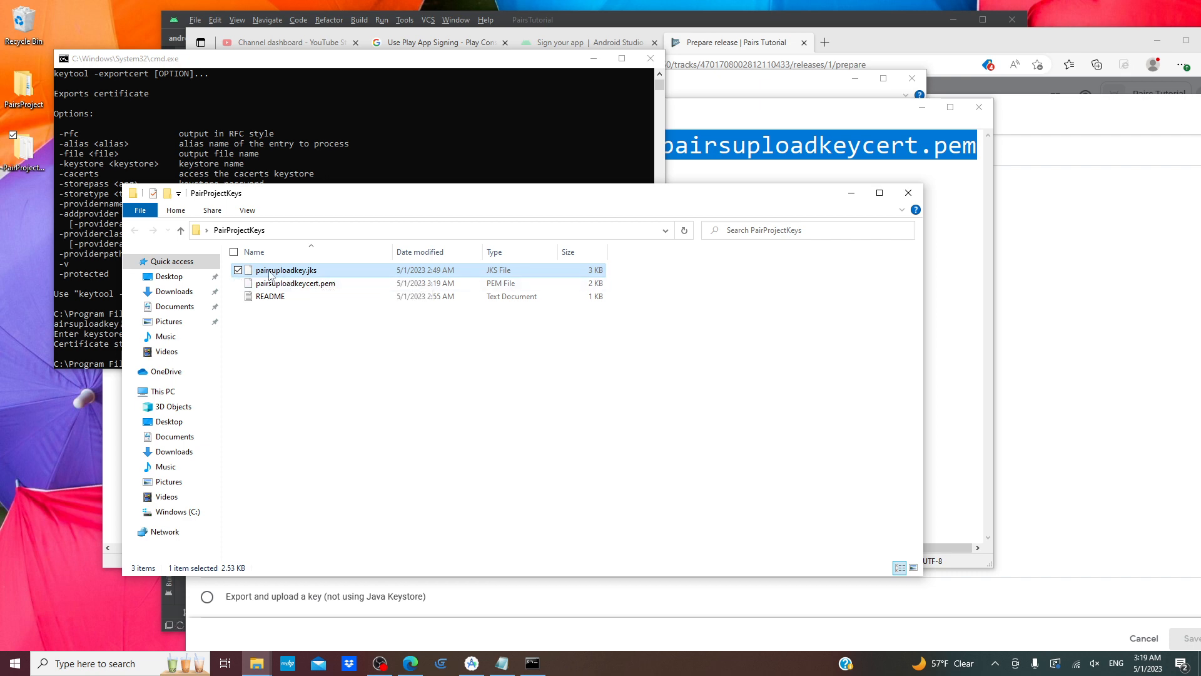
left_click(299, 286)
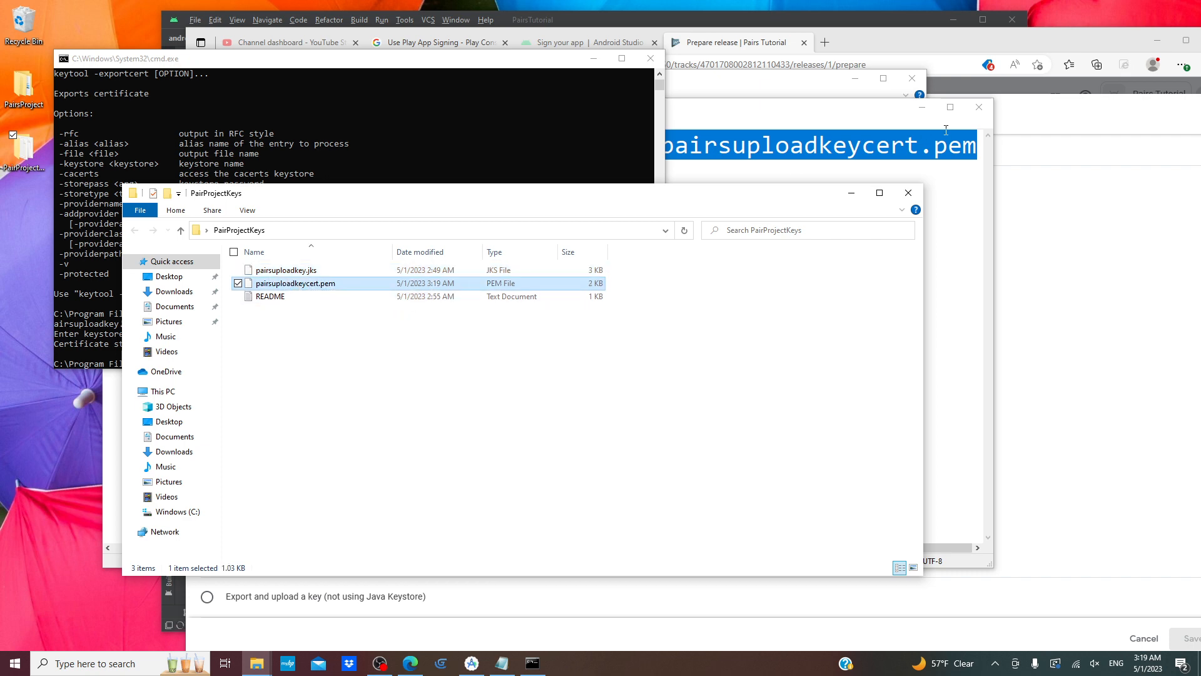
left_click(954, 36)
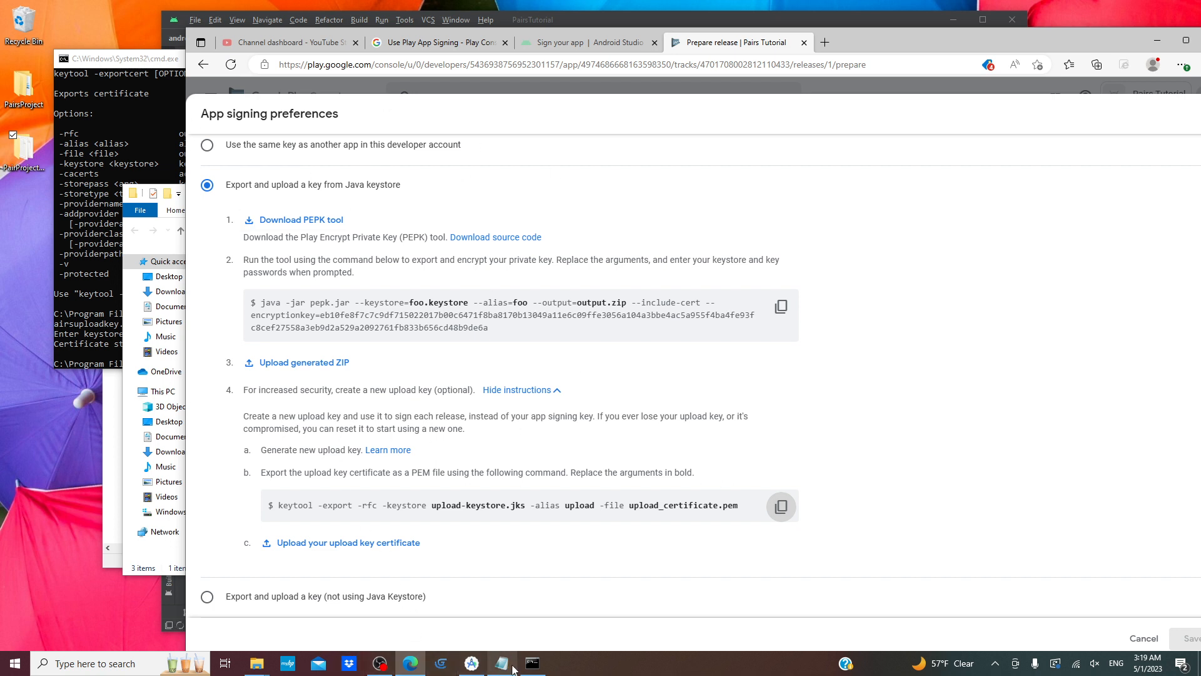
- In Generate Signed Bundle, start a new key store with file name pairsappsignkey
left_click(472, 664)
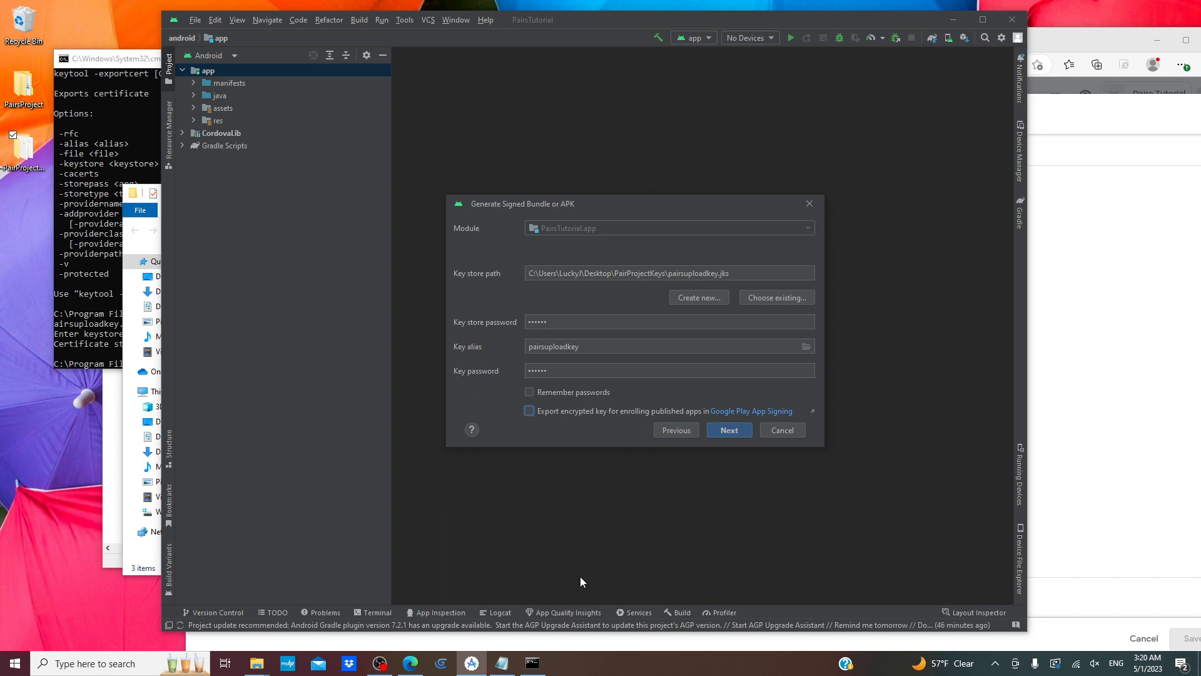
double_click(24, 150)
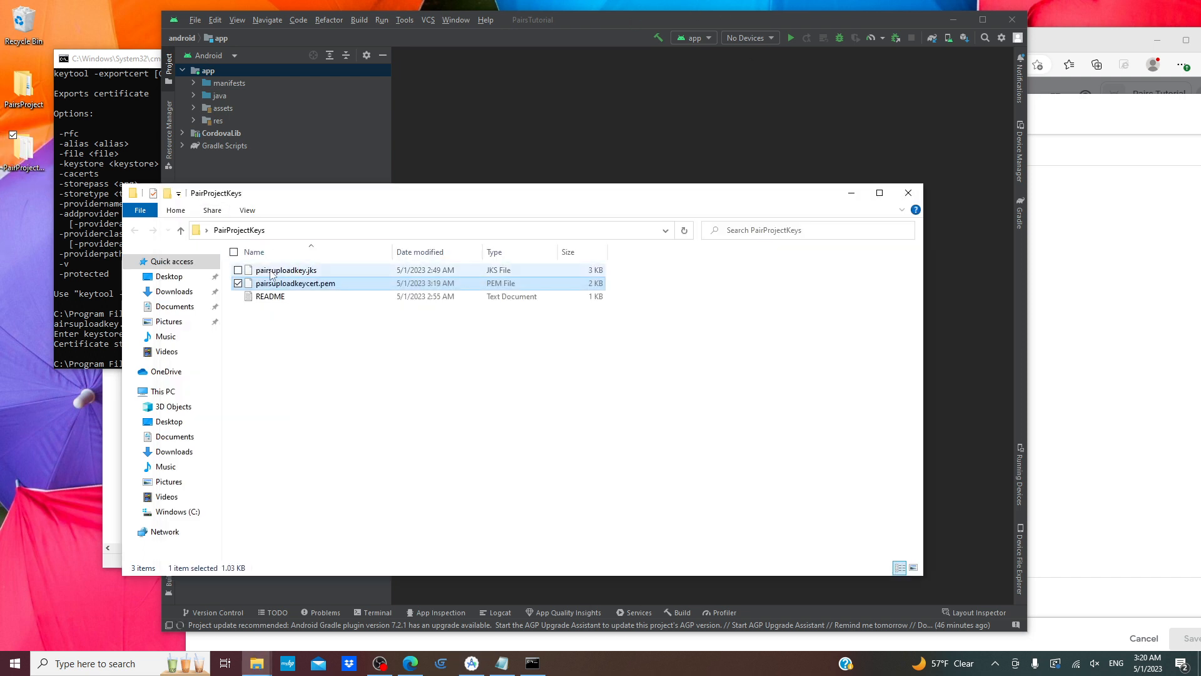
left_click(851, 192)
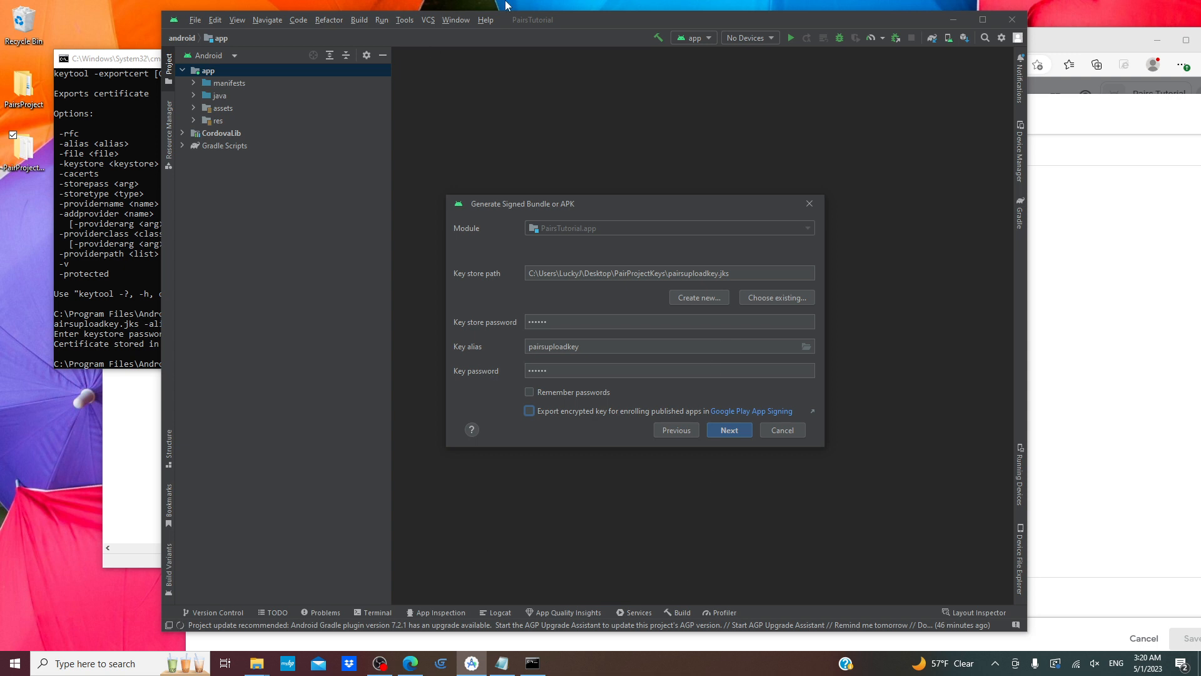
left_click(700, 298)
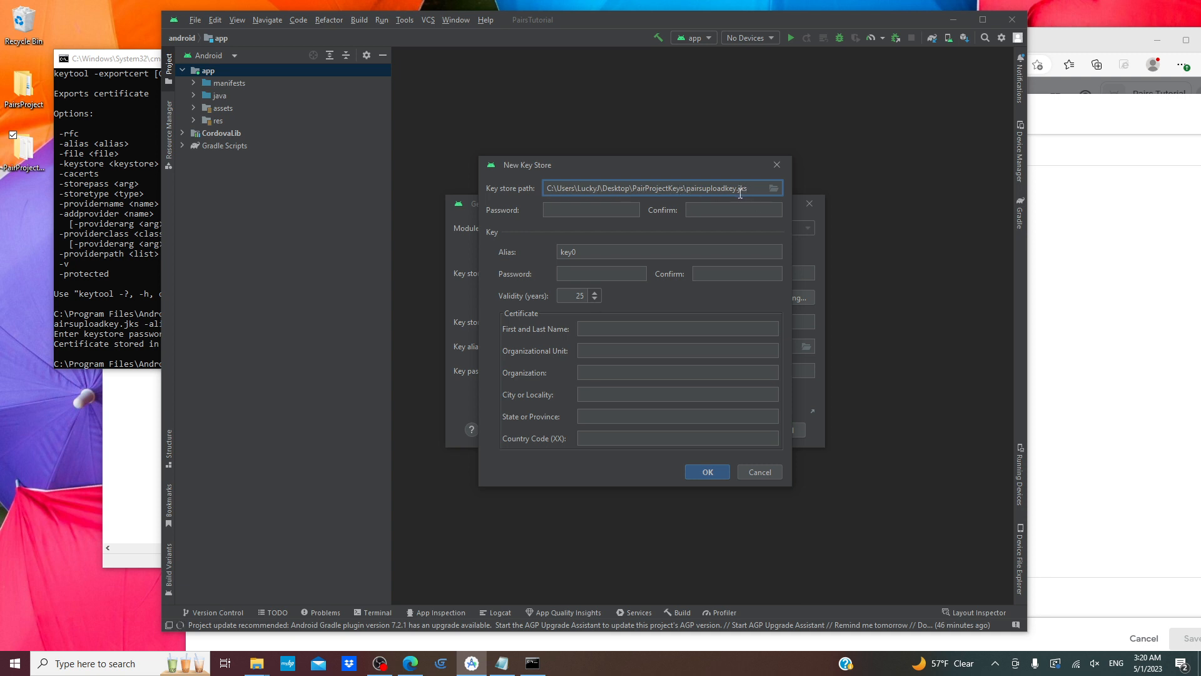
key("BackSpace")
key("BackSpace")
key("BackSpace")
key("BackSpace")
key("BackSpace")
key("BackSpace")
key("BackSpace")
key("BackSpace")
key("BackSpace")
key("BackSpace")
key("BackSpace")
key("BackSpace")
key("BackSpace")
key("BackSpace")
key("BackSpace")
type("pairsappsignkey")
- Set the key alias to pairsappsignkey and fill in and confirm the key store and key passwords
left_click_drag(598, 251, 549, 253)
type("pairsappsig")
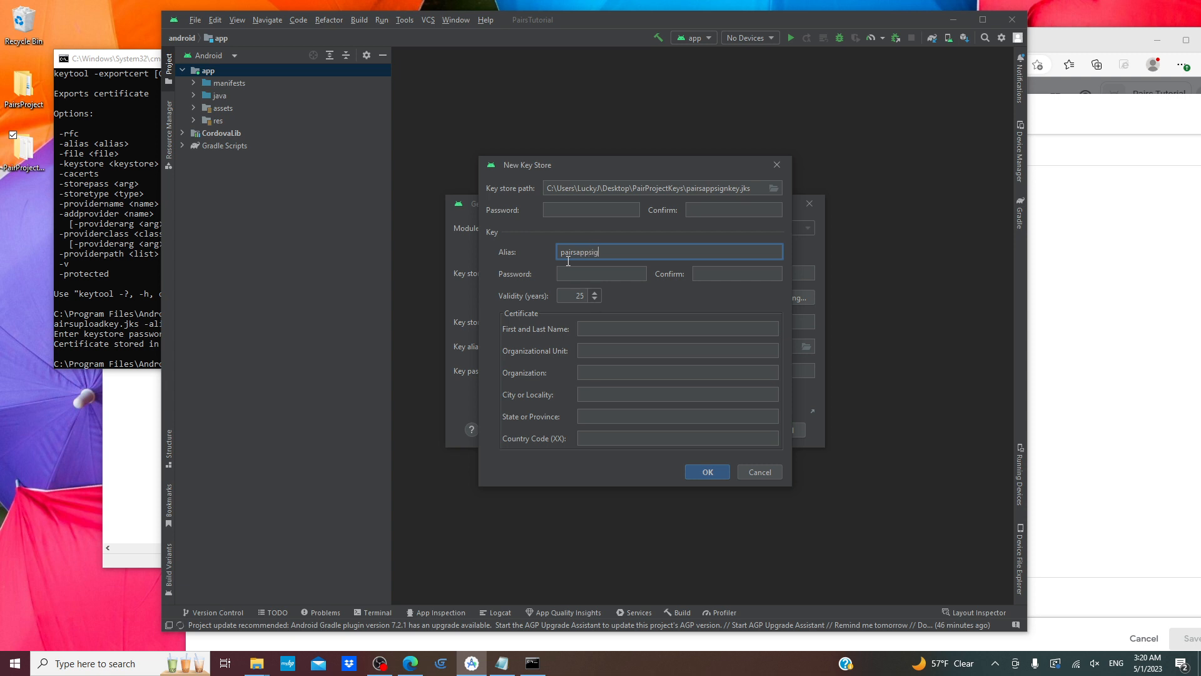
type("nkey")
left_click(582, 273)
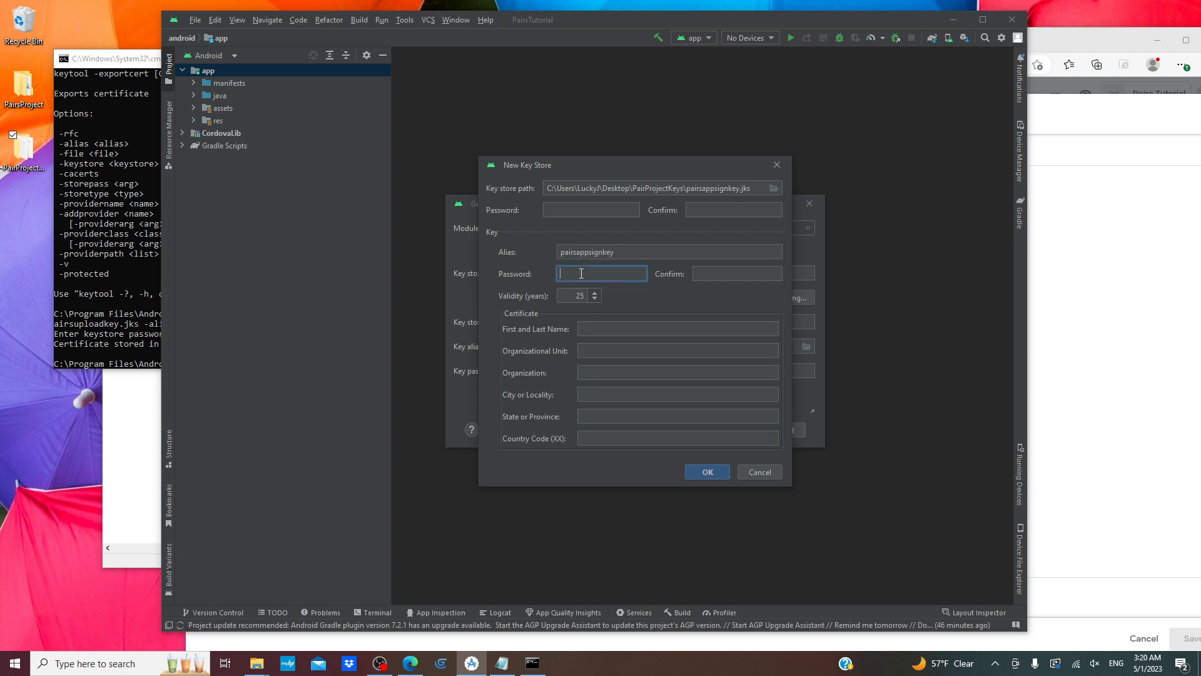
left_click(570, 209)
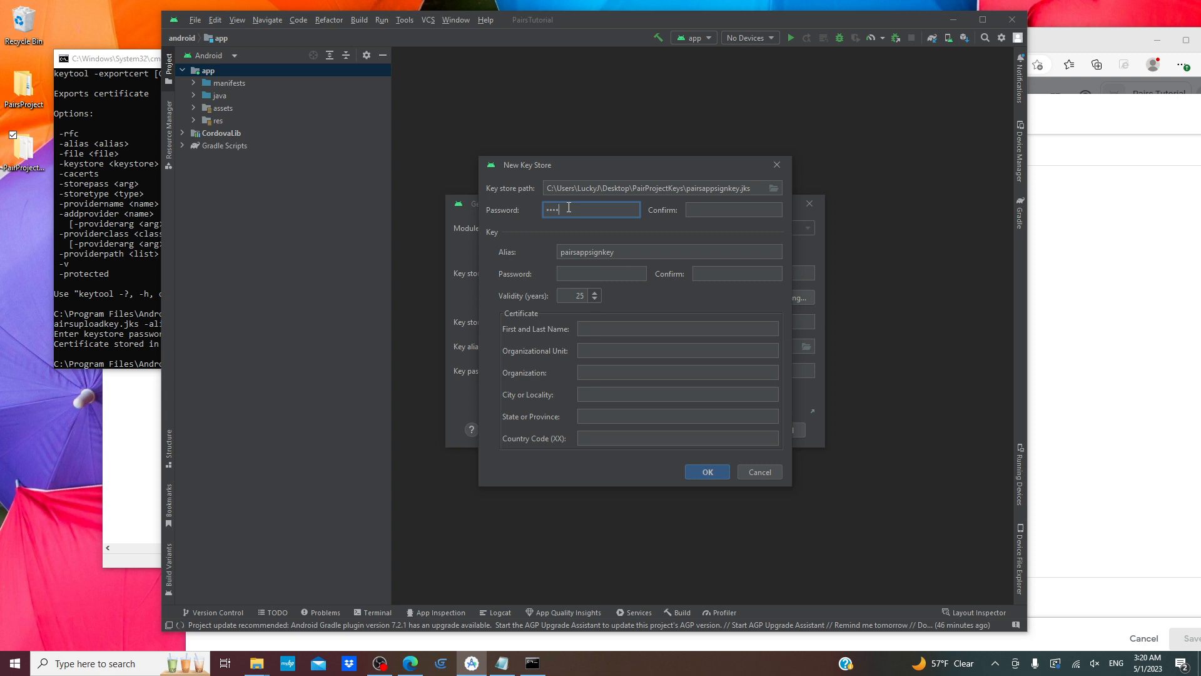
key("Tab")
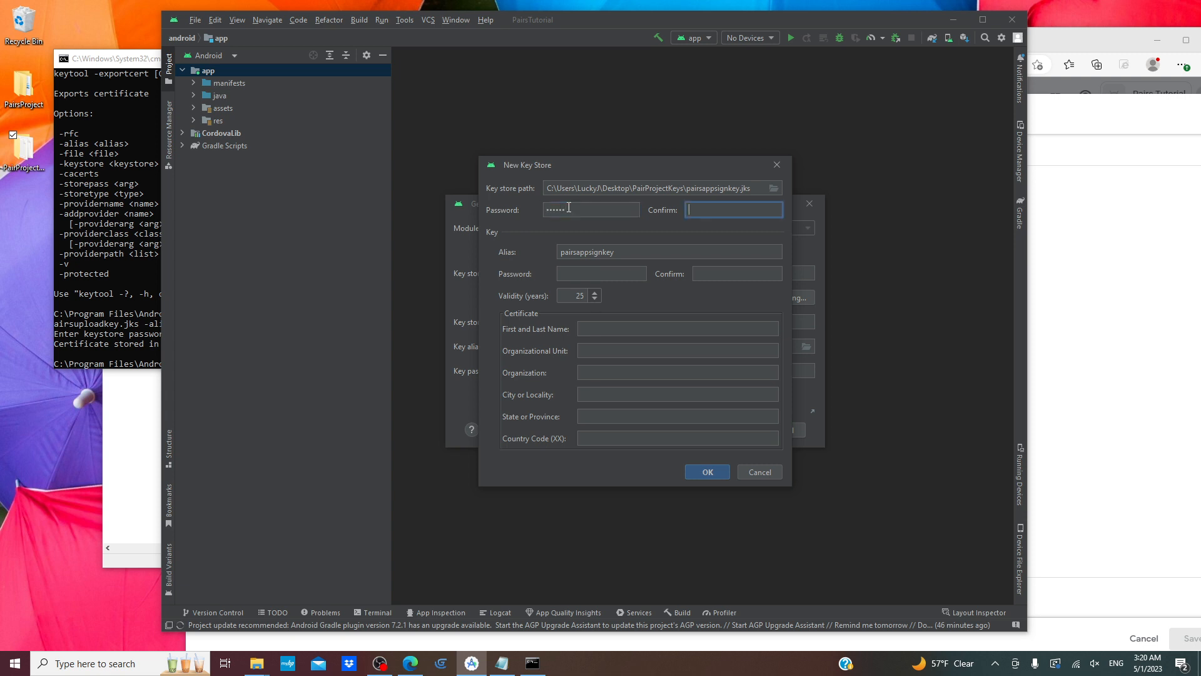
type("••••")
left_click(582, 277)
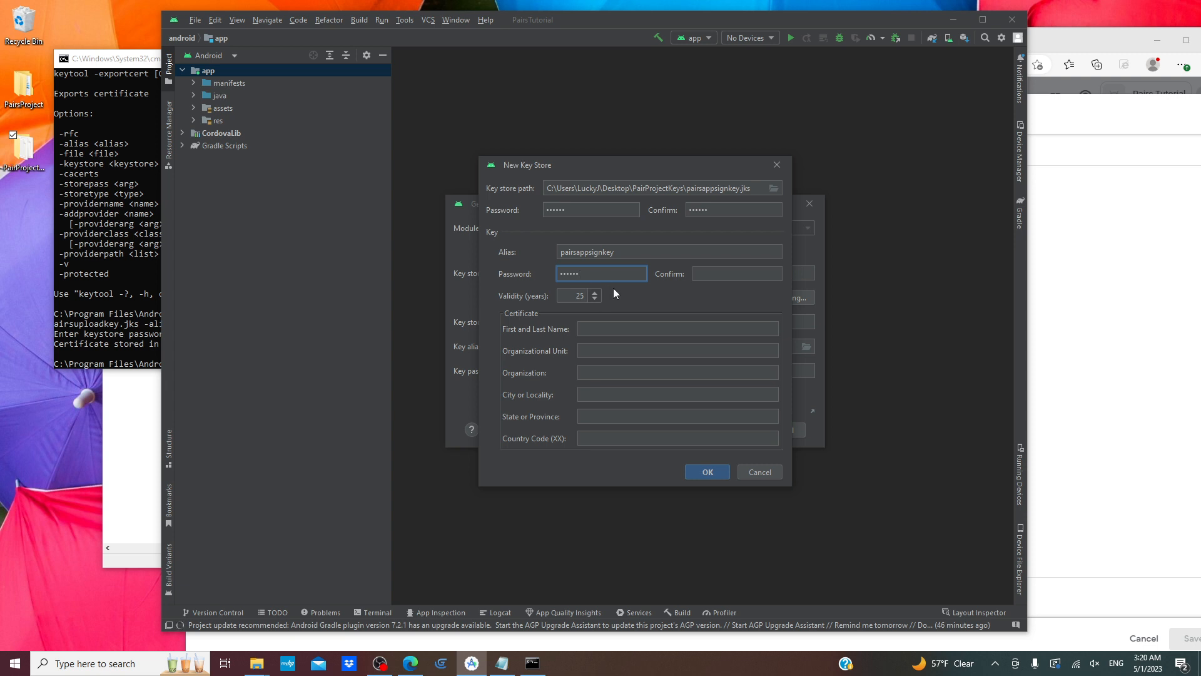
left_click(706, 276)
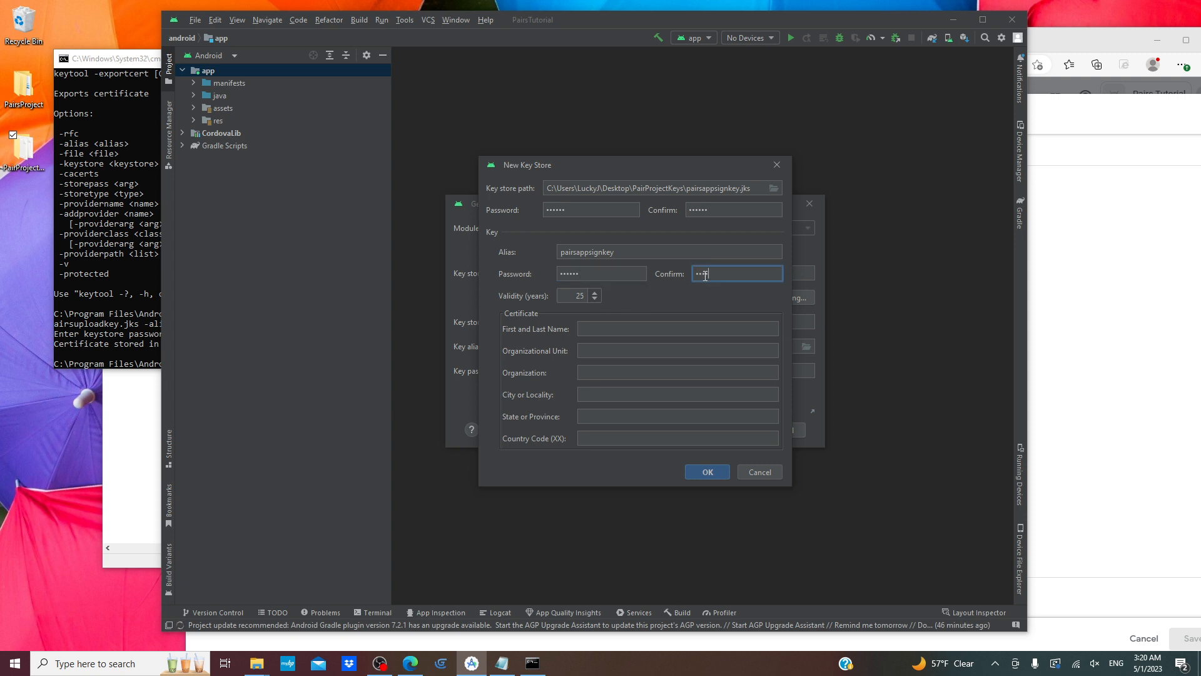
- Set validity to 100 years, fill in certificate details, create the keystore, and open README in PairProjectKeys
left_click(578, 296)
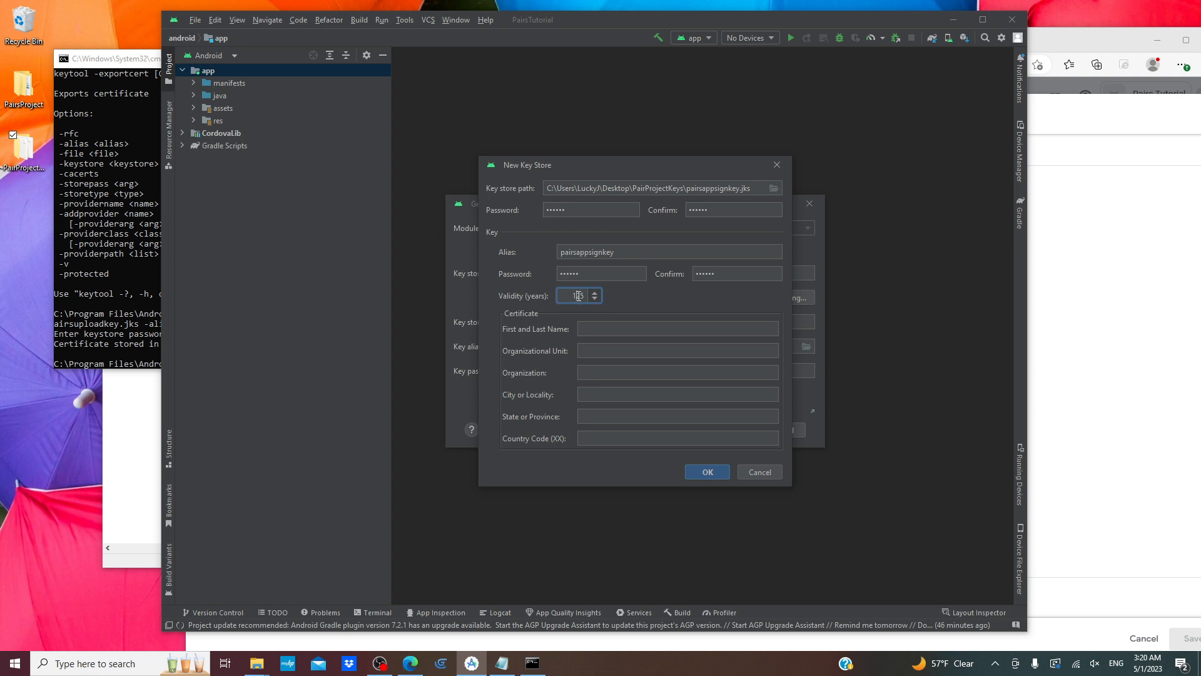
double_click(579, 296)
key("BackSpace")
left_click(593, 326)
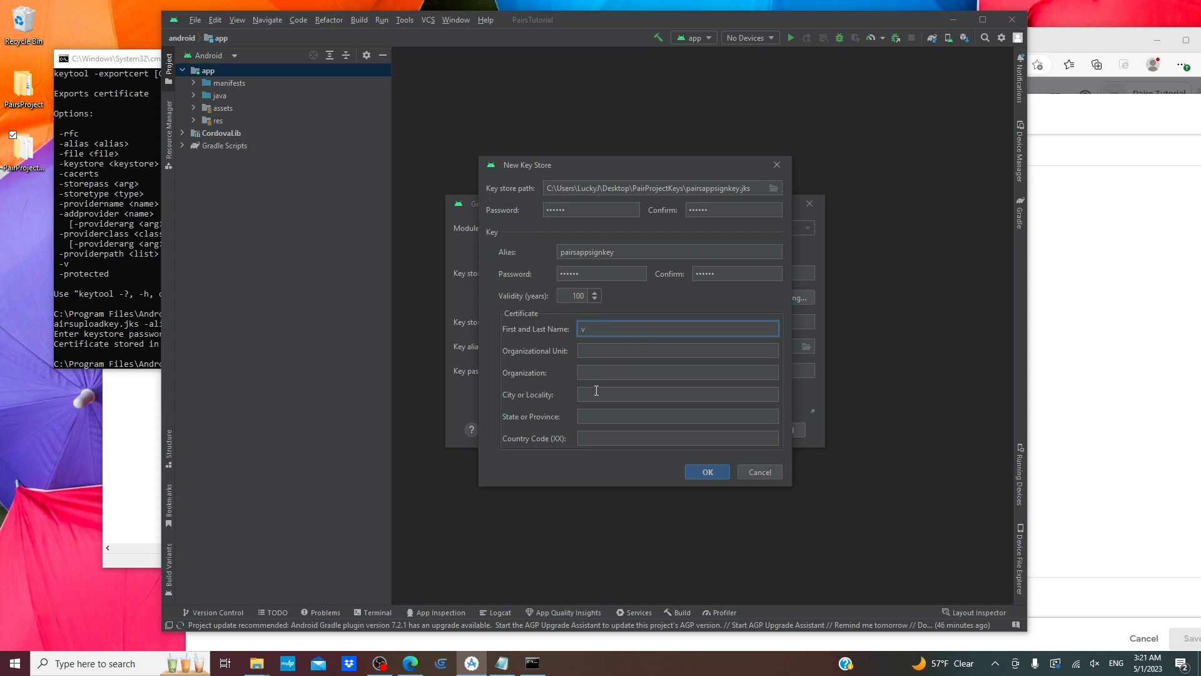
left_click(596, 392)
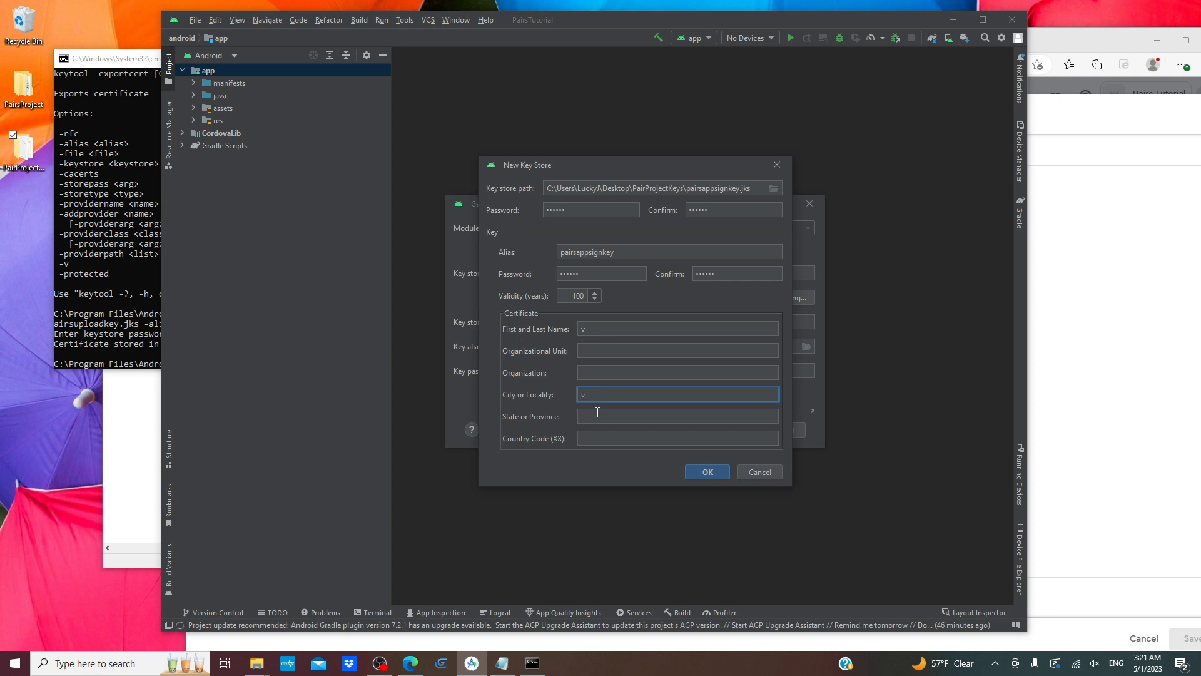
left_click(597, 412)
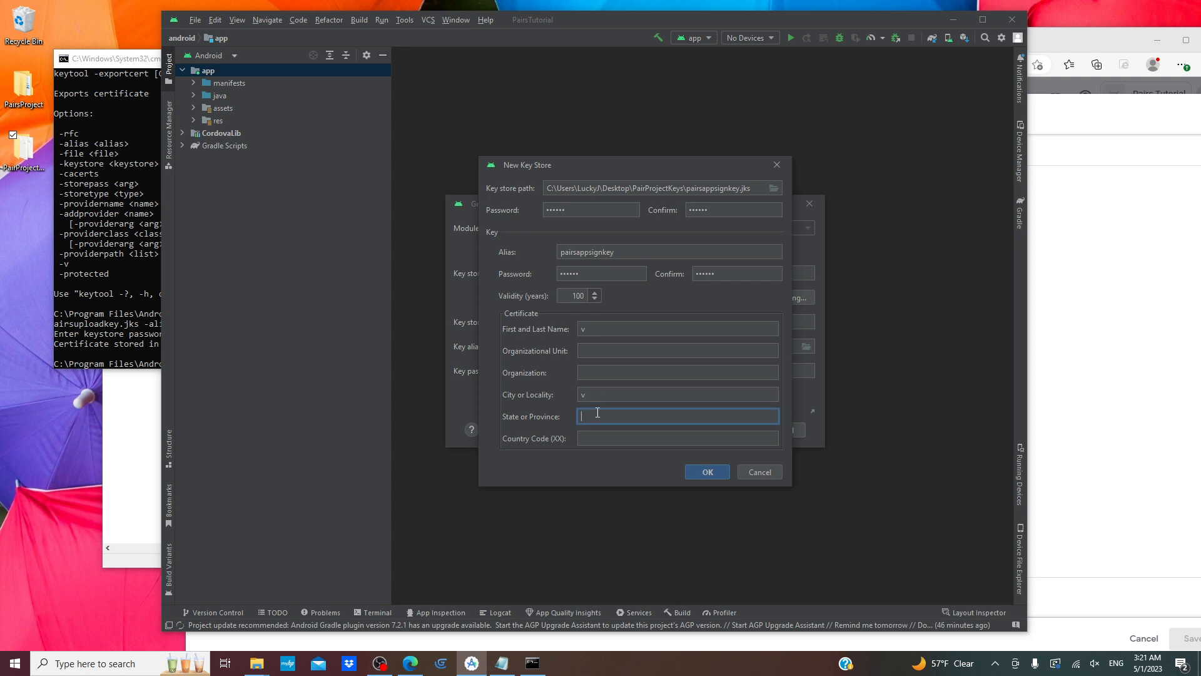
left_click(617, 440)
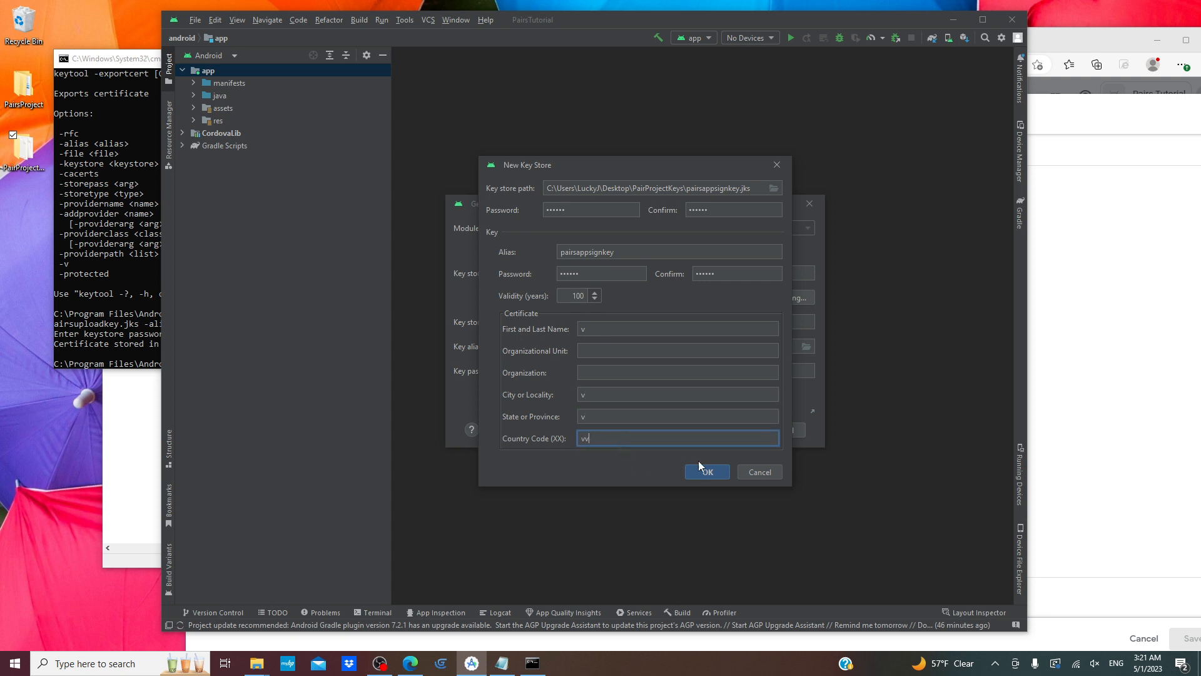
type("vv")
left_click(710, 473)
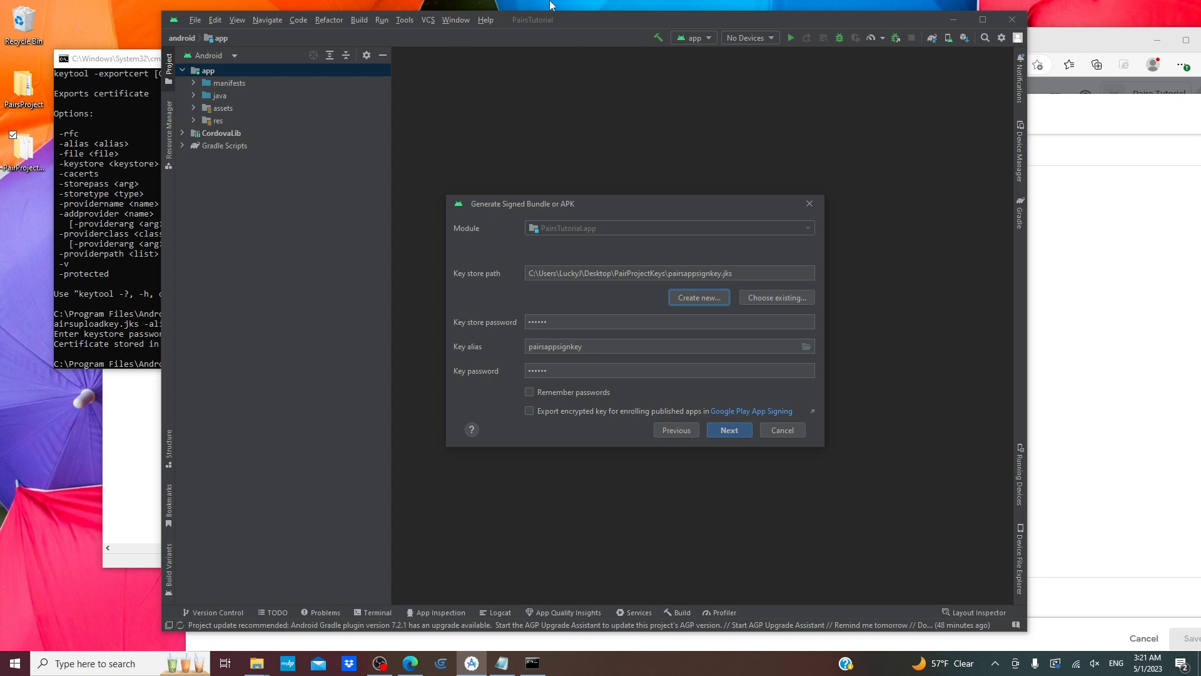
double_click(24, 149)
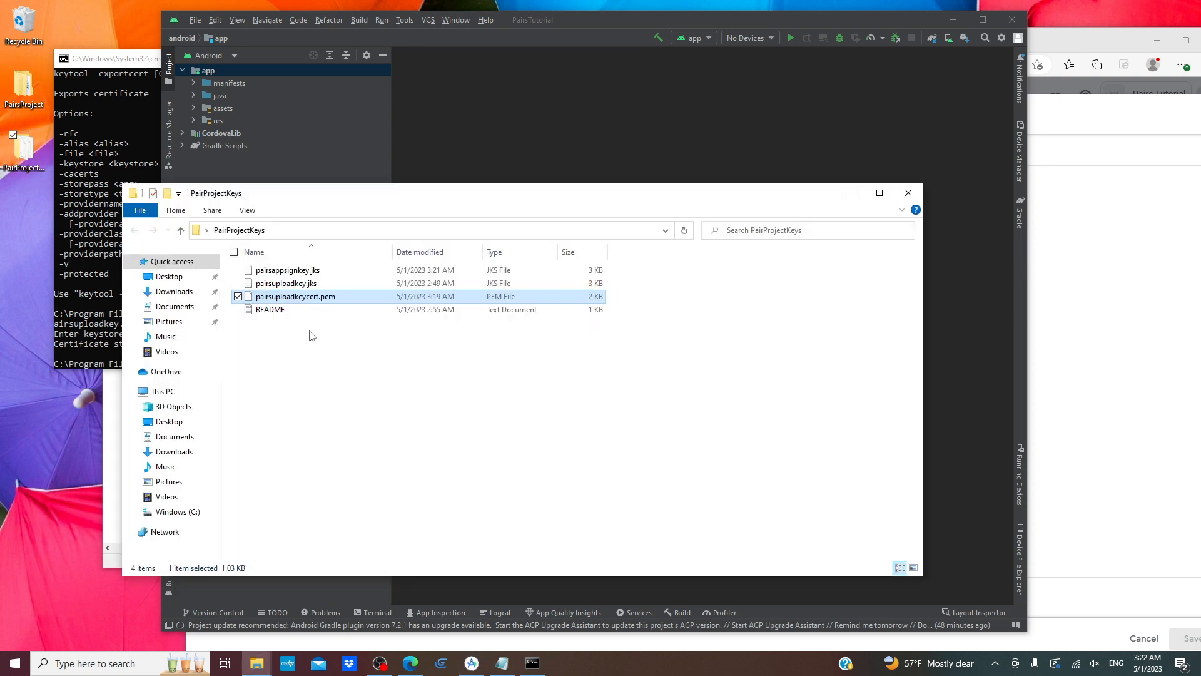
double_click(282, 313)
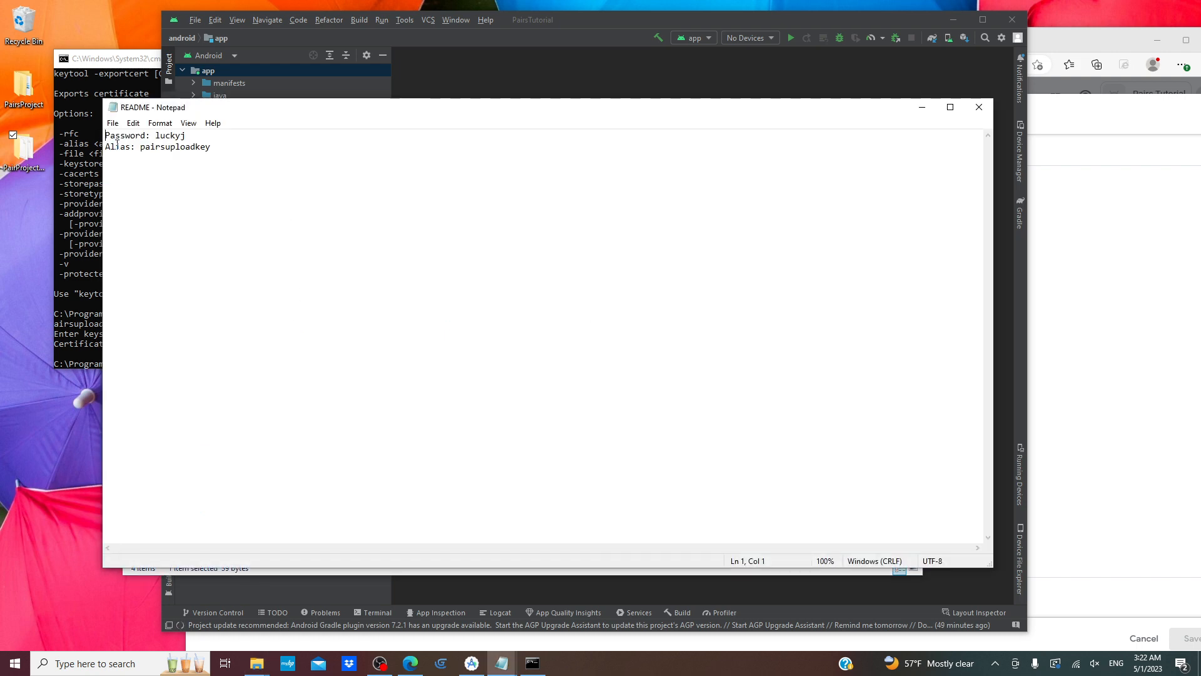
- Head README with UploadKey, add an App Sign Key entry with password and alias pairsappsignkey, save and close
type("Uploa")
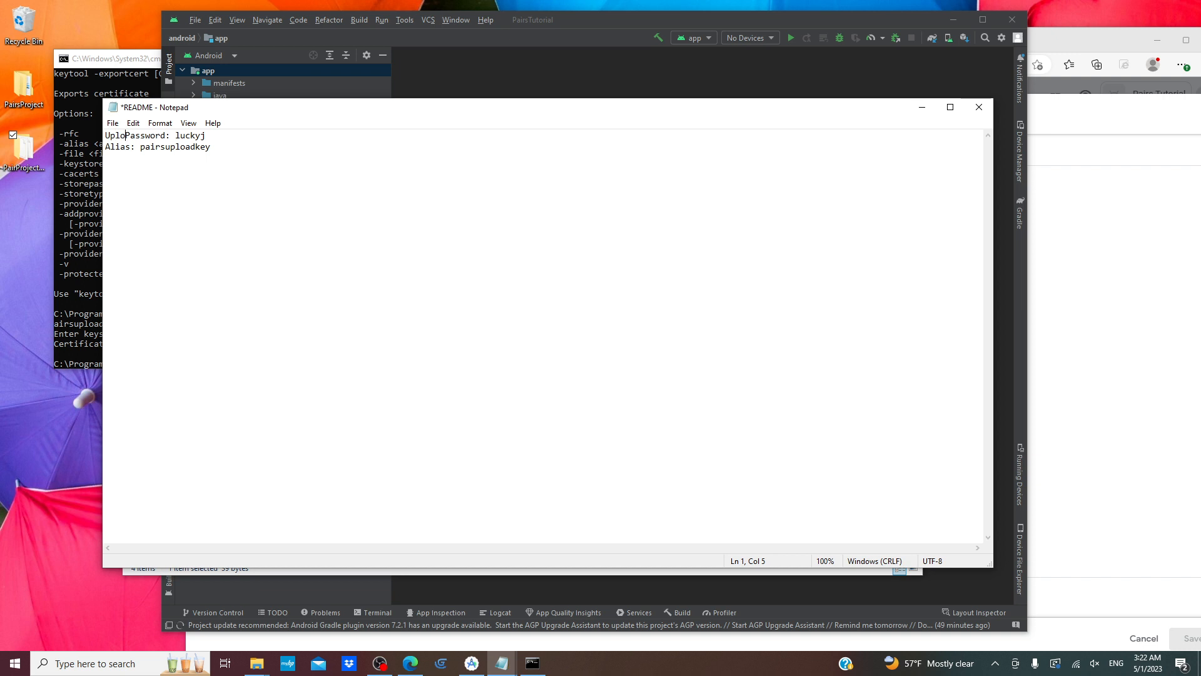
type("dKey")
key("Return")
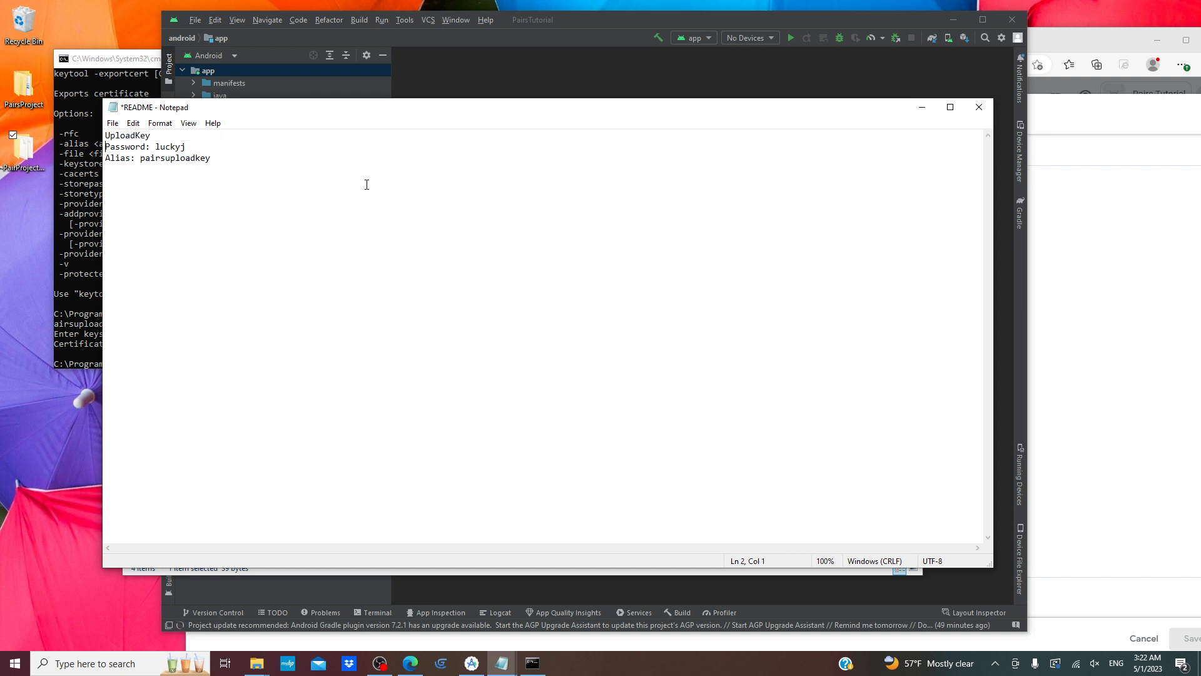
left_click(351, 167)
type("App")
type(" Sign ")
type("Key")
type("Password")
type("Alias")
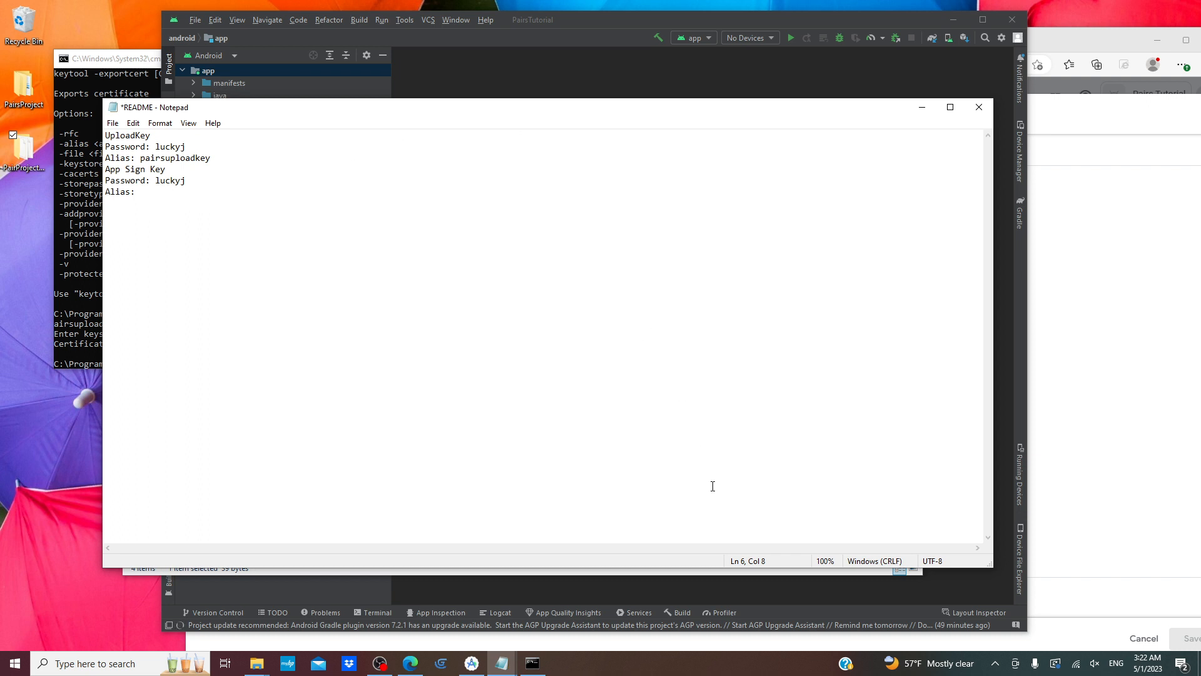
type(": pa")
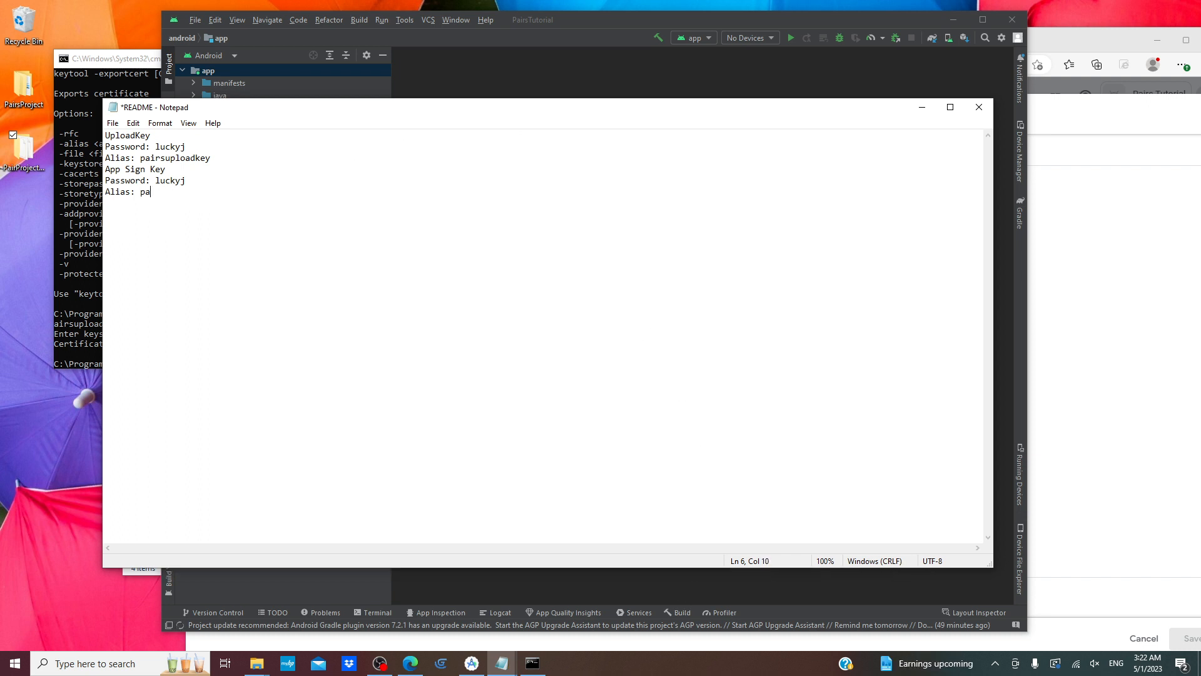
type("irsappsignkey")
key("ctrl+s")
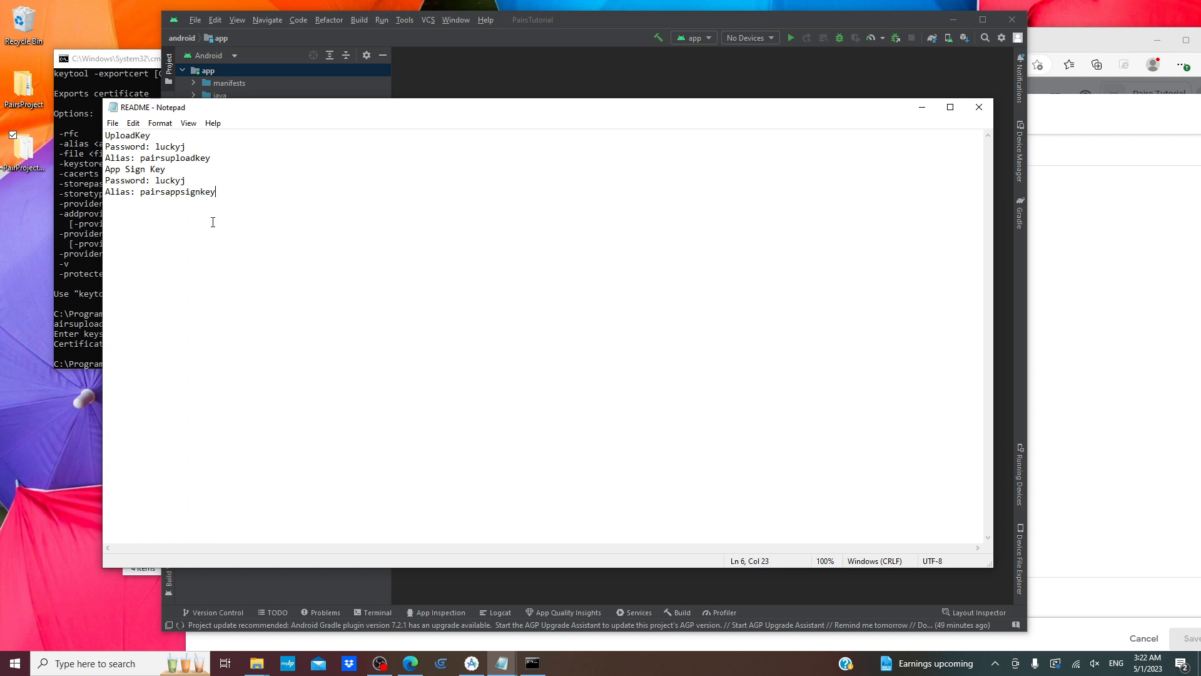
left_click(978, 107)
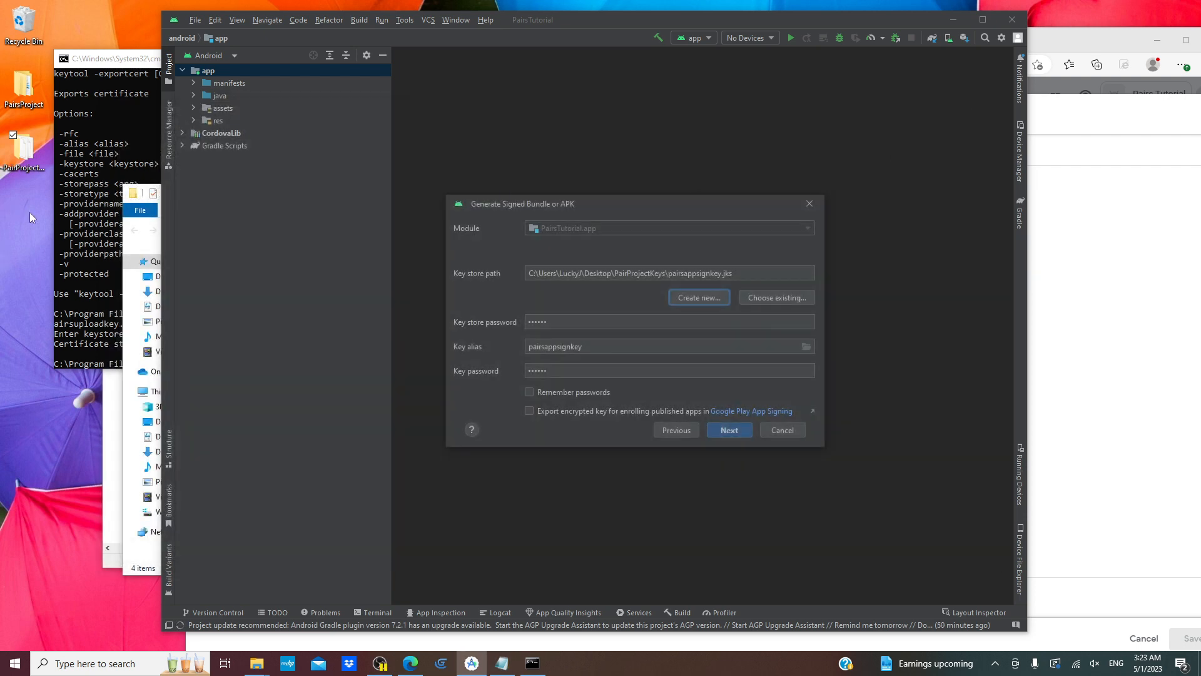
- Copy the java -jar pepk.jar export command from Play Console and bring the scratch Notepad note forward
left_click(410, 663)
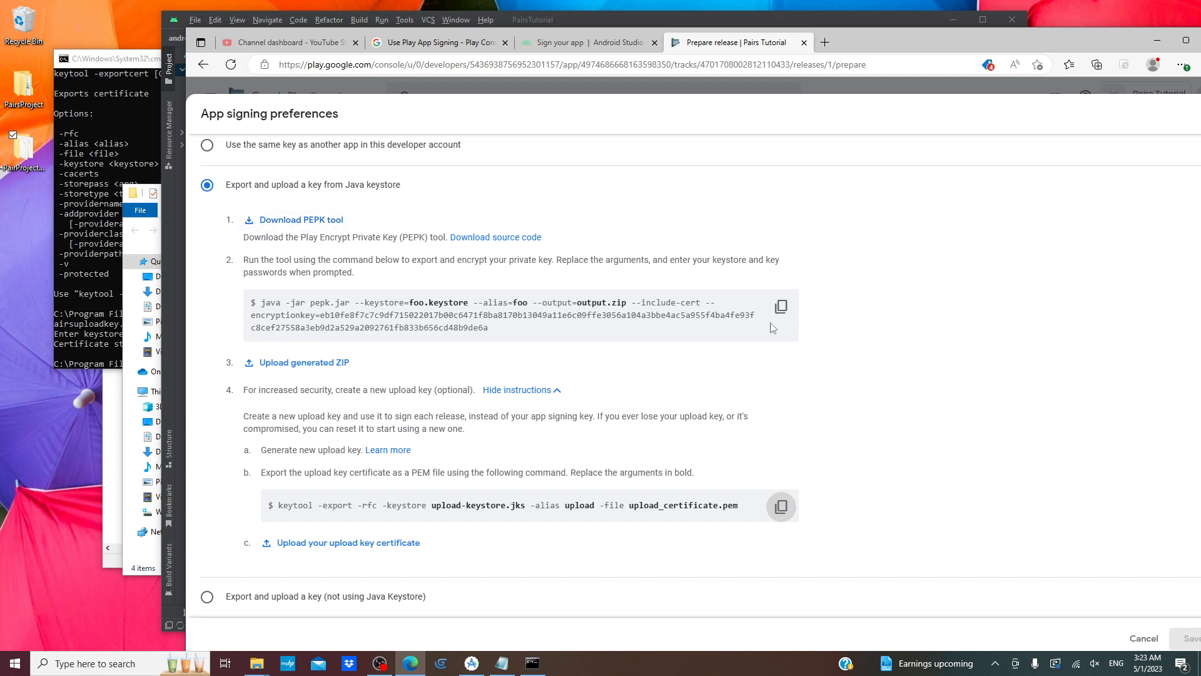
left_click(782, 306)
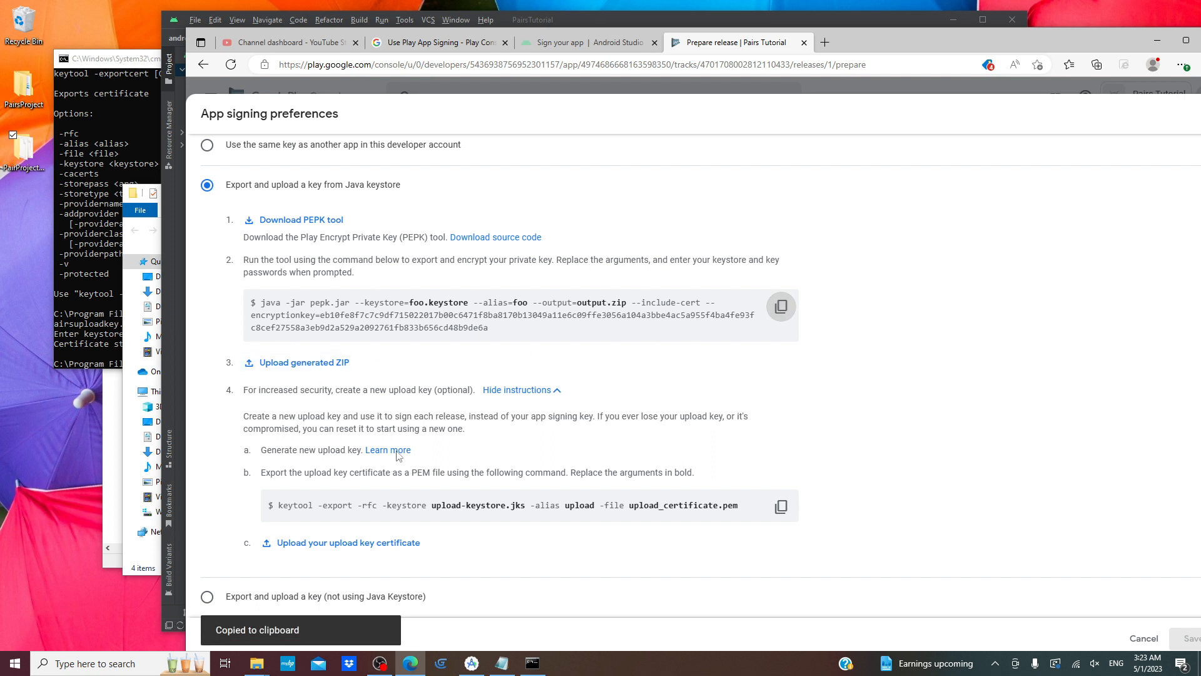
left_click(501, 664)
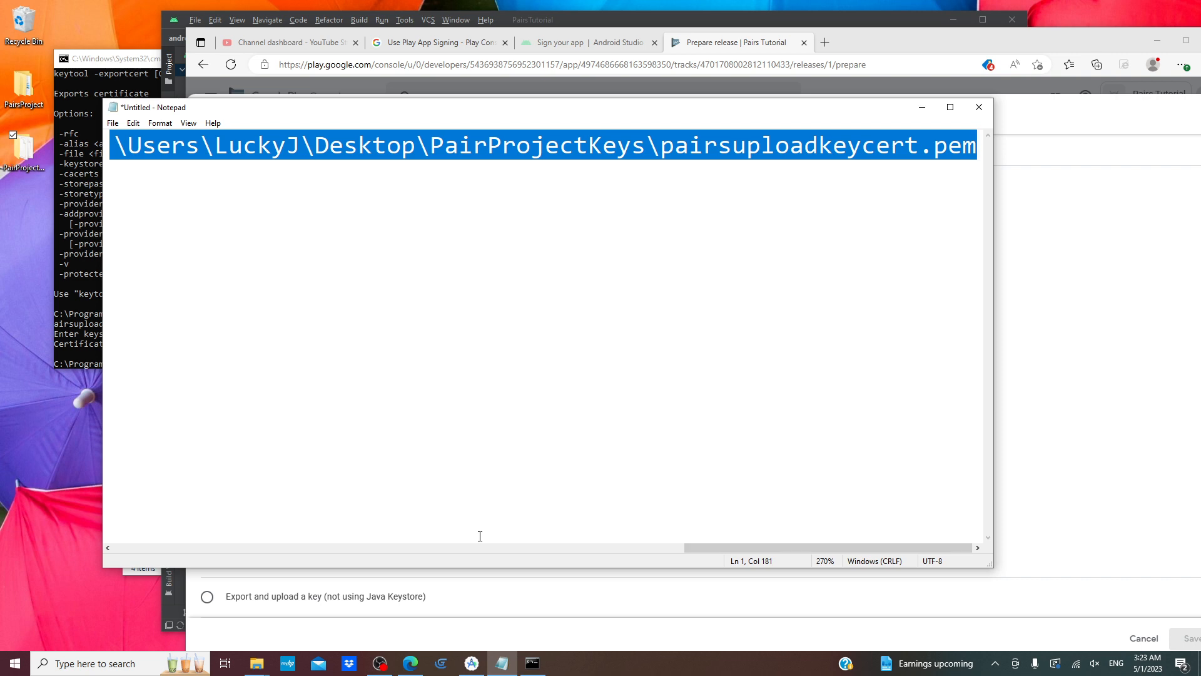
- Paste the PEPK command into Notepad and remove its leading '$ ' prompt
key("ctrl+v")
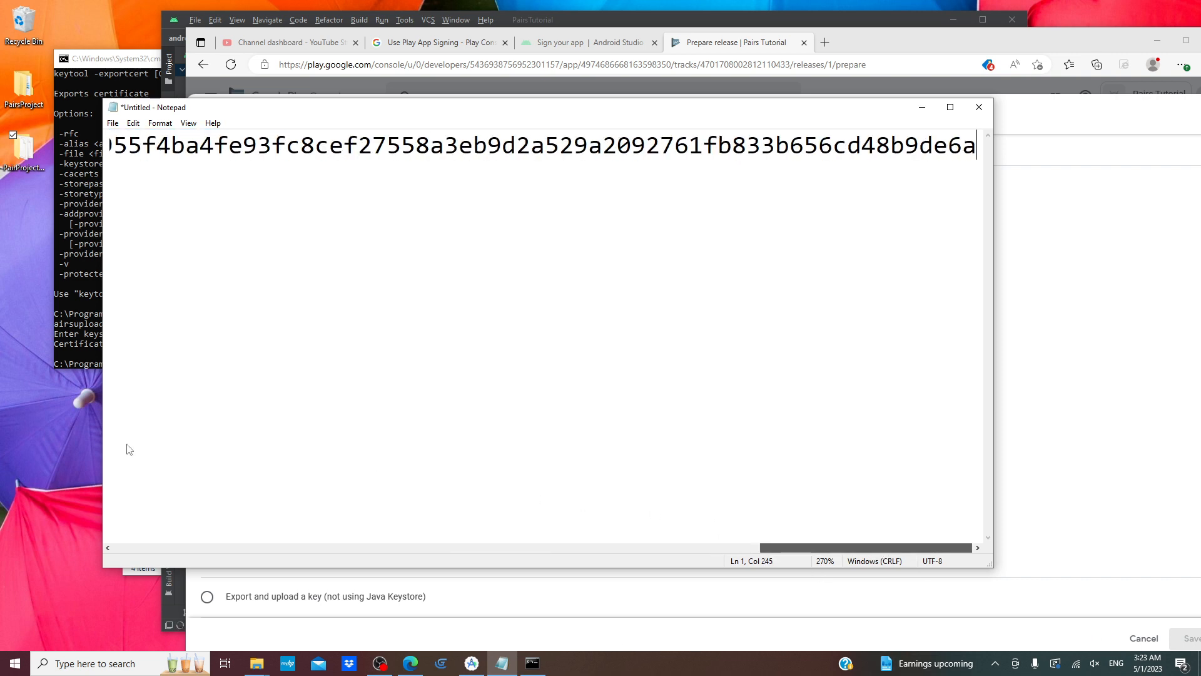
scroll(124, 463, "left", 10)
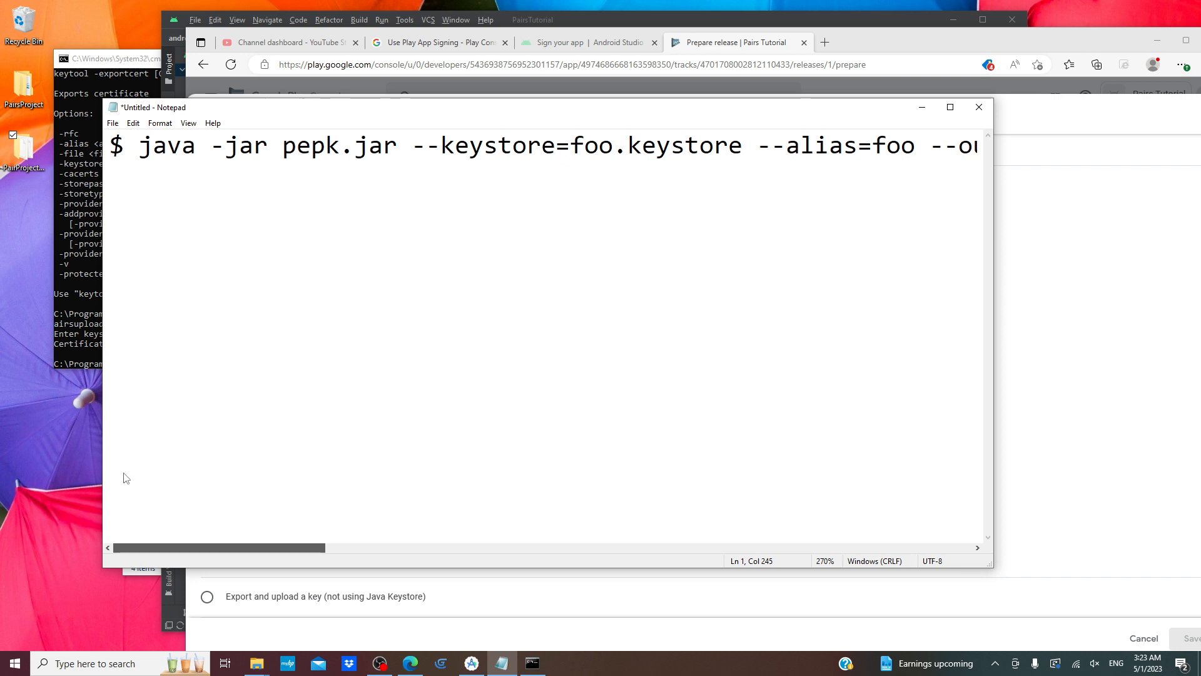
left_click(135, 147)
key("BackSpace")
key("BackSpace")
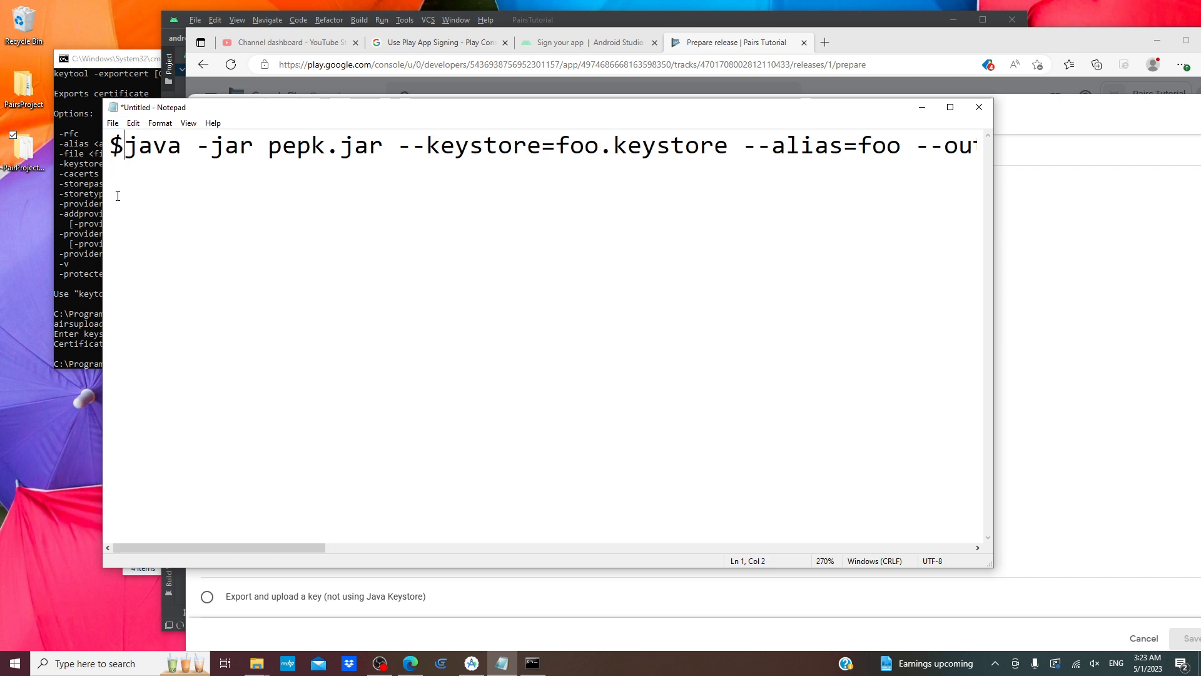
- Replace the foo.keystore placeholder with the keystore file name pairsappsignkey.jks
double_click(19, 155)
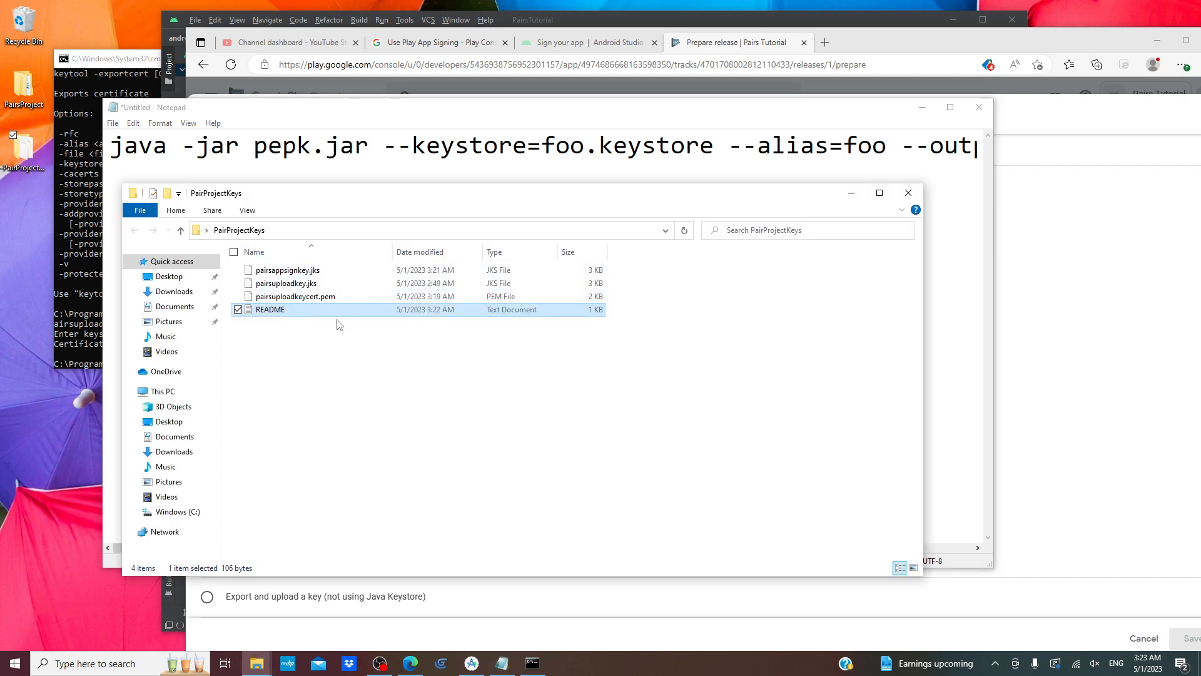
left_click(287, 276)
right_click(288, 276)
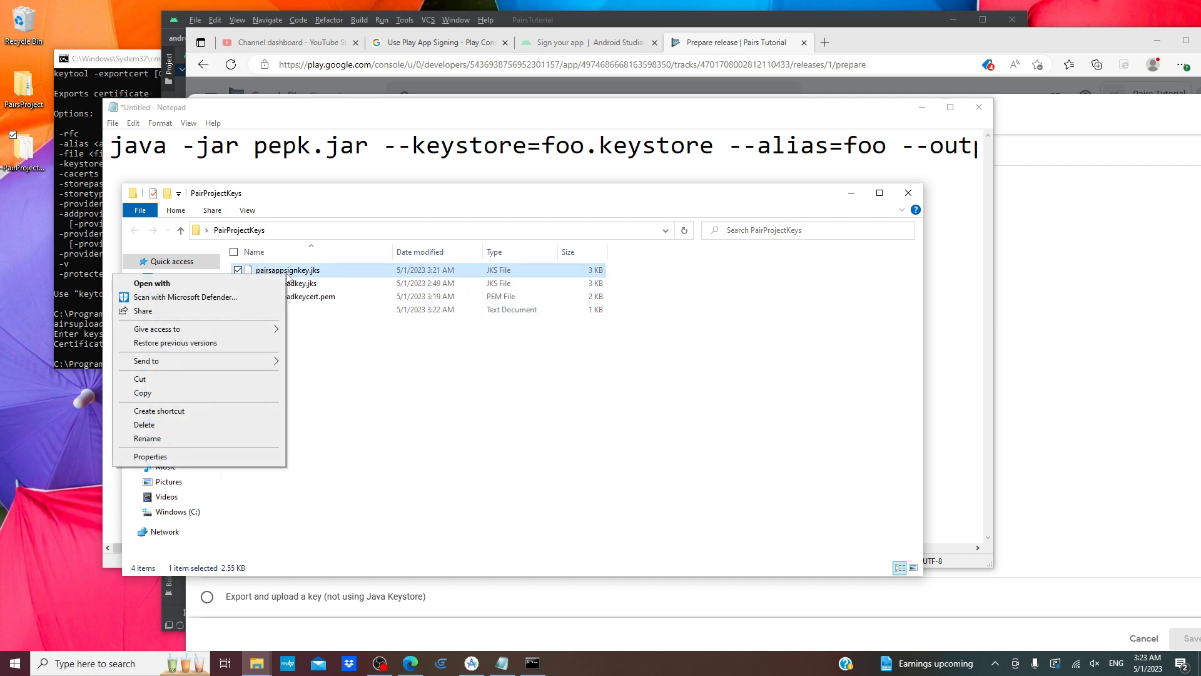
left_click(197, 440)
key("ctrl+a")
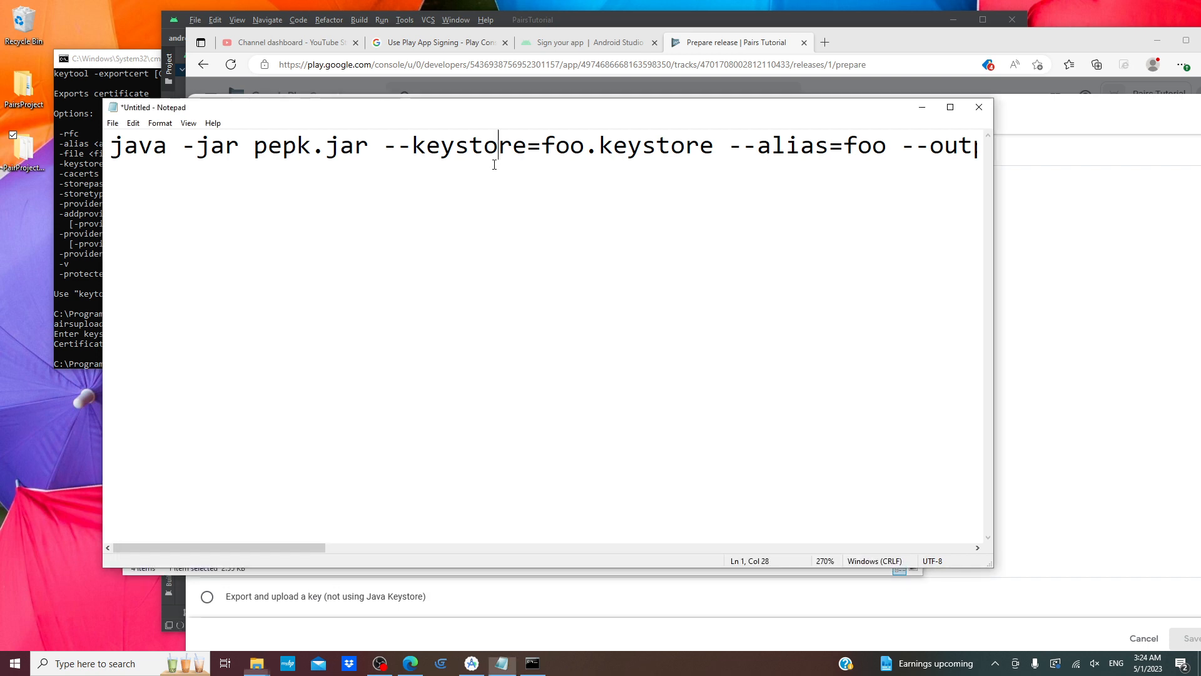
left_click(480, 169)
left_click_drag(715, 147, 548, 155)
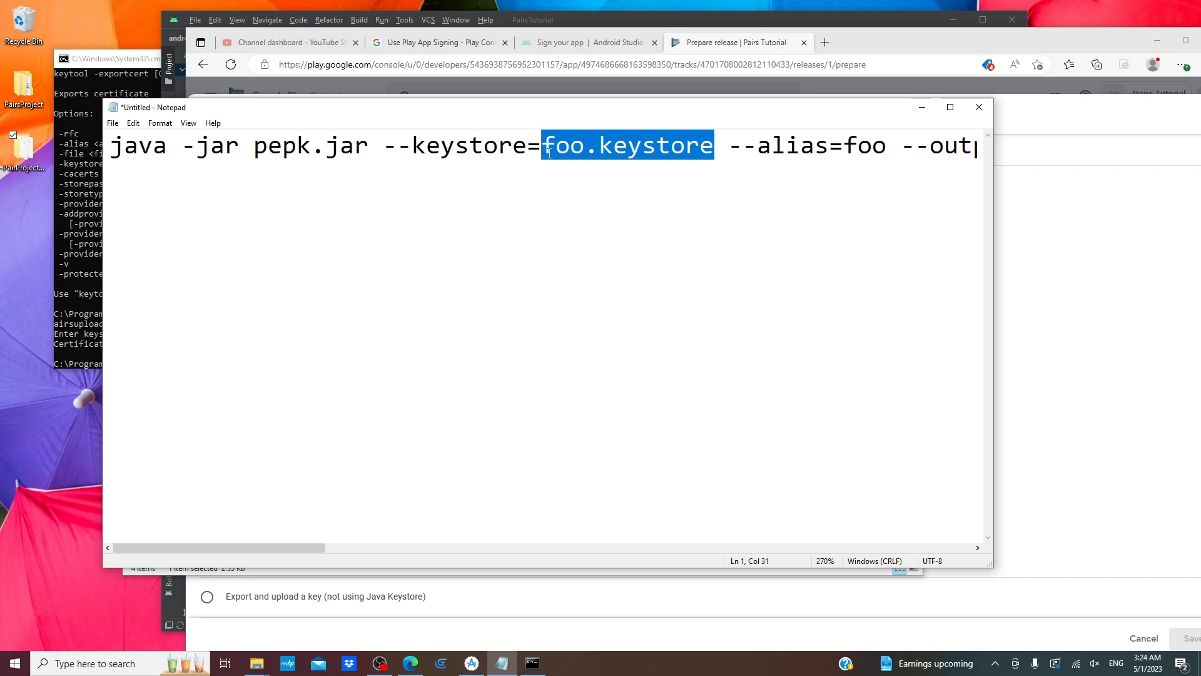
key("ctrl+v")
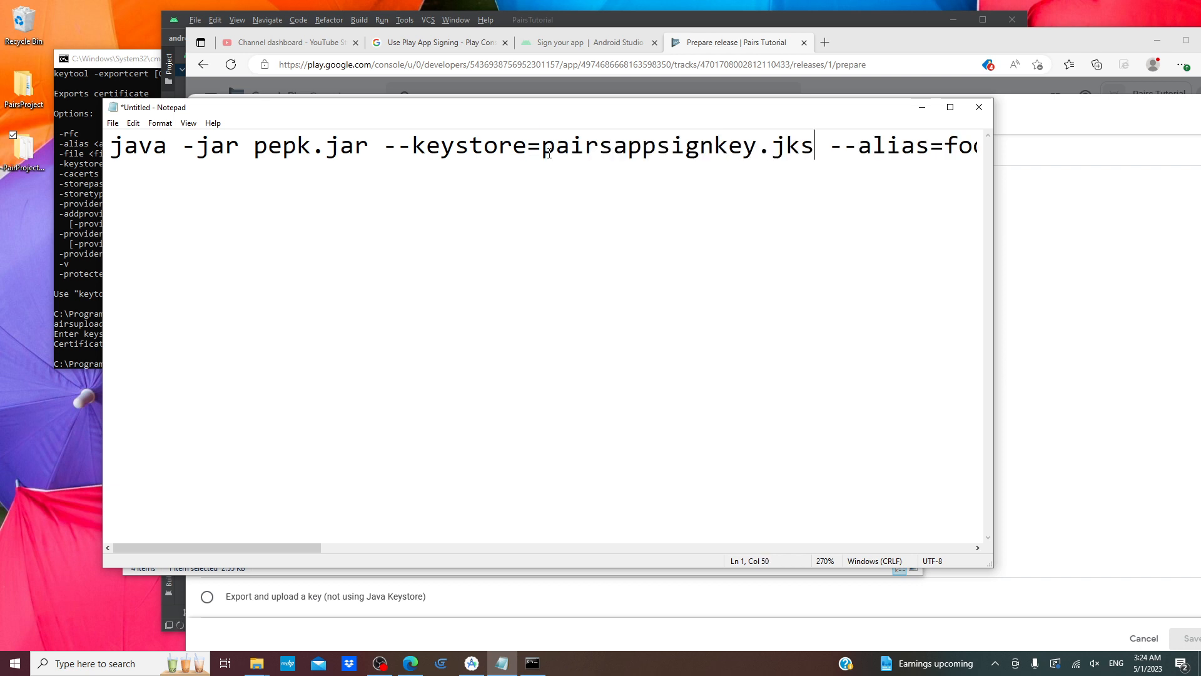
- Prefix pairsappsignkey.jks with the full PairProjectKeys folder path and a backslash
double_click(24, 159)
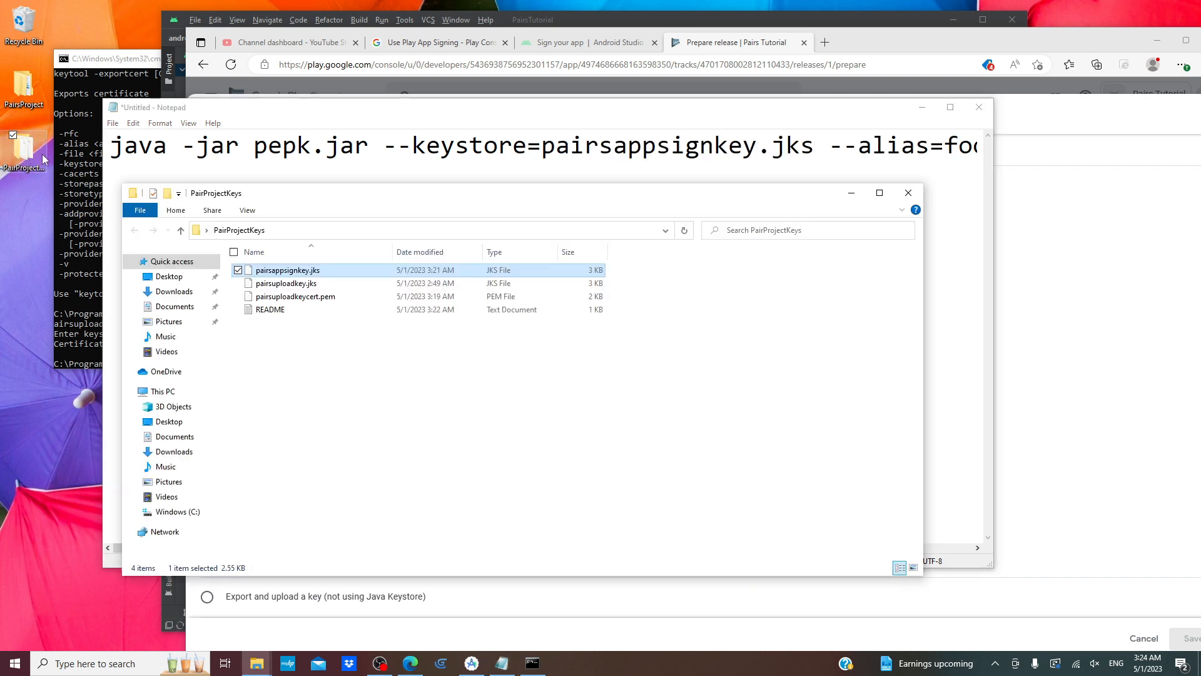
left_click(345, 229)
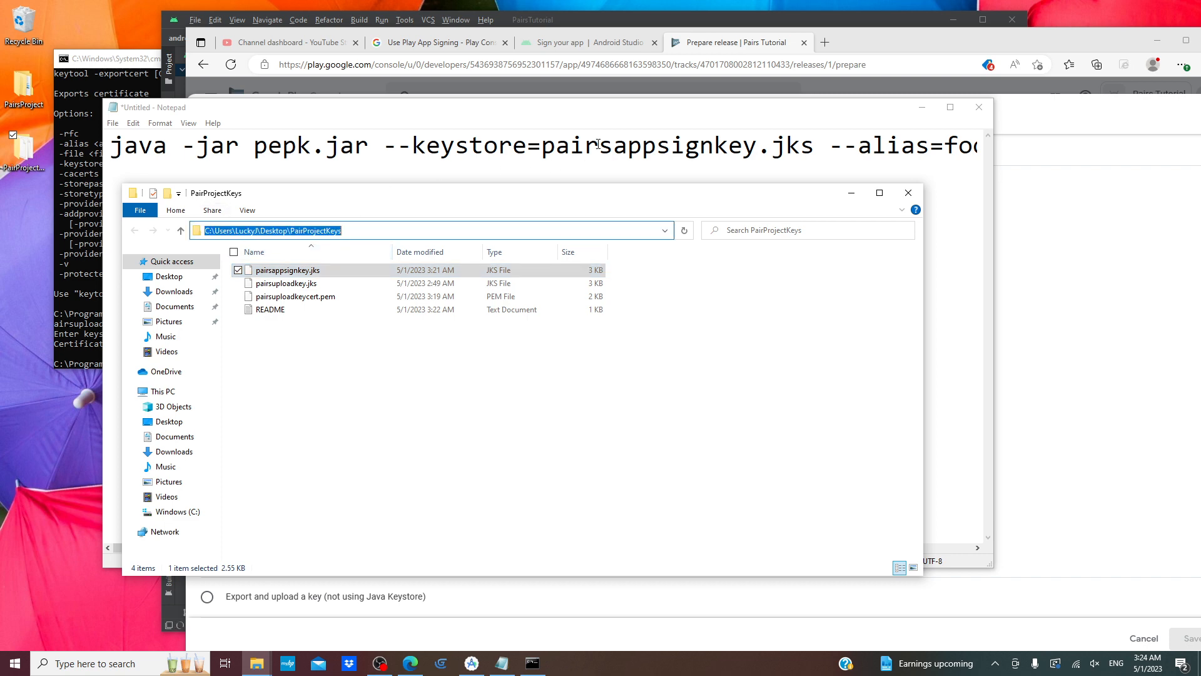
left_click(545, 151)
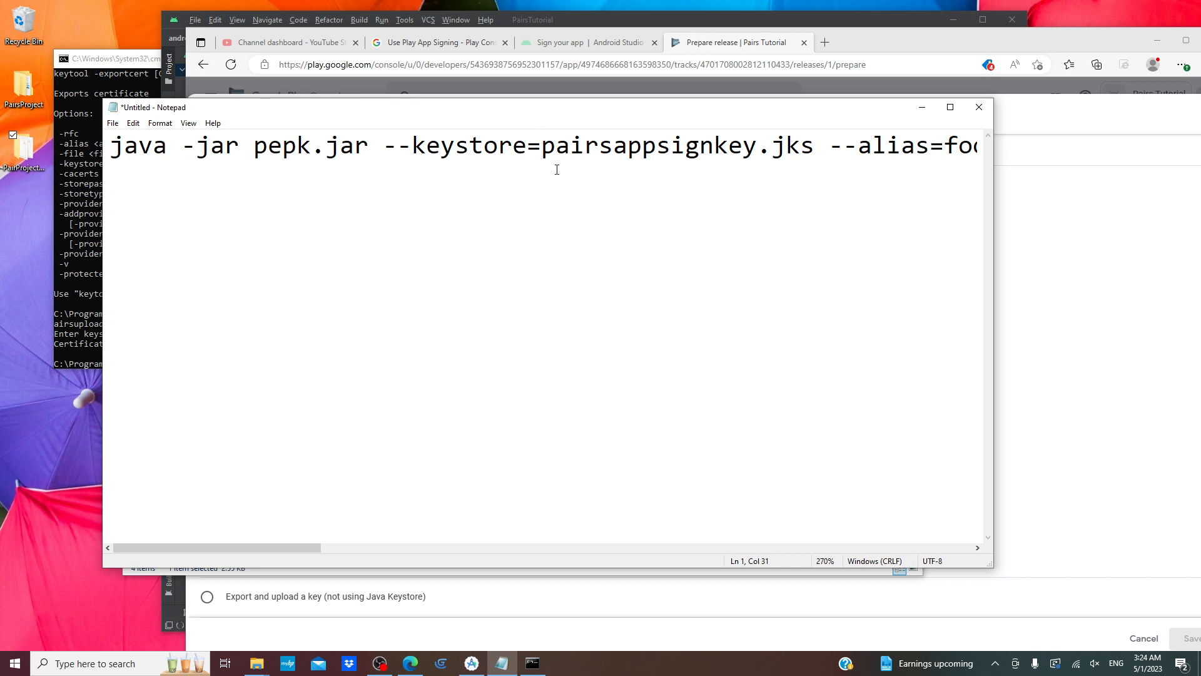
type("\\")
key("Left")
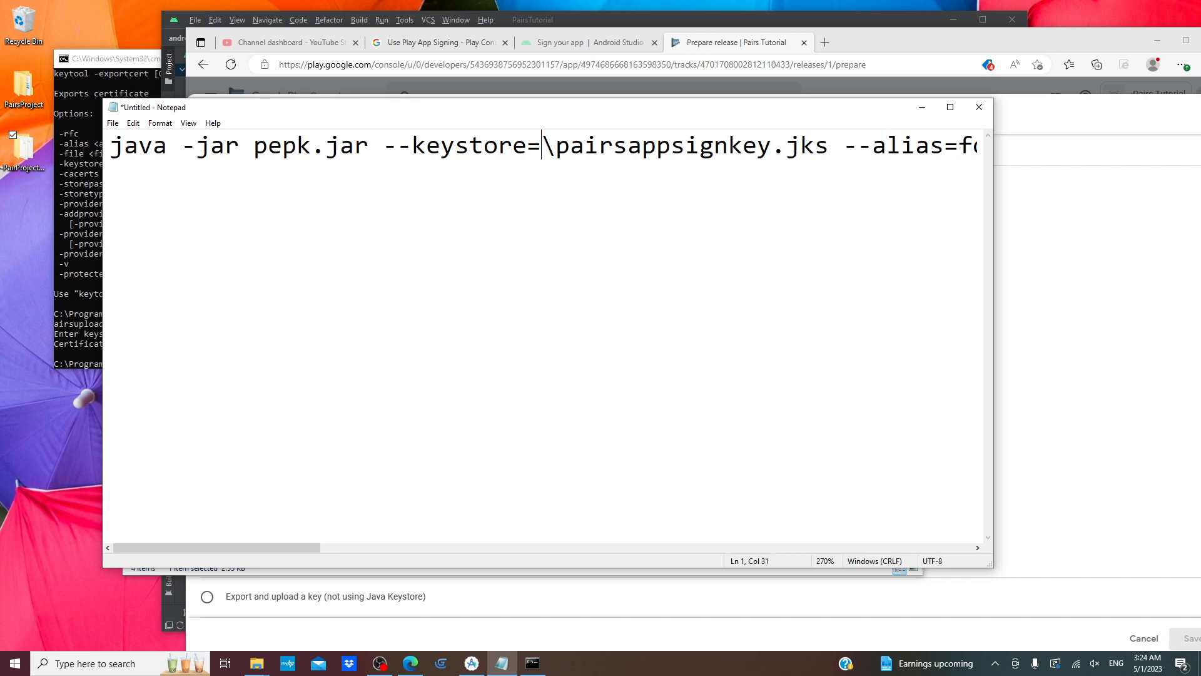
key("ctrl+v")
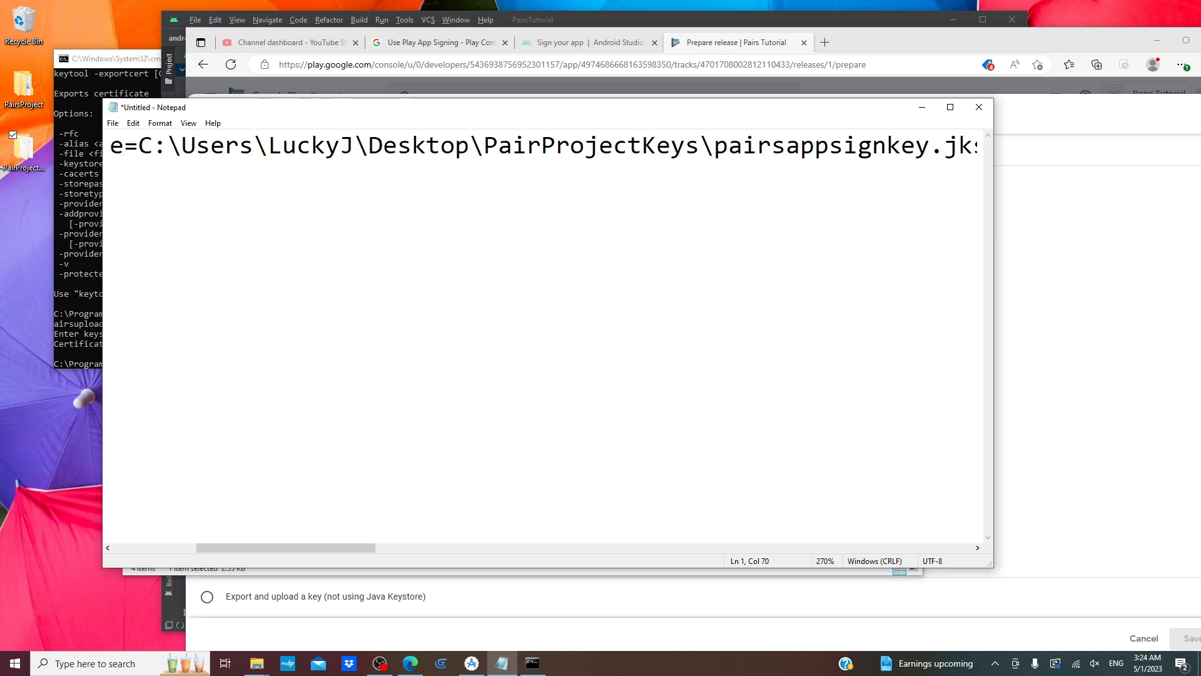
- Set the key alias to pairsappsignkey and rename the output zip to pairsappsignkey
left_click_drag(272, 549, 419, 548)
left_click_drag(460, 147, 421, 148)
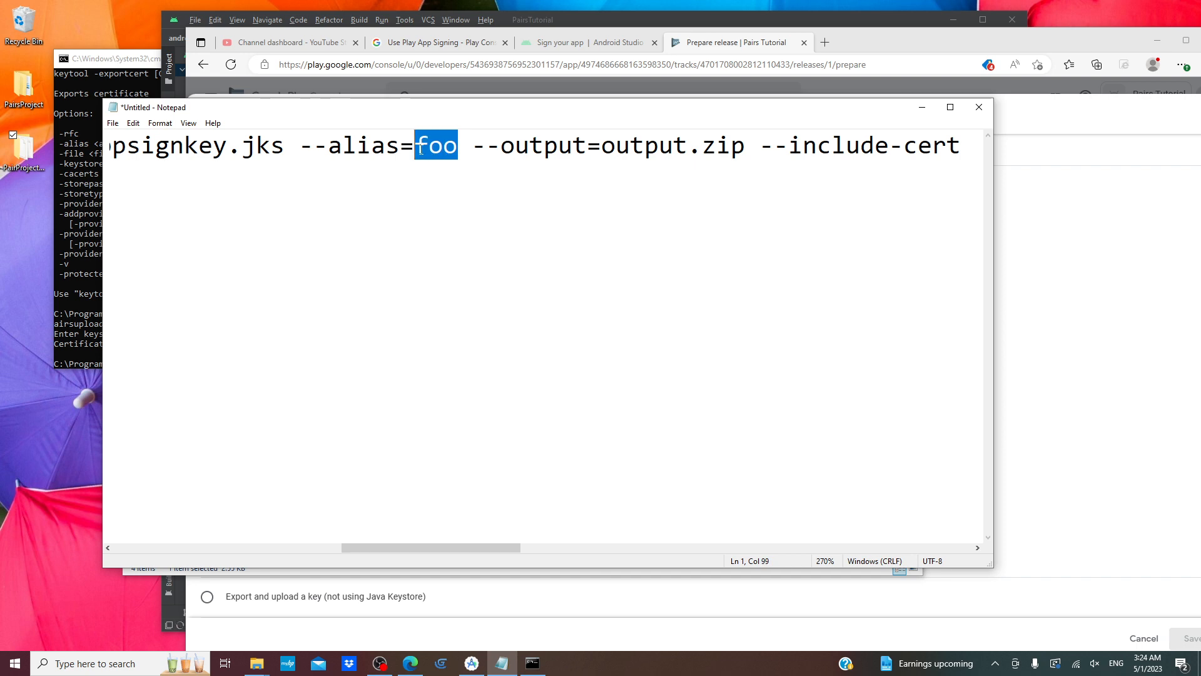
type("pairsappsi")
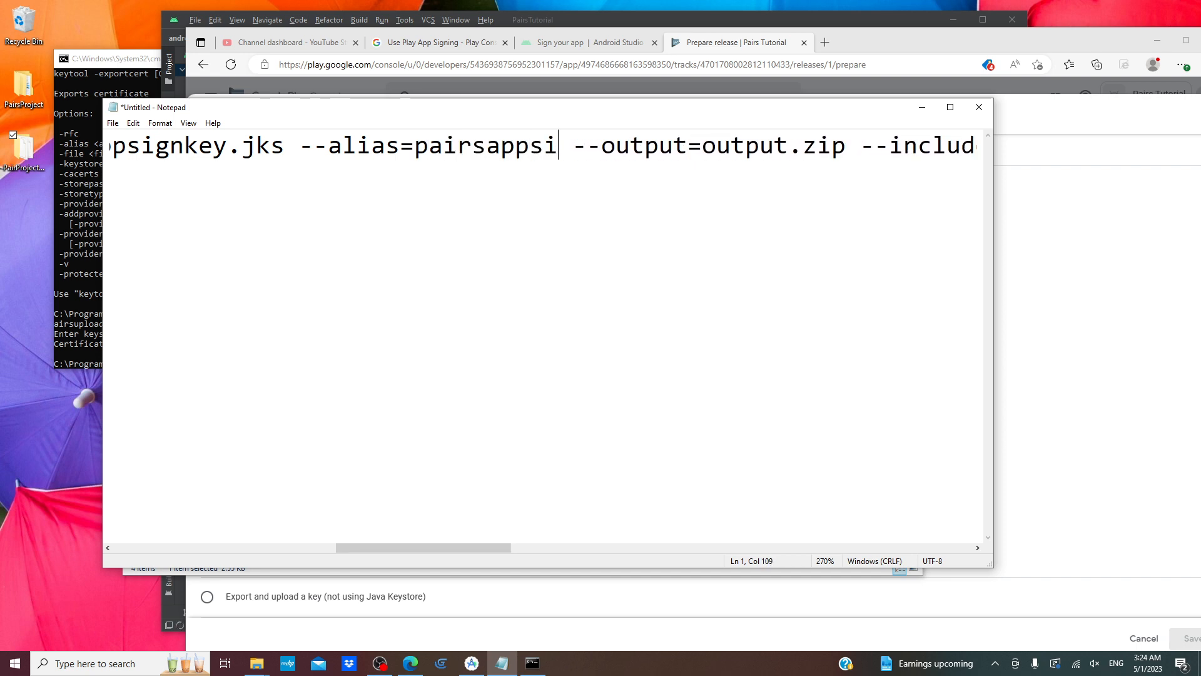
type("gnkey")
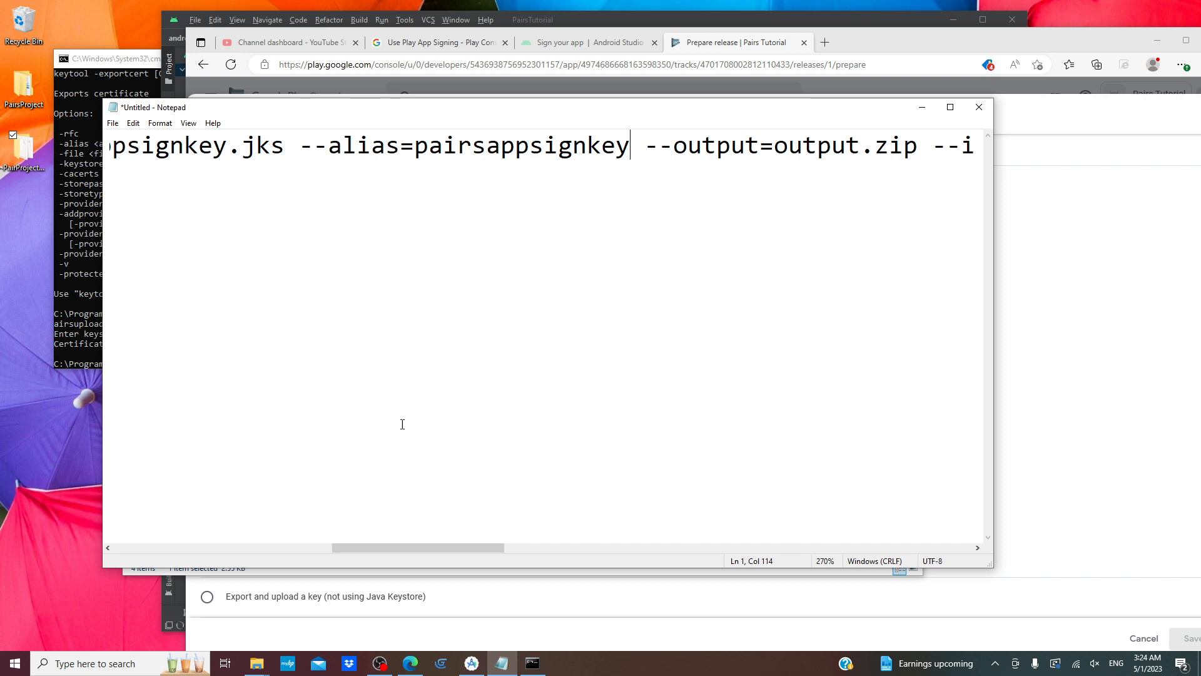
left_click_drag(389, 548, 463, 548)
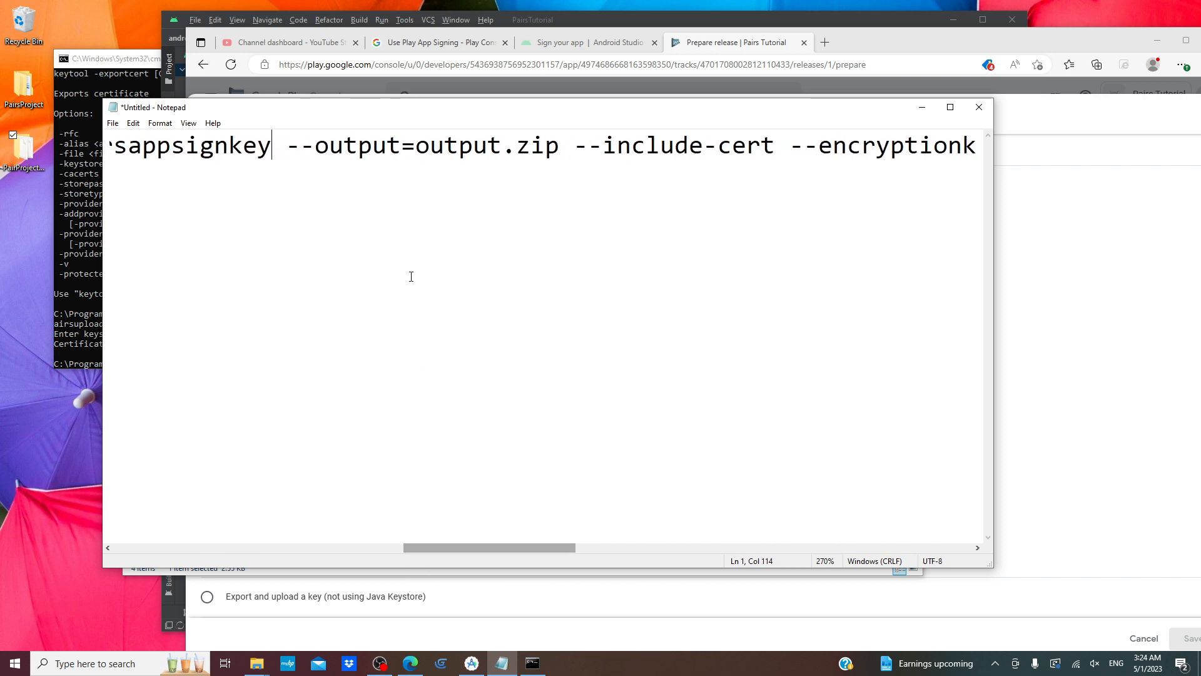
left_click_drag(503, 150, 423, 148)
type("pairs")
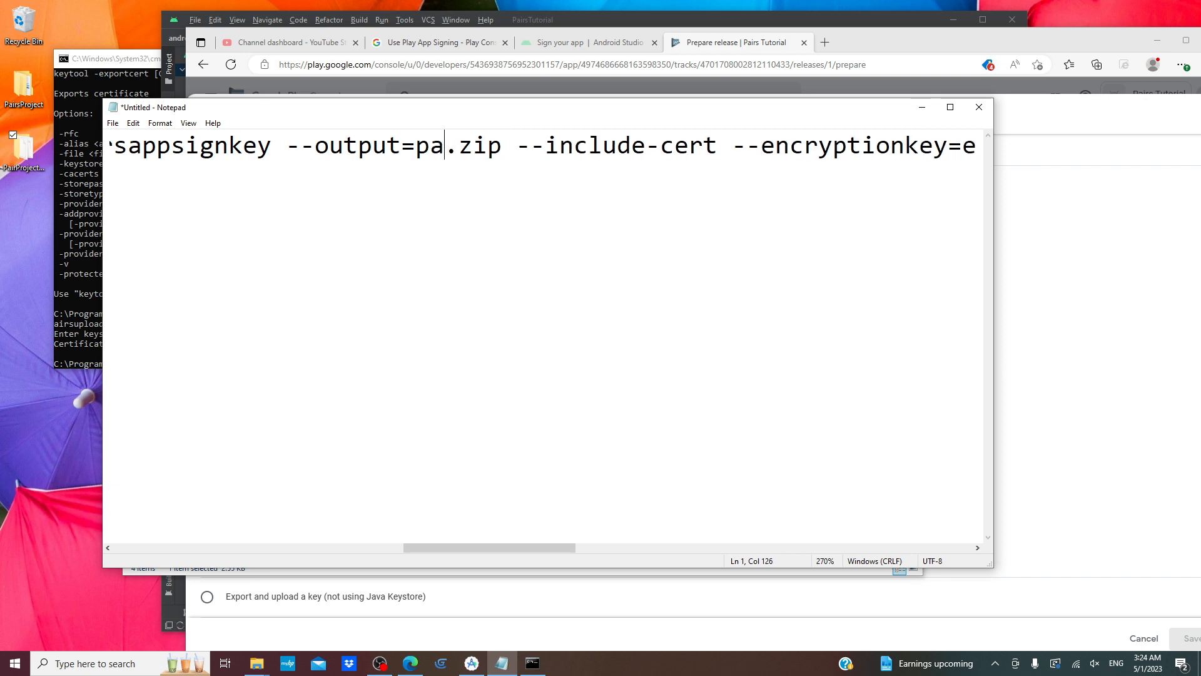
type("appsignkey")
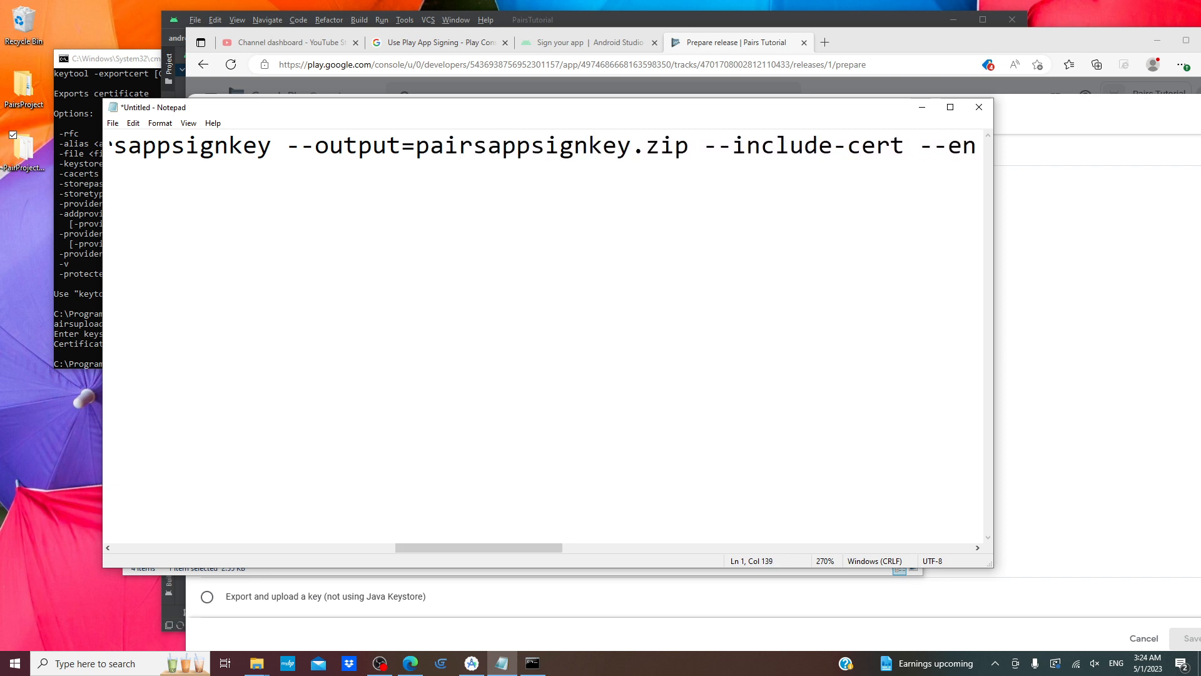
- Put the PairProjectKeys folder path before pairsappsignkey.zip and select the whole finished command
left_click_drag(477, 548, 241, 532)
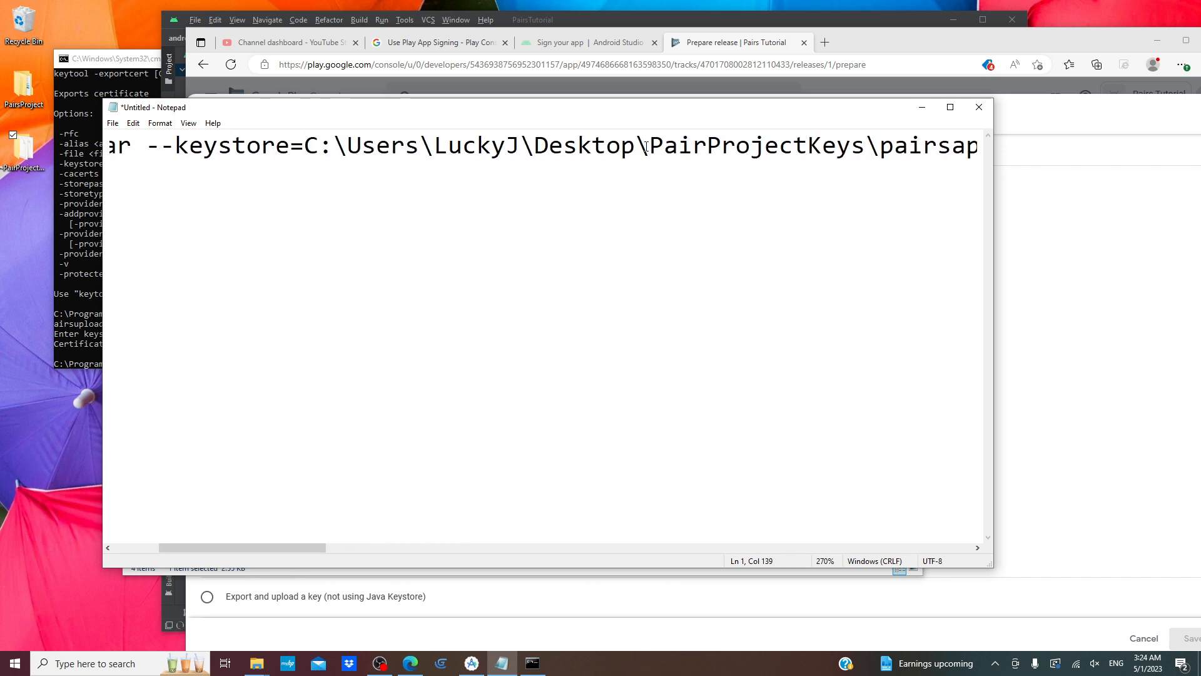
left_click_drag(880, 145, 305, 147)
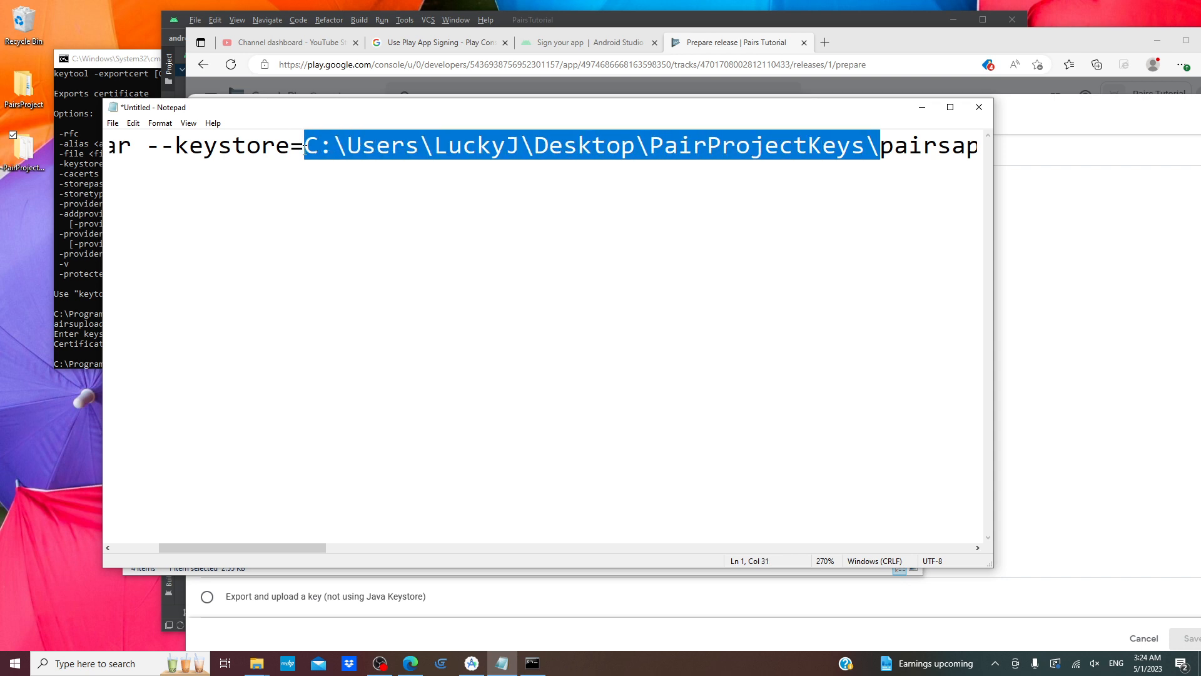
left_click_drag(287, 548, 496, 548)
left_click(557, 165)
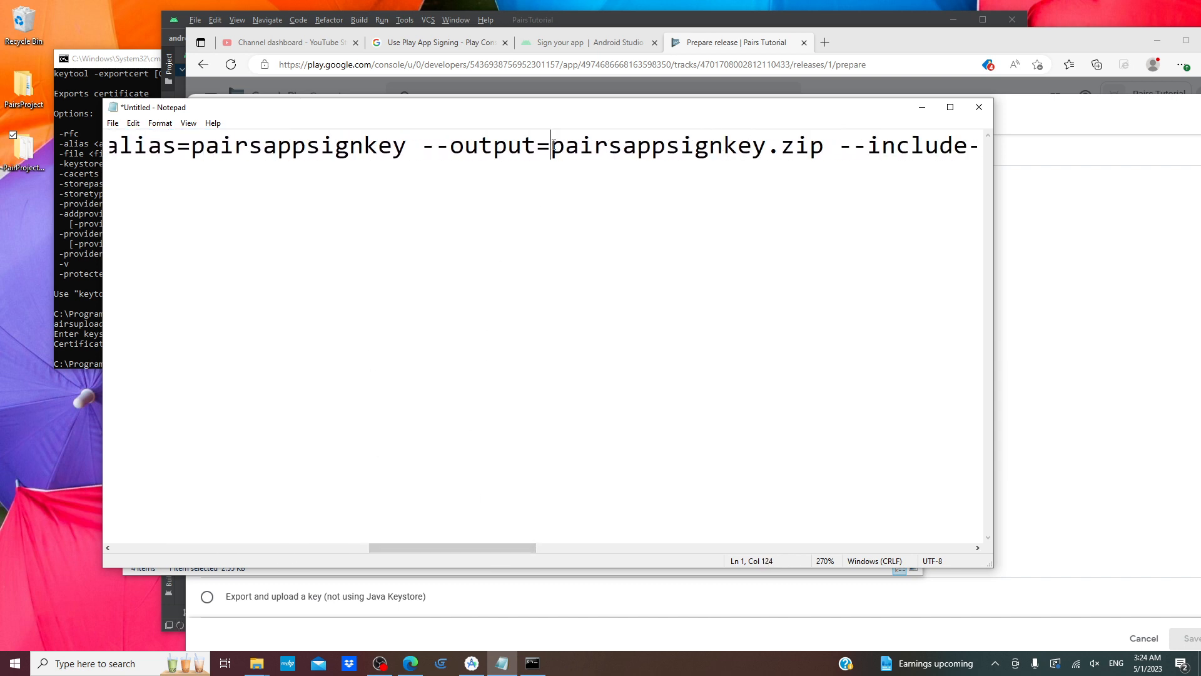
key("ctrl+v")
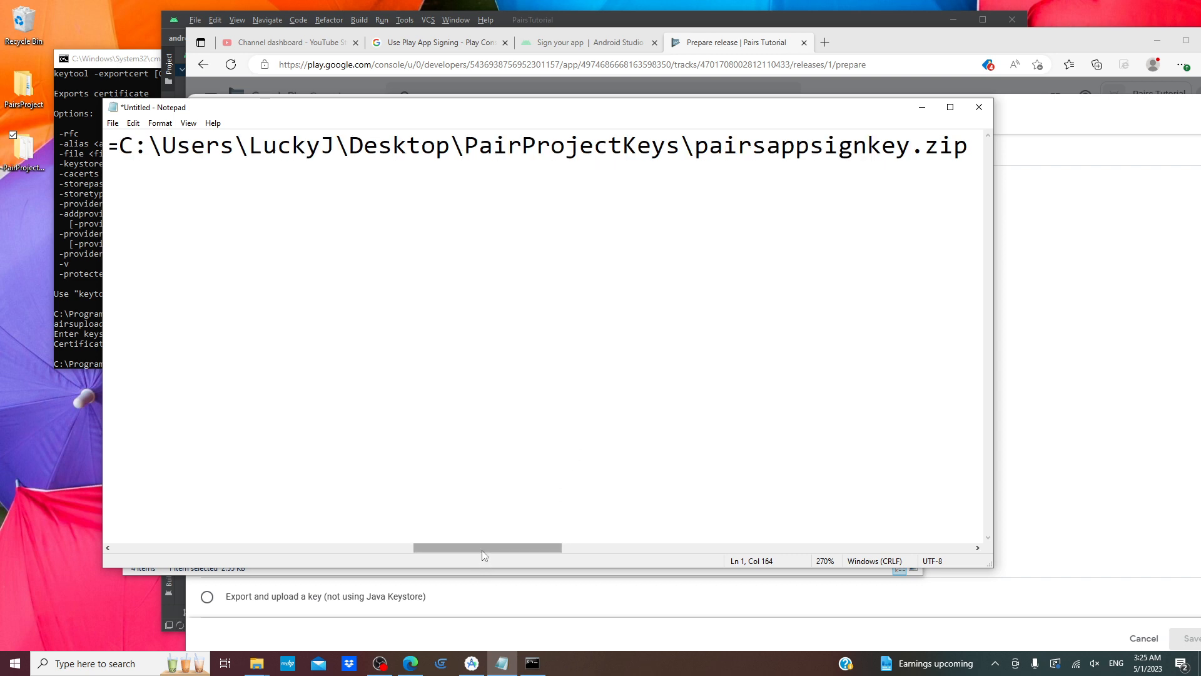
left_click_drag(482, 550, 569, 553)
left_click_drag(615, 555, 395, 538)
key("ctrl+a")
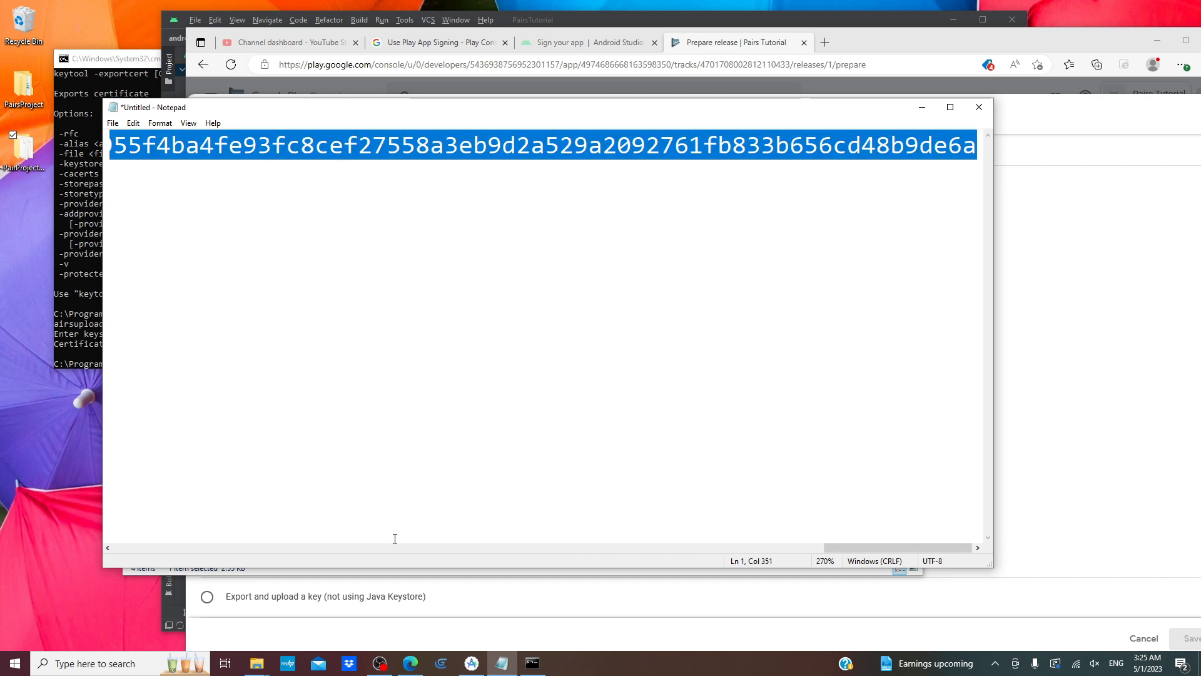
- Paste the PEPK command into the Command Prompt and run it
left_click(121, 61)
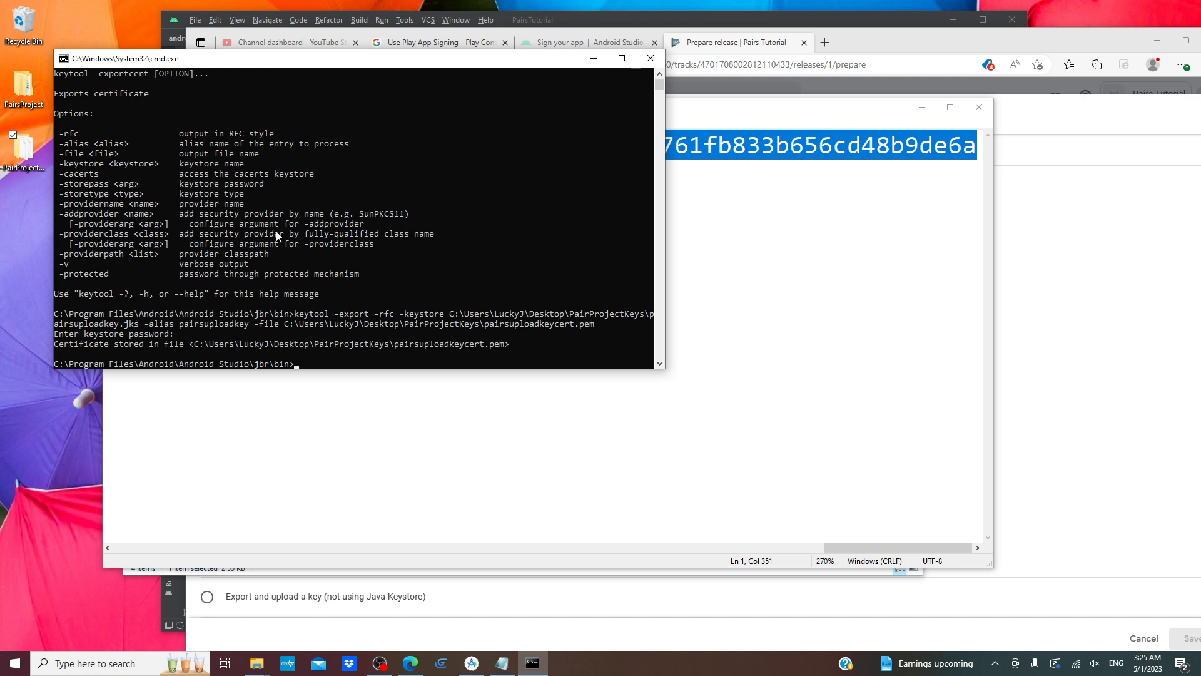
left_click(256, 663)
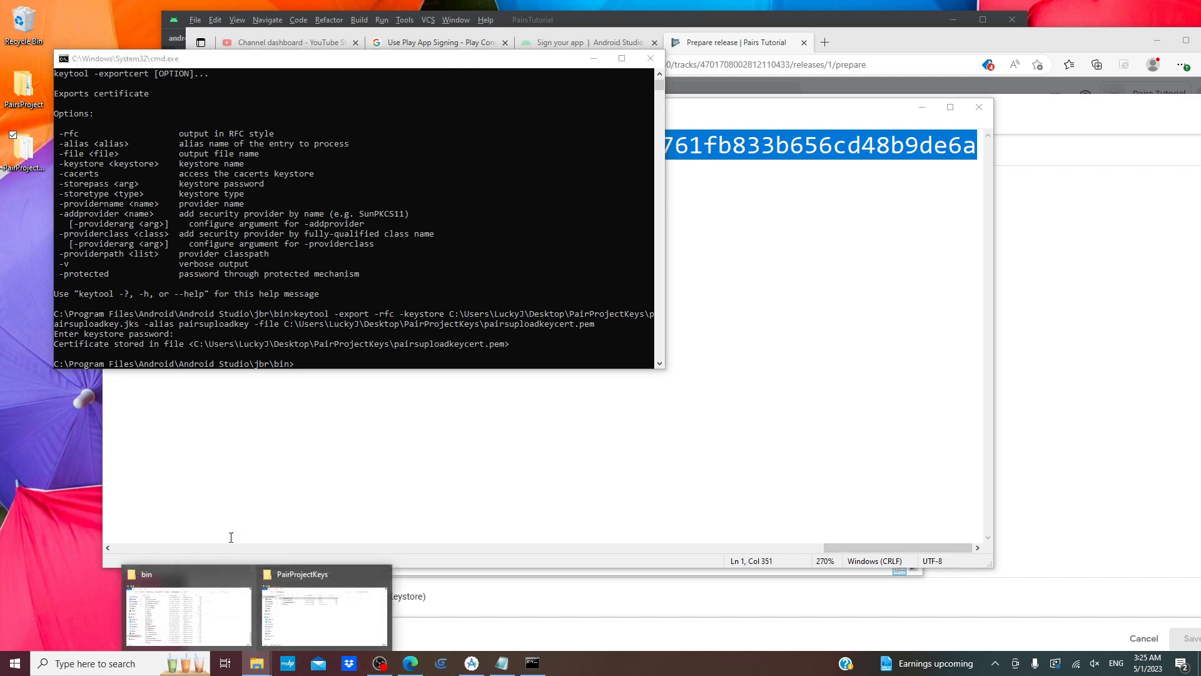
left_click(183, 573)
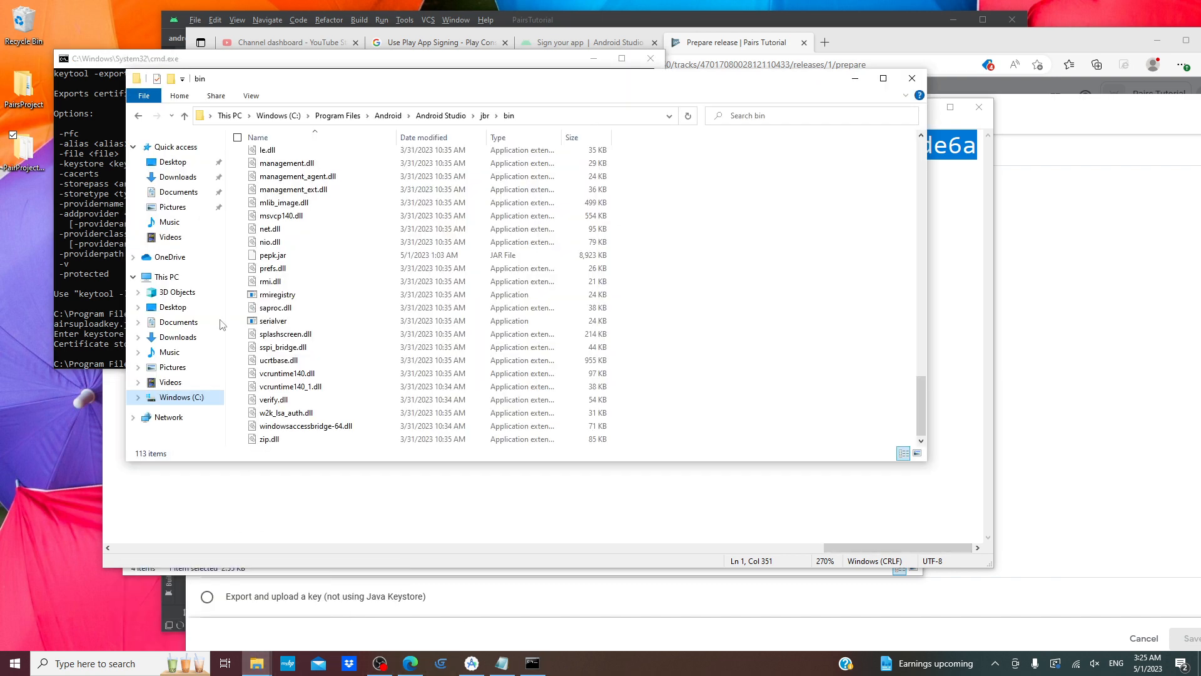
left_click(94, 339)
left_click(301, 364)
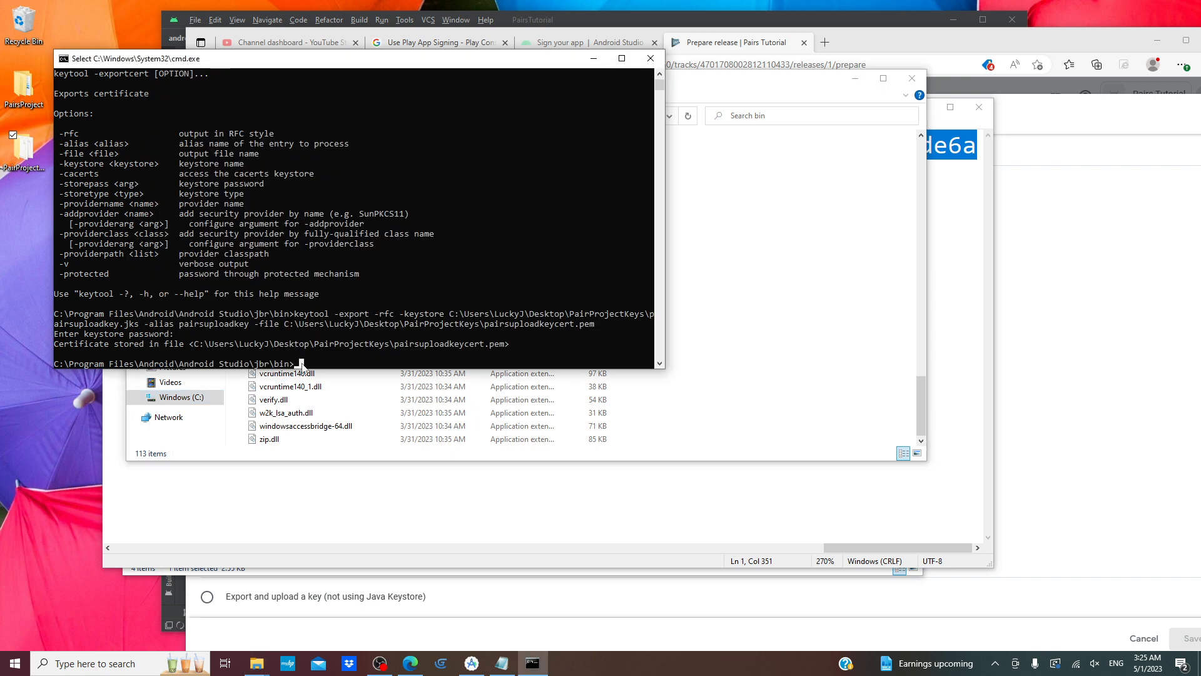
type("java -jar pepk.jar --keystore=C:\\Users\\LuckyJ\\Desktop\\PairProjectKeys\\pairsappsignkey.jks --alias=pairsappsignkey --output=C:\\Users\\LuckyJ\\Desktop\\PairProjectKeys\\pairsappsignkey.zip --include-cert --encryptionkey=eb10fe8f7c7c9df715022017b00c6471f8ba8170b13049a11e6c09ffe3056a104a3bbe4ac5a955f4ba4fe93fc8cef27558a3eb9d2a529a2092761fb833b656cd48b9de6a")
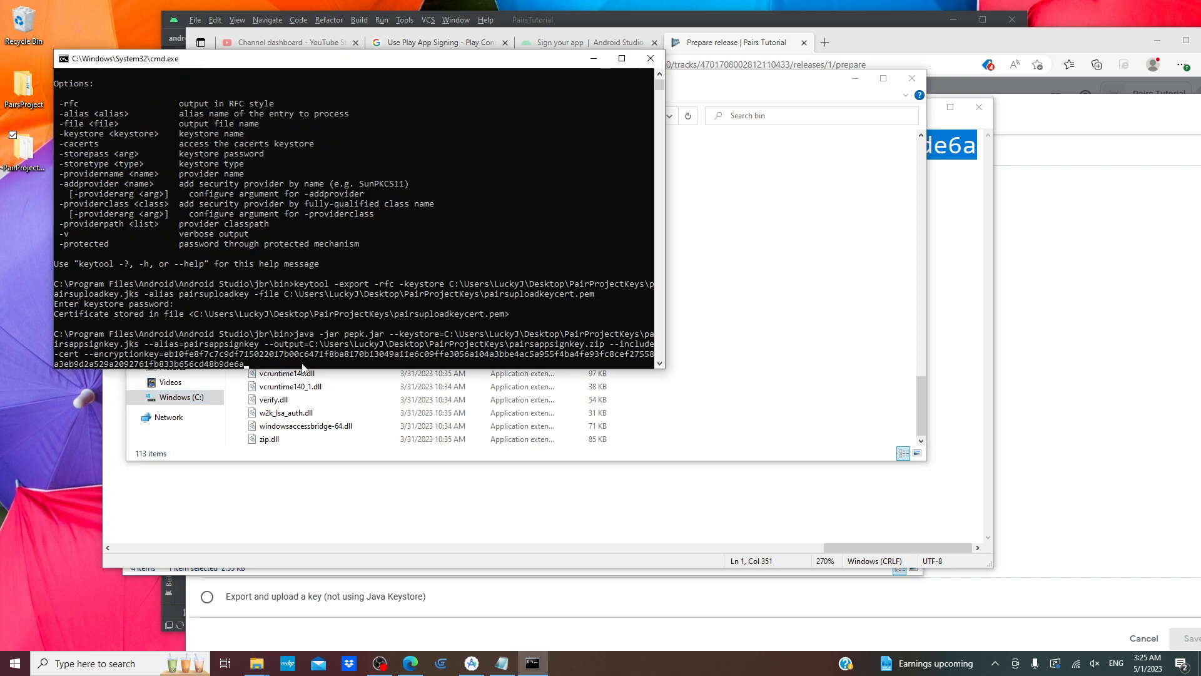
key("Return")
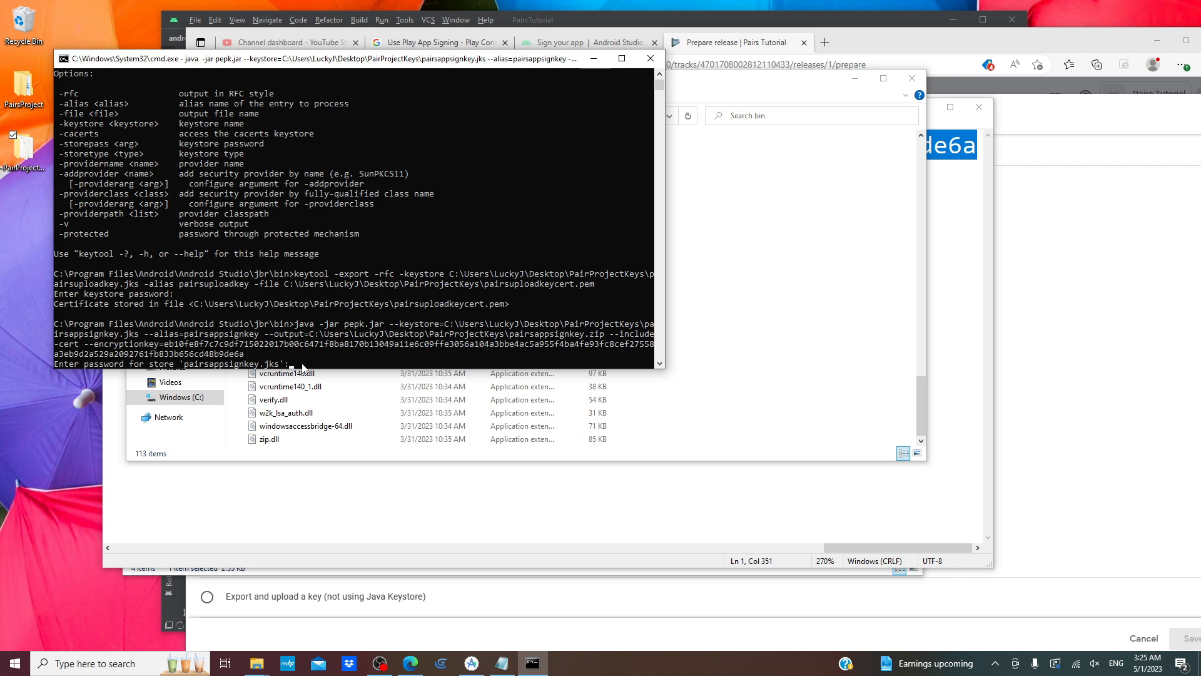
- Enter the keystore and key passwords, confirm pairsappsignkey.zip in PairProjectKeys, and return to Play Console
key("Return")
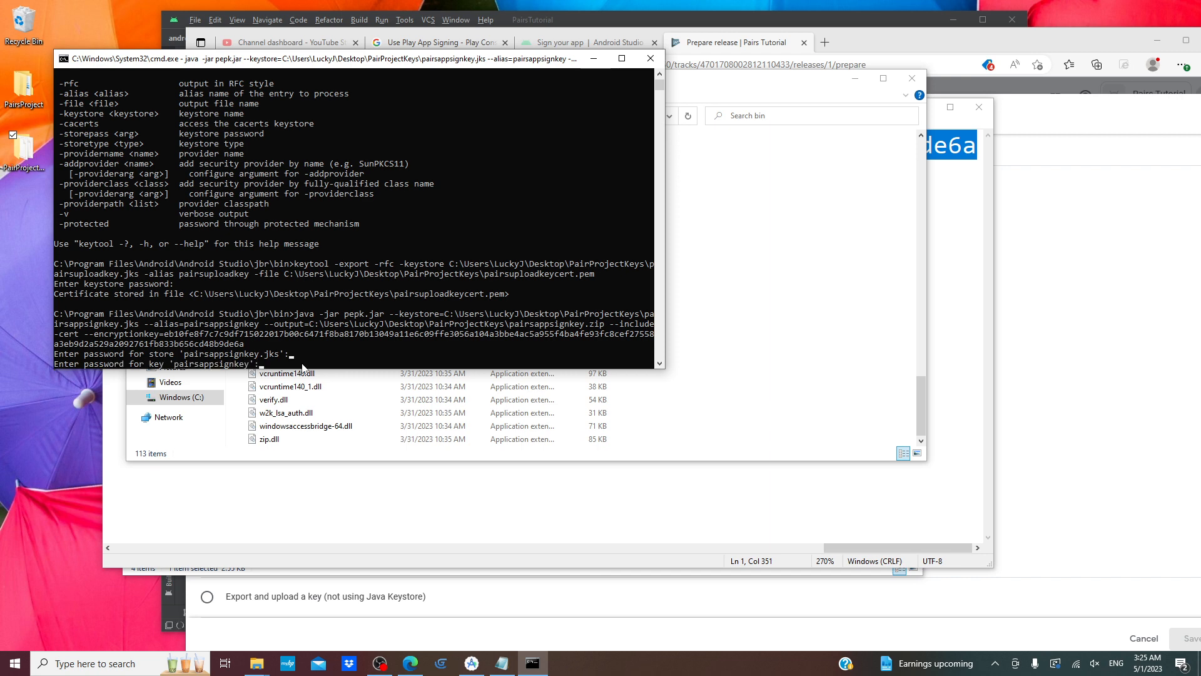
key("Return")
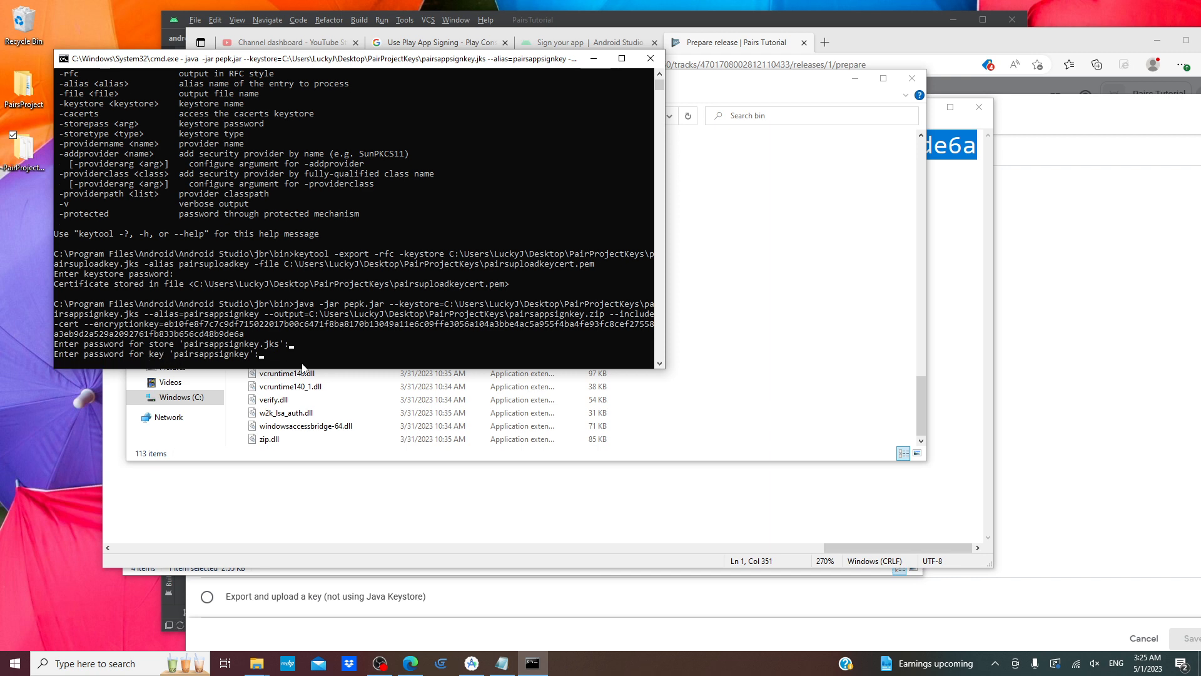
double_click(25, 150)
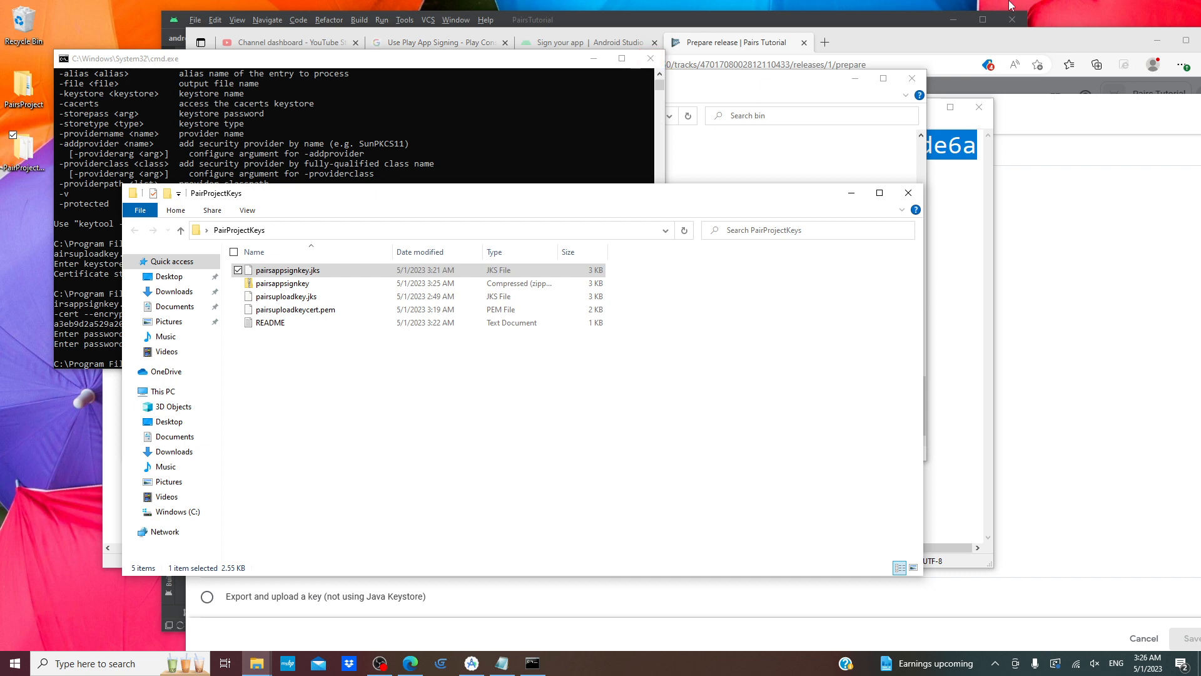
left_click(953, 41)
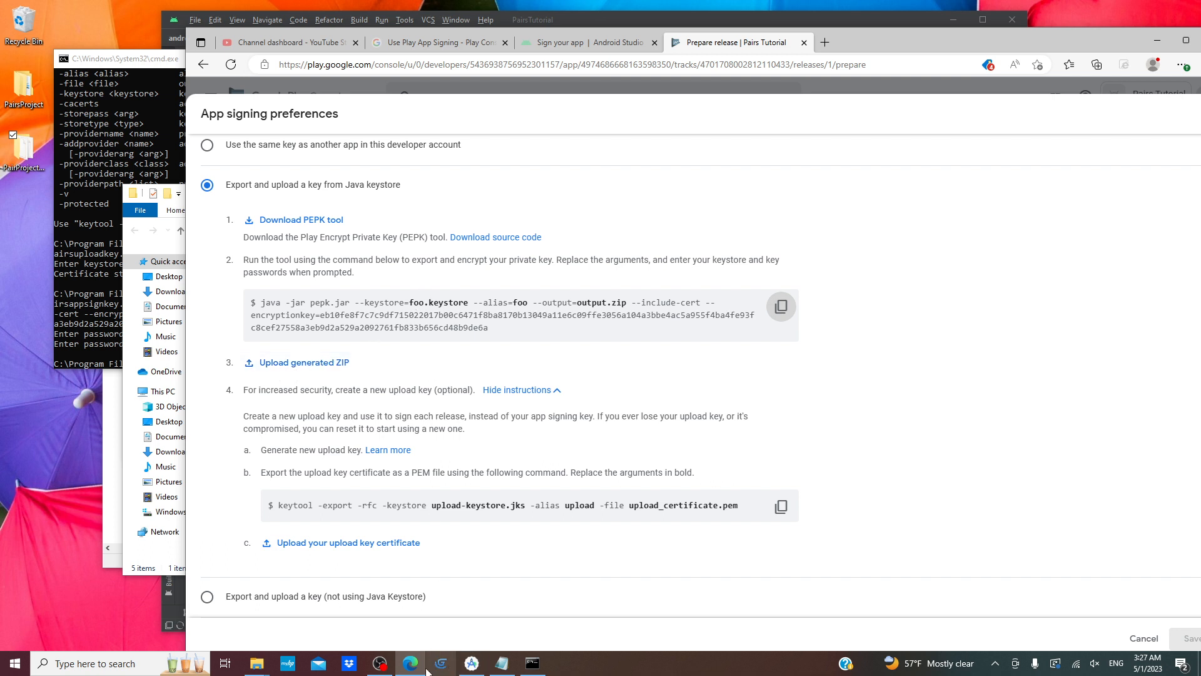
- Switch from the Play Console tab back to Android Studio's Generate Signed Bundle dialog
mouse_move(417, 669)
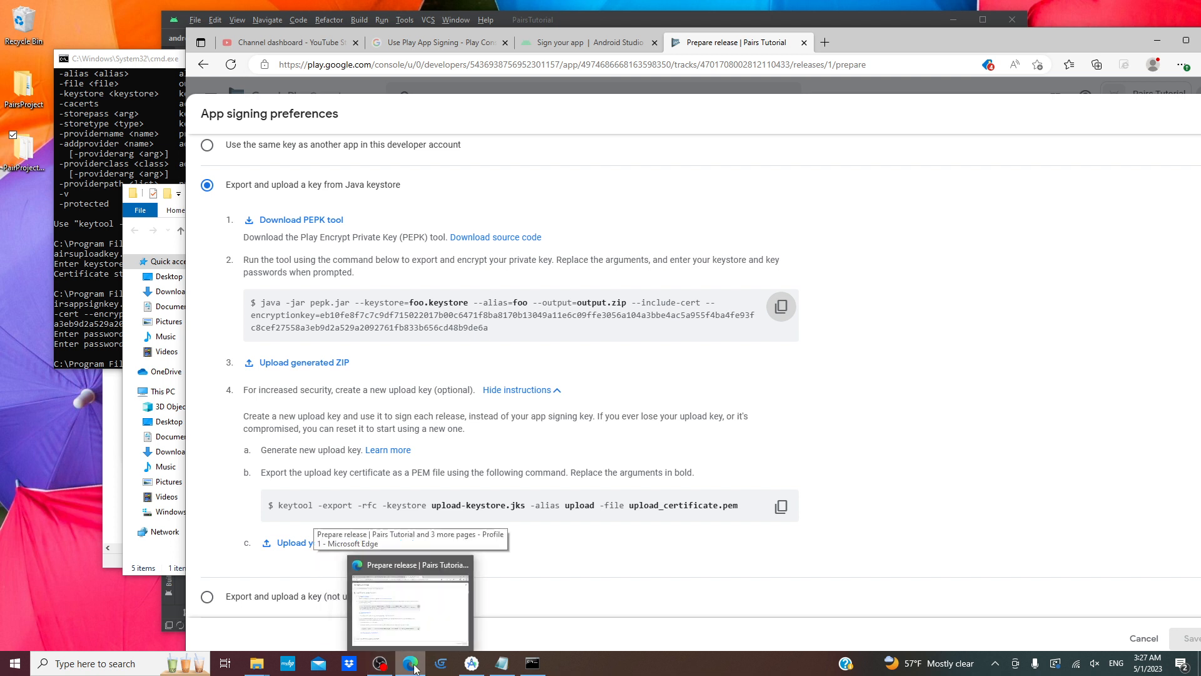
mouse_move(471, 668)
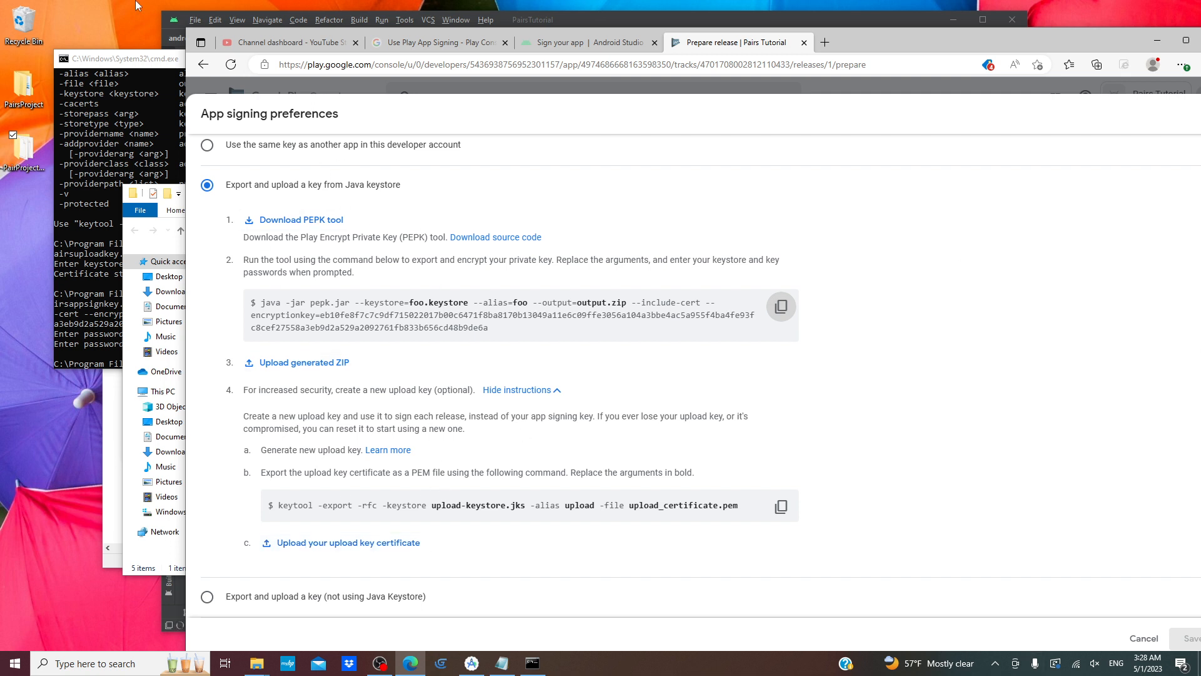
left_click(472, 663)
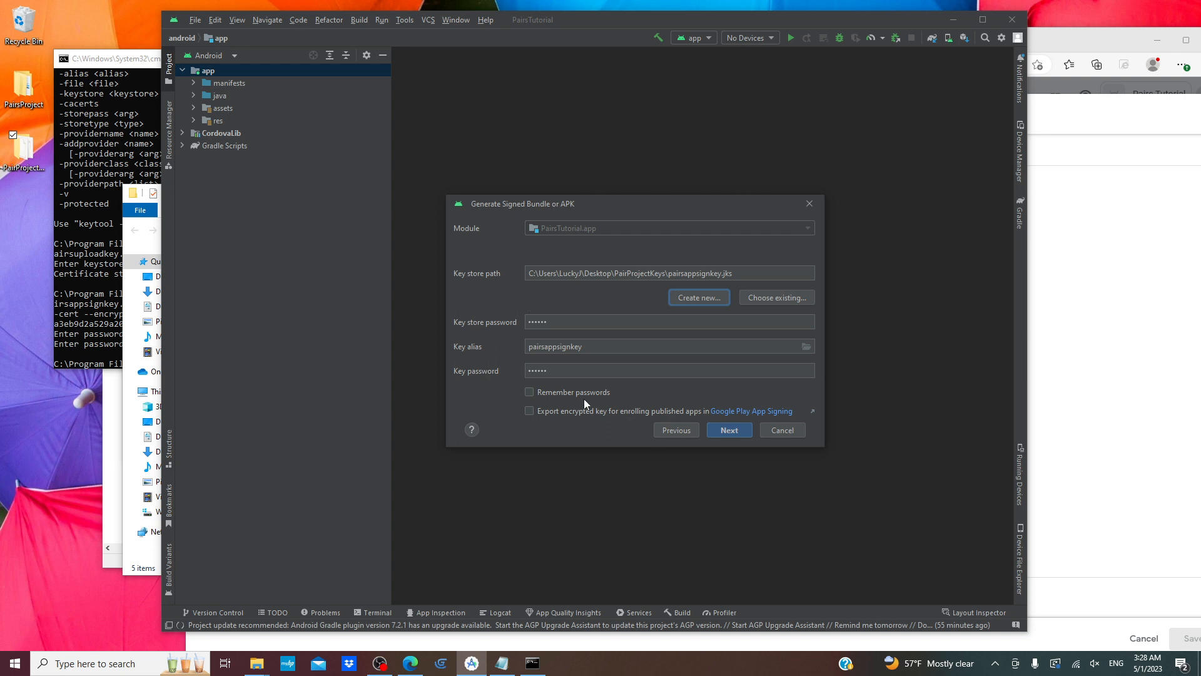
- Cancel the pairsappsignkey.jks dialog and restart Generate Signed Bundle / APK as an Android App Bundle
left_click(789, 430)
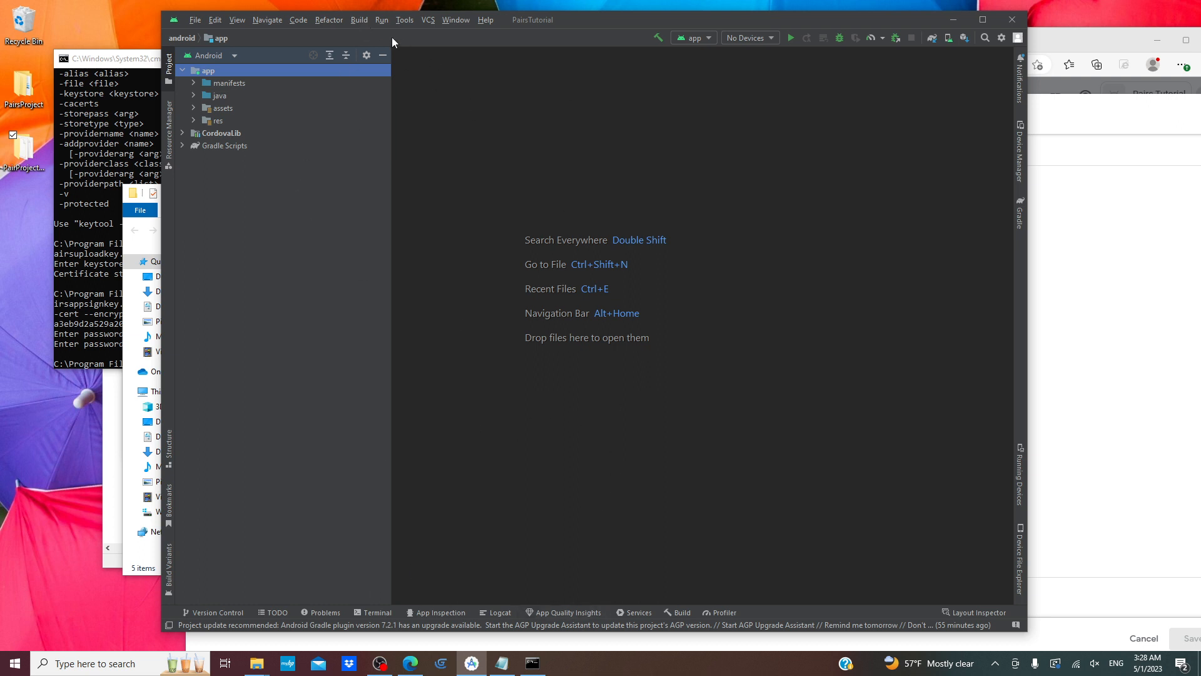
left_click(358, 21)
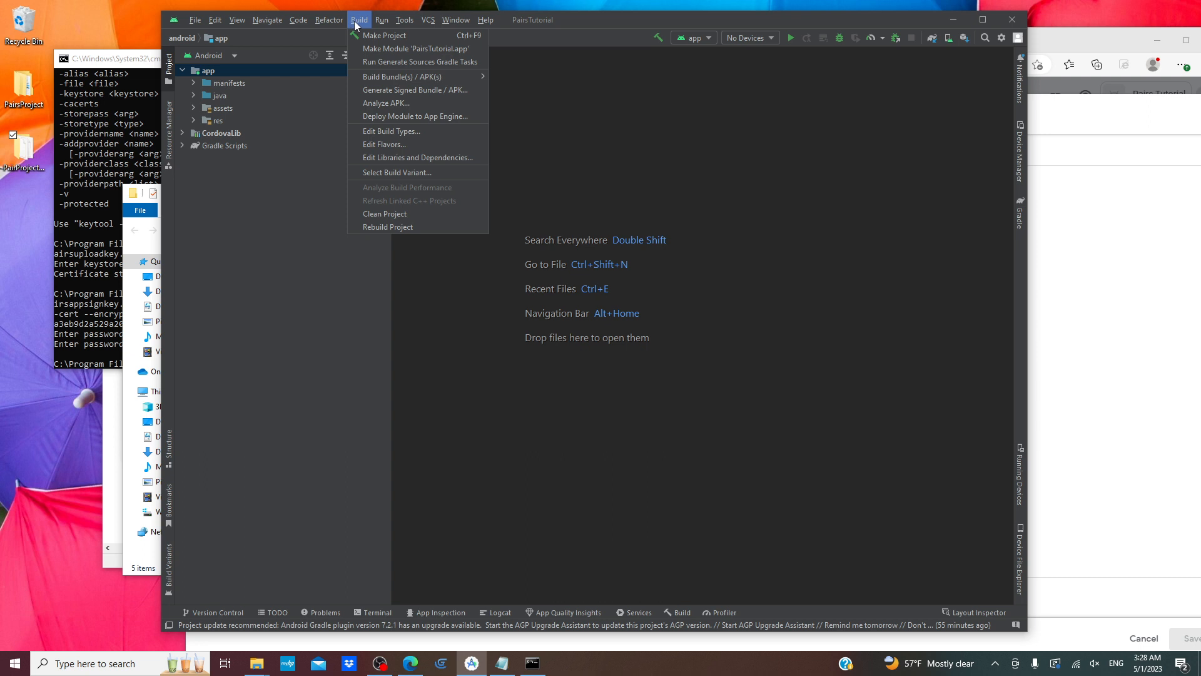
left_click(370, 91)
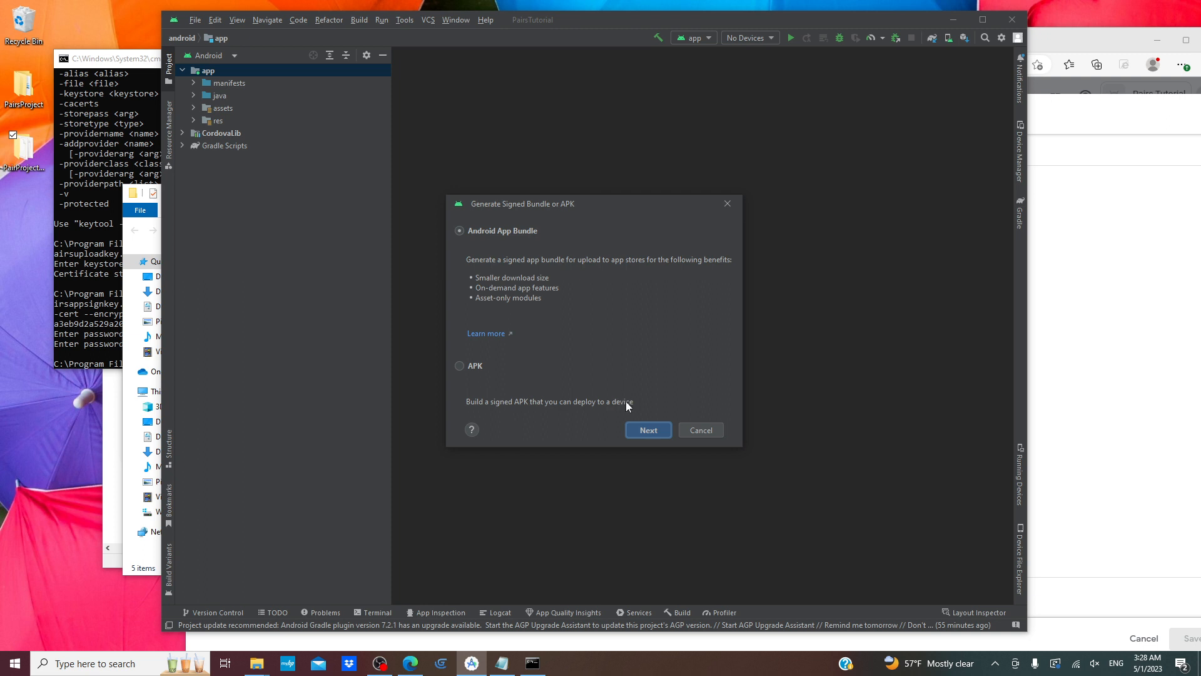
left_click(648, 431)
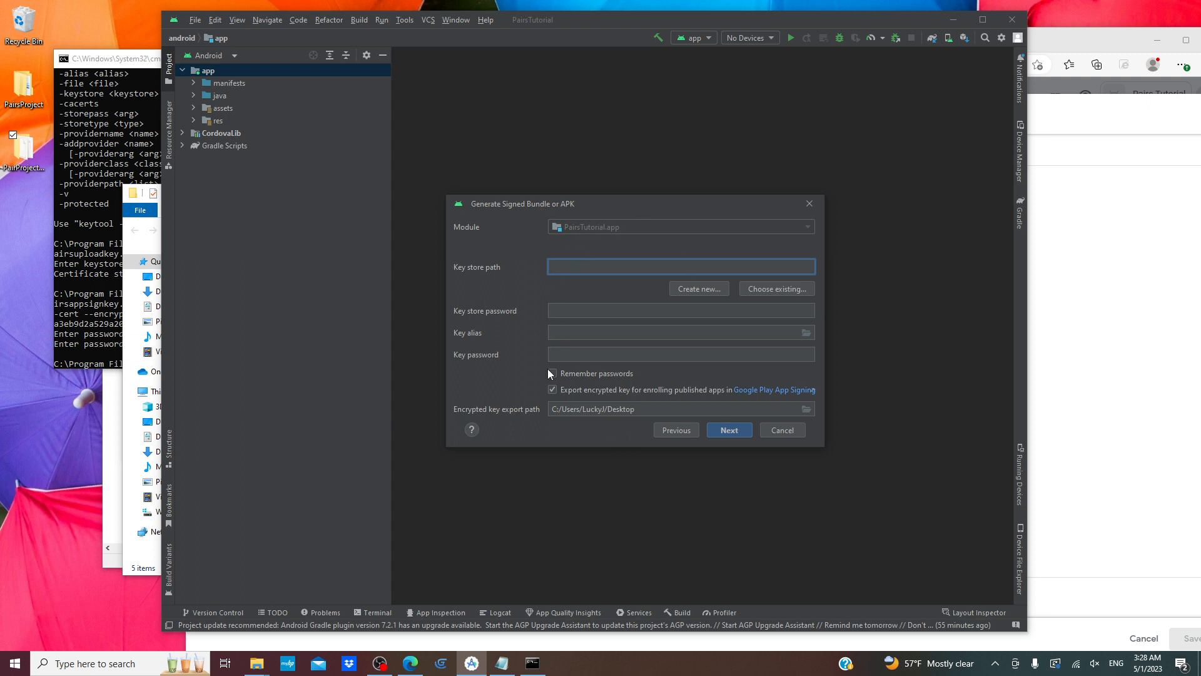
- Open the key store chooser and copy the Desktop PairProjectKeys folder's full path
left_click(783, 293)
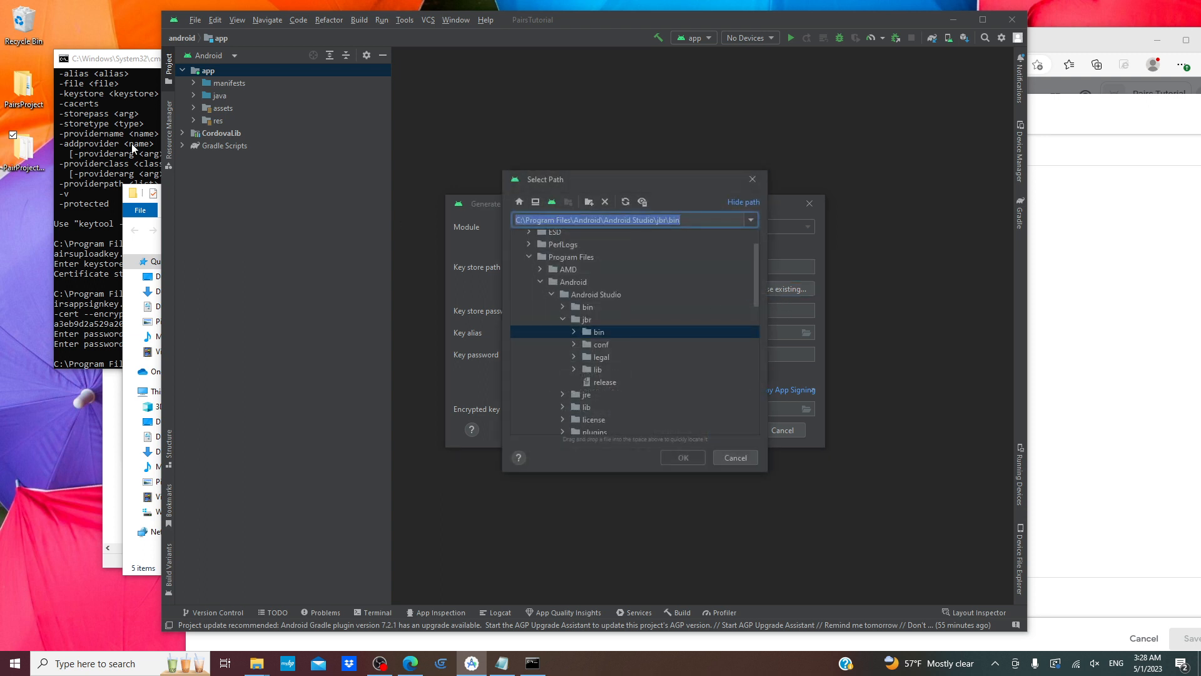
double_click(30, 139)
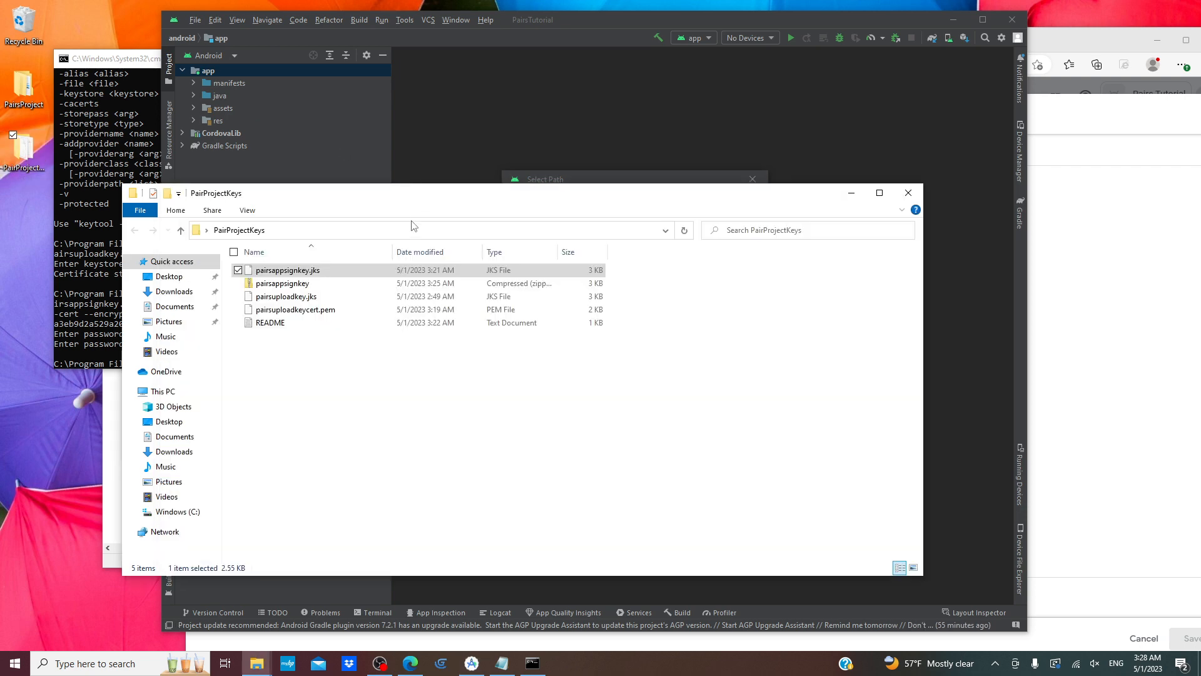
left_click(344, 227)
type("15022017b00c6471f8ba8170b13049a11e6c09ffe3056a104a3bbe4ac5a955f4ba4fe93fc8cef27558a3eb9d2a529a2092761fb833b656cd48b9de6a")
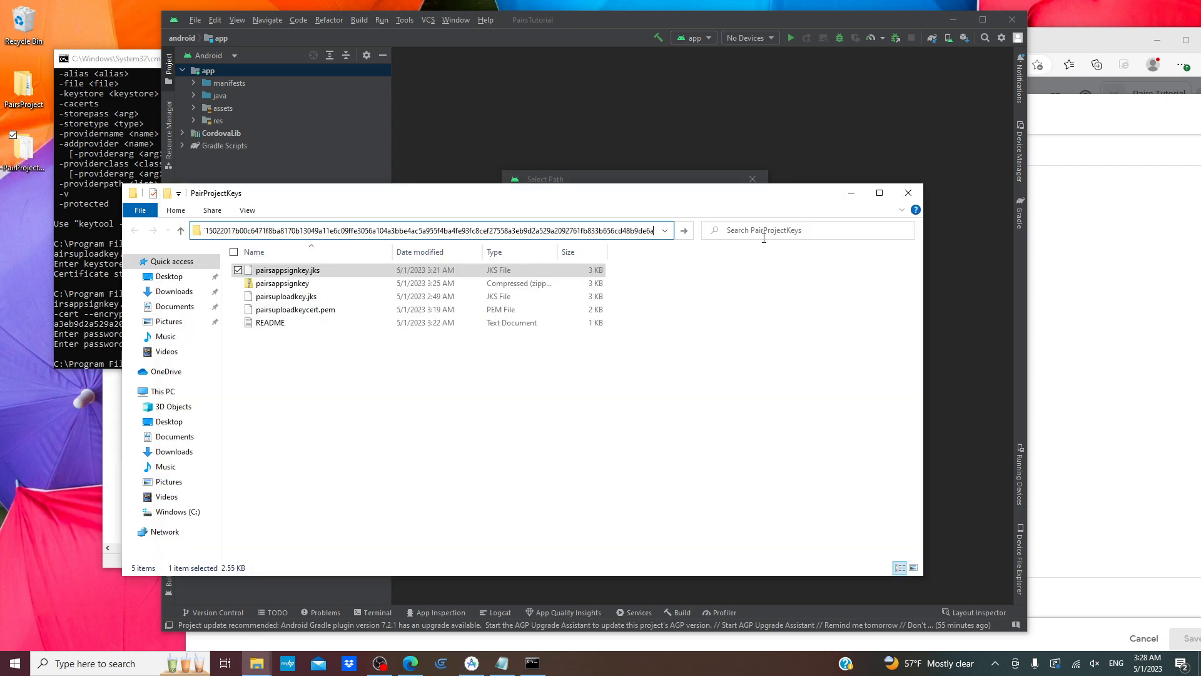
left_click(908, 194)
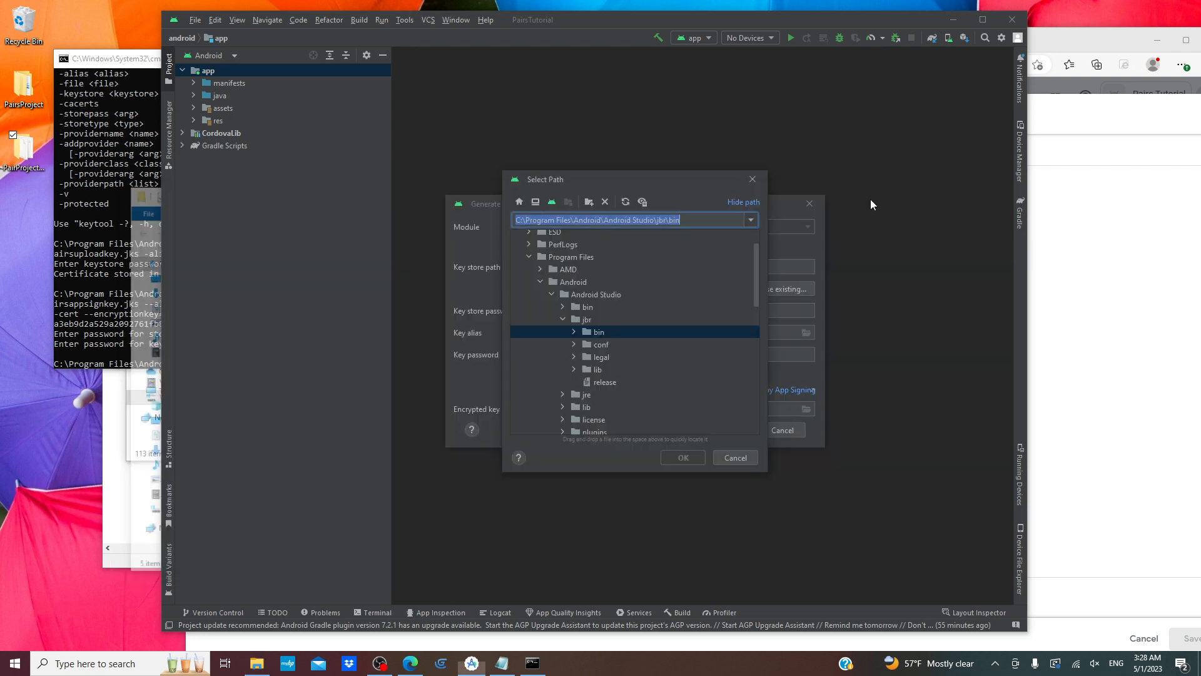
type("55f4ba4fe93fc8cef27558a3eb9d2a529a2092761fb833b656cd48b9de6a")
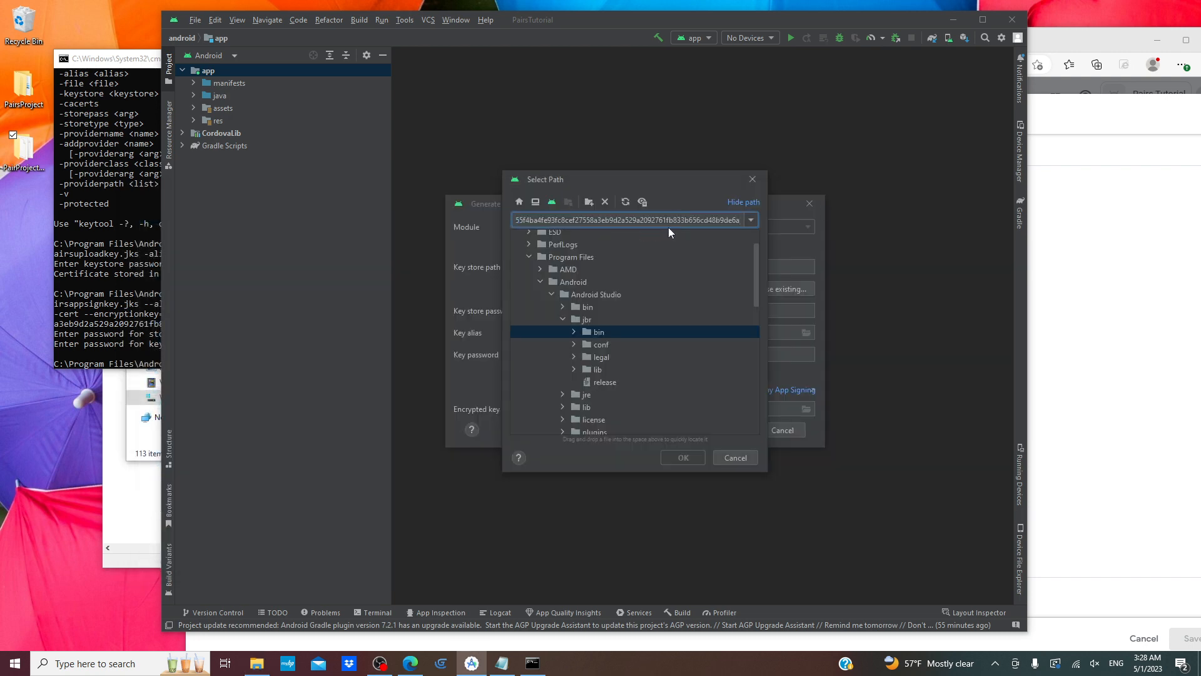
double_click(25, 150)
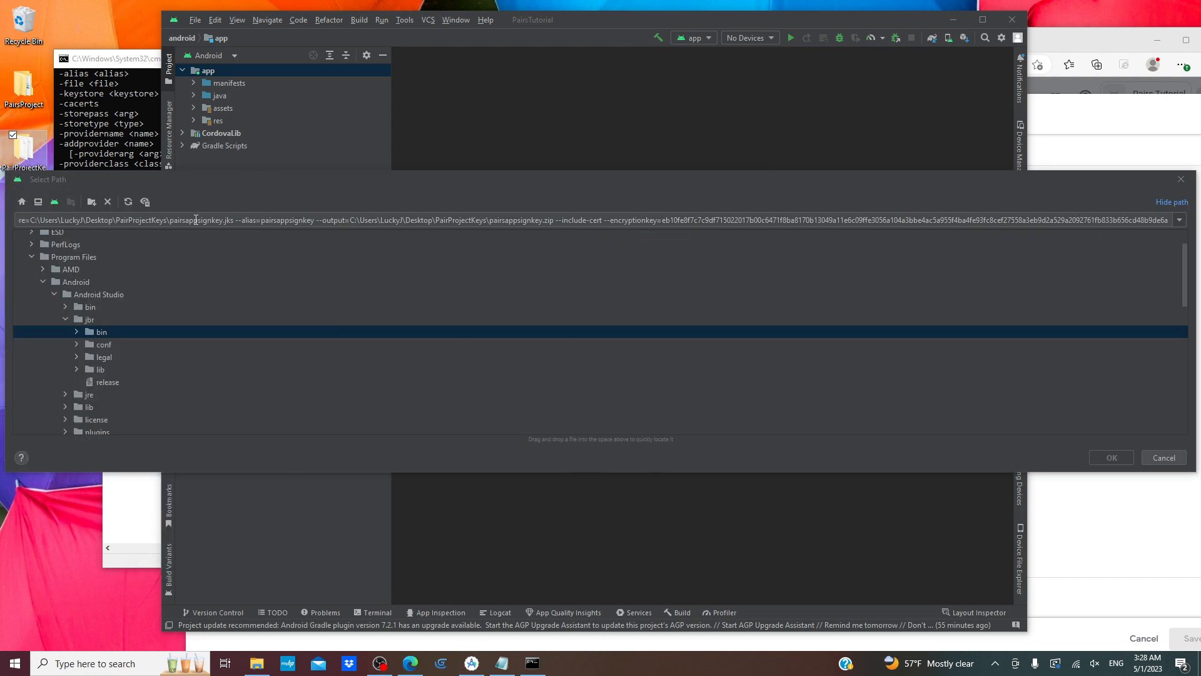
double_click(38, 146)
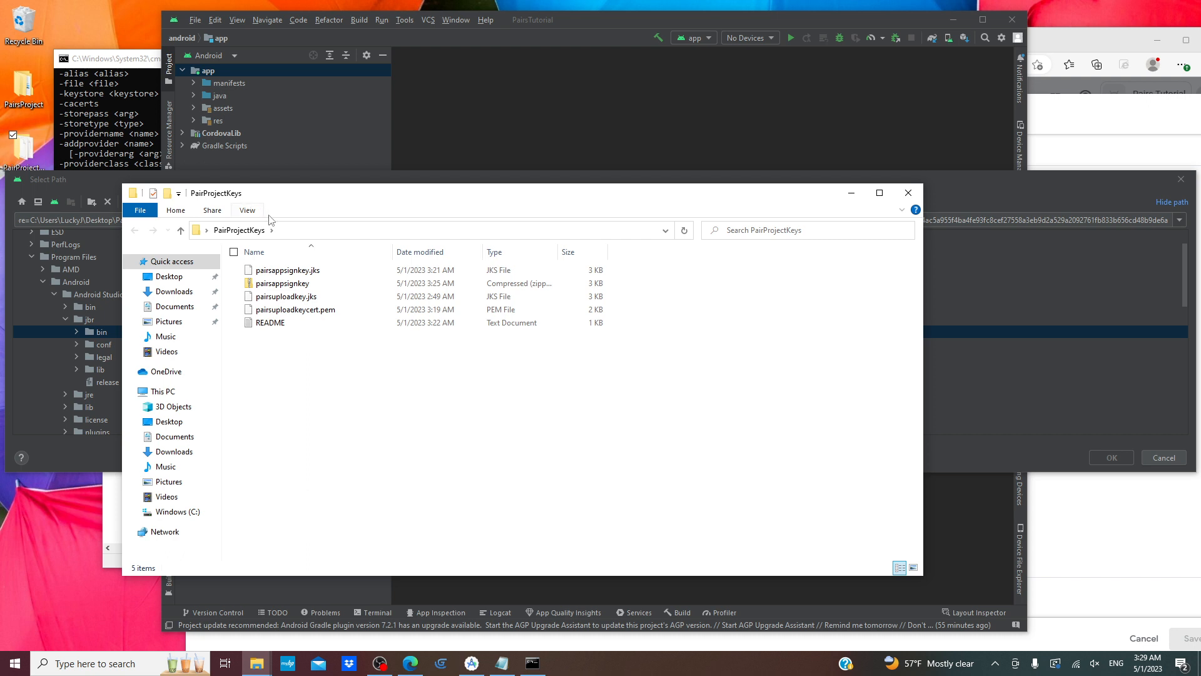
left_click(303, 235)
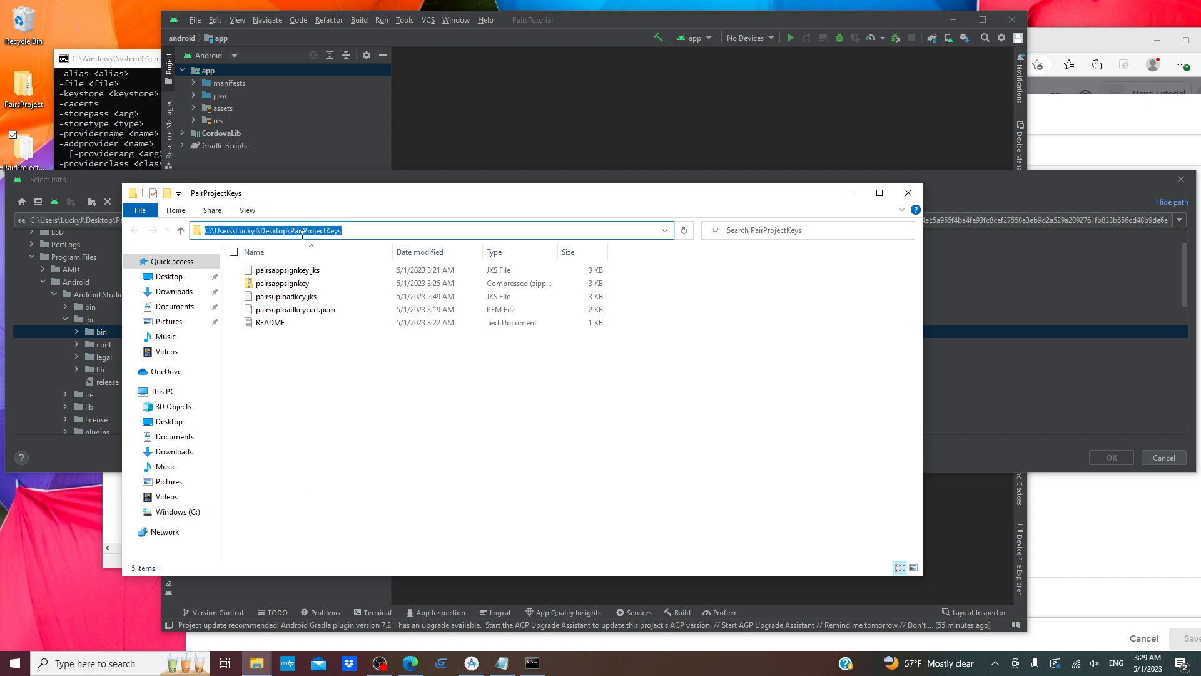
left_click(83, 178)
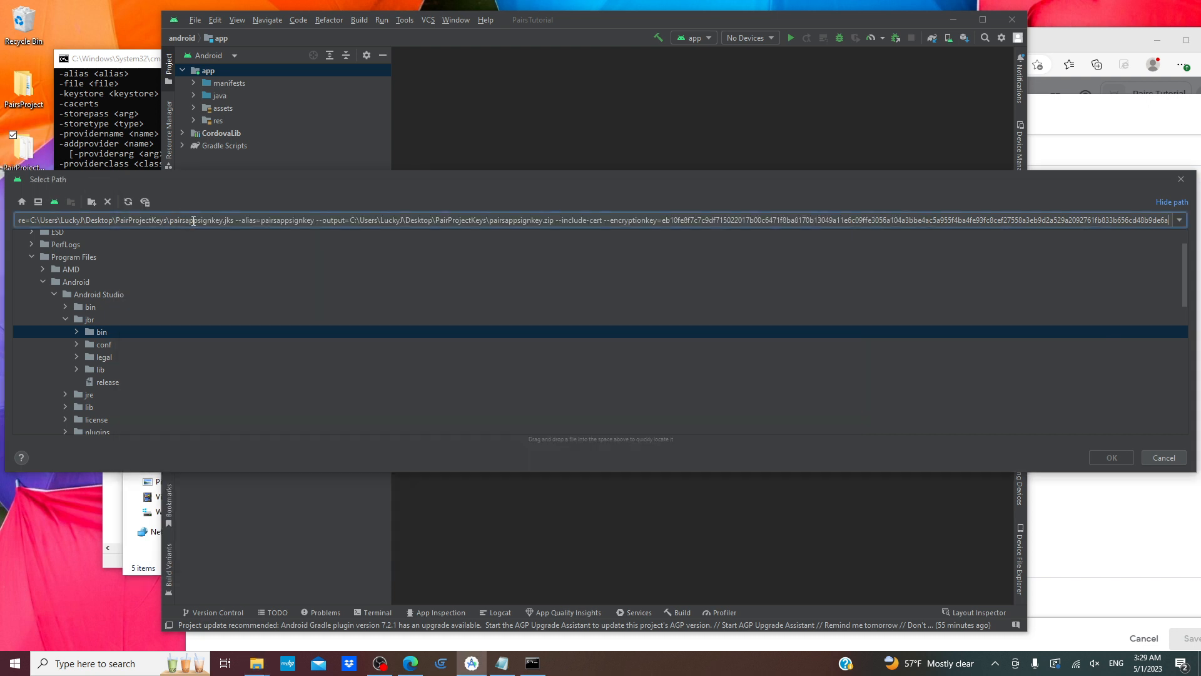
- Paste the PairProjectKeys path and select pairsuploadkey.jks as the key store
key("ctrl+a")
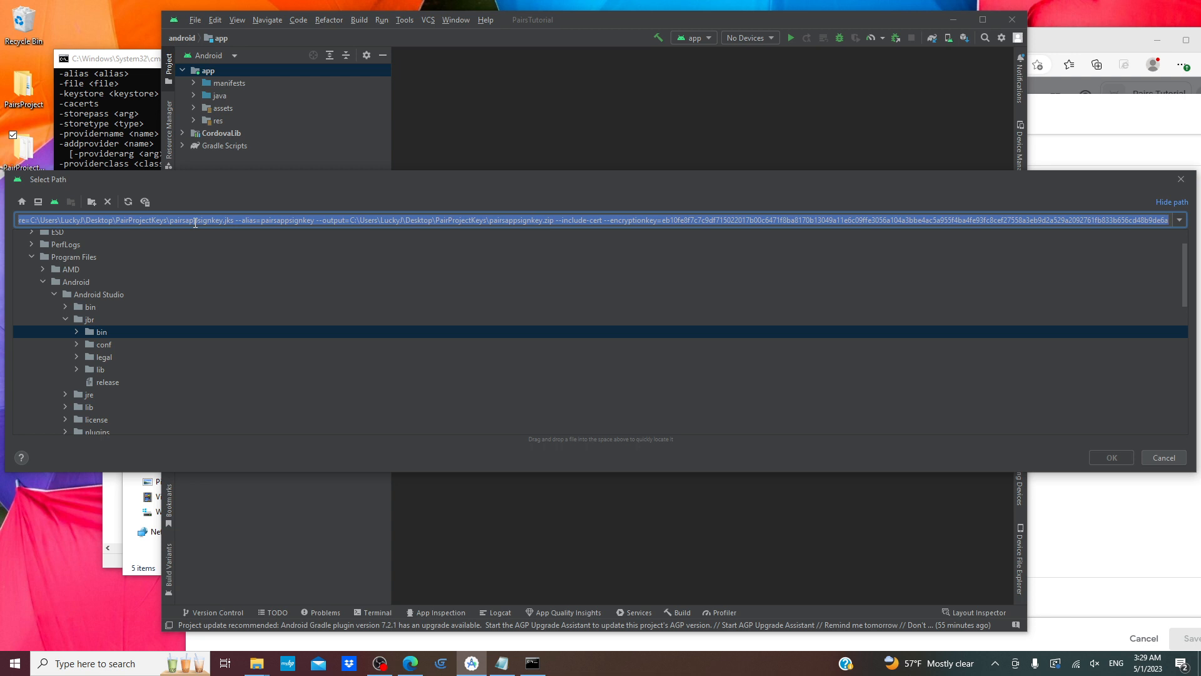
type("C:\\Users\\LuckyJ\\Desktop\\PairProjectKeys")
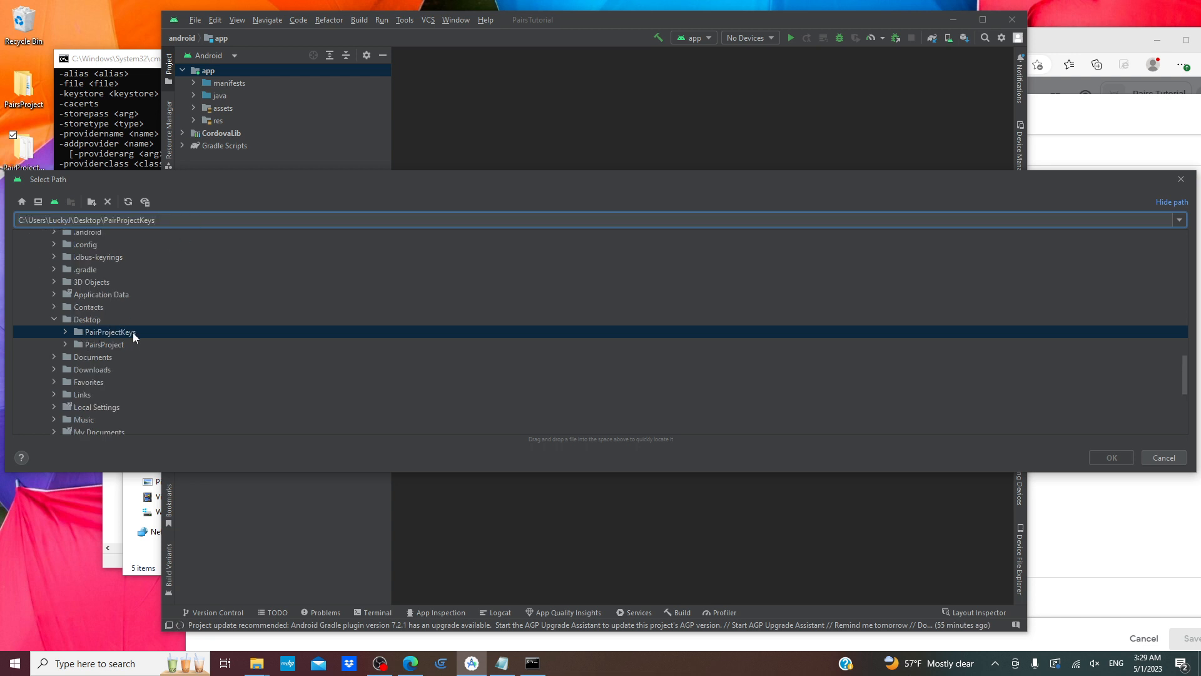
left_click(65, 331)
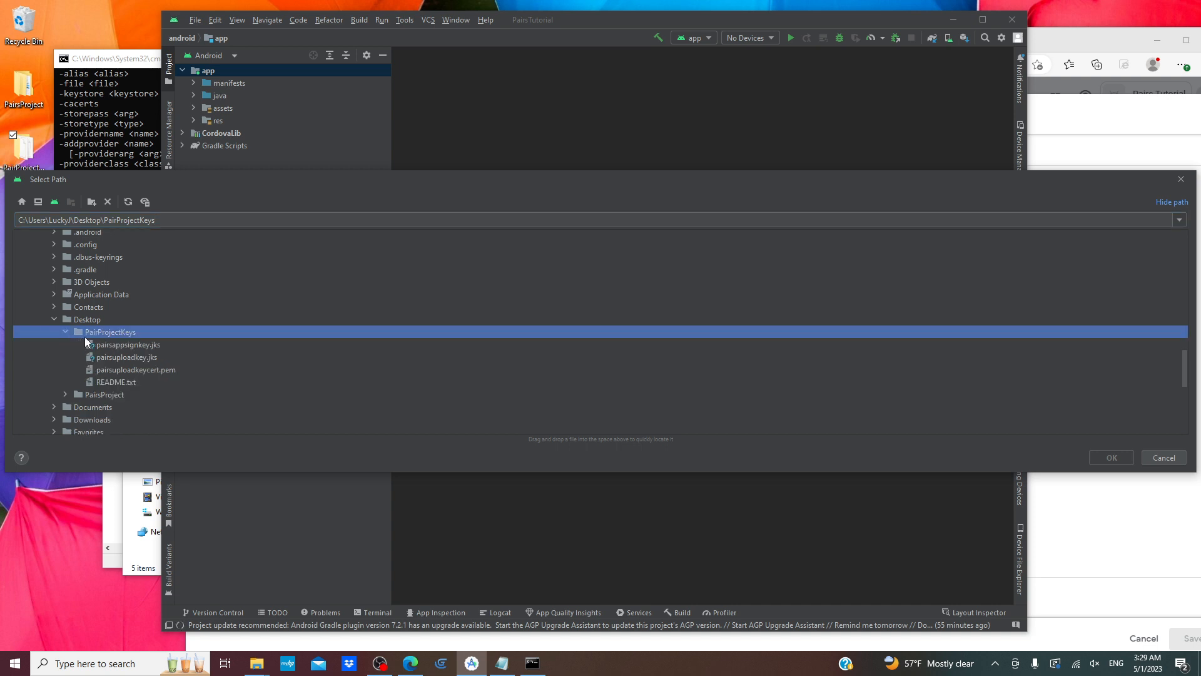
left_click(119, 357)
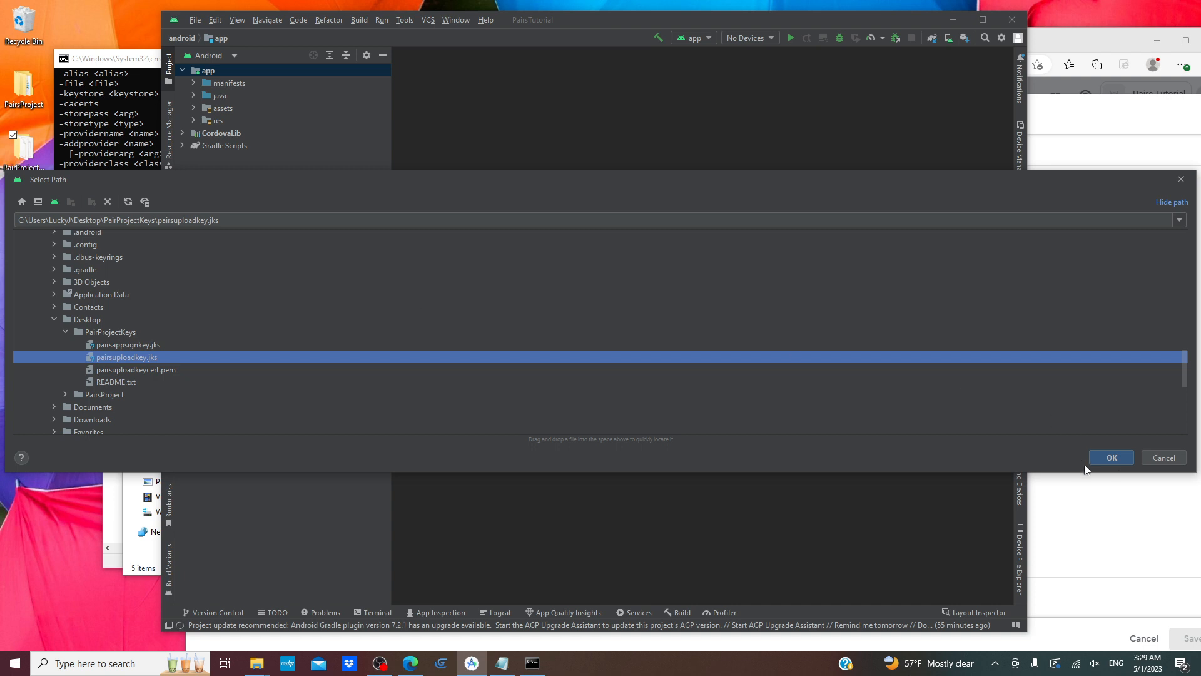
left_click(1110, 459)
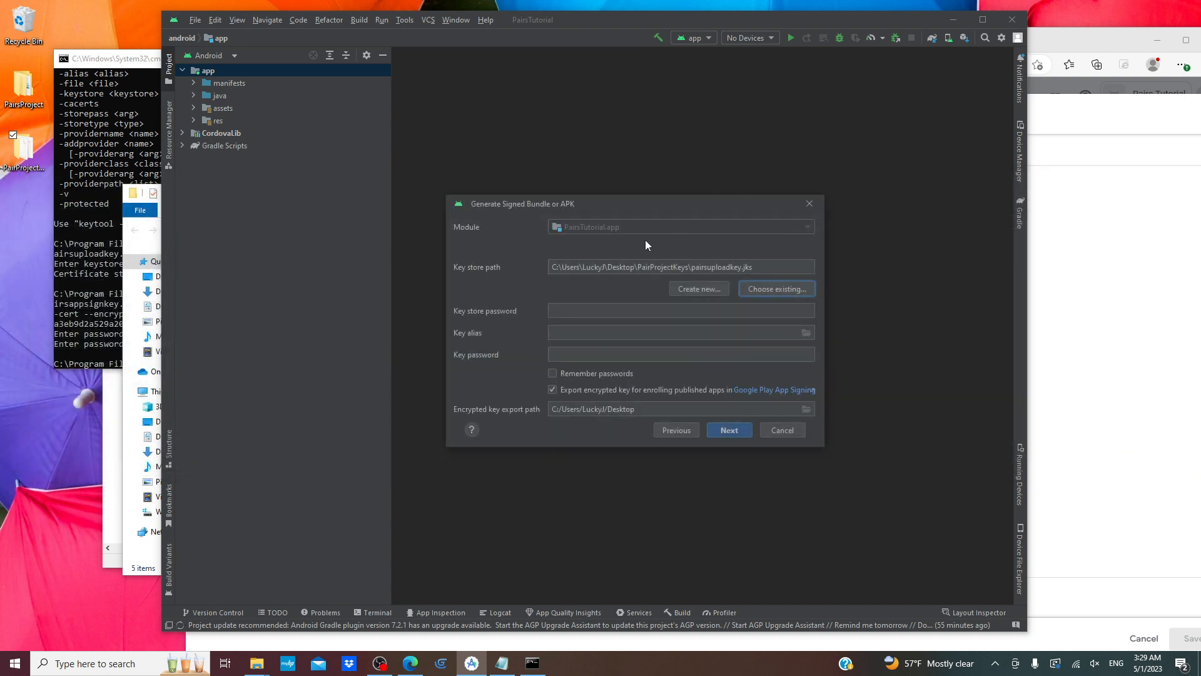
- Enter the key store password, alias pairsuploadkey and key password, with Export encrypted key unchecked
left_click(587, 318)
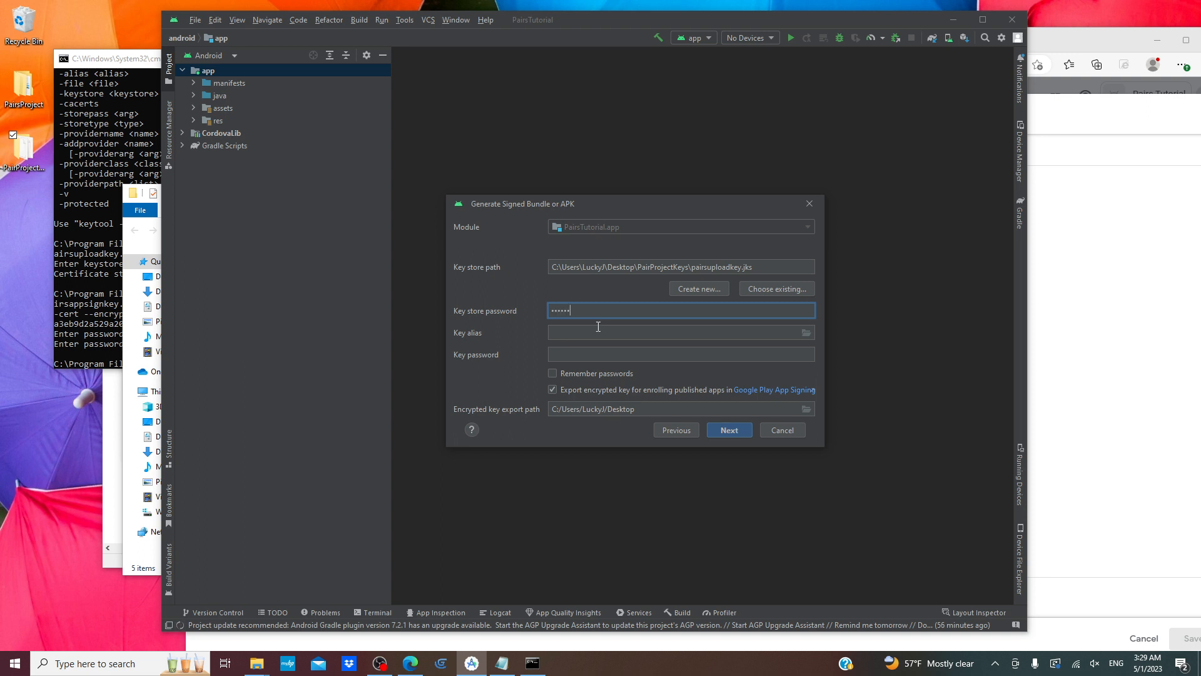
left_click(677, 331)
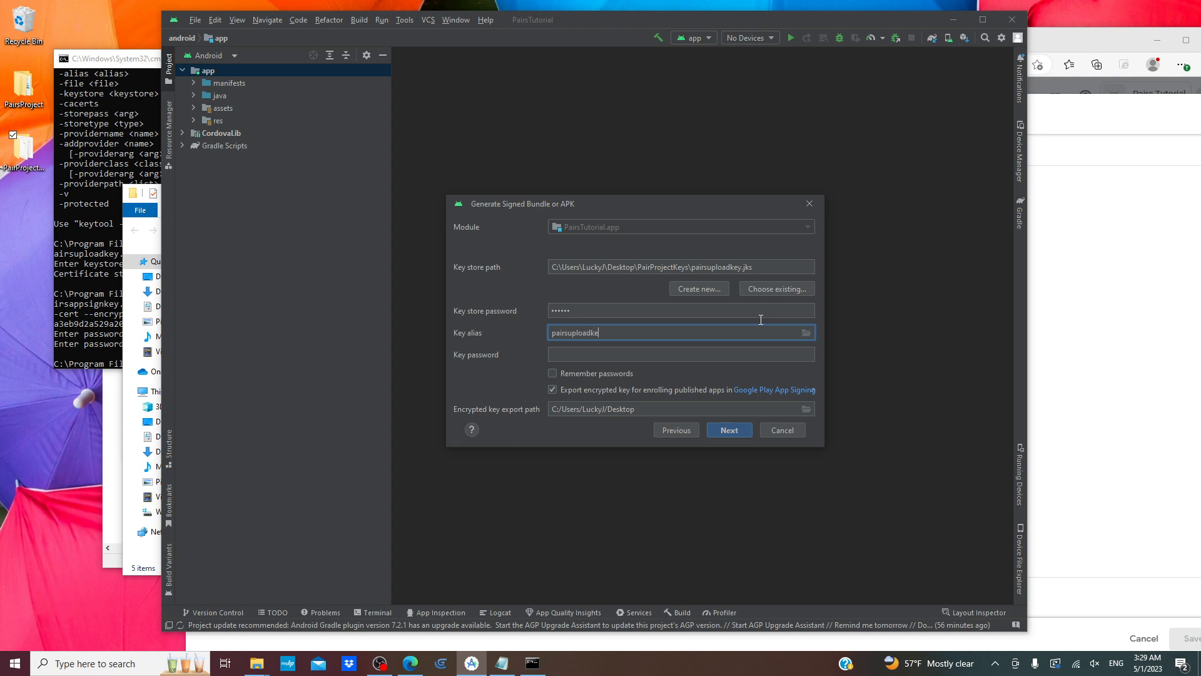
left_click(684, 355)
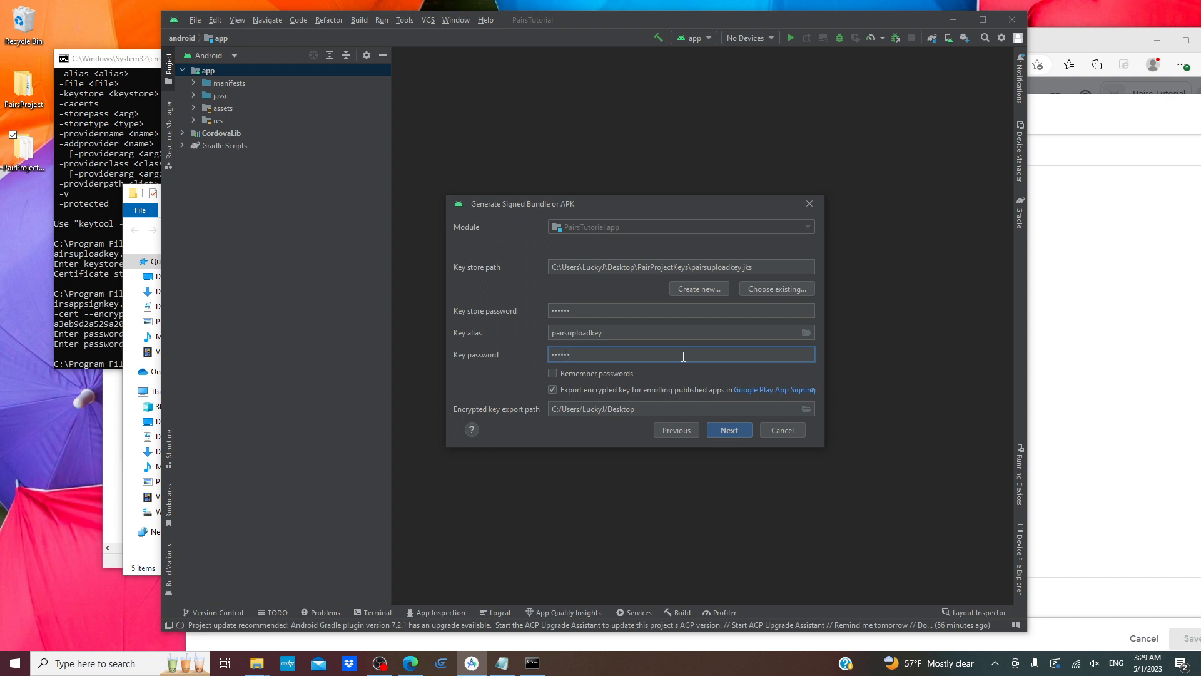
left_click(553, 389)
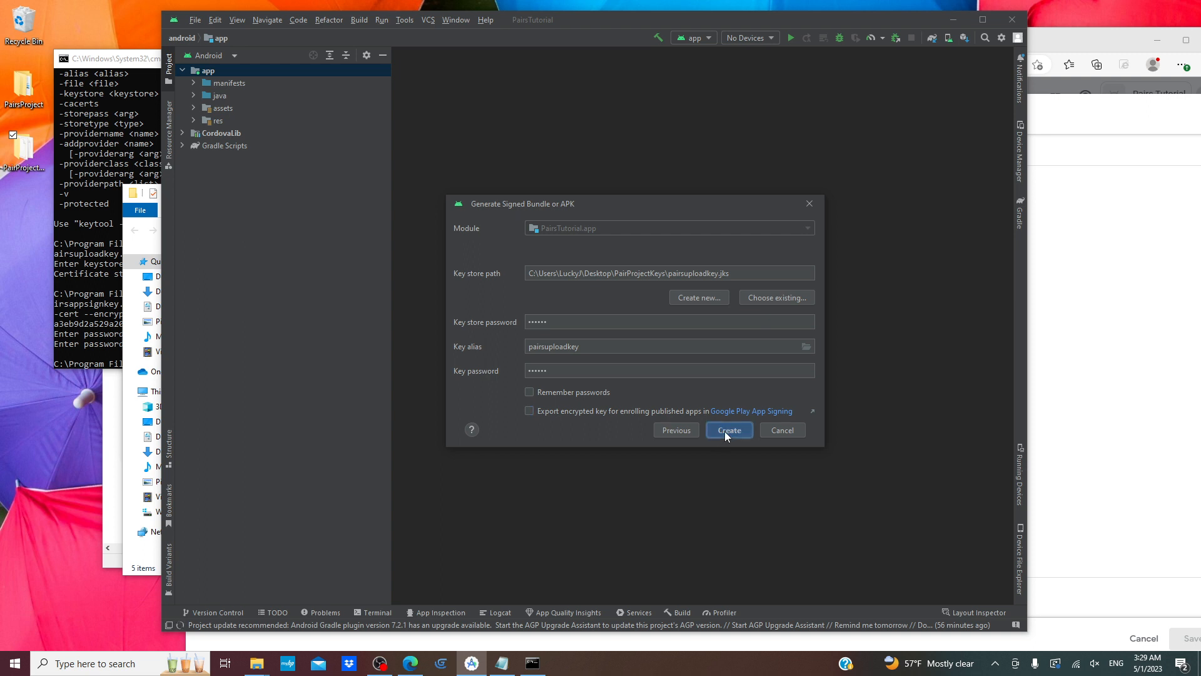
left_click(727, 430)
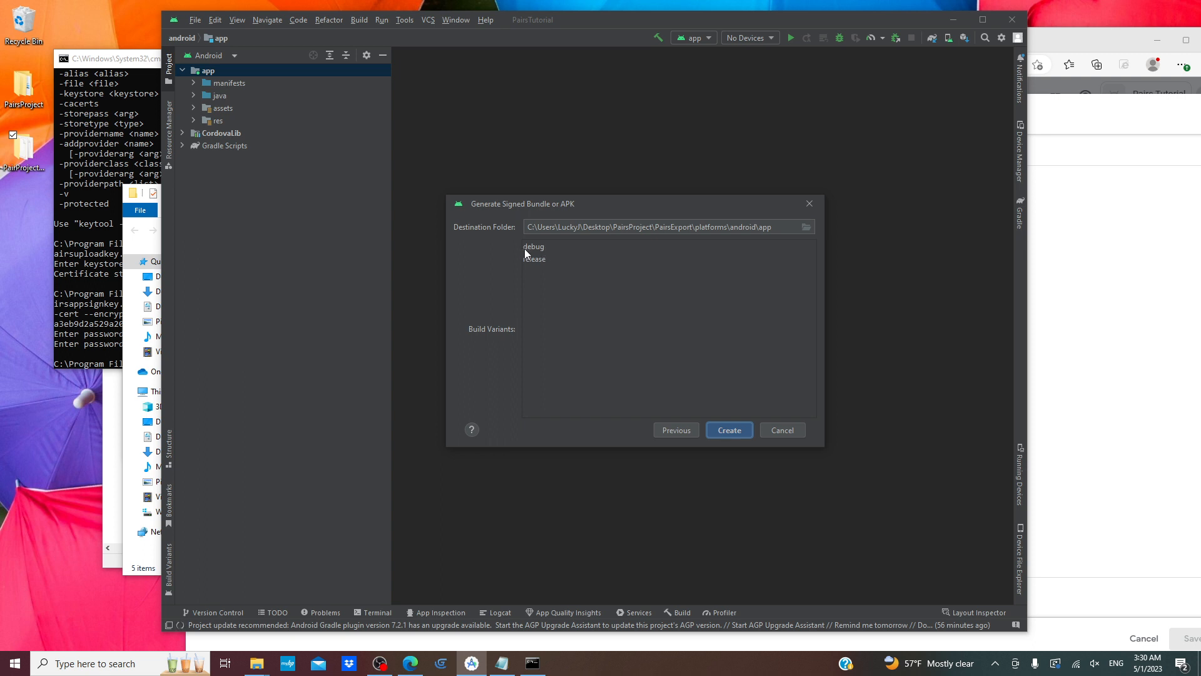
- Choose the release build variant, shorten the destination folder path, and create the signed bundle
left_click(540, 259)
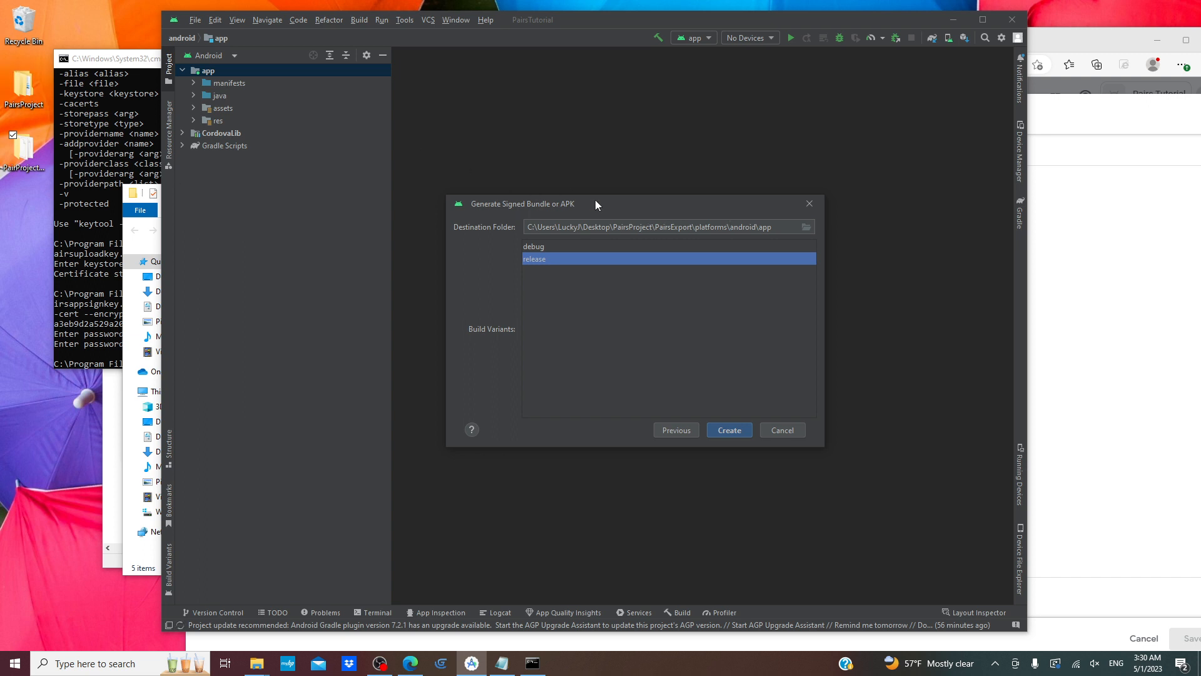
double_click(32, 93)
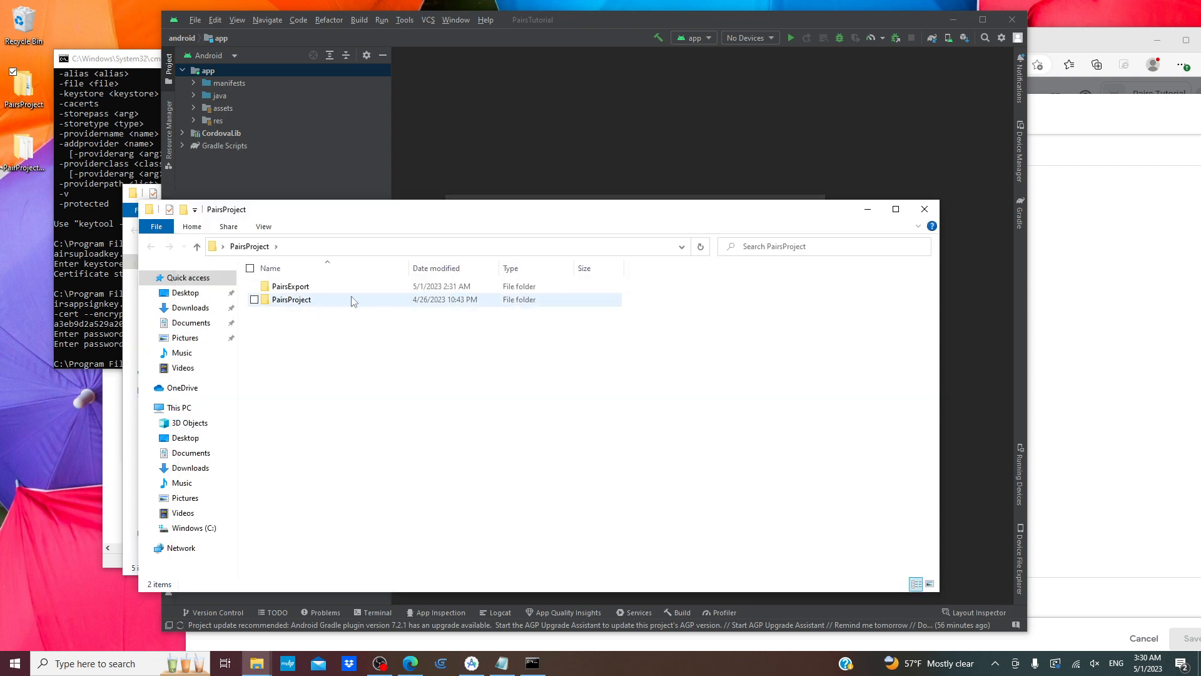
double_click(290, 286)
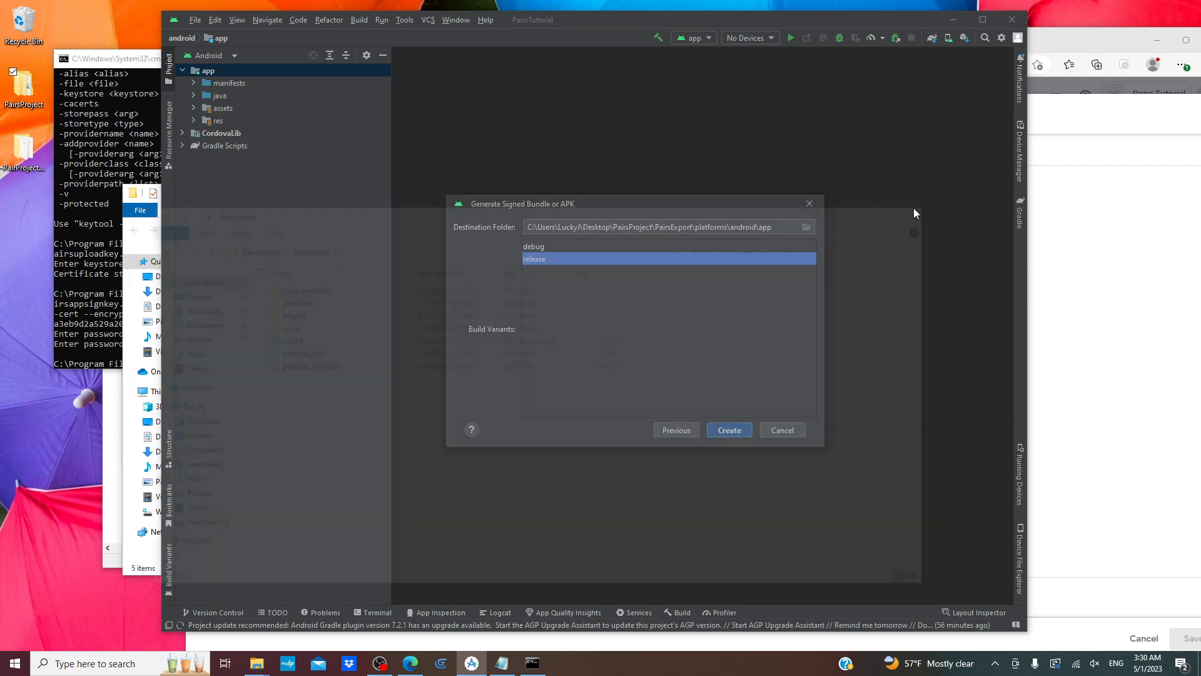
left_click(917, 209)
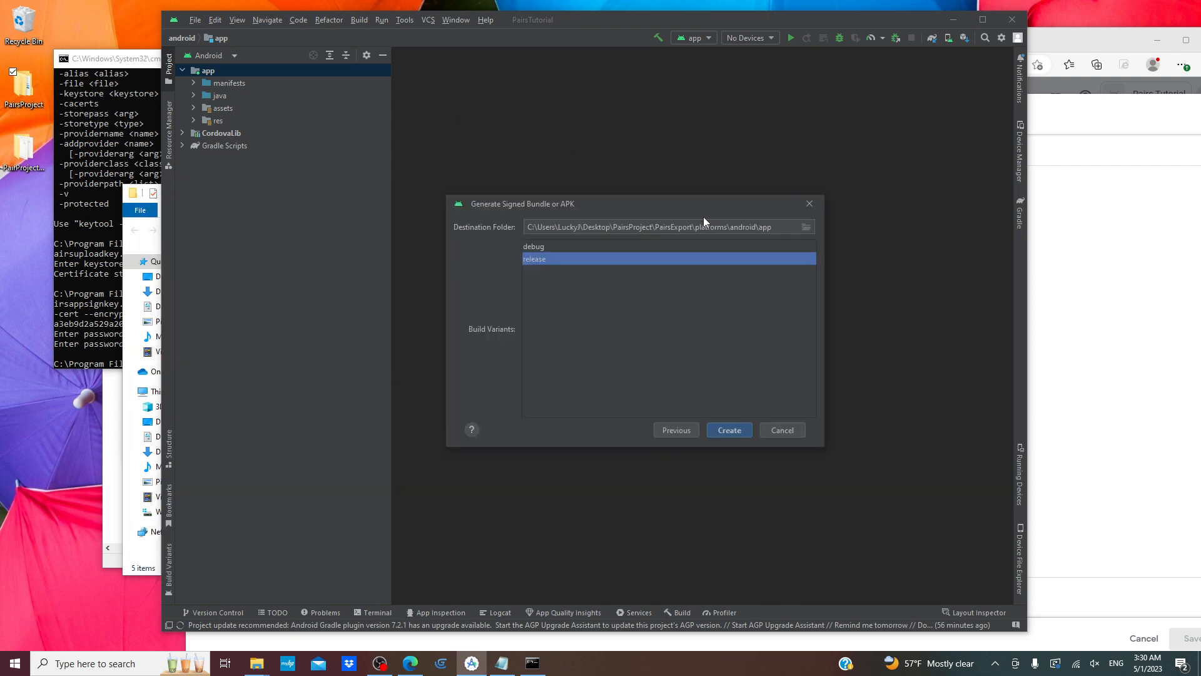
left_click(782, 228)
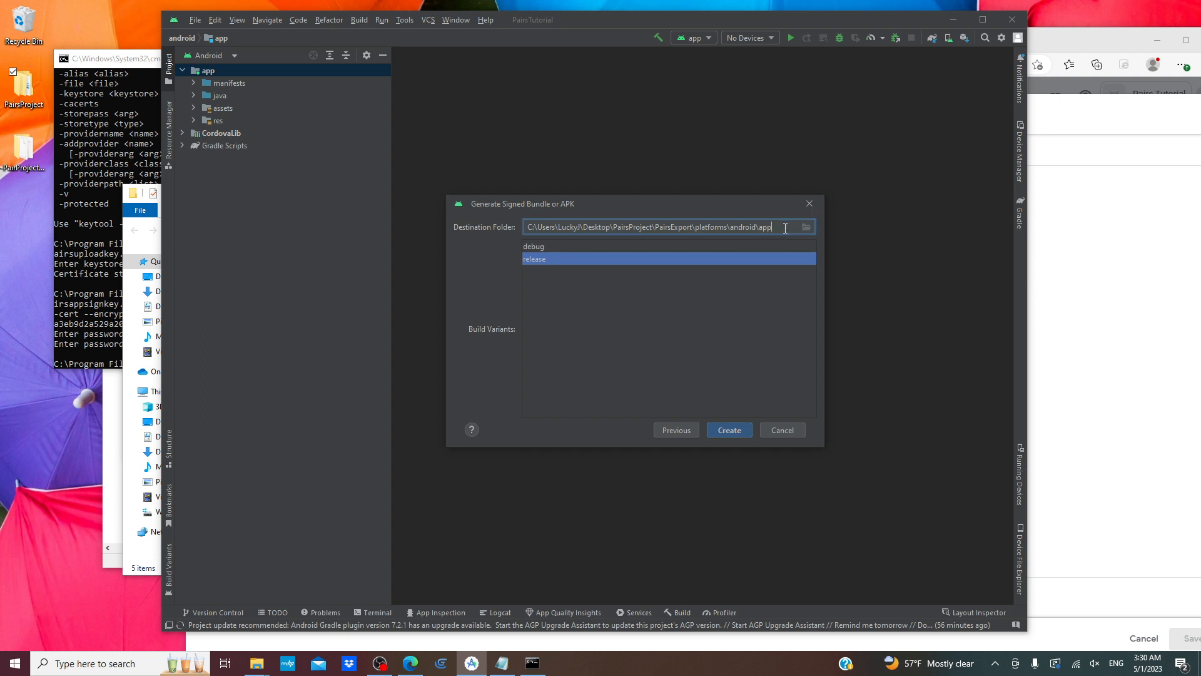
key("BackSpace")
key("BackSpace")
key("BackSpace")
key("BackSpace")
key("BackSpace")
key("BackSpace")
key("BackSpace")
key("BackSpace")
key("BackSpace")
key("BackSpace")
key("BackSpace")
key("BackSpace")
key("BackSpace")
key("BackSpace")
key("BackSpace")
key("BackSpace")
key("BackSpace")
key("BackSpace")
left_click(730, 431)
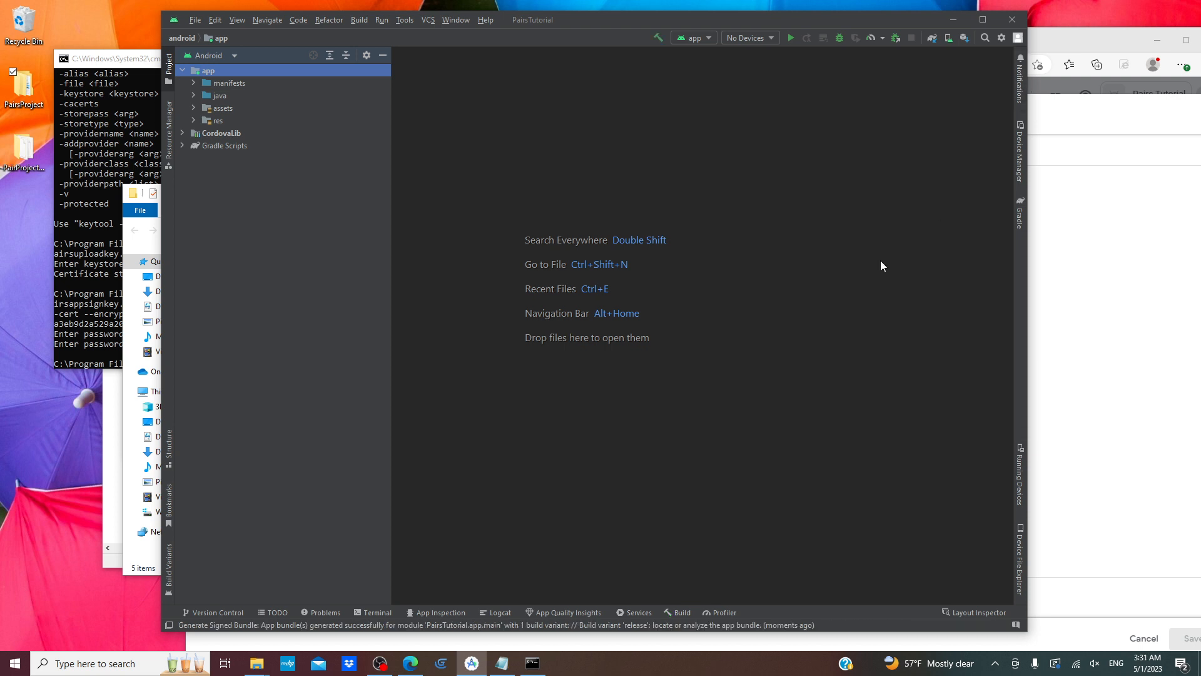
- Locate the generated bundle from the notification and open PairsProject's release folder holding app-release.aab
left_click(1020, 78)
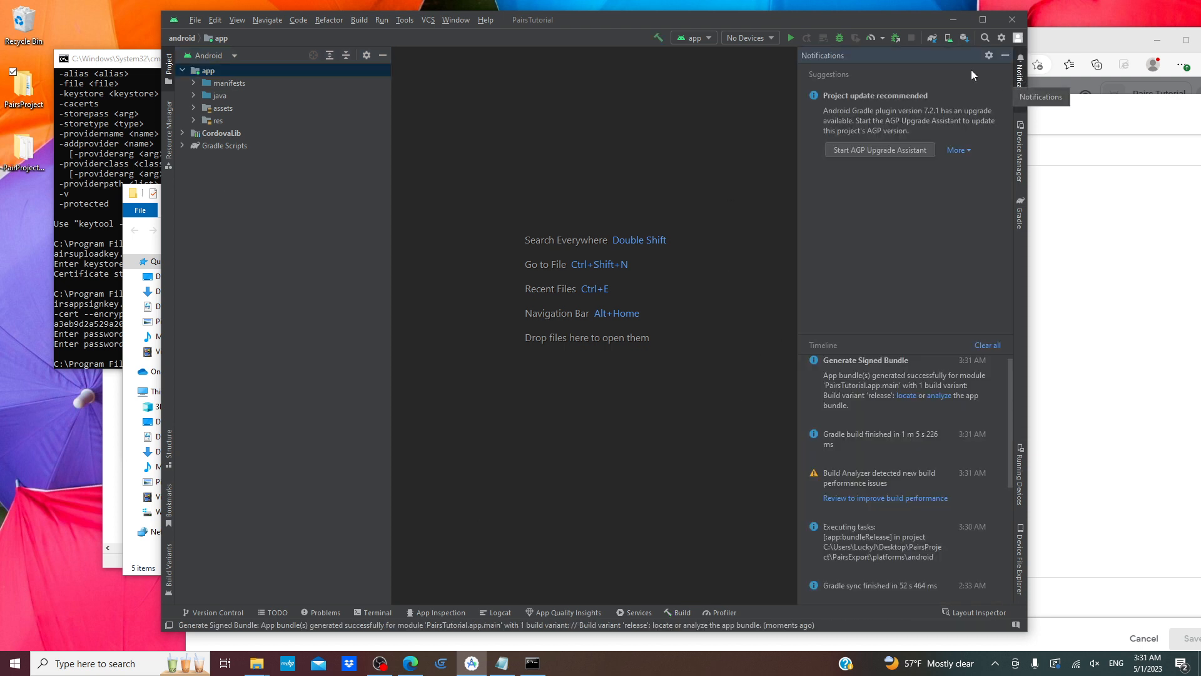
left_click(907, 397)
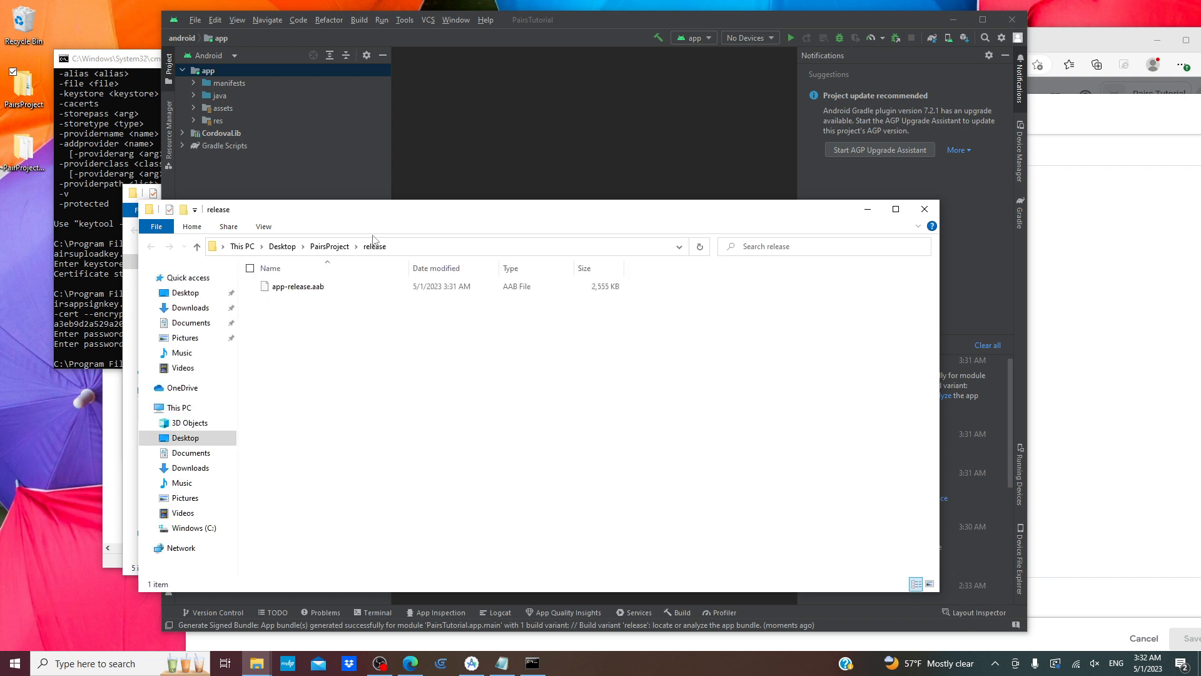
left_click_drag(338, 218, 455, 122)
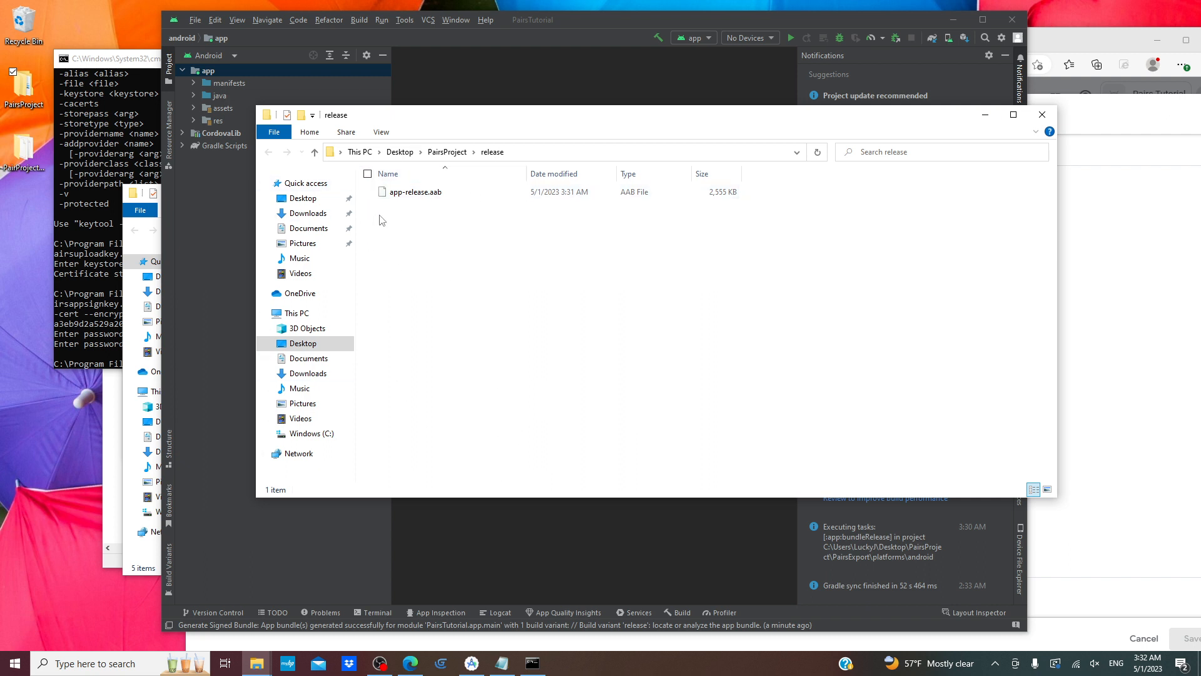
double_click(27, 92)
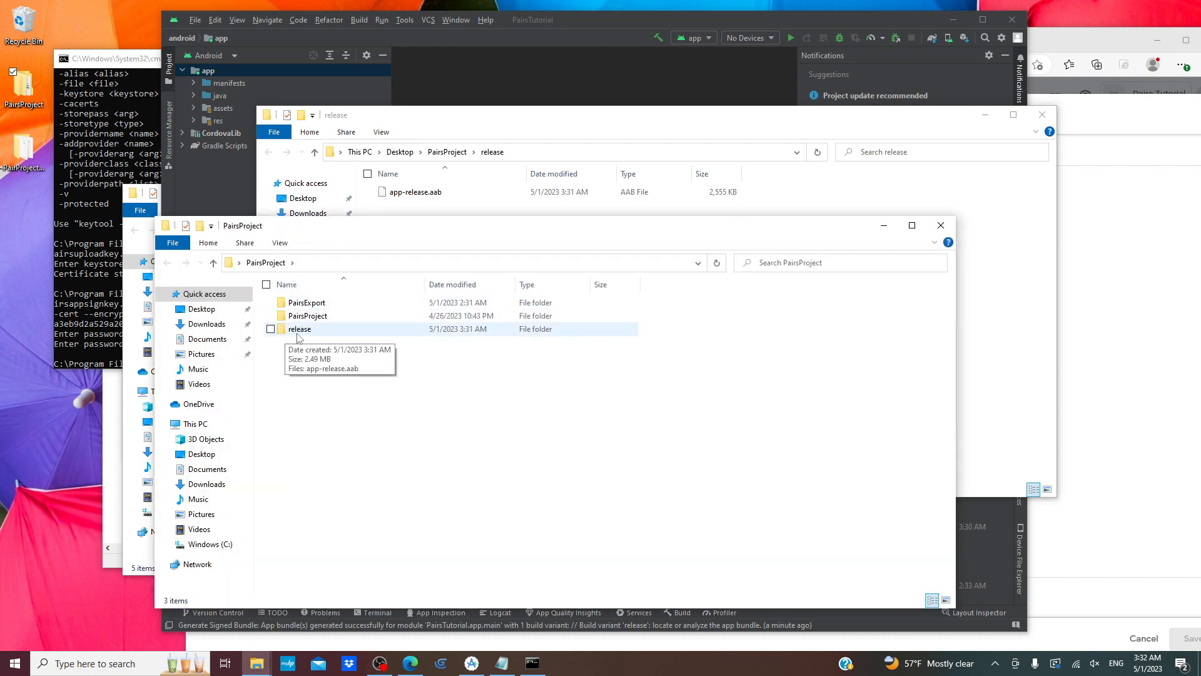
left_click(1041, 114)
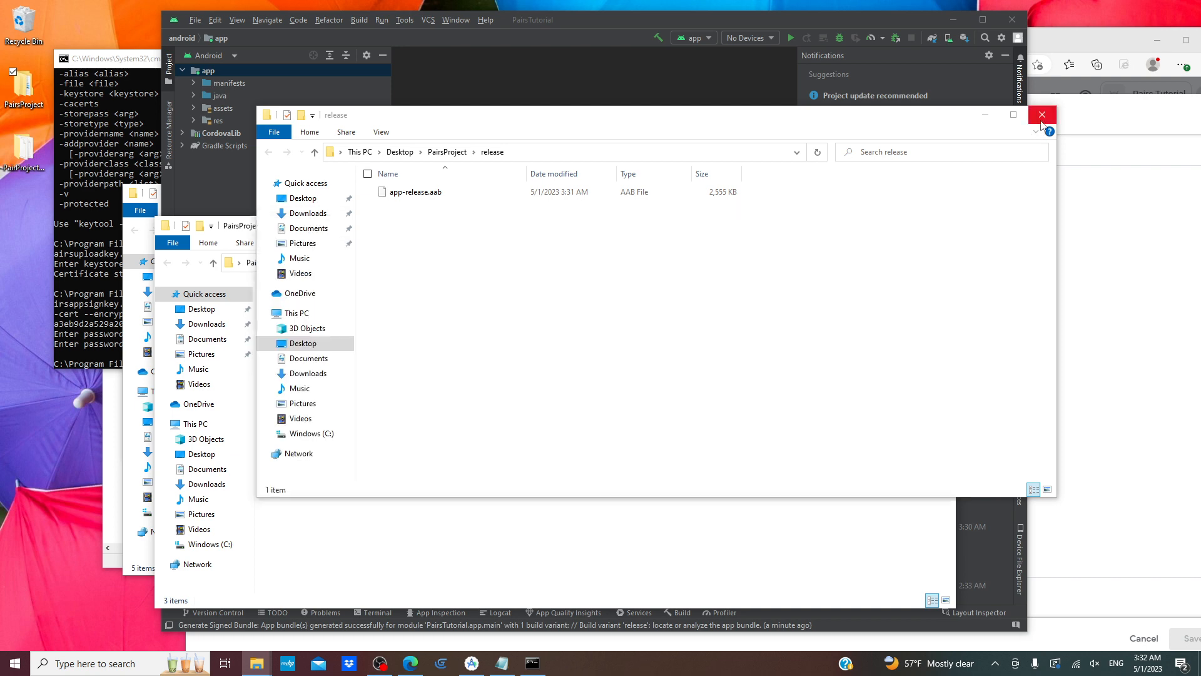
double_click(348, 334)
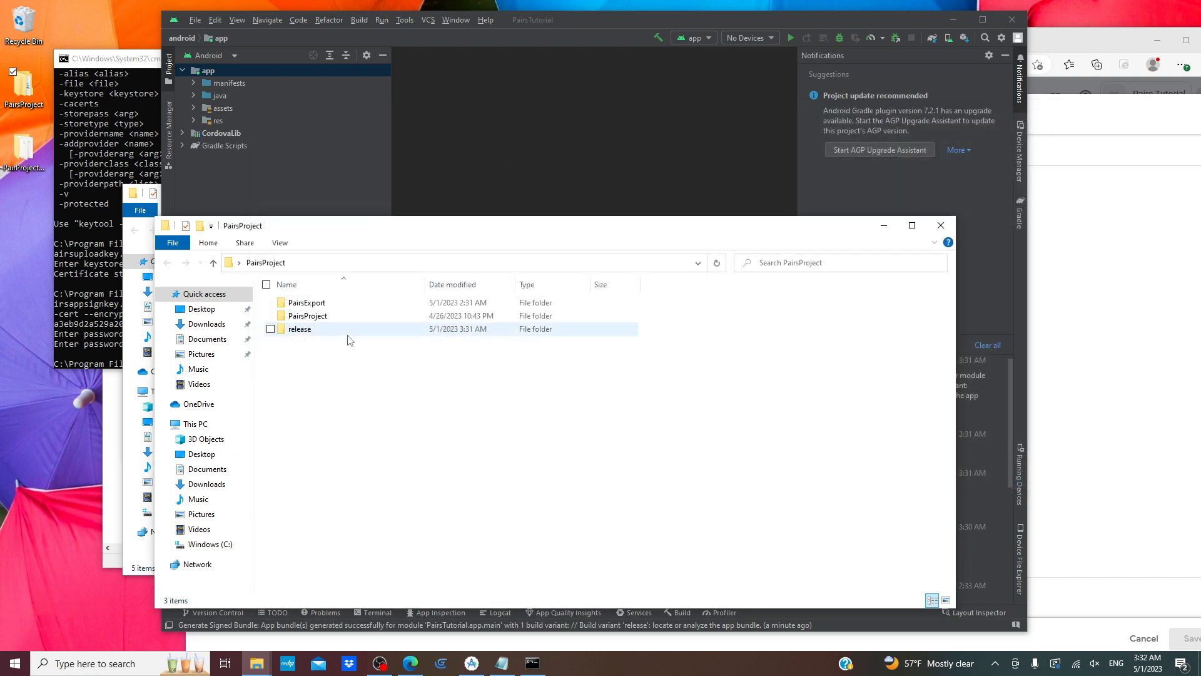
left_click(1060, 40)
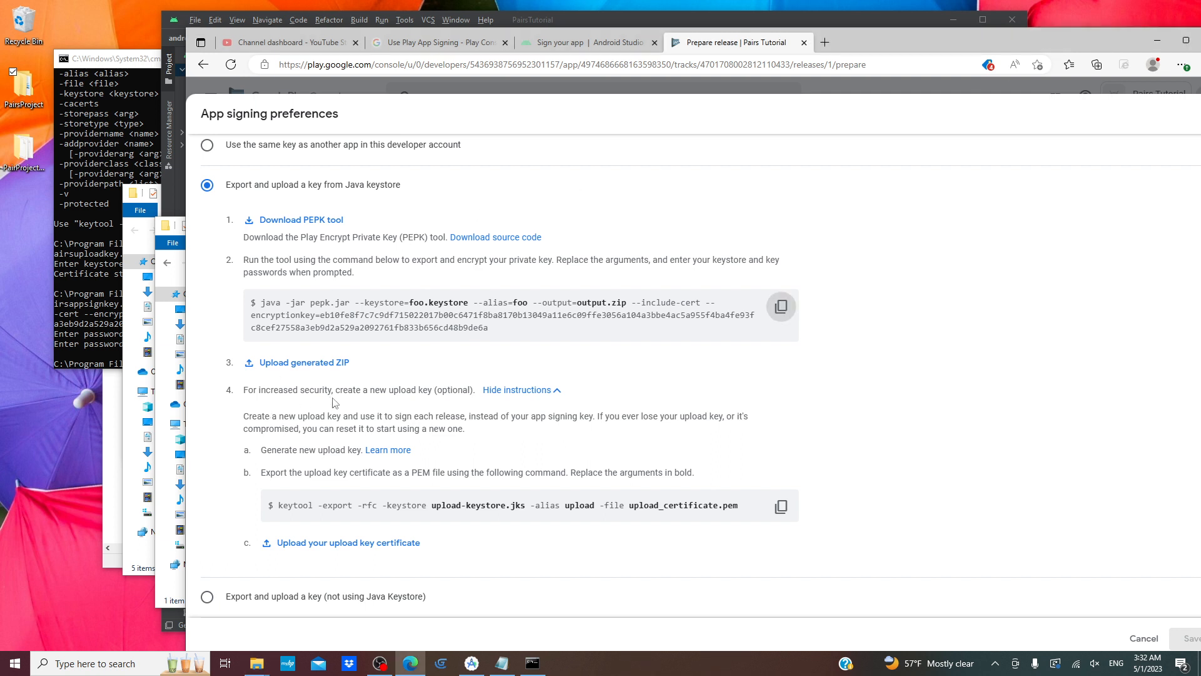
- Upload pairsappsignkey.zip from PairProjectKeys as the generated signing key ZIP
left_click(301, 369)
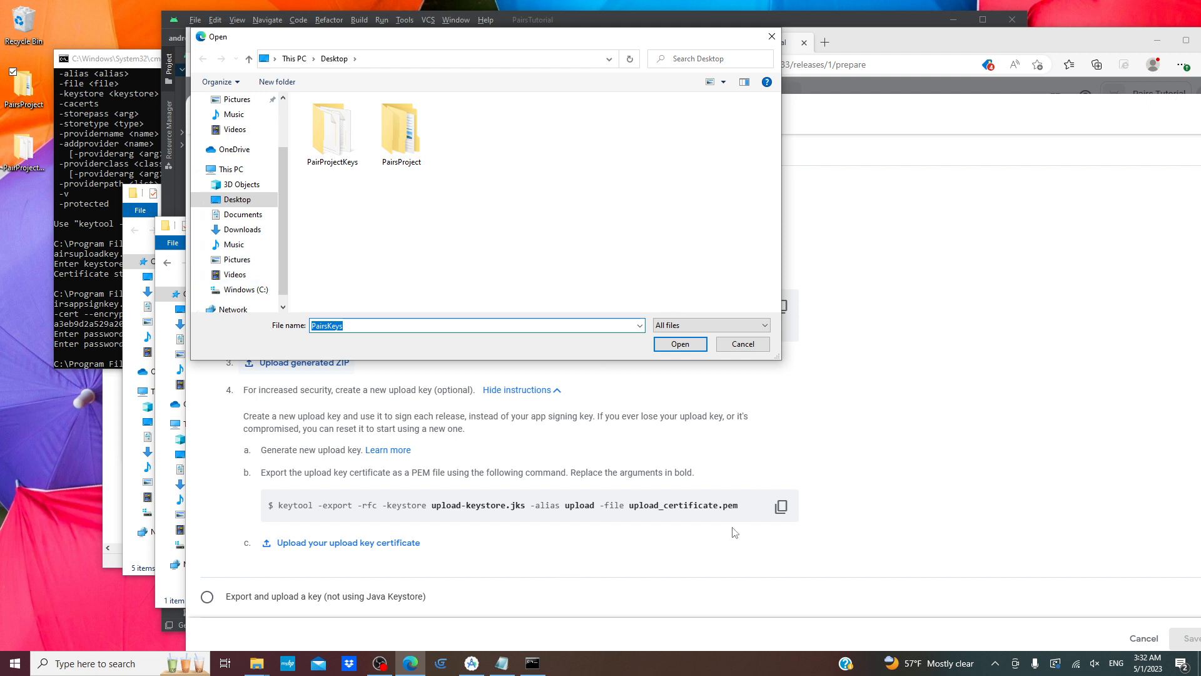
double_click(336, 138)
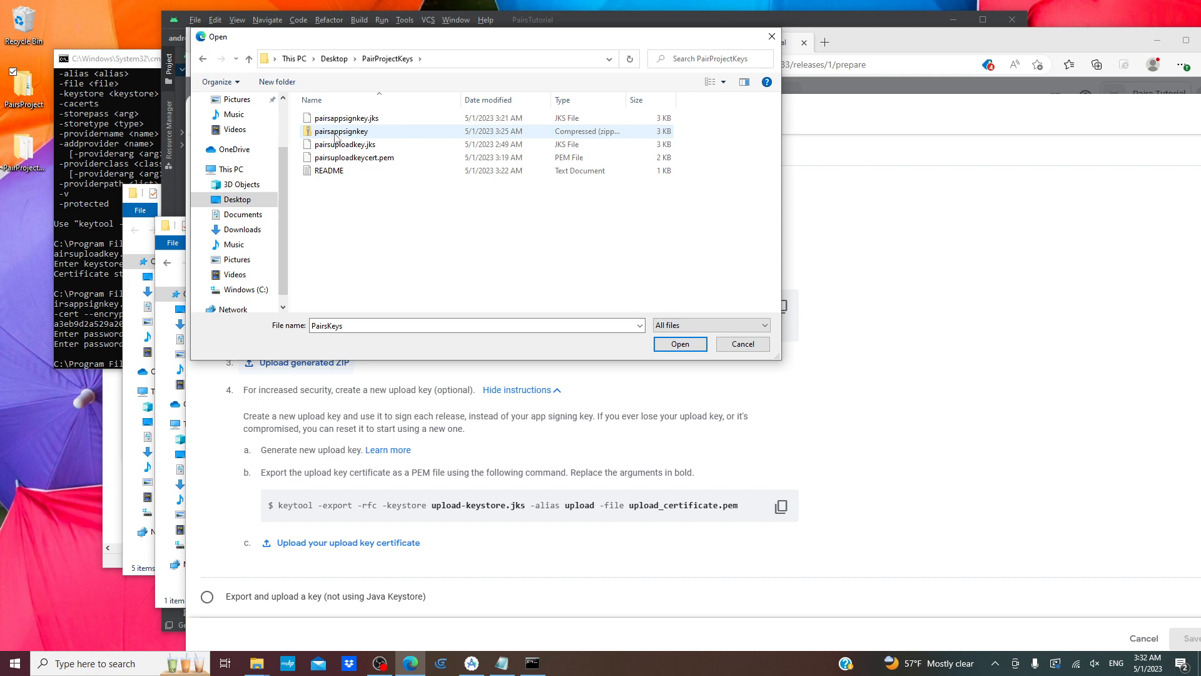
left_click(341, 132)
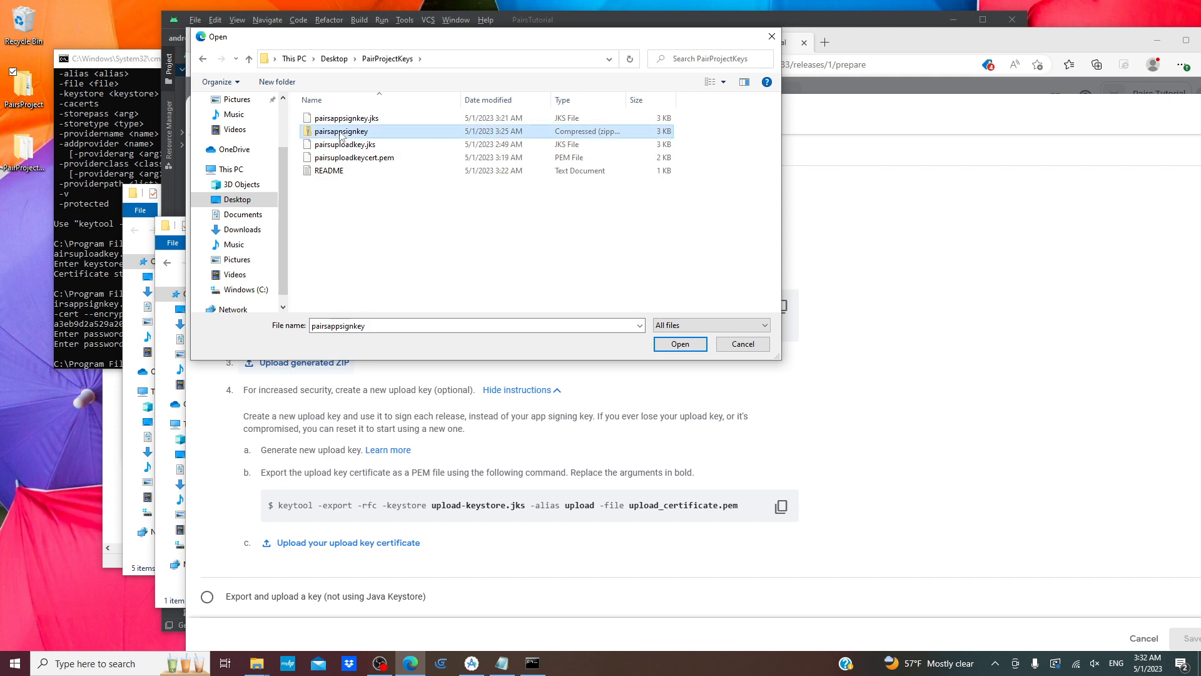
left_click(679, 345)
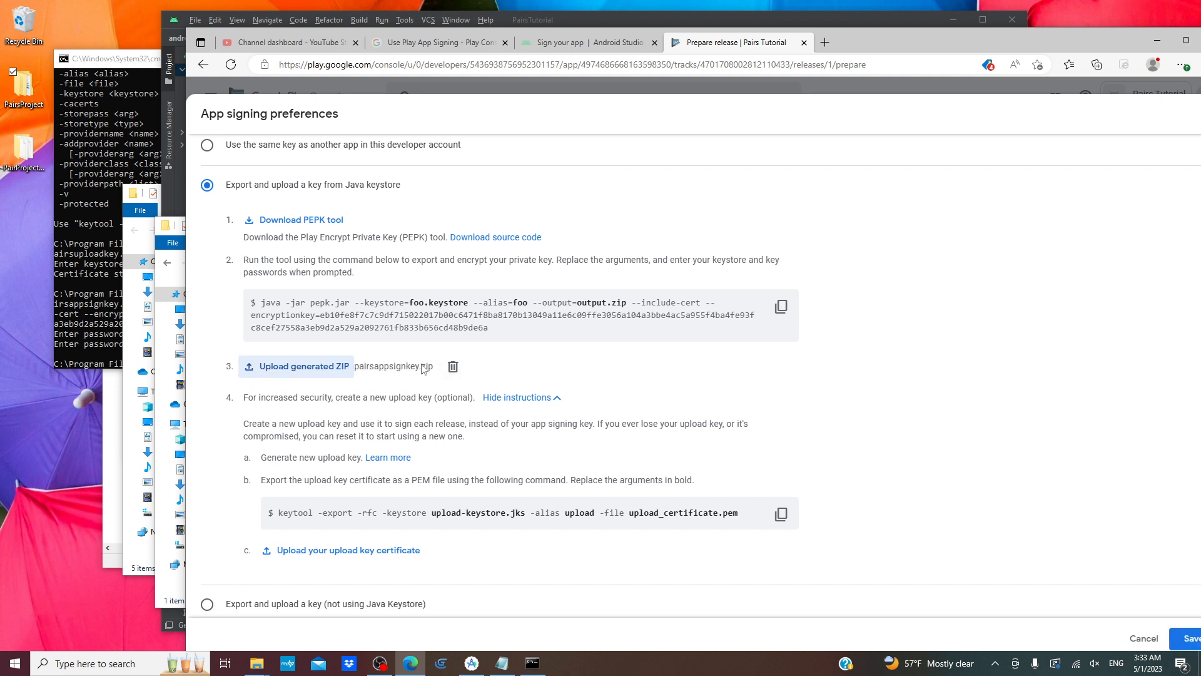
- Upload pairsuploadkeycert.pem as the upload key certificate
left_click(360, 548)
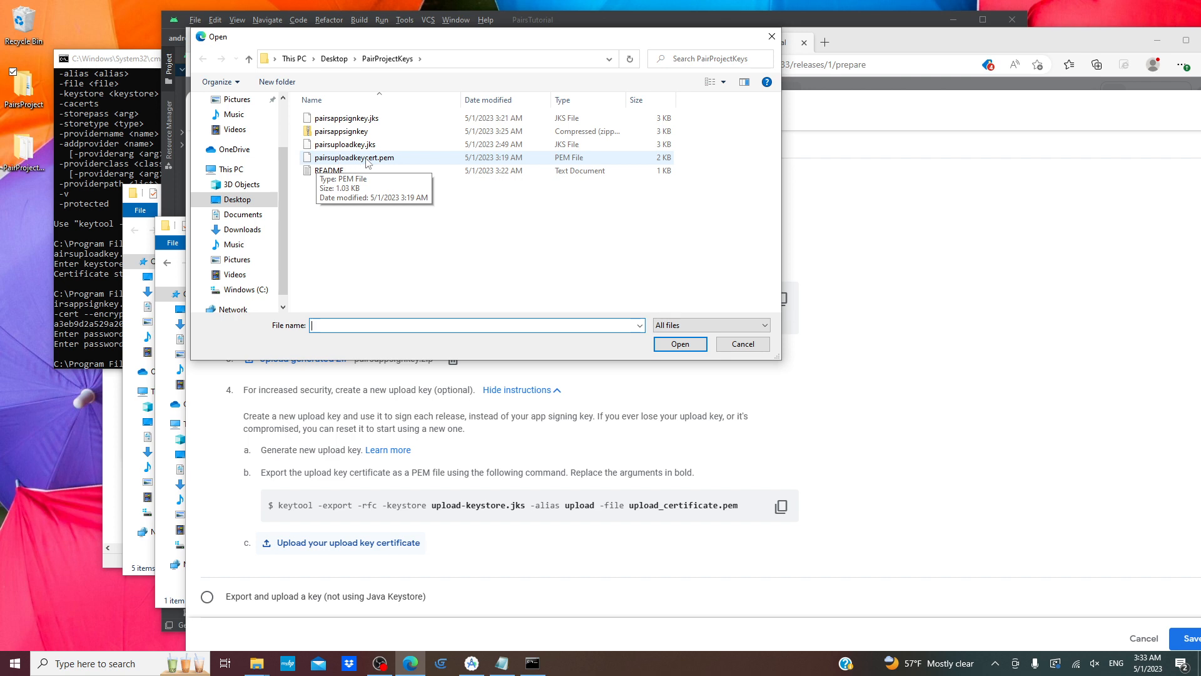
left_click(354, 161)
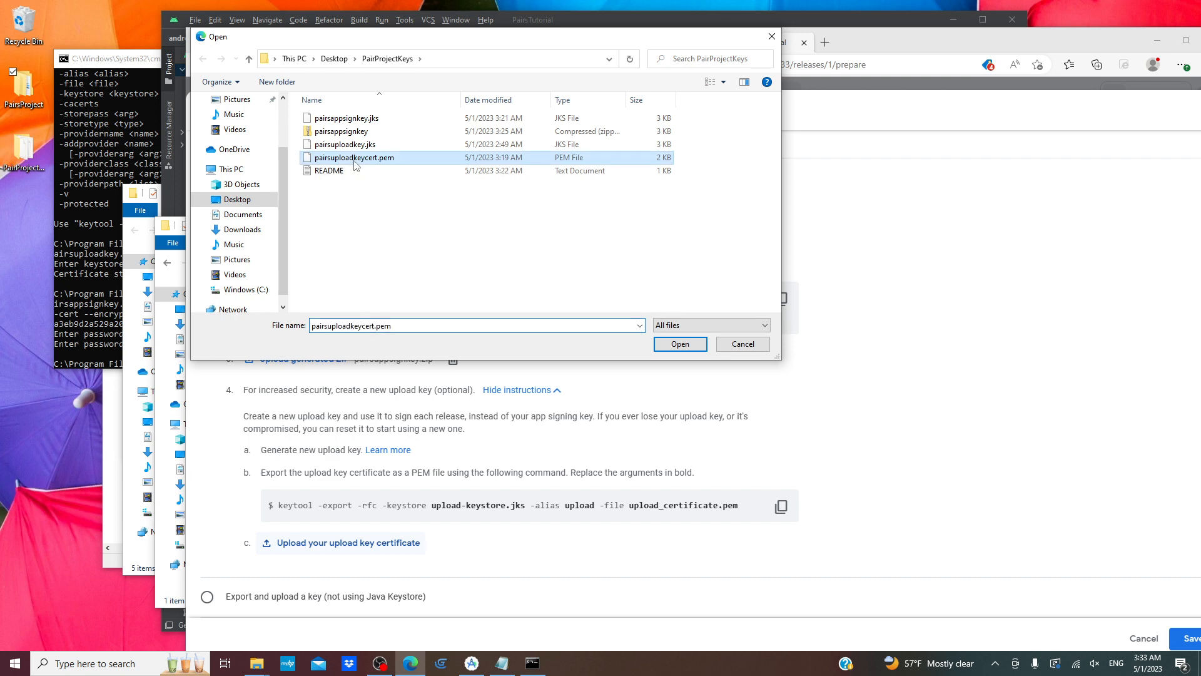
left_click(679, 341)
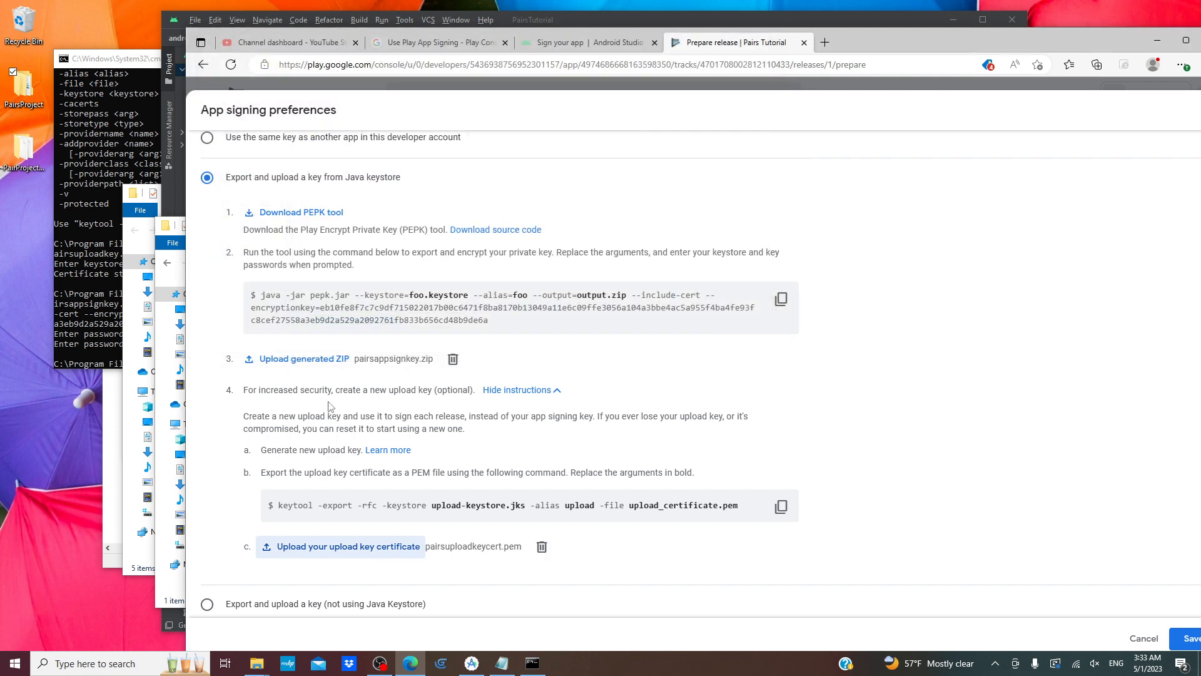
left_click_drag(951, 39, 869, 11)
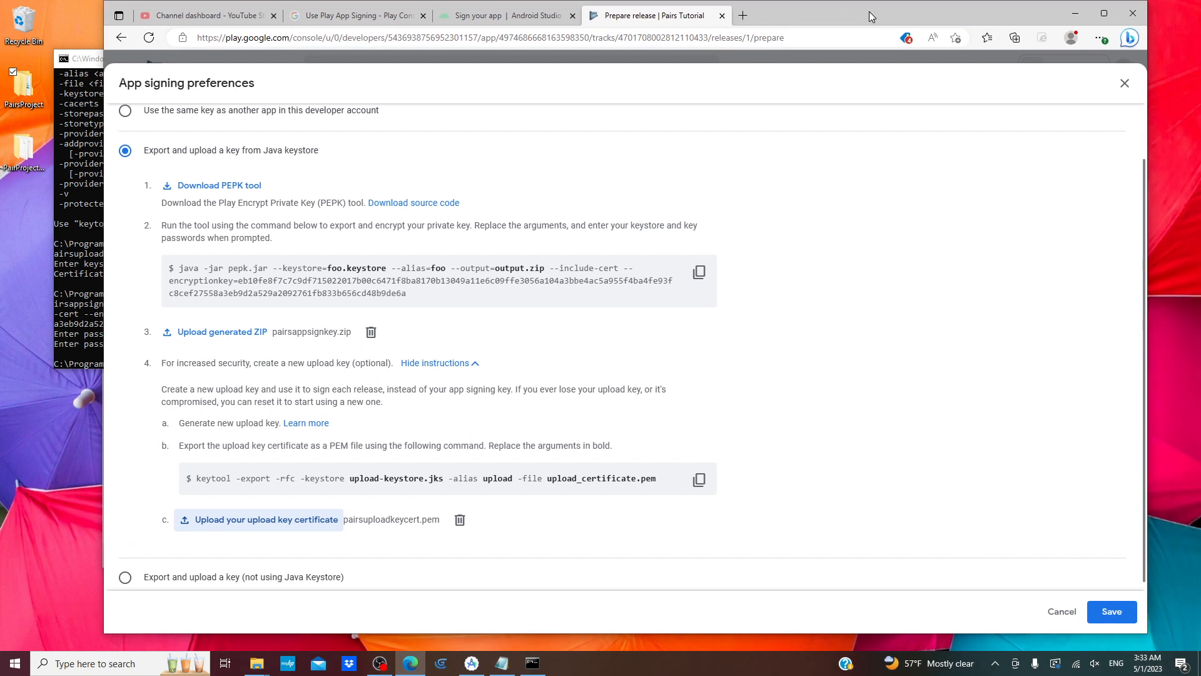
- Save the signing preferences and drag app-release.aab into the internal release's App bundles area
left_click(1106, 615)
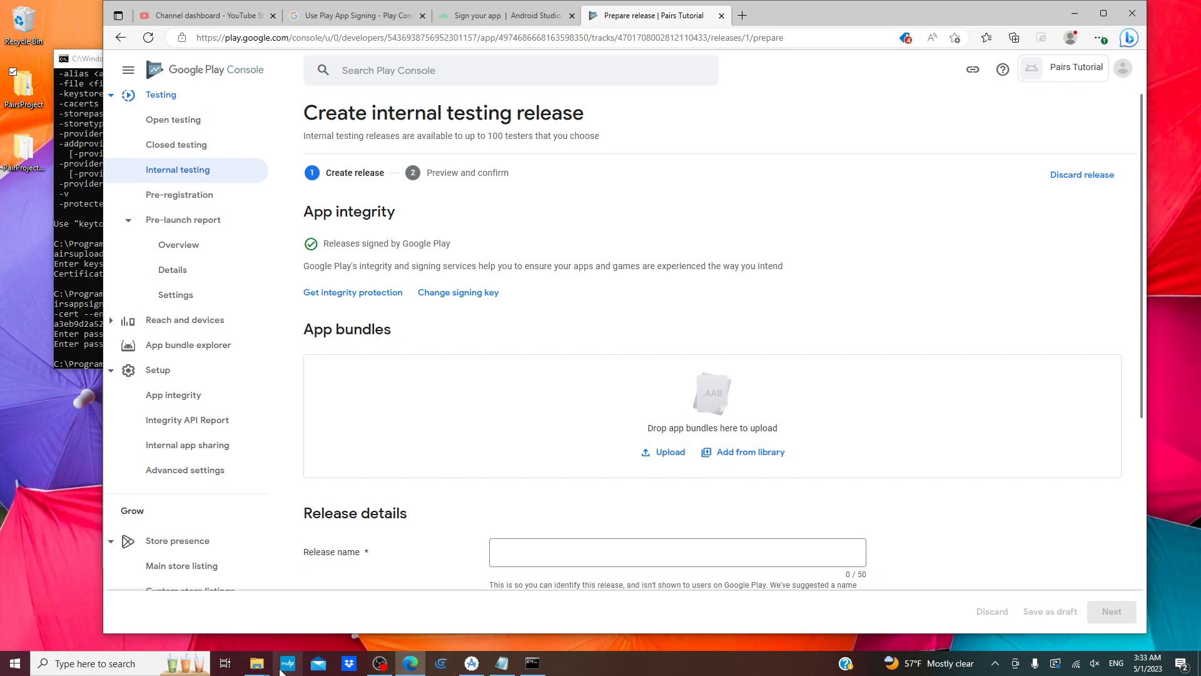
left_click(257, 664)
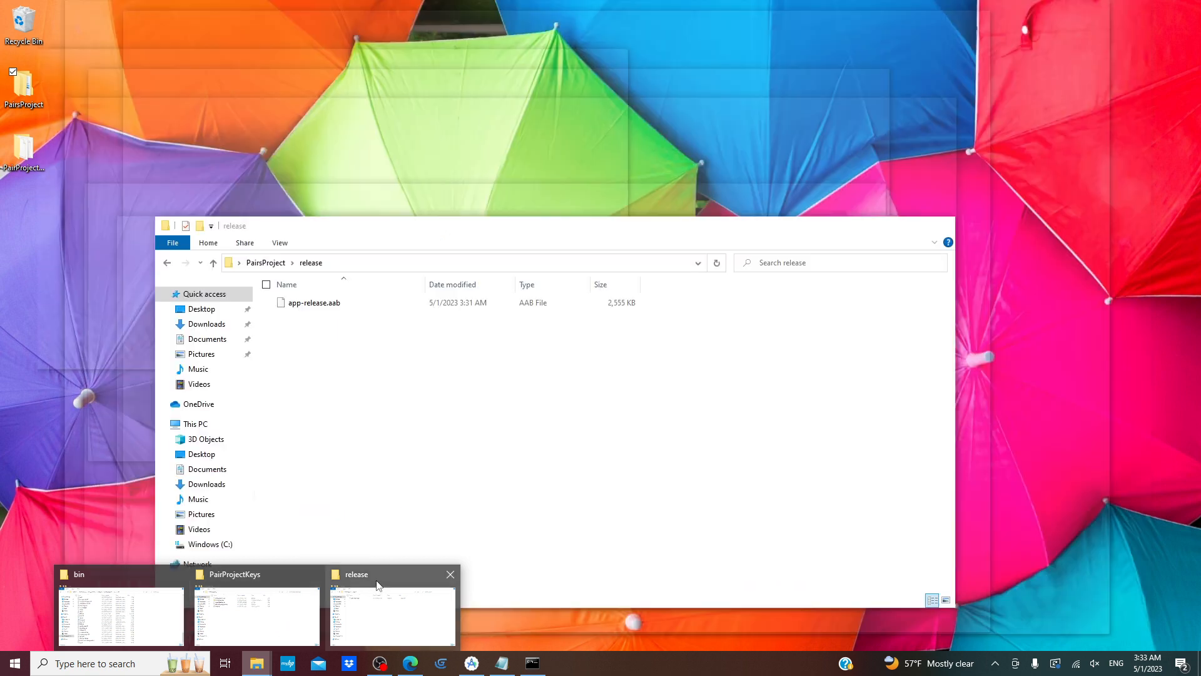
left_click(389, 579)
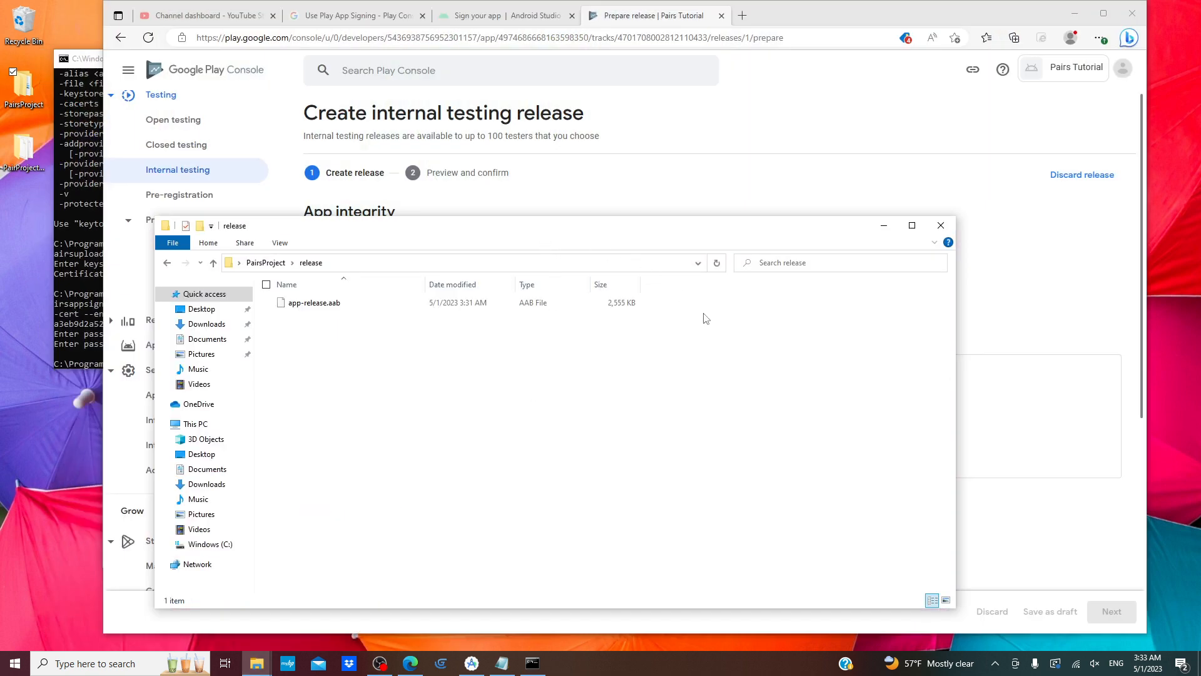
left_click_drag(639, 216, 759, 308)
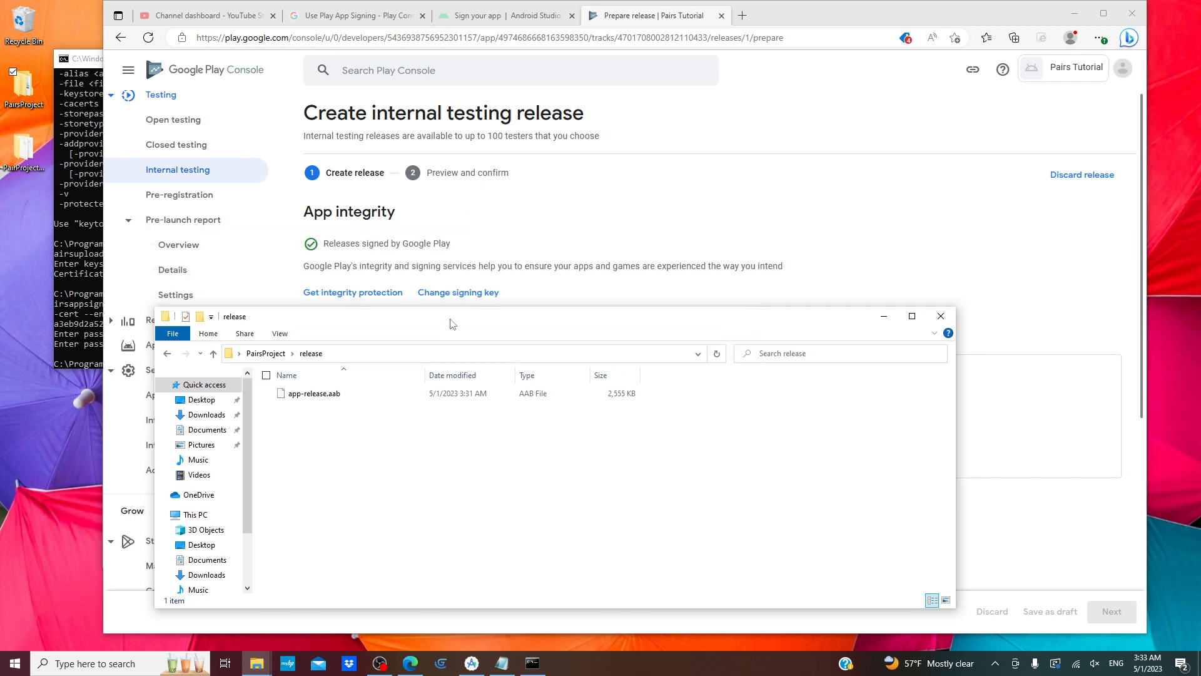
left_click_drag(452, 322, 641, 473)
left_click_drag(505, 546, 501, 419)
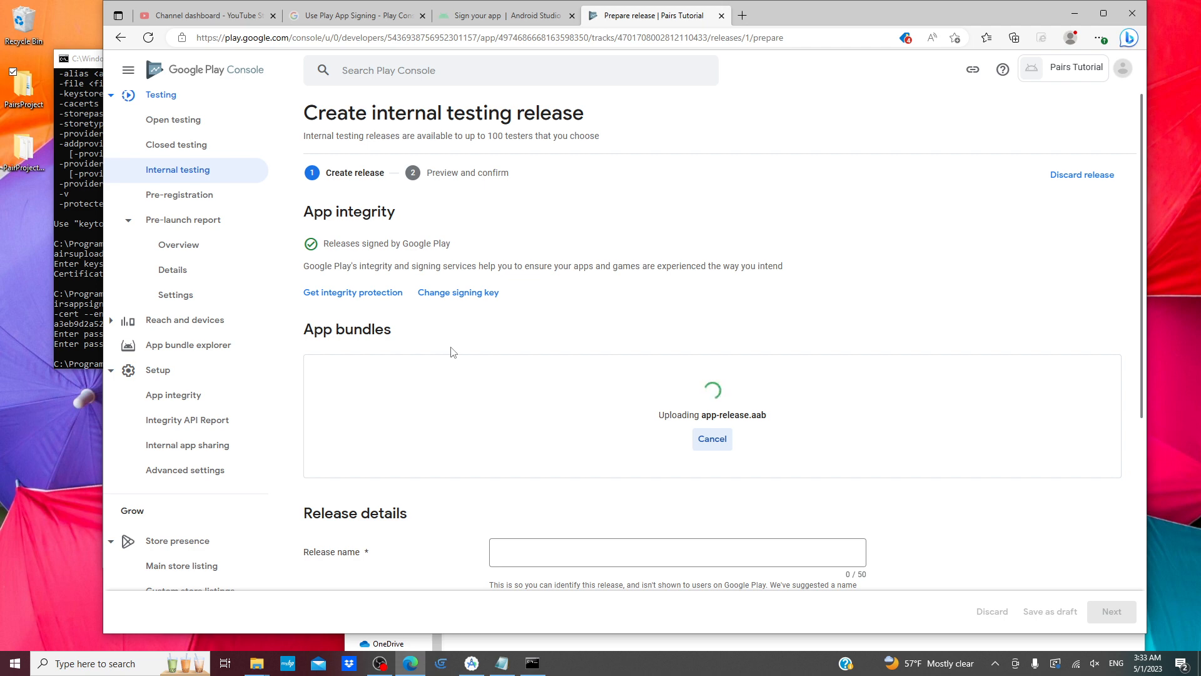
- Save release 10000 (1.0.0) as a draft and continue to Preview and confirm
scroll(849, 464, "down", 2)
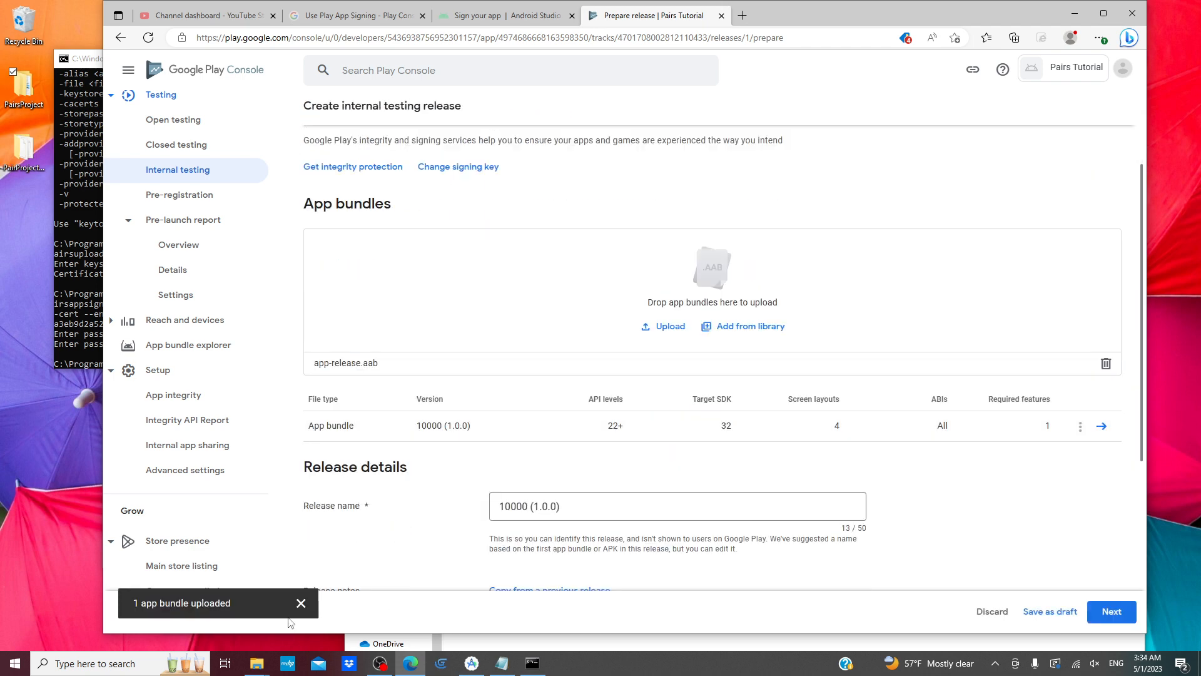
left_click(1038, 616)
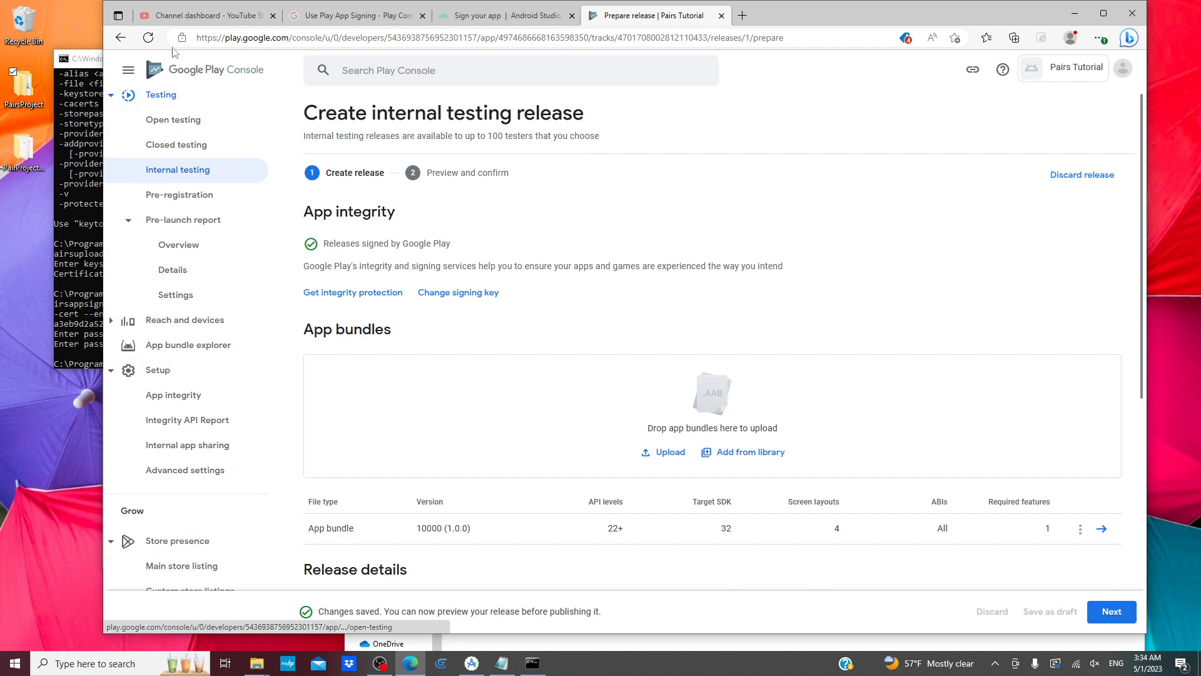
left_click(1111, 613)
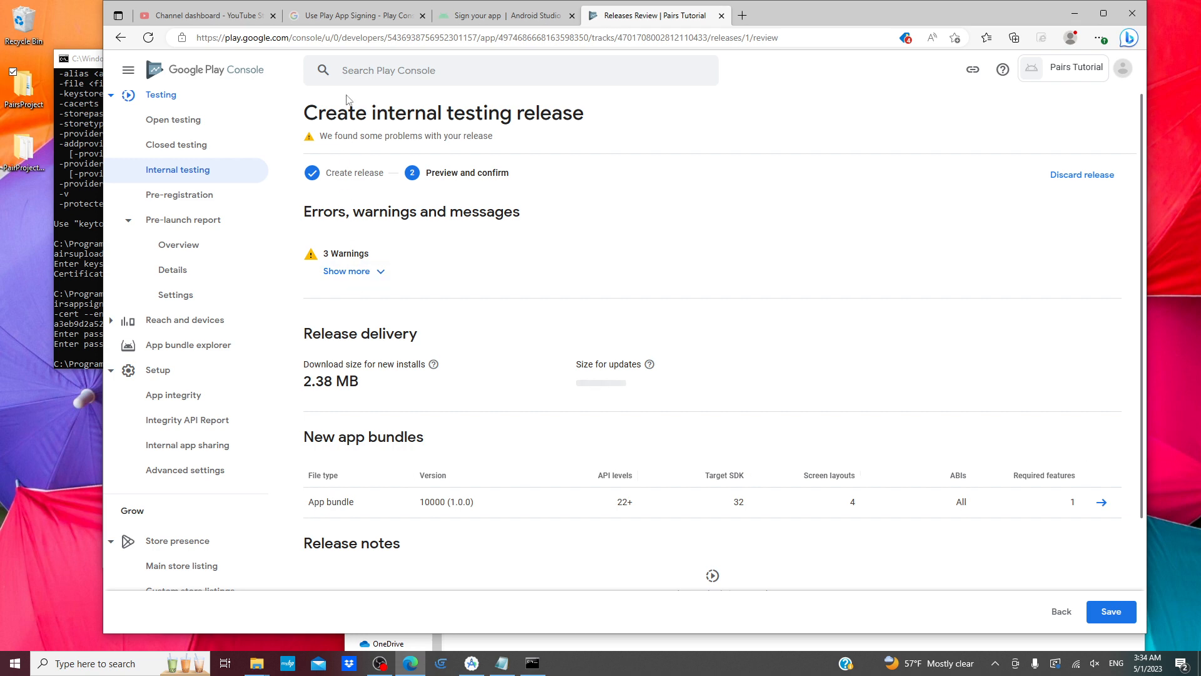
- Expand and review the 3 warnings, then save release 10000 (1.0.0) for internal testers
left_click(348, 271)
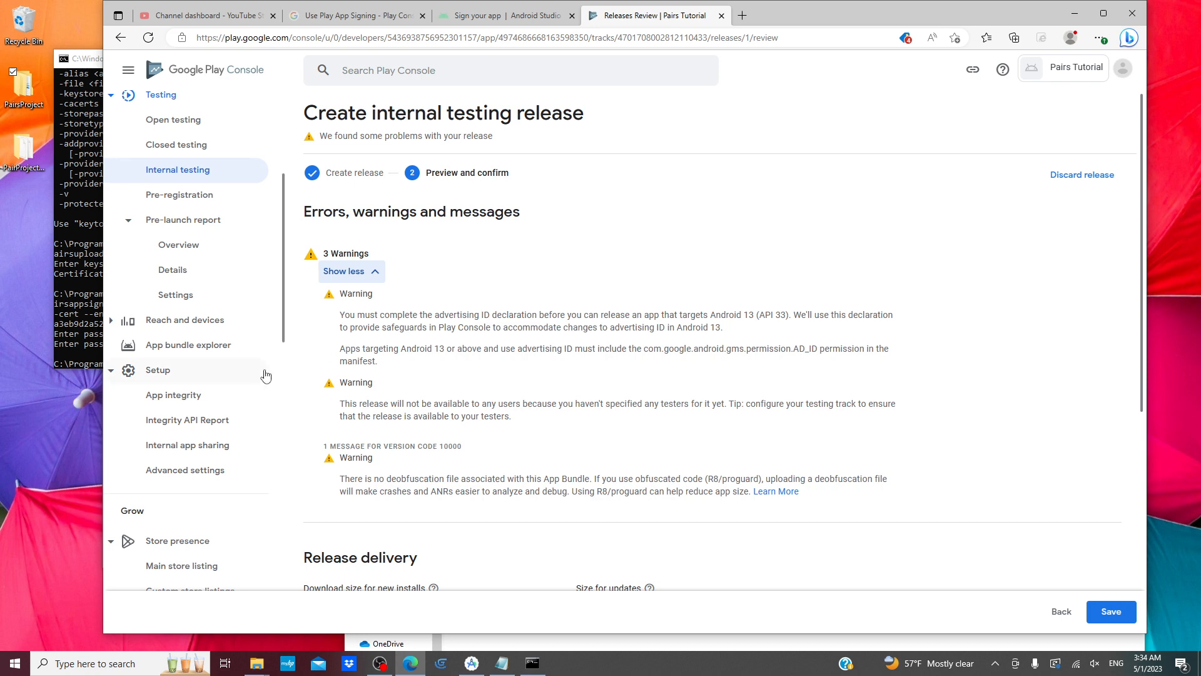
scroll(262, 374, "down", 3)
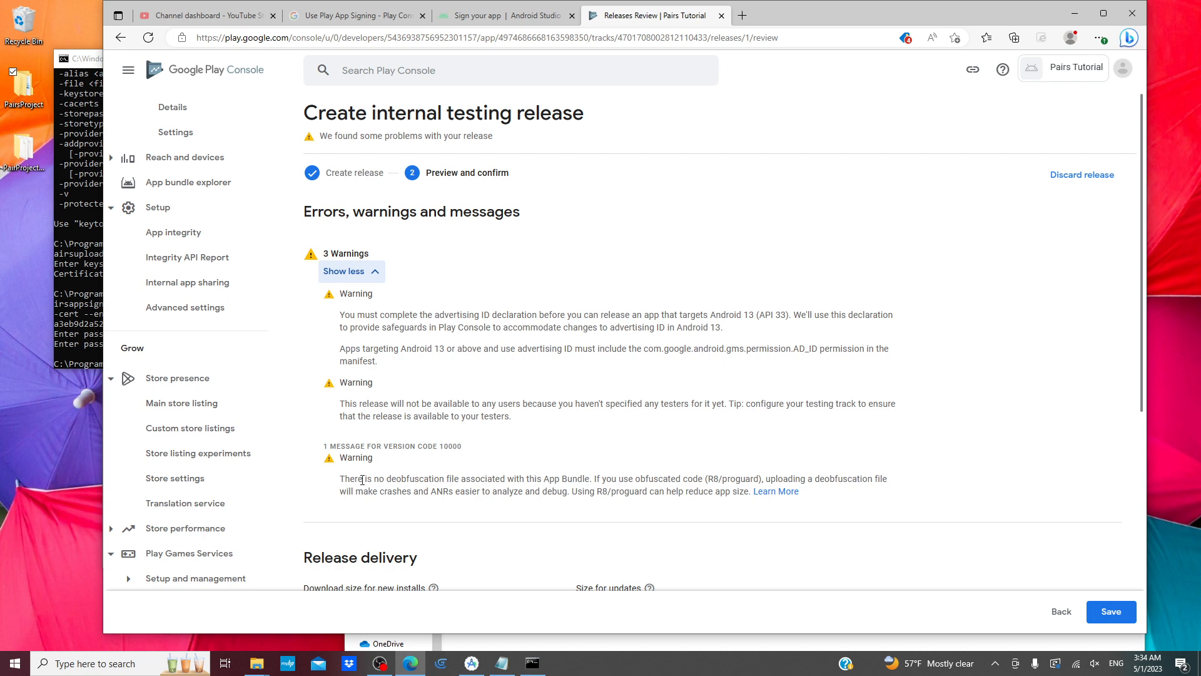
scroll(423, 475, "down", 4)
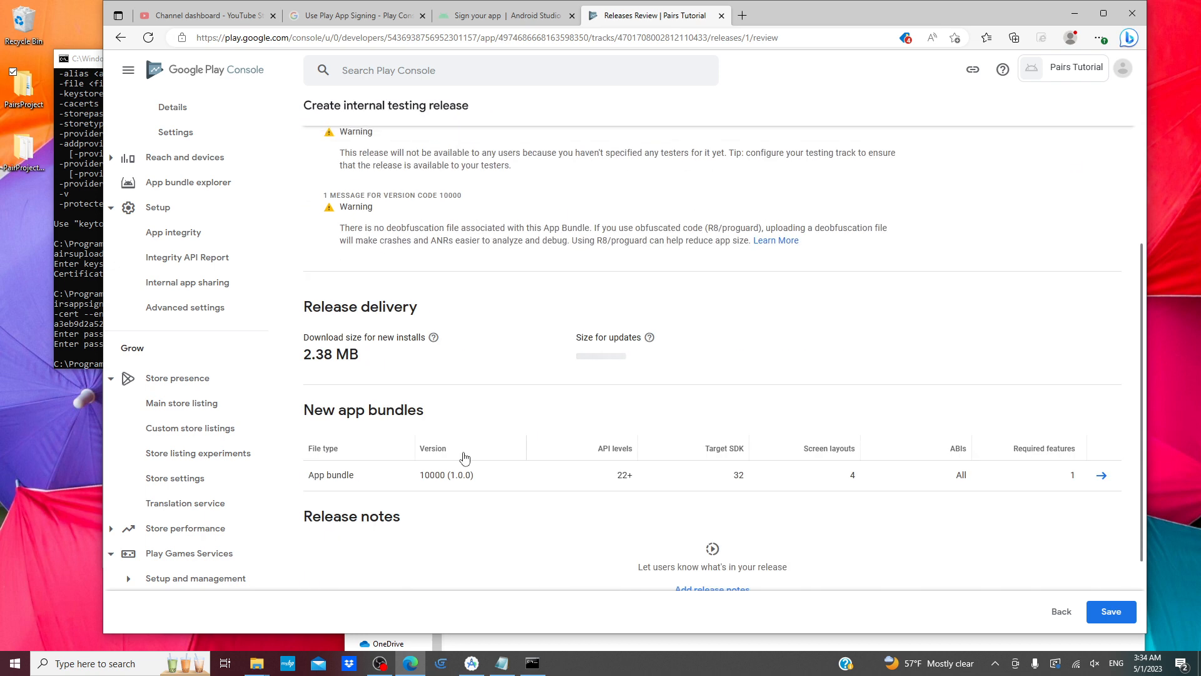
scroll(581, 399, "up", 4)
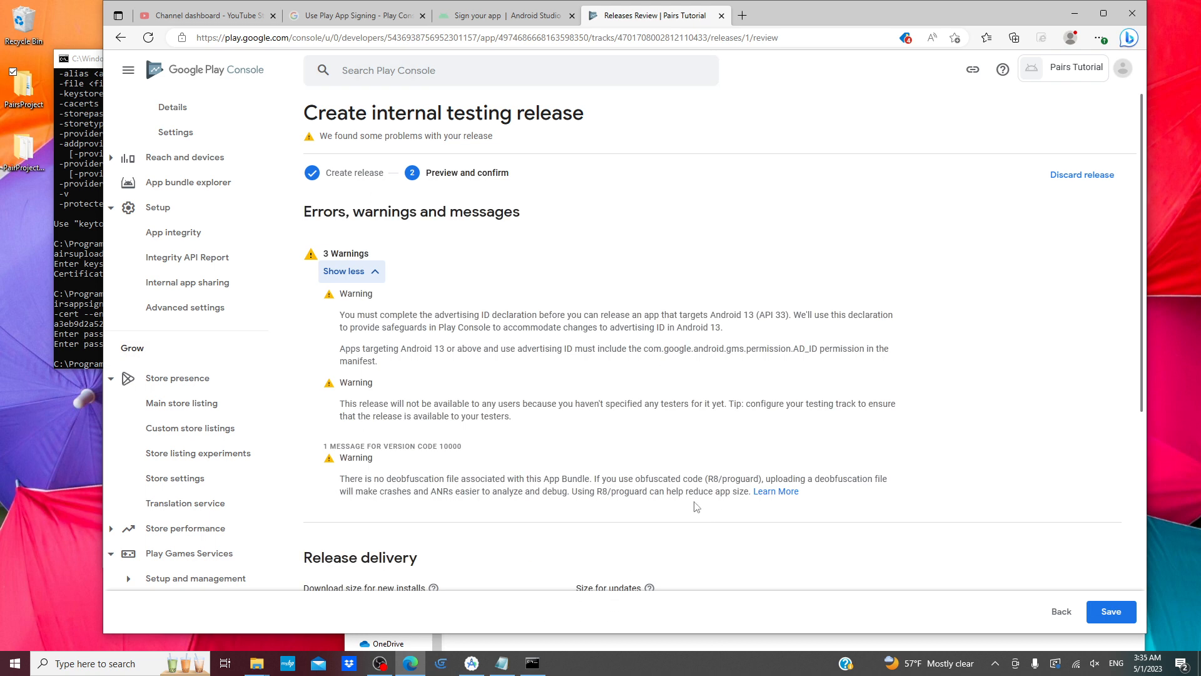
scroll(454, 328, "down", 1)
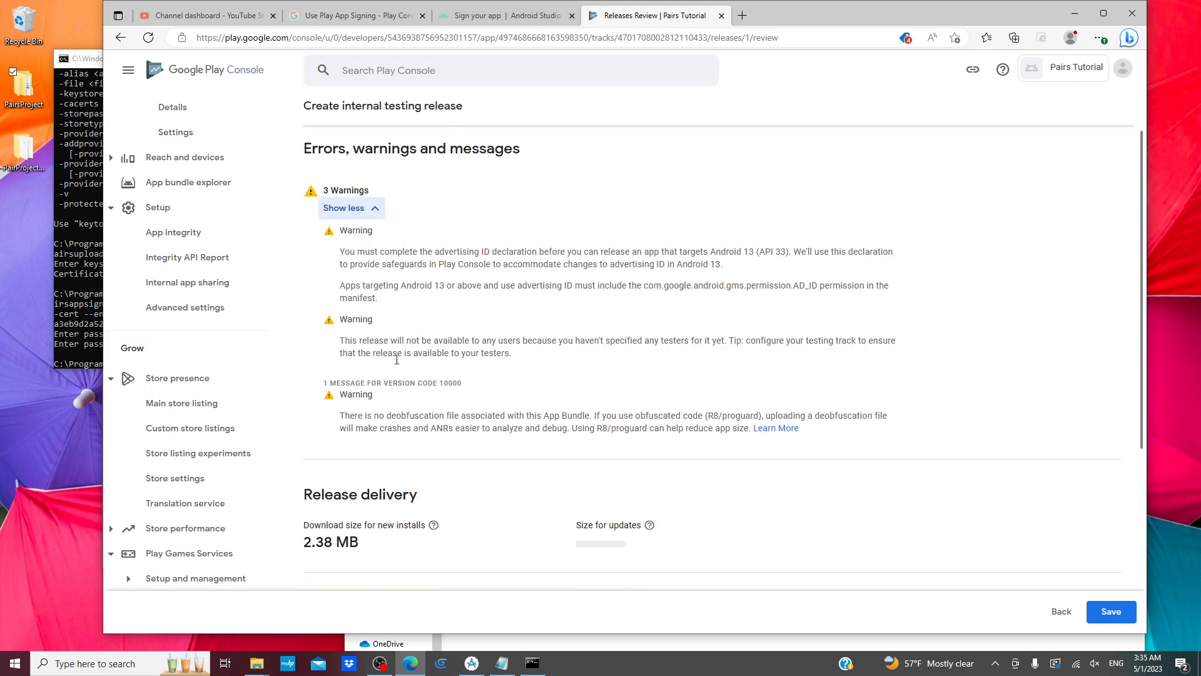
scroll(206, 448, "up", 3)
scroll(211, 448, "up", 4)
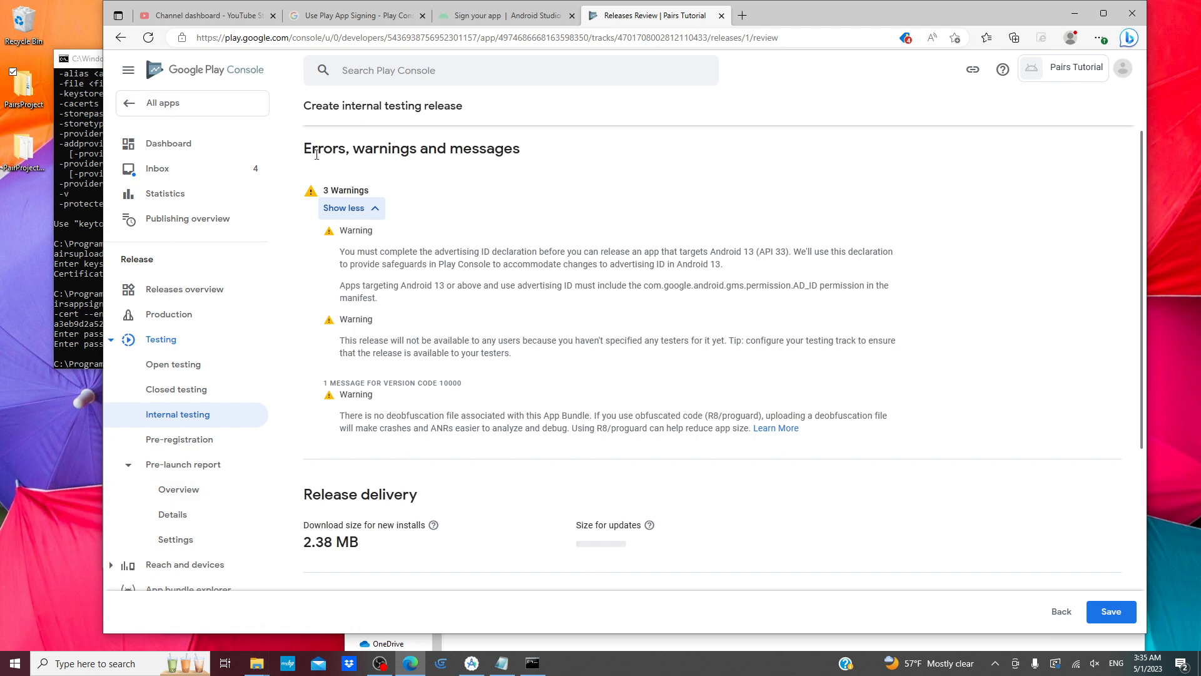
scroll(869, 386, "down", 4)
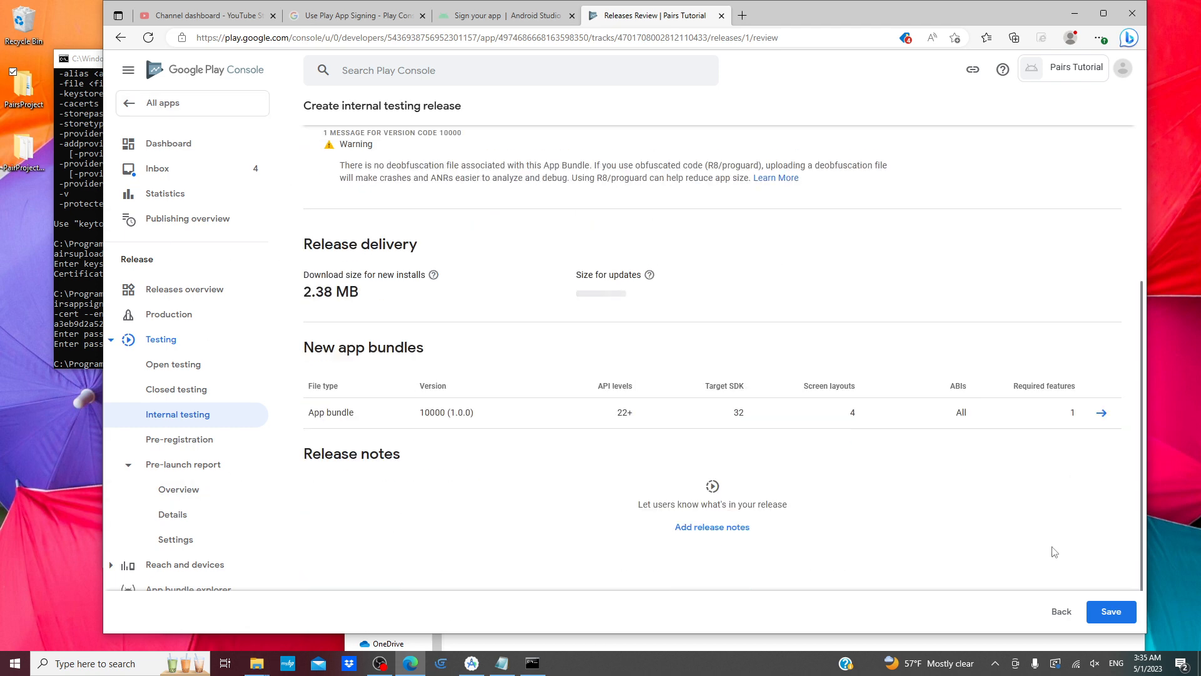
left_click(1107, 613)
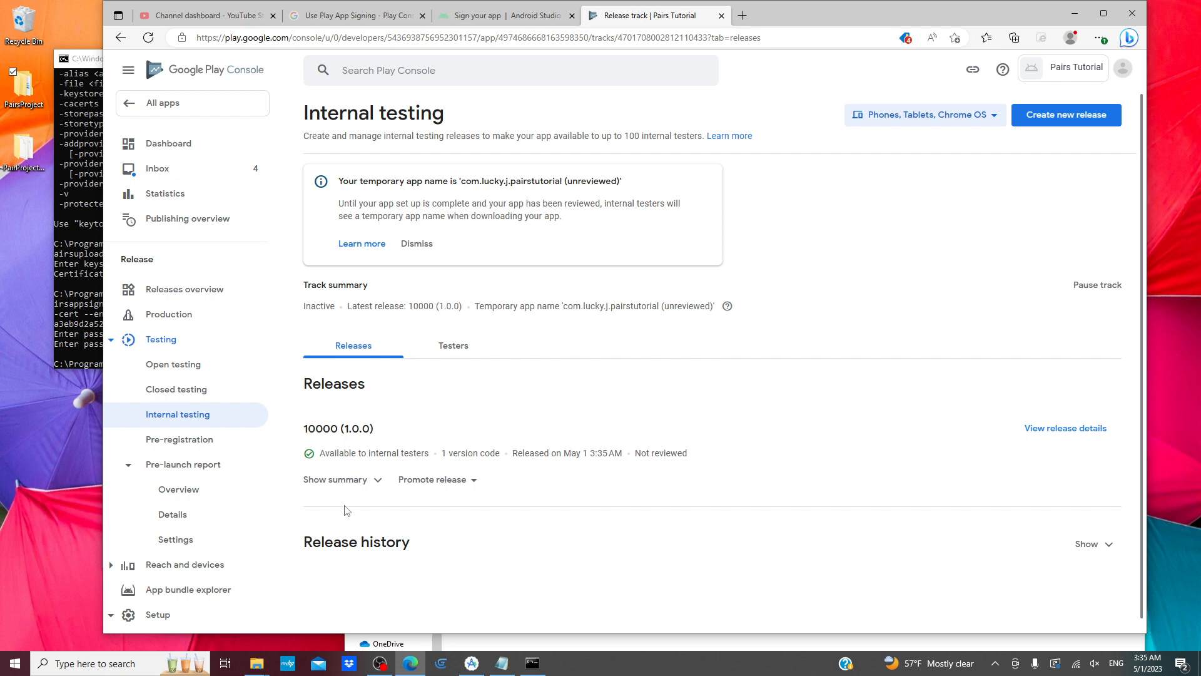
- Check that release 10000 (1.0.0) is available to testers, then view the Internal testing track page
scroll(477, 473, "down", 1)
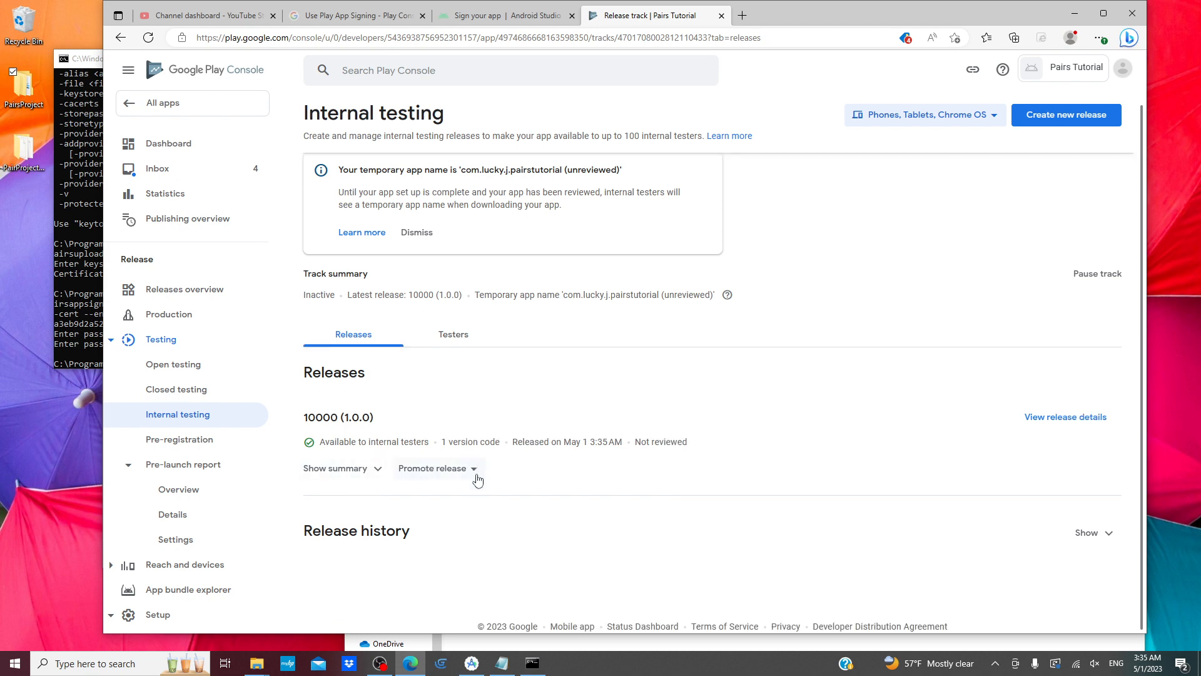
scroll(476, 476, "up", 1)
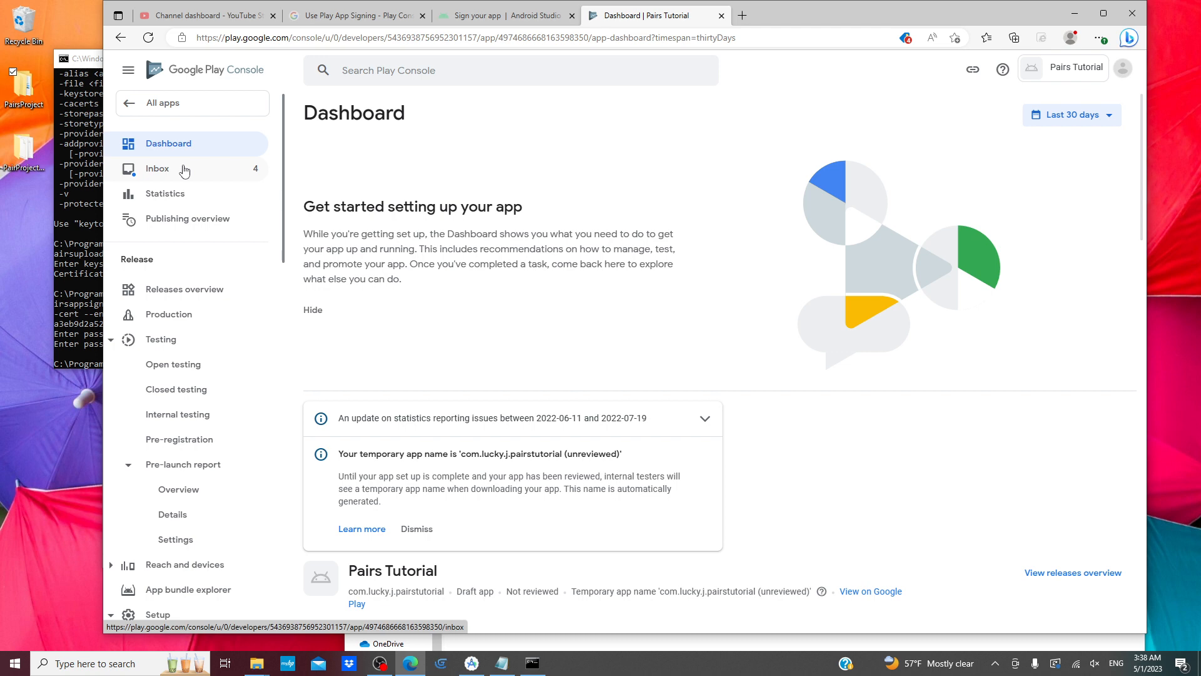
left_click(214, 429)
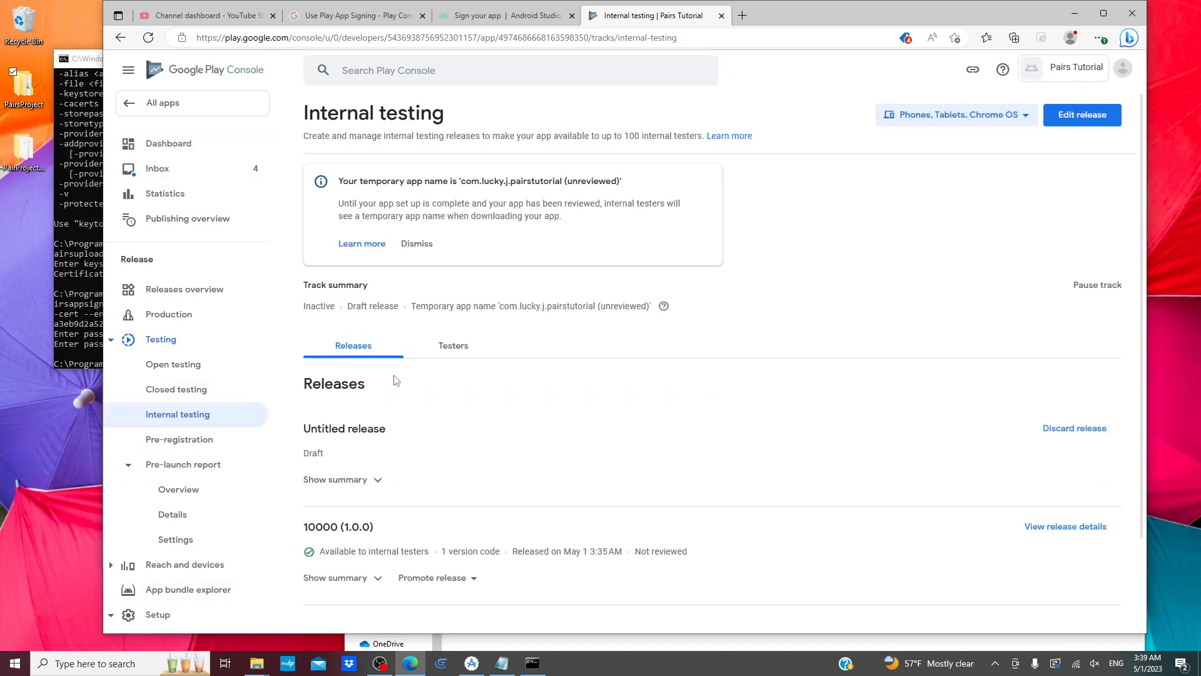
scroll(350, 488, "down", 2)
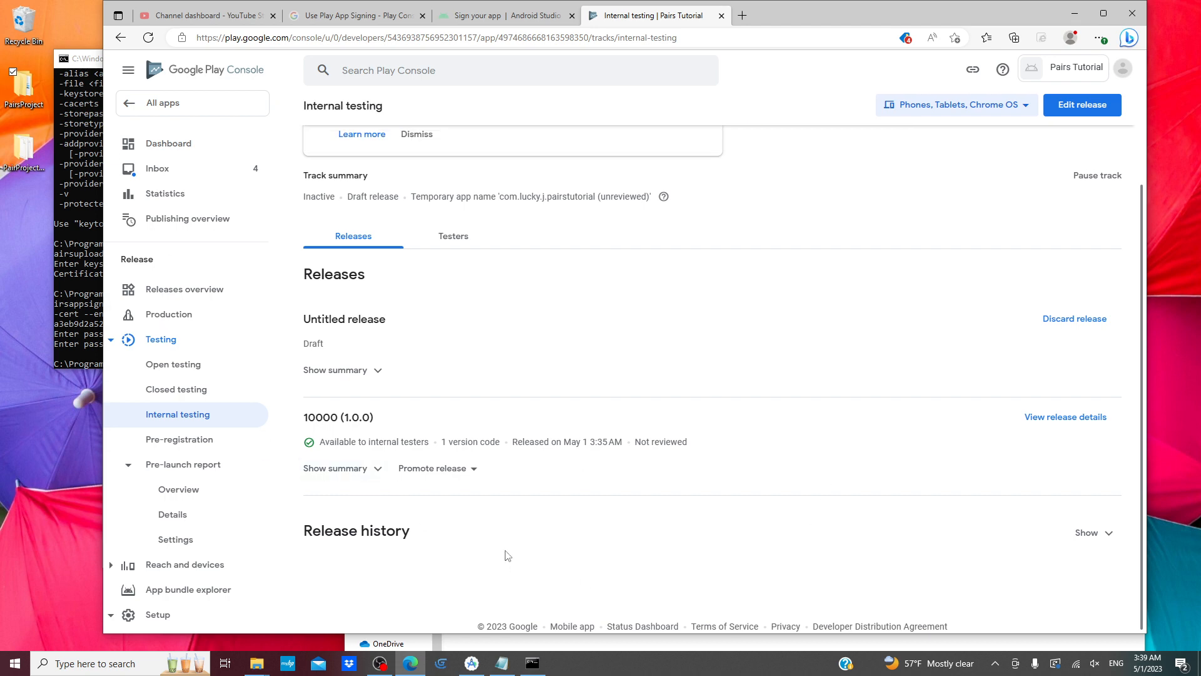
scroll(506, 555, "up", 2)
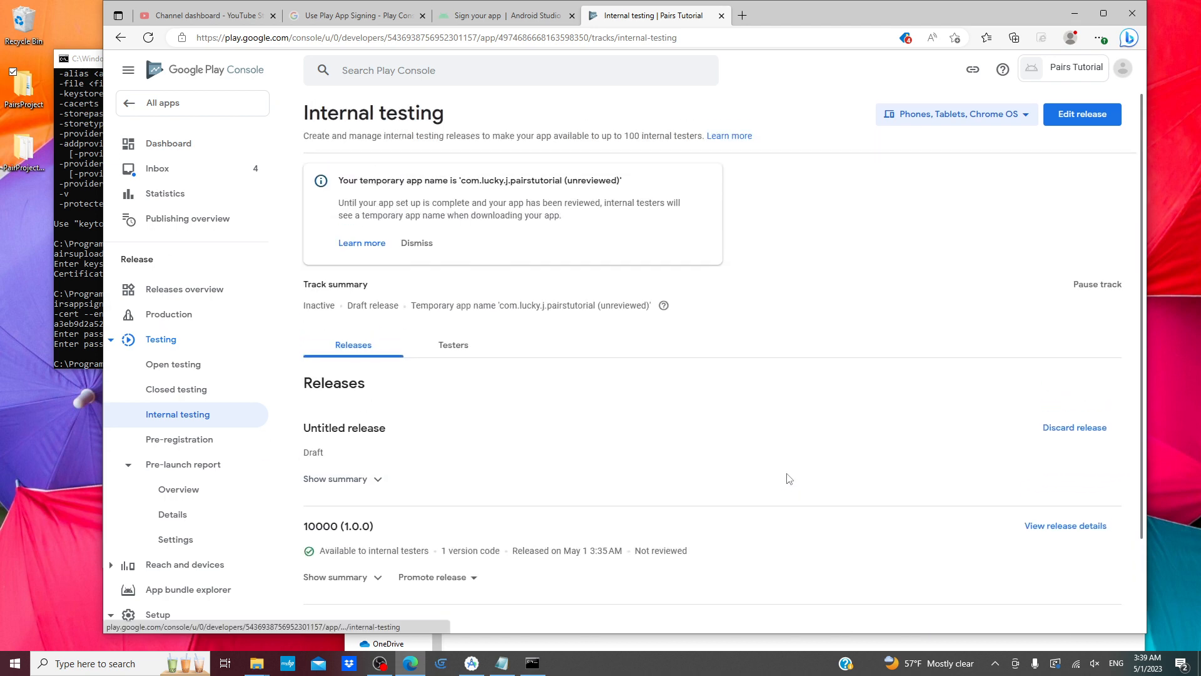
- Start editing the draft release, then open the PairsProject1.1.0\platforms\android project in Android Studio
left_click(1078, 124)
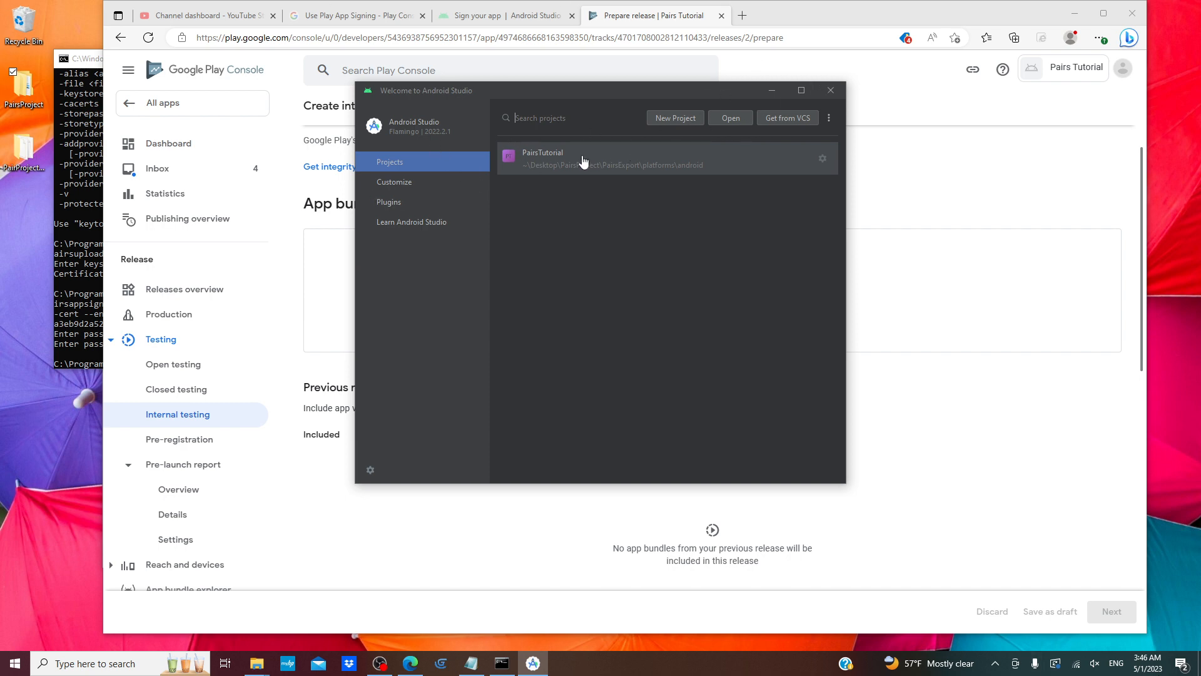
left_click(725, 118)
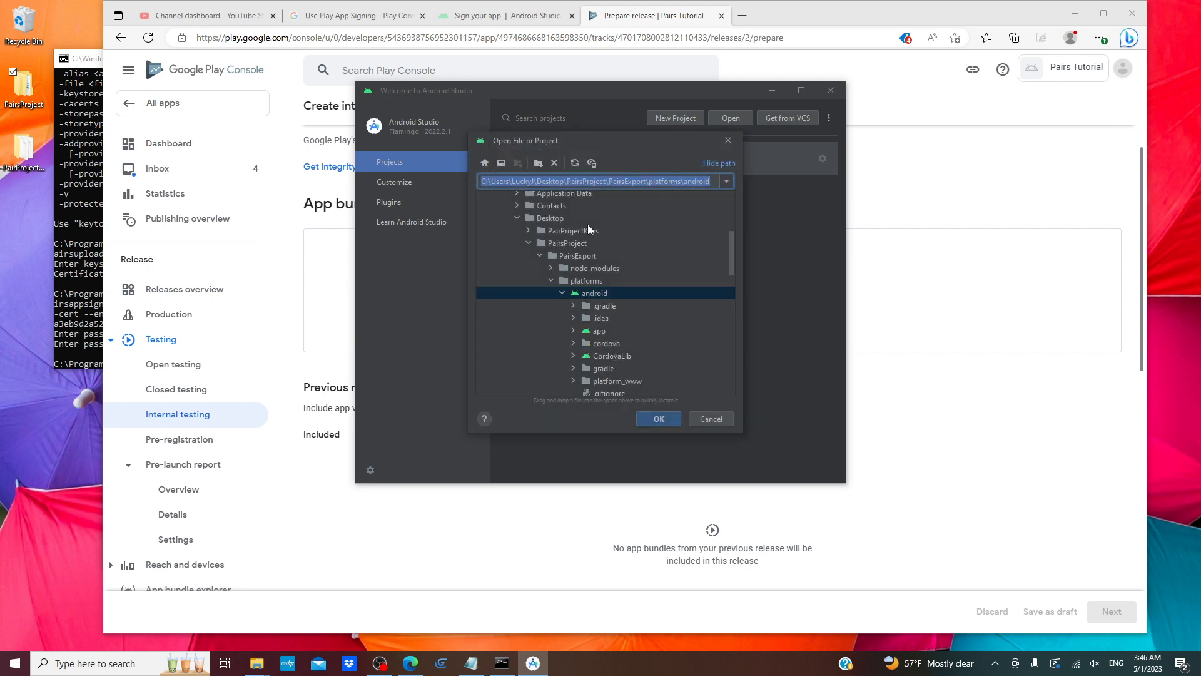
type("C:\\Users\\LuckyJ\\Desktop\\PairsProject\\PairsProject1.1.0\\platforms\\android")
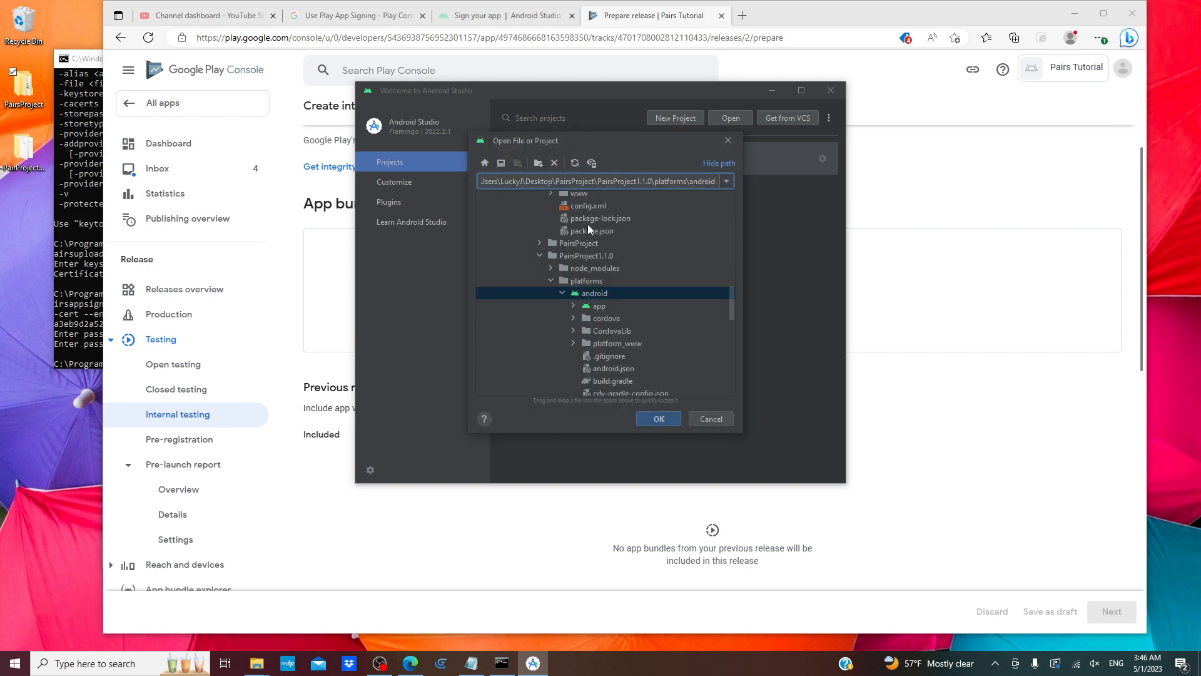
key("Return")
key("Return")
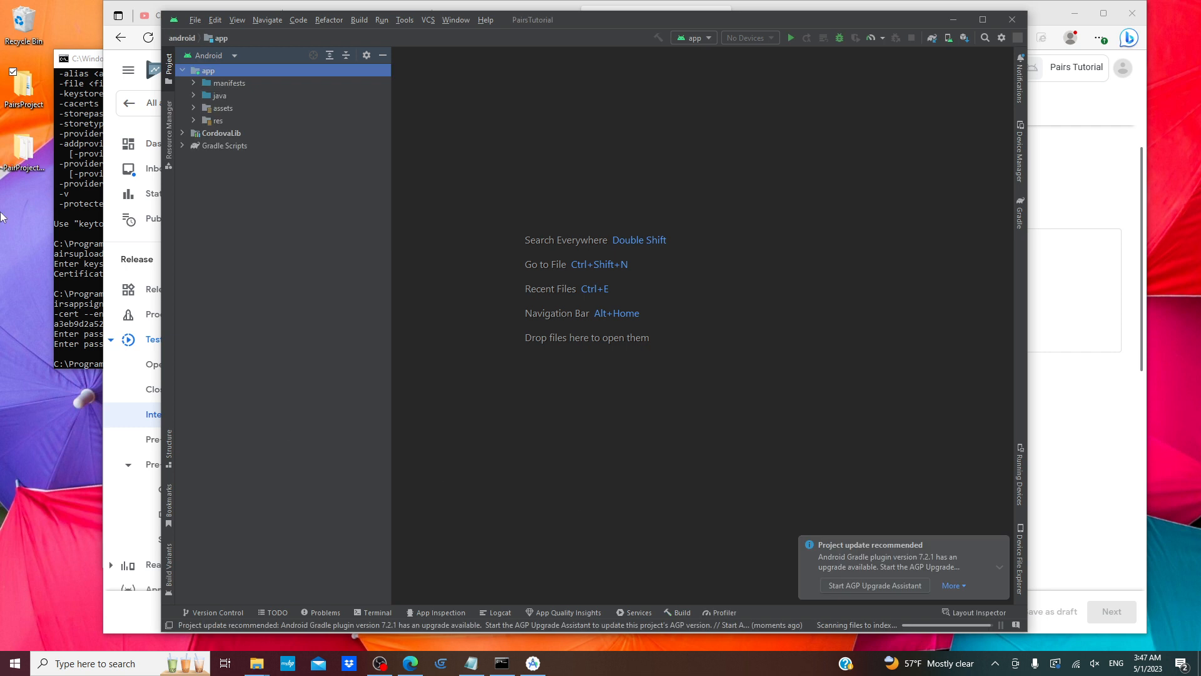
left_click(342, 21)
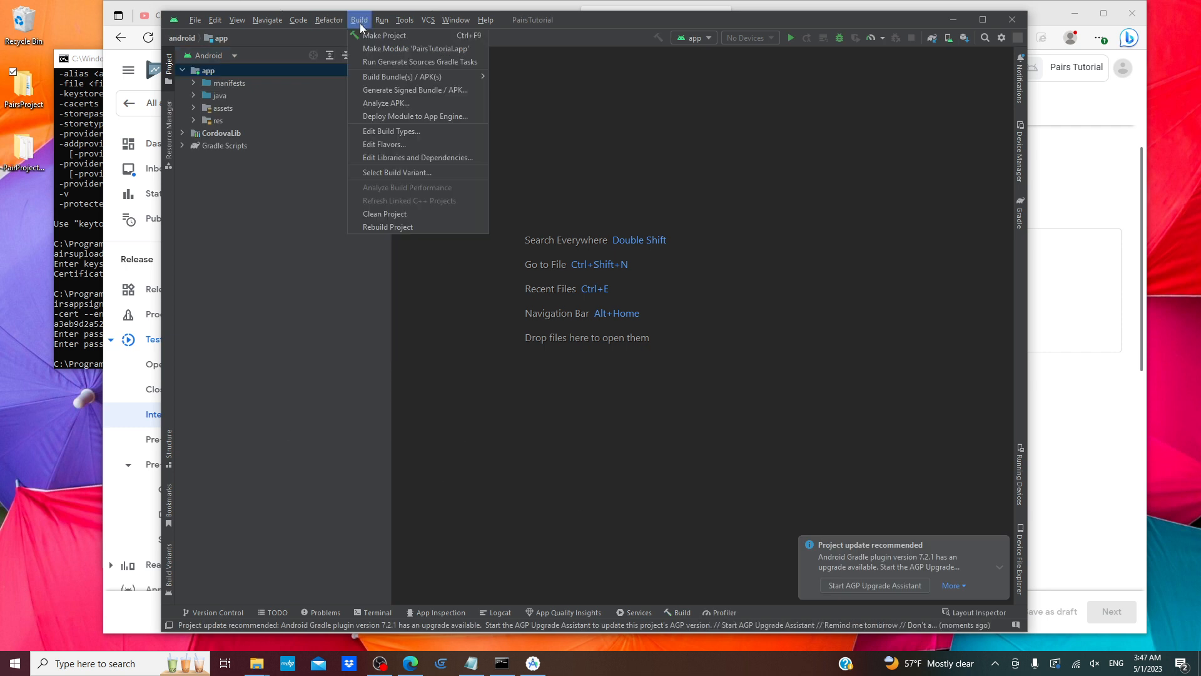
- Start a signed Android App Bundle and select the pairsuploadkey.jks keystore from PairProjectKeys
left_click(385, 92)
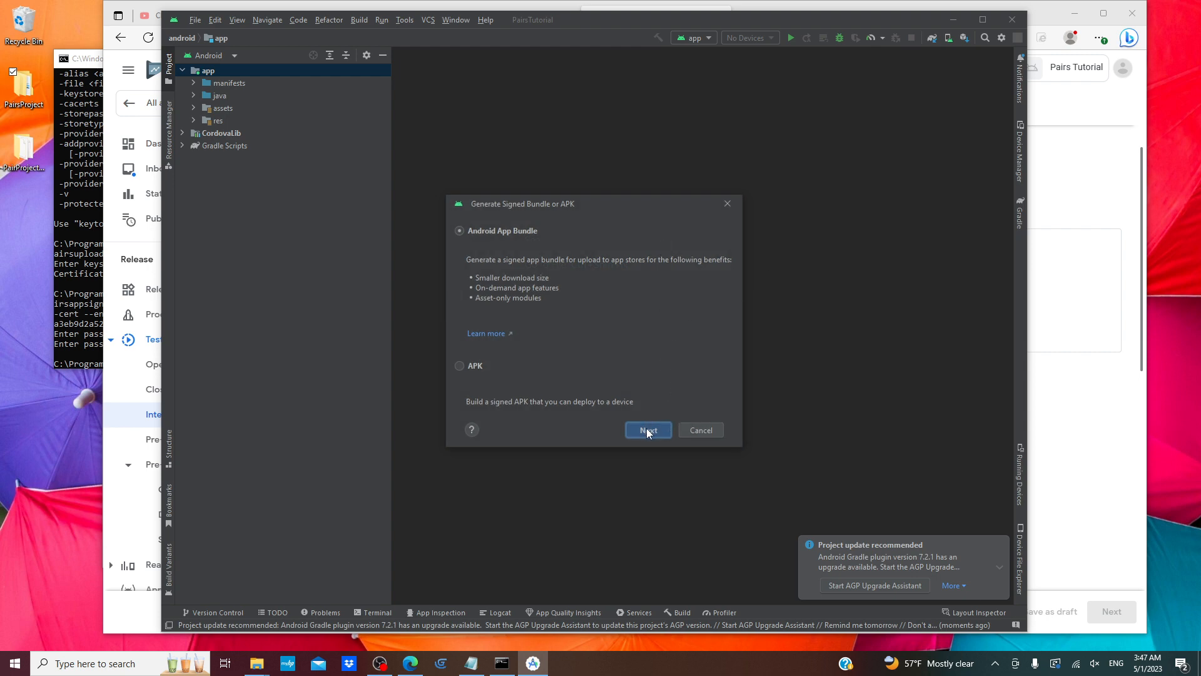
left_click(647, 430)
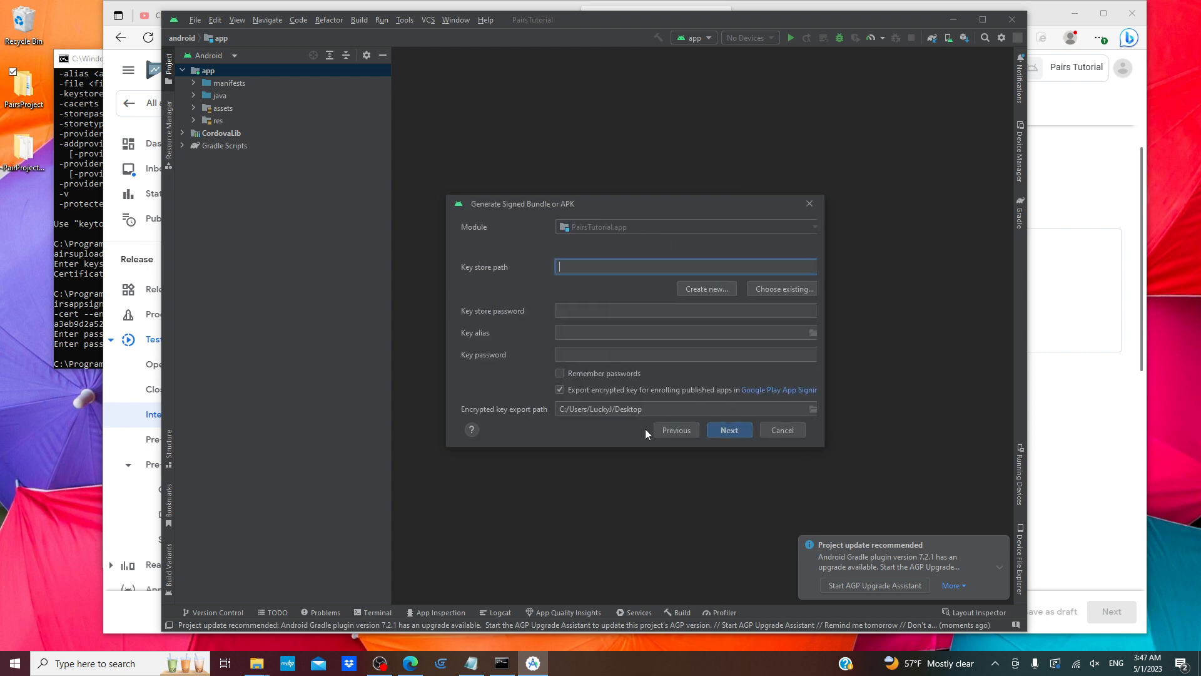
left_click(767, 288)
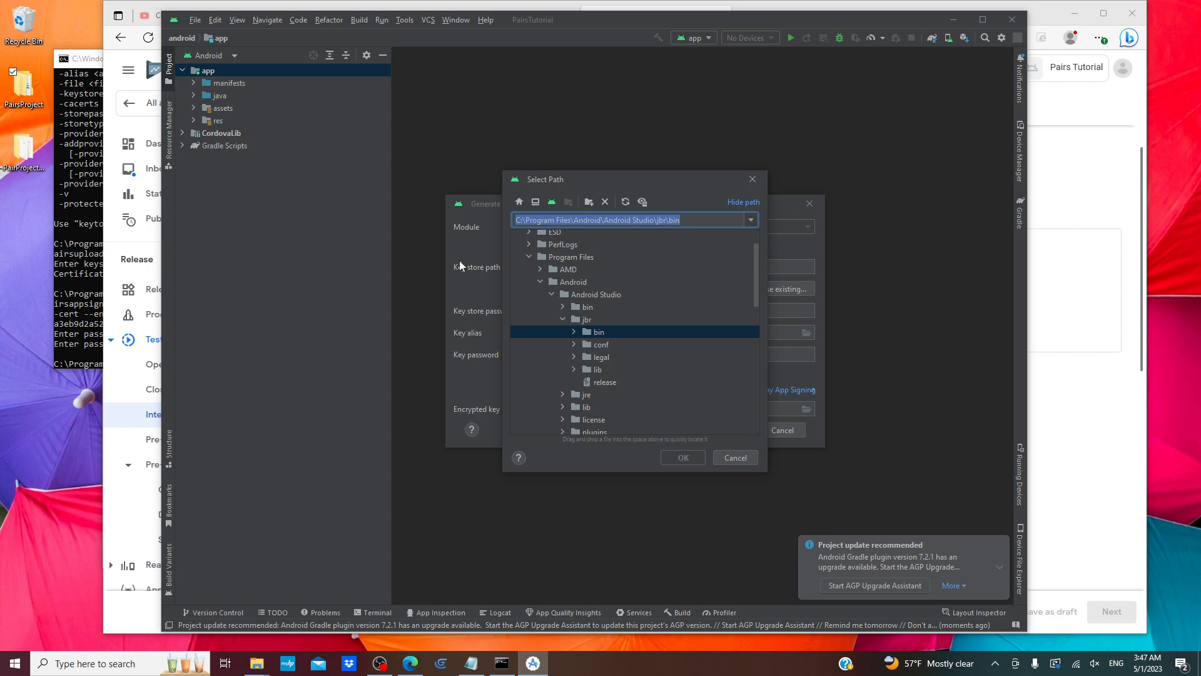
double_click(23, 150)
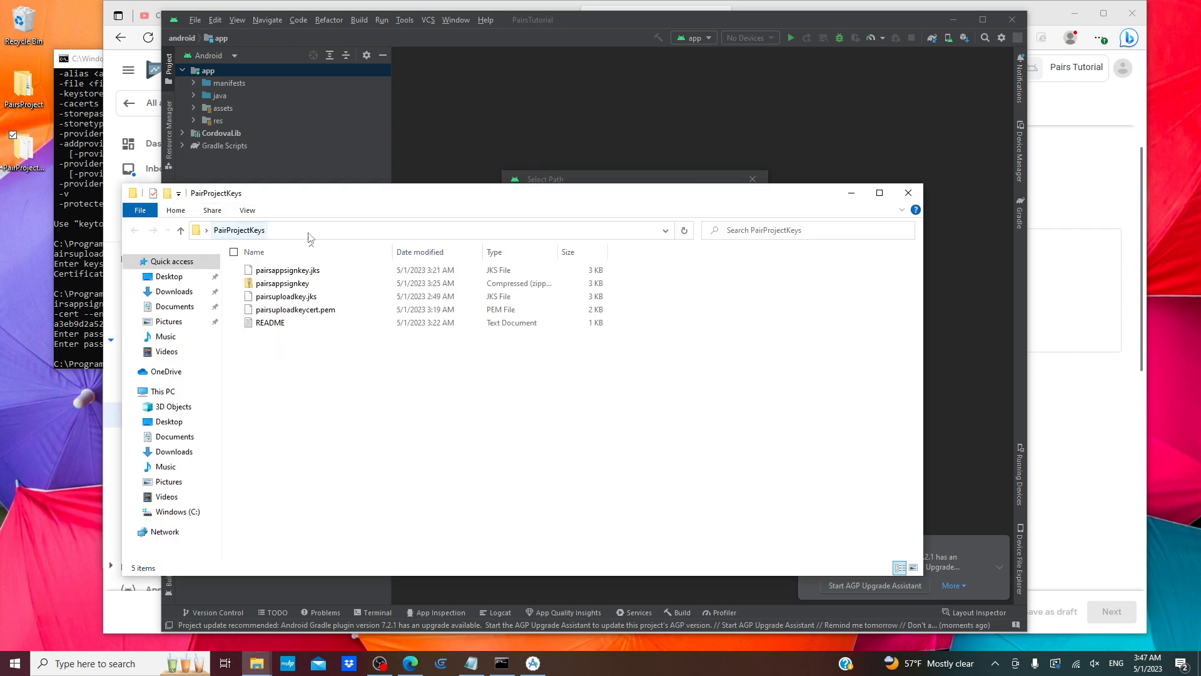
left_click(317, 230)
key("ctrl+c")
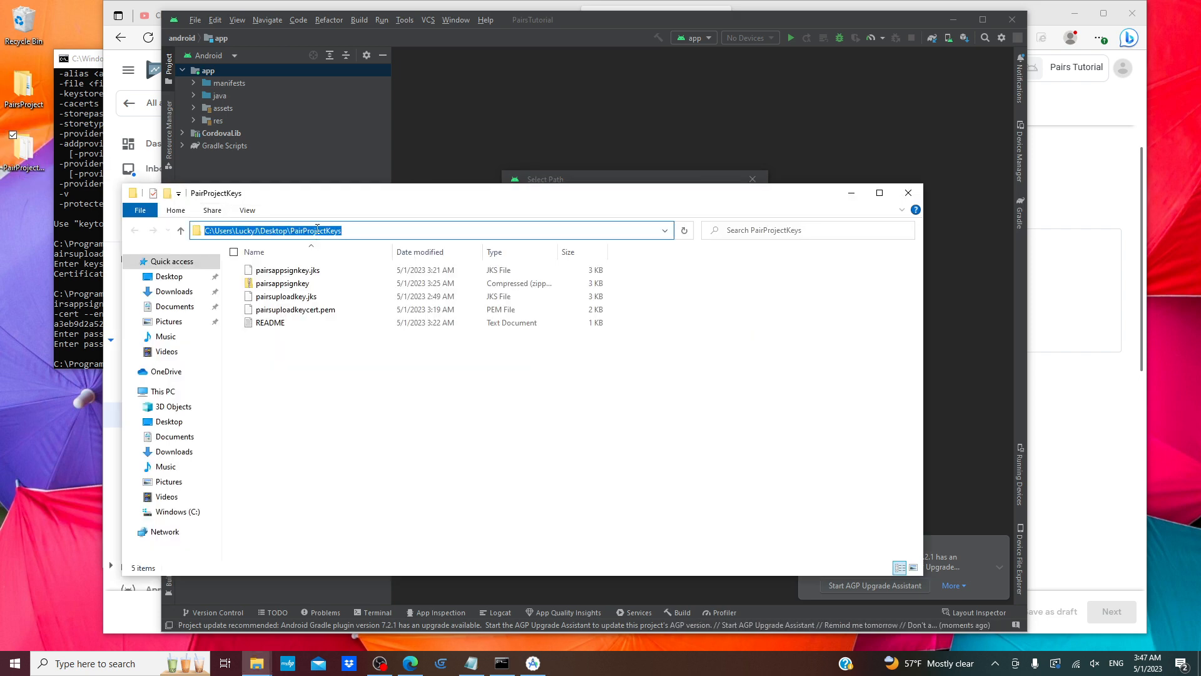
left_click(598, 180)
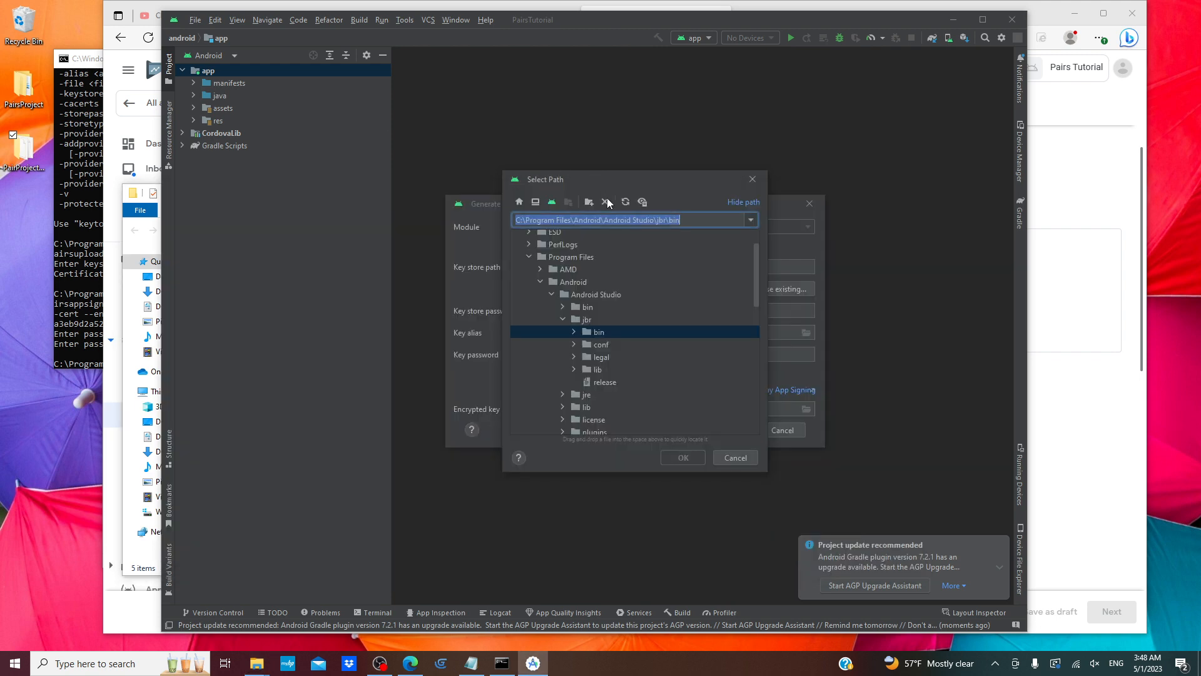
key("ctrl+v")
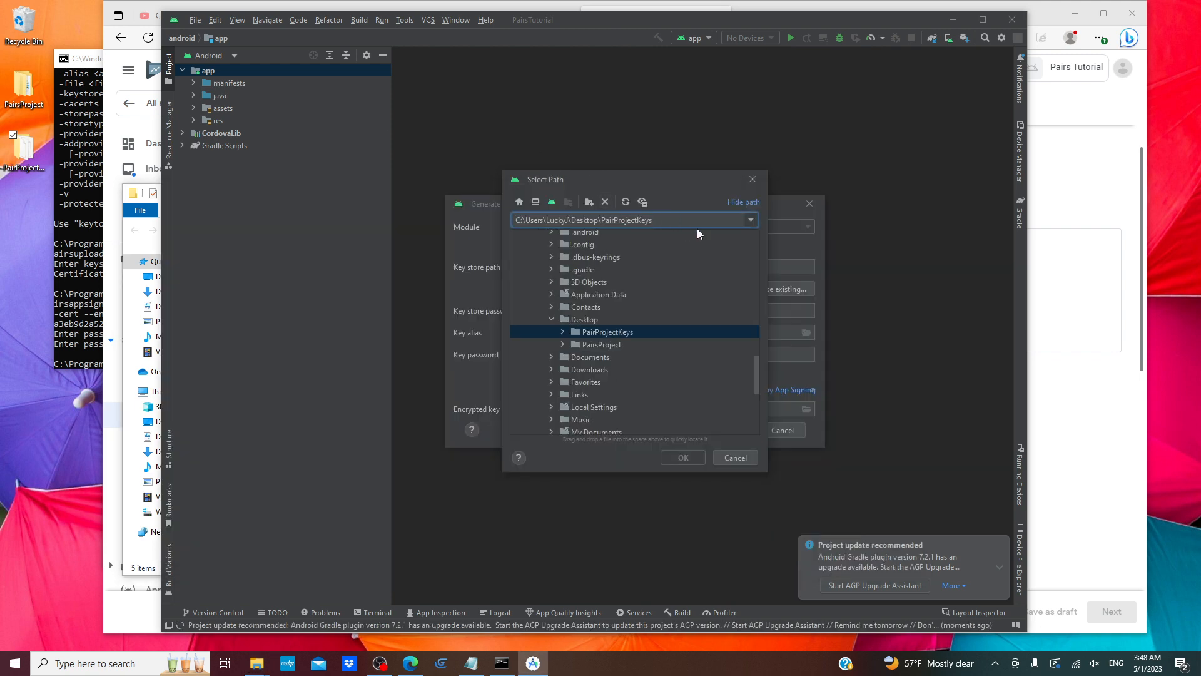
left_click(562, 333)
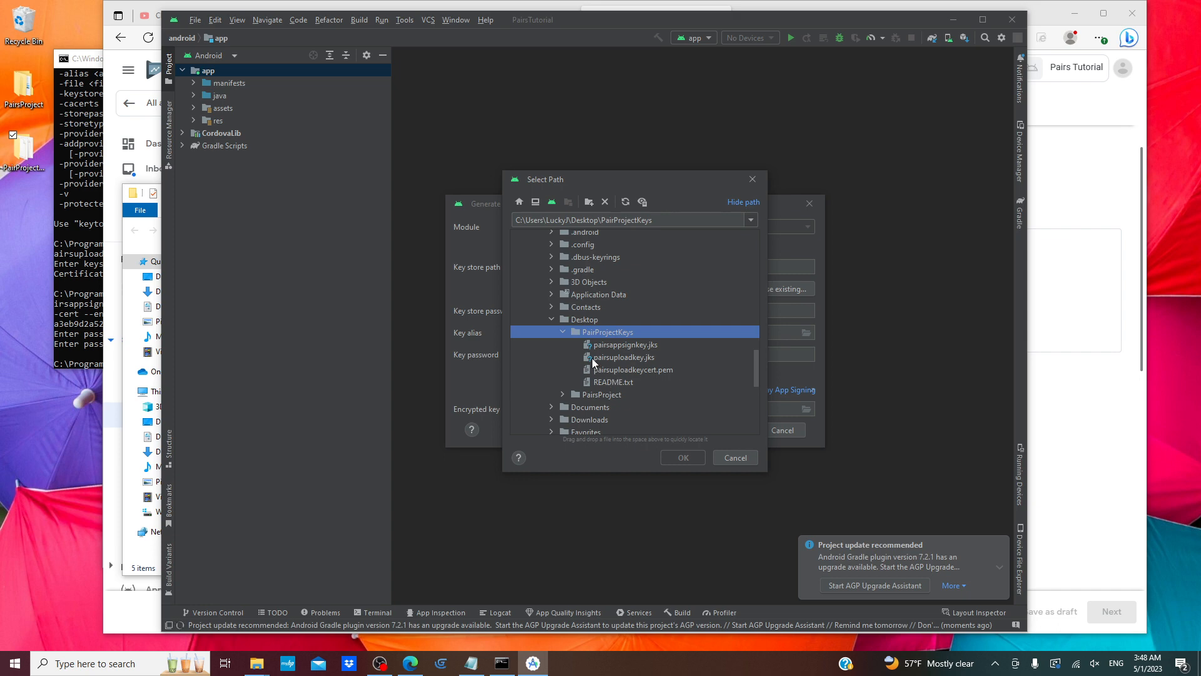
left_click(614, 359)
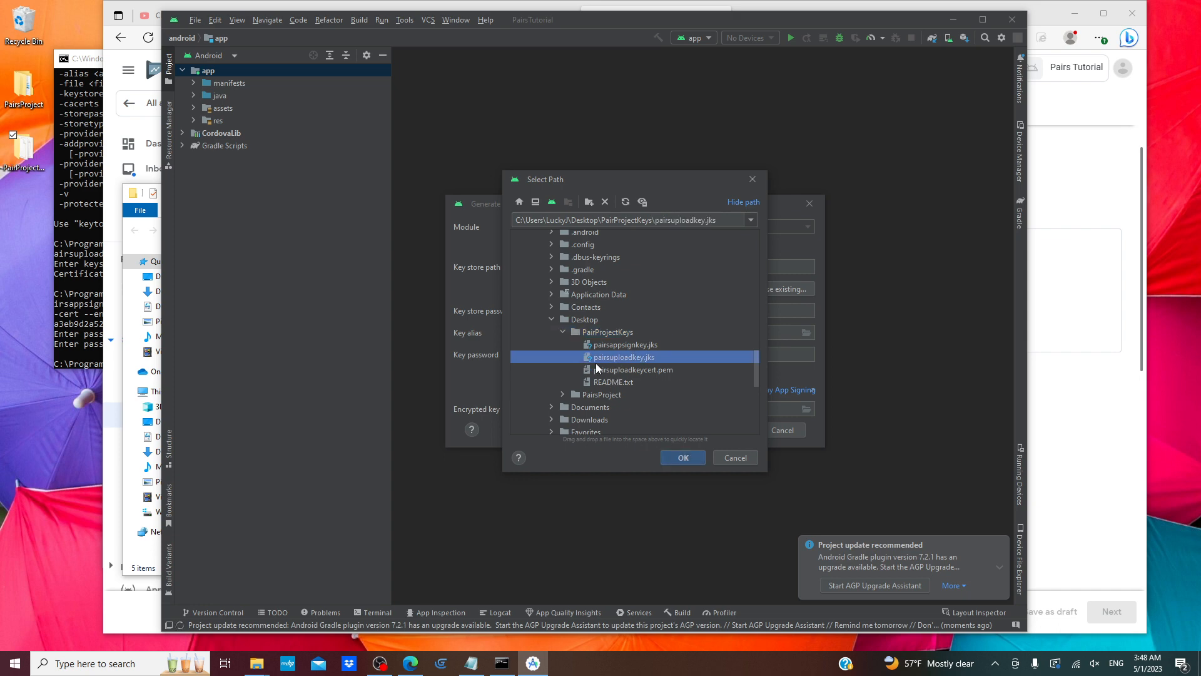
left_click(682, 457)
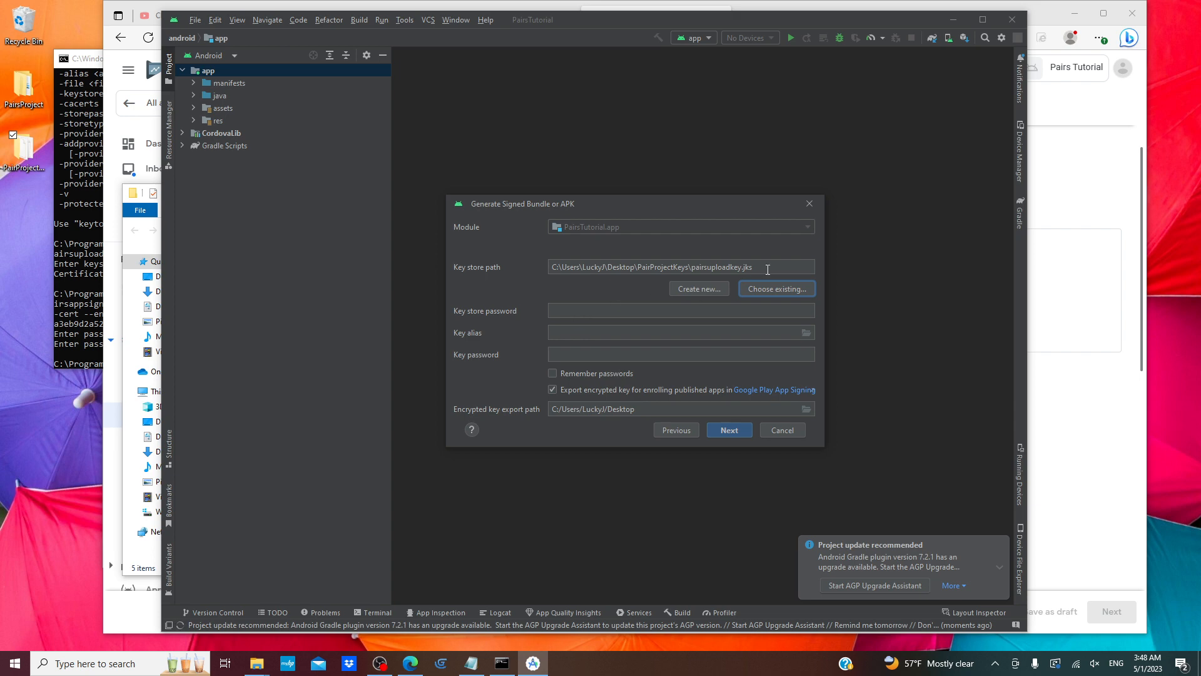
- Enter the key store password, pairsuploadkey alias and key password, and disable encrypted key export
left_click(638, 310)
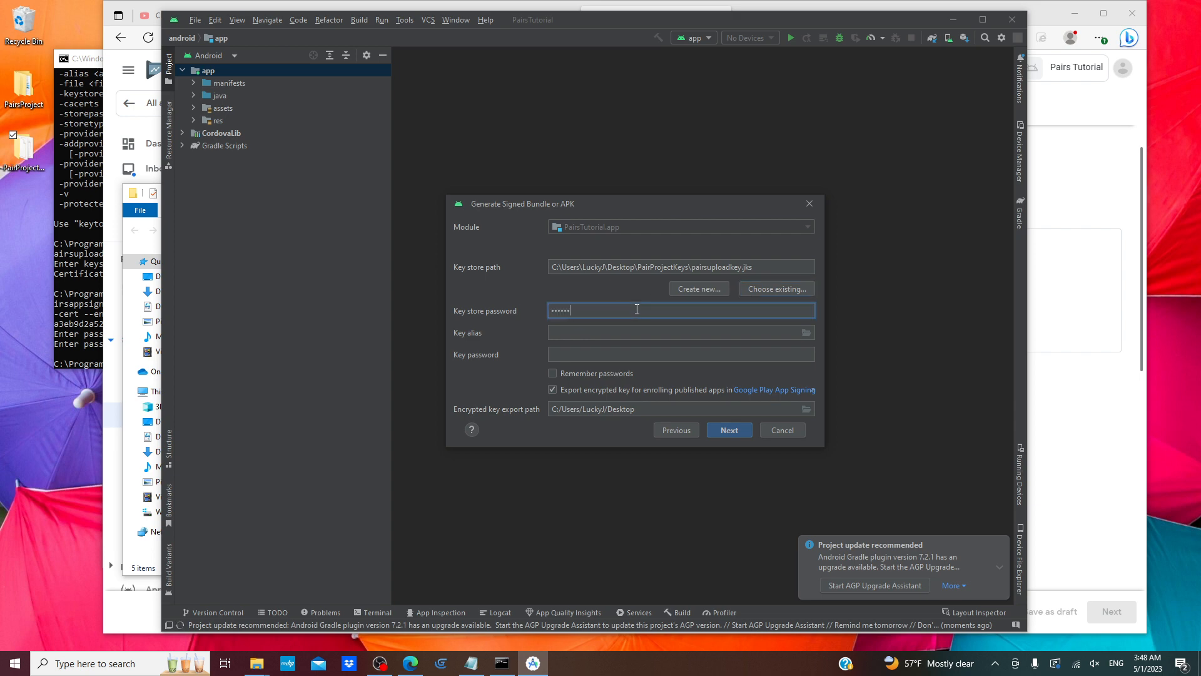
left_click(623, 331)
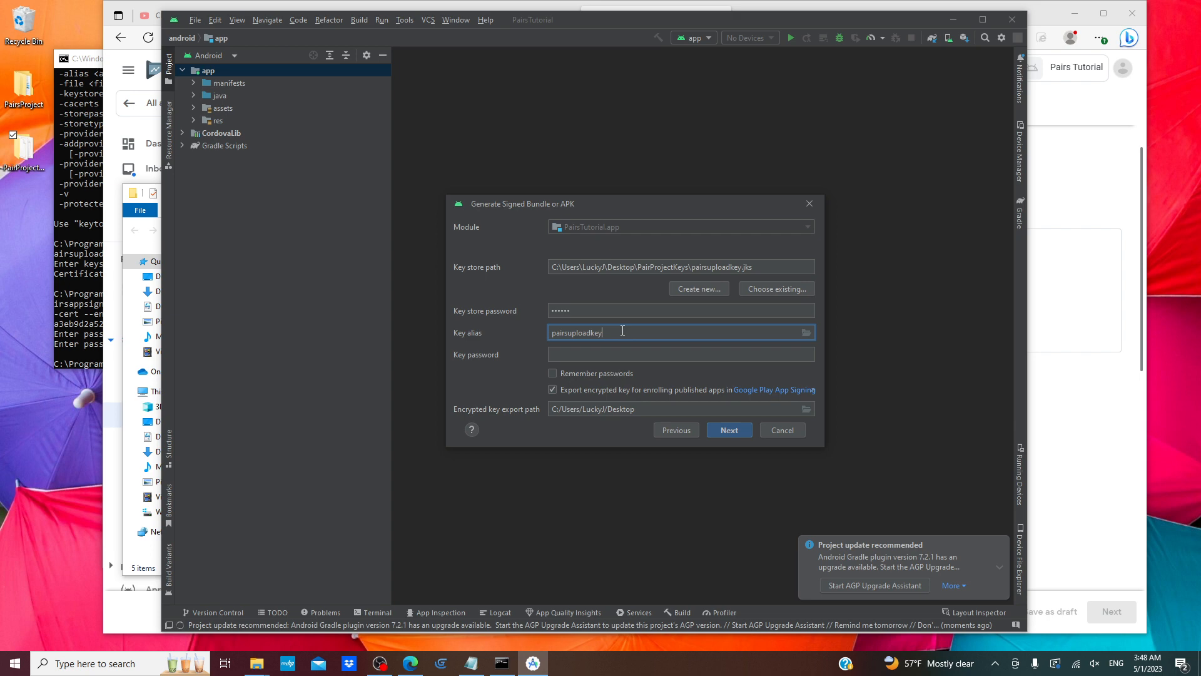
left_click(620, 352)
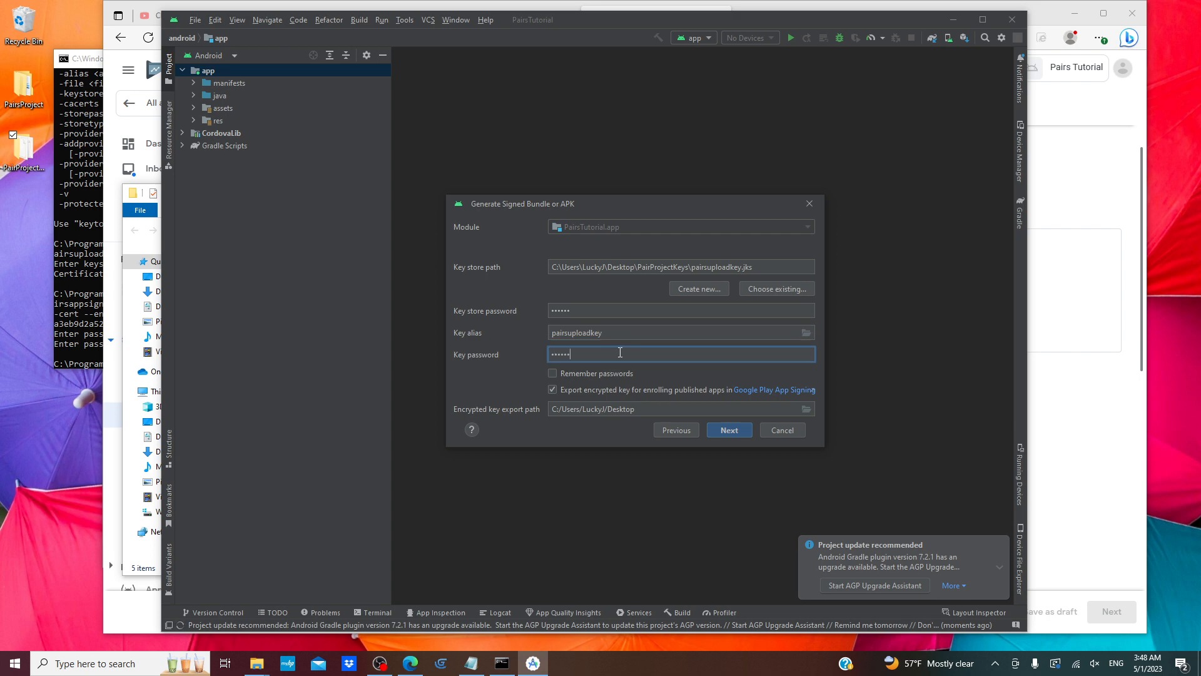
left_click(550, 389)
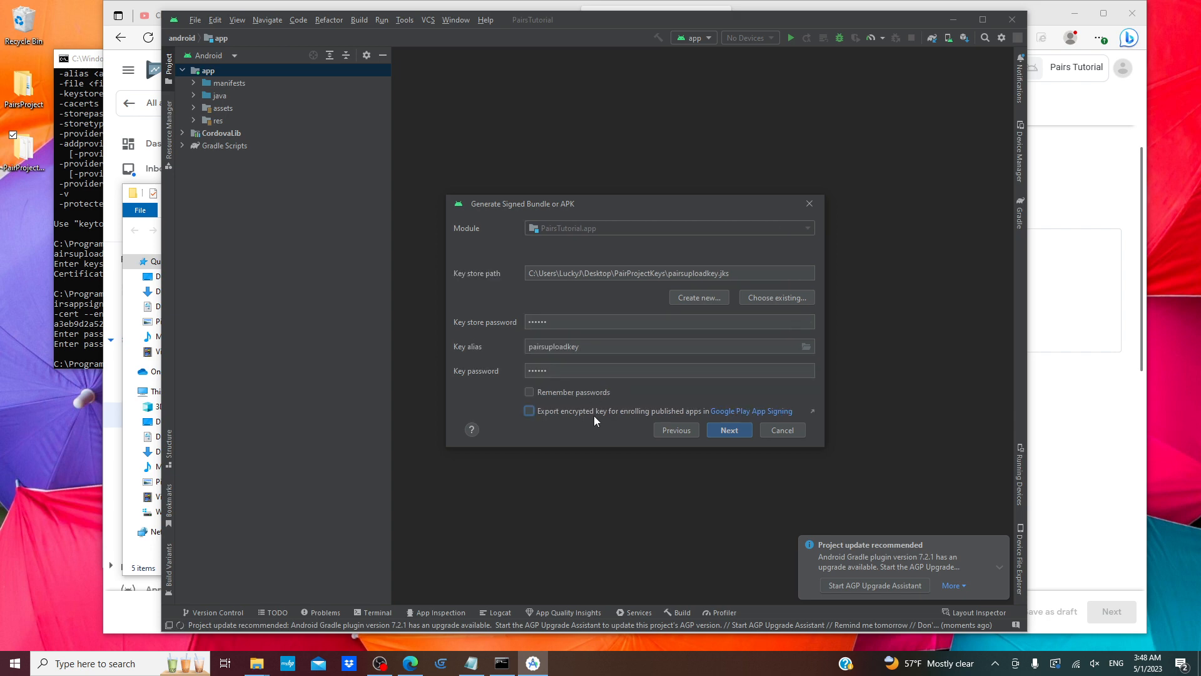
left_click(733, 431)
- Build the signed release-variant bundle, locate the 2,555 KB app-release.aab, and return to Play Console
left_click(544, 274)
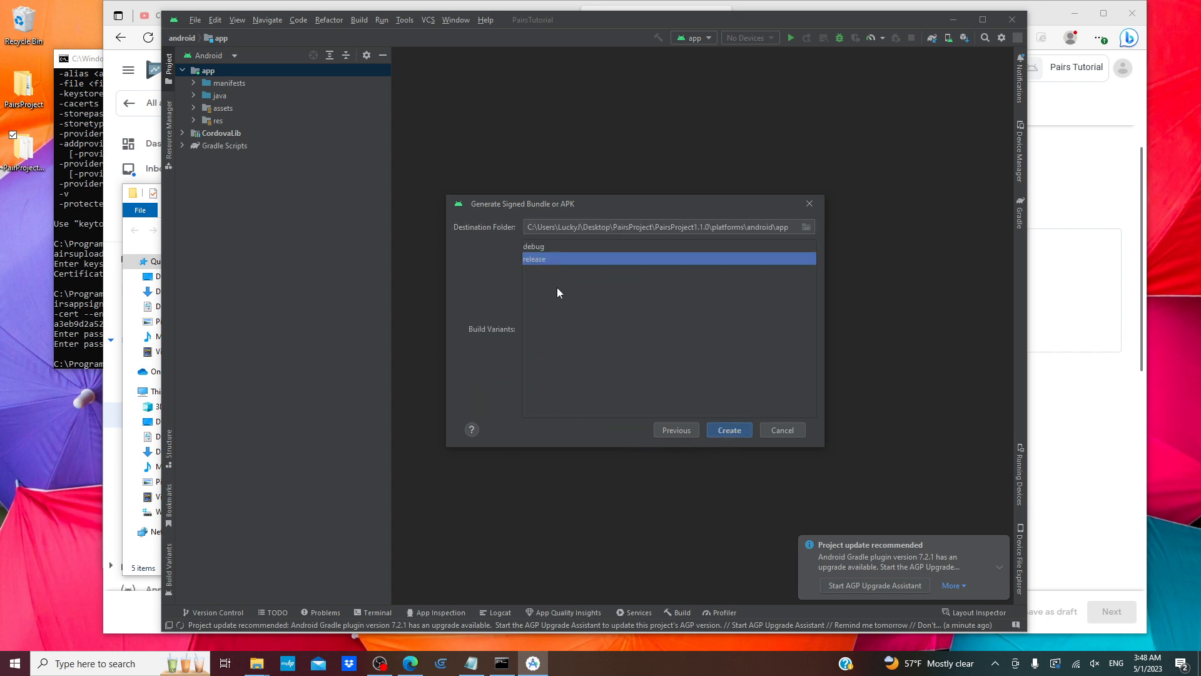
left_click(729, 430)
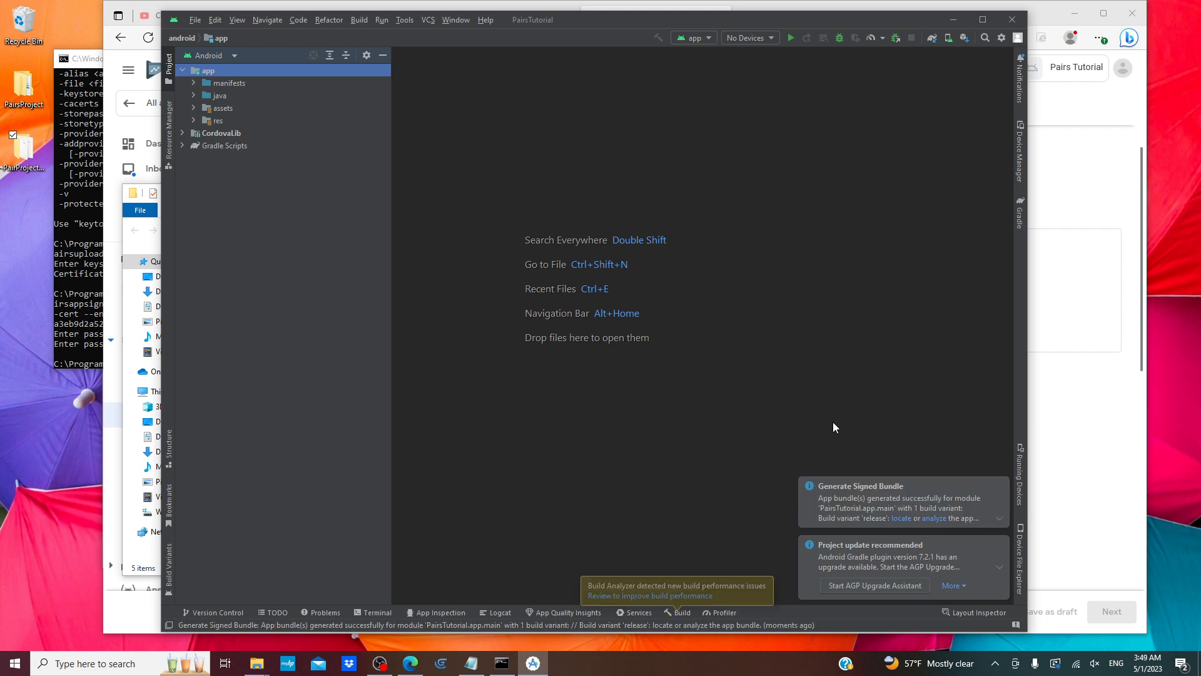
left_click(1020, 87)
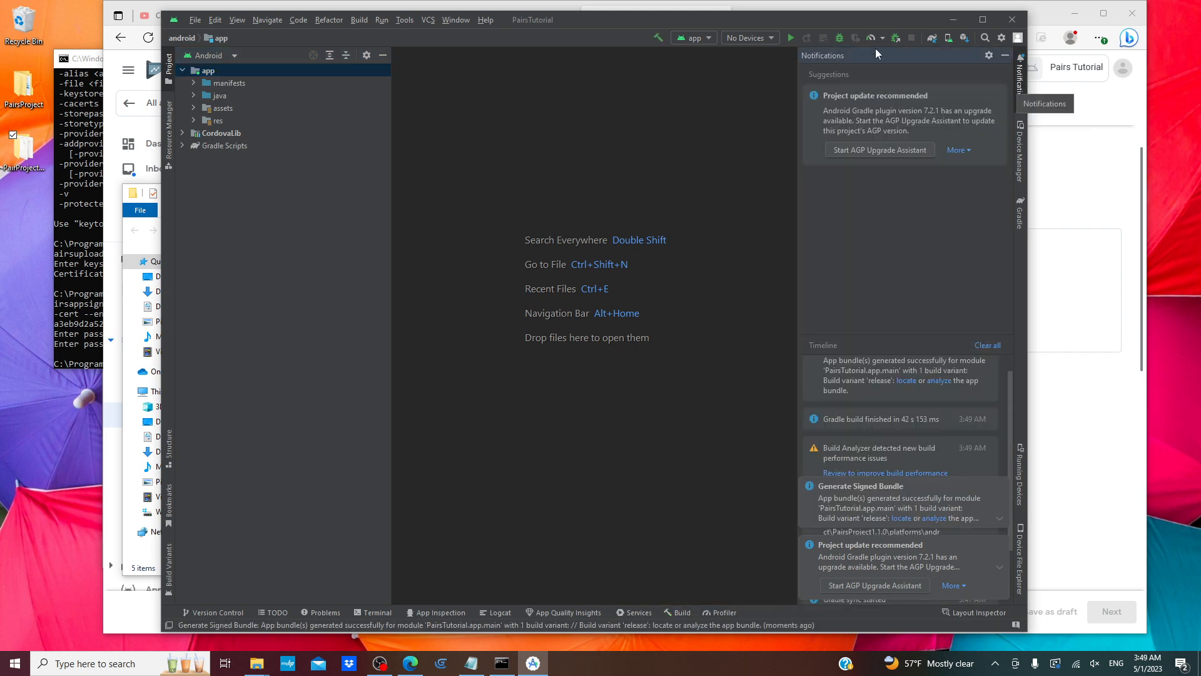
left_click(903, 381)
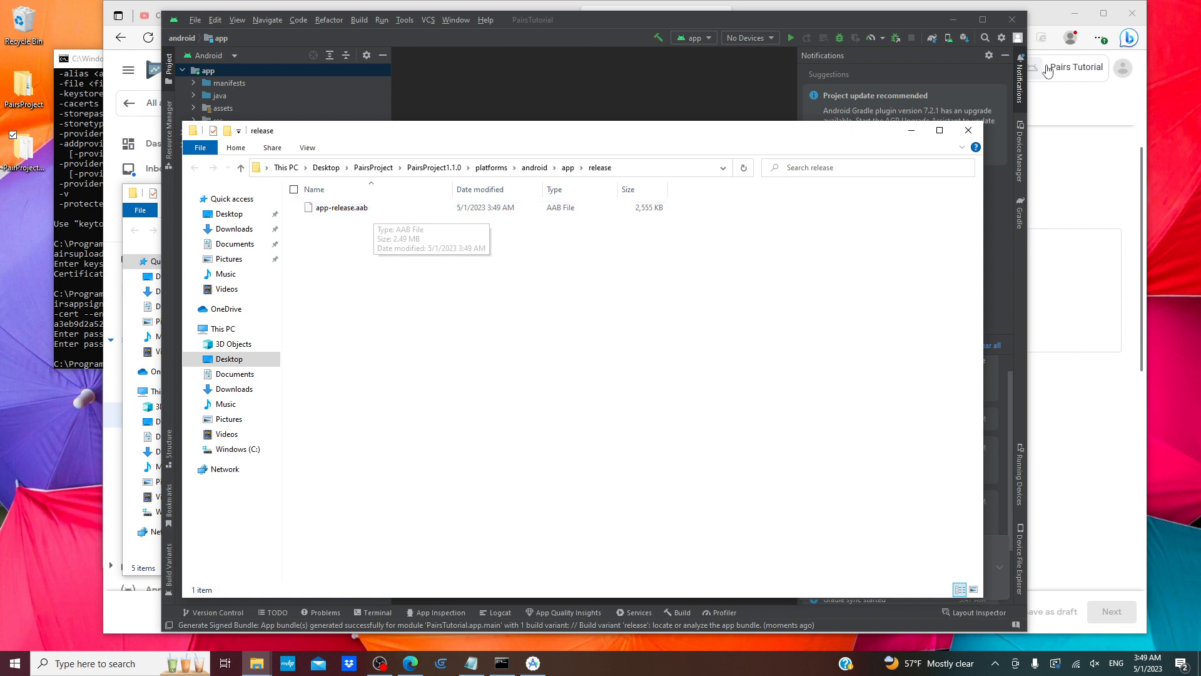
left_click(1044, 24)
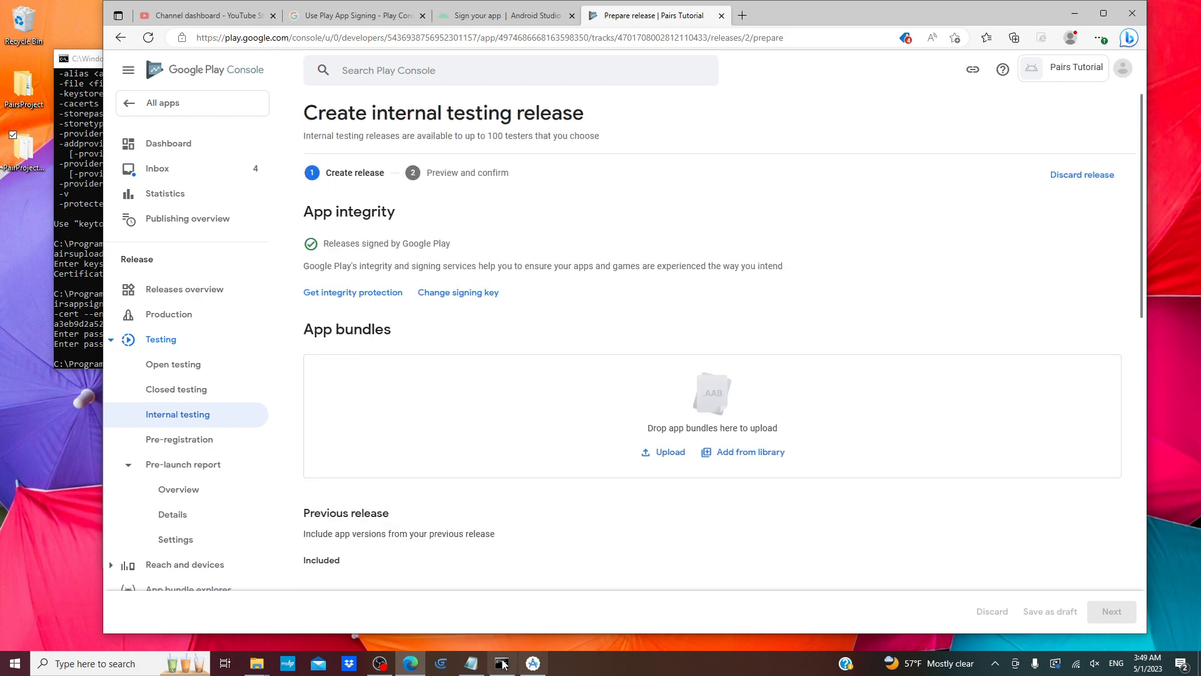
- Upload app-release.aab into the release's app bundles, adding version 10100 (1.1.0)
scroll(668, 463, "down", 2)
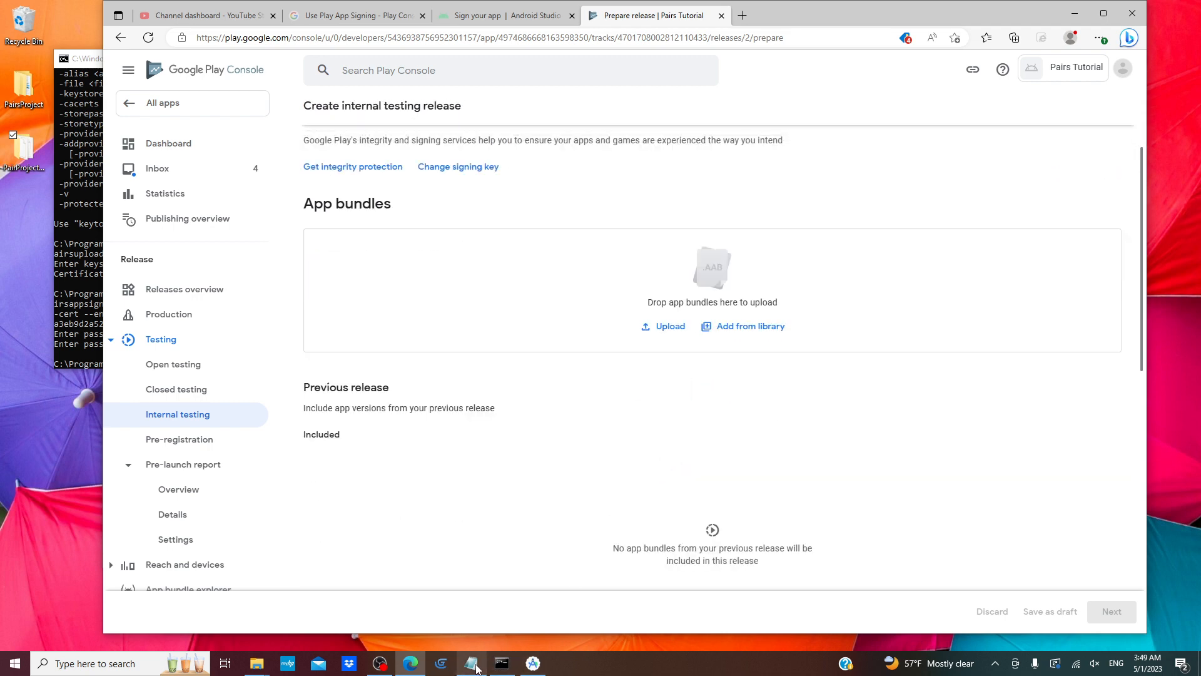
mouse_move(405, 670)
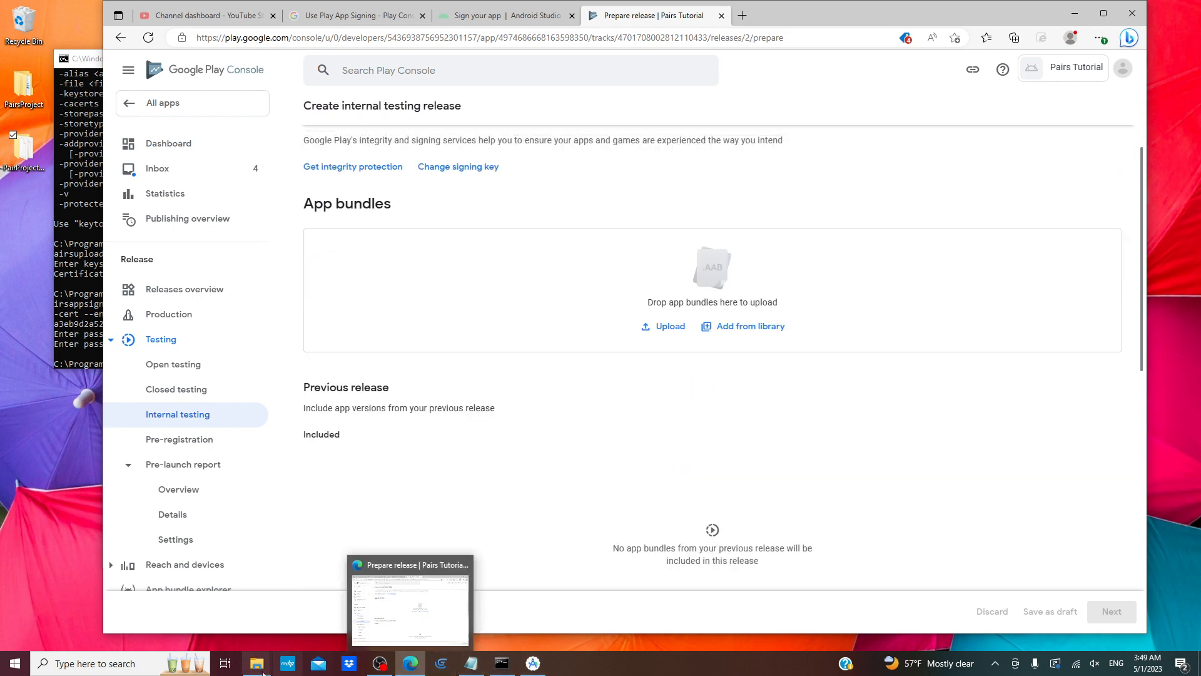
mouse_move(263, 671)
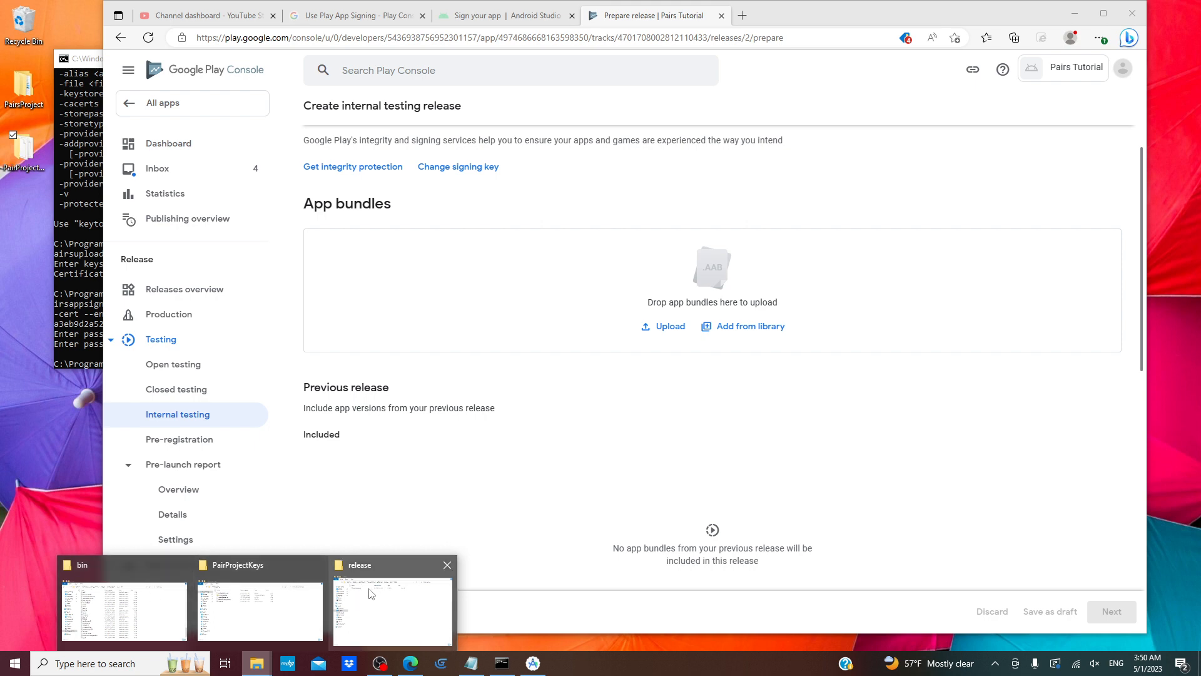
left_click(403, 602)
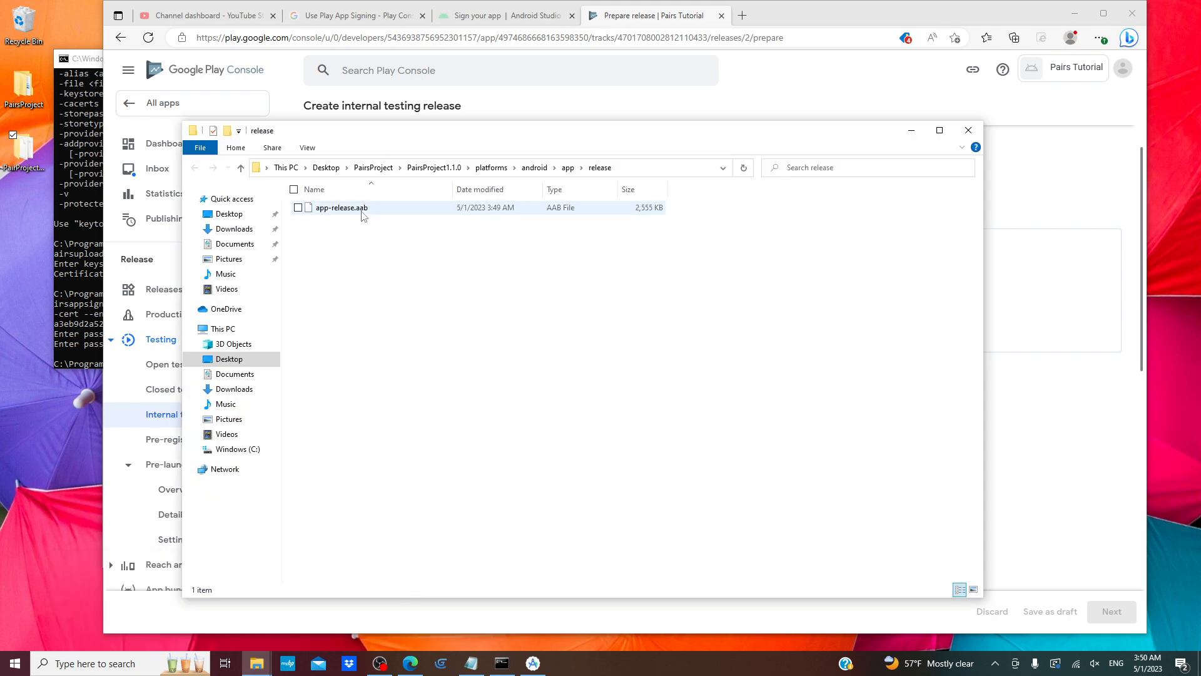
left_click_drag(361, 212, 998, 294)
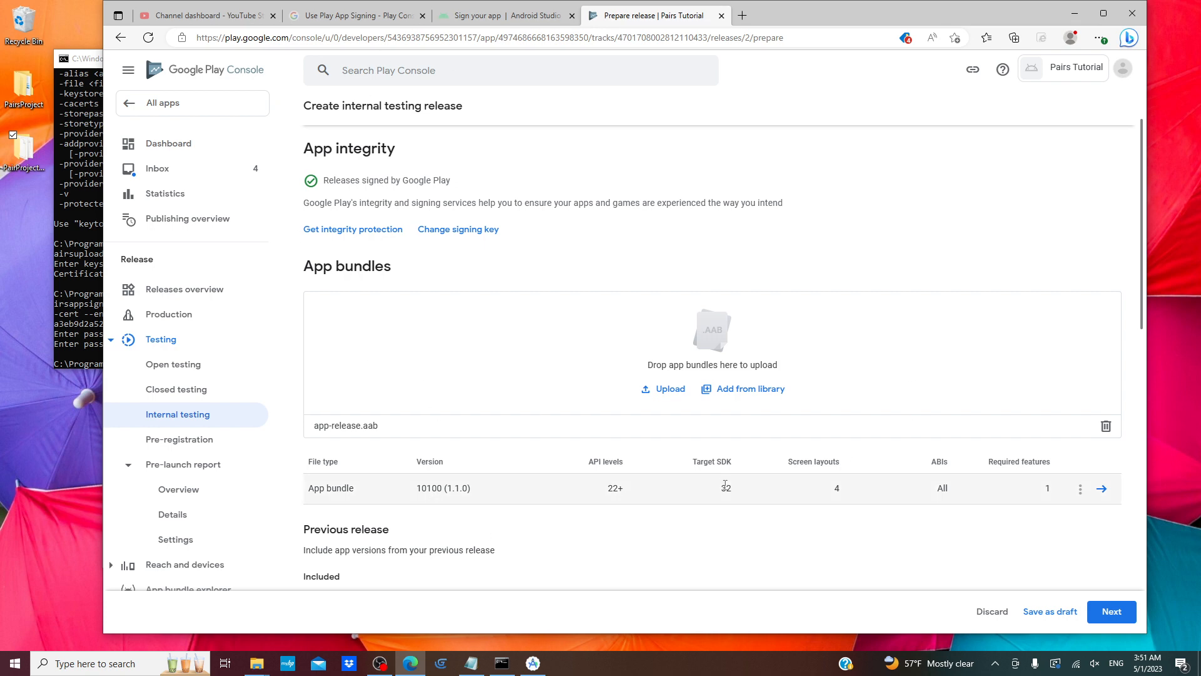
- Save the internal testing release with the 1.1.0 bundle as a draft
scroll(555, 269, "down", 3)
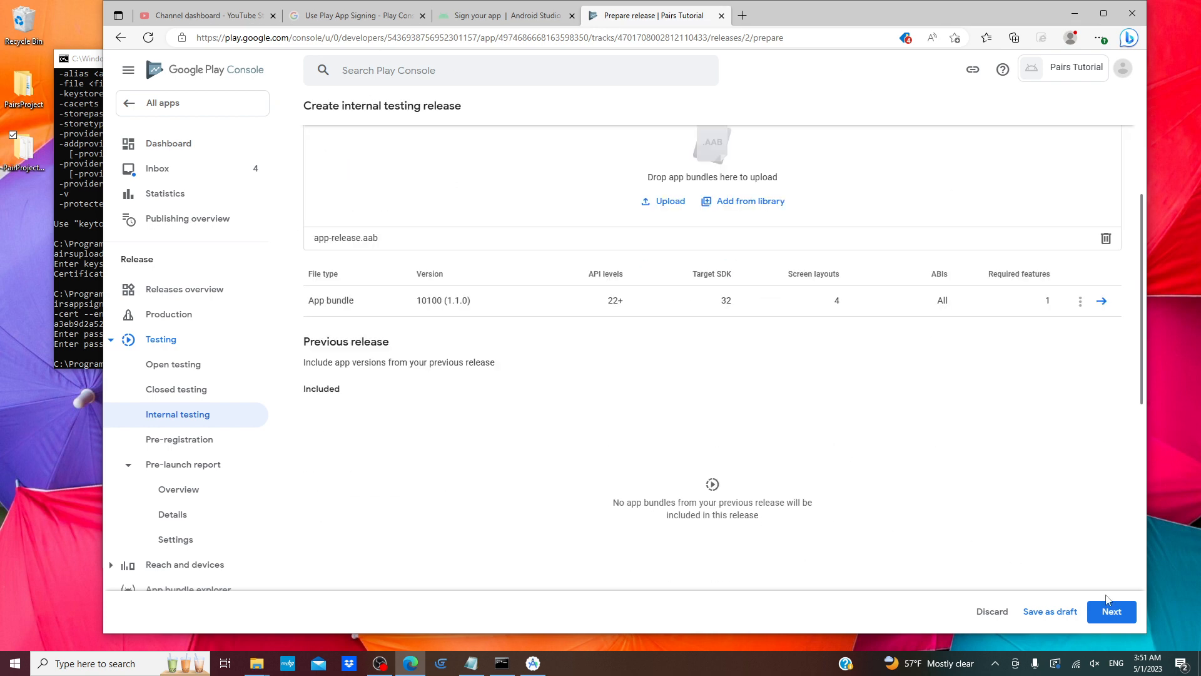
left_click(1050, 613)
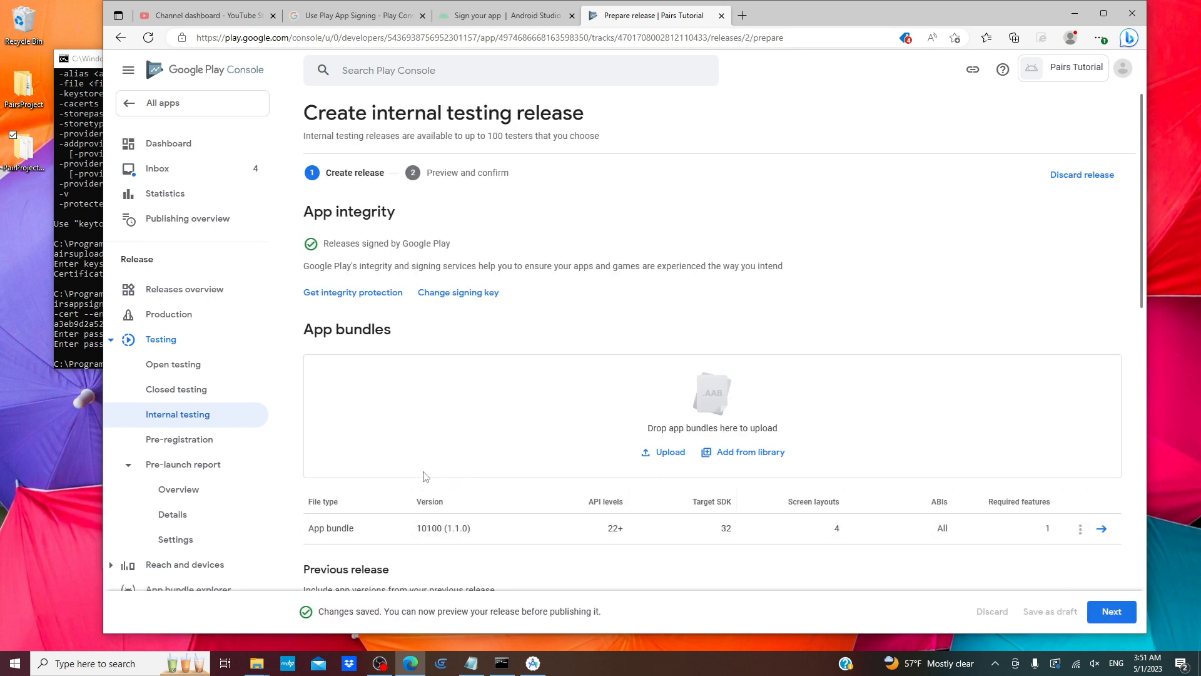
scroll(368, 448, "down", 4)
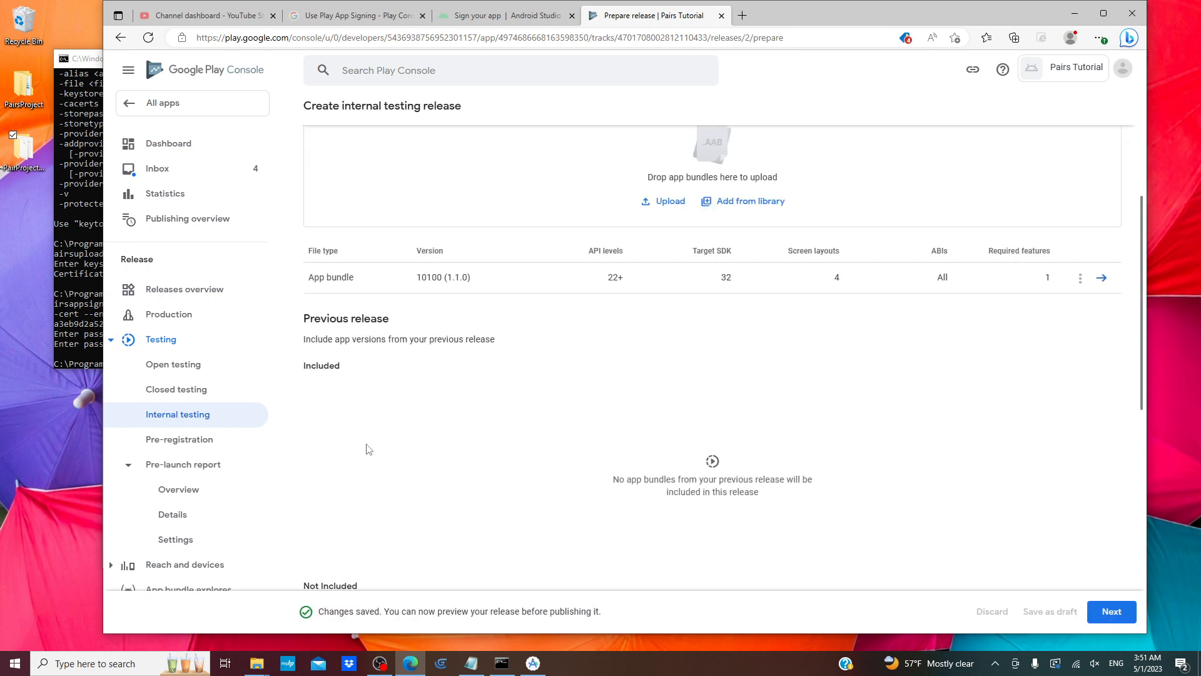
scroll(368, 451, "up", 4)
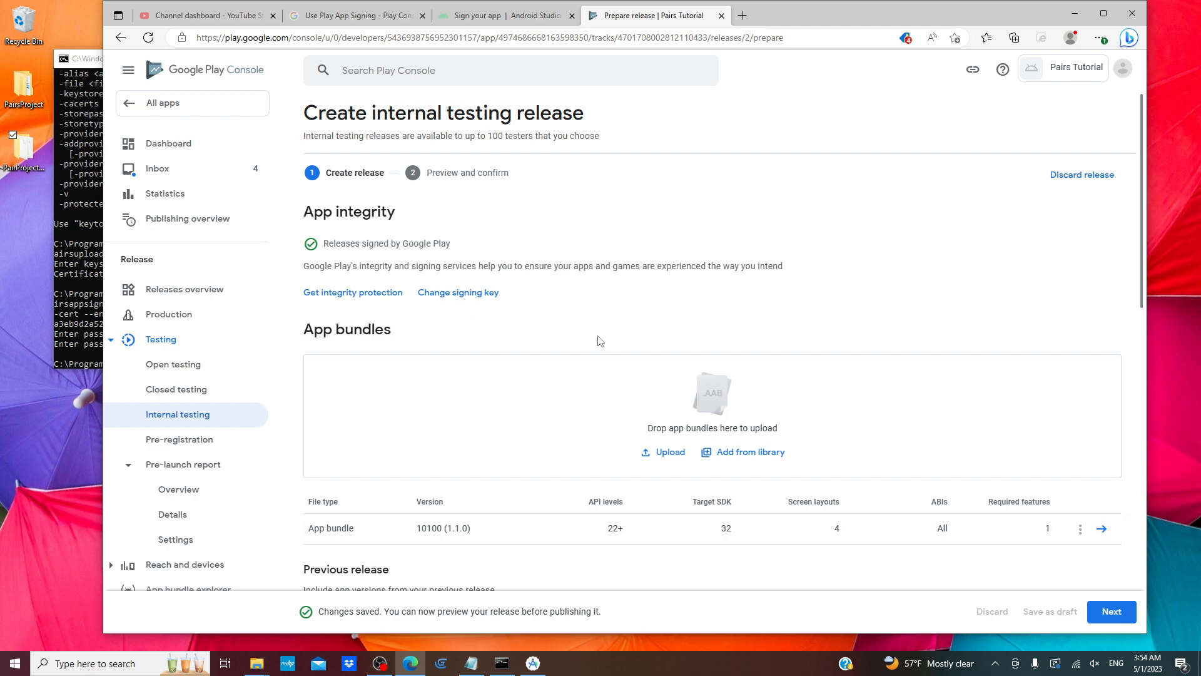
- Continue from the release draft to the Preview and confirm (Releases Review) page
scroll(598, 341, "down", 2)
left_click(1112, 611)
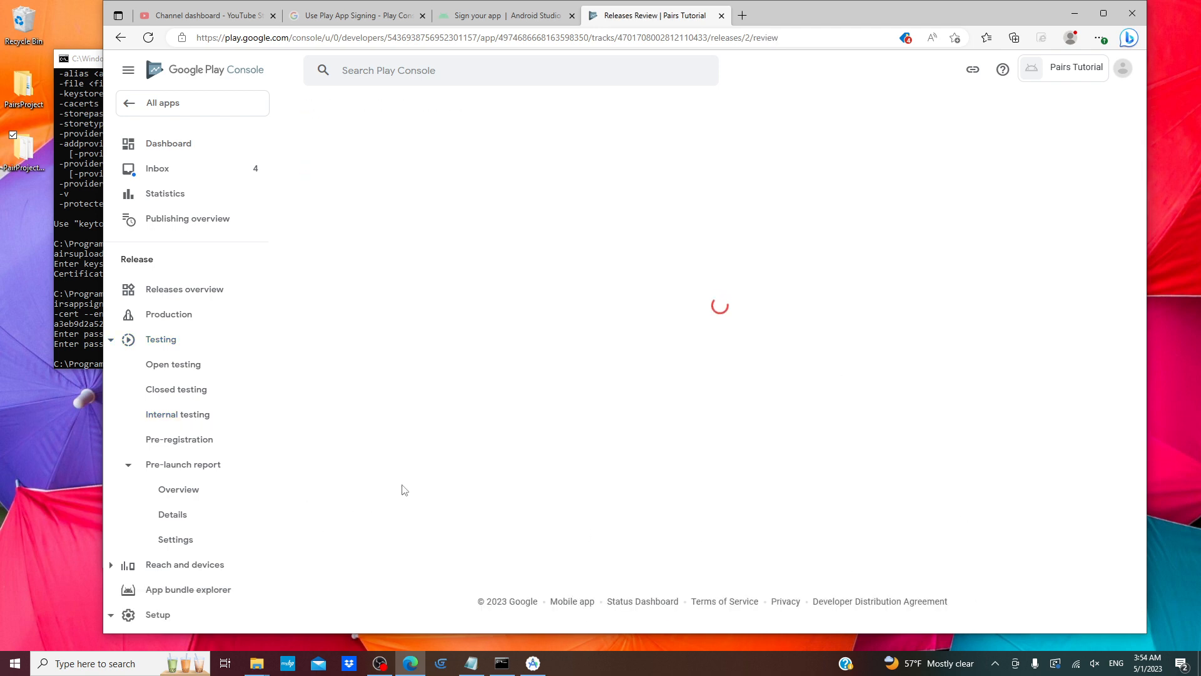